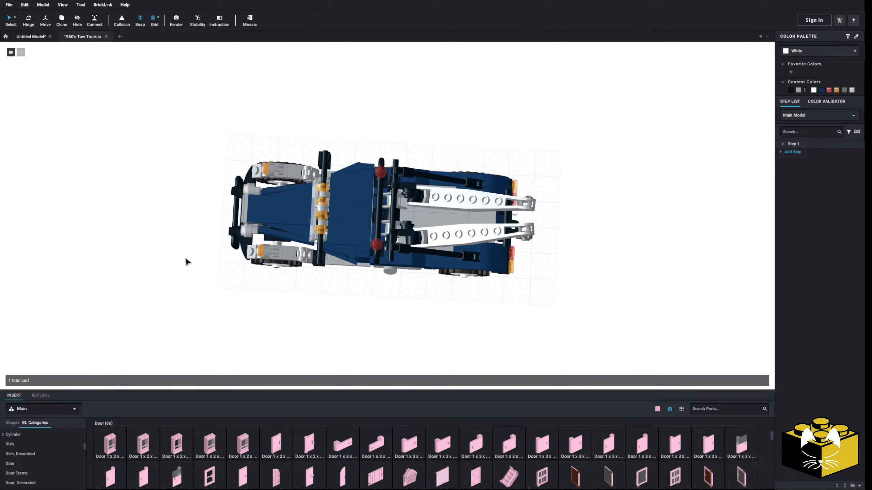
Step: Examine the 1950's Tow Truck model from above, the front, underneath and the side
right_drag(184, 255, 186, 239)
middle_drag(186, 239, 214, 247)
scroll(217, 238, up, 5)
right_drag(217, 238, 249, 255)
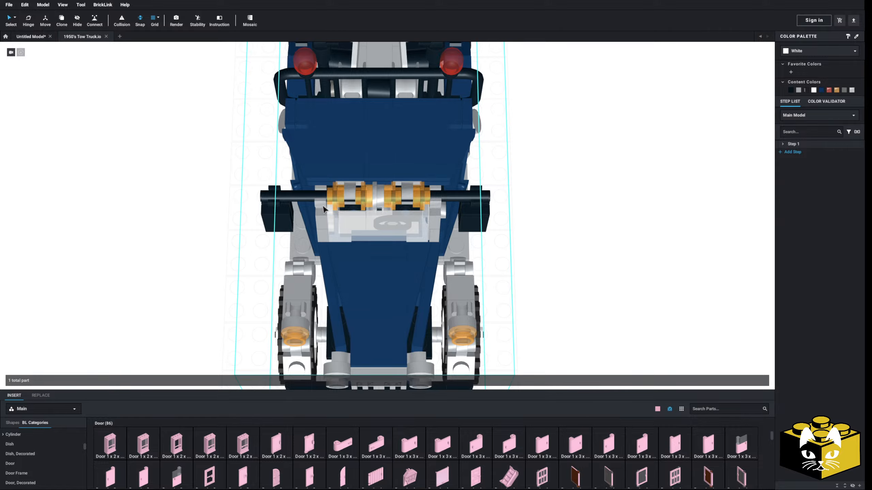
right_drag(494, 227, 538, 194)
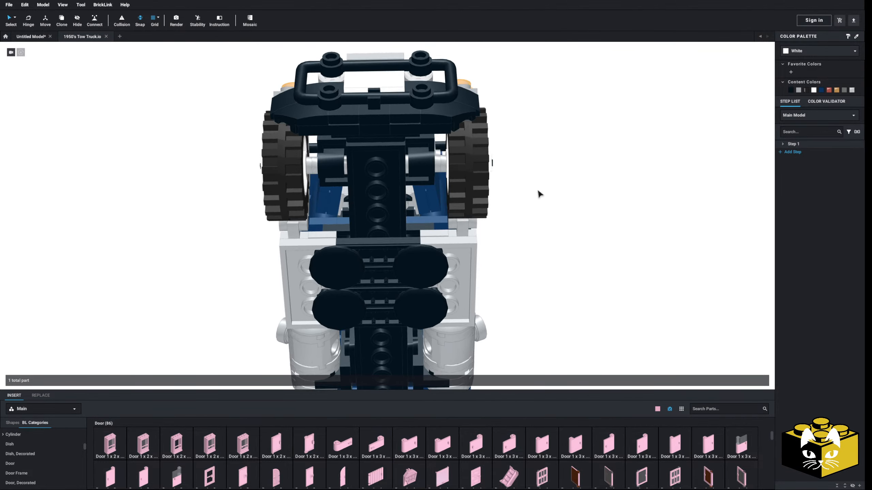
double_click(435, 219)
double_click(564, 226)
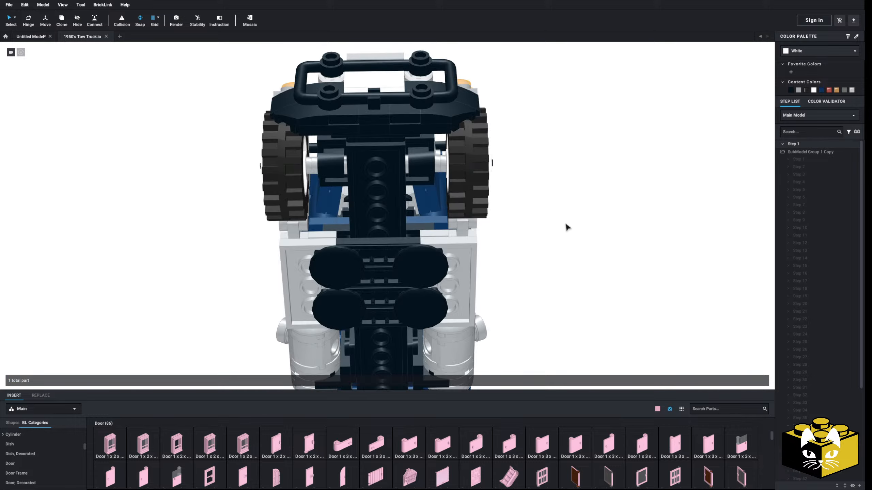
right_drag(564, 226, 566, 221)
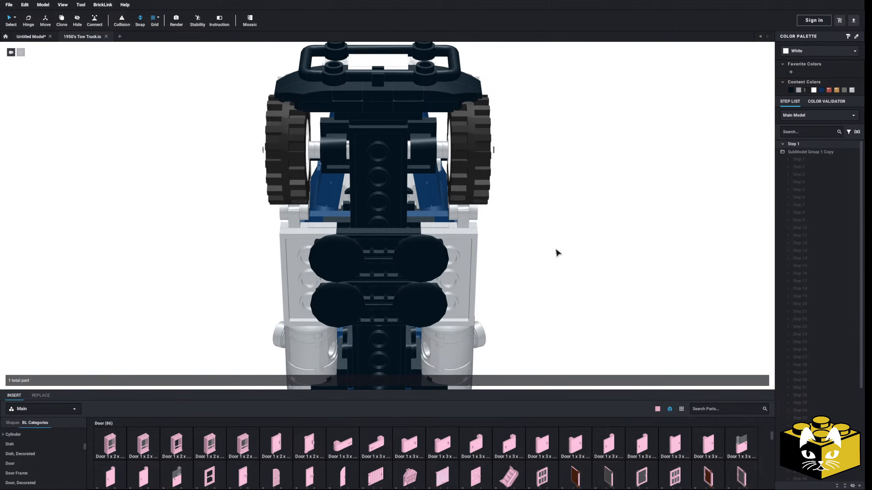
right_drag(557, 251, 518, 305)
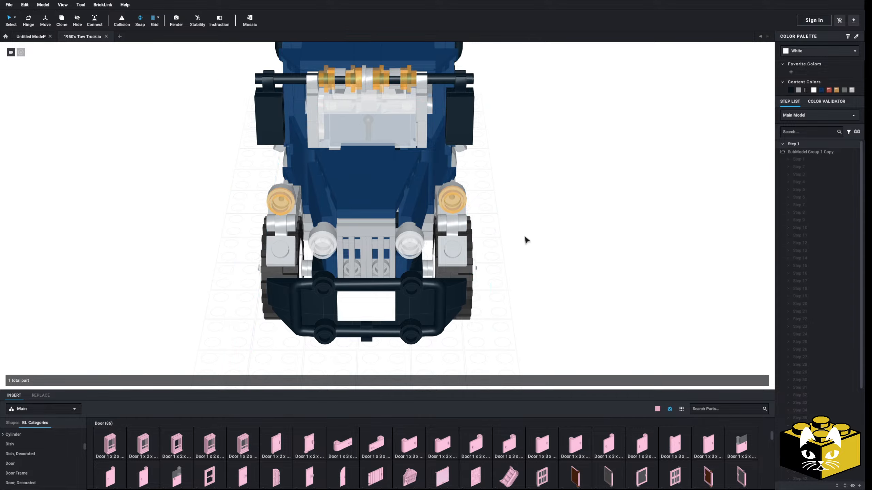
right_drag(525, 240, 449, 288)
scroll(454, 286, down, 5)
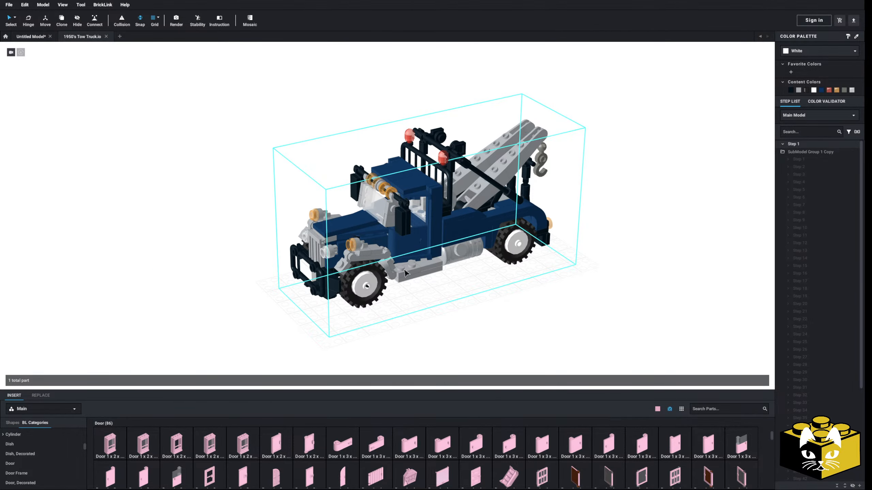
mouse_move(404, 273)
mouse_down()
mouse_move(479, 265)
mouse_move(419, 264)
mouse_up()
click(508, 314)
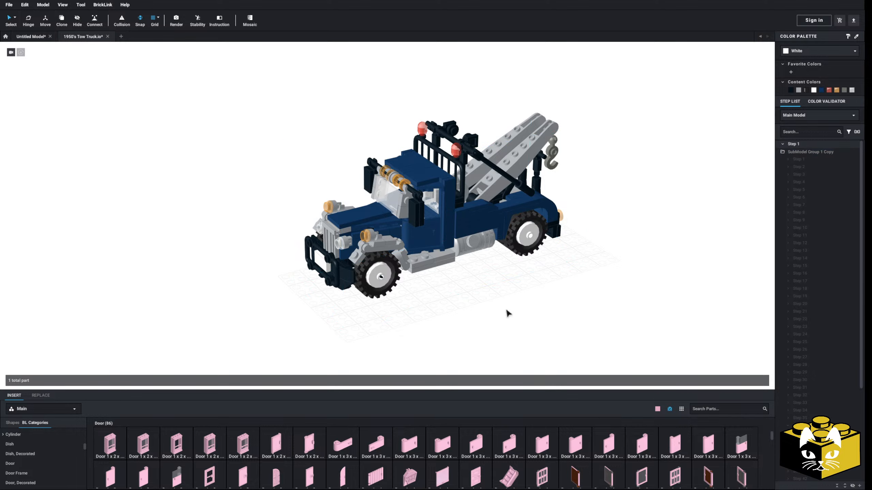
mouse_move(508, 313)
right_down()
mouse_move(522, 306)
mouse_move(547, 312)
mouse_move(492, 315)
mouse_move(518, 322)
right_up()
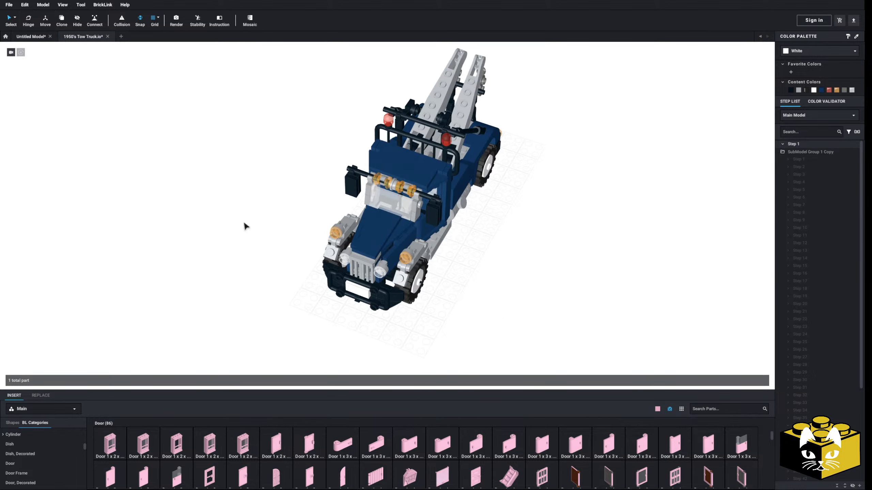
Step: Close the 1950's Tow Truck file and return to the untitled model with the Diamond Reo drawings
click(40, 37)
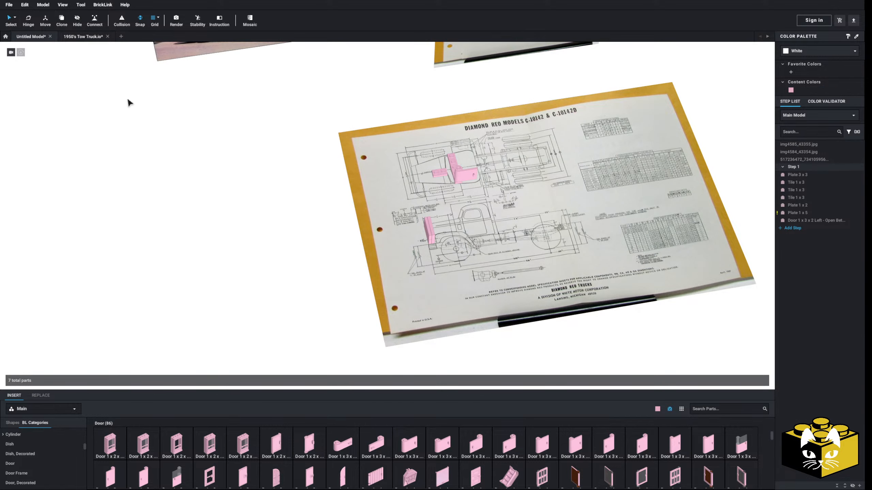
click(107, 37)
click(394, 259)
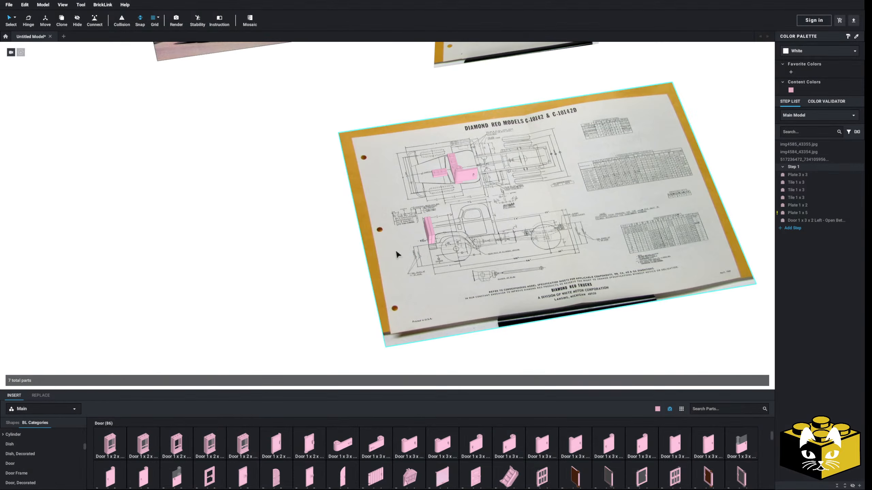
Step: Place a Door 1 x 3 x 2 Right opposite the existing left door, at the free end of the 1 x 5 plate
scroll(156, 213, up, 10)
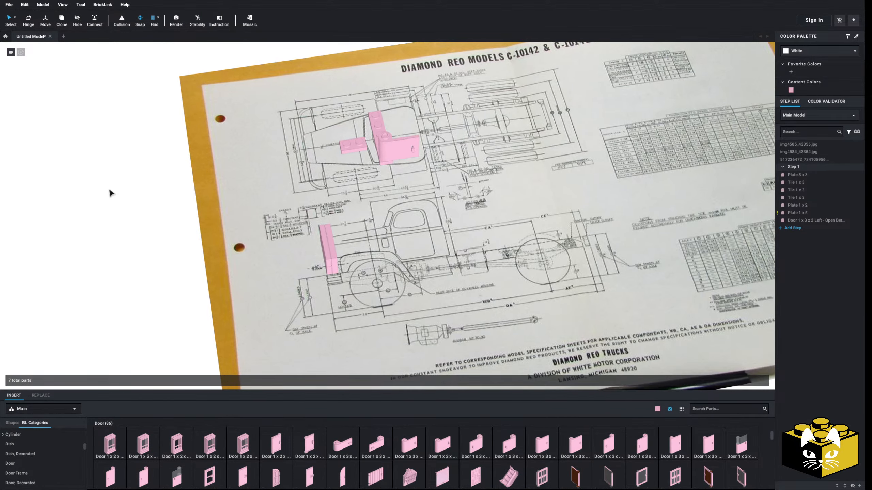
right_drag(119, 199, 165, 216)
middle_drag(166, 216, 150, 173)
right_drag(284, 173, 275, 193)
scroll(275, 193, up, 4)
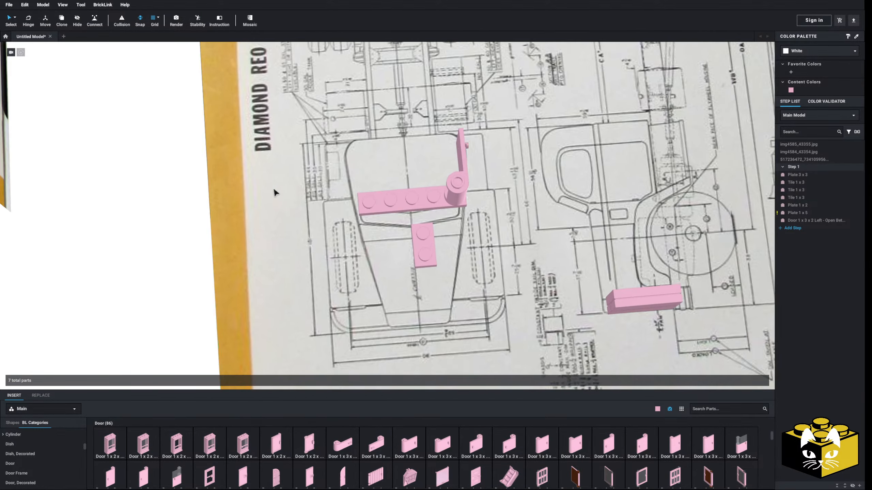
middle_drag(274, 193, 265, 207)
right_drag(264, 207, 262, 180)
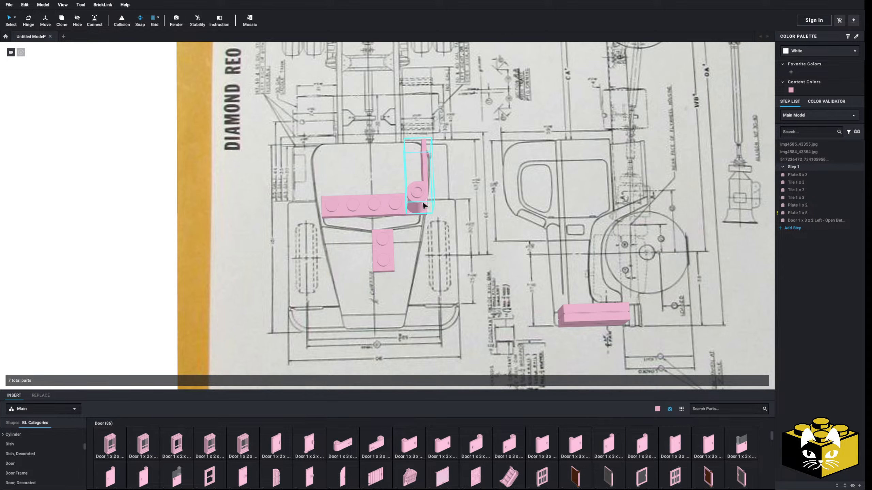
click(512, 447)
click(326, 181)
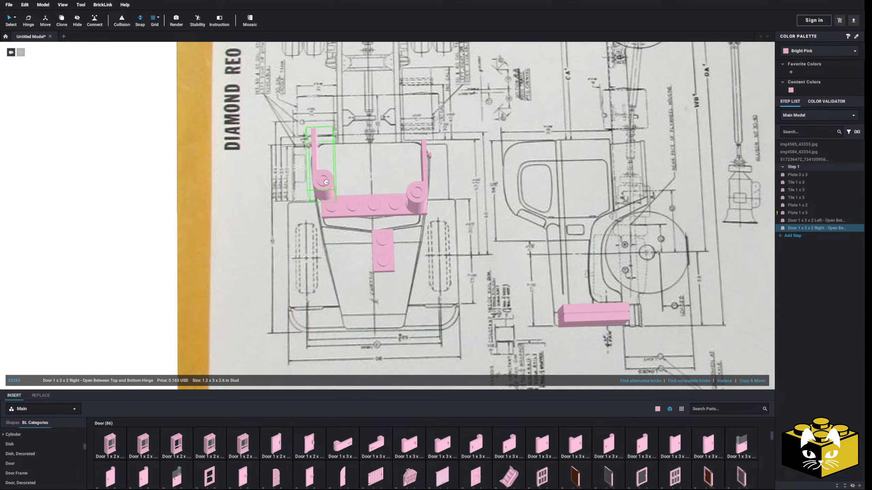
scroll(330, 196, down, 4)
right_drag(329, 197, 329, 232)
click(242, 191)
Step: Place a Slope, Curved 1 x 1 x 2/3 Double at the lower rear of the cab in the side-view drawing
right_drag(242, 192, 290, 330)
scroll(229, 195, up, 5)
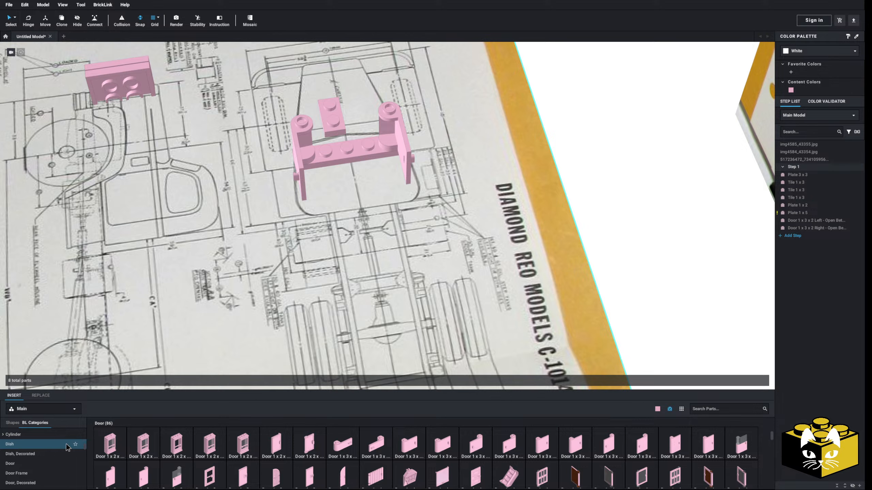
scroll(67, 448, up, 10)
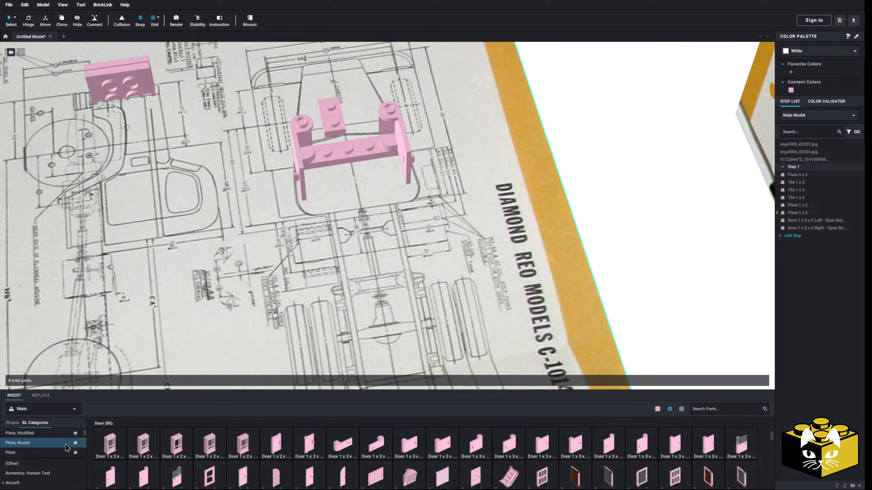
scroll(65, 447, down, 20)
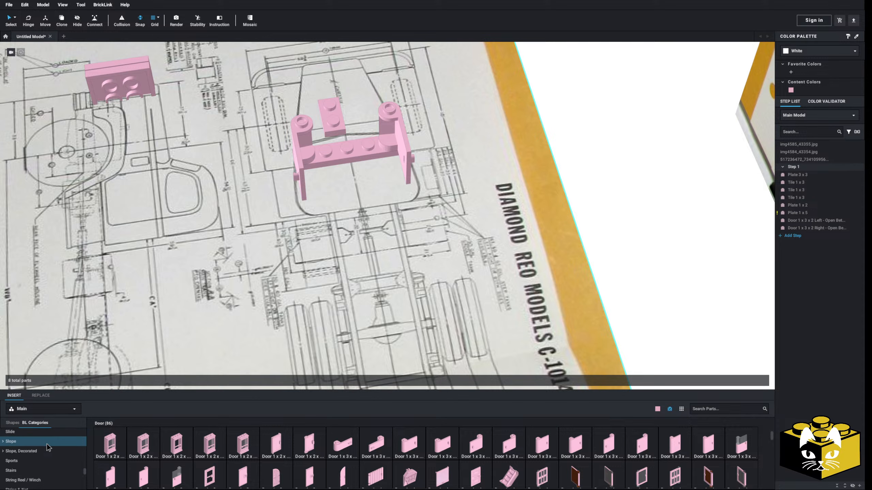
click(46, 444)
click(32, 436)
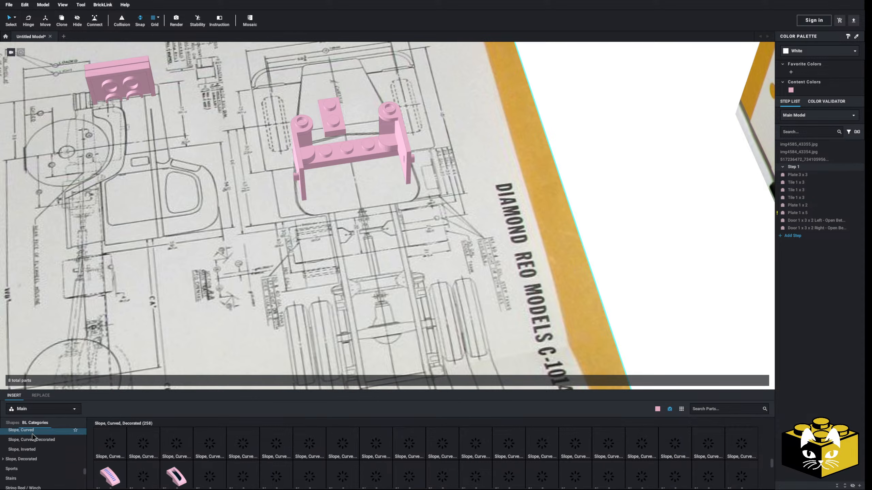
click(33, 432)
click(167, 447)
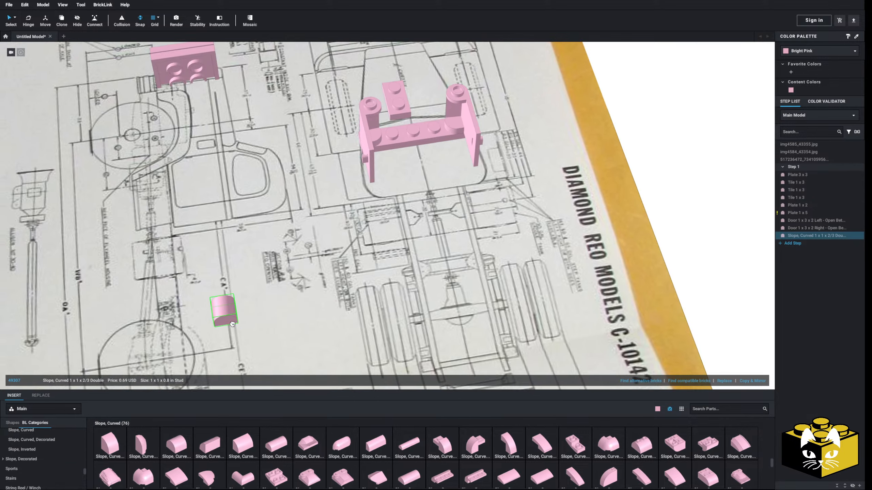
click(222, 280)
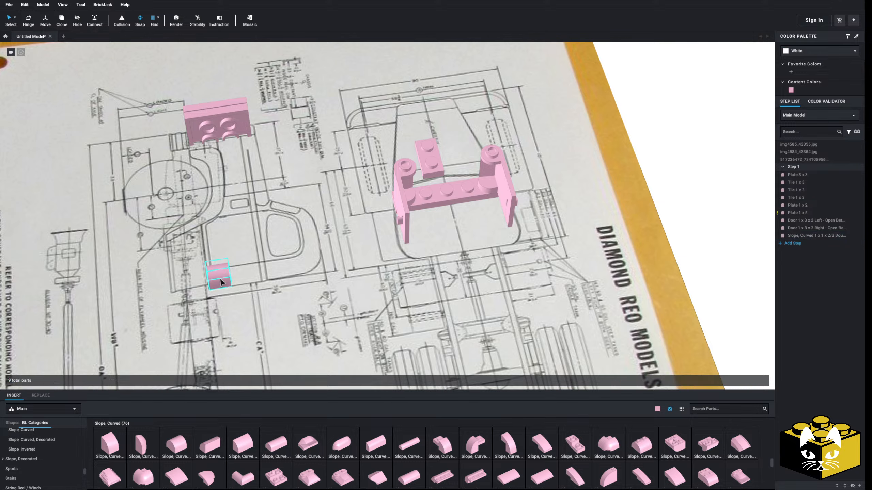
Step: Copy and mirror the curved slope into a row of four along the cab's rear wall, deleting the surplus copy
right_drag(221, 280, 219, 289)
middle_drag(219, 288, 251, 275)
click(752, 380)
click(752, 381)
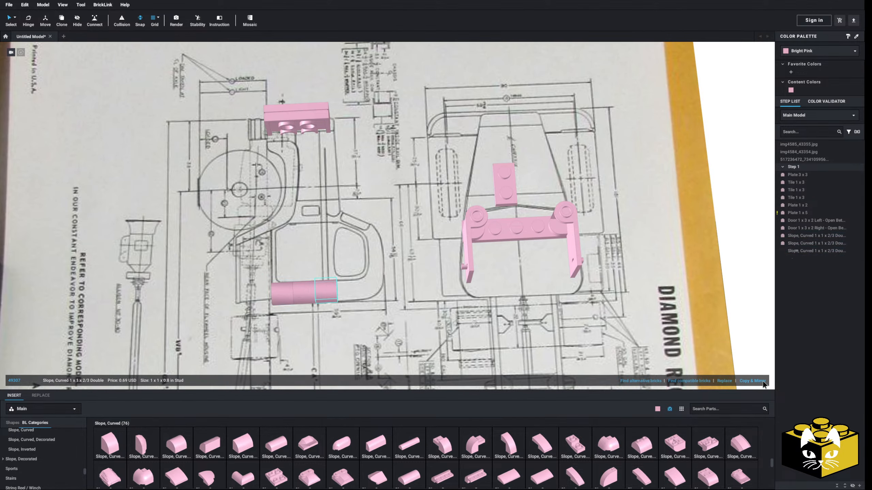
click(752, 381)
click(763, 382)
right_drag(400, 366, 489, 309)
key(Delete)
middle_drag(489, 308, 457, 294)
right_drag(459, 296, 467, 252)
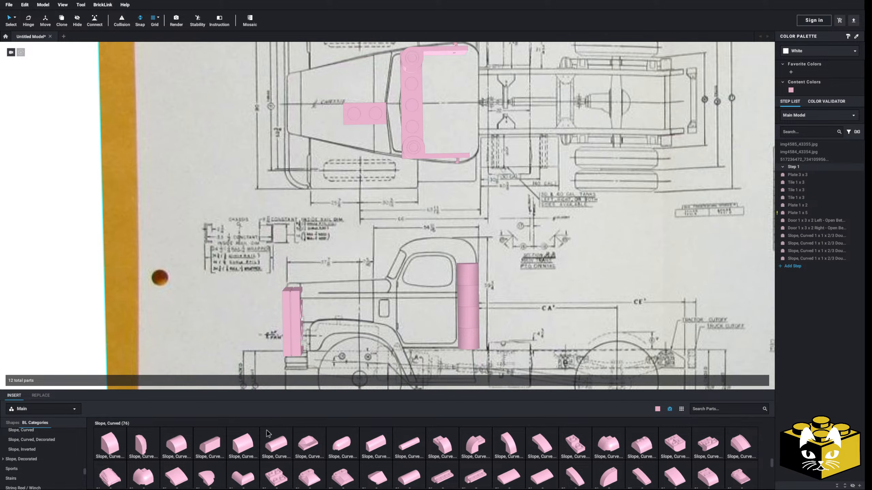
drag(143, 486, 359, 273)
key(Up)
key(Delete)
Step: Try a Slope, Curved 1 x 1 x 1 1/3 Corner Round at the cab's upper rear corner and delete it
right_drag(480, 275, 363, 307)
scroll(363, 307, up, 3)
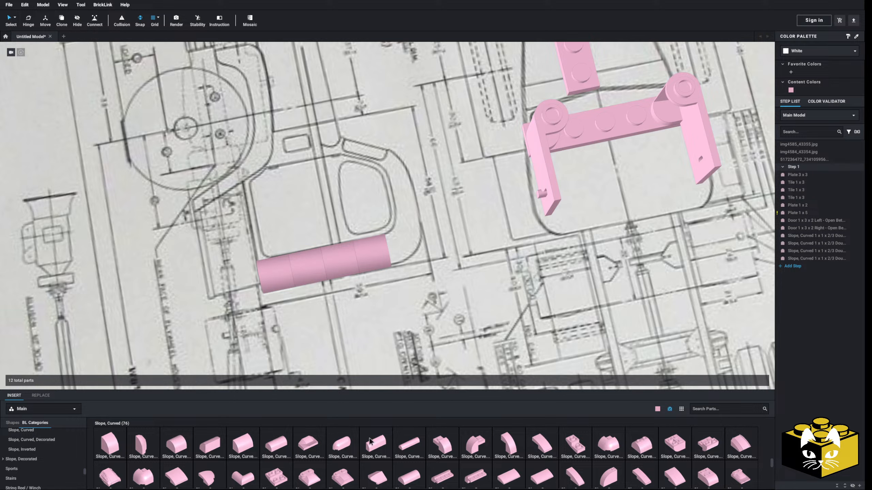
drag(150, 431, 423, 229)
click(425, 229)
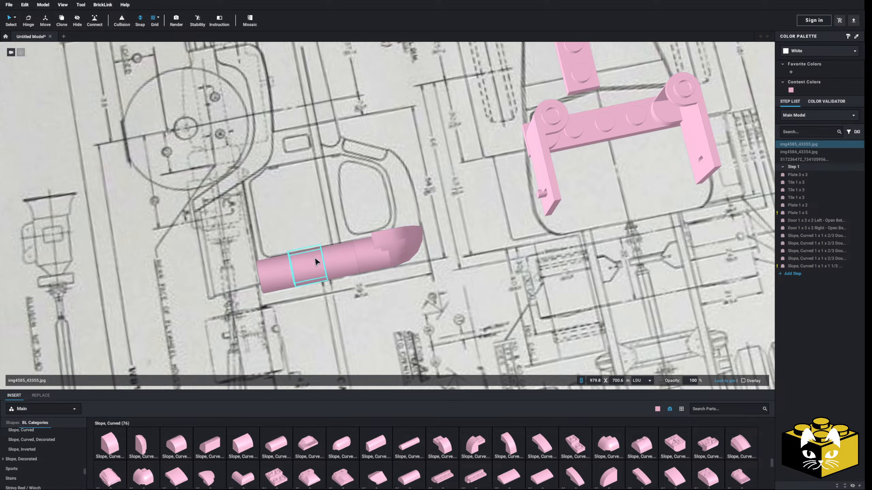
drag(405, 240, 394, 262)
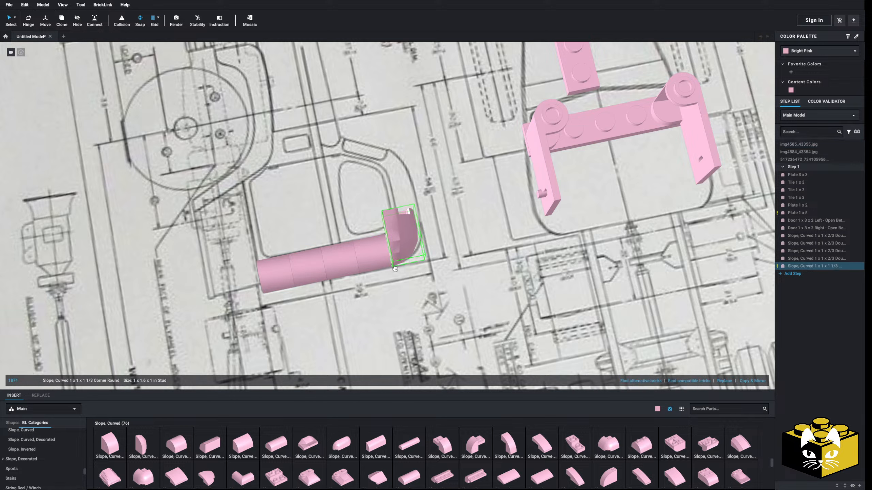
key(Delete)
Step: Compare the placed doors and curved slopes with the cab outlines in the side-view and top-view drawings
scroll(343, 240, down, 10)
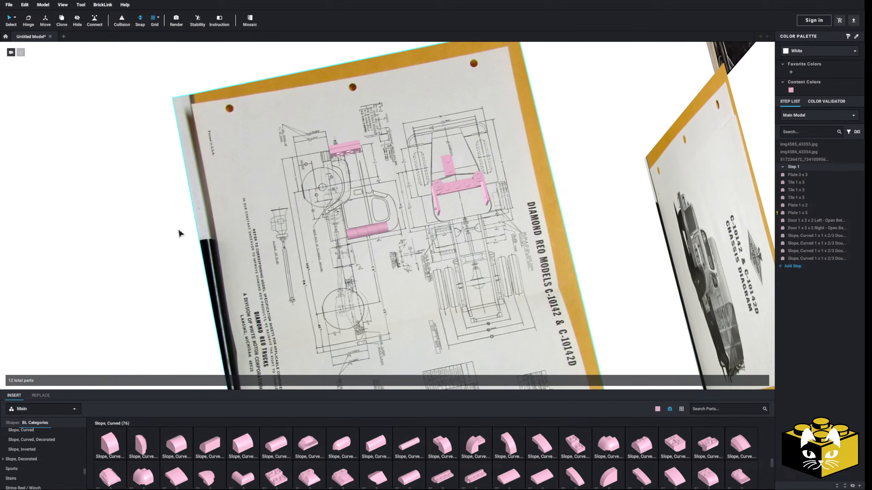
middle_drag(178, 229, 114, 232)
scroll(227, 253, up, 4)
middle_drag(229, 258, 241, 254)
scroll(403, 279, up, 5)
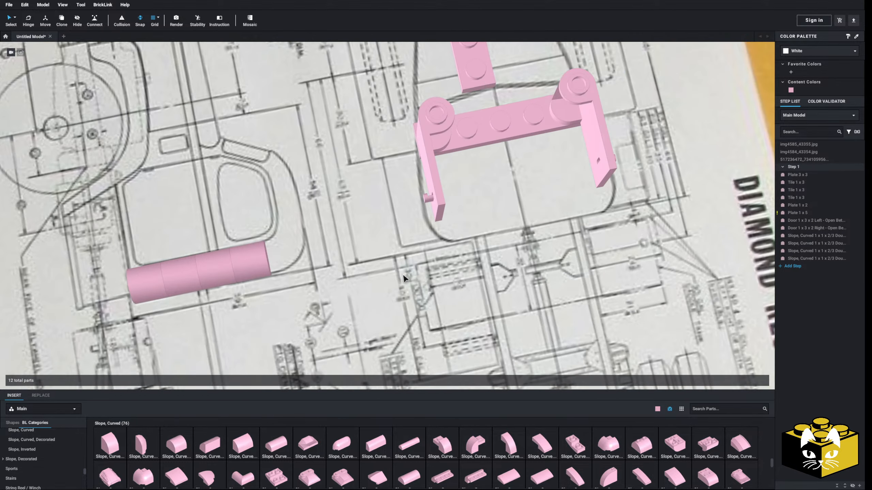
right_drag(403, 279, 352, 293)
scroll(350, 293, down, 3)
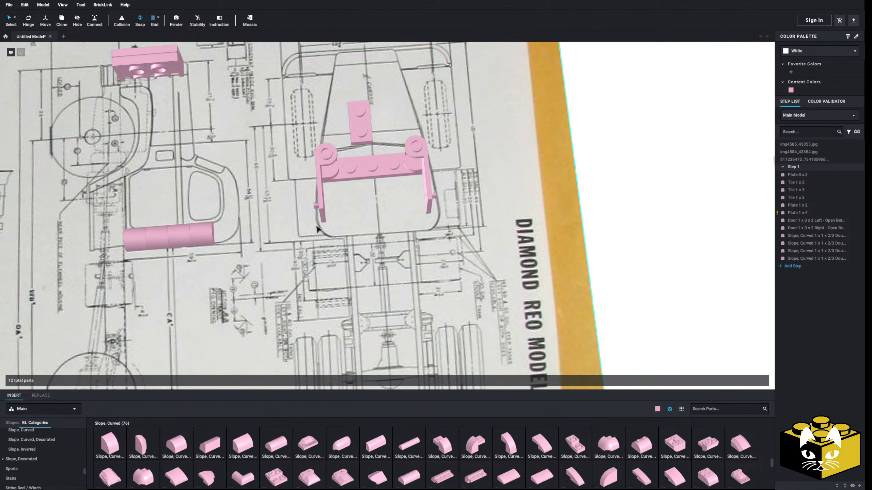
scroll(488, 226, down, 3)
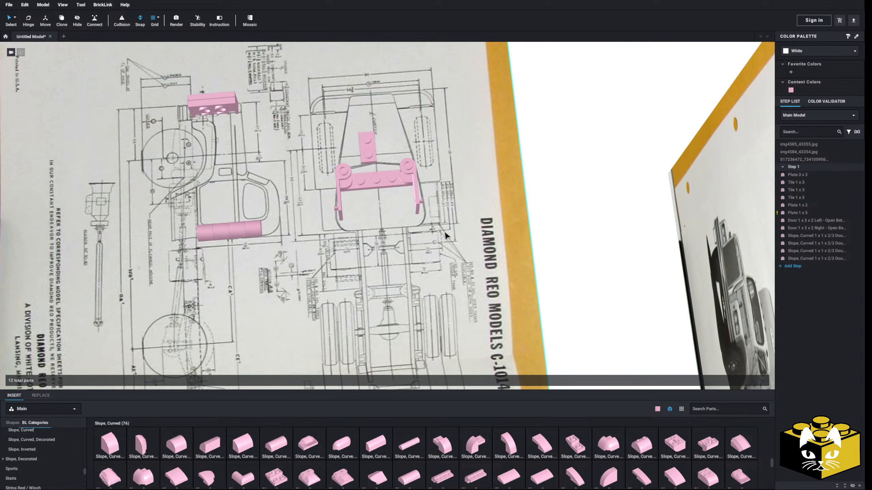
Step: Place two Plate, Modified 1 x 2 with 1 Stud (Jumper) pieces in a row on the empty grid beside the drawing
middle_drag(445, 236, 508, 237)
middle_drag(159, 251, 225, 251)
scroll(53, 456, up, 5)
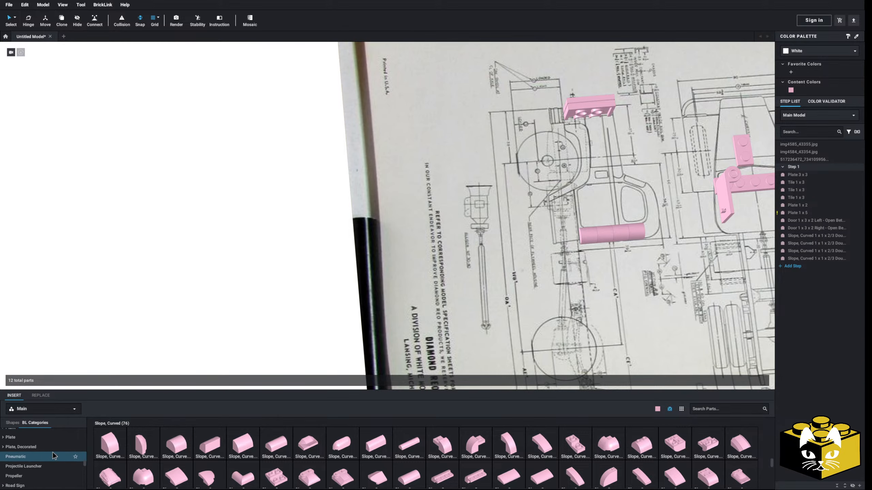
click(3, 449)
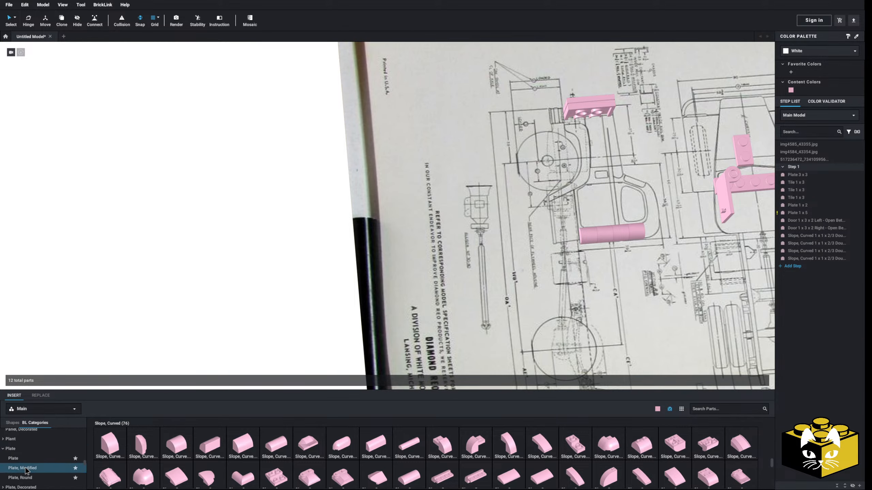
click(22, 468)
drag(493, 458, 200, 246)
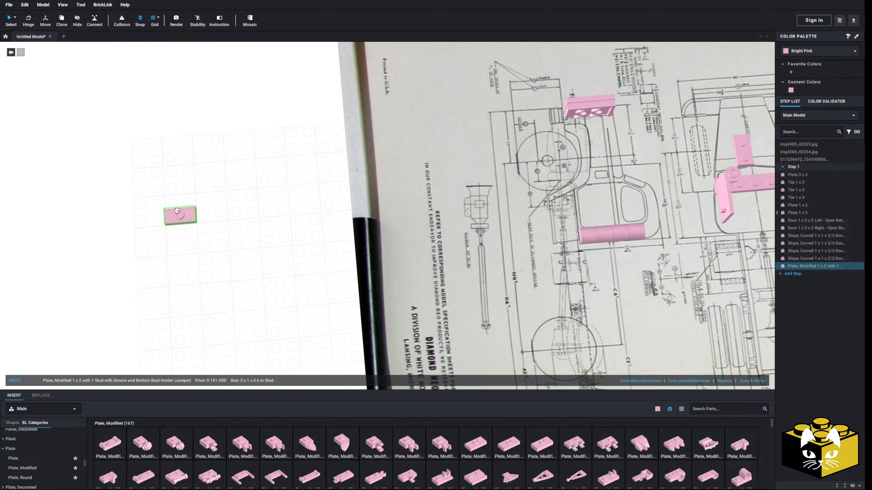
drag(494, 445, 276, 237)
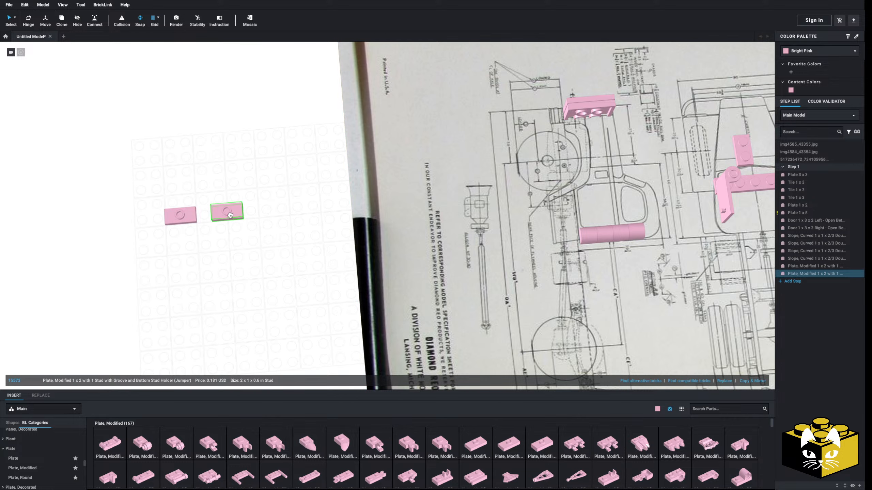
click(242, 288)
Step: Place a Plate 1 x 5 across the two jumper plates and shift it half a stud sideways
scroll(272, 280, up, 3)
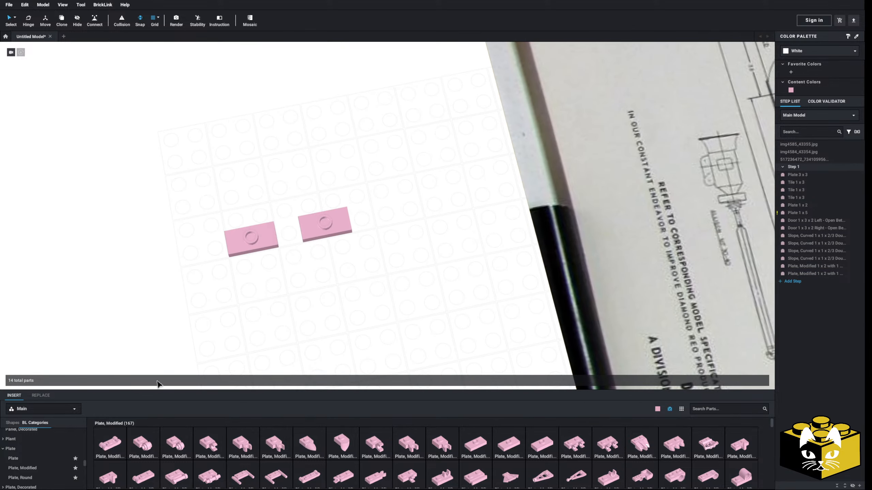
click(13, 458)
drag(279, 445, 267, 240)
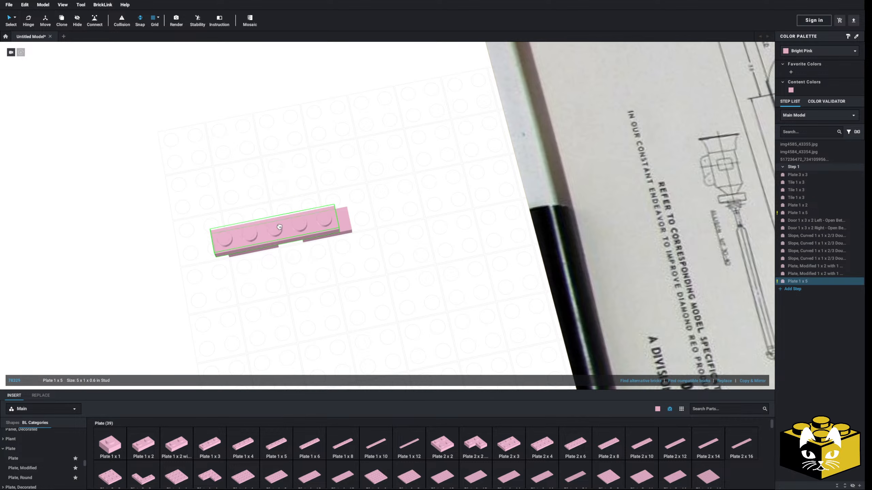
scroll(291, 300, down, 3)
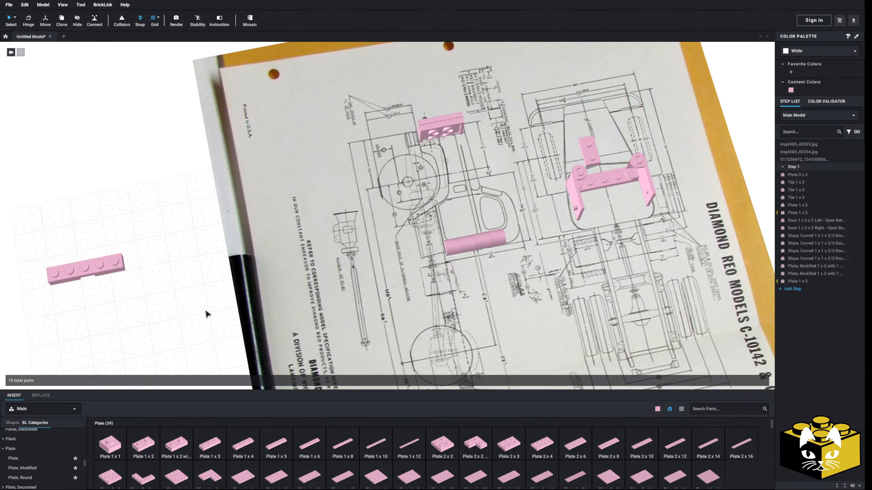
scroll(316, 302, up, 5)
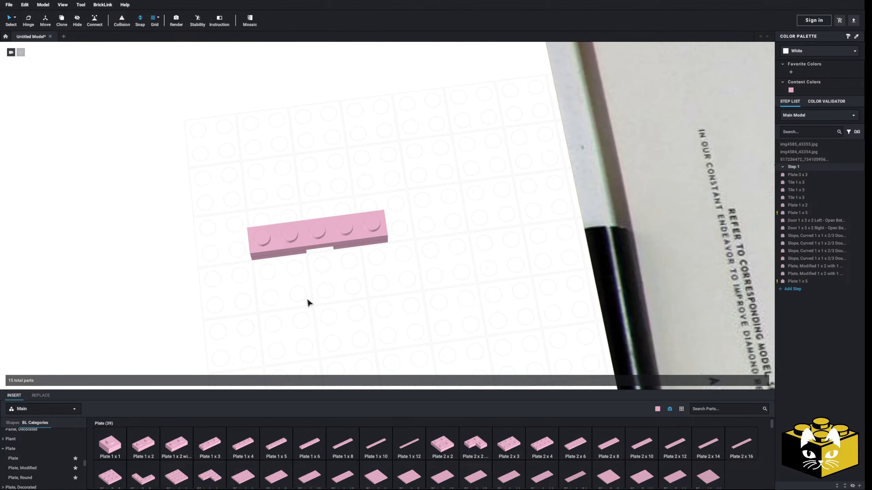
drag(323, 235, 307, 237)
click(350, 311)
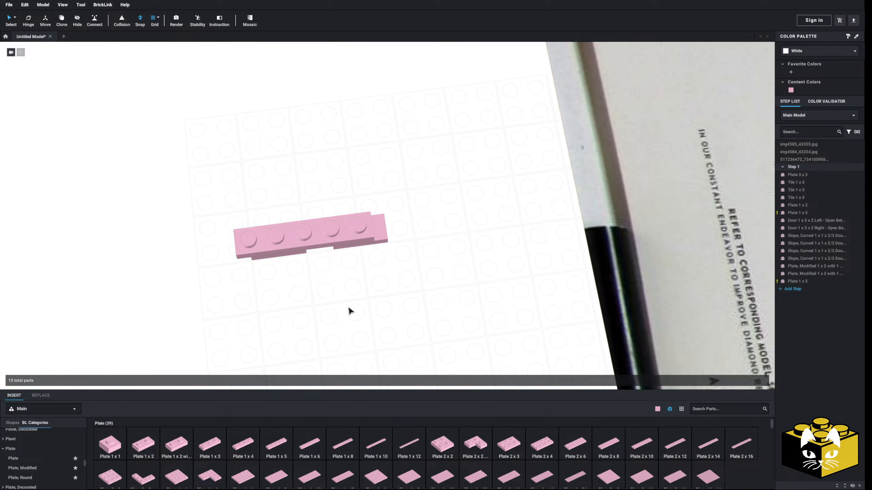
Step: Add two Plate 1 x 6 pieces, one stacked on the other, parallel to the offset Plate 1 x 5
right_drag(351, 311, 301, 263)
drag(310, 449, 345, 258)
click(360, 263)
drag(312, 448, 338, 245)
key(a)
click(707, 244)
Step: Move the blueprint image so its top-view cab lies under the Plate 1 x 5 and Plate 1 x 6 rows
middle_drag(706, 244, 251, 333)
scroll(317, 281, down, 4)
scroll(508, 200, down, 5)
middle_drag(364, 310, 457, 267)
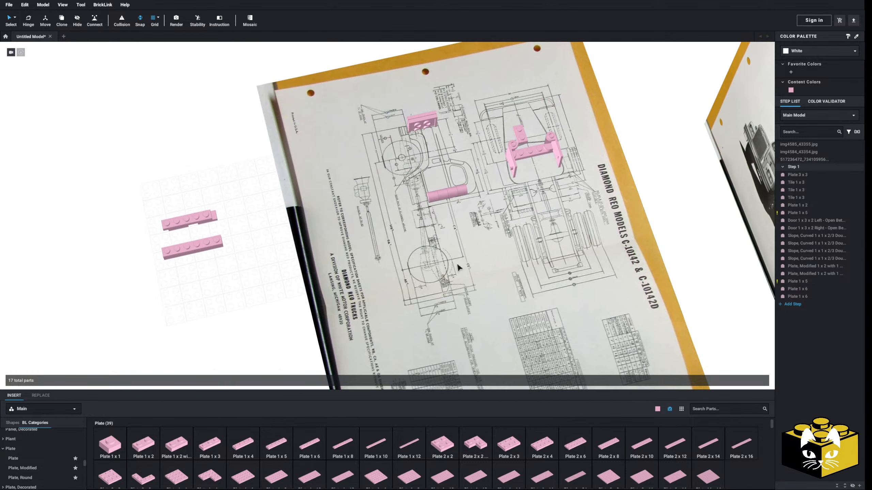
drag(457, 267, 137, 334)
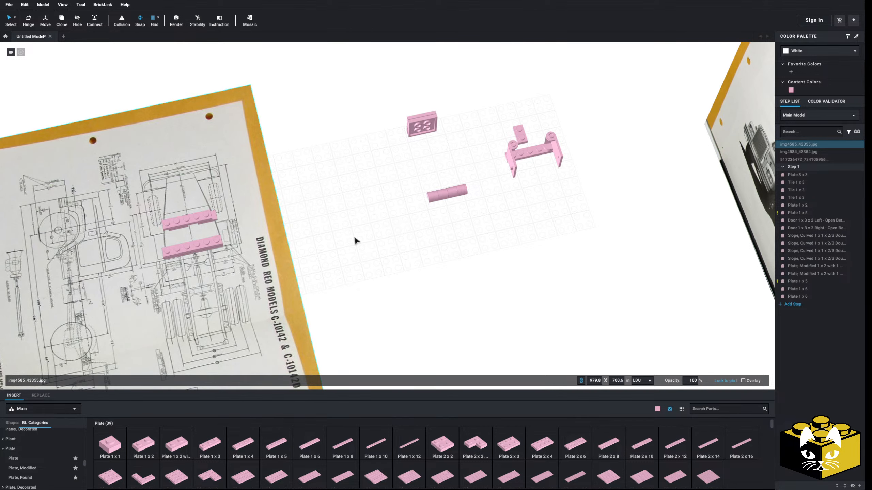
mouse_move(355, 240)
right_down()
mouse_move(409, 238)
mouse_move(393, 215)
mouse_move(365, 238)
right_up()
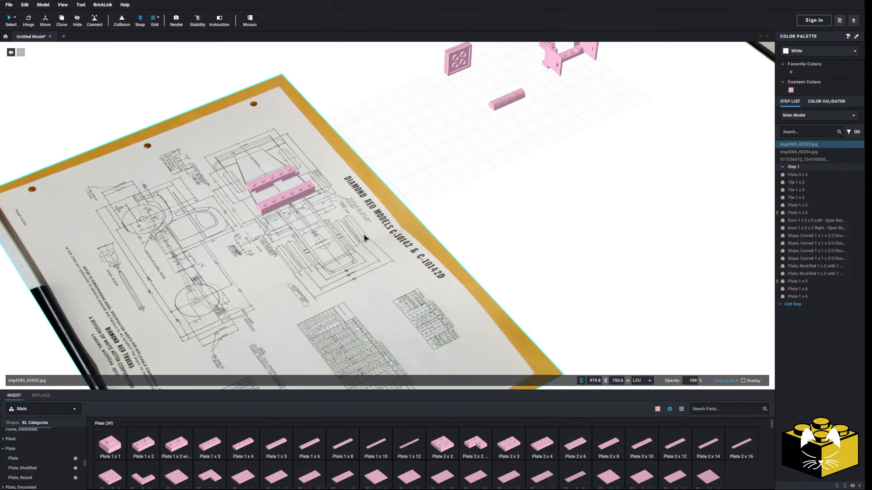
click(264, 279)
drag(251, 272, 249, 265)
click(415, 150)
right_drag(414, 150, 407, 187)
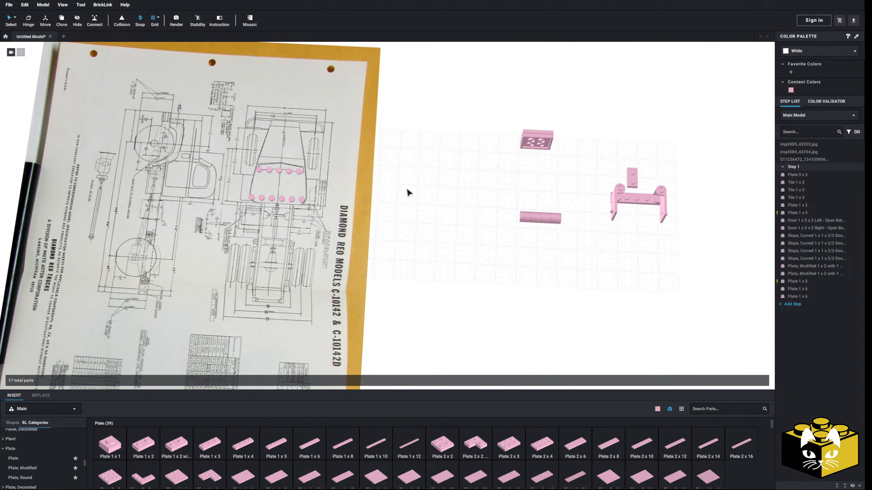
Step: Move both doors together onto the ends of the Plate 1 x 5 row over the top-view cab
scroll(544, 237, up, 4)
middle_drag(407, 187, 536, 229)
right_drag(537, 231, 424, 197)
click(349, 184)
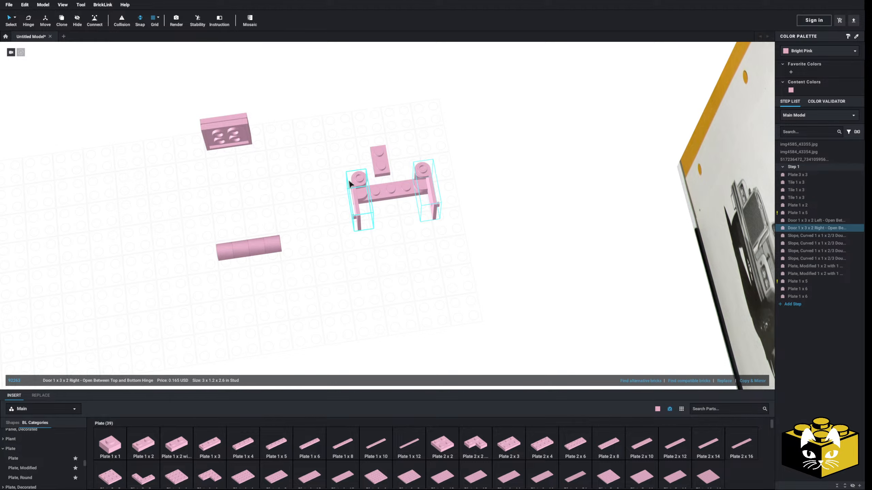
drag(358, 183, 389, 184)
middle_drag(83, 186, 389, 184)
drag(389, 183, 239, 193)
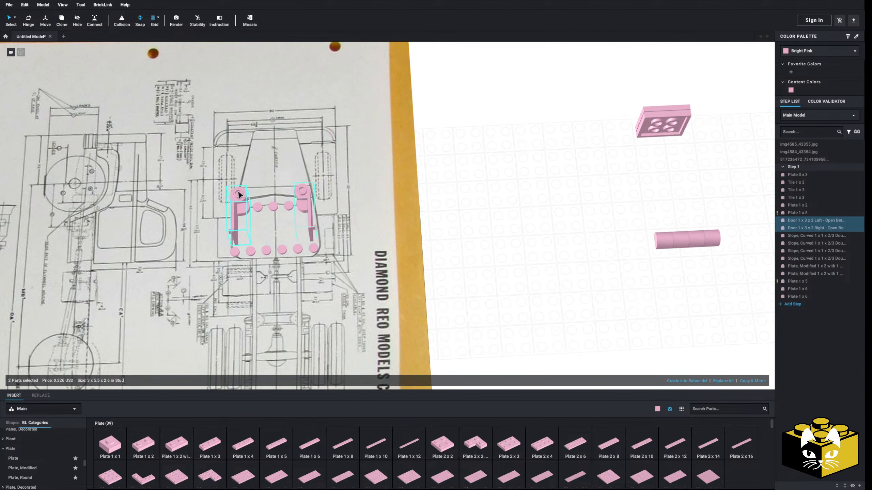
click(539, 203)
Step: Place a copy of the left door flat over the door outline in the side-view drawing
right_drag(539, 203, 507, 185)
middle_drag(507, 182, 537, 170)
scroll(537, 169, up, 3)
right_drag(537, 169, 521, 146)
scroll(535, 196, down, 5)
middle_drag(483, 204, 422, 205)
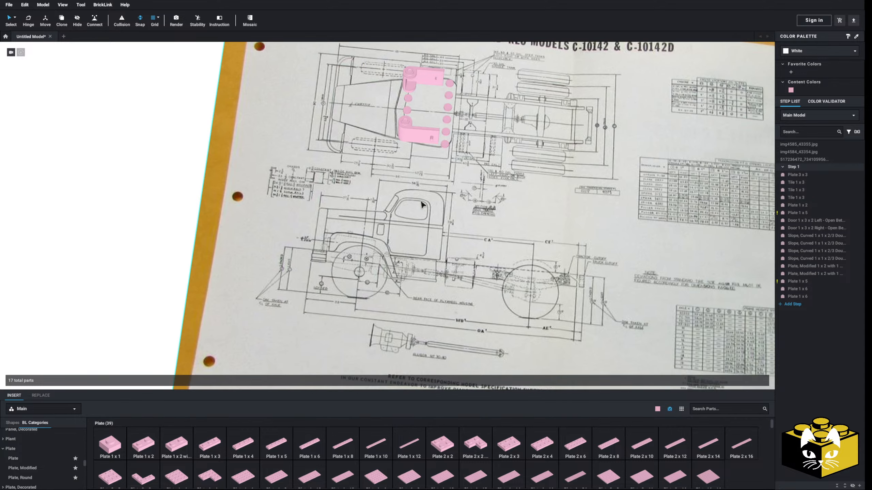
scroll(413, 208, up, 1)
right_click(412, 208)
click(428, 125)
right_click(427, 125)
click(440, 130)
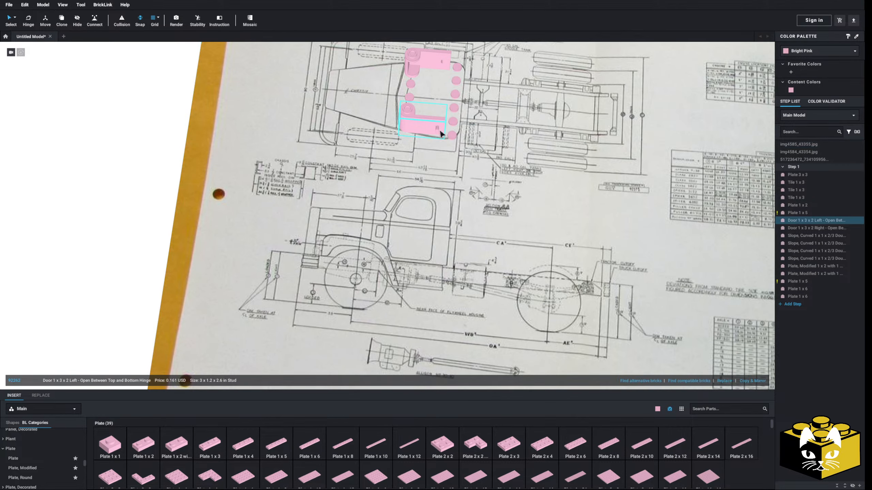
click(137, 151)
right_click(137, 150)
click(151, 176)
right_drag(146, 168, 153, 177)
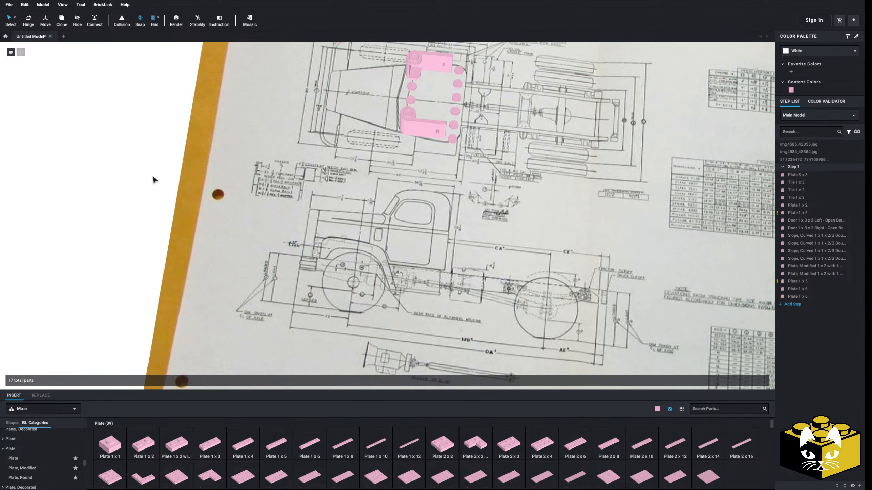
right_click(153, 180)
click(164, 201)
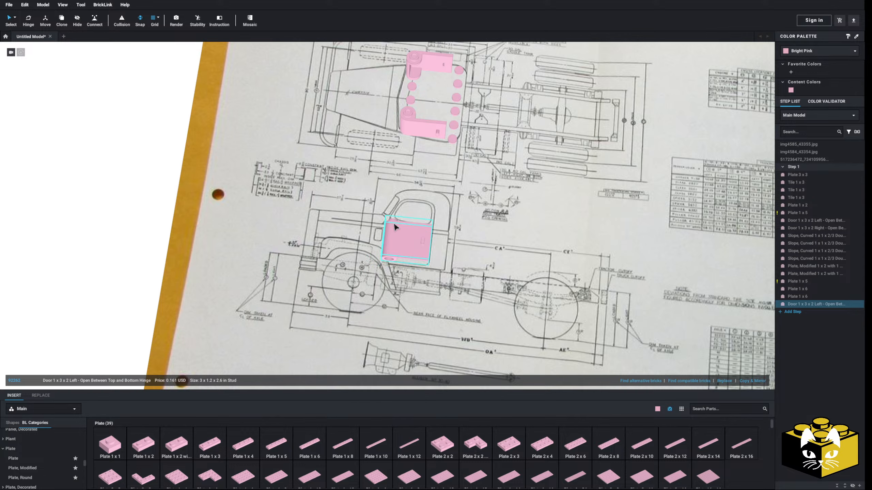
Step: Compare the copied door with the side-view cab outline and delete the copy
scroll(395, 227, up, 4)
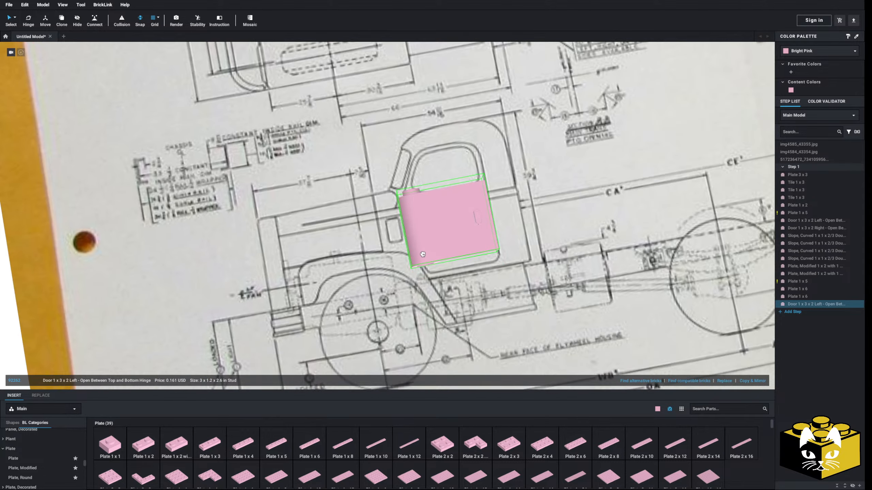
scroll(426, 224, down, 1)
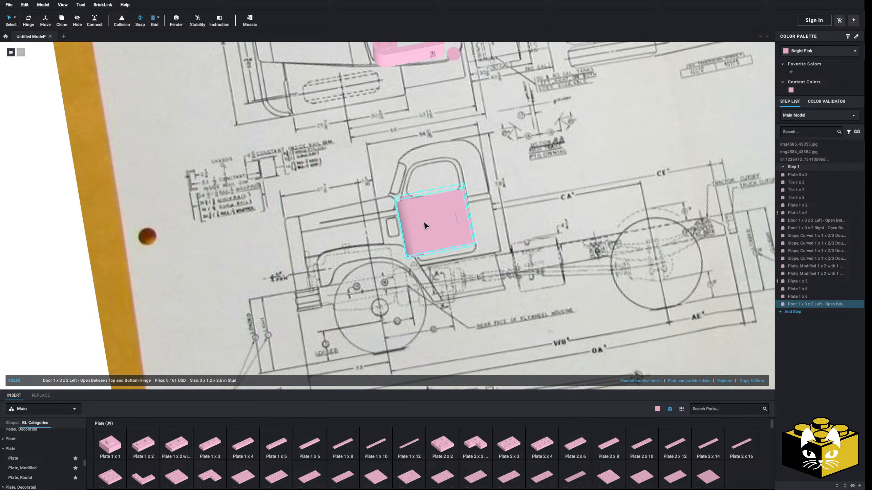
click(48, 261)
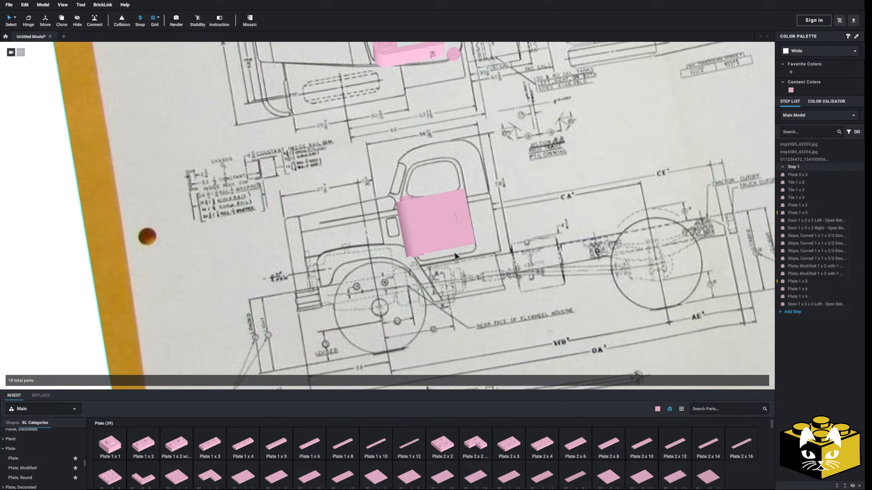
scroll(323, 240, down, 3)
drag(446, 235, 120, 211)
key(Delete)
Step: Move both doors off the plate rows onto the empty grid beside the drawing
right_drag(135, 221, 237, 255)
right_drag(572, 169, 560, 150)
scroll(580, 164, up, 3)
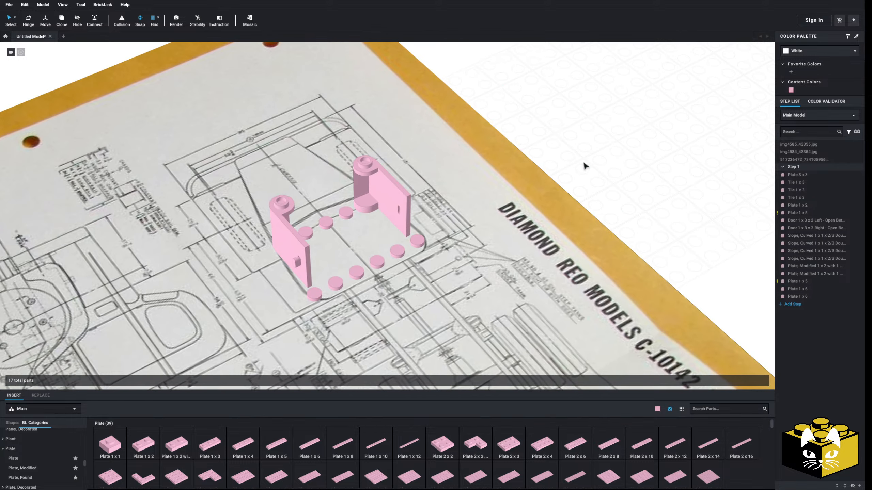
scroll(380, 202, down, 3)
click(380, 201)
ctrl+click(324, 219)
drag(324, 219, 467, 113)
click(433, 113)
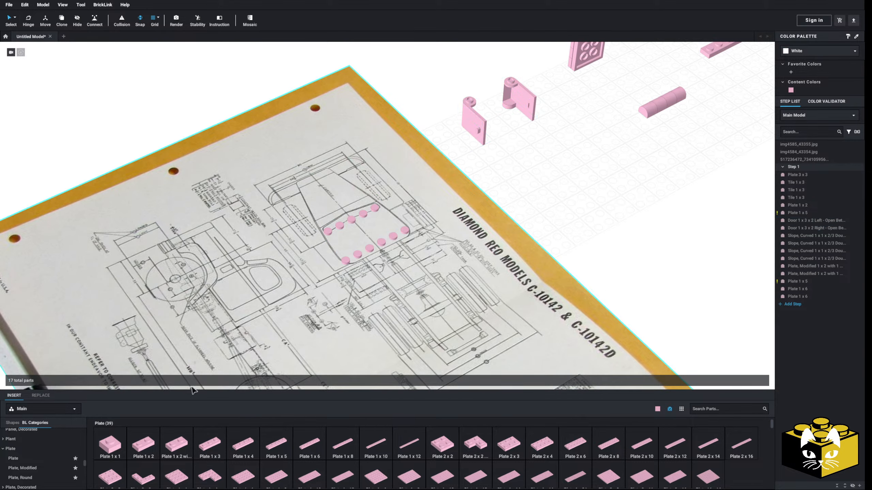
Step: Try a Wedge, Plate 4 x 2 Left along the side of the top-view cab and delete it
scroll(48, 441, down, 5)
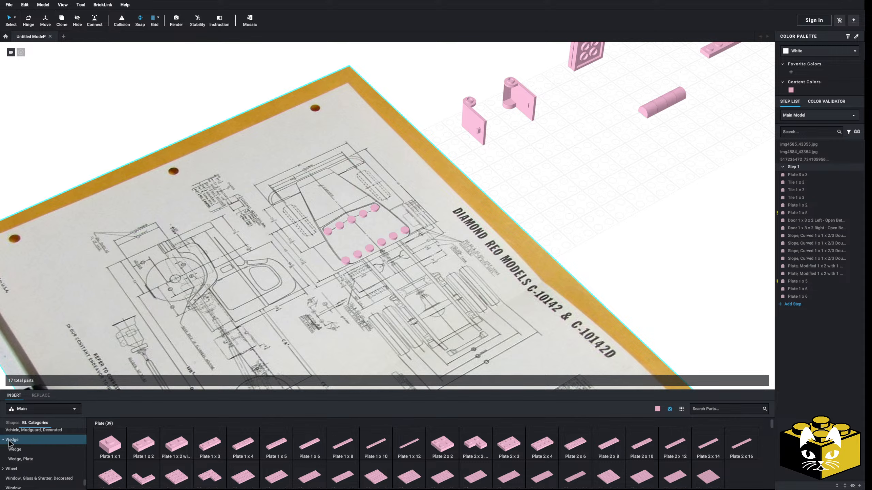
click(21, 459)
drag(480, 432, 335, 247)
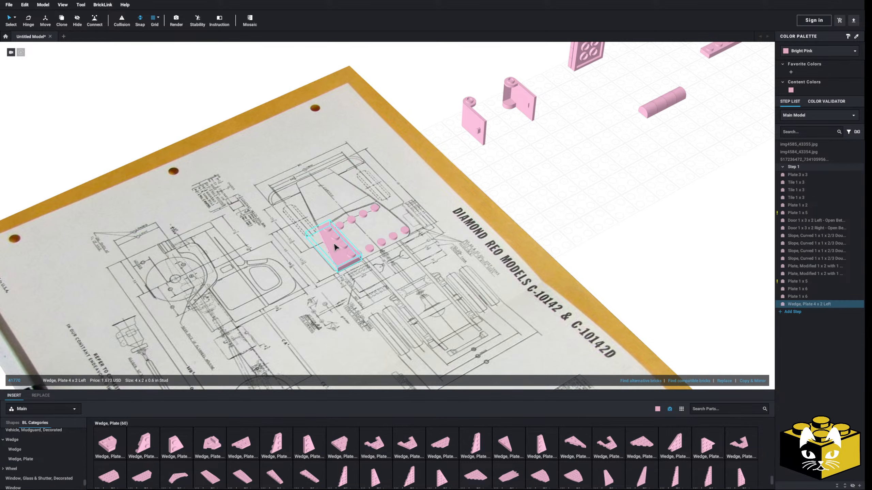
right_drag(335, 247, 524, 290)
click(523, 290)
scroll(469, 304, up, 3)
right_drag(469, 304, 250, 289)
click(290, 291)
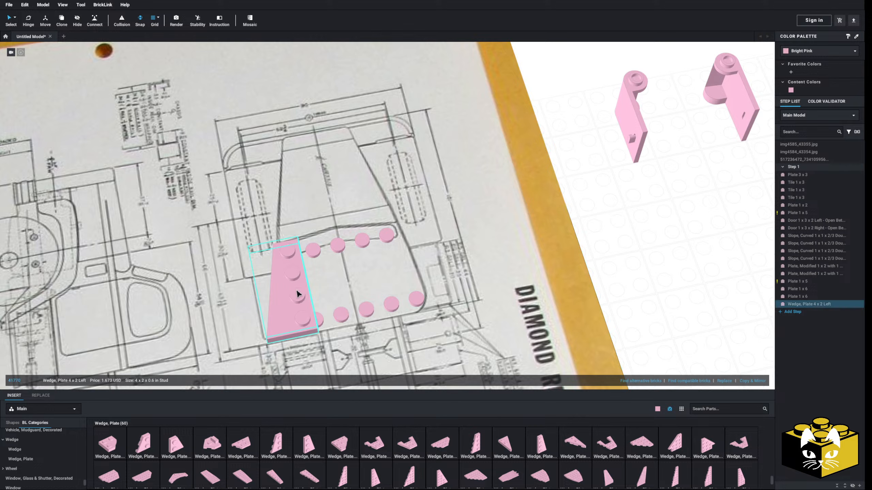
drag(290, 291, 302, 290)
key(Delete)
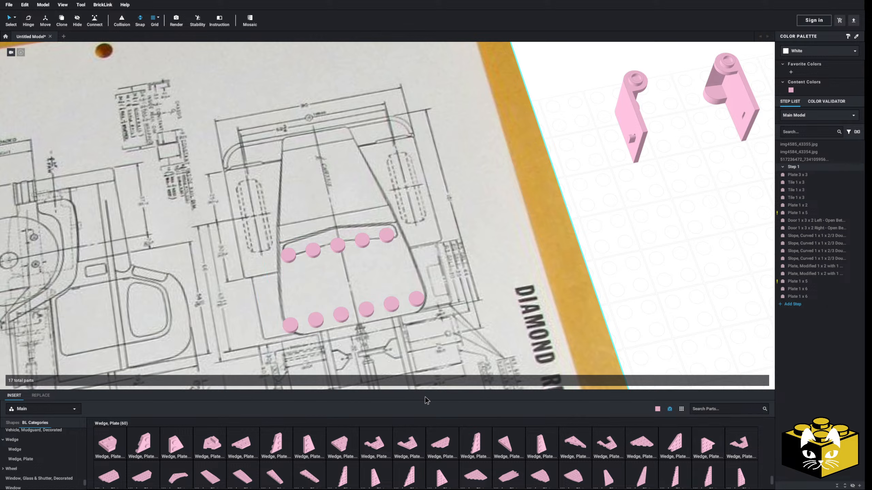
Step: Try a Wedge, Plate 3 x 2 Left and a Wedge, Plate 3 x 2 Right along the cab's two sides and delete both
drag(274, 446, 297, 294)
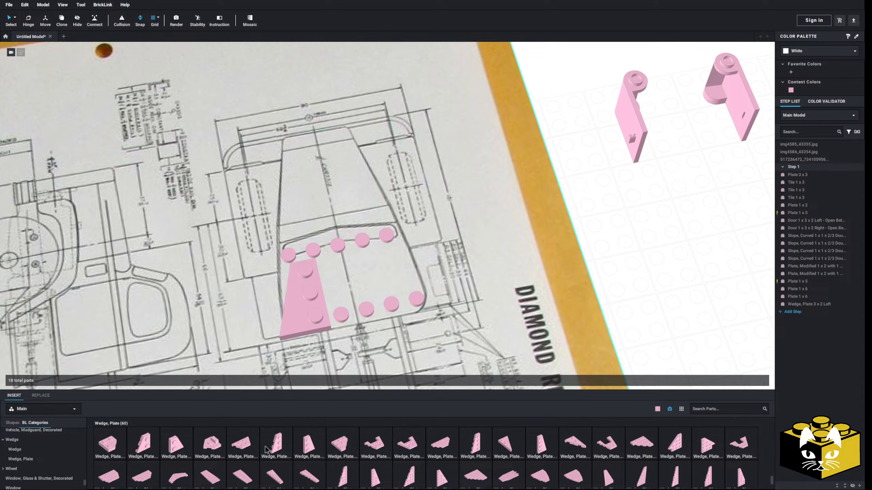
drag(304, 447, 407, 268)
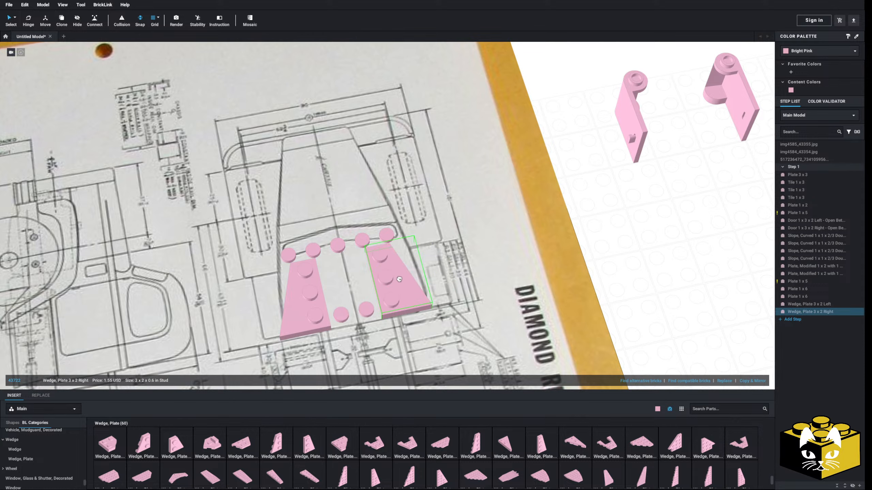
click(657, 249)
scroll(604, 240, down, 4)
scroll(517, 230, up, 3)
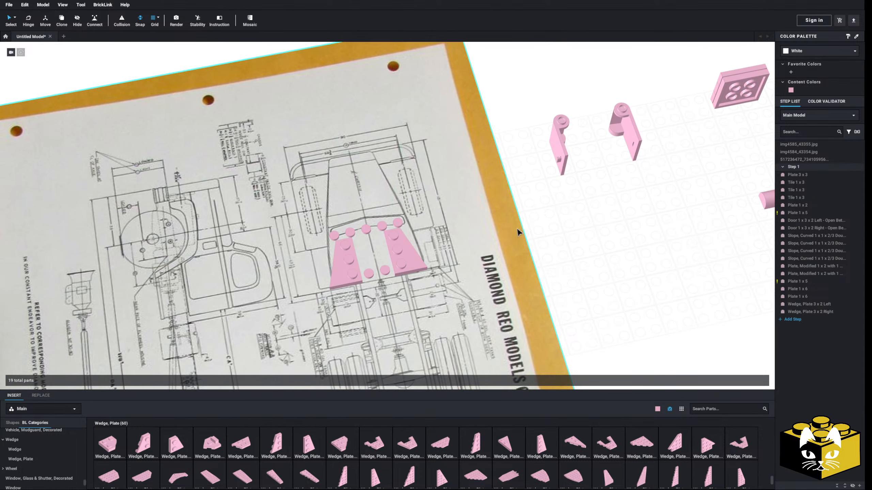
click(446, 252)
key(Delete)
click(363, 273)
key(Delete)
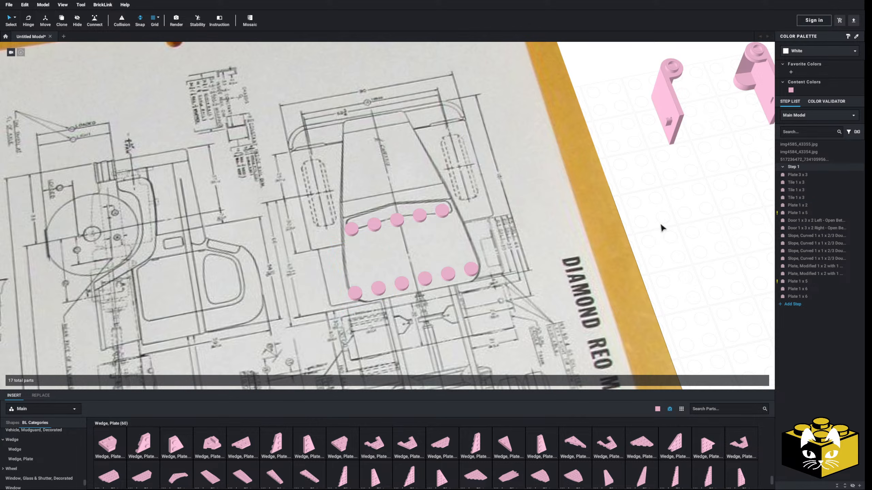
Step: Put the right and left doors back on the ends of the Plate 1 x 5 row over the top-view cab
scroll(662, 224, down, 3)
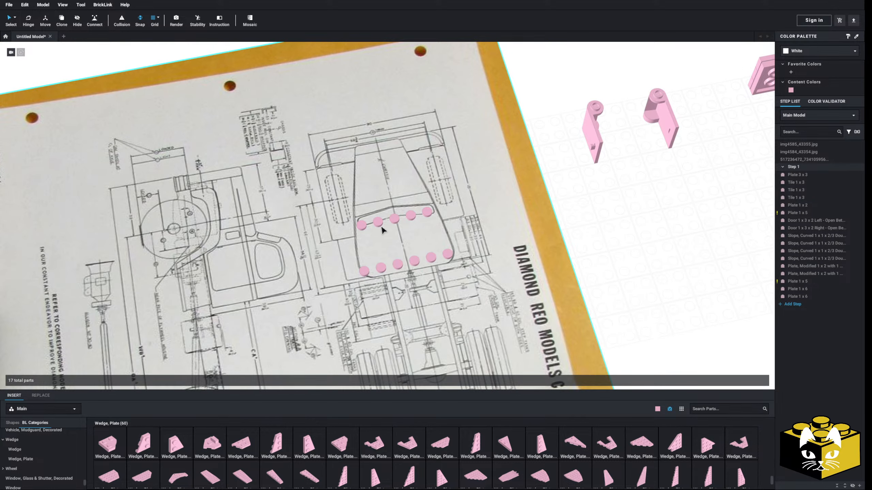
middle_drag(640, 244, 608, 249)
scroll(624, 240, up, 3)
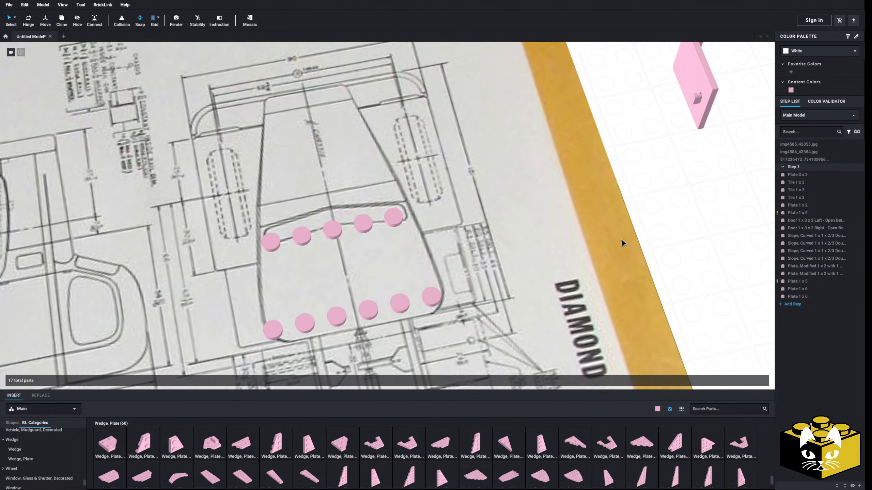
middle_drag(674, 243, 647, 251)
scroll(648, 249, down, 3)
drag(637, 135, 381, 234)
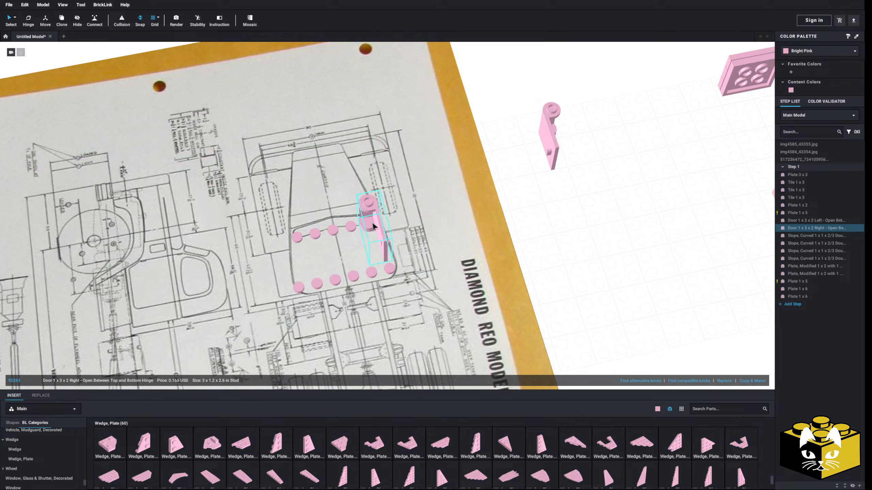
drag(563, 124, 308, 229)
click(590, 203)
mouse_move(590, 203)
right_down()
mouse_move(623, 199)
mouse_move(602, 200)
right_up()
middle_drag(600, 195, 602, 186)
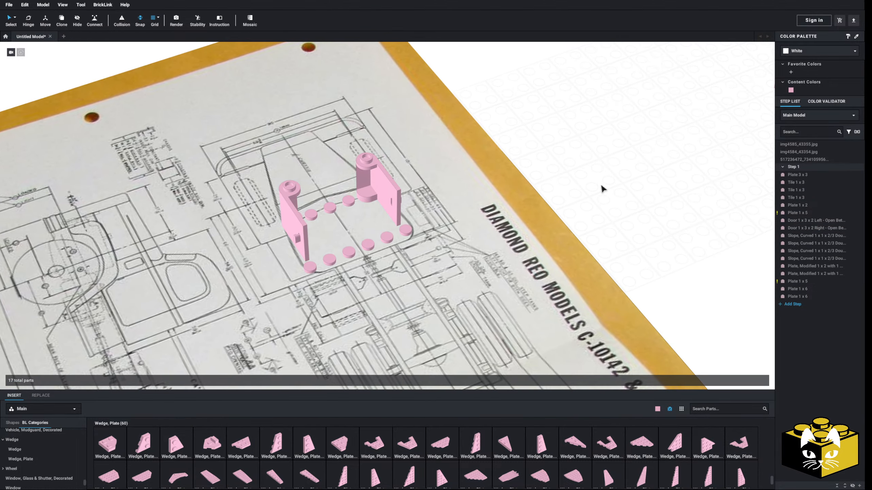
Step: Place two Bracket 1 x 1 - 1 x 2 Inverted pieces on the rear plate row, one beside each door
scroll(601, 186, up, 3)
drag(85, 483, 82, 436)
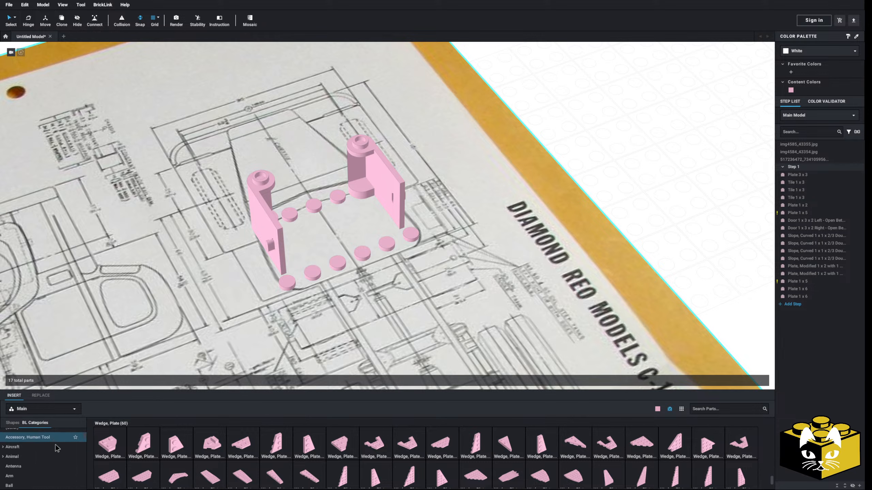
scroll(48, 448, down, 3)
click(32, 463)
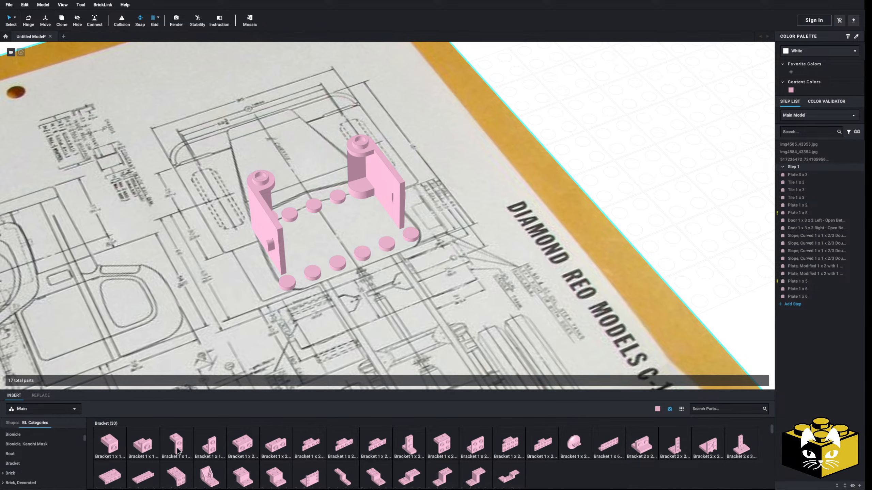
key(Left)
drag(317, 312, 309, 274)
drag(216, 443, 384, 246)
key(Left)
key(Left)
click(617, 141)
scroll(610, 146, down, 5)
middle_drag(603, 150, 552, 189)
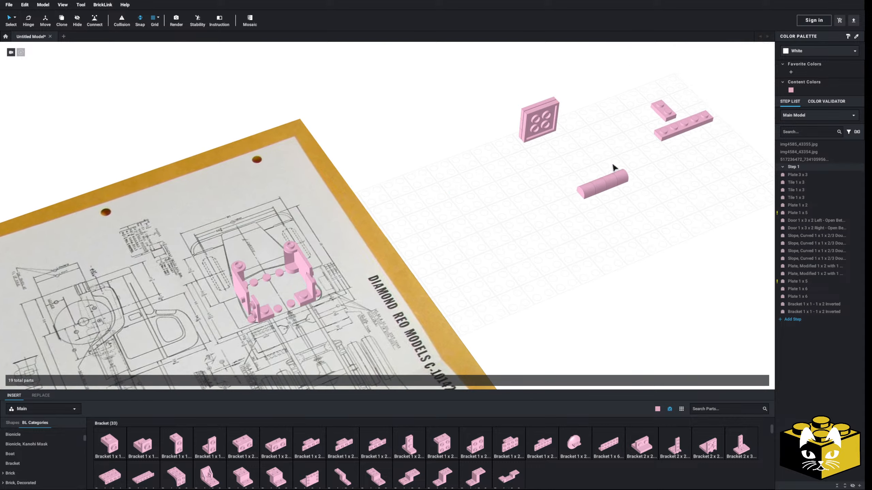
Step: Stand the row of four Slope, Curved 1 x 1 x 2/3 Double pieces upright and attach it to the cab's left rear bracket
drag(628, 158, 580, 205)
drag(589, 193, 591, 224)
key(Up)
middle_drag(470, 305, 591, 223)
scroll(591, 223, up, 5)
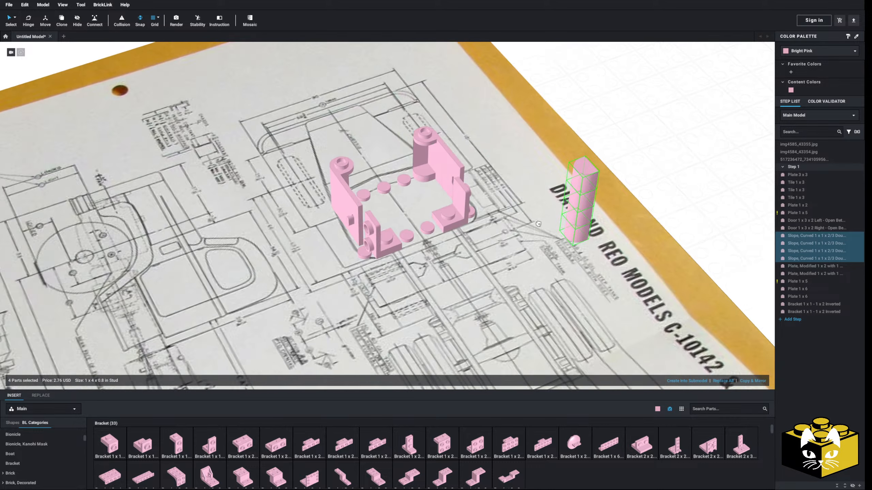
drag(591, 223, 369, 247)
right_click(355, 243)
click(363, 247)
click(619, 119)
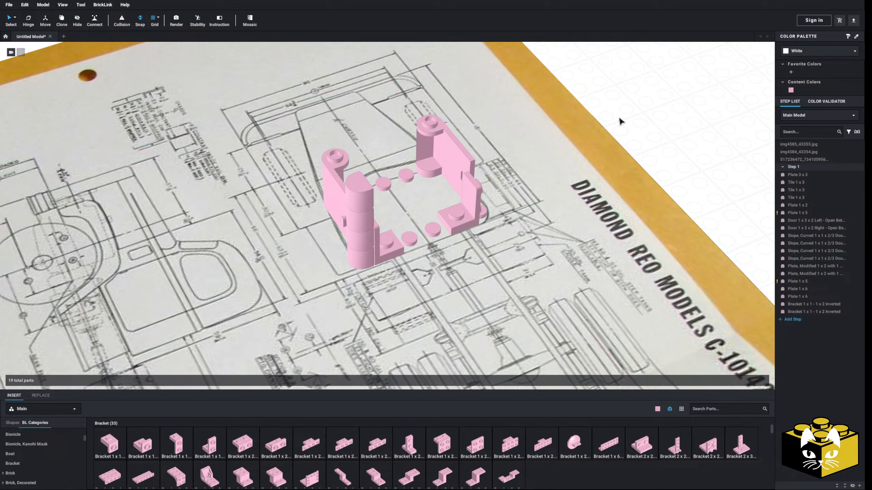
Step: Paste a copy of the four-slope column, rotate it upright and attach it to the cab's right rear bracket
right_click(618, 119)
click(633, 144)
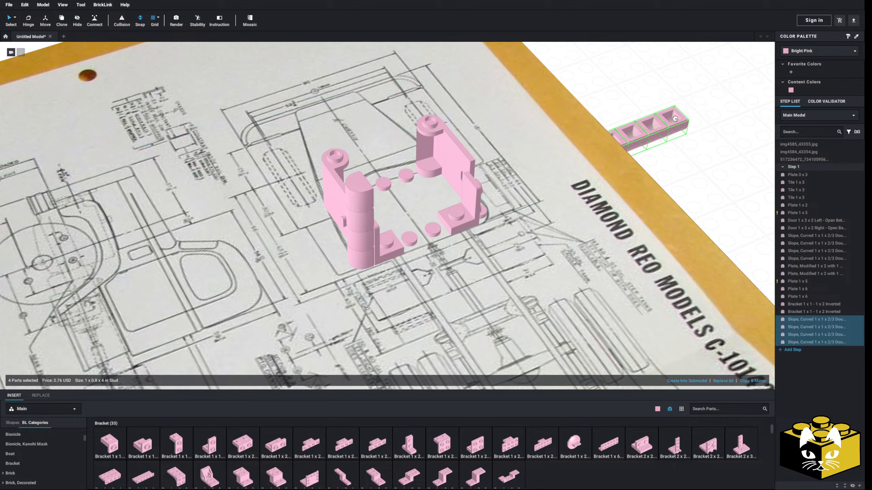
key(Down)
key(Left)
key(Down)
right_drag(682, 118, 650, 108)
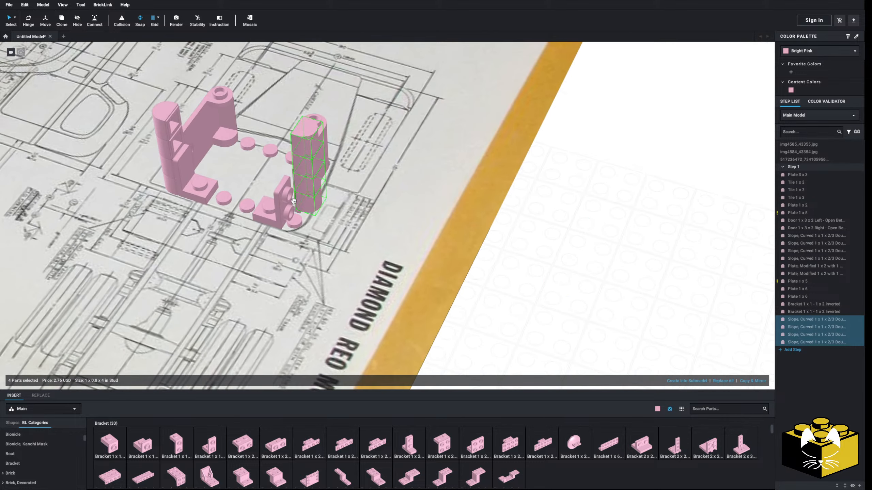
click(285, 215)
click(553, 255)
right_drag(557, 258, 583, 263)
scroll(583, 263, down, 5)
scroll(411, 268, up, 5)
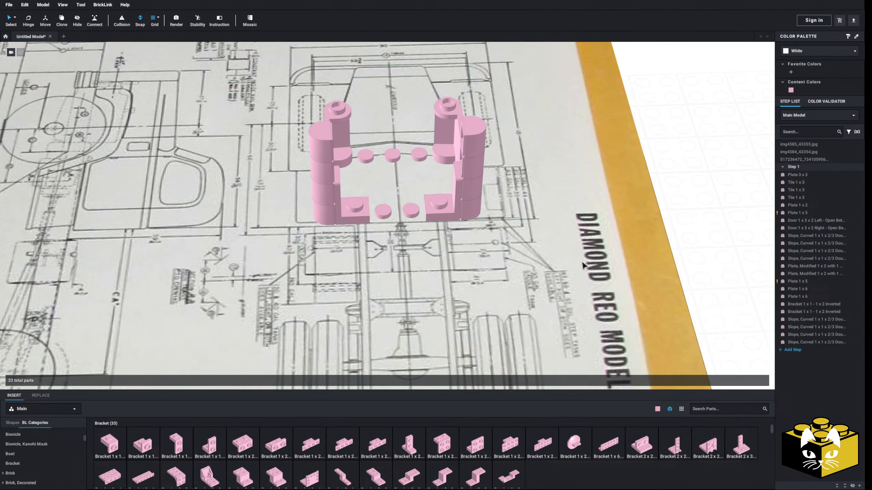
click(411, 268)
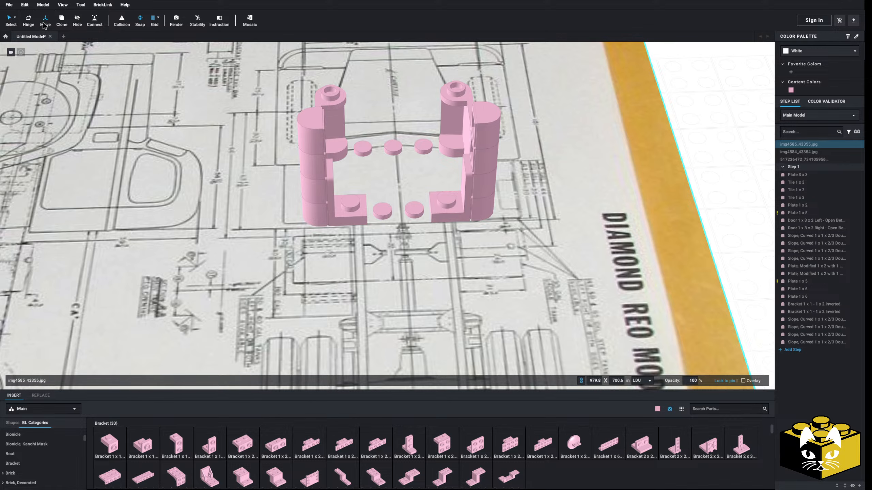
scroll(68, 47, down, 5)
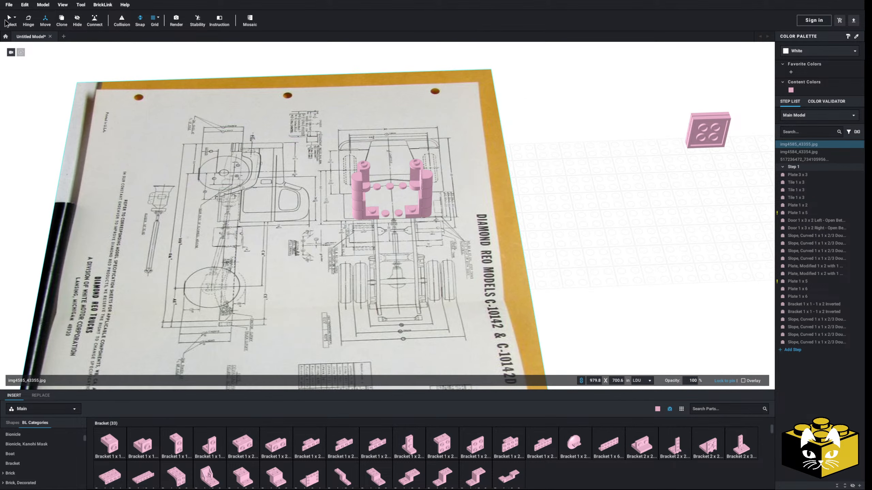
click(44, 105)
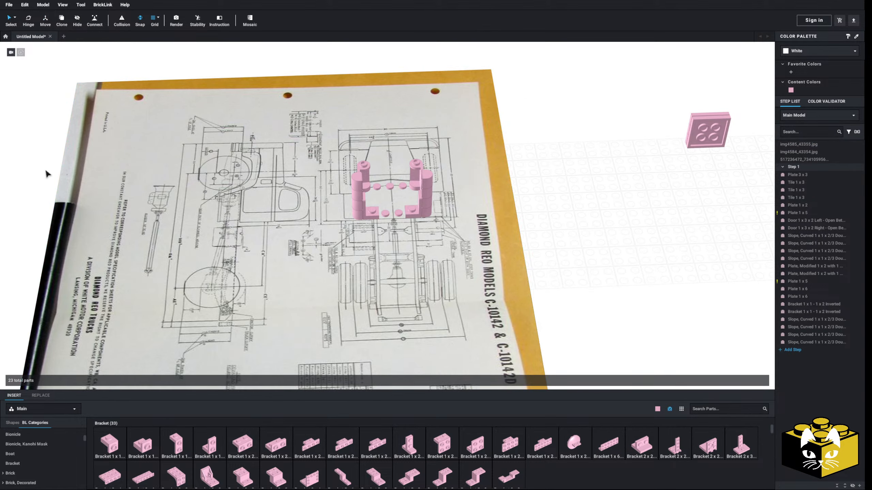
Step: Move three slopes from each rear corner column onto the empty grid beside the blueprint, leaving one slope at each corner
right_drag(268, 216, 381, 192)
click(392, 173)
ctrl+click(392, 182)
ctrl+click(454, 168)
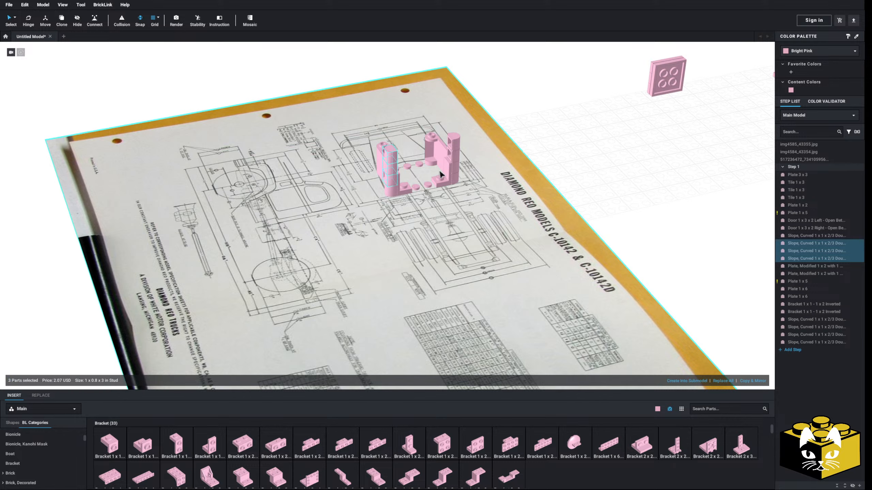
ctrl+click(455, 140)
drag(454, 140, 609, 127)
click(667, 198)
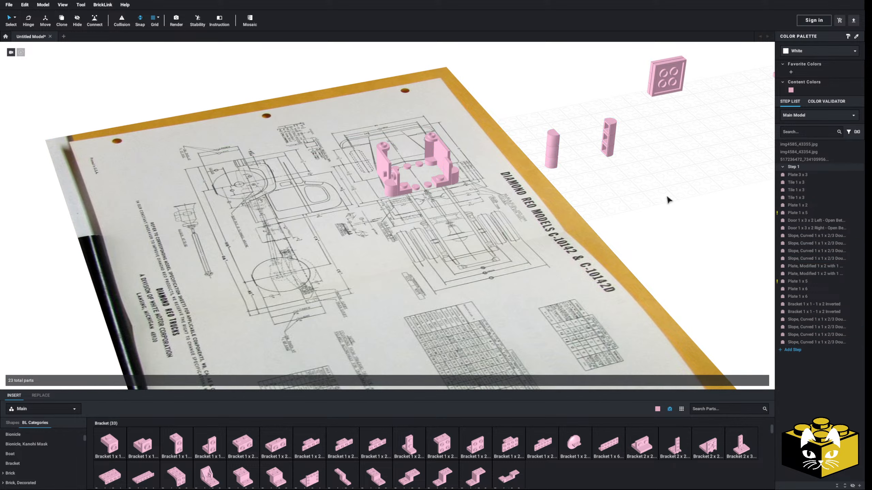
Step: Raise the blueprint image above the plate rows and shift it sideways to line up with the cab parts
click(312, 194)
drag(353, 248, 355, 237)
mouse_move(354, 235)
right_down()
mouse_move(347, 242)
mouse_move(347, 235)
right_up()
scroll(346, 235, up, 4)
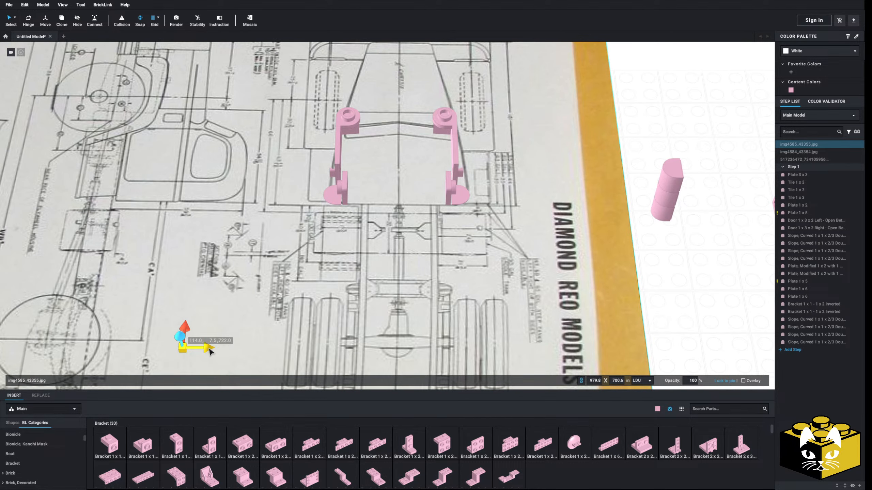
drag(209, 351, 207, 354)
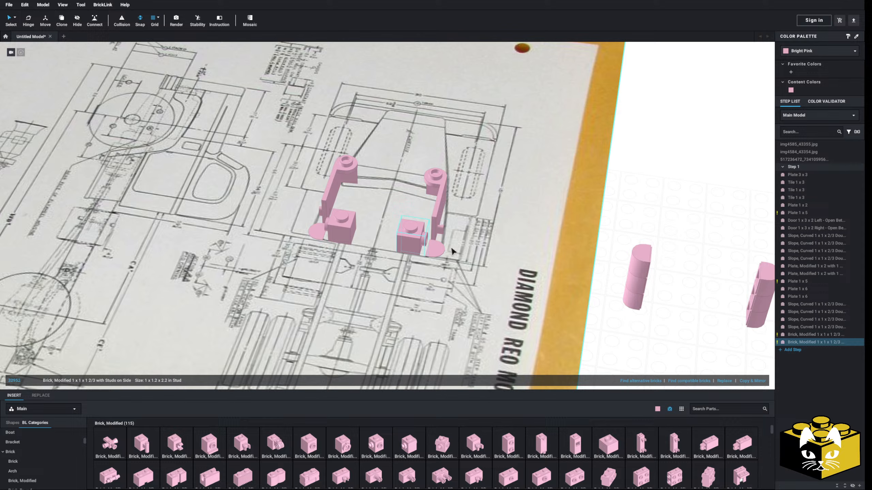
Step: Delete the two Brick, Modified 1 x 1 x 1 2/3 with Studs on Side pieces and the single curved slopes at both rear corners
click(433, 252)
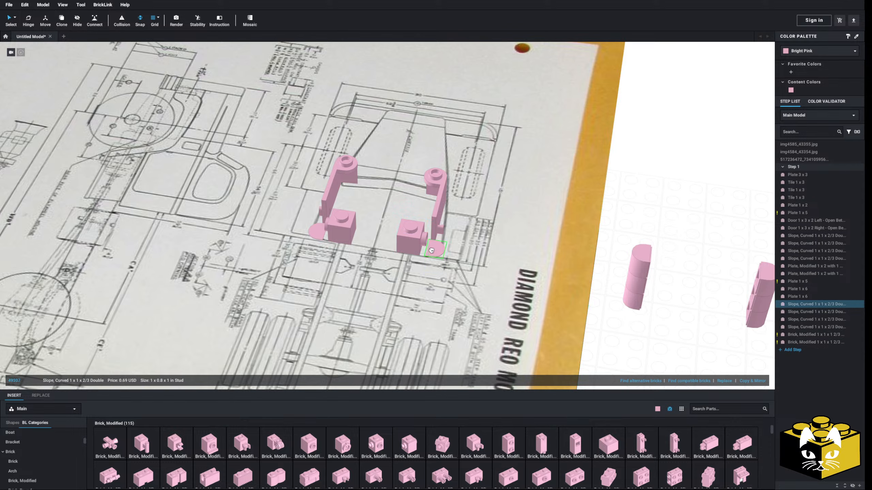
click(323, 235)
right_drag(312, 232, 367, 240)
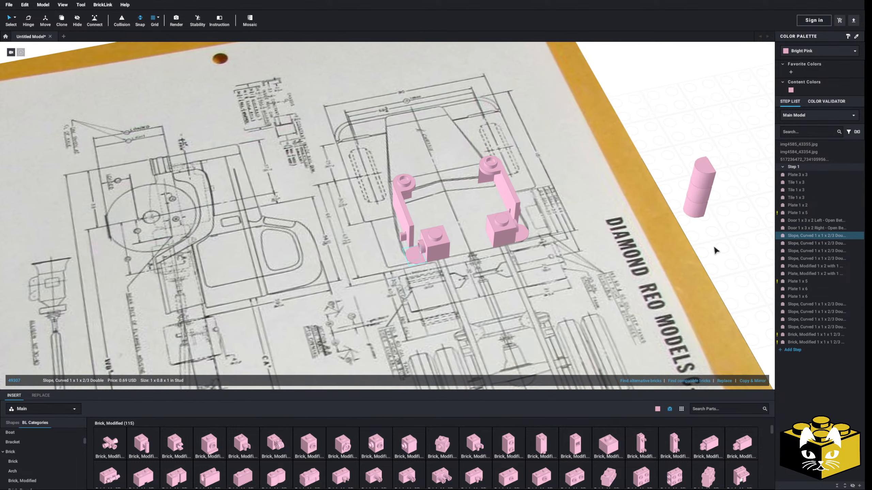
click(710, 249)
middle_drag(709, 249, 680, 250)
right_drag(678, 250, 635, 338)
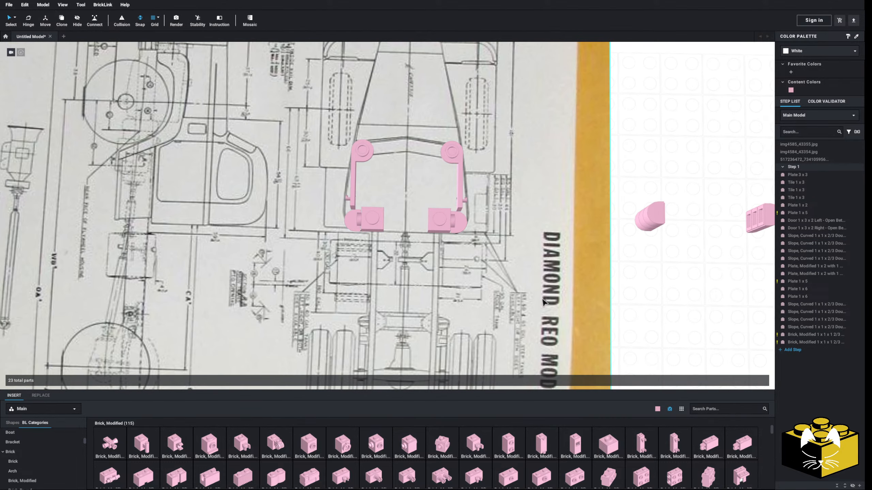
scroll(427, 347, up, 3)
click(341, 240)
key(Delete)
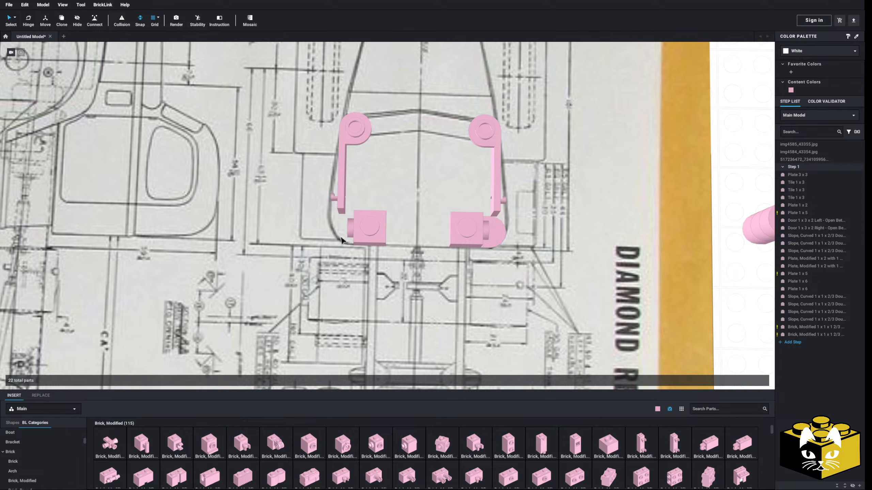
key(Delete)
click(462, 234)
key(Delete)
click(491, 230)
key(Delete)
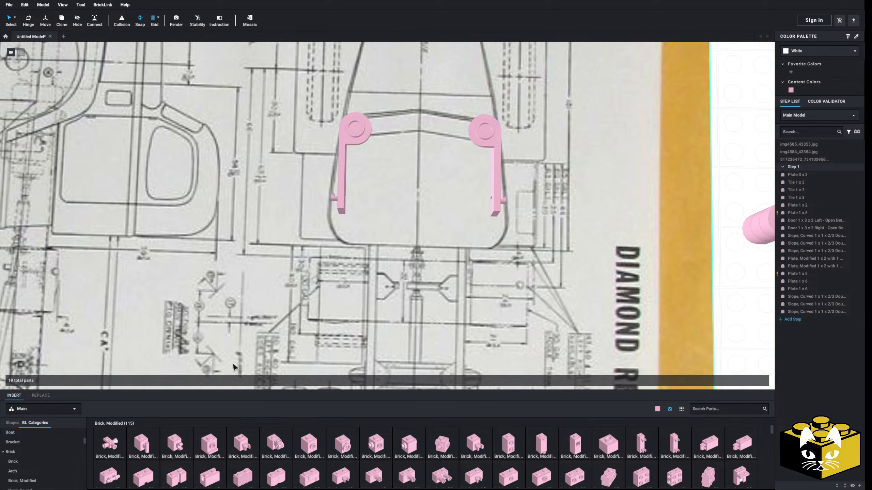
Step: Place a Bracket 1 x 1 - 1 x 2 Inverted at the cab's left rear corner with its studs facing outward
scroll(76, 446, down, 3)
scroll(62, 453, down, 3)
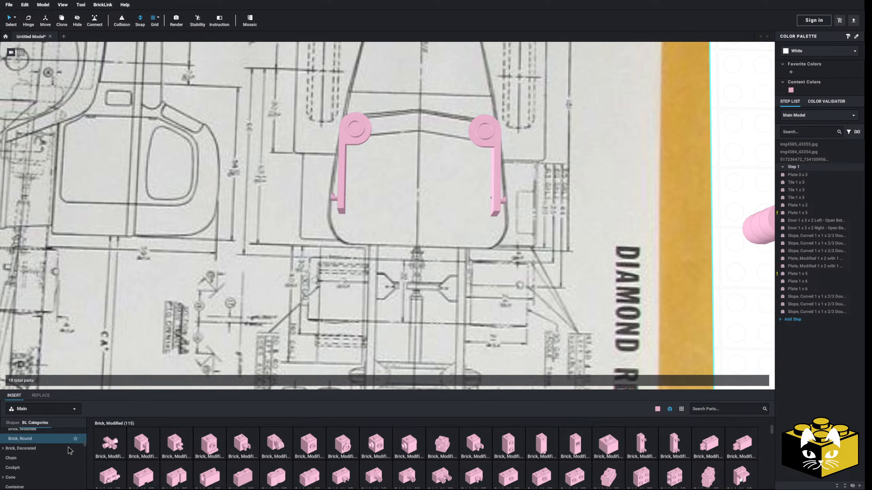
middle_drag(495, 280, 274, 271)
scroll(453, 291, down, 3)
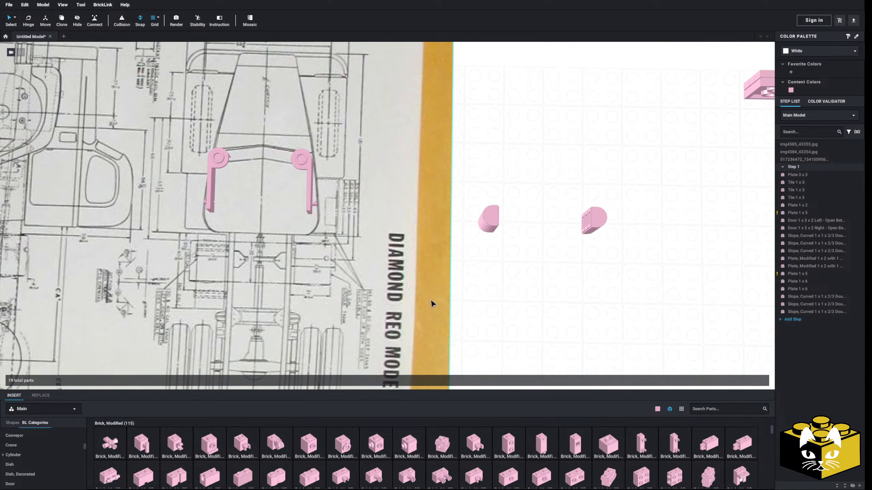
middle_drag(430, 301, 489, 299)
scroll(489, 298, up, 5)
scroll(20, 460, up, 6)
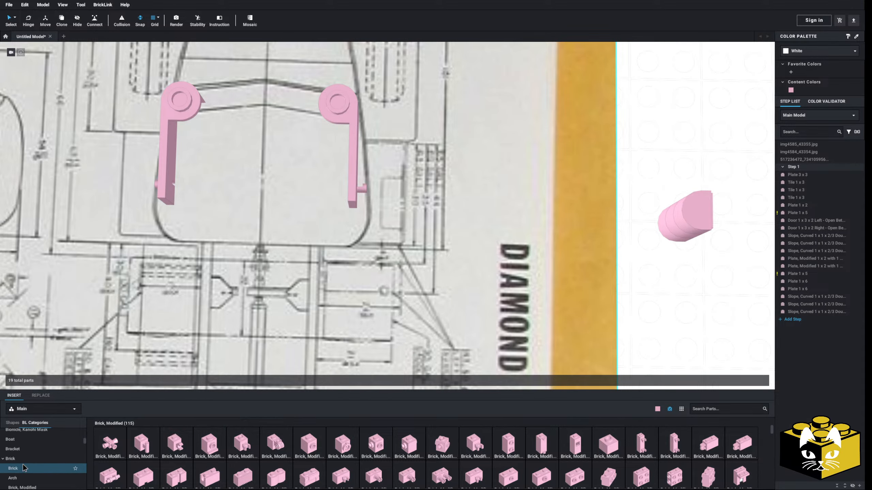
click(11, 464)
click(213, 437)
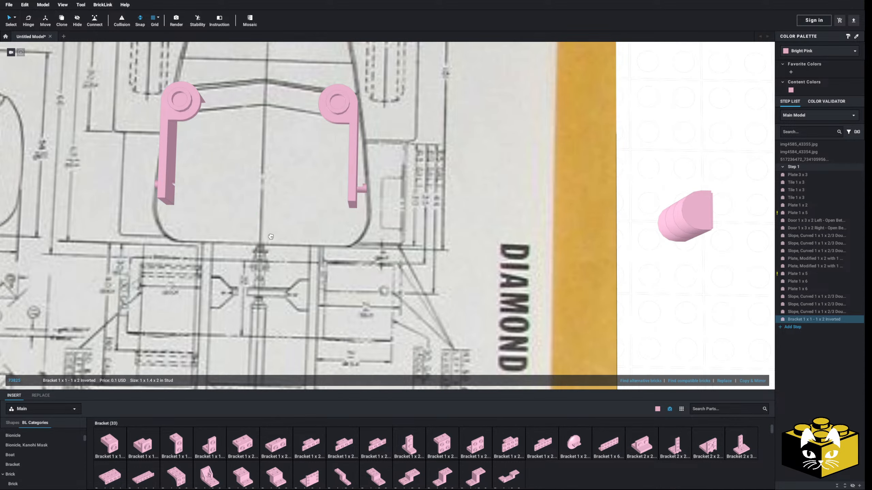
click(253, 232)
click(210, 234)
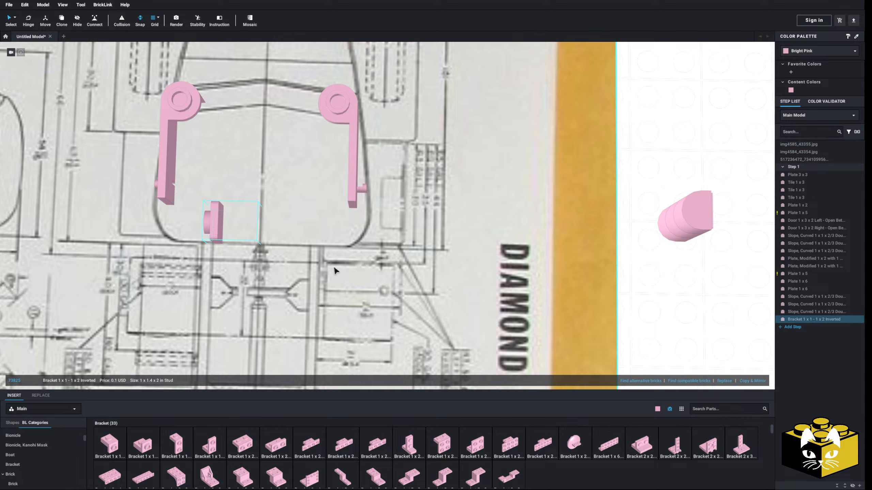
Step: Copy and mirror the inverted bracket to the cab's right rear corner
click(752, 381)
click(697, 326)
middle_drag(479, 285, 615, 331)
middle_drag(379, 379, 345, 360)
Step: Try a Slope, Curved 1 x 2 at the left rear corner in different rotations and cancel its placement
scroll(53, 455, down, 3)
scroll(37, 434, down, 15)
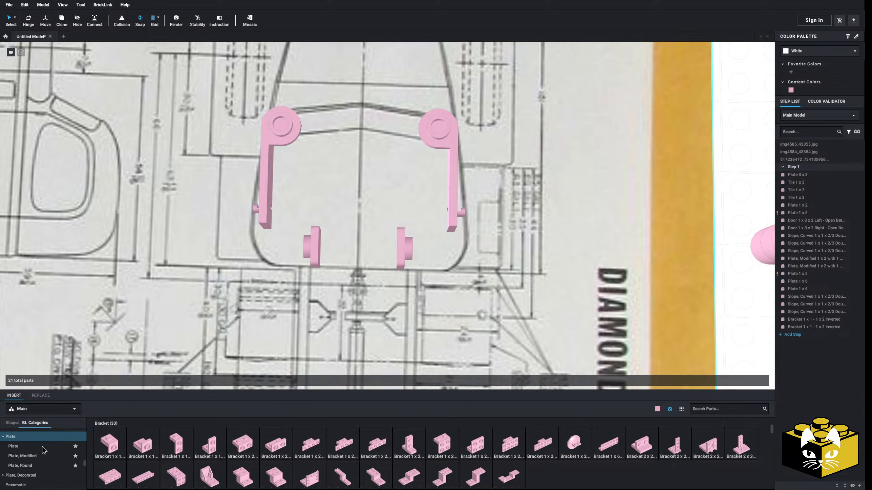
click(30, 475)
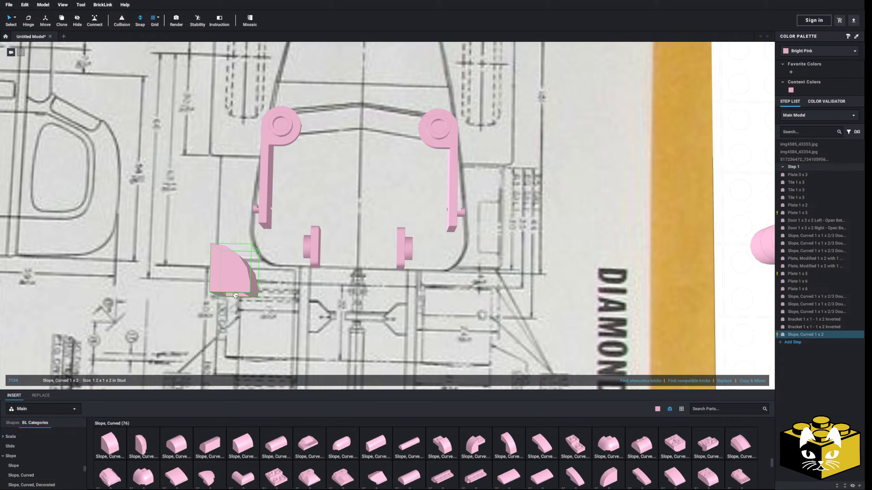
key(Up)
key(Right)
key(Up)
key(Escape)
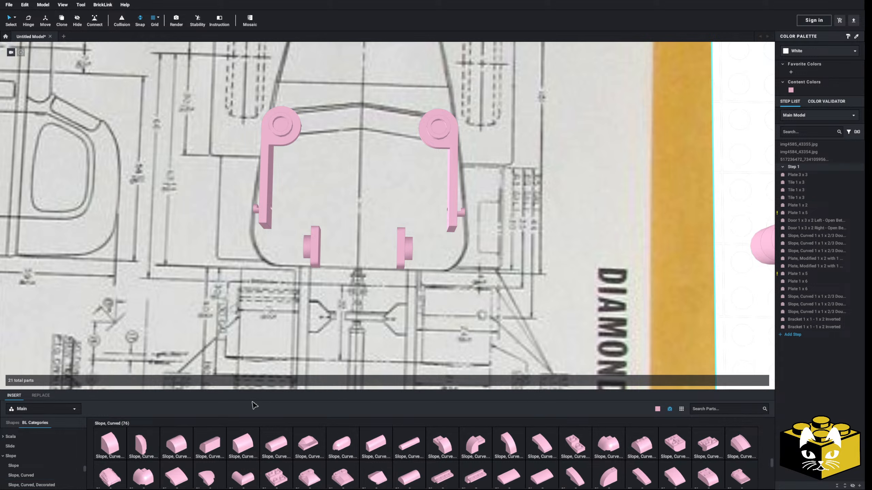
Step: Rotate a Slope, Curved 1 x 2 with Bottom Stud Holder and attach it to the outer face of the left rear bracket
click(254, 452)
key(Right)
key(Up)
key(Up)
click(173, 283)
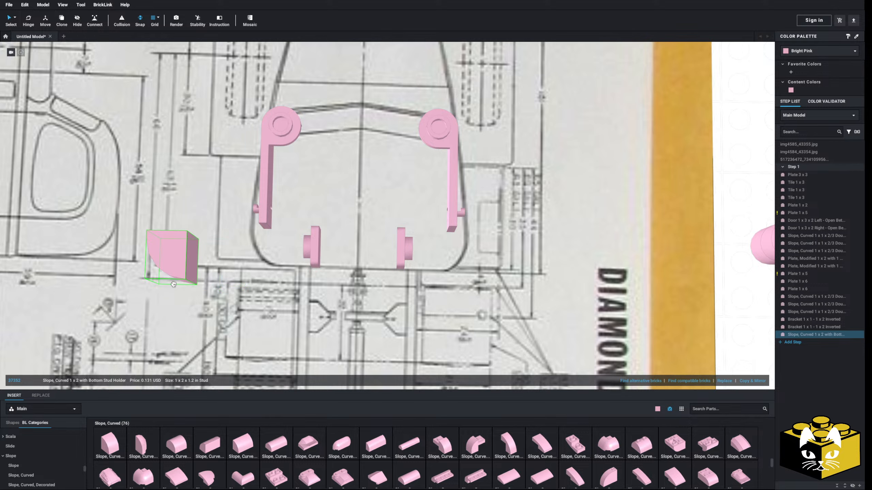
drag(173, 284, 272, 256)
key(Escape)
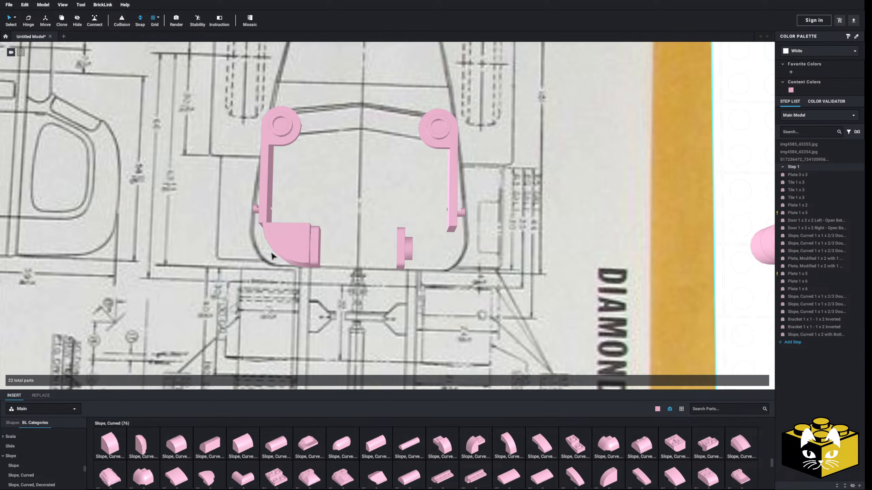
Step: Pull the curved slope off the left rear bracket and attach a Plate 1 x 2 to the bracket's side
click(272, 255)
right_drag(272, 255, 337, 269)
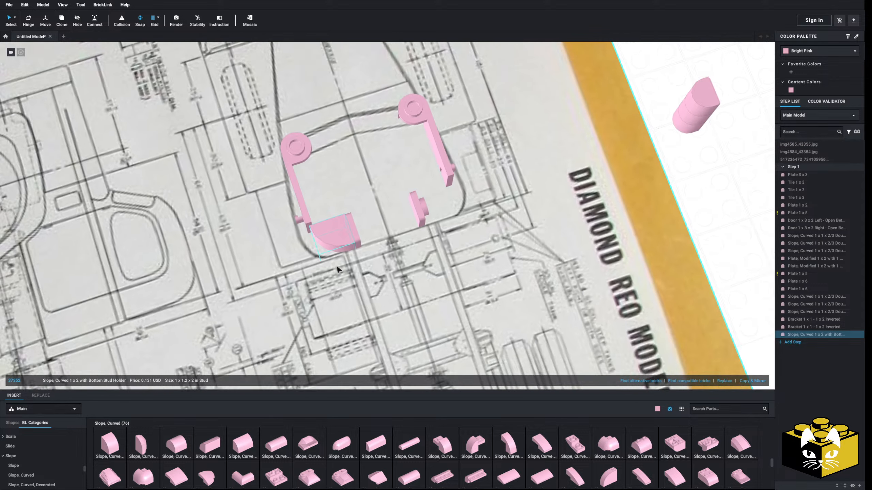
scroll(338, 270, down, 1)
click(658, 177)
drag(337, 236, 212, 291)
scroll(52, 473, up, 2)
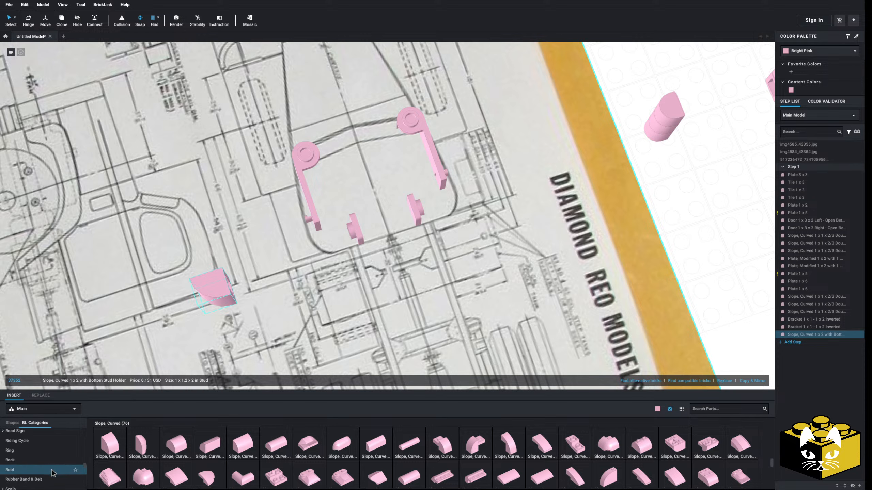
scroll(52, 474, up, 5)
click(31, 437)
drag(151, 445, 346, 248)
click(244, 263)
Step: Undo the accidental blueprint move and attach the curved slope to the outer side of the Plate 1 x 2
drag(219, 275, 325, 244)
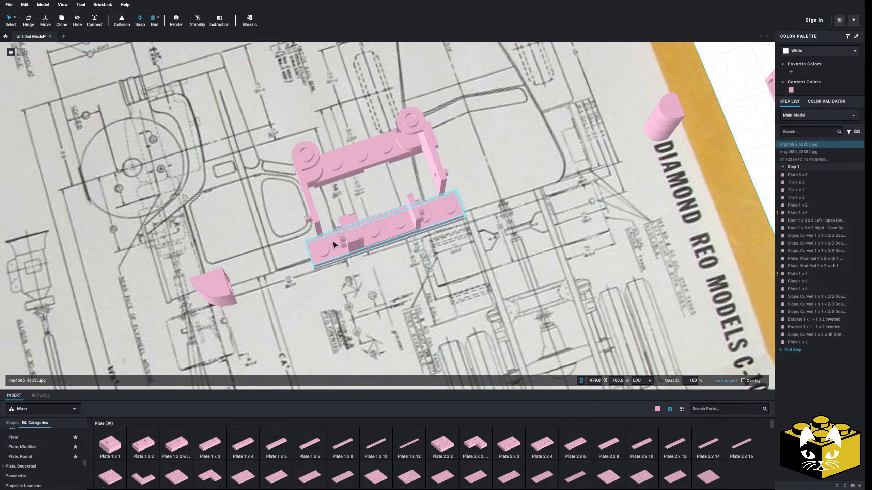
key(ctrl+z)
drag(209, 288, 320, 238)
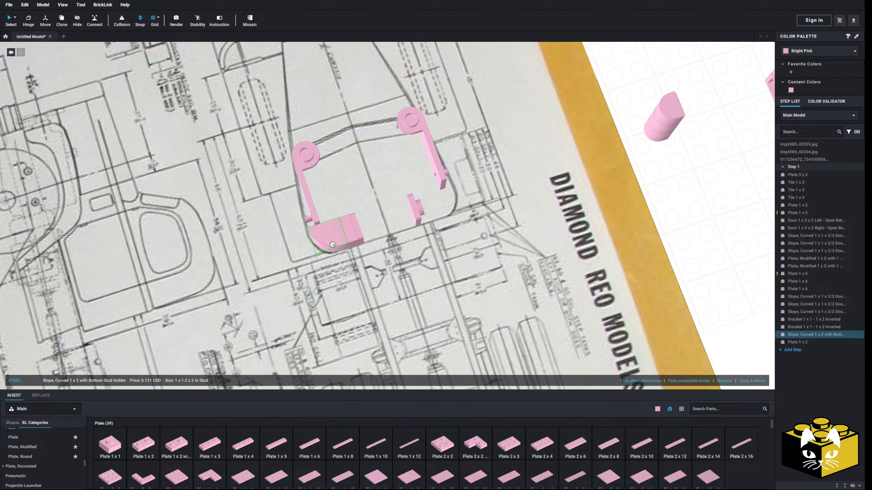
Step: Copy and mirror the curved slope with its Plate 1 x 2 and attach the copy to the right rear bracket
right_drag(334, 237, 331, 238)
ctrl+click(342, 232)
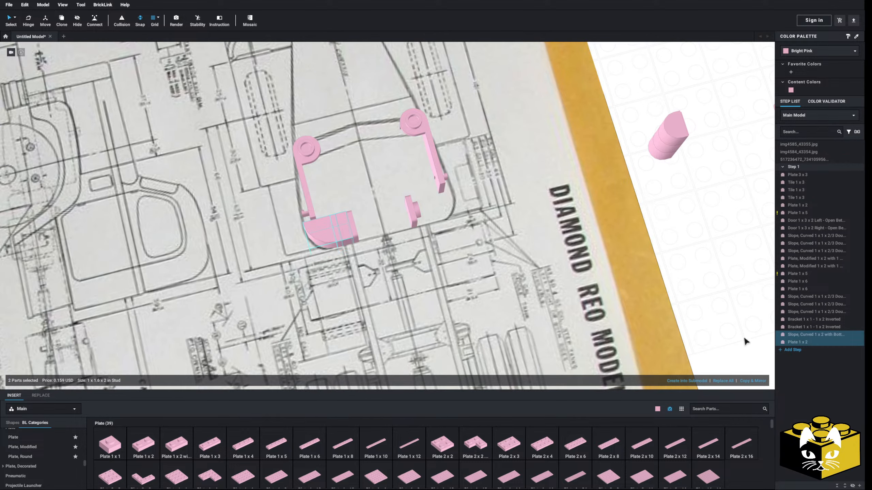
click(752, 381)
drag(372, 218, 443, 209)
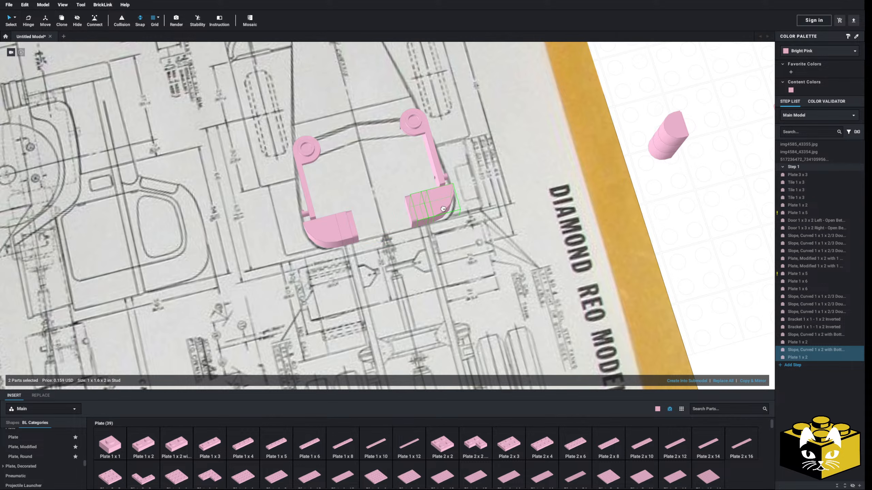
click(685, 188)
Step: Nudge the flat blueprint image slightly sideways so its top-view cab outline lines up with the pink parts
scroll(685, 188, down, 5)
right_drag(683, 189, 622, 228)
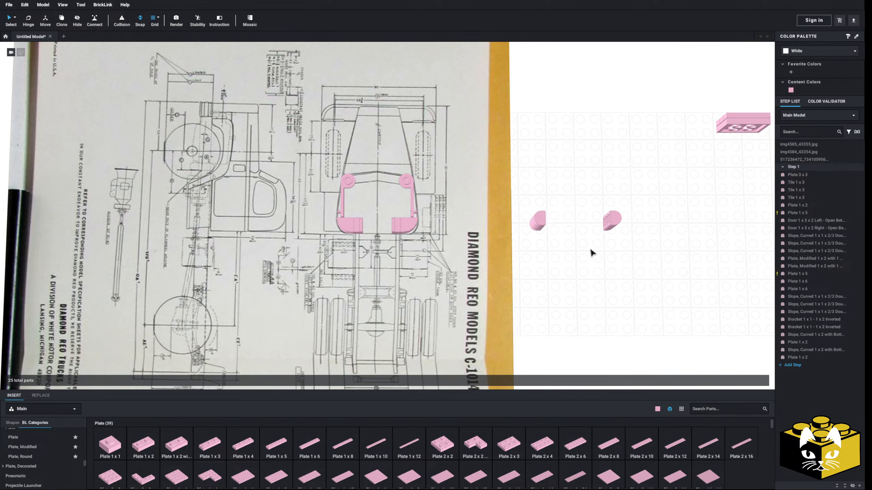
scroll(590, 250, up, 5)
click(433, 285)
scroll(343, 240, down, 2)
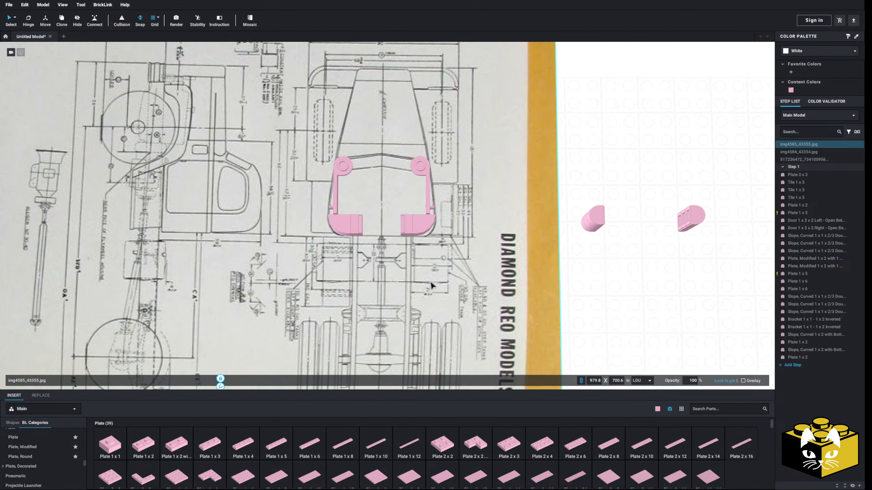
scroll(297, 231, down, 2)
scroll(300, 272, up, 1)
middle_drag(274, 316, 282, 273)
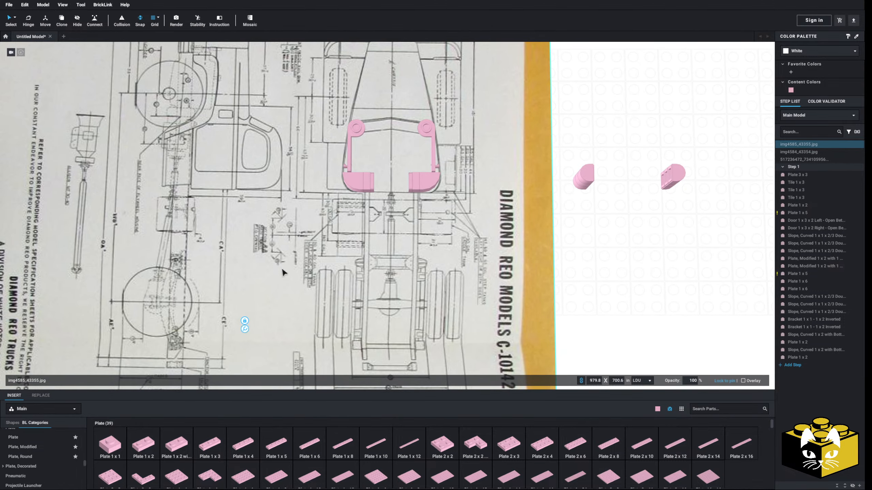
mouse_move(255, 327)
click(253, 329)
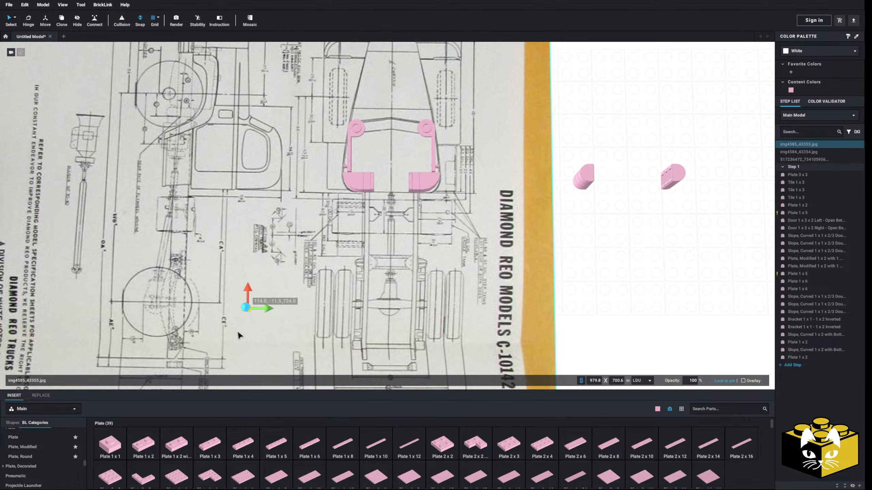
drag(266, 310, 265, 311)
drag(267, 311, 265, 313)
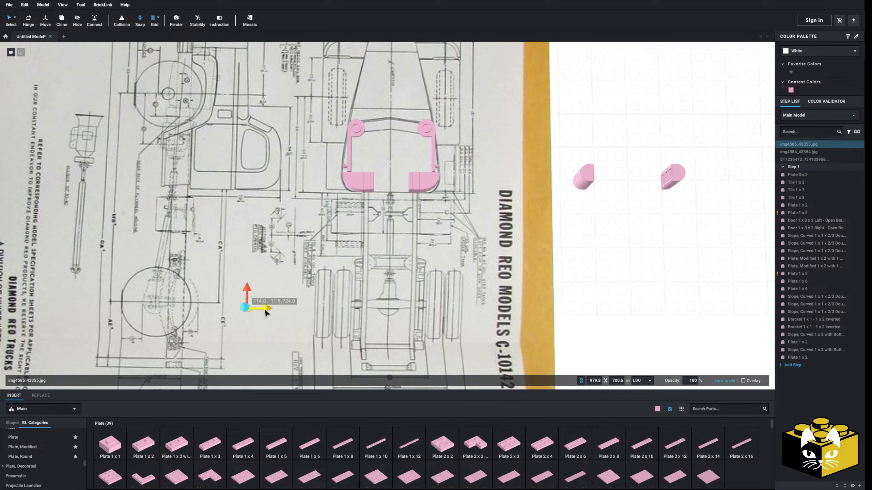
click(612, 239)
Step: Rotate the left door about its hinge to 264° so it follows the tapered cab side on the blueprint
scroll(432, 92, up, 5)
middle_drag(432, 92, 517, 124)
click(369, 196)
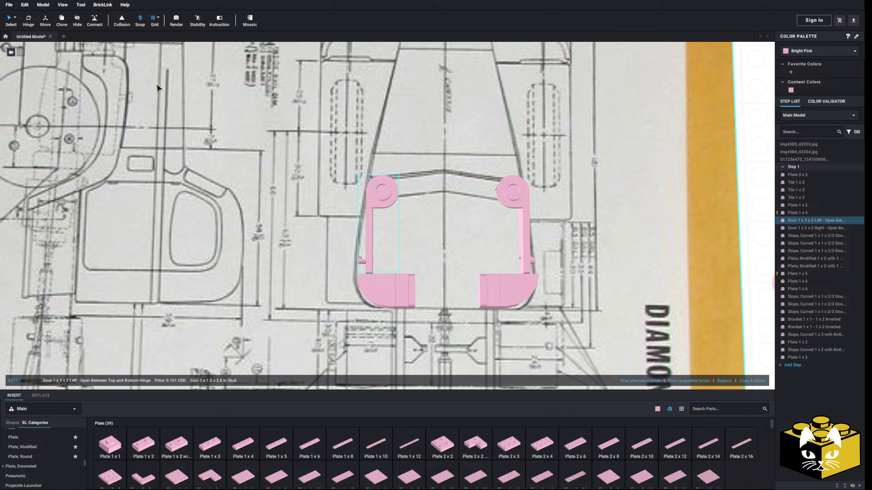
drag(332, 202, 339, 201)
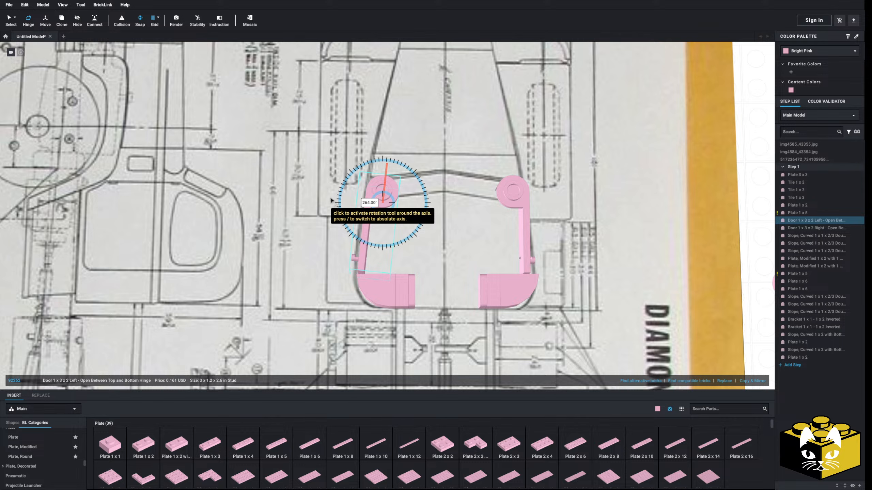
Step: Replace the straight right door with a mirrored copy of the angled left door, connected at the same spot
middle_drag(399, 193, 307, 206)
click(416, 206)
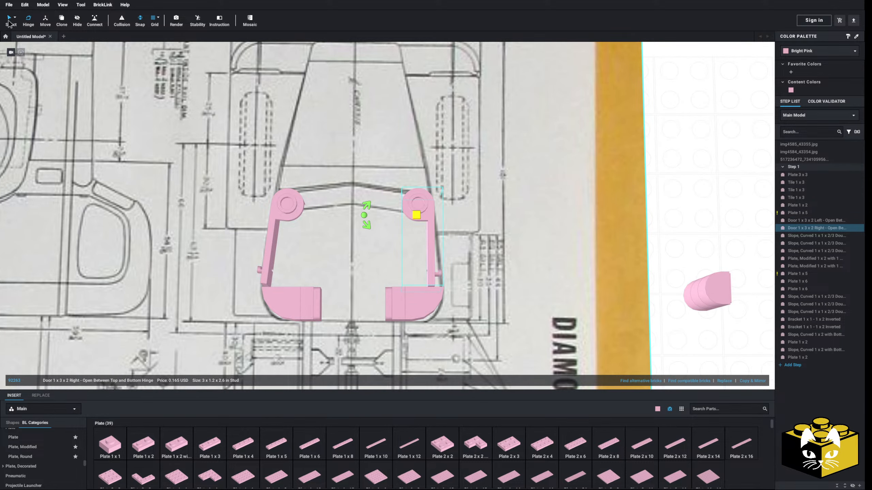
key(Delete)
click(289, 209)
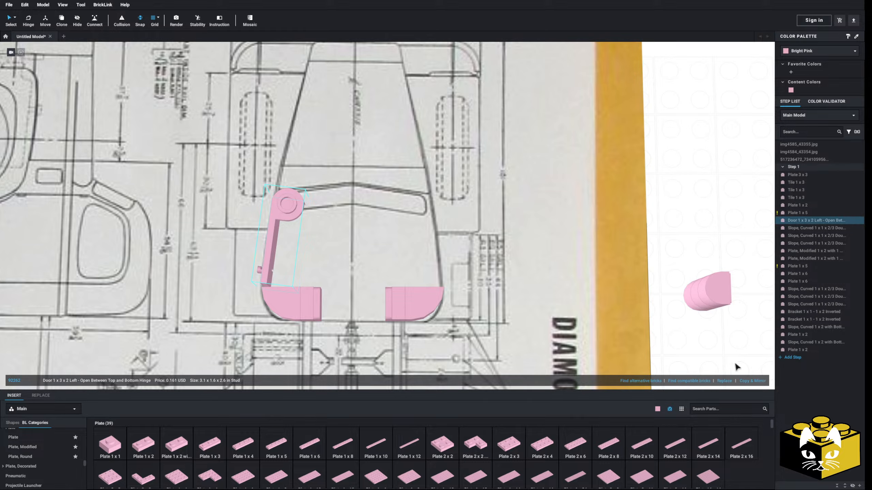
click(763, 380)
right_drag(563, 302, 452, 311)
scroll(452, 311, up, 3)
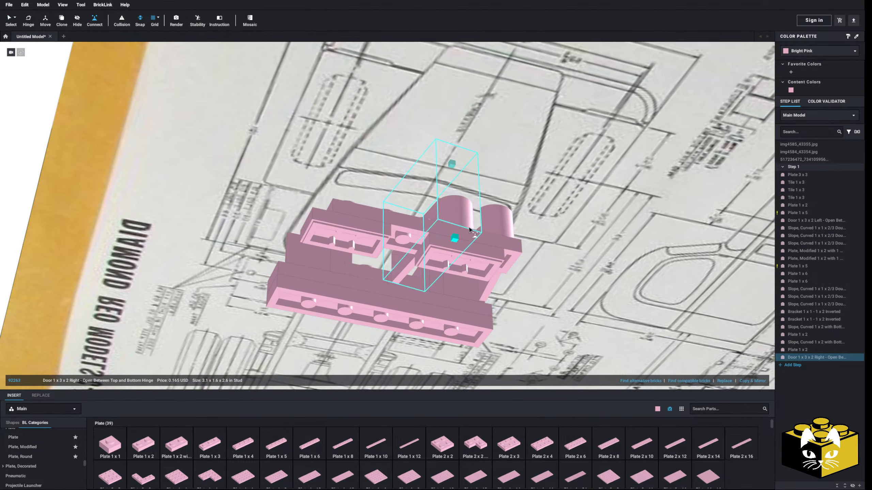
click(345, 210)
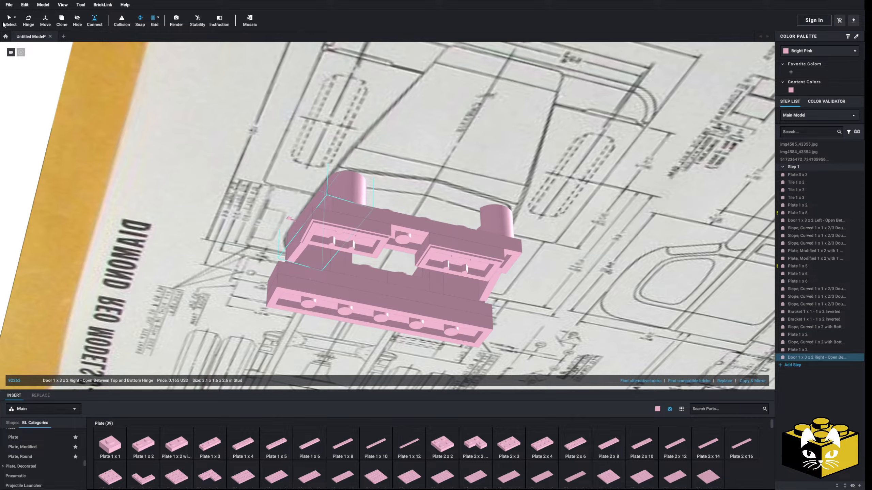
click(12, 21)
click(67, 154)
Step: Insert a Brick 1 x 2 between the two rounded rear corners of the cab
right_drag(67, 154, 502, 293)
mouse_move(624, 215)
right_down()
mouse_move(581, 185)
mouse_move(610, 207)
right_up()
scroll(601, 210, up, 2)
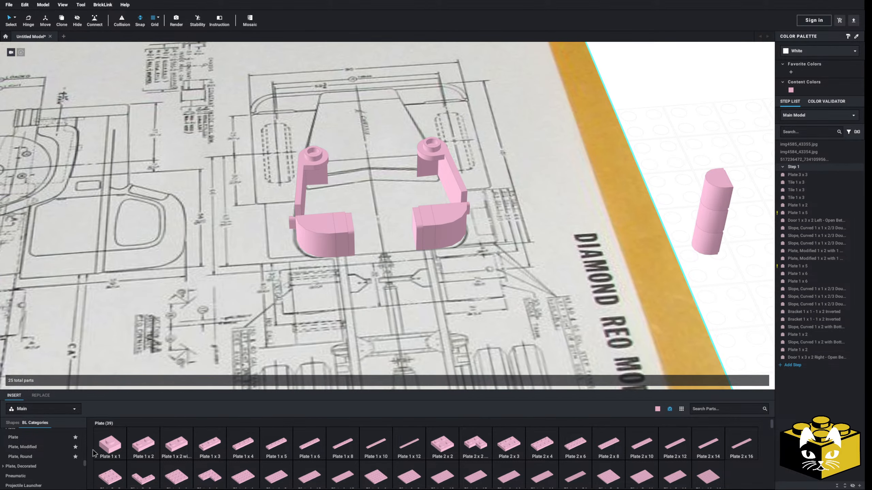
scroll(92, 460, down, 3)
scroll(46, 451, down, 5)
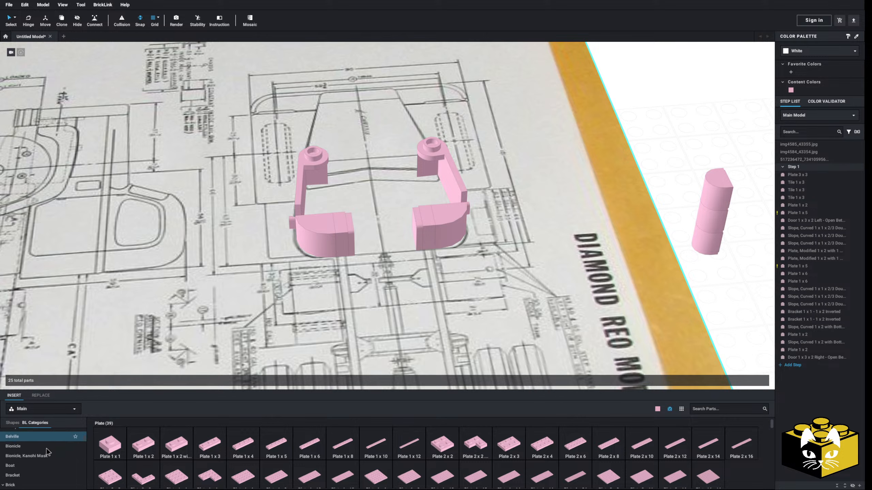
scroll(46, 453, up, 1)
click(27, 443)
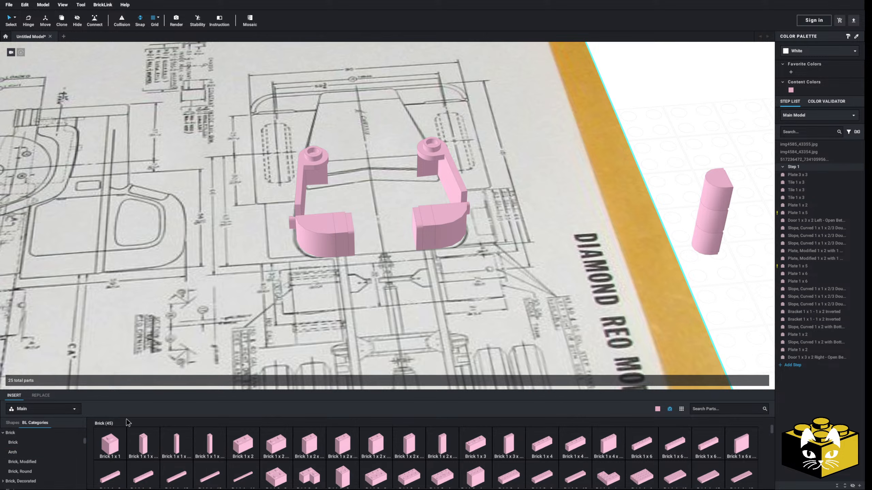
drag(252, 443, 383, 234)
Step: Duplicate a Plate 1 x 2 from the rear corner and place it on top of the Brick 1 x 2
right_drag(431, 226, 432, 229)
right_click(431, 229)
click(428, 230)
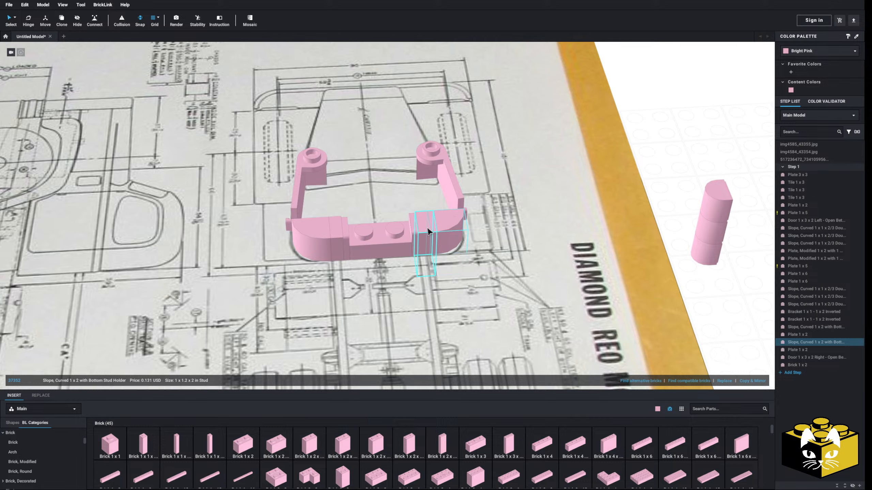
right_click(427, 230)
click(469, 219)
right_click(667, 154)
click(680, 176)
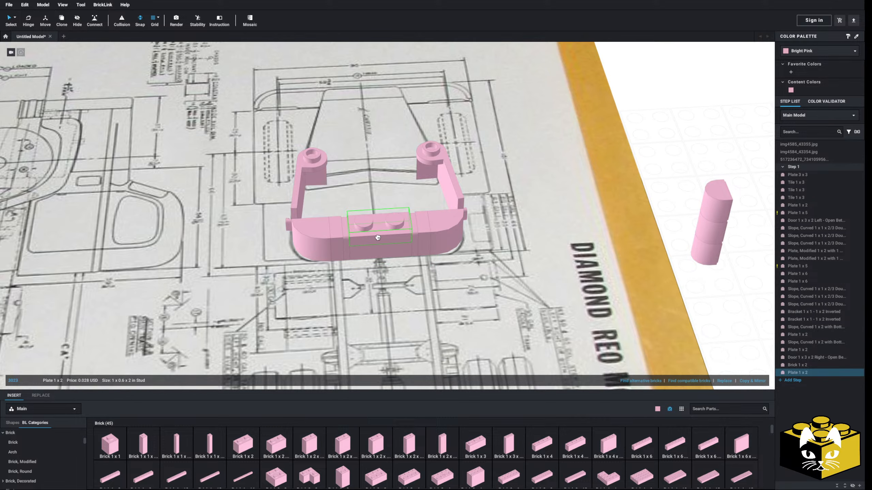
click(379, 237)
Step: Delete all the spare test parts lying beside the blueprint
click(616, 139)
scroll(615, 159, down, 5)
click(580, 168)
scroll(622, 140, down, 2)
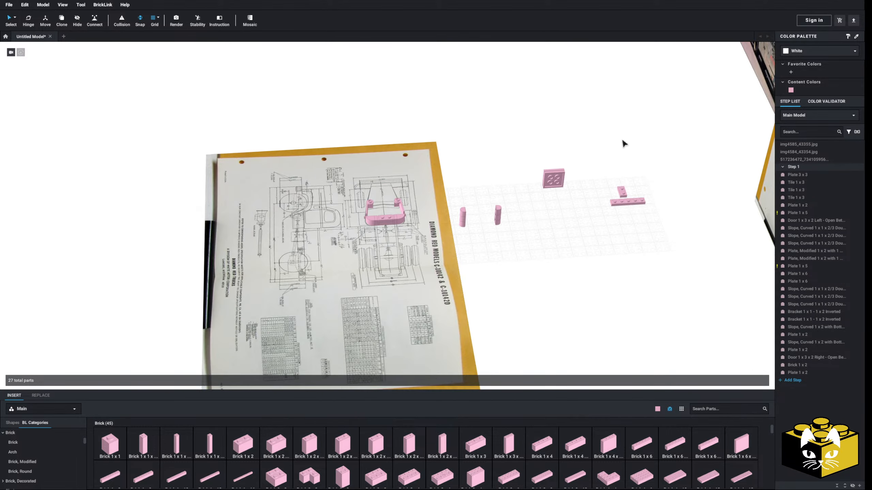
middle_drag(623, 140, 580, 147)
drag(580, 150, 375, 279)
right_drag(391, 294, 467, 289)
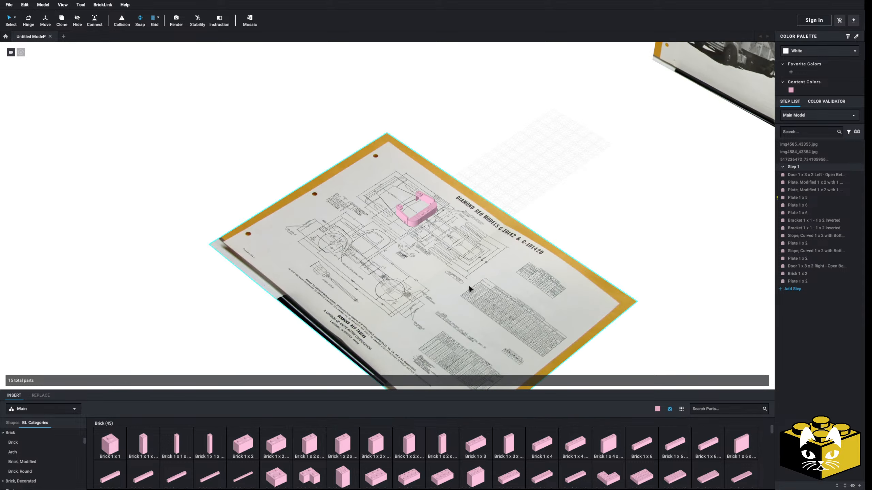
right_click(448, 274)
right_drag(606, 178, 573, 187)
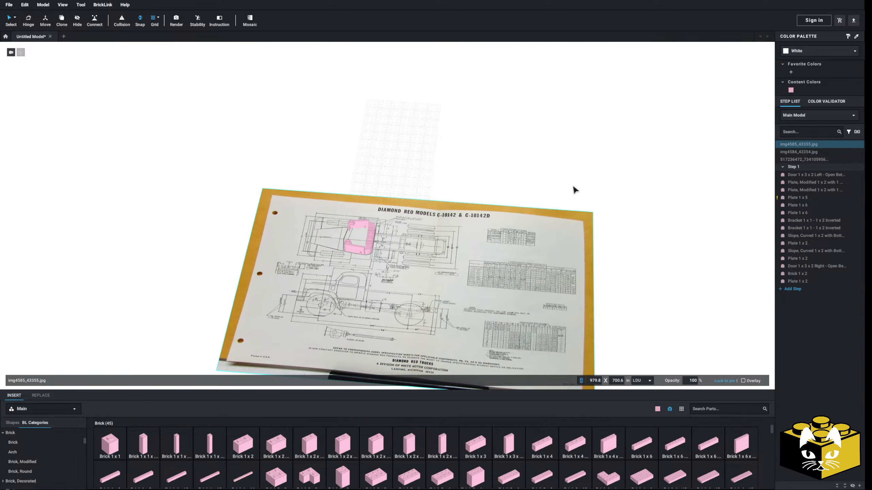
Step: Add img4585_43355.jpg as a second reference image and place it upright behind the flat blueprint
click(40, 5)
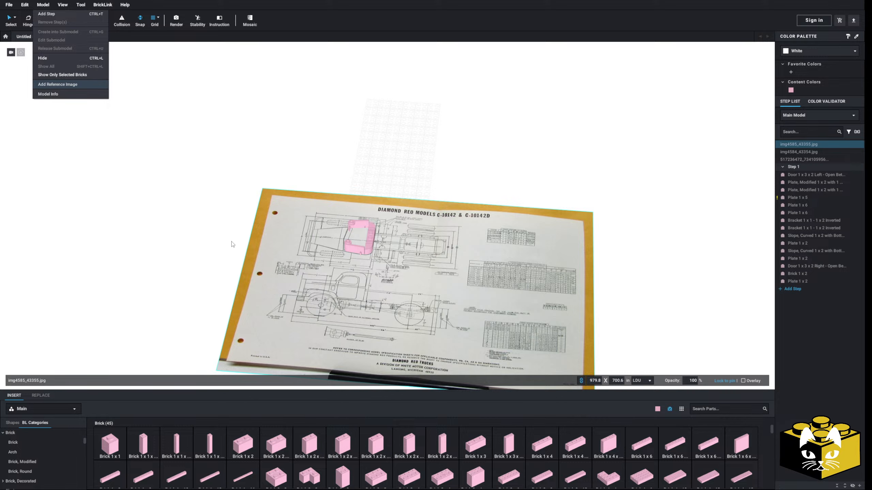
click(315, 454)
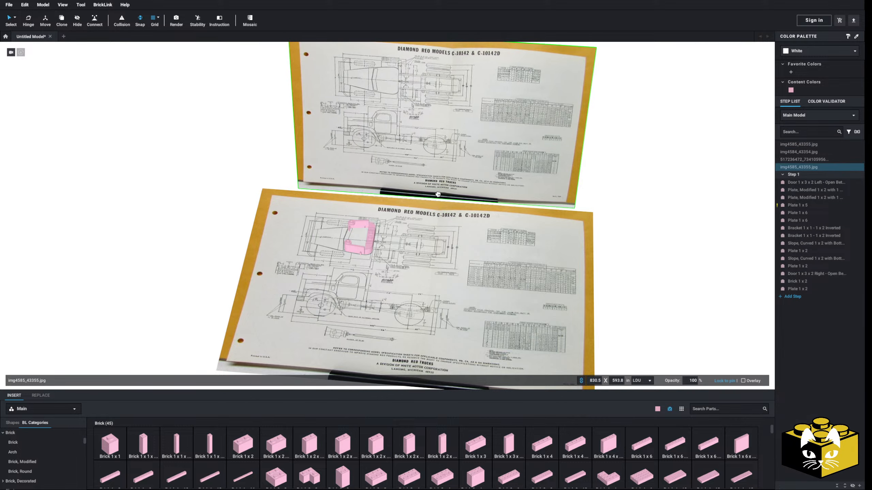
click(447, 168)
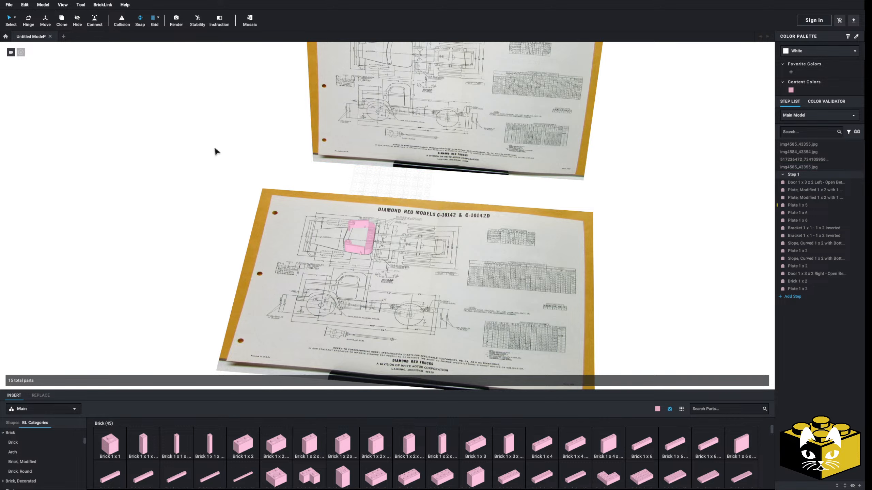
Step: Copy the flat blueprint's width and apply it to the upright one, making it 979.8 LDU wide
click(352, 265)
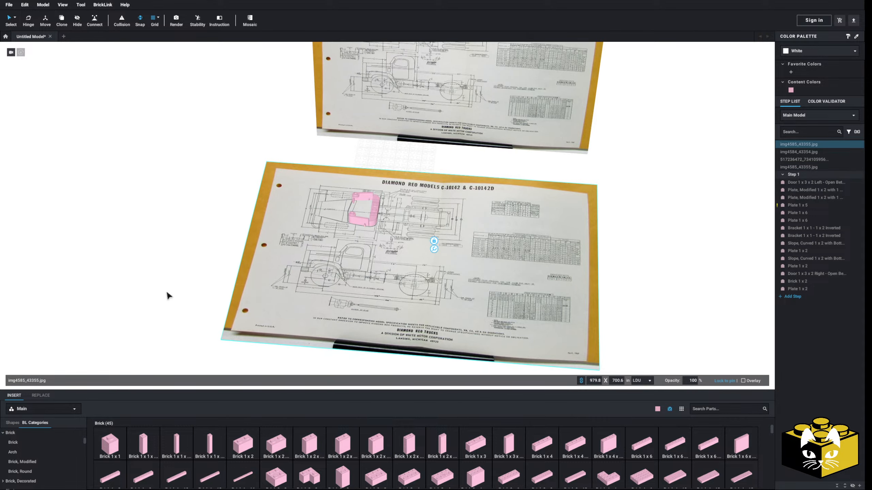
double_click(595, 380)
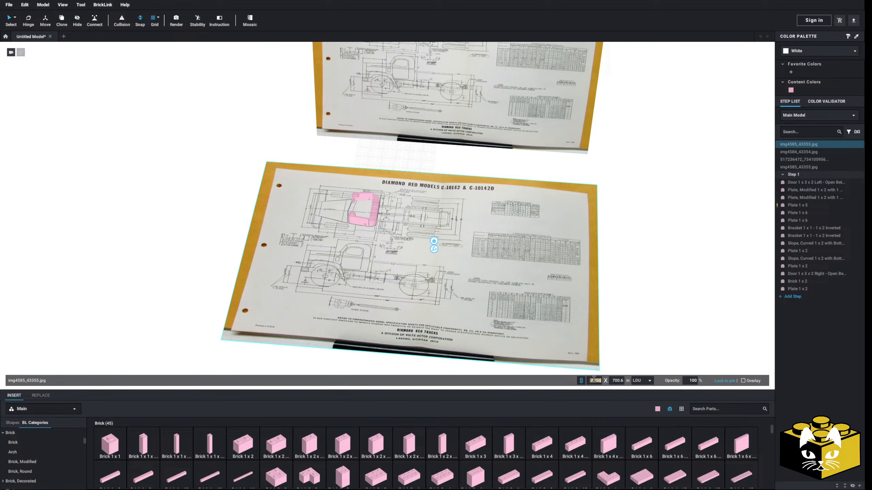
click(499, 113)
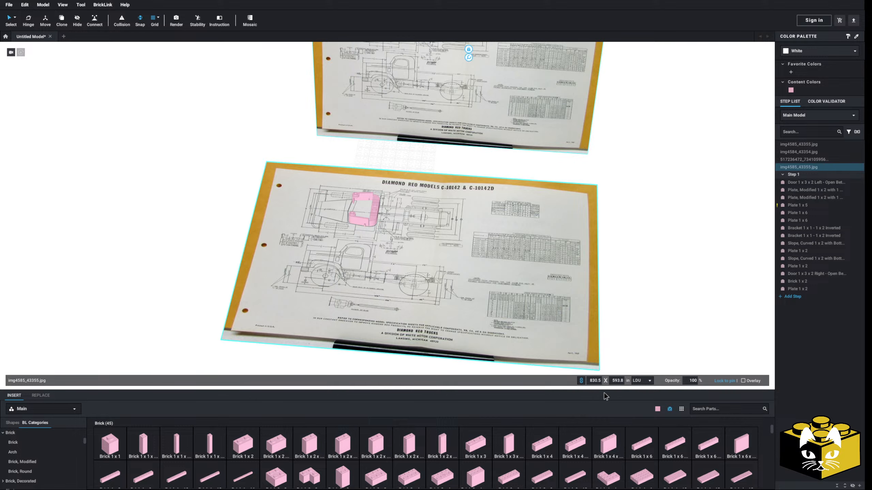
key(ctrl+v)
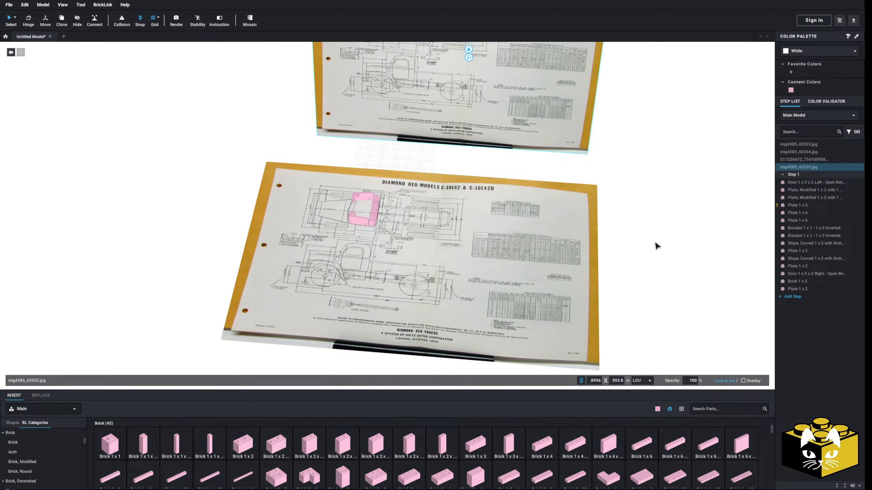
key(Return)
click(655, 246)
Step: Lower the upright blueprint so its side-view truck drawing comes down to the level of the cab parts
drag(528, 111, 510, 181)
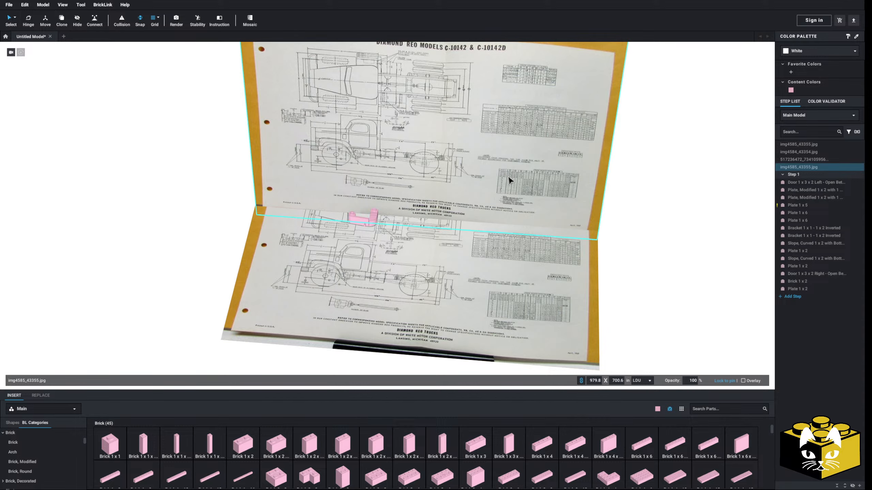
middle_drag(510, 181, 470, 237)
scroll(470, 237, up, 4)
right_drag(470, 234, 472, 226)
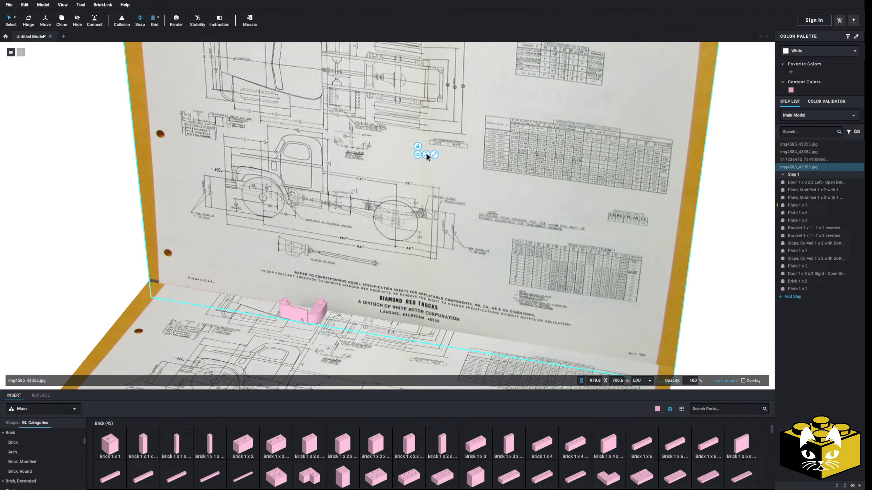
click(426, 154)
drag(403, 160, 395, 296)
Step: Fine-tune the upright blueprint's height so the side-view cab lines up with the pink cab parts
right_drag(396, 296, 397, 279)
scroll(442, 261, up, 3)
right_drag(442, 261, 391, 286)
right_drag(371, 203, 370, 177)
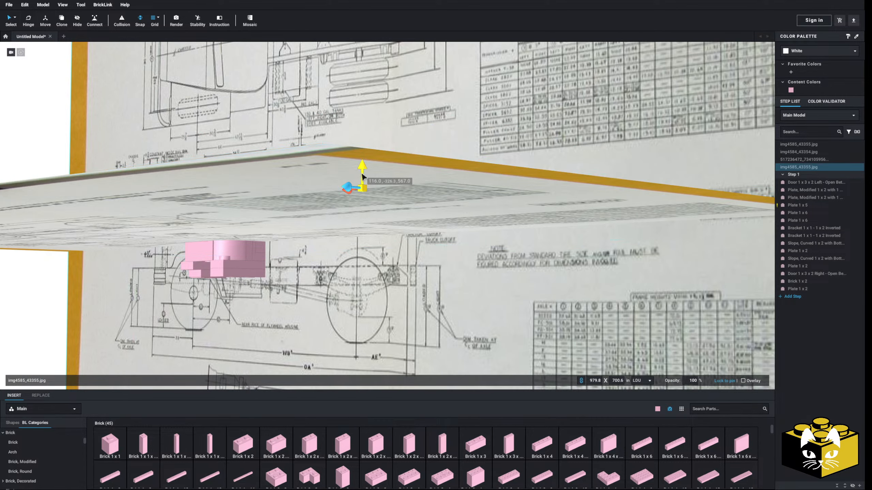
mouse_move(365, 171)
mouse_down()
mouse_move(368, 192)
mouse_move(371, 182)
mouse_up()
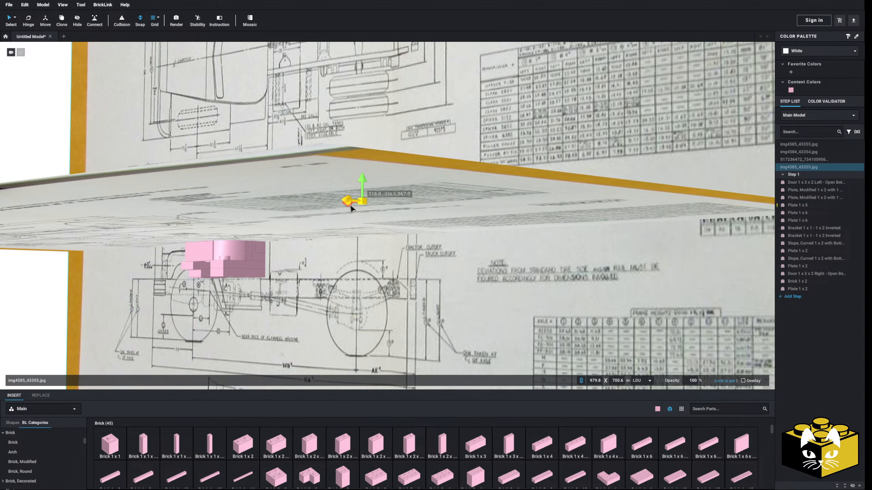
drag(348, 207, 369, 163)
Step: Shift the upright blueprint along the truck's length so its side-view cab sits behind the pink cab
right_drag(368, 163, 486, 195)
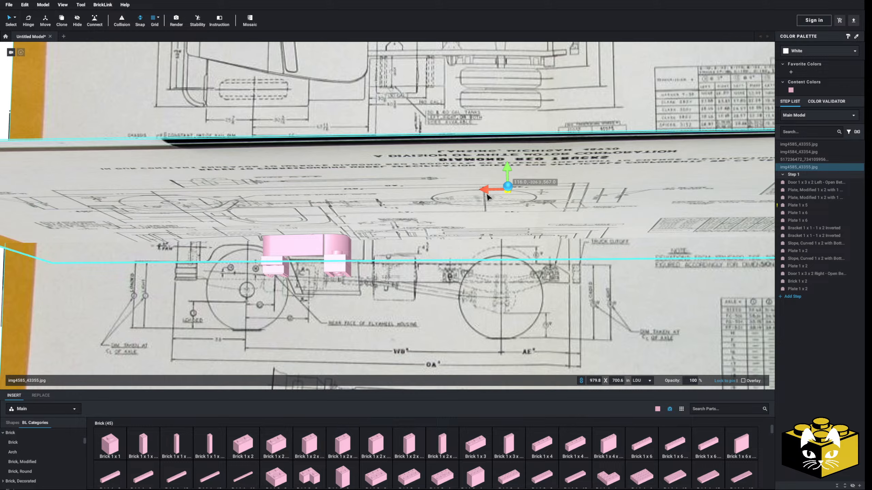
drag(487, 191, 475, 192)
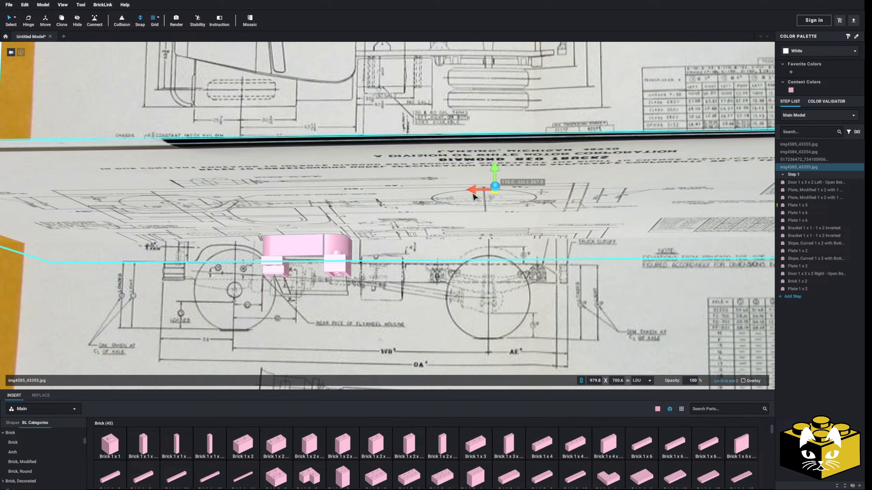
scroll(397, 271, down, 4)
right_drag(406, 251, 408, 258)
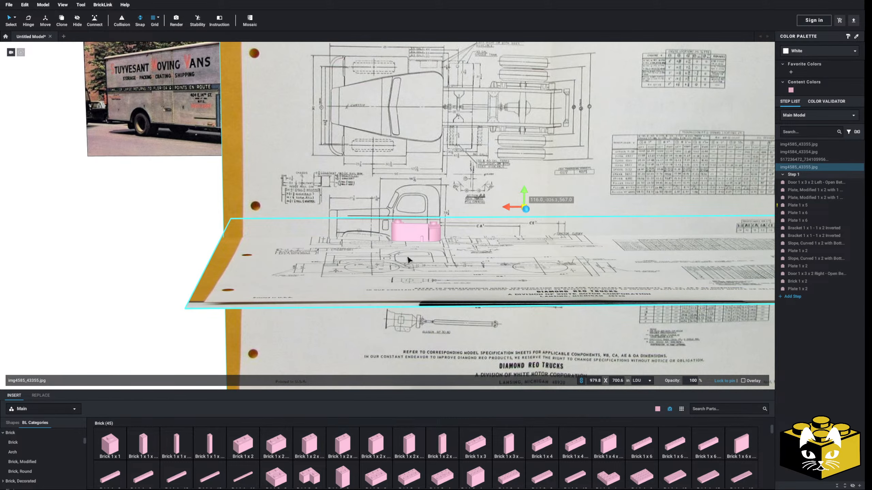
click(202, 235)
scroll(194, 237, down, 5)
right_drag(192, 238, 261, 220)
scroll(388, 220, up, 5)
click(388, 151)
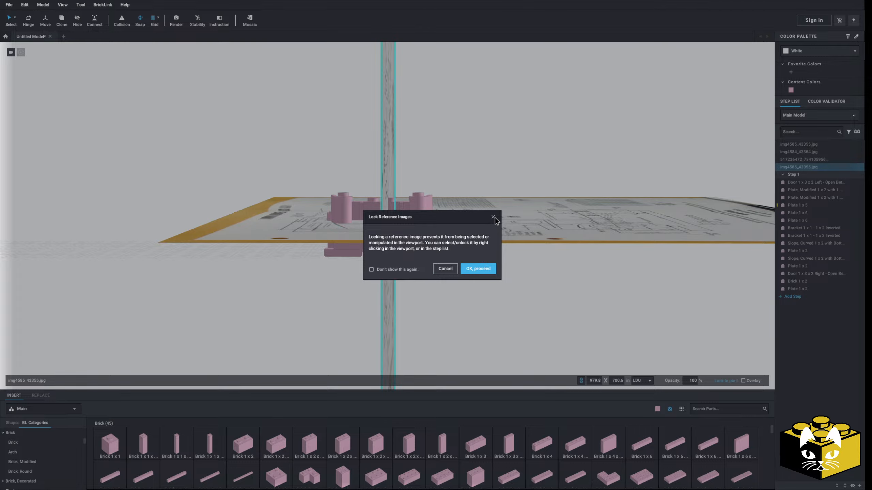
click(491, 218)
right_drag(476, 120, 471, 125)
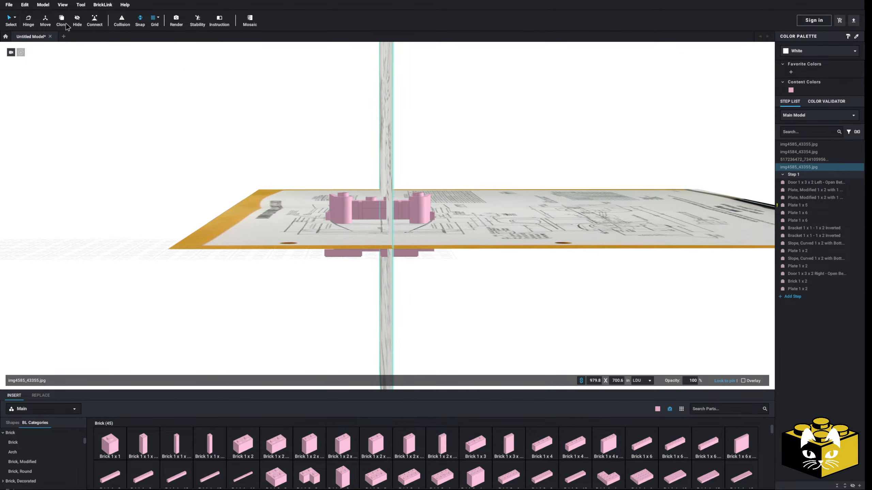
Step: Nudge the upright blueprint sideways toward the centre line of the pink cab
scroll(177, 113, up, 2)
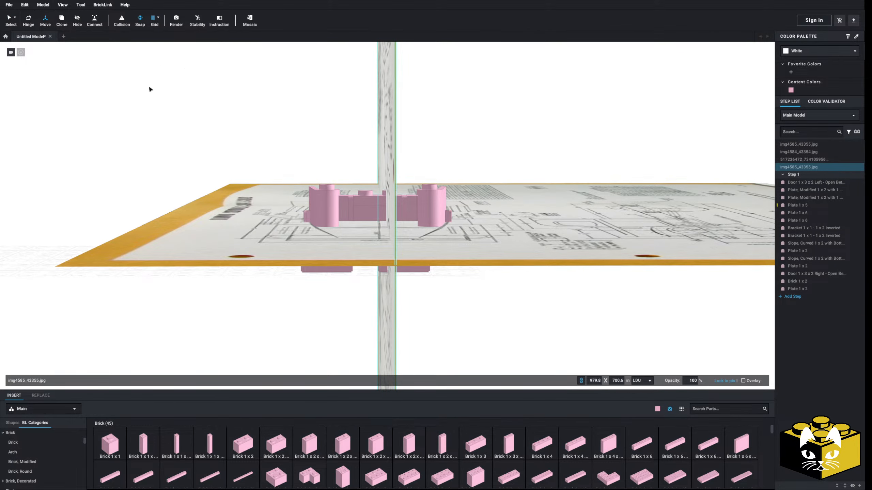
mouse_move(385, 110)
drag(385, 109, 376, 110)
click(477, 148)
mouse_move(477, 148)
right_down()
mouse_move(477, 132)
mouse_move(178, 290)
mouse_move(194, 259)
mouse_move(249, 262)
mouse_move(247, 255)
mouse_move(224, 271)
mouse_move(259, 286)
mouse_move(225, 271)
mouse_move(236, 261)
mouse_move(224, 259)
mouse_move(239, 277)
mouse_move(162, 271)
mouse_move(187, 278)
mouse_move(201, 255)
mouse_move(254, 250)
mouse_move(266, 269)
mouse_move(232, 280)
right_up()
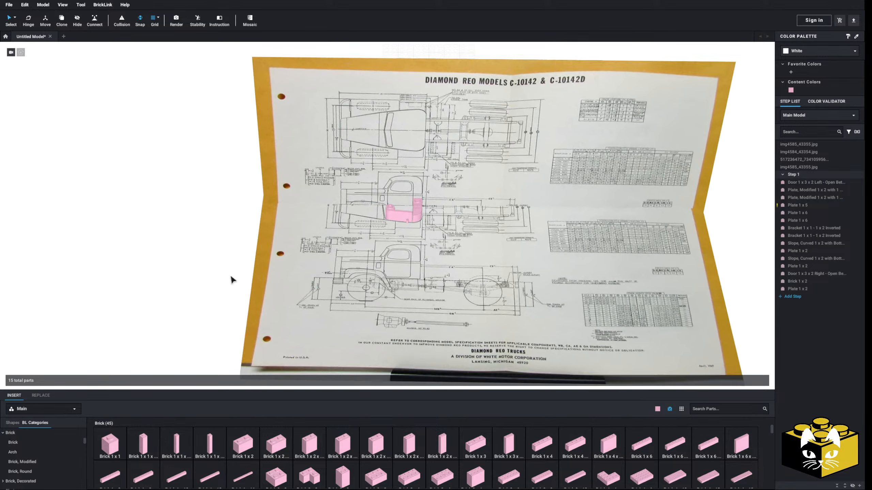
Step: Turn on Overlay for both blueprint images, then turn it back off for the upright one
scroll(231, 276, down, 5)
drag(255, 152, 326, 268)
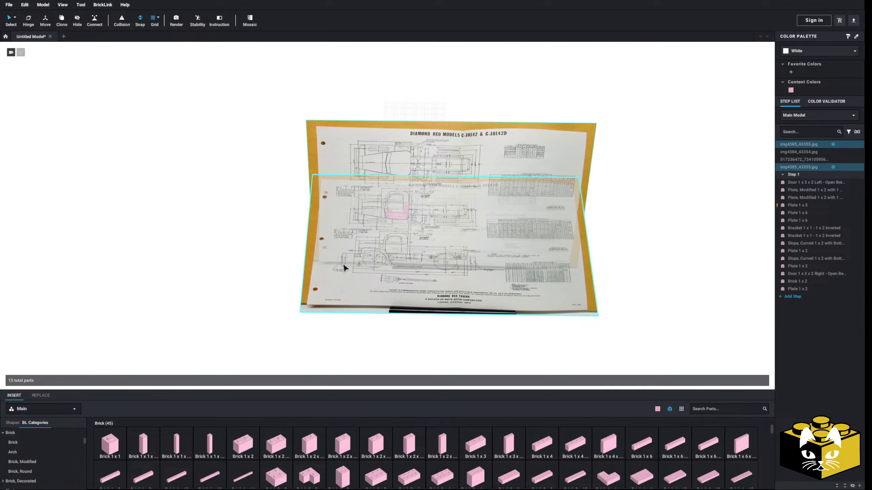
click(261, 248)
right_drag(261, 247, 342, 181)
right_click(344, 181)
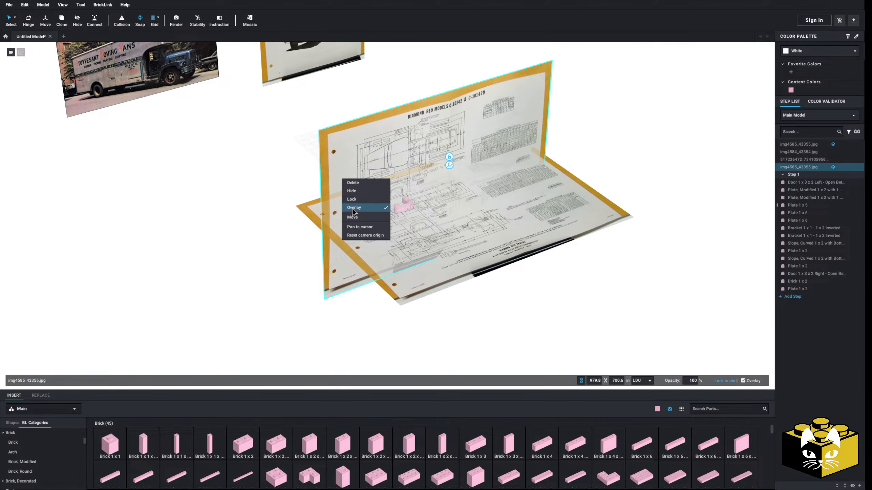
click(256, 260)
scroll(243, 285, up, 10)
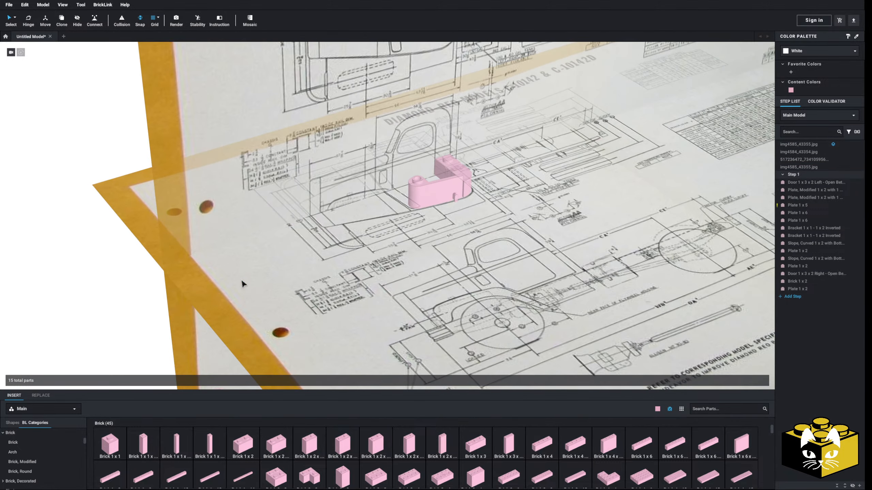
Step: Add a Plate 2 x 10 lengthwise beneath the cab, running from its rear edge forward under the hood
right_drag(244, 293, 429, 229)
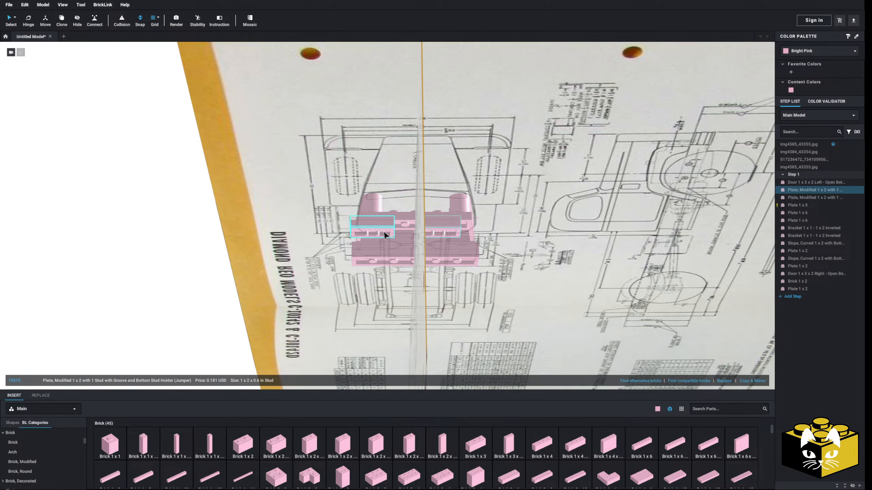
drag(395, 232, 393, 231)
right_drag(392, 231, 385, 230)
scroll(386, 229, down, 3)
click(188, 237)
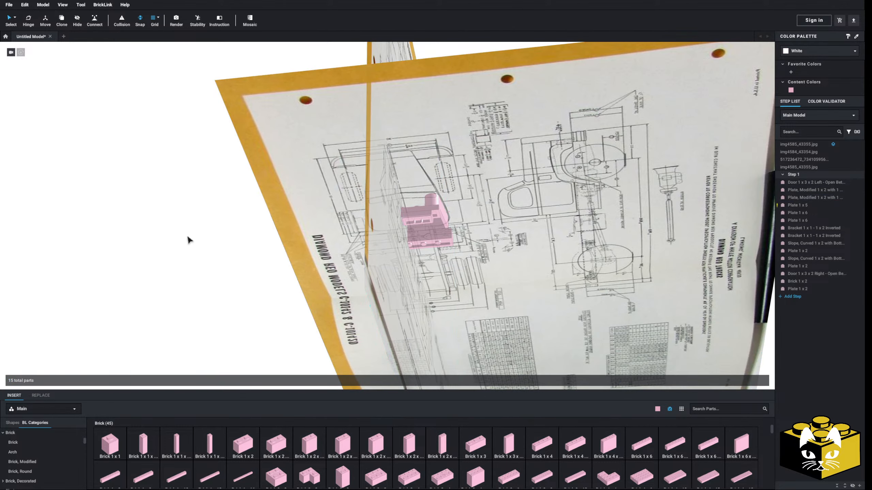
right_drag(187, 237, 191, 235)
scroll(40, 453, down, 10)
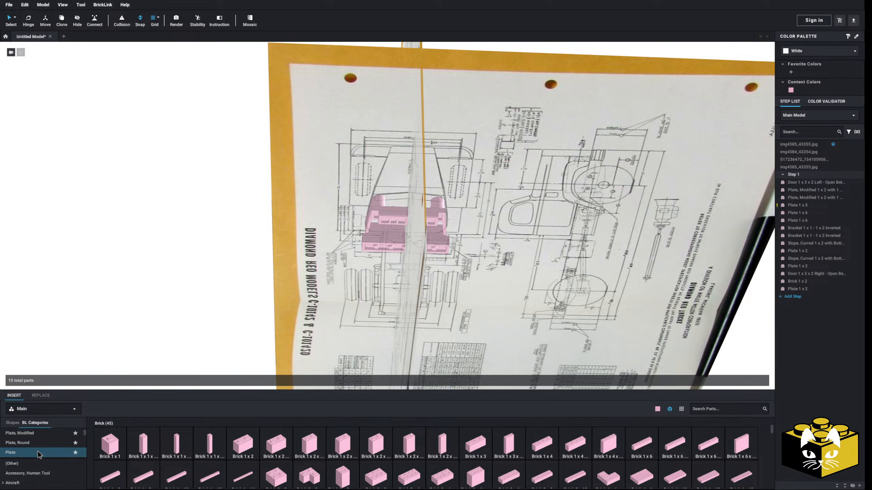
click(41, 453)
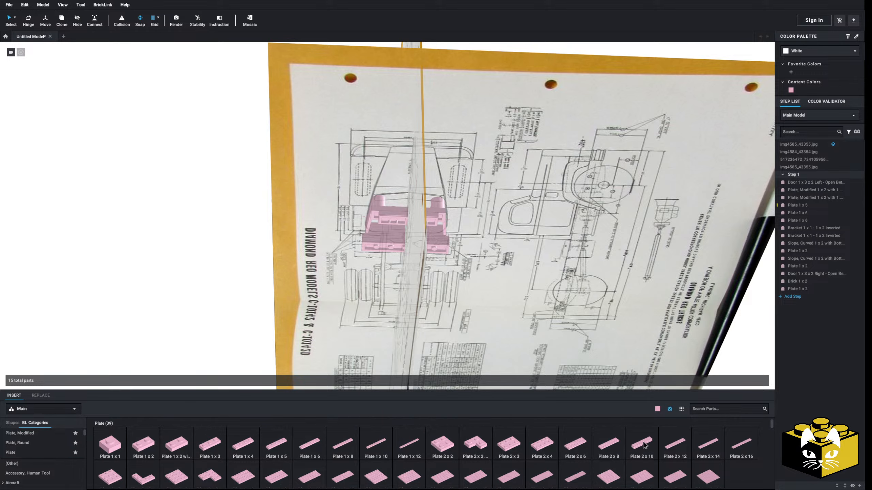
drag(644, 446, 402, 206)
click(419, 208)
click(237, 231)
right_drag(237, 231, 172, 287)
scroll(193, 254, up, 3)
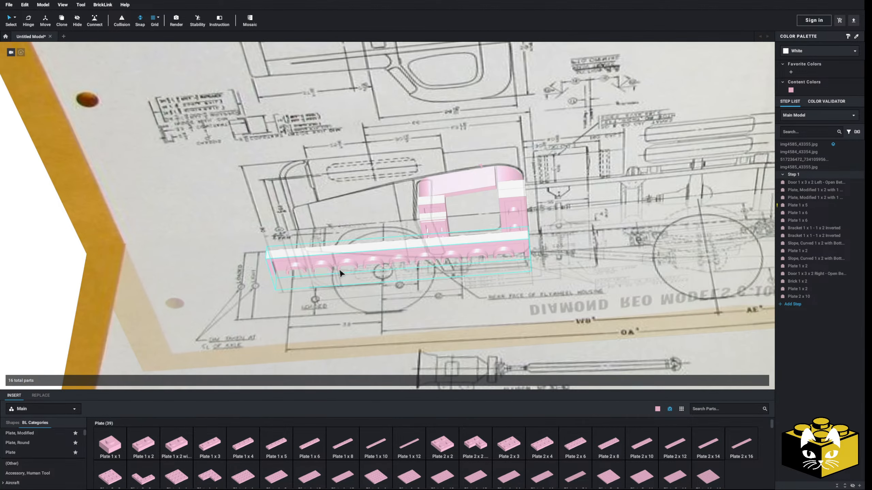
mouse_move(341, 272)
right_down()
mouse_move(347, 298)
mouse_move(346, 264)
right_up()
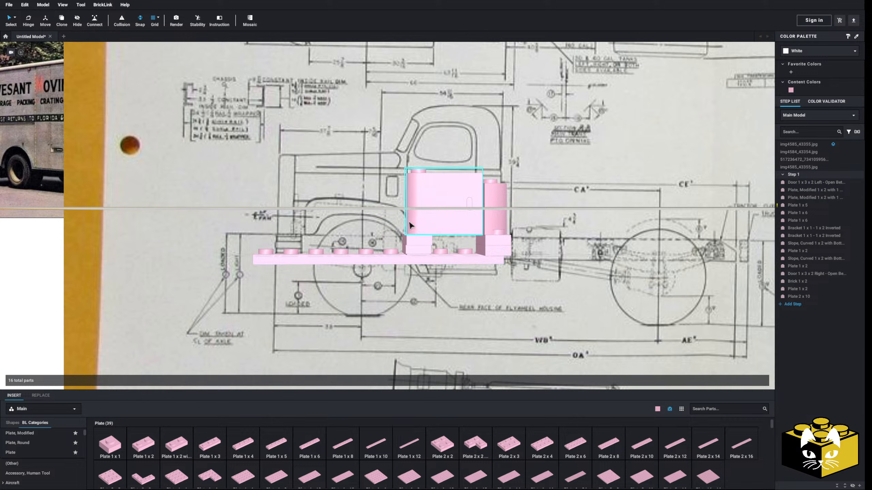
Step: Stack two Plate 2 x 2 parts on the 2 x 10 plate just in front of the cab
click(455, 435)
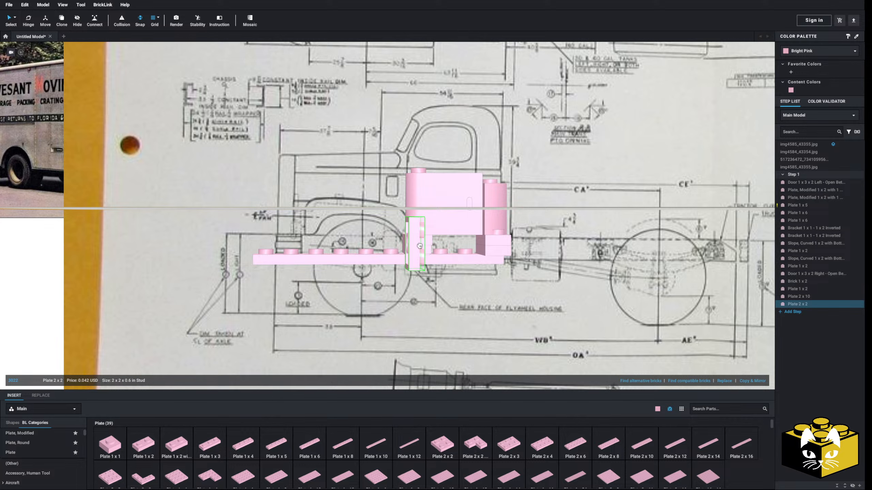
key(Escape)
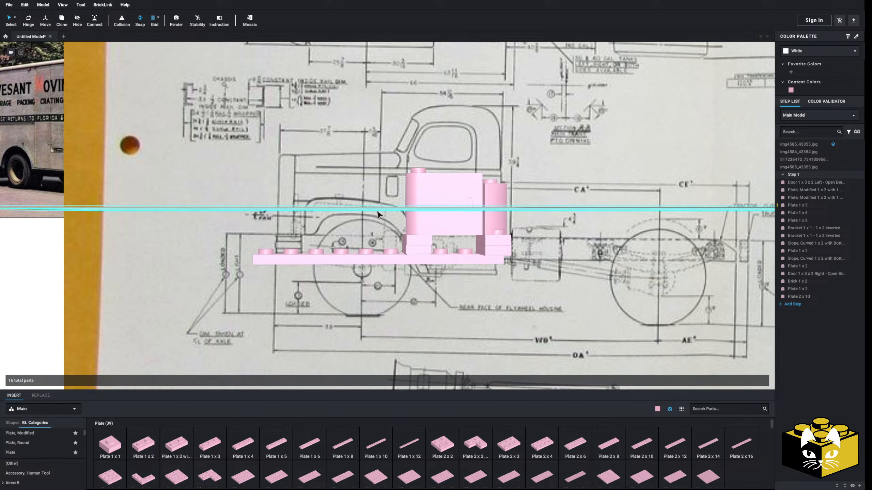
scroll(126, 269, down, 3)
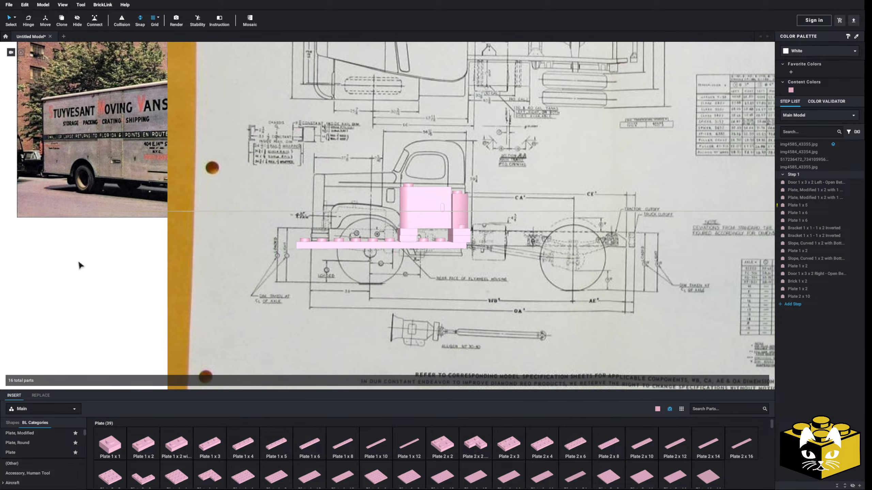
right_drag(79, 262, 111, 253)
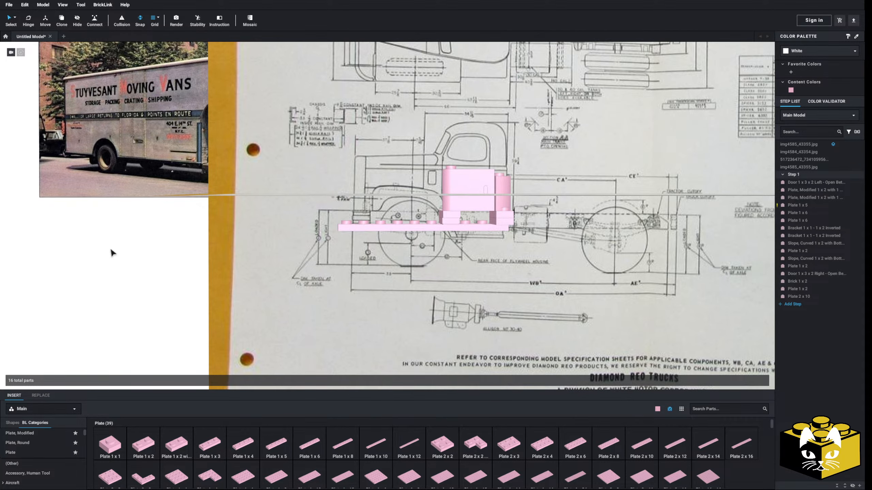
right_drag(110, 250, 110, 267)
scroll(138, 262, up, 4)
middle_drag(160, 256, 190, 265)
right_drag(425, 251, 412, 231)
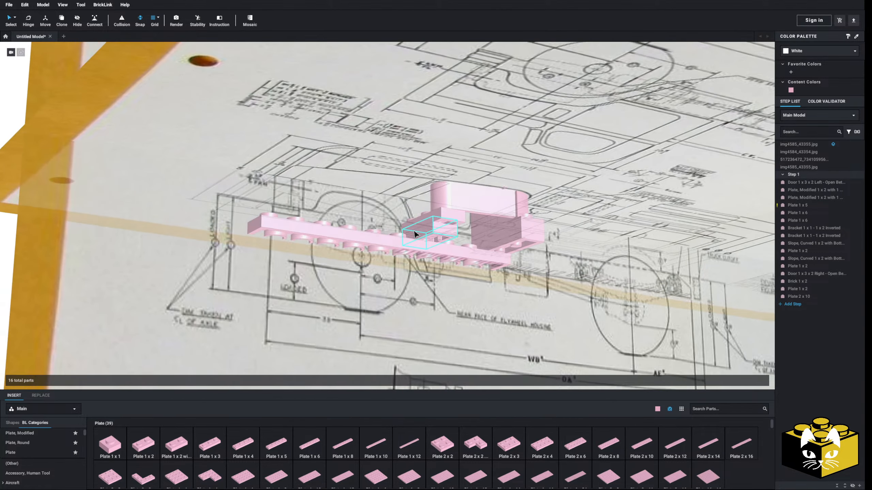
click(436, 440)
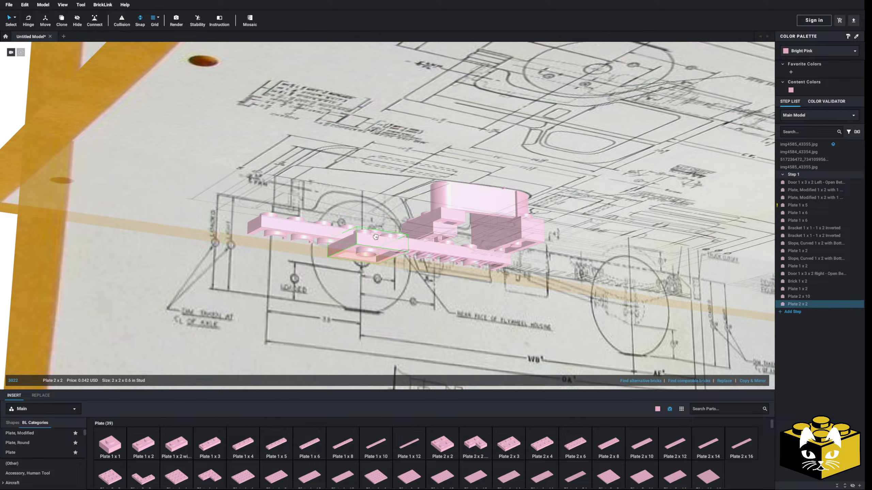
click(381, 237)
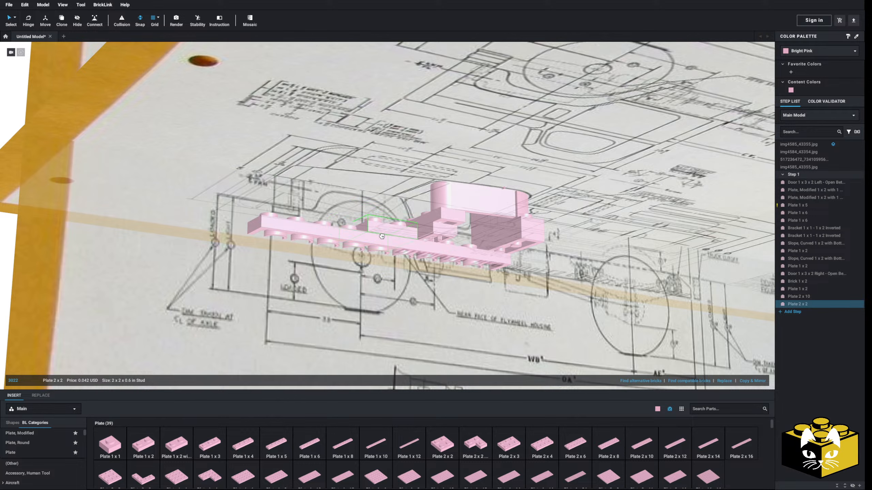
click(381, 236)
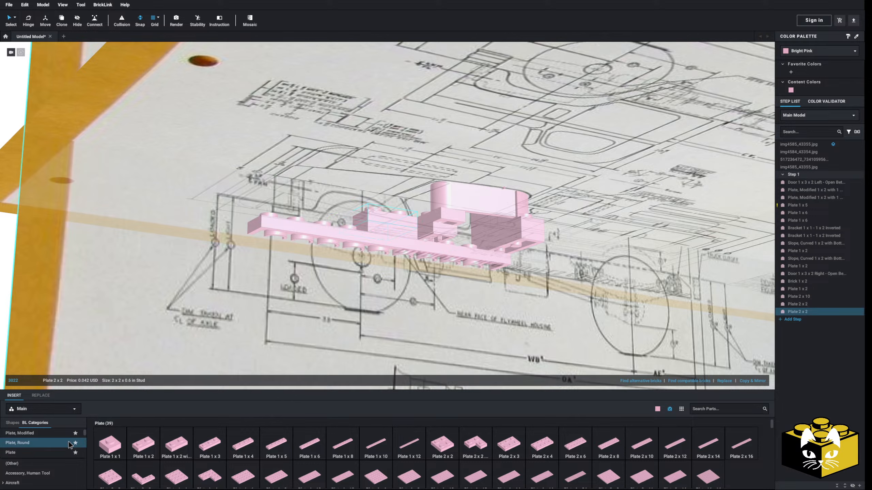
Step: Add a Brick, Modified 1 x 1 x 1 2/3 on top of the stacked 2 x 2 plates
scroll(62, 443, down, 3)
click(33, 482)
click(508, 443)
click(387, 219)
key(Escape)
right_drag(388, 240, 345, 305)
scroll(60, 451, down, 5)
scroll(60, 452, up, 8)
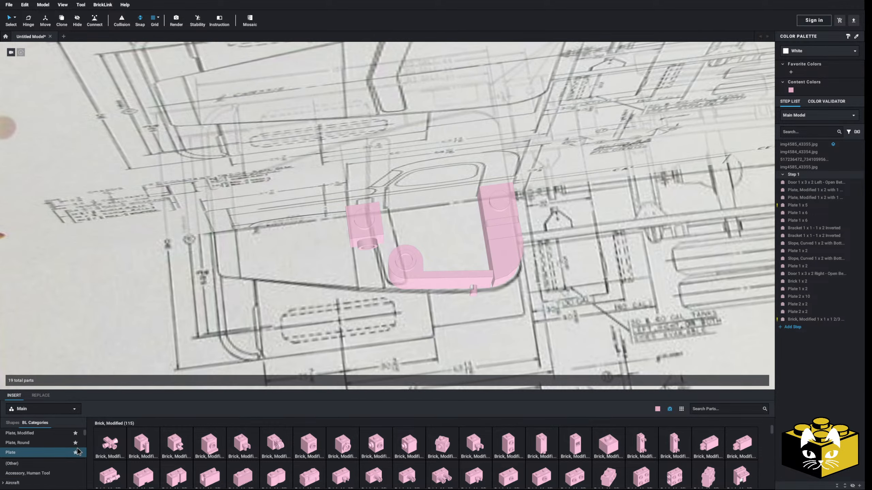
Step: Attach a Plate, Modified 1 x 2 with Bar Handle on Side - Closed Ends to the modified brick's side studs
click(31, 433)
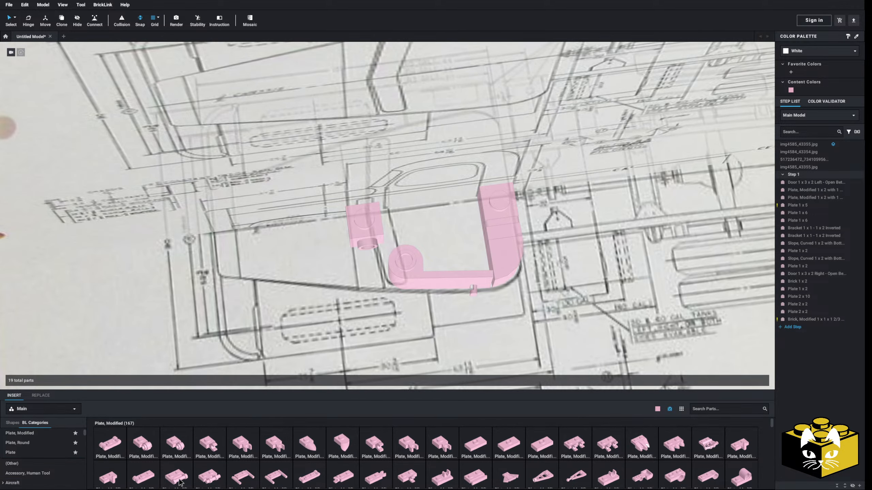
drag(178, 483, 368, 265)
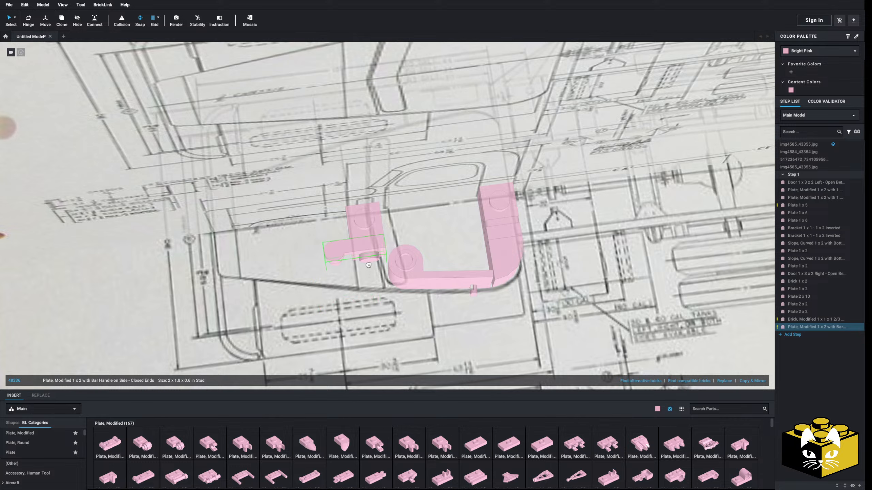
scroll(369, 254, down, 5)
click(88, 276)
Step: Clip a Plate, Round 1 x 1 with Clip on Bottom onto the bar handle, with its stud facing outward
click(17, 443)
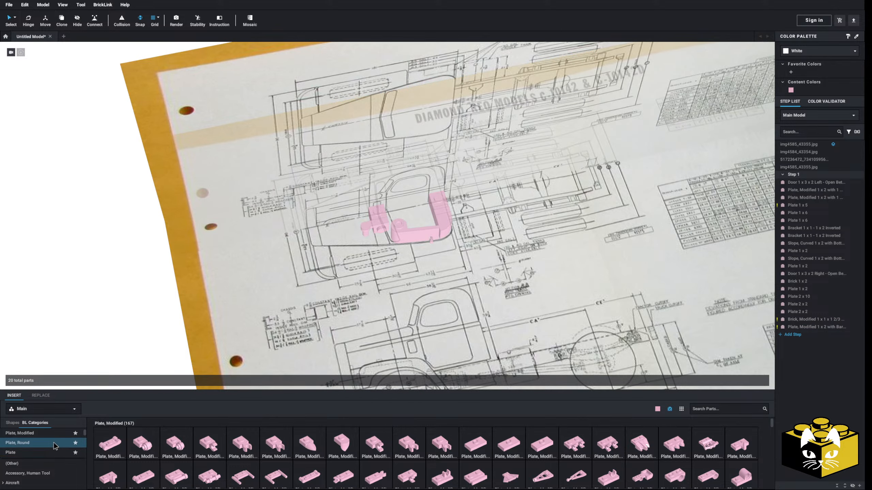
drag(186, 443, 126, 312)
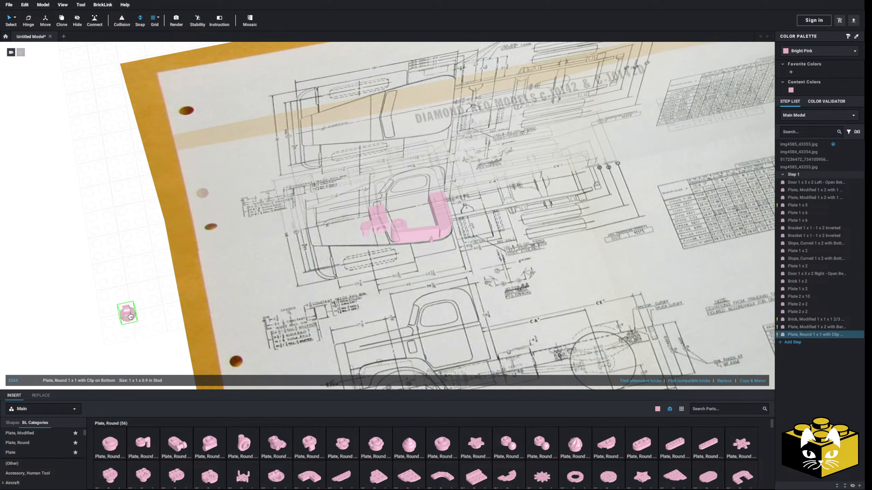
scroll(90, 323, up, 3)
drag(268, 298, 358, 243)
click(357, 244)
right_click(356, 244)
right_drag(340, 248, 347, 250)
scroll(347, 250, down, 3)
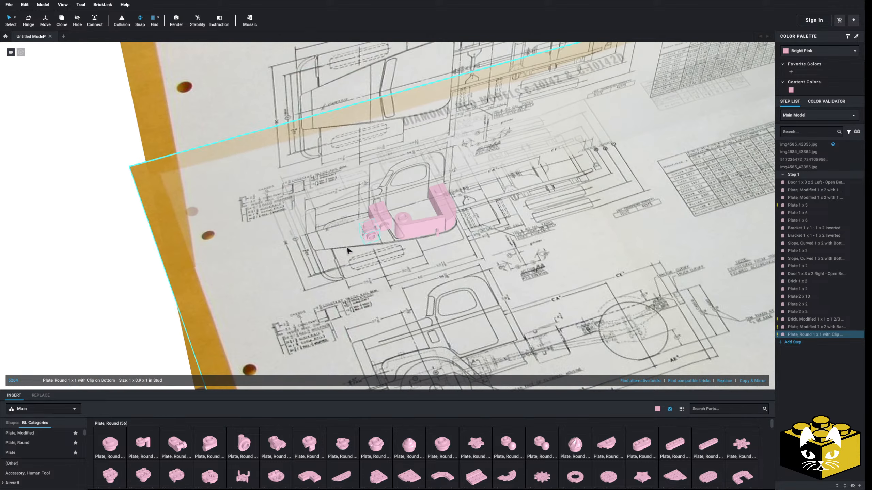
Step: Clip a second Plate, Round 1 x 1 with Clip on Bottom onto the same bar handle beside the first
right_click(115, 271)
click(129, 292)
right_drag(129, 292, 120, 221)
scroll(370, 206, up, 3)
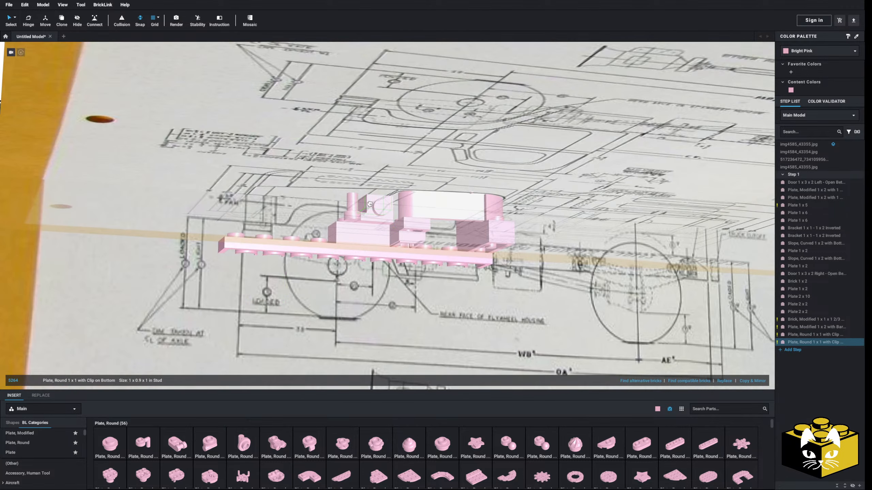
click(355, 210)
right_drag(353, 209, 350, 211)
scroll(356, 237, down, 3)
click(77, 289)
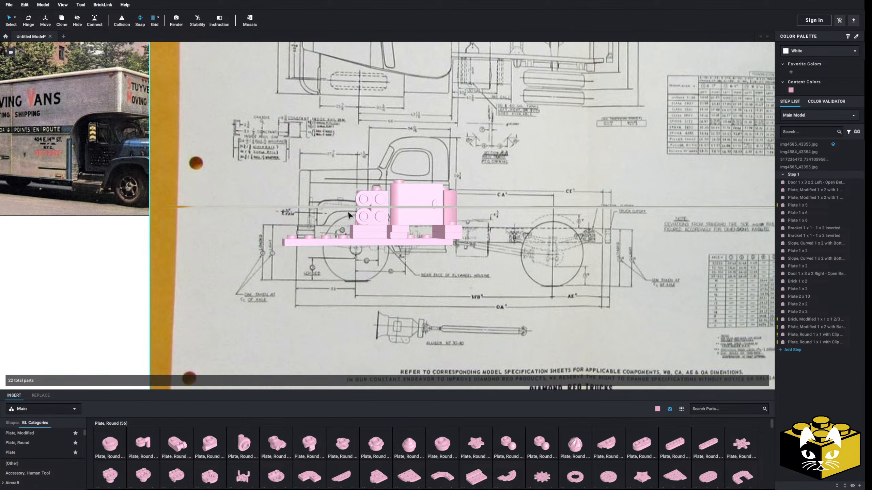
Step: Show the Tile category in the parts library
right_drag(84, 301, 90, 304)
scroll(311, 276, up, 3)
middle_drag(311, 278, 357, 266)
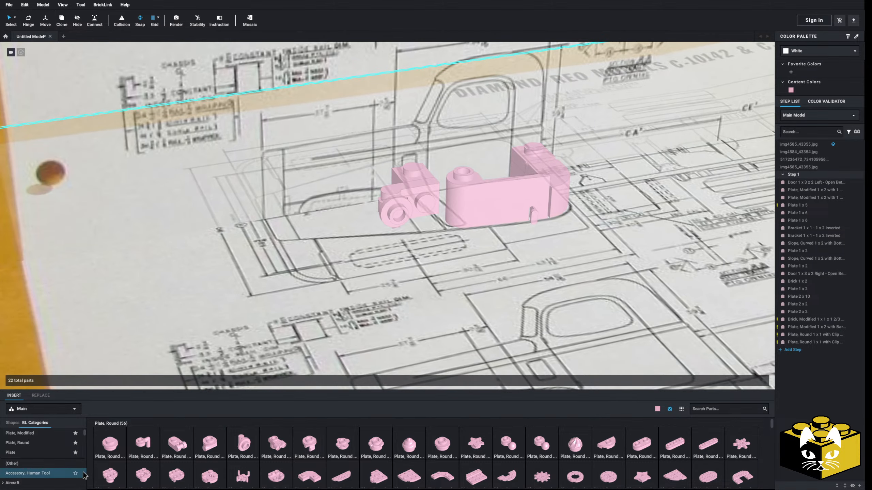
scroll(68, 465, down, 3)
scroll(34, 444, down, 9)
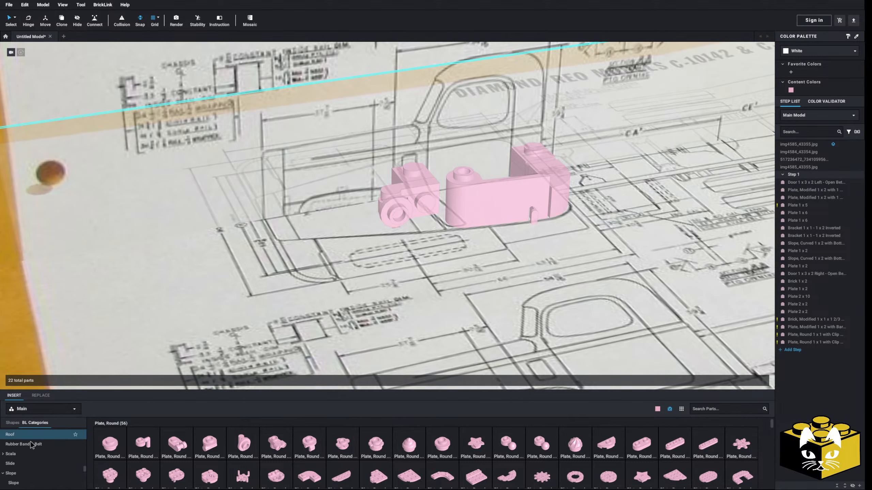
scroll(29, 453, up, 2)
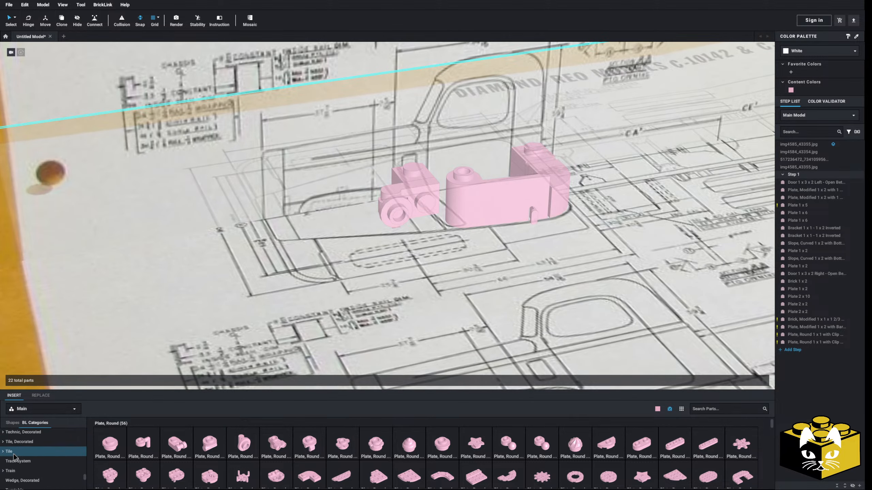
click(20, 456)
Step: Try a Tile 2 x 3 as the hood side on the round clip plates, then undo it
click(481, 442)
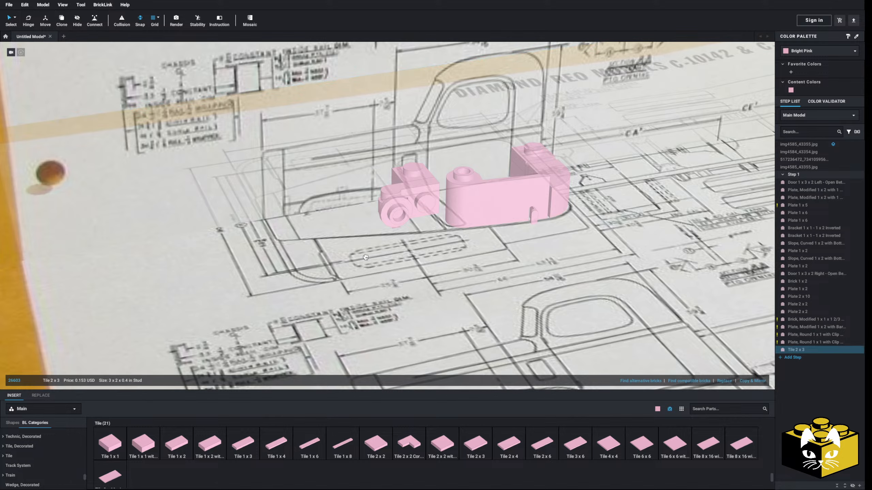
click(401, 235)
click(404, 230)
key(ctrl+z)
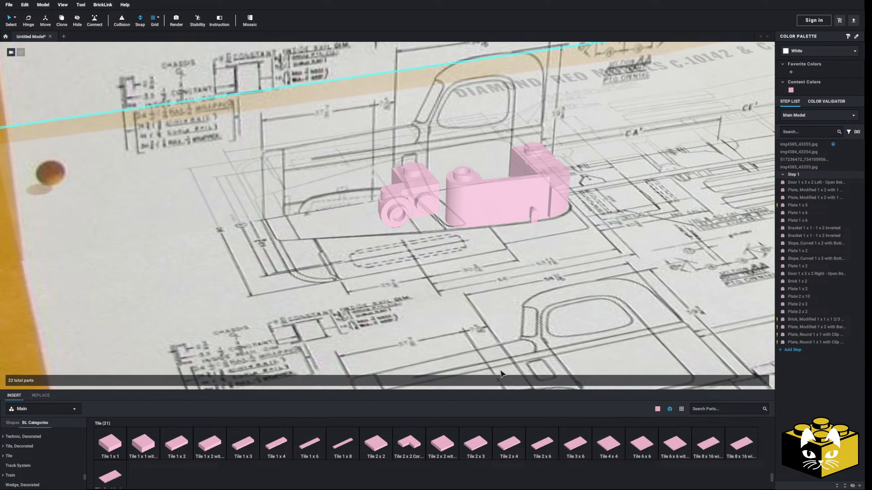
Step: Place a Tile 2 x 4 upright on the studs of the round clip plates as the hood side
click(508, 443)
click(395, 221)
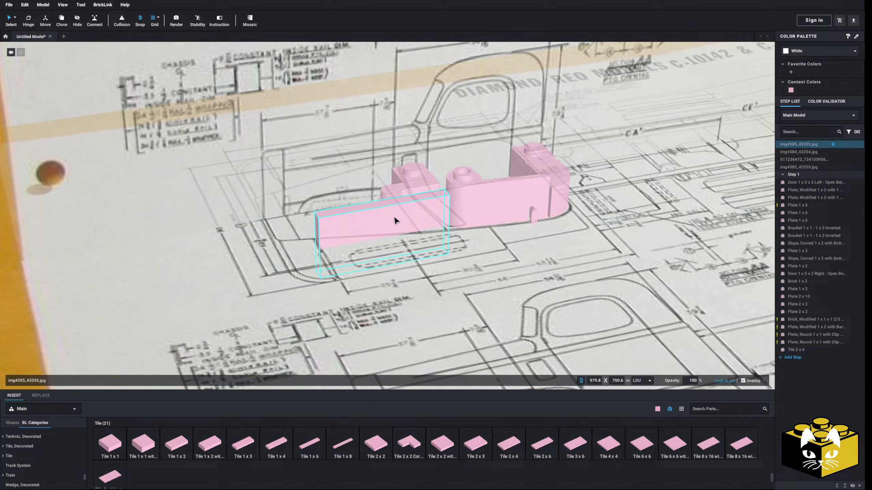
Step: Rotate the two round clip plates and the Tile 2 x 4 about the bar handle to 284° to follow the hood line
right_drag(394, 213, 390, 233)
click(396, 250)
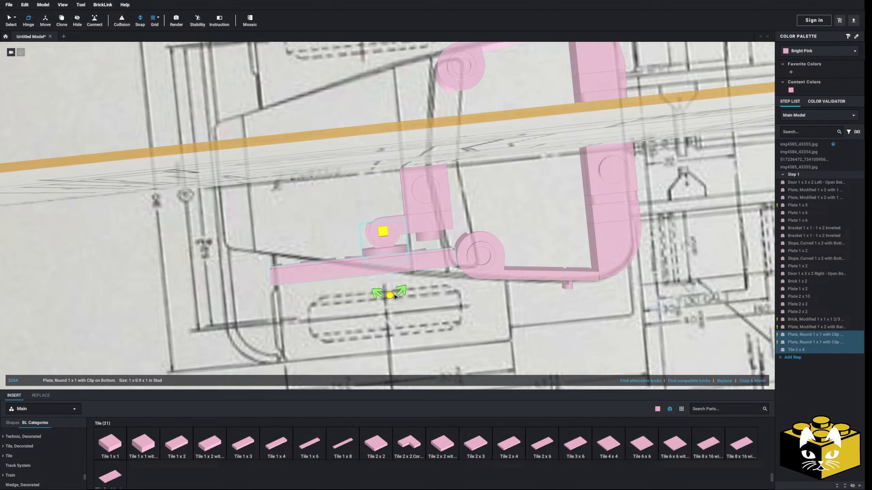
drag(395, 297, 380, 282)
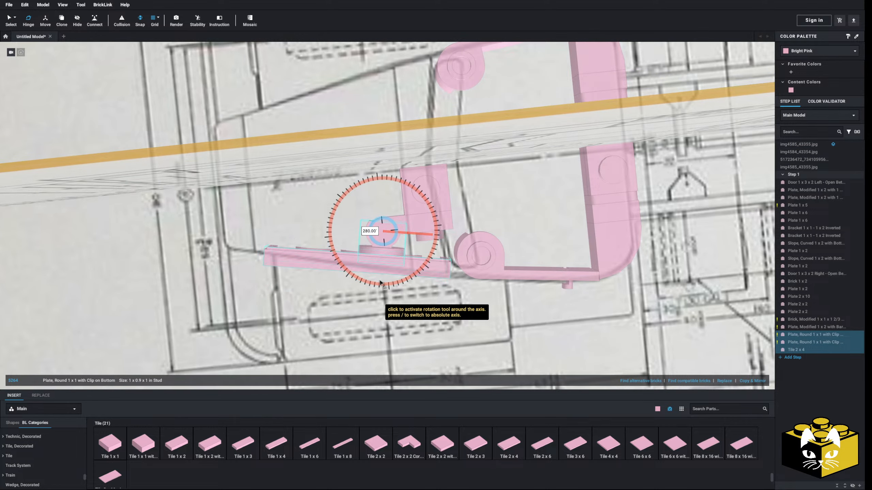
right_drag(381, 282, 398, 286)
drag(398, 286, 397, 289)
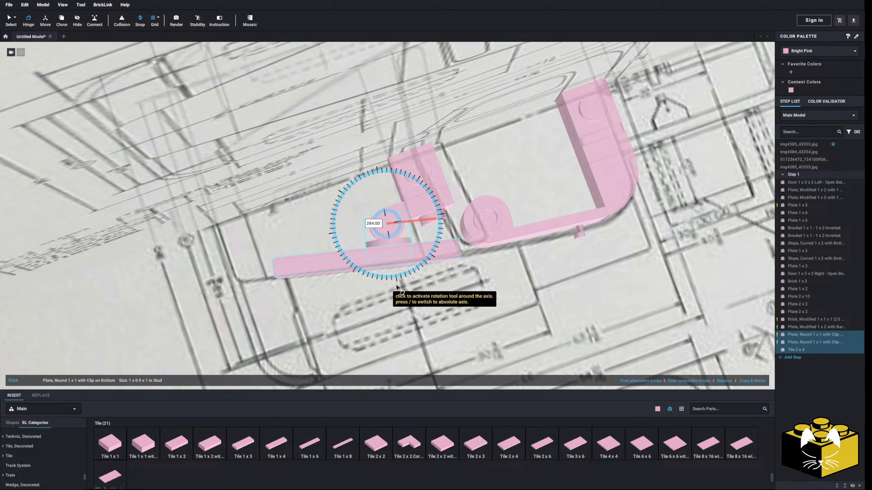
scroll(397, 287, down, 10)
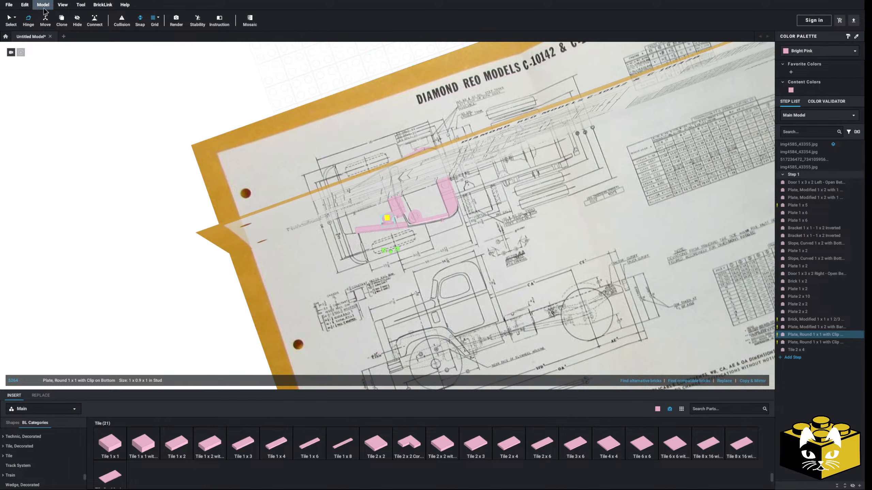
right_drag(98, 244, 127, 258)
scroll(109, 237, up, 4)
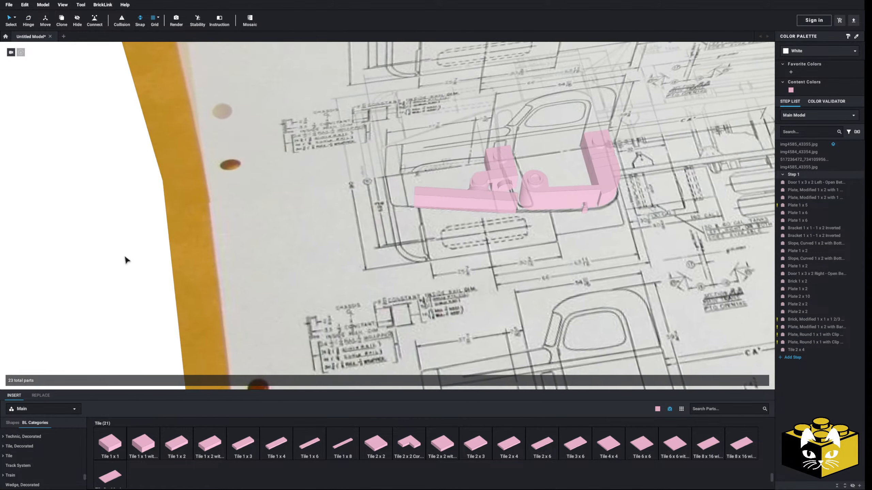
middle_drag(568, 221, 378, 252)
scroll(378, 251, up, 4)
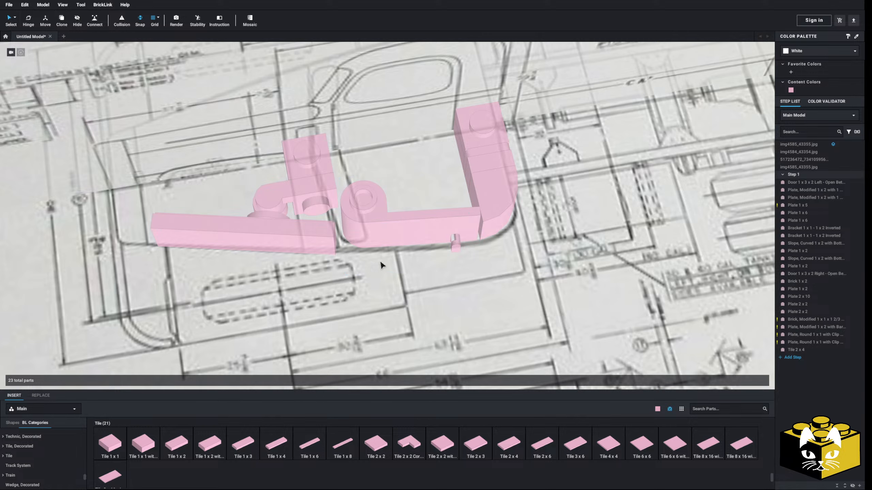
middle_drag(314, 248, 360, 249)
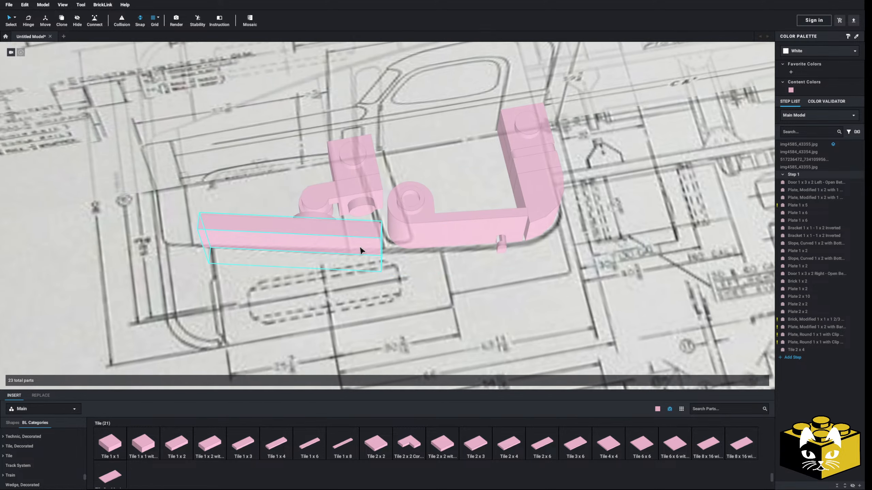
Step: Place a Plate 1 x 2 upright against the inner face of the hood tile at its cab end
scroll(360, 249, up, 4)
right_drag(360, 249, 360, 231)
scroll(79, 476, up, 5)
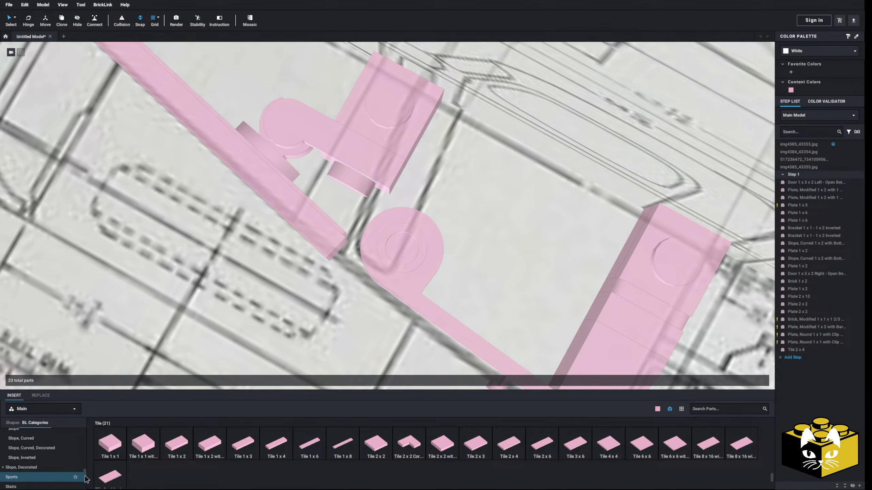
click(43, 453)
drag(135, 431, 191, 372)
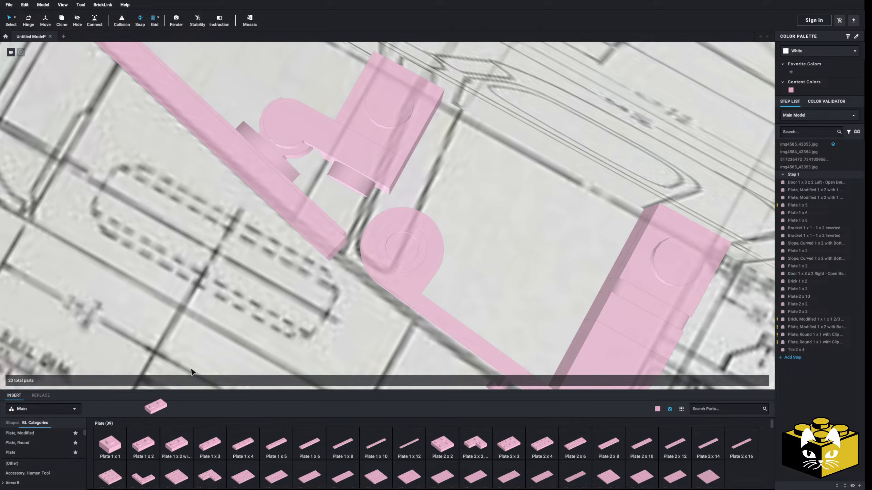
drag(295, 269, 327, 228)
click(326, 225)
right_drag(327, 225, 37, 314)
scroll(344, 190, down, 5)
click(37, 315)
middle_drag(43, 311, 97, 315)
scroll(292, 302, up, 4)
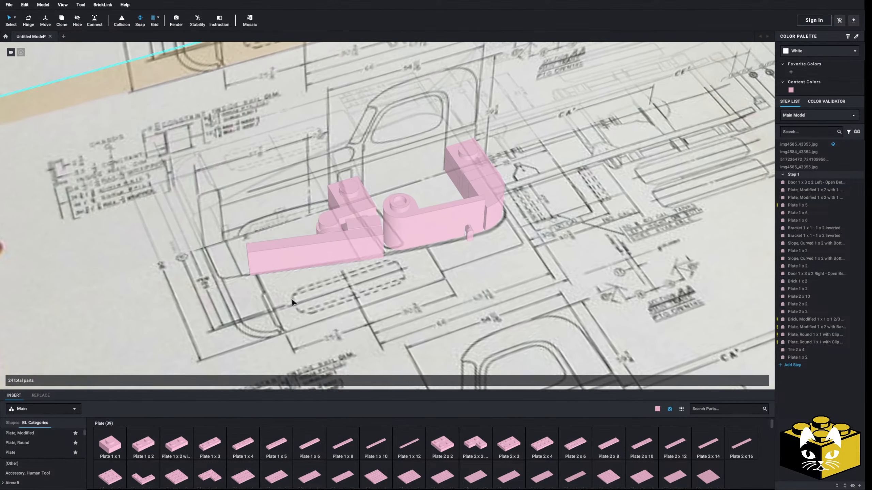
Step: Delete the Plate, Modified 1 x 2 with the bar handle and the Brick, Modified 1 x 1 x 1 2/3 with Studs on Side
mouse_move(291, 302)
right_down()
mouse_move(310, 303)
mouse_move(315, 316)
mouse_move(292, 308)
right_up()
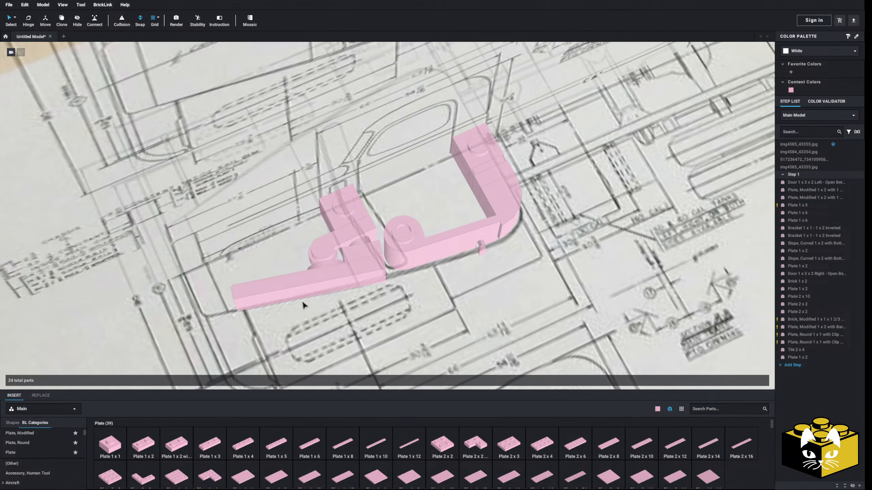
right_drag(303, 305, 382, 215)
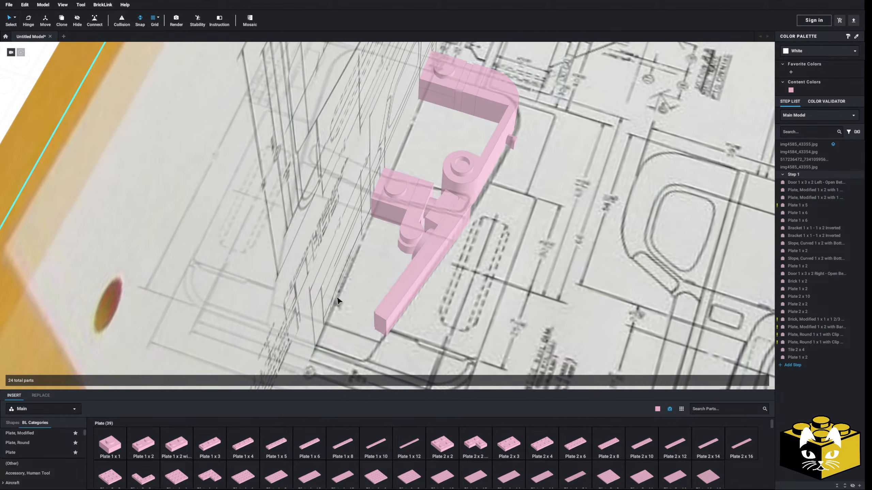
click(382, 215)
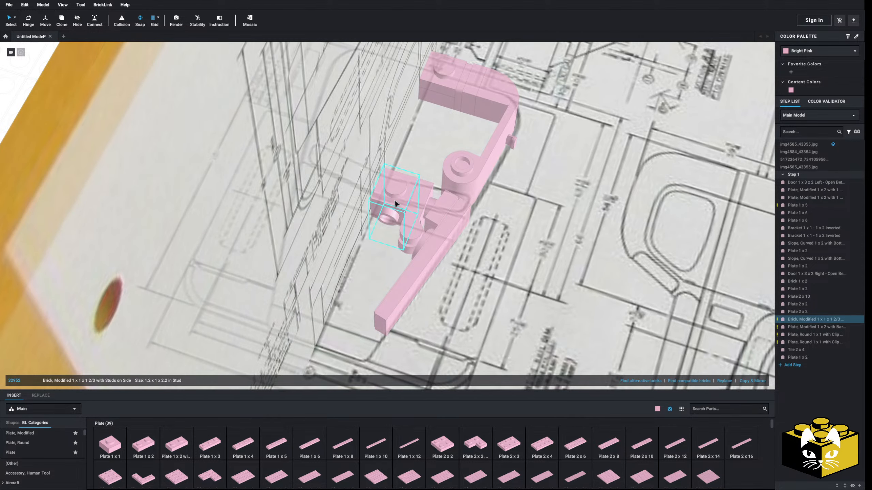
click(417, 212)
key(Delete)
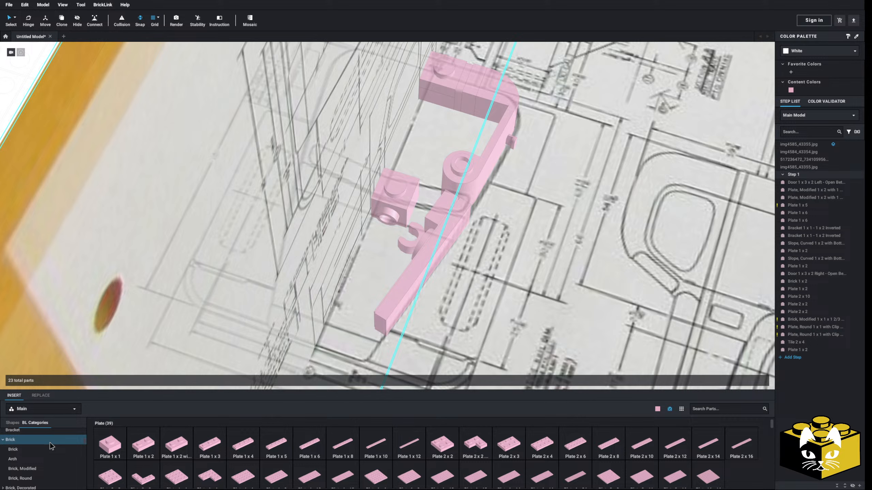
scroll(50, 443, up, 7)
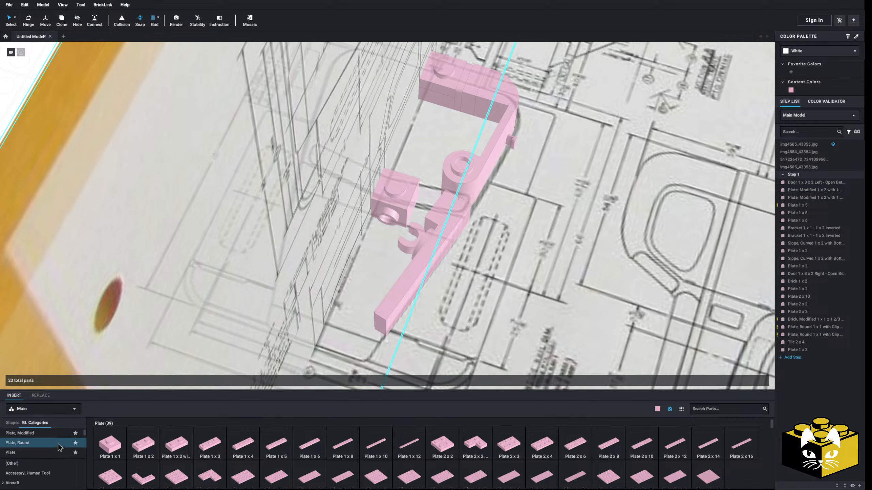
drag(402, 200, 26, 446)
Step: Place a Brick, Modified 1 x 1 with Bar Handle where the studs-on-side brick stood, beside the round clip plates
scroll(31, 444, down, 3)
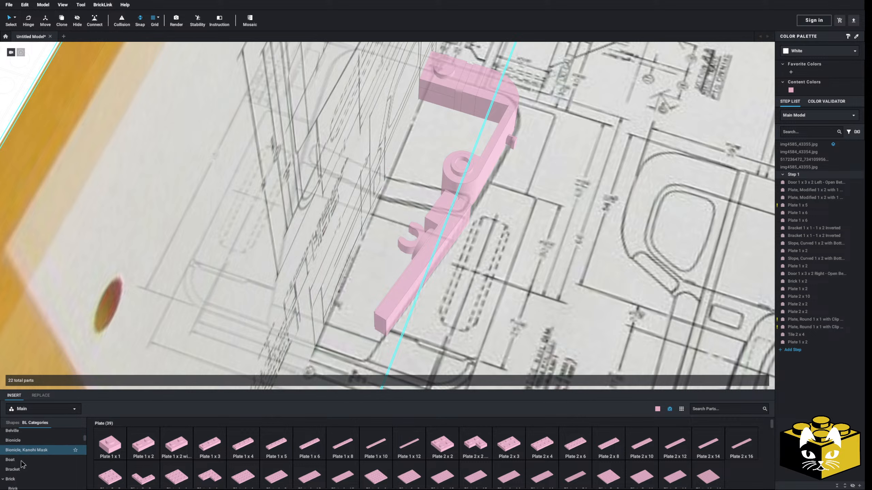
click(22, 460)
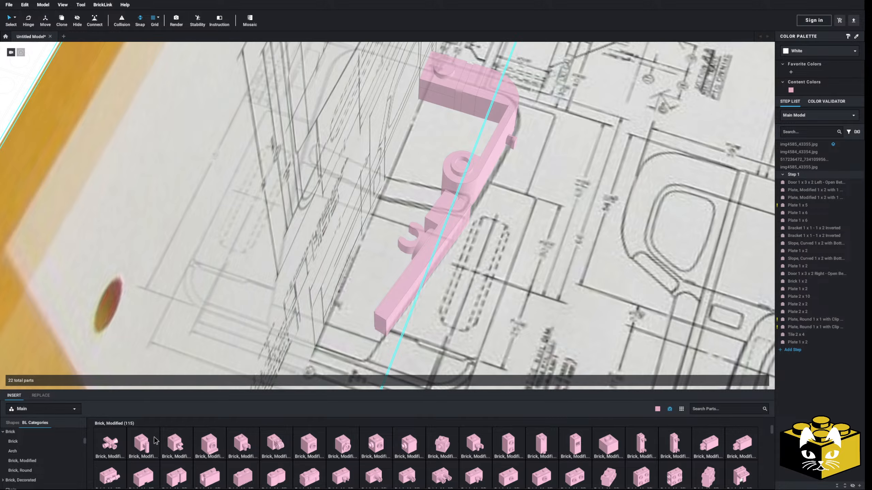
drag(156, 443, 393, 197)
scroll(403, 201, down, 5)
right_drag(403, 200, 394, 255)
scroll(390, 158, up, 5)
scroll(377, 170, down, 3)
click(376, 171)
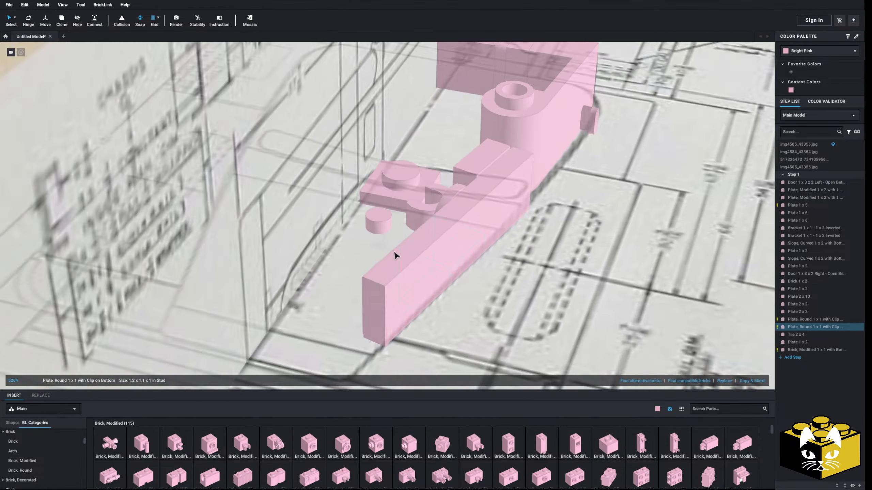
Step: Move the bar-handle brick onto the empty grid outside the blueprint and stack two Plates 1 x 1 with it
scroll(397, 234, down, 4)
drag(399, 207, 308, 230)
scroll(356, 228, down, 5)
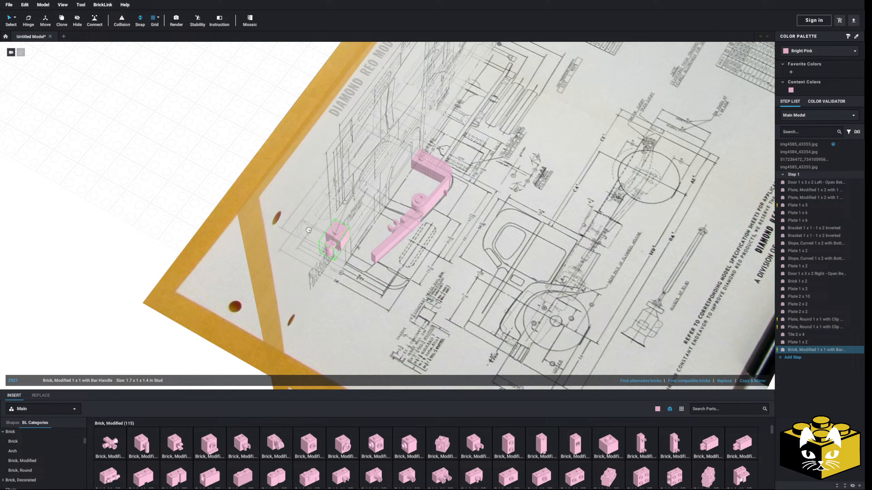
click(174, 207)
scroll(47, 452, up, 2)
click(27, 452)
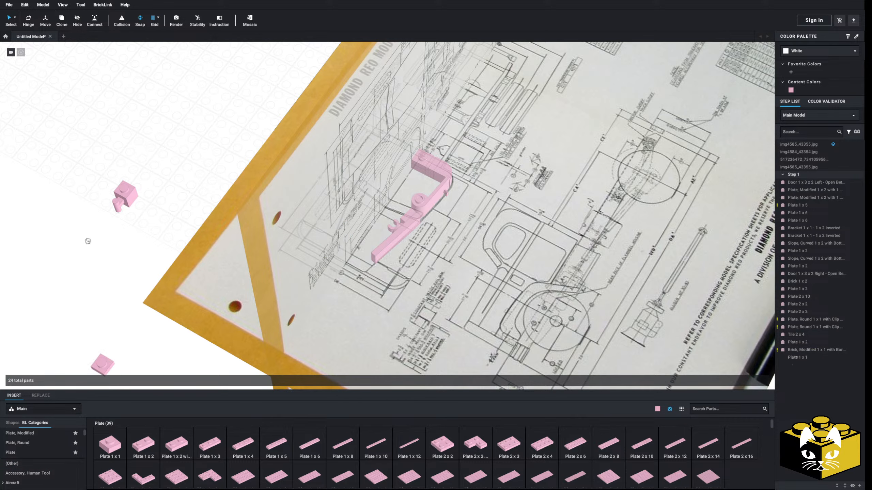
click(153, 233)
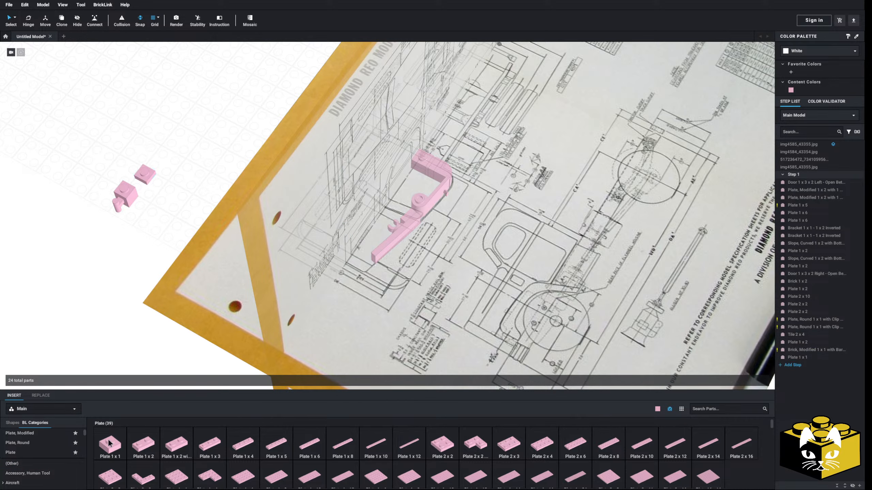
click(119, 457)
click(149, 166)
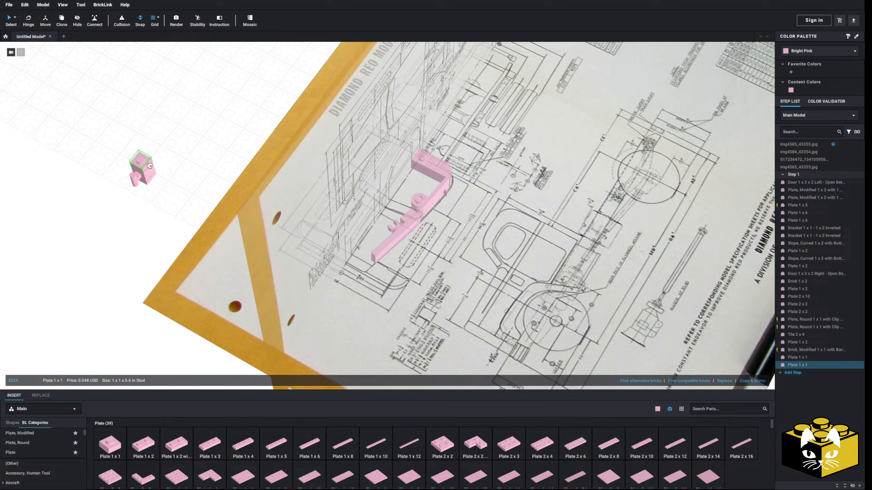
Step: Move the bar-handle brick and its two Plates 1 x 1 together back to the hood, beside the round clip plates
drag(171, 147, 120, 193)
drag(139, 171, 389, 212)
scroll(299, 251, up, 4)
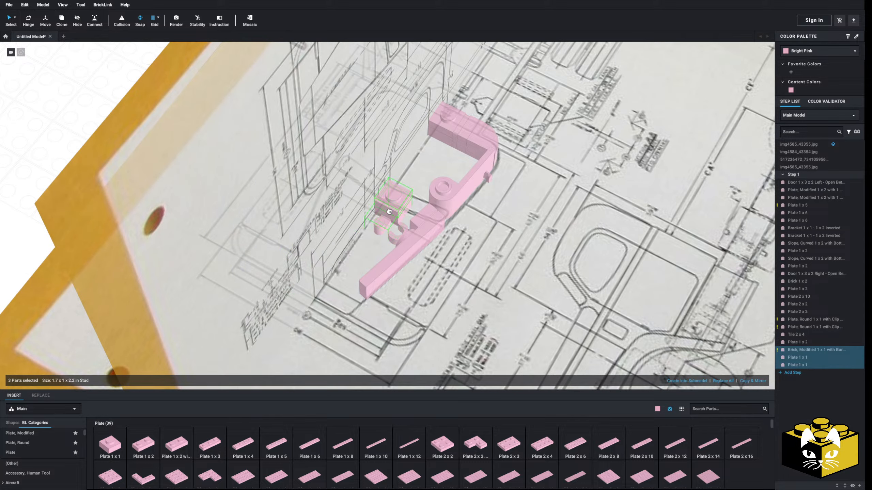
scroll(394, 207, down, 3)
click(92, 207)
Step: Connect the two Plates, Round 1 x 1 with Clip on Bottom to the bar of the new bar-handle brick
scroll(171, 274, up, 5)
right_drag(186, 288, 149, 289)
click(334, 272)
right_drag(334, 272, 368, 216)
scroll(342, 263, up, 3)
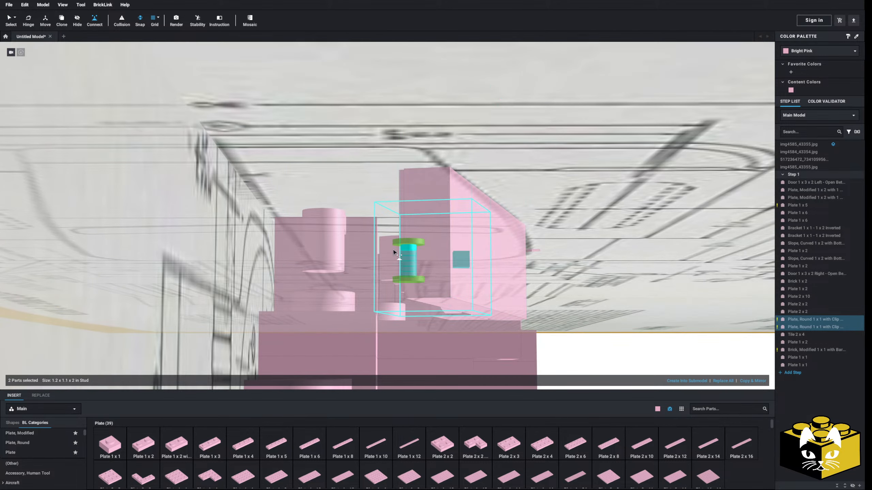
drag(394, 245, 320, 246)
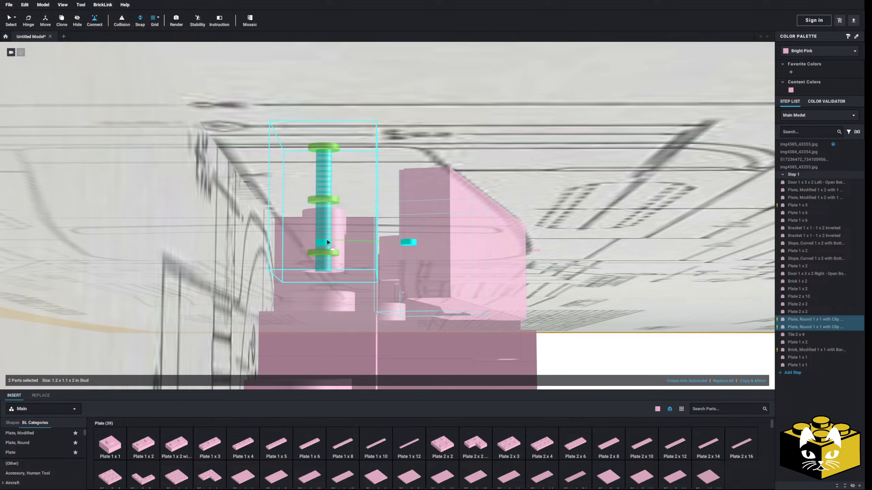
click(326, 244)
right_drag(328, 246, 325, 271)
scroll(339, 269, down, 3)
scroll(324, 270, down, 5)
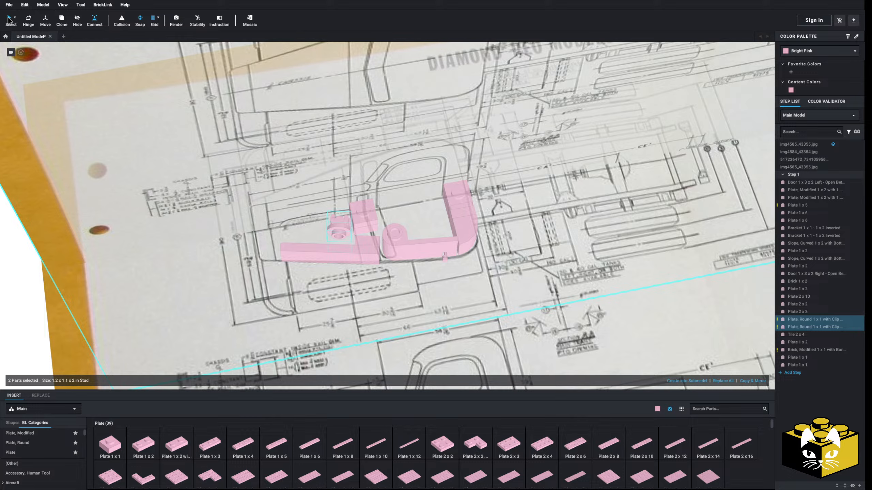
Step: Move the Plate 1 x 2 onto the studs of the round clip plates and attach the Tile 2 x 4 to it
click(8, 21)
scroll(81, 234, down, 3)
click(82, 234)
scroll(168, 244, up, 8)
drag(350, 276, 291, 258)
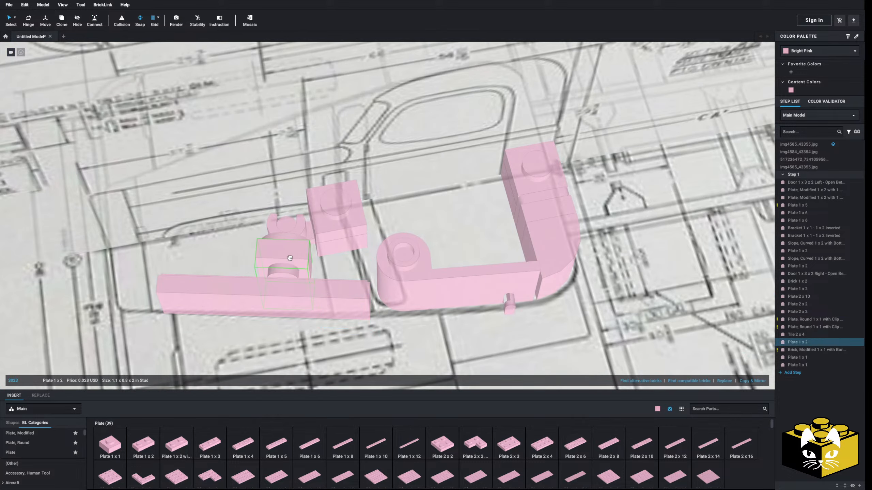
right_drag(290, 258, 345, 224)
click(302, 233)
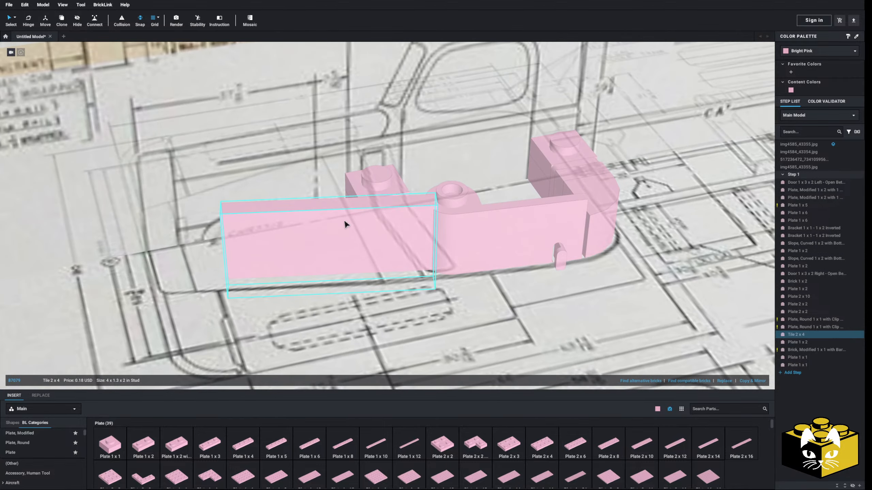
mouse_move(345, 224)
mouse_down()
mouse_move(345, 240)
mouse_move(338, 235)
mouse_up()
Step: Add a second Plate 1 x 2 to the stack between the round clip plates and the hood tile
right_drag(326, 234, 279, 311)
click(143, 445)
click(311, 278)
right_drag(311, 278, 359, 248)
scroll(359, 247, down, 4)
middle_drag(400, 228, 387, 204)
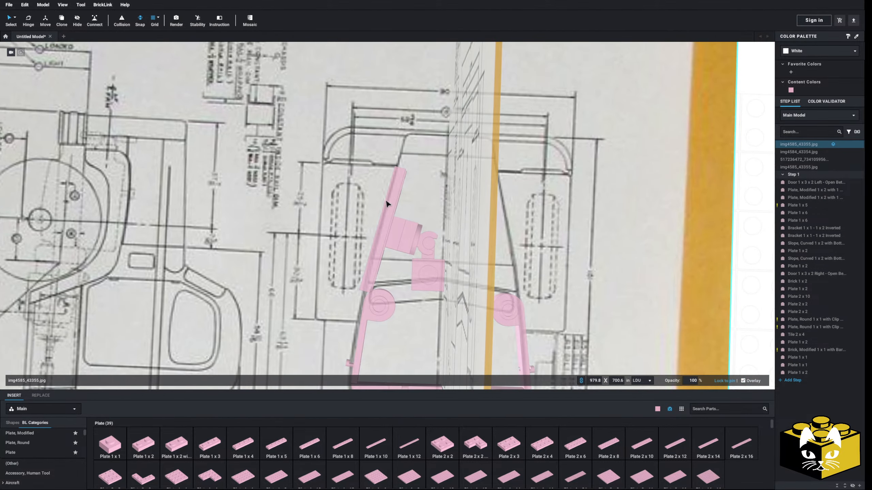
right_drag(368, 242, 350, 282)
scroll(350, 282, down, 5)
click(146, 130)
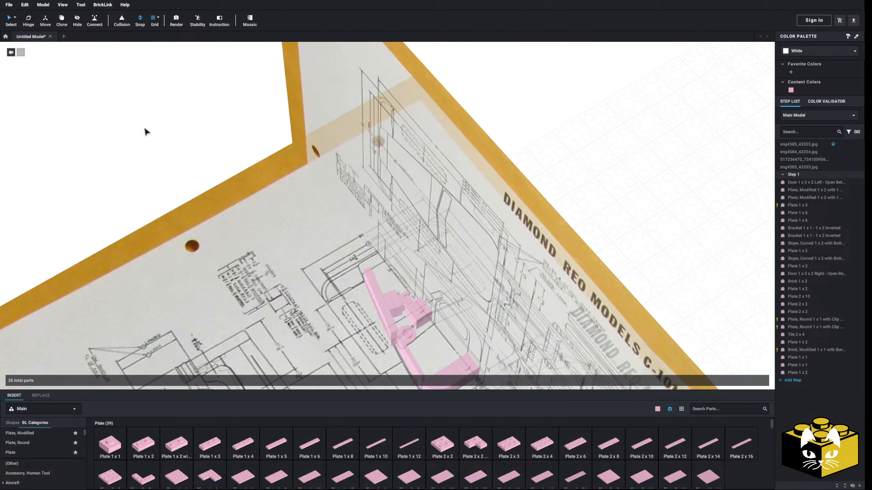
right_drag(145, 130, 395, 288)
scroll(386, 246, up, 3)
click(394, 219)
ctrl+click(384, 275)
ctrl+click(372, 242)
ctrl+click(385, 245)
scroll(389, 263, up, 3)
scroll(390, 264, down, 5)
scroll(403, 245, down, 4)
click(150, 278)
Step: Remove one of the two stacked Plates 1 x 2 and seat the other on the round clip plates' studs
scroll(239, 279, up, 4)
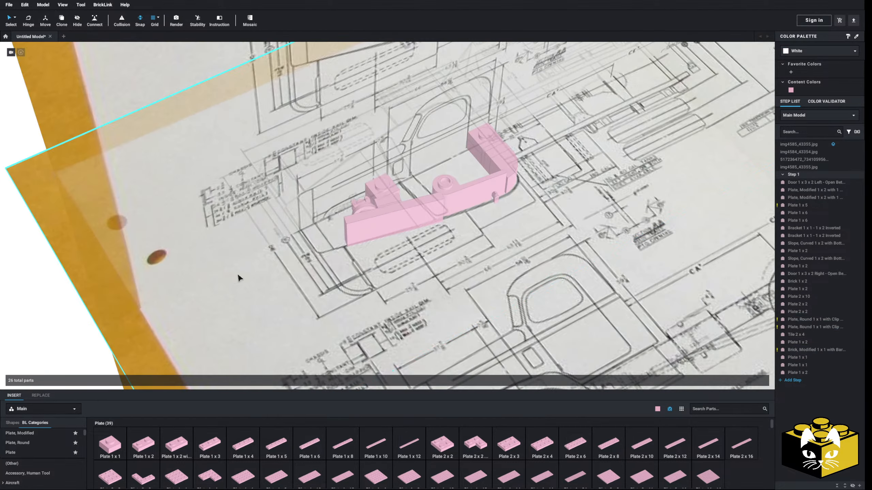
scroll(240, 278, up, 3)
right_drag(423, 201, 351, 155)
click(357, 232)
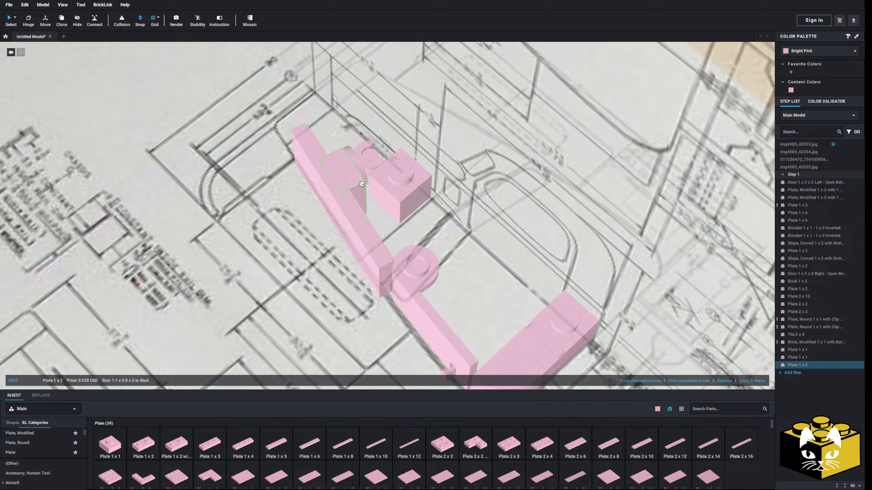
right_drag(362, 184, 359, 212)
Step: Reattach the Tile 2 x 4 to the single Plate 1 x 2, in line with the blueprint's hood side
click(344, 162)
drag(359, 212, 342, 205)
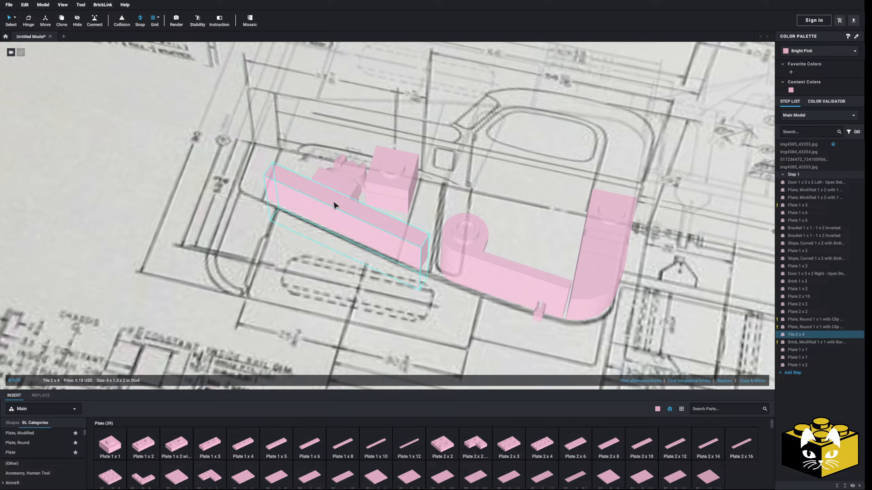
right_drag(334, 205, 342, 196)
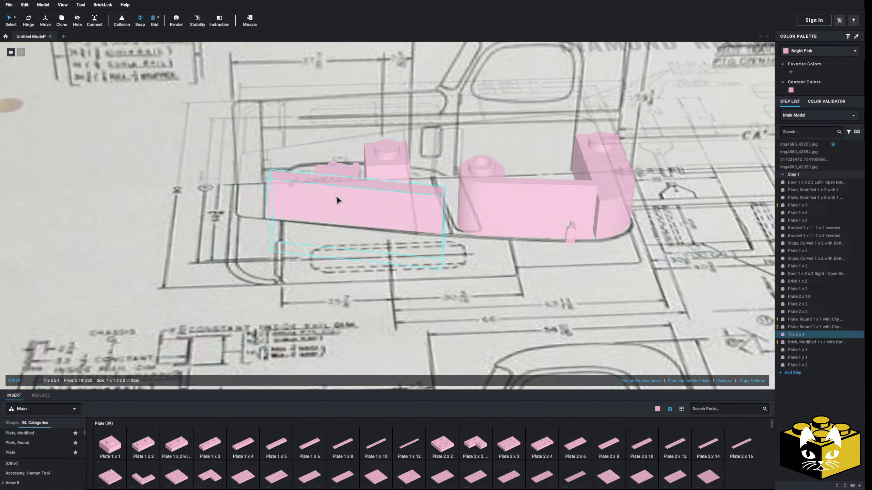
middle_drag(338, 200, 411, 237)
scroll(408, 237, down, 4)
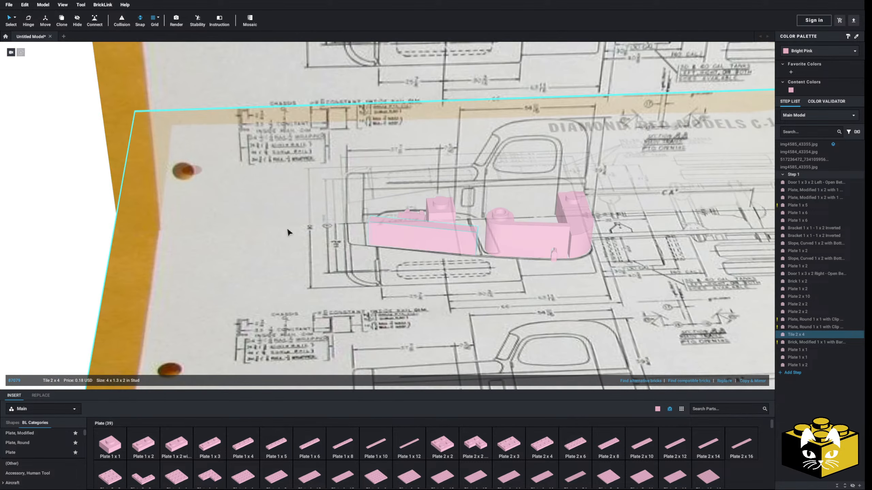
Step: Replace the hood-side Tile 2 x 4 with a Tile 2 x 3 attached to the Plate 1 x 2
click(82, 239)
right_drag(332, 252, 360, 269)
scroll(358, 269, down, 4)
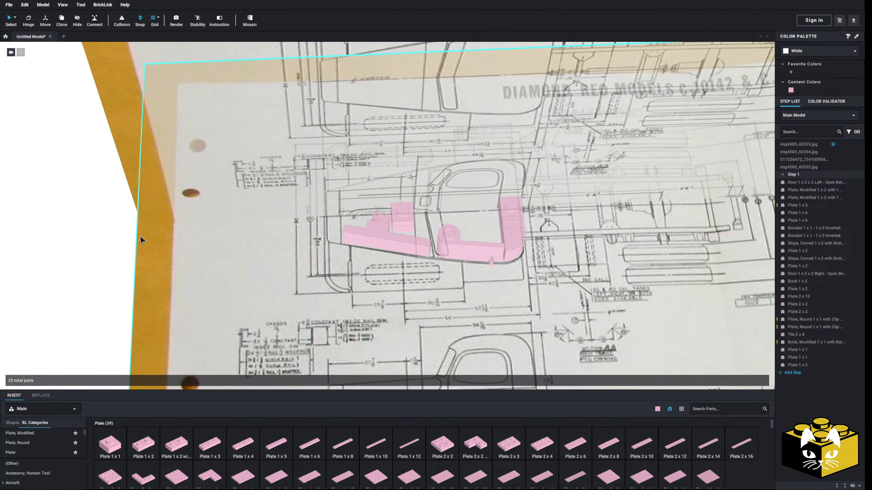
scroll(341, 276, up, 5)
middle_drag(328, 268, 298, 262)
click(345, 261)
key(Delete)
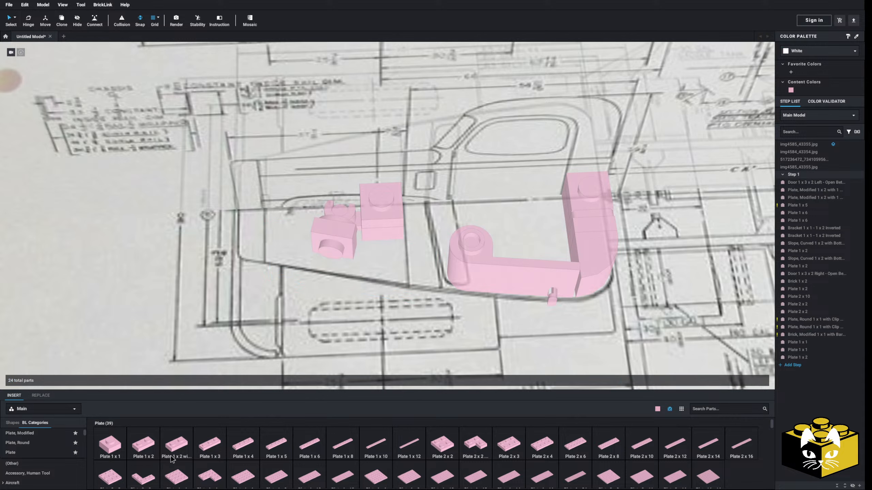
scroll(53, 453, down, 8)
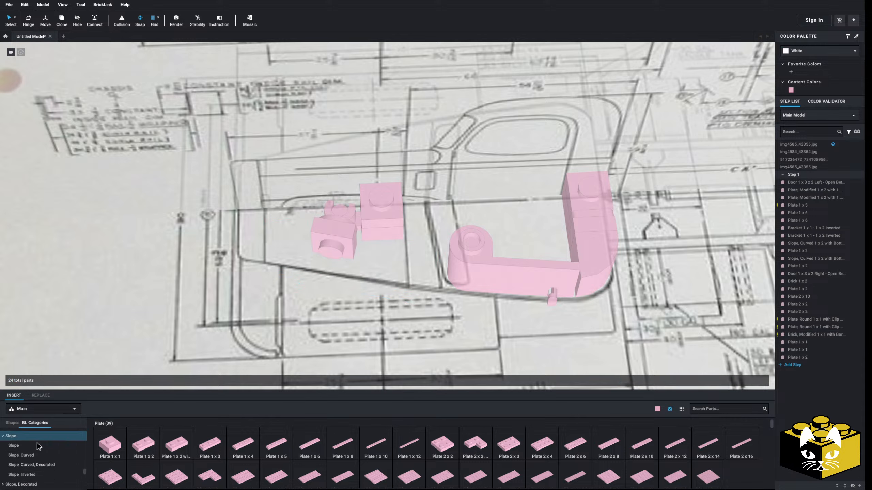
scroll(38, 445, down, 4)
scroll(34, 442, up, 2)
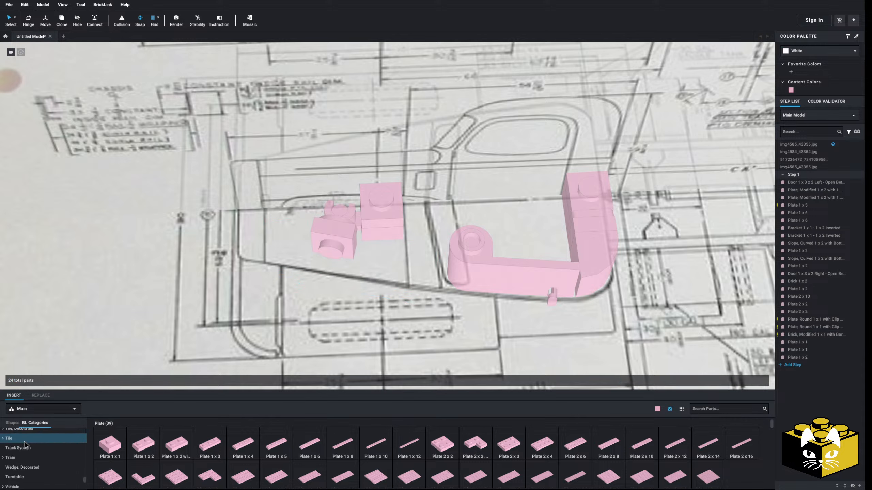
click(32, 440)
drag(482, 447, 331, 295)
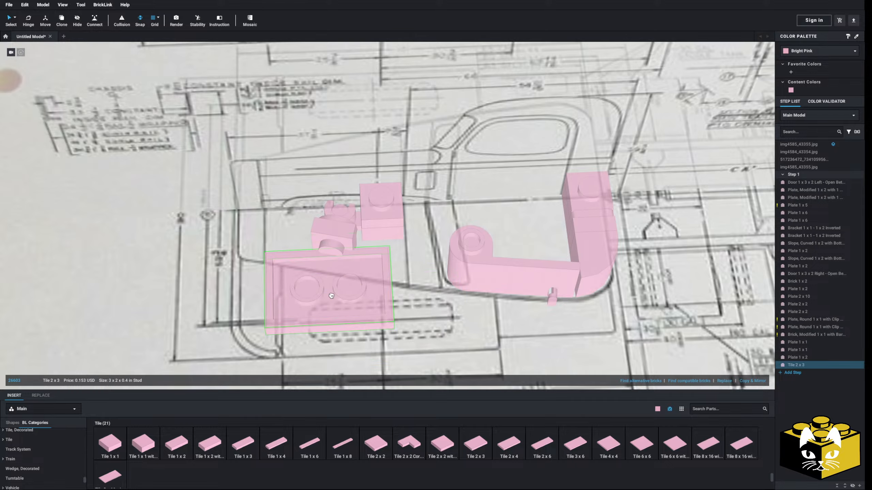
Step: Examine how the Tile 2 x 3 lines up with the hood side in the top-view and side-view blueprints
scroll(350, 263, down, 5)
click(158, 250)
right_drag(158, 249, 248, 263)
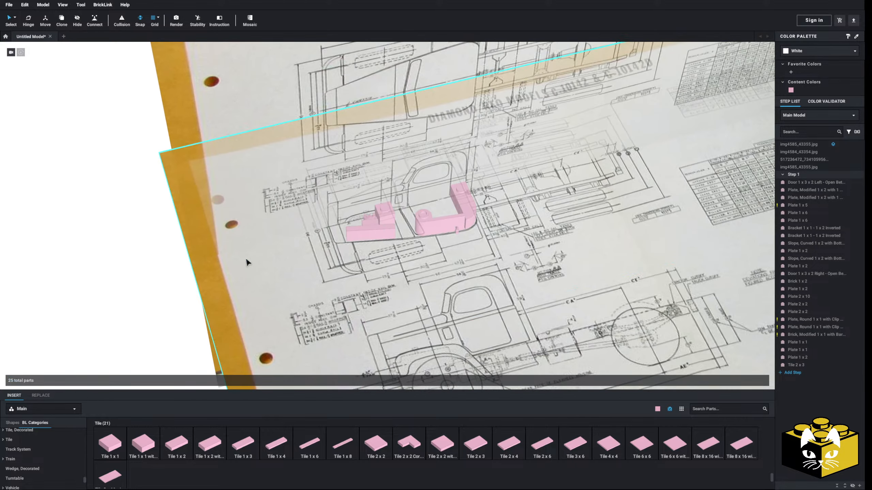
scroll(297, 274, up, 4)
right_drag(365, 284, 457, 302)
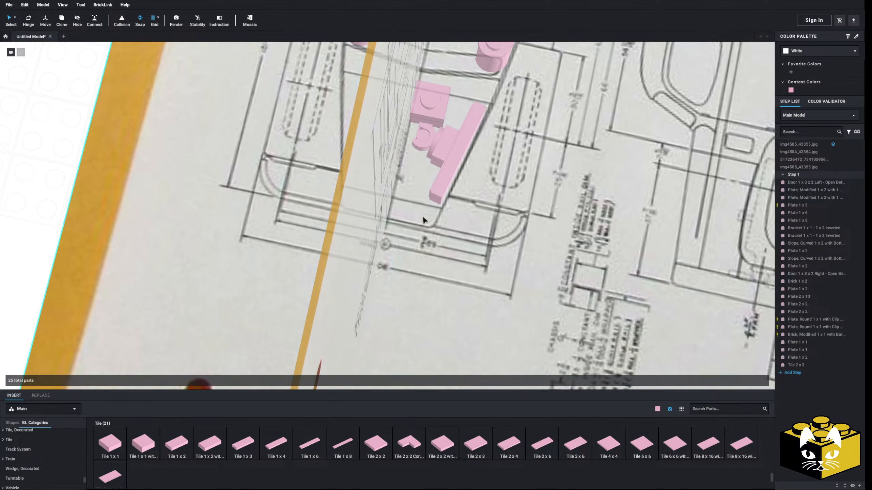
right_drag(435, 272, 143, 268)
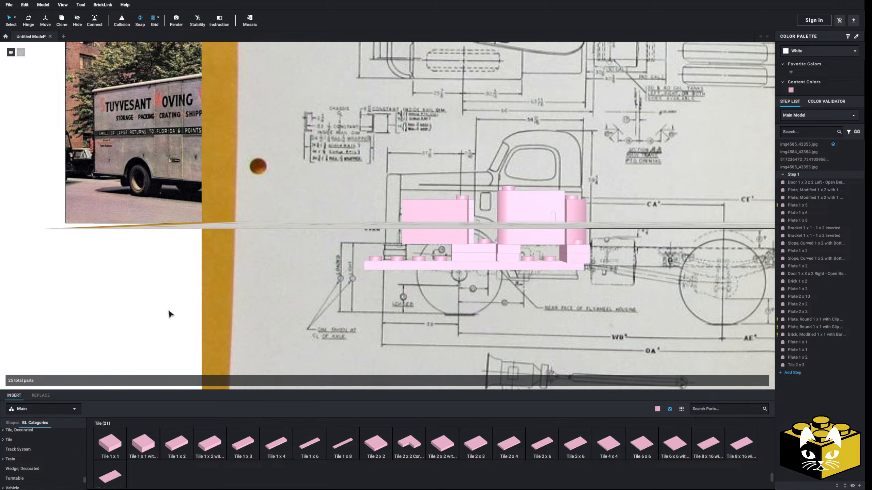
right_drag(170, 314, 294, 281)
scroll(357, 271, up, 8)
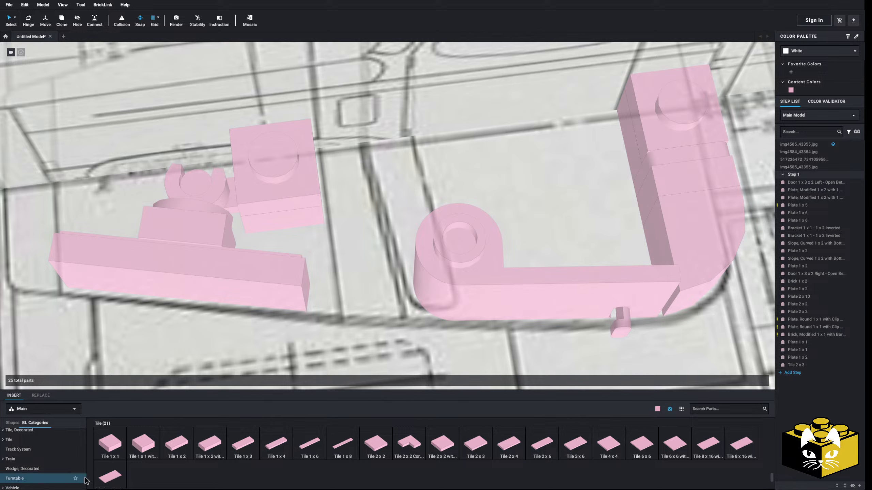
scroll(69, 441, down, 4)
click(43, 438)
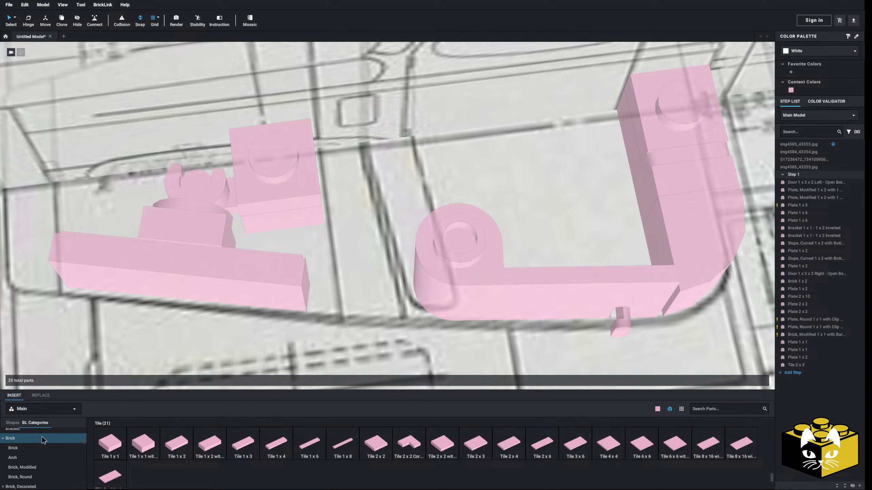
click(242, 444)
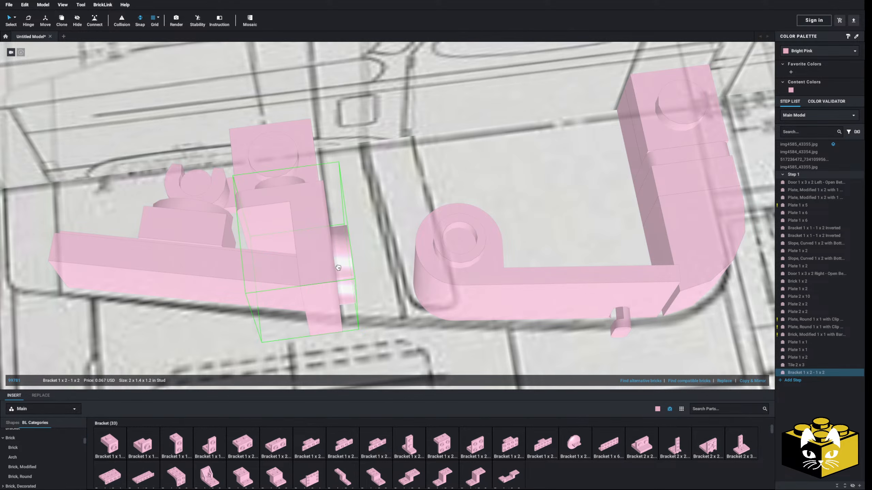
key(Escape)
Step: Swap the Tile 2 x 3 for a Tile 2 x 4 on the Plate 1 x 2 at the hood side
right_drag(321, 220, 293, 205)
key(Delete)
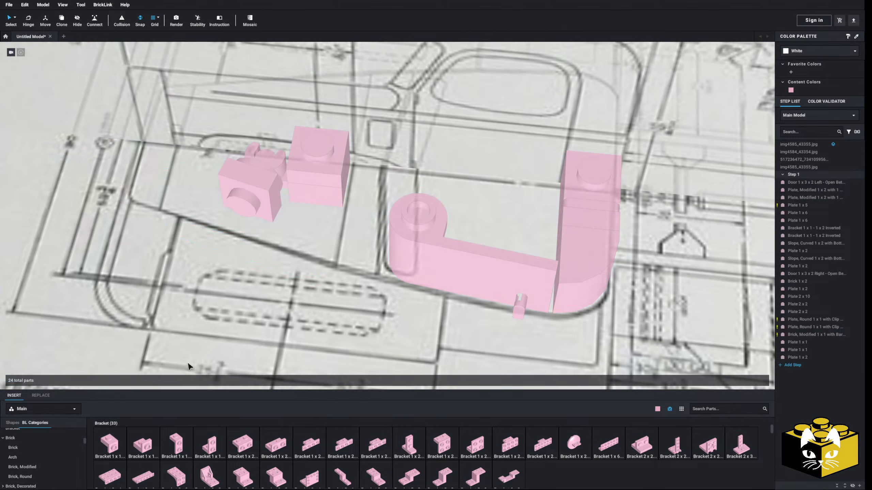
scroll(51, 443, down, 5)
scroll(44, 443, down, 15)
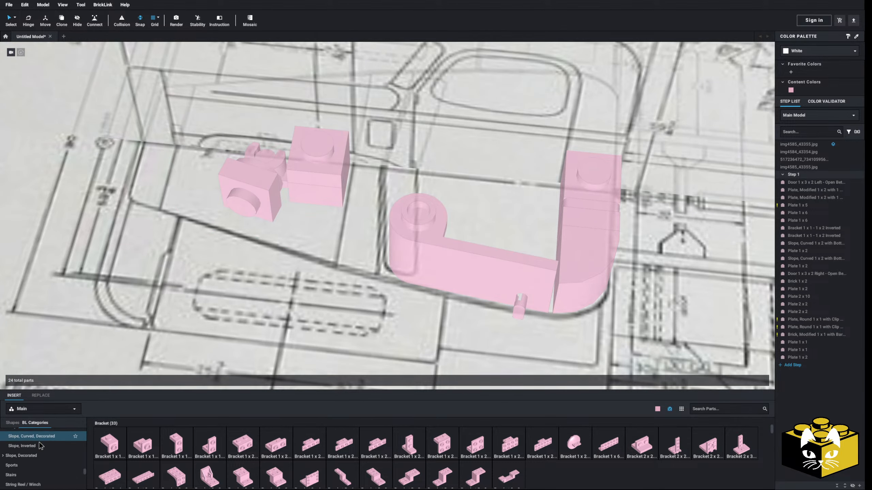
click(15, 461)
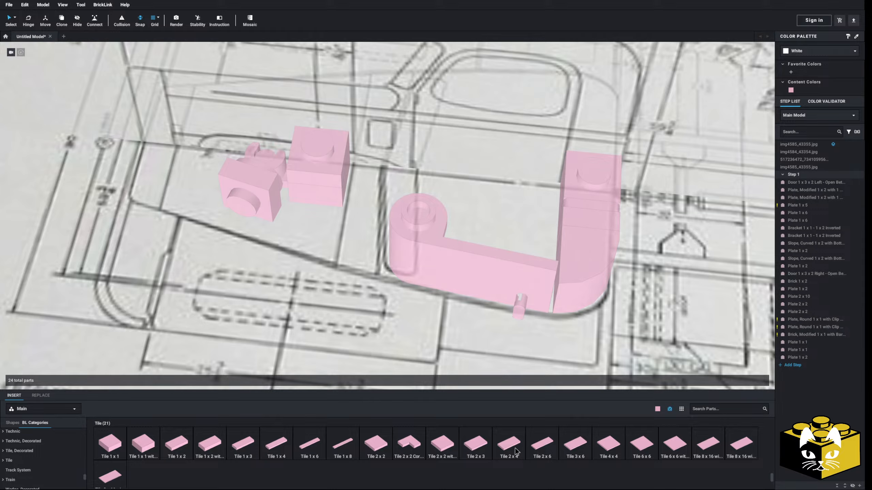
drag(515, 452, 247, 234)
click(280, 236)
scroll(266, 221, down, 5)
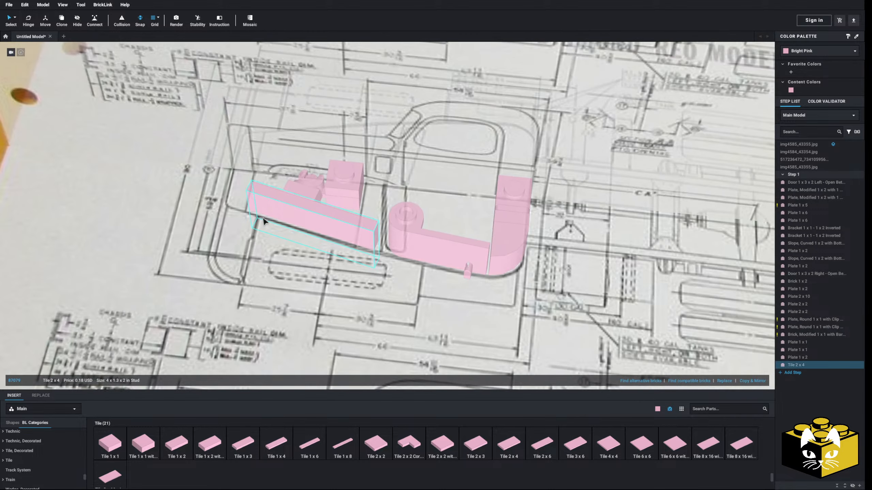
Step: Replace the Plate 2 x 2 beneath the hood clip assembly with a Plate, Modified 1 x 2 with 1 Stud (Jumper)
click(69, 203)
right_drag(41, 200, 79, 206)
scroll(292, 308, up, 4)
mouse_move(293, 308)
right_down()
mouse_move(311, 344)
mouse_move(267, 305)
mouse_move(281, 302)
right_up()
scroll(274, 327, up, 4)
click(280, 301)
key(Delete)
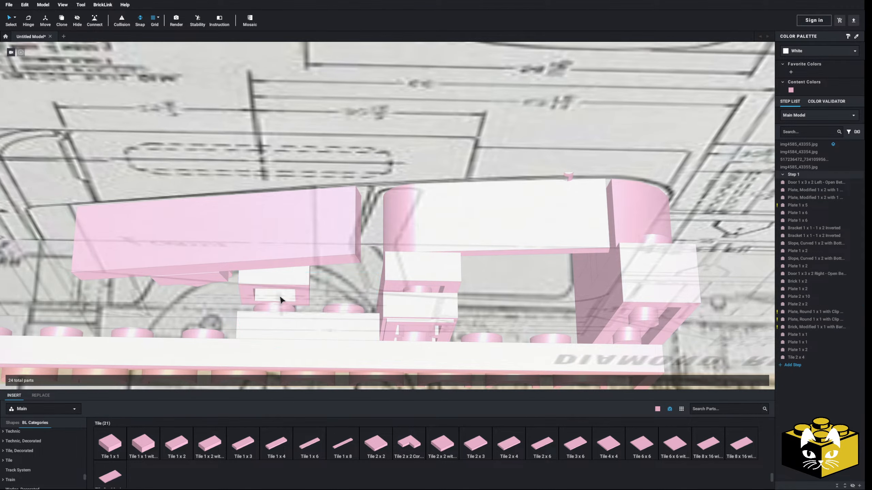
scroll(56, 443, up, 5)
scroll(45, 457, down, 3)
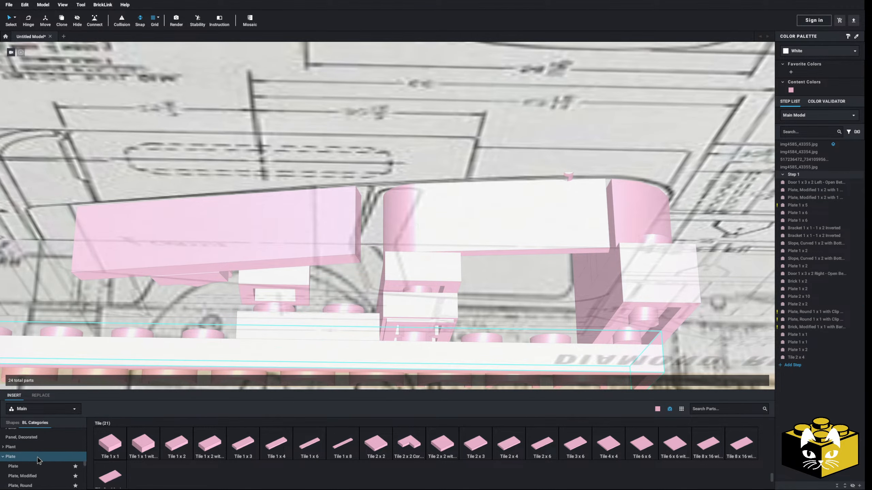
click(62, 475)
click(510, 458)
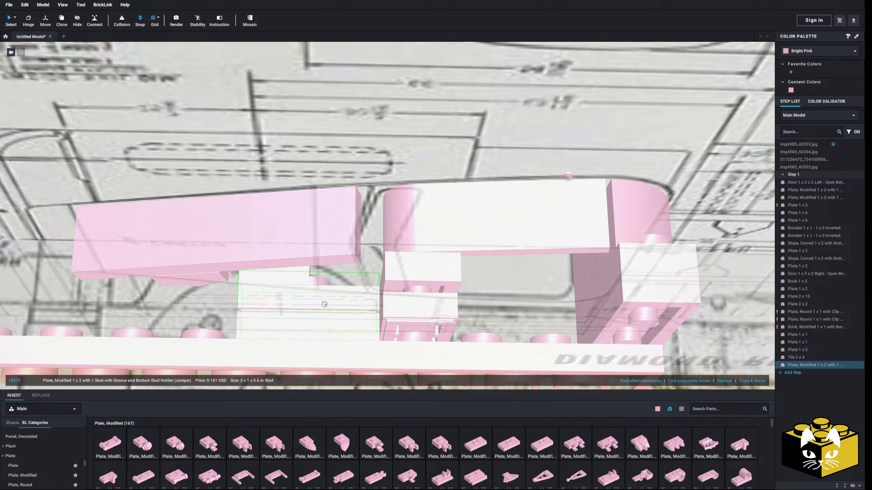
click(292, 277)
right_drag(292, 277, 293, 268)
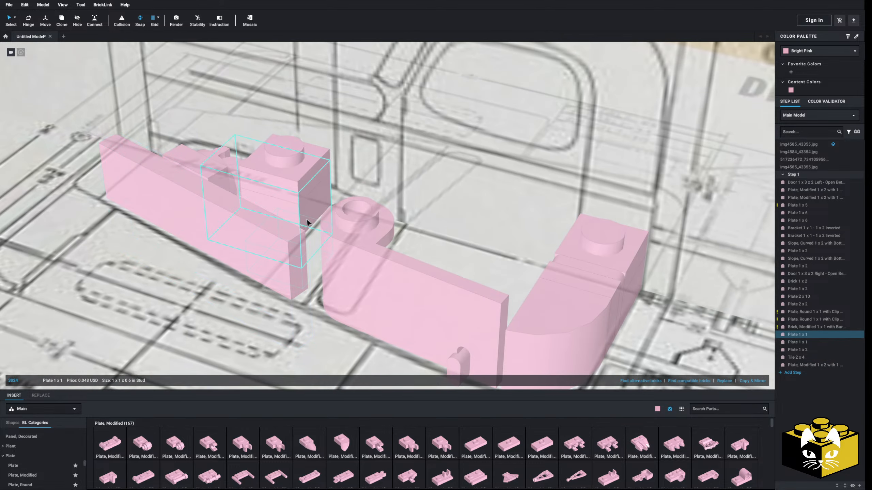
ctrl+click(232, 178)
right_drag(232, 178, 229, 328)
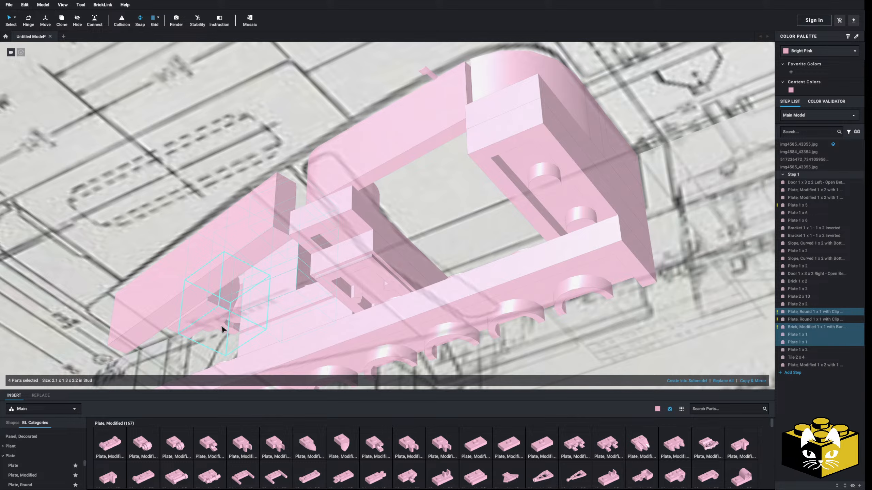
ctrl+click(212, 319)
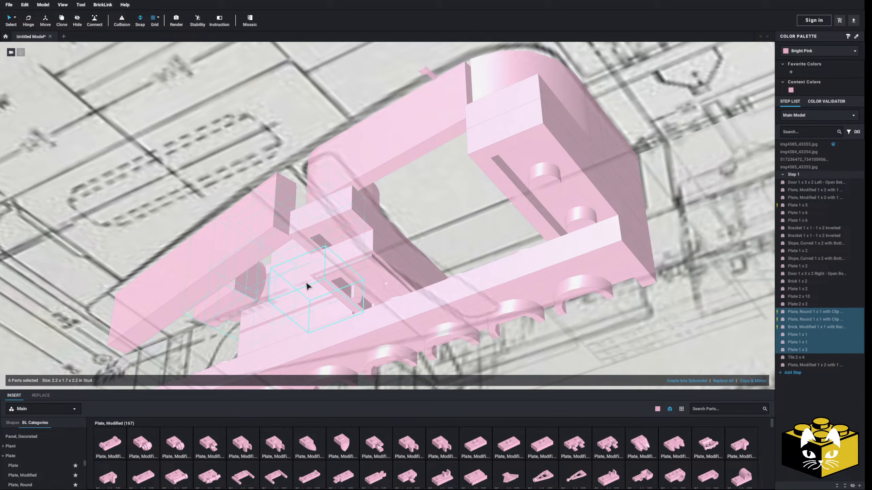
right_drag(307, 288, 142, 268)
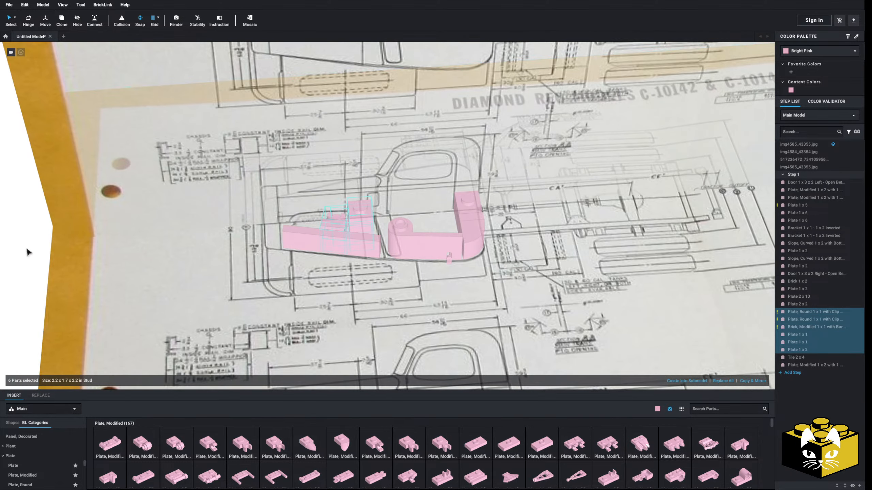
Step: Set the hood-side Tile 2 x 4 aside on the empty grid beyond the blueprint and remove the Plate 1 x 2 from the round clip plates
click(361, 245)
scroll(363, 243, up, 5)
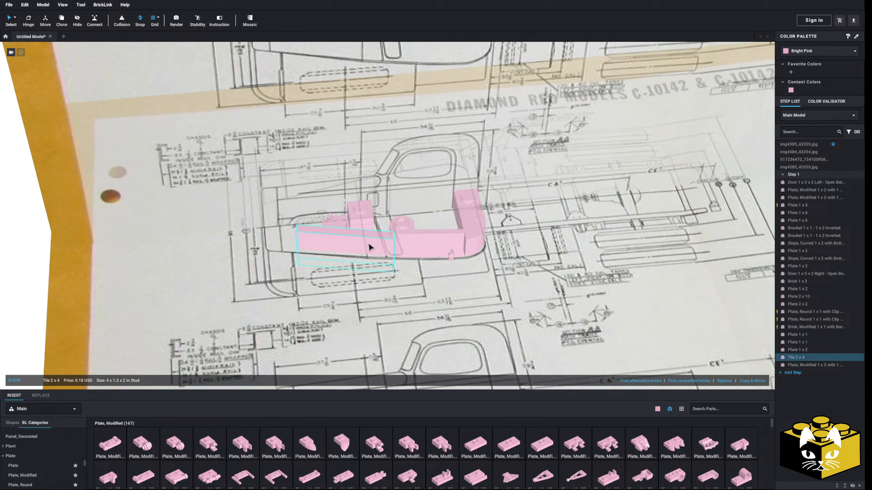
right_drag(355, 269, 352, 234)
scroll(281, 272, down, 4)
drag(366, 256, 46, 238)
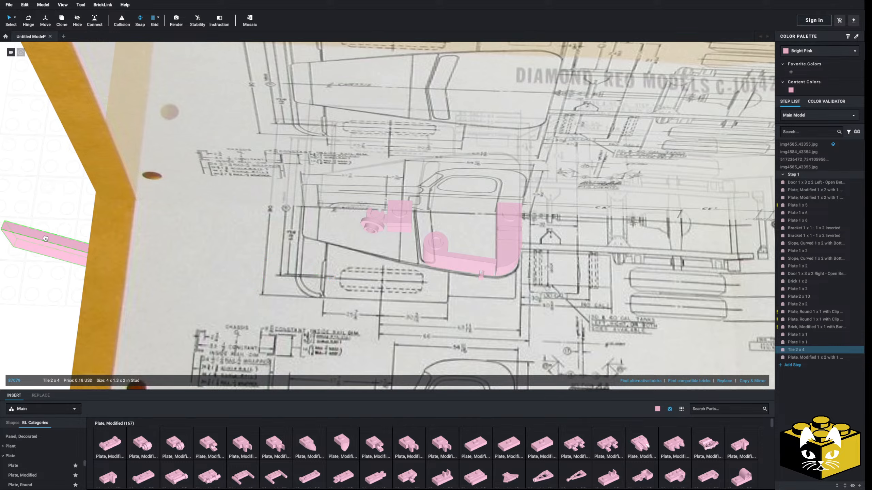
Step: Select the five clip assembly parts with the jumper plate beneath them and shift the group toward the truck's front
scroll(296, 223, up, 4)
right_drag(379, 251, 403, 228)
click(398, 245)
ctrl+click(400, 235)
ctrl+click(402, 217)
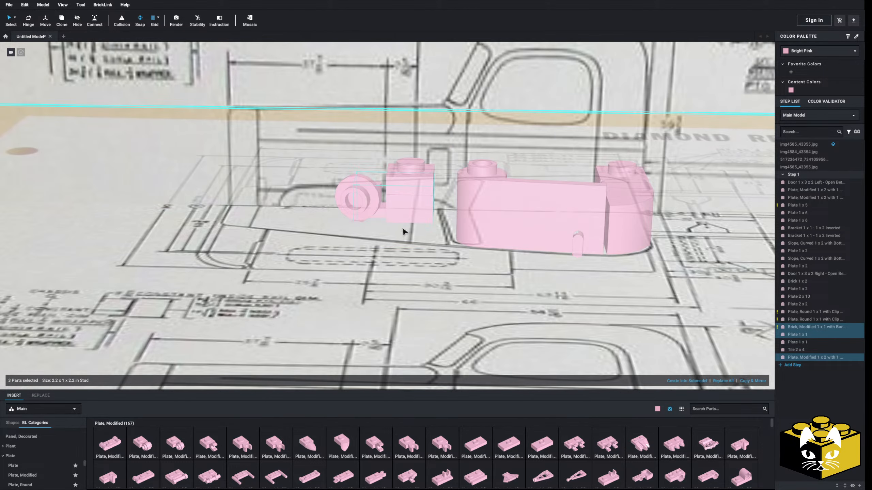
ctrl+click(409, 192)
ctrl+click(365, 197)
right_drag(365, 198, 360, 187)
drag(409, 242, 364, 251)
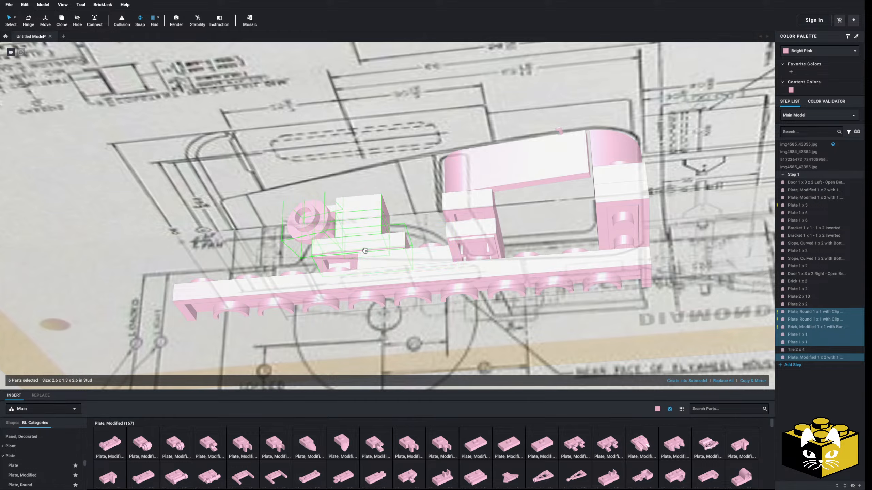
scroll(369, 274, down, 6)
right_drag(368, 251, 343, 260)
click(343, 261)
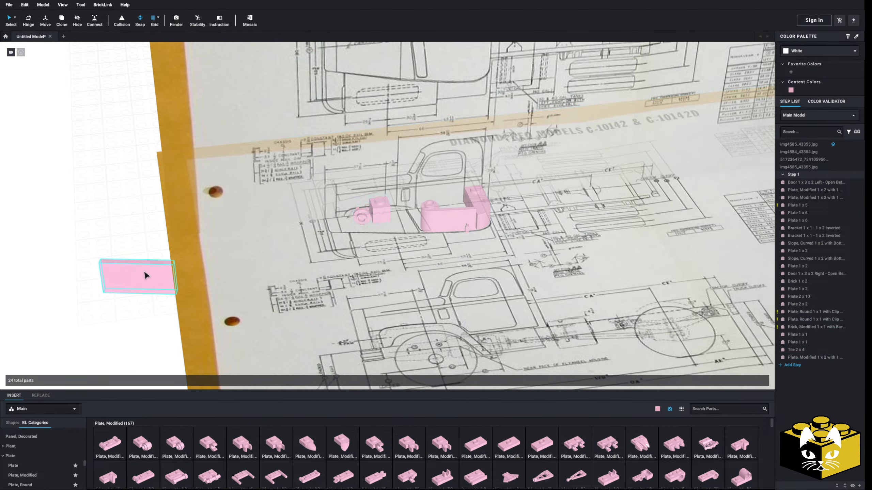
Step: Bring the Tile 2 x 4 back to the hood side and mount it on a new Plate 1 x 2 seated on the round clip plates
drag(146, 276, 402, 245)
scroll(402, 245, up, 3)
right_drag(403, 227, 395, 241)
click(13, 466)
drag(143, 445, 378, 237)
drag(383, 253, 372, 237)
right_drag(372, 237, 376, 258)
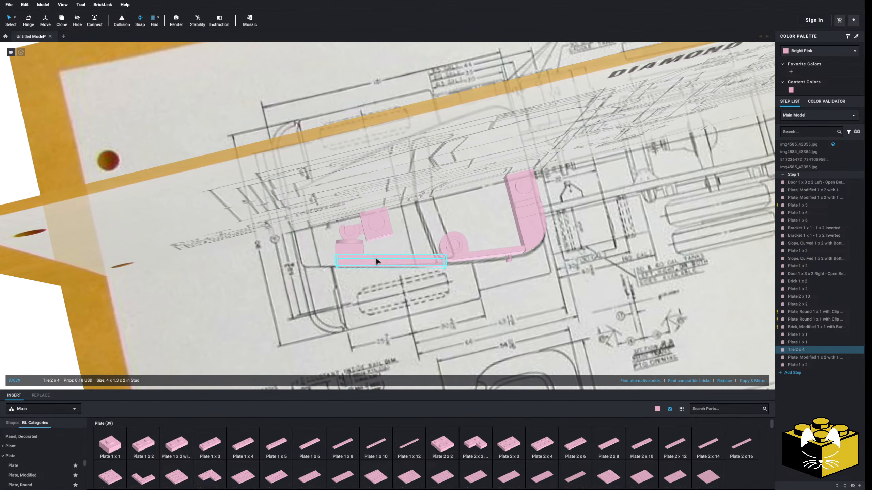
scroll(390, 297, down, 3)
scroll(391, 300, up, 10)
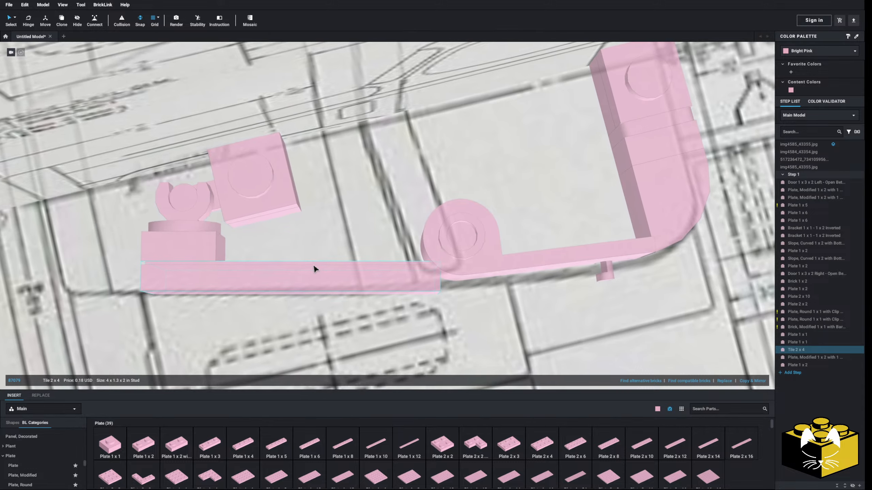
scroll(442, 267, down, 10)
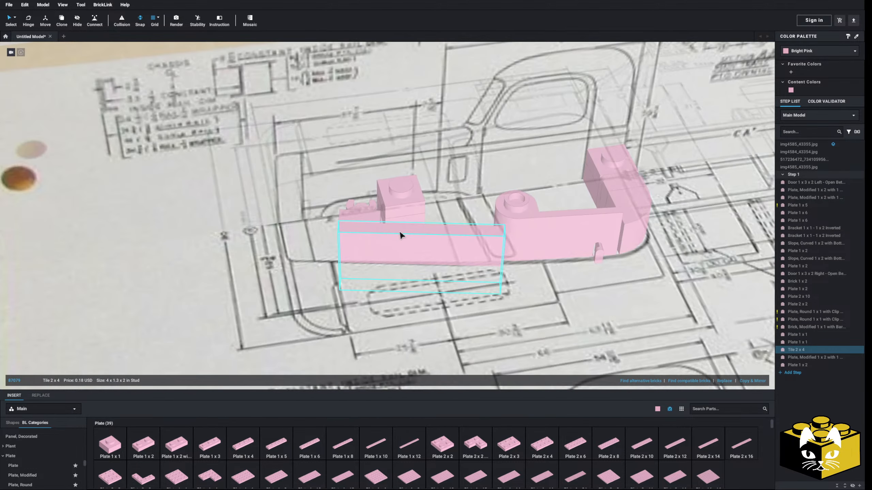
Step: Replace the Plate 1 x 2 behind the hood tile with a jumper plate 1 x 2 and attach the Tile 2 x 4 to it, along the blueprint's hood line
key(Escape)
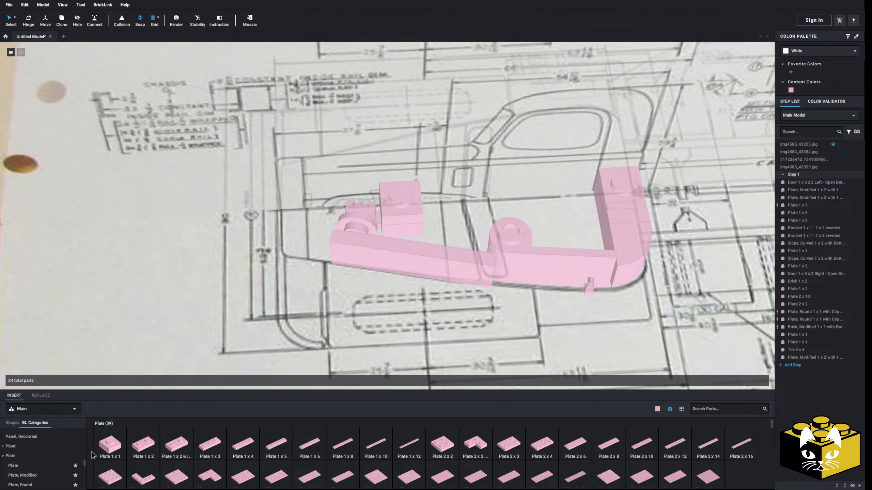
click(27, 475)
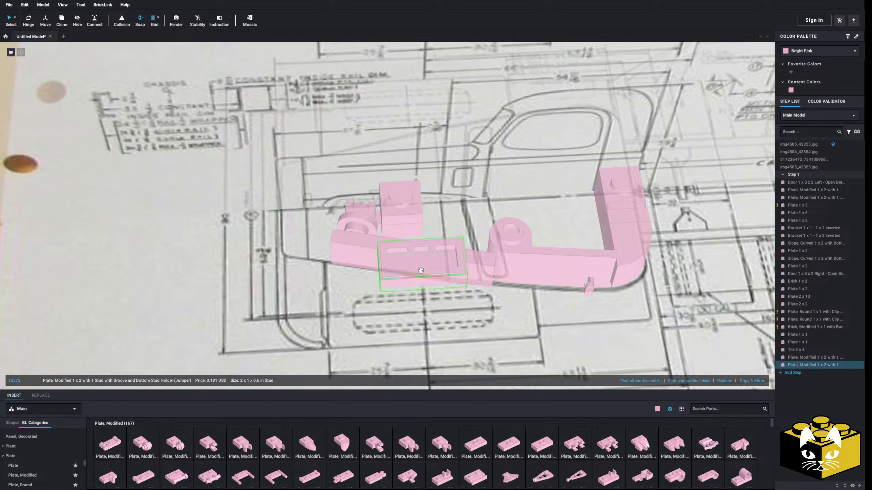
click(359, 259)
click(374, 253)
drag(386, 252, 366, 250)
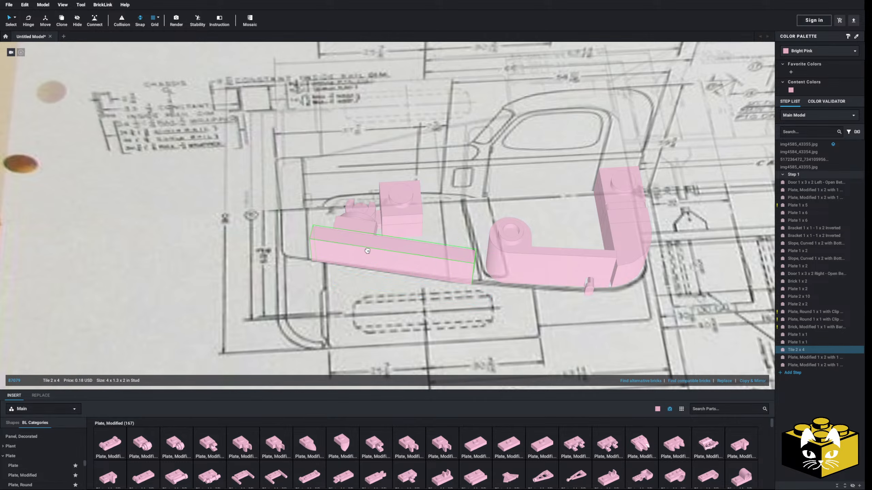
scroll(377, 256, down, 6)
click(155, 268)
mouse_move(155, 268)
right_down()
mouse_move(154, 246)
mouse_move(156, 264)
right_up()
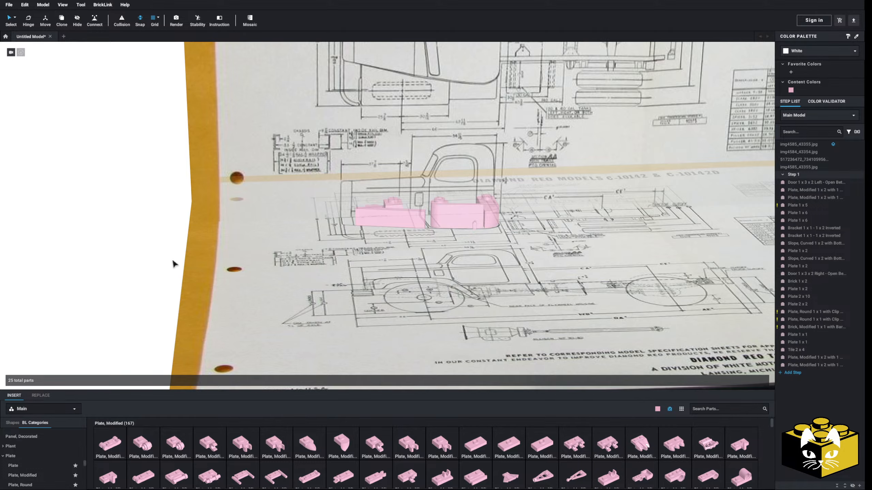
Step: Delete the jumper plate behind the hood tile and the one beneath the clip assembly
scroll(399, 255, up, 6)
right_drag(398, 255, 359, 276)
click(323, 217)
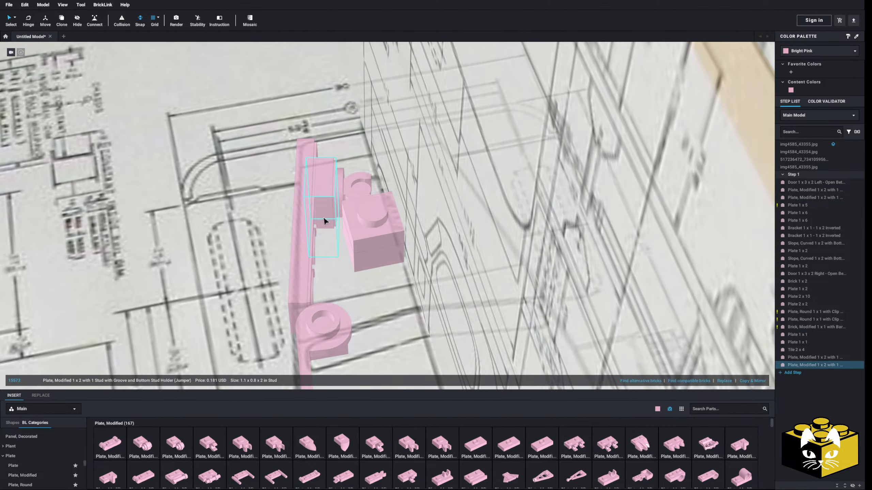
key(Delete)
right_drag(324, 219, 368, 261)
key(Delete)
Step: Select the five clip assembly parts and reseat the group directly on the base plate behind the hood tile
ctrl+click(370, 230)
ctrl+click(349, 227)
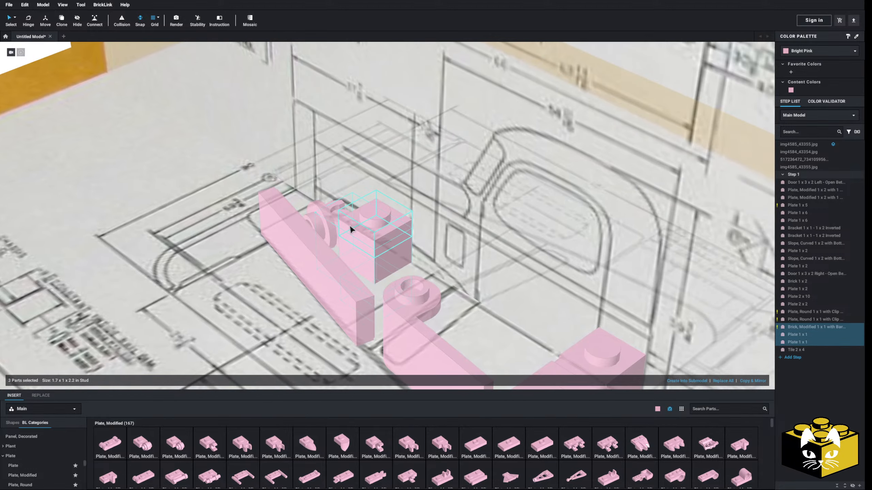
ctrl+click(329, 222)
right_drag(329, 221, 335, 197)
drag(364, 269, 408, 276)
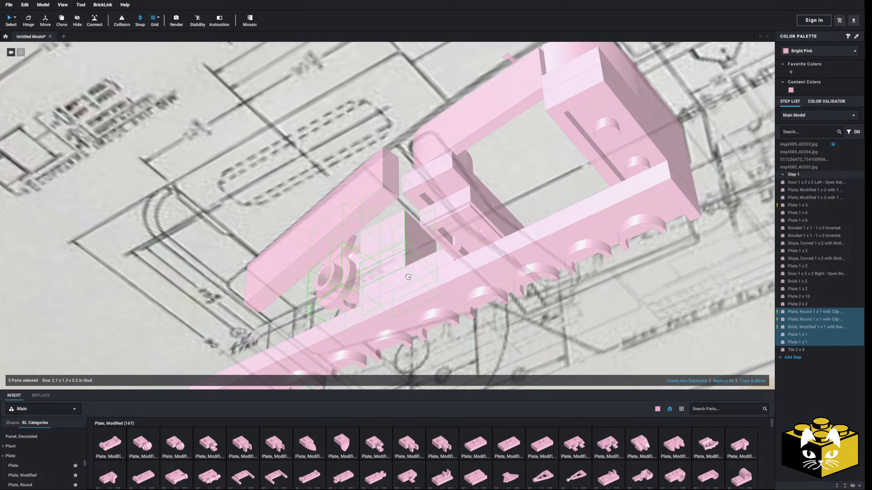
right_drag(402, 268, 410, 295)
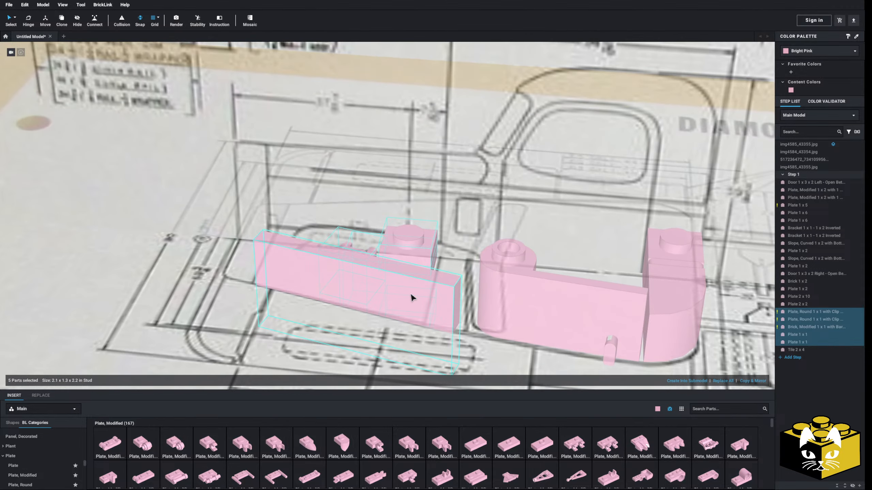
Step: Set the Tile 2 x 4 aside, add a Plate 1 x 2 onto the round clip plates, and mount the tile on it
scroll(410, 295, down, 5)
click(126, 234)
scroll(316, 258, up, 3)
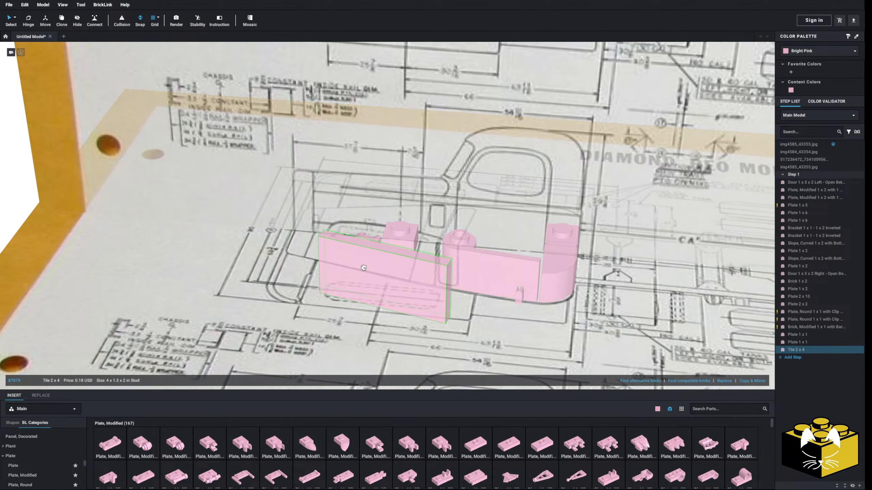
drag(359, 263, 313, 298)
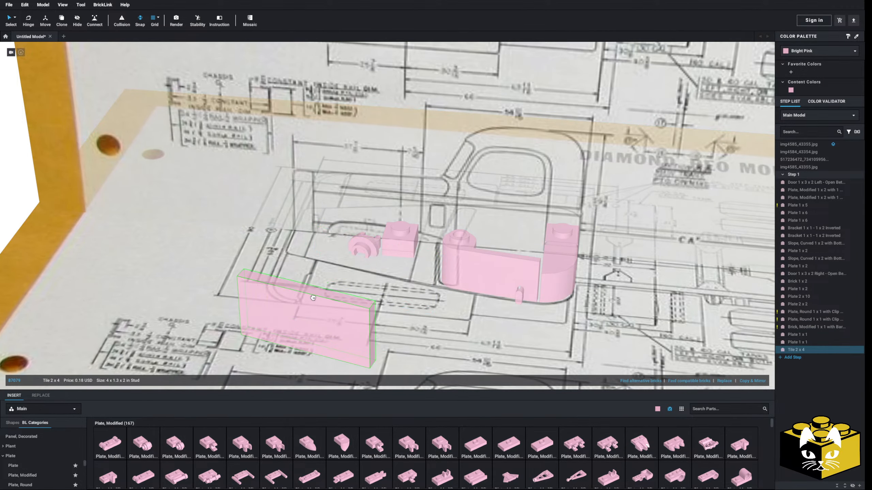
click(18, 467)
click(143, 444)
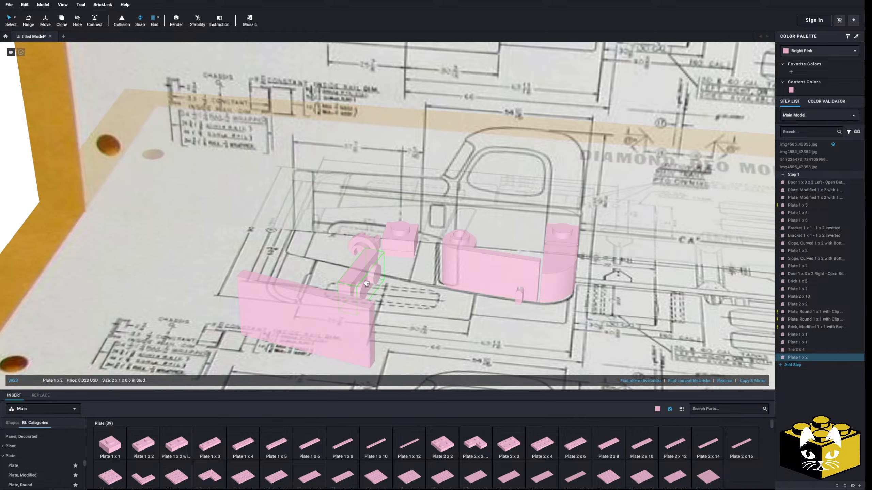
drag(306, 316, 375, 277)
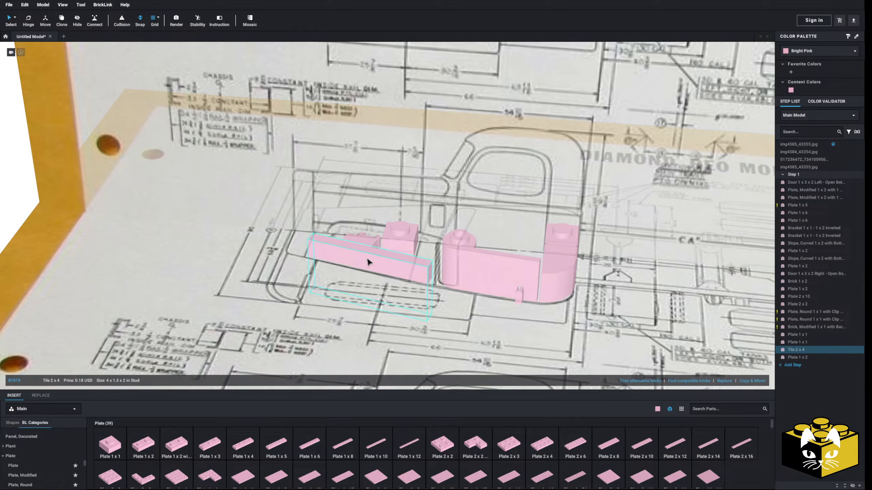
Step: Examine how the hood tile and clip assembly line up with the blueprint's hood line and the cab corner
scroll(366, 259, down, 8)
click(184, 270)
right_drag(184, 269, 181, 257)
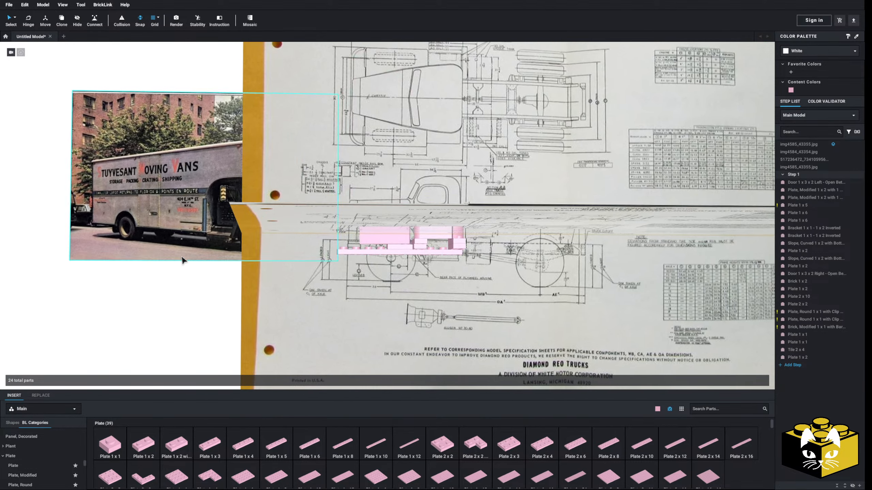
scroll(333, 279, up, 6)
right_drag(333, 280, 290, 282)
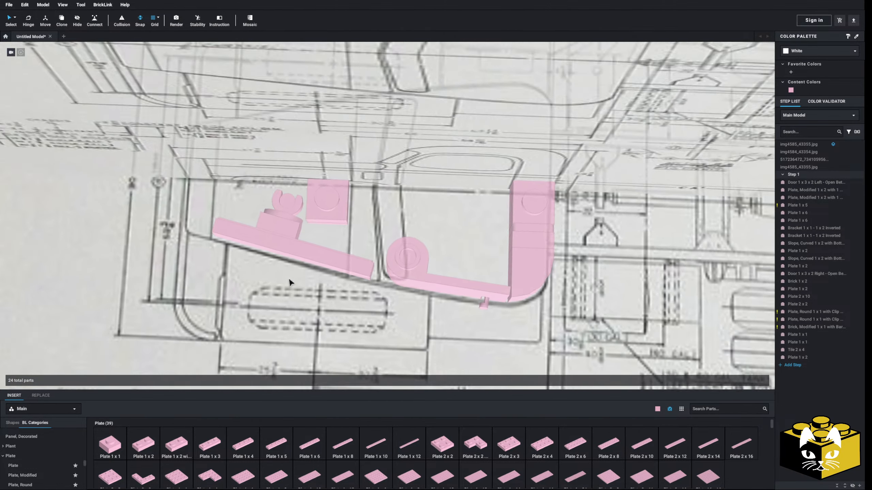
middle_drag(290, 282, 264, 260)
scroll(265, 261, up, 4)
right_drag(265, 261, 268, 263)
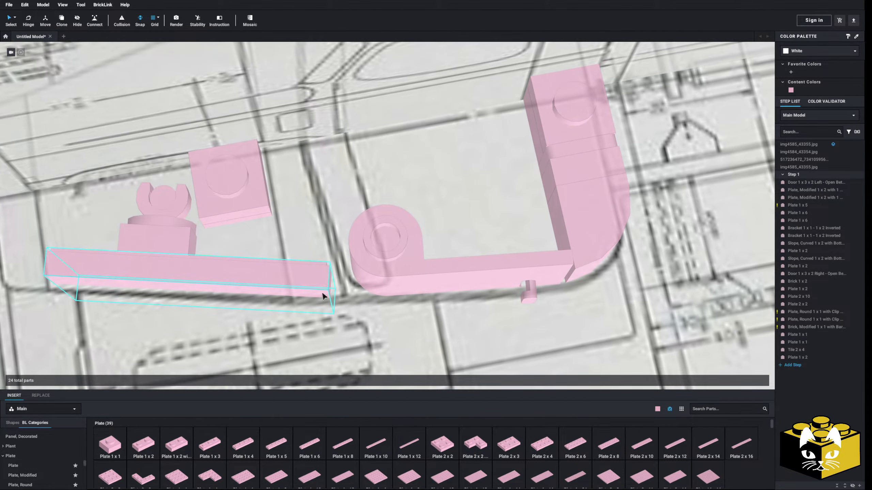
mouse_move(276, 231)
middle_down()
mouse_move(292, 239)
mouse_move(280, 240)
middle_up()
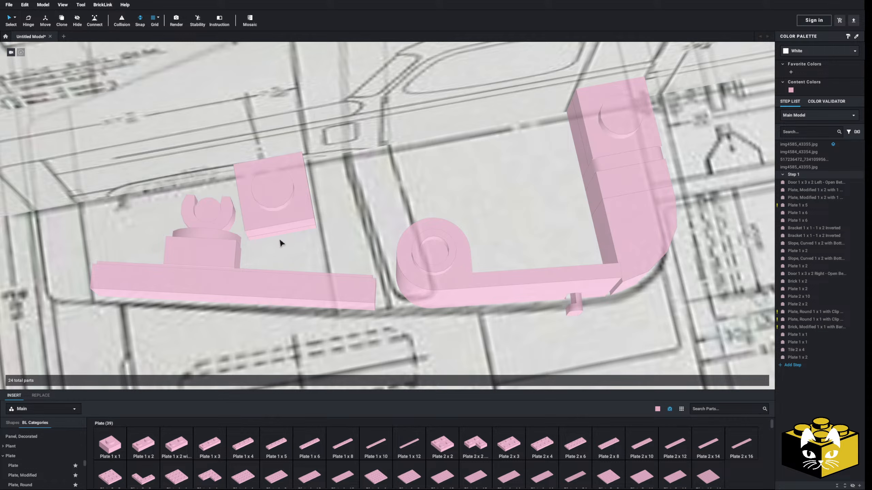
mouse_move(280, 240)
right_down()
mouse_move(281, 223)
mouse_move(282, 240)
right_up()
middle_drag(302, 251, 338, 276)
right_drag(338, 276, 338, 272)
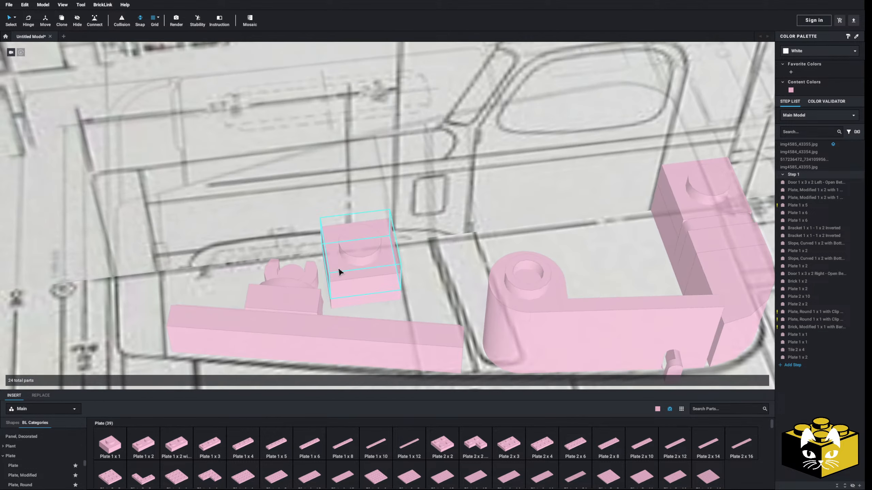
Step: Add a Brick, Modified 1 x 1 x 1 2/3 with Studs on Side next to the clip assembly, toward the cab
scroll(58, 455, up, 5)
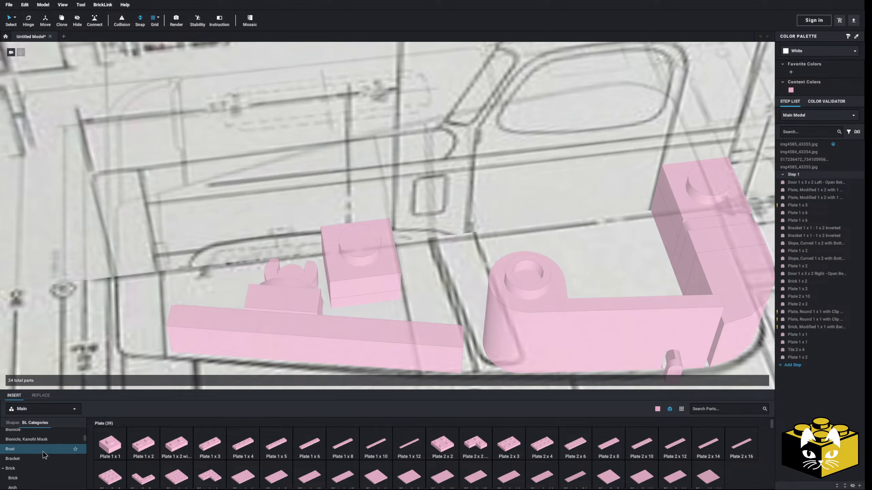
click(34, 469)
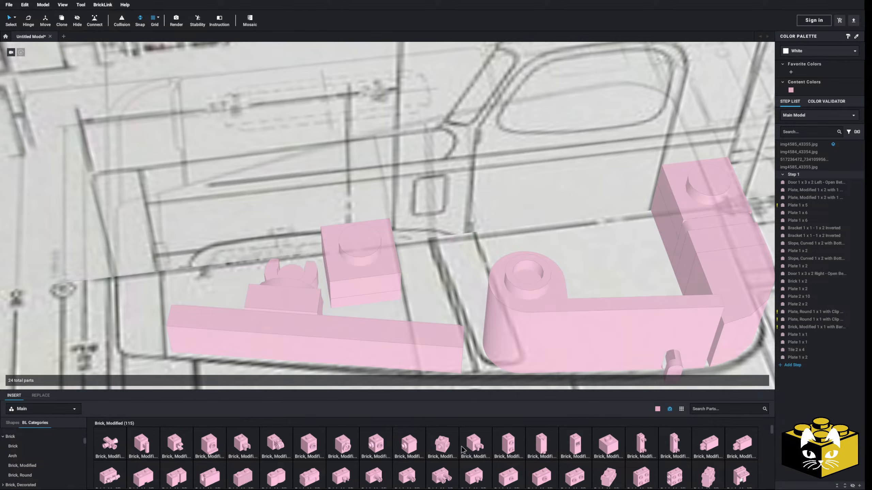
drag(453, 346, 437, 283)
scroll(454, 267, down, 3)
right_drag(453, 267, 400, 253)
scroll(399, 253, up, 3)
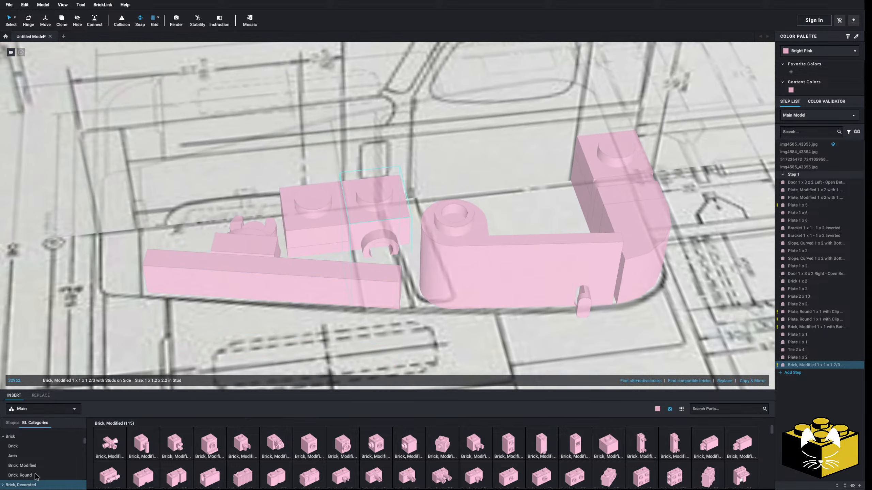
Step: Open the Panel part category
scroll(17, 455, up, 1)
scroll(17, 455, down, 10)
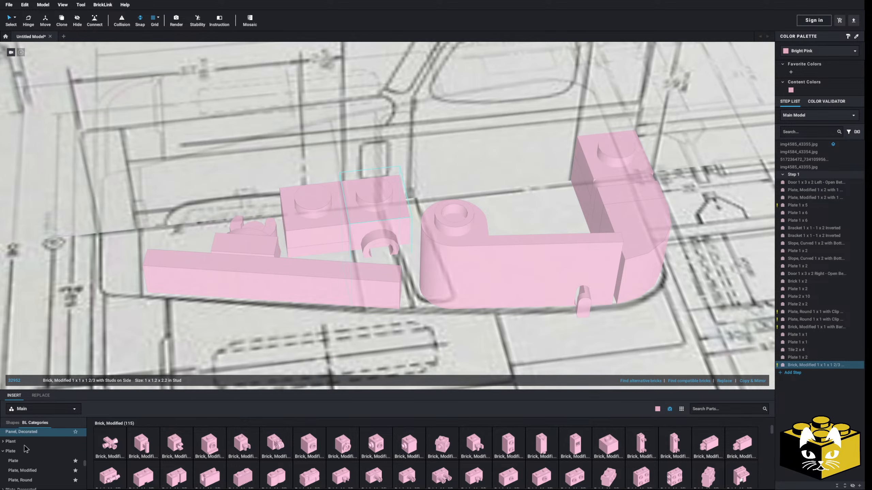
scroll(34, 455, up, 3)
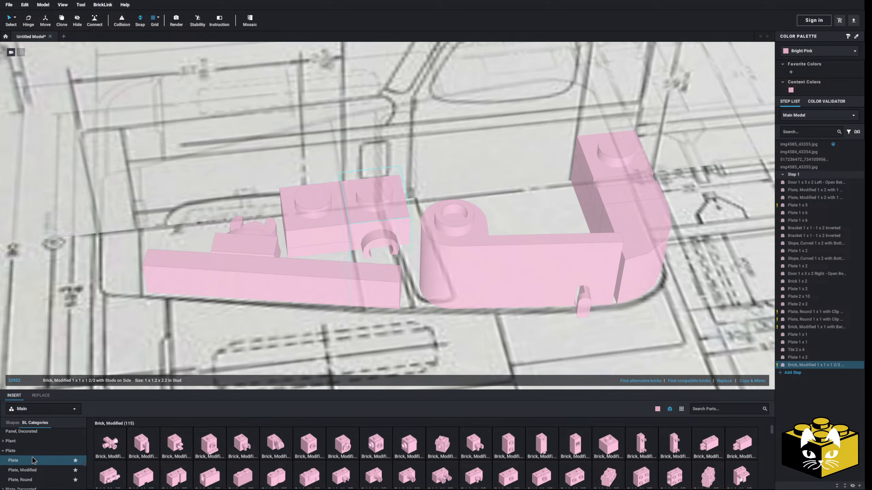
click(48, 441)
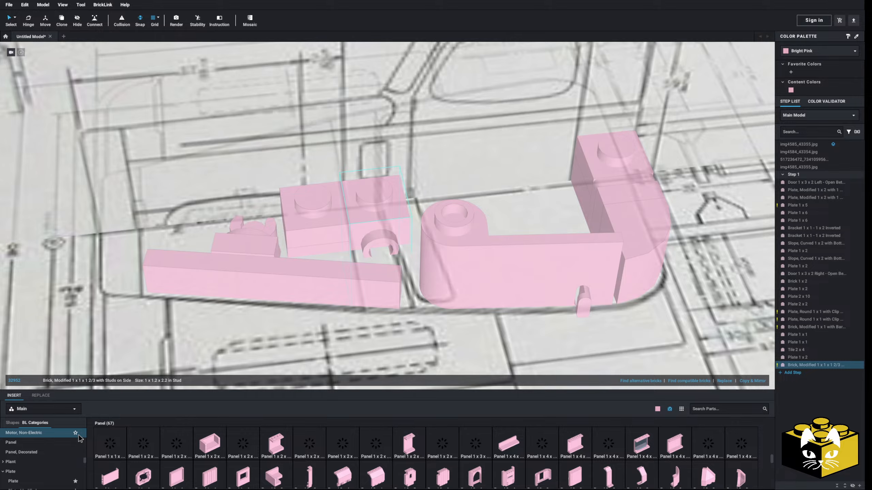
Step: Inspect the gap between the hood side and the cab pillar against the blueprints from several angles
scroll(237, 320, down, 10)
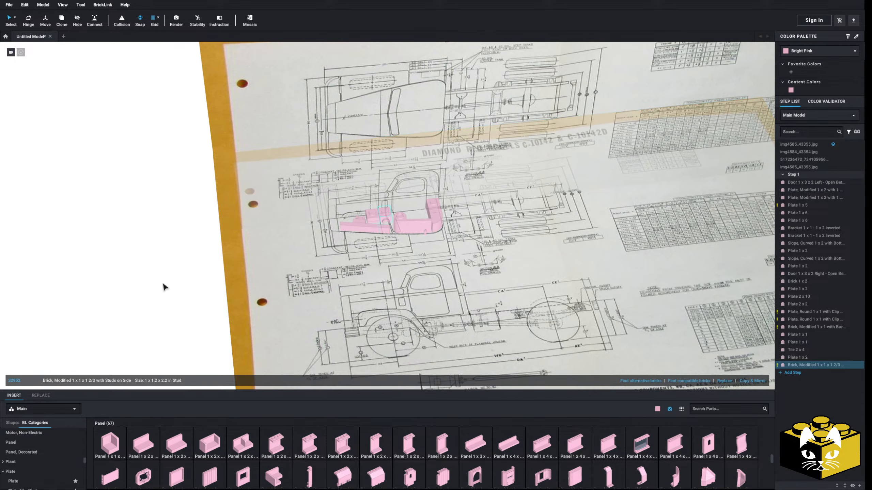
right_click(272, 259)
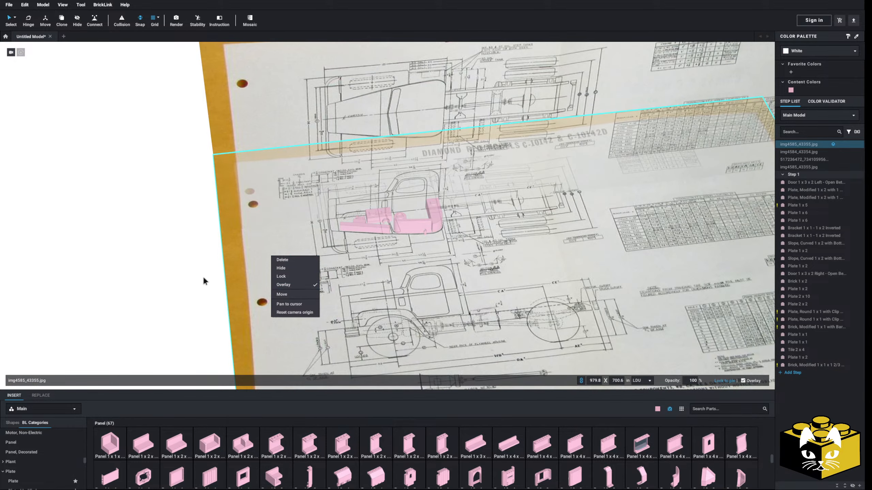
click(142, 267)
scroll(293, 314, up, 5)
right_drag(293, 316, 315, 263)
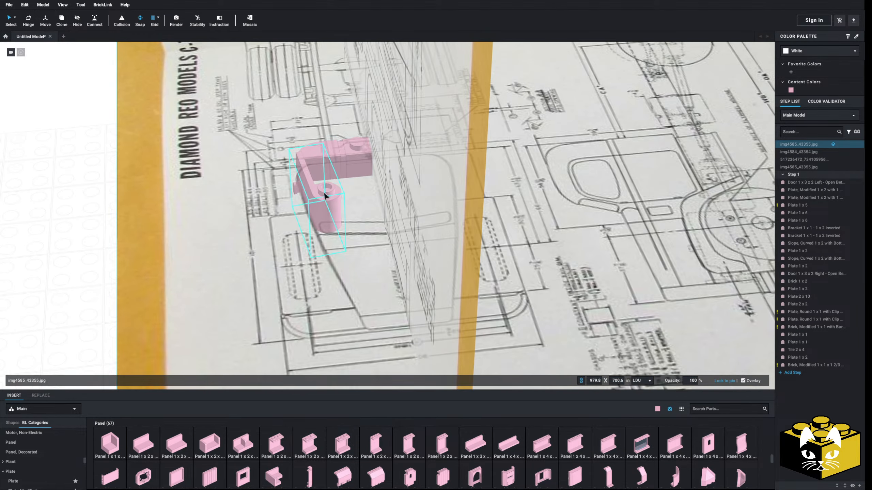
right_drag(324, 196, 190, 297)
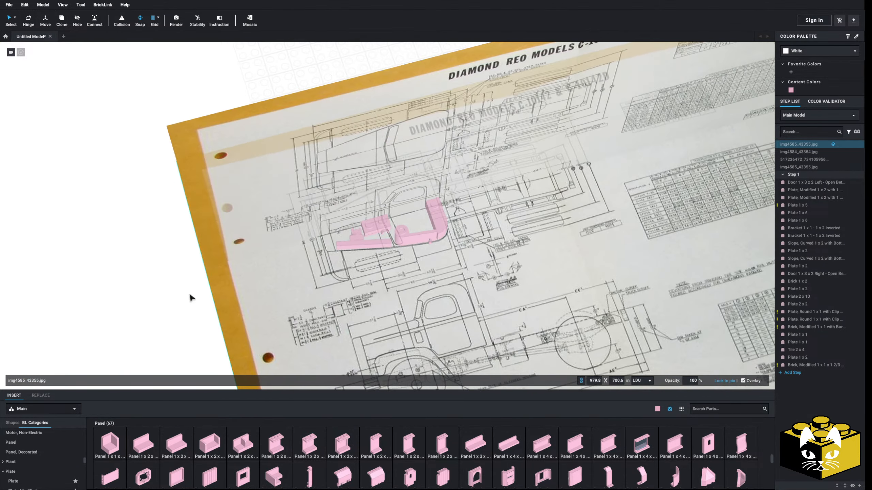
scroll(276, 309, up, 5)
scroll(347, 274, down, 6)
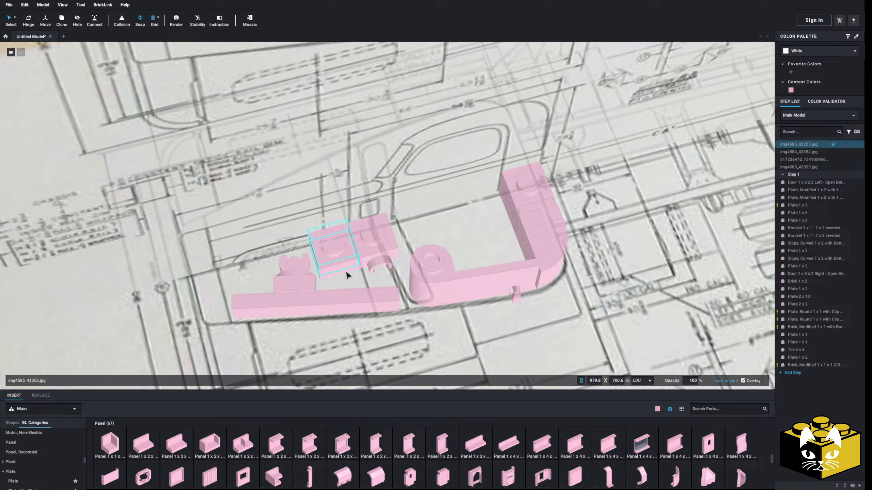
click(143, 277)
Step: Replace the brick with studs on its side with a Panel 1 x 2 x 1 with Rounded Corners between hood and cab pillar
scroll(366, 274, up, 3)
scroll(367, 278, up, 3)
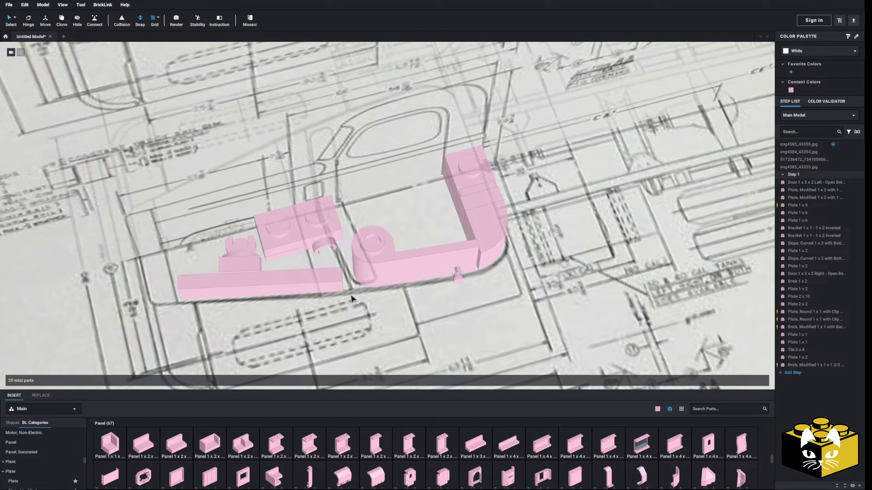
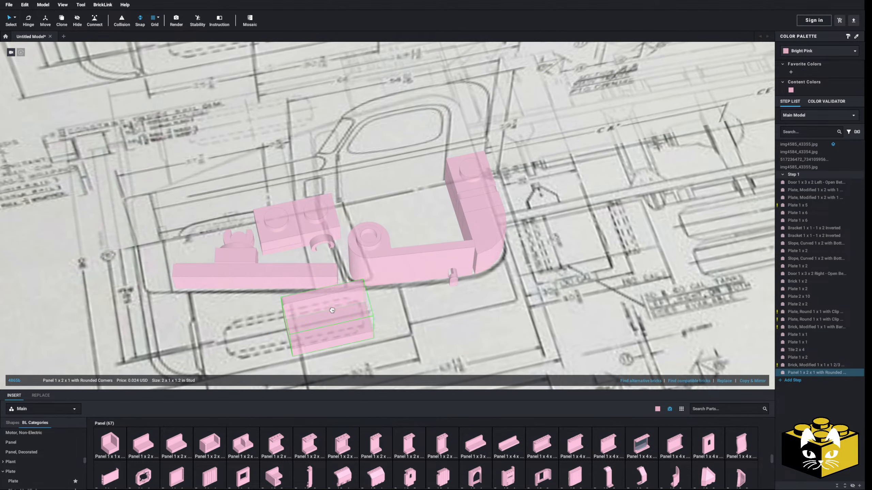
click(341, 304)
right_drag(341, 305, 335, 238)
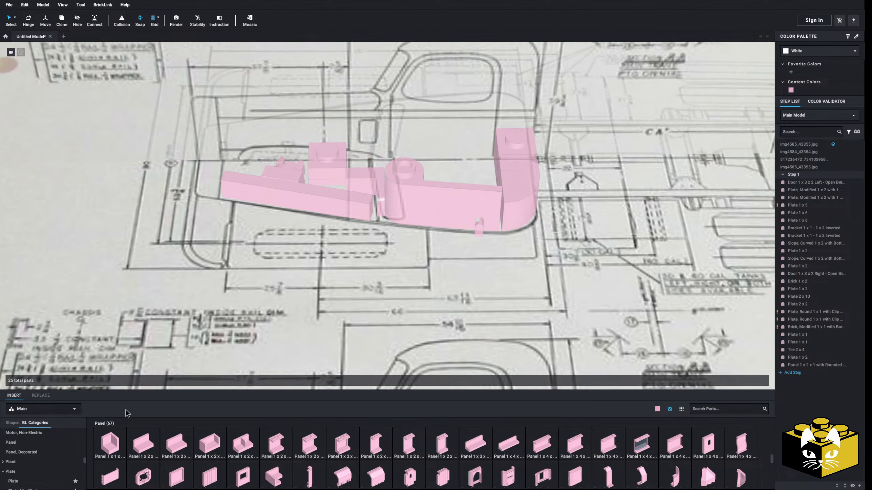
Step: Add a Bracket 1 x 1 - 1 x 2 Inverted and reposition the rounded-corner panel between the hood tile and the cab pillar
scroll(48, 446, down, 2)
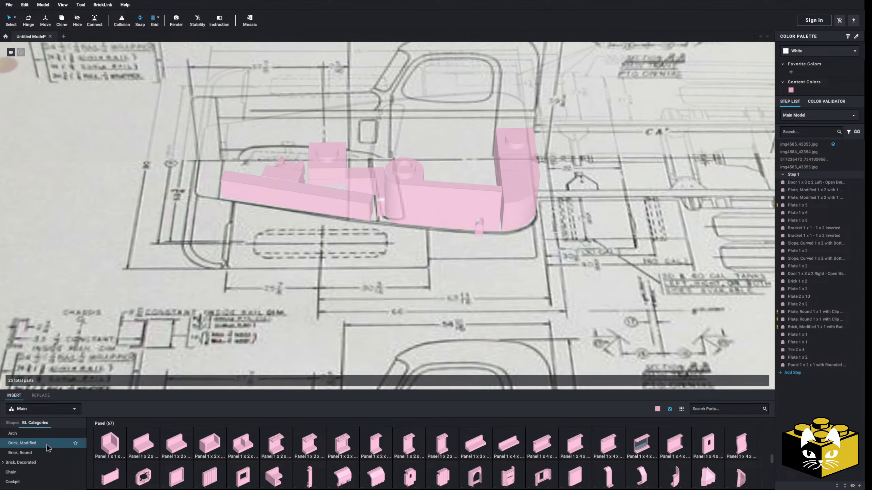
click(34, 444)
right_drag(304, 248, 333, 219)
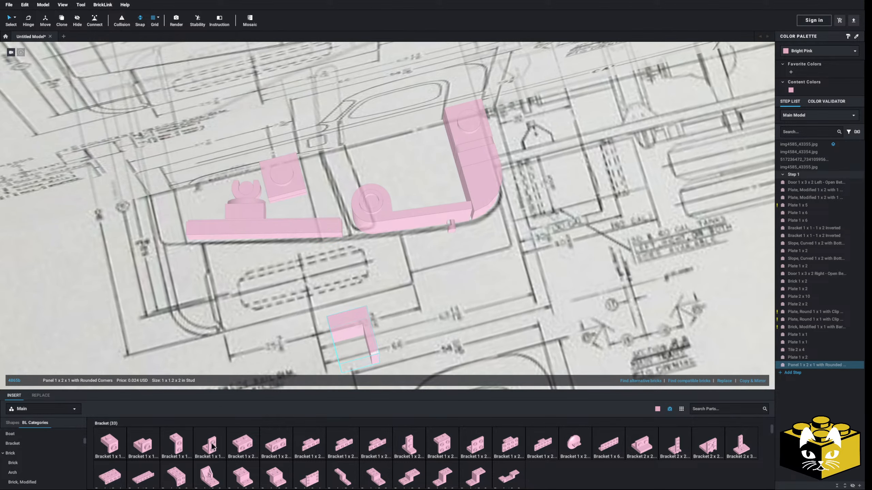
drag(347, 330, 339, 191)
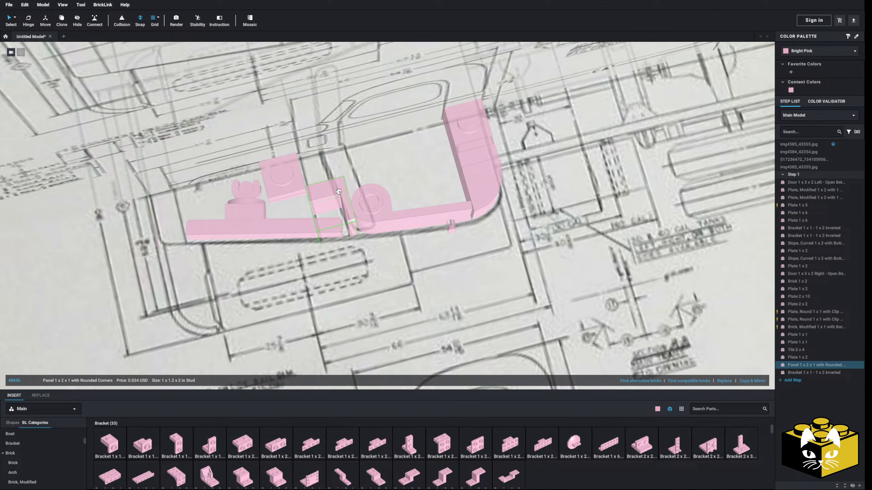
right_drag(328, 213, 307, 301)
Step: Replace the Plate 1 x 2 behind the hood tile with a Plate 2 x 2
click(308, 302)
key(Delete)
scroll(38, 453, up, 5)
click(11, 452)
click(442, 445)
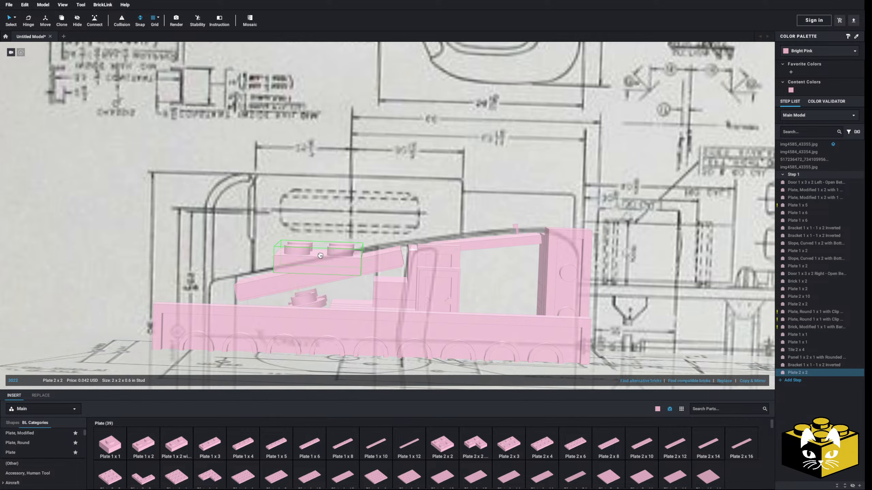
click(321, 261)
click(322, 260)
right_drag(321, 261, 329, 287)
scroll(329, 270, up, 3)
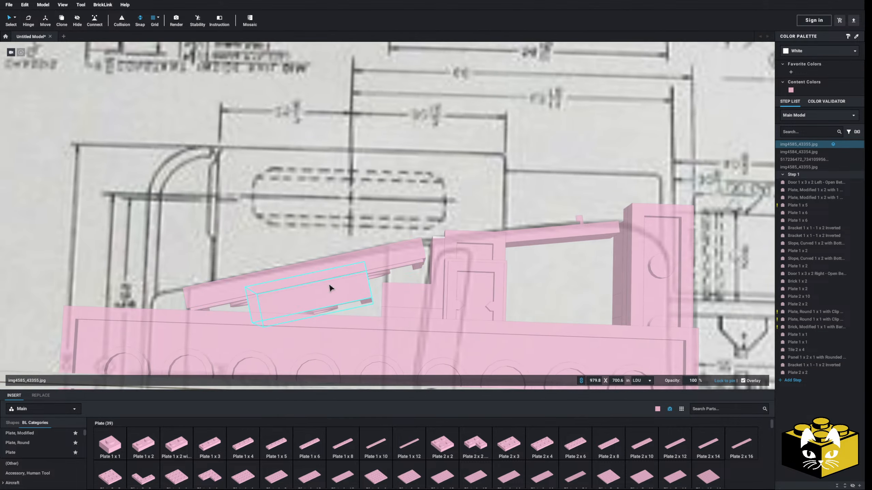
Step: Delete the Plate 2 x 2 behind the hood tile and put a Plate 1 x 2 there instead
click(329, 290)
key(Delete)
click(141, 446)
right_drag(295, 261, 257, 299)
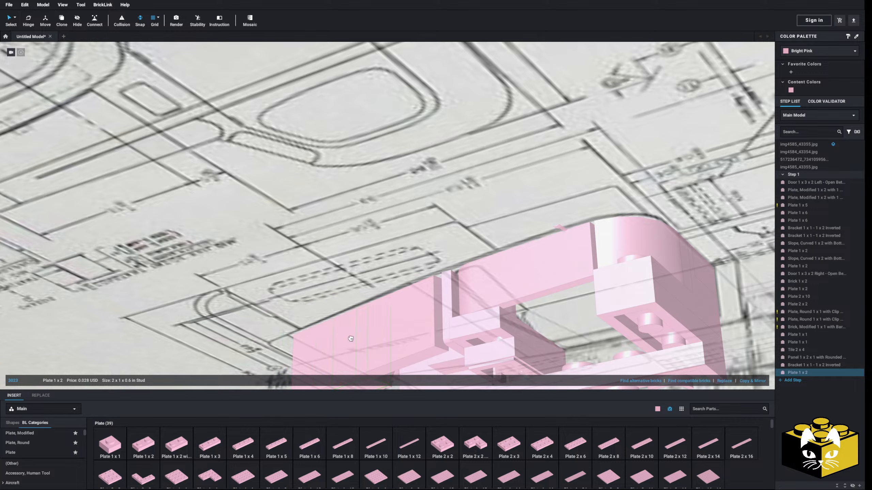
middle_drag(352, 339, 347, 286)
click(368, 290)
click(368, 290)
Step: Try a Plate, Round 1 x 1 with Bar Handle on Short Stem in the gap behind the hood tile, and delete it
scroll(360, 279, up, 3)
right_drag(368, 290, 356, 251)
click(36, 444)
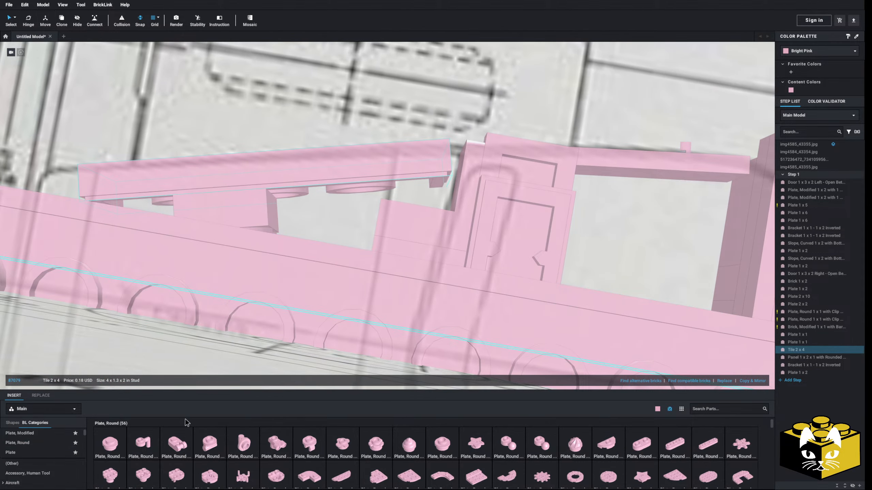
click(243, 444)
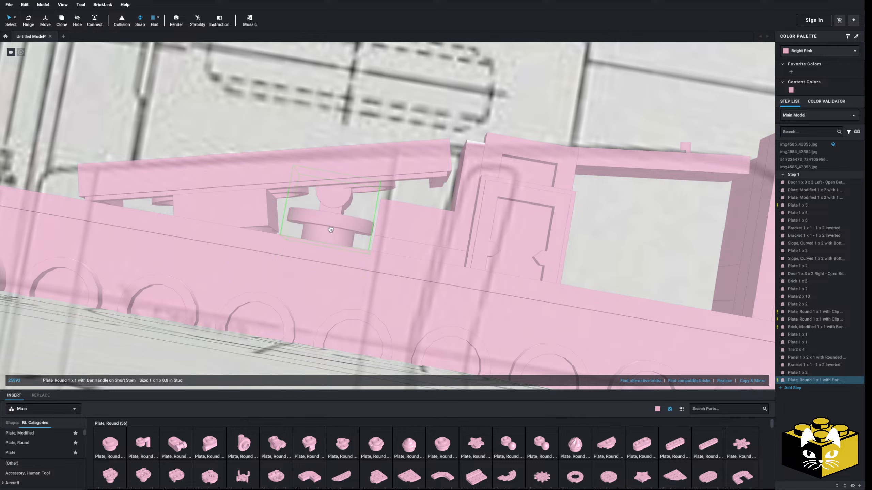
key(Up)
key(Up)
click(323, 201)
right_drag(324, 202, 317, 204)
key(Delete)
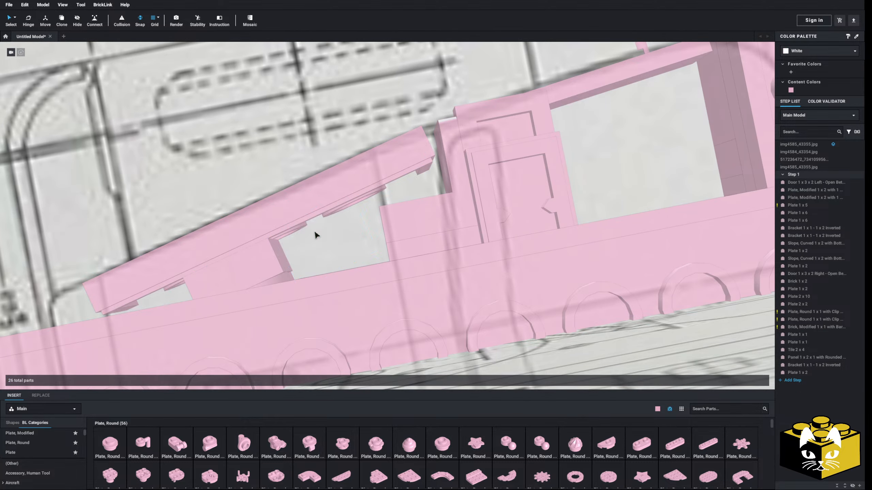
Step: Try a rotated Plate, Round 1 x 1 with Bar Handle on Long Stem in the gap behind the hood tile, and delete it
key(Up)
key(Up)
key(Up)
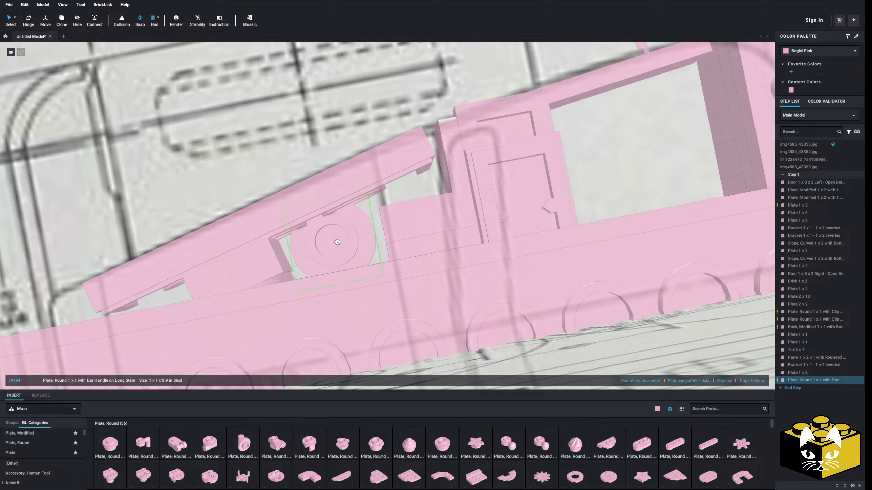
click(320, 222)
right_drag(321, 223, 322, 232)
key(Delete)
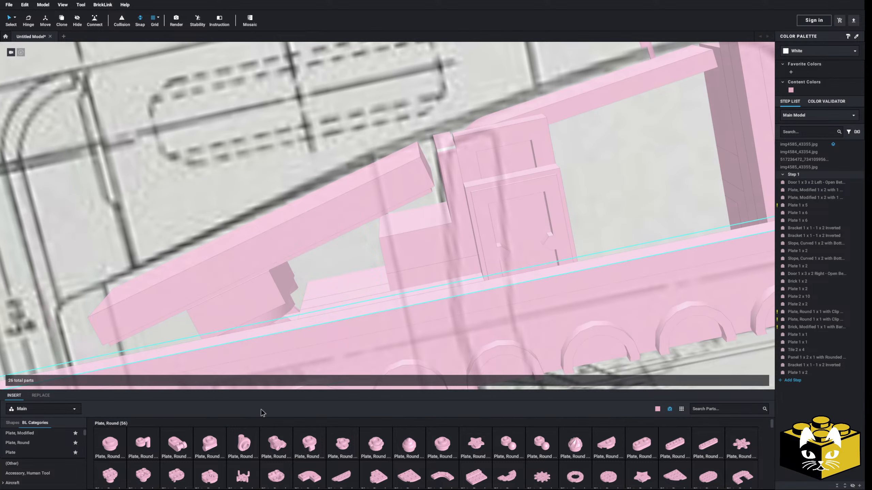
Step: Try a Plate, Round 1 x 1 with Clip on Bottom against the inner face of the hood tile, and delete it
click(317, 445)
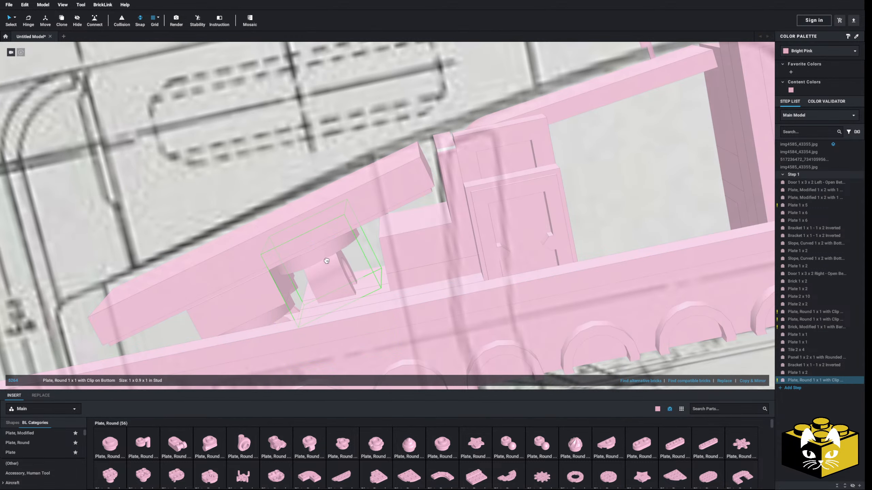
click(325, 260)
key(Delete)
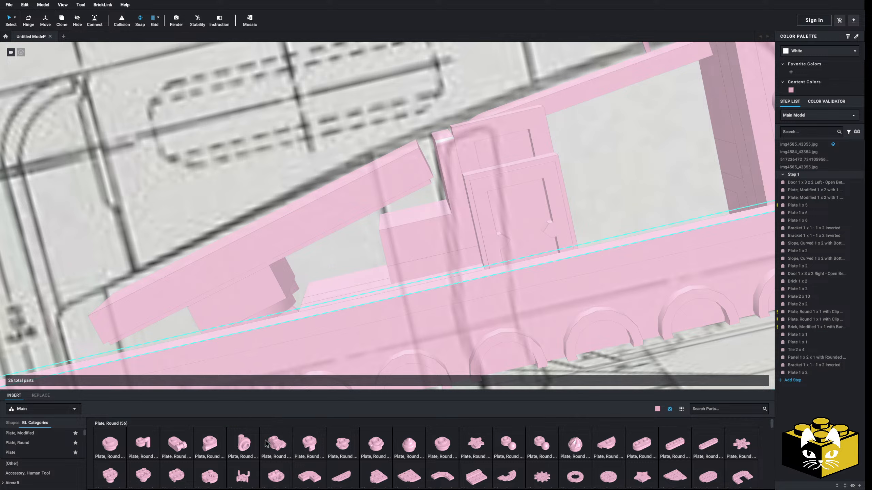
Step: Test the Long Stem bar-handle round plate once more in several rotations behind the hood tile, and remove it
click(343, 268)
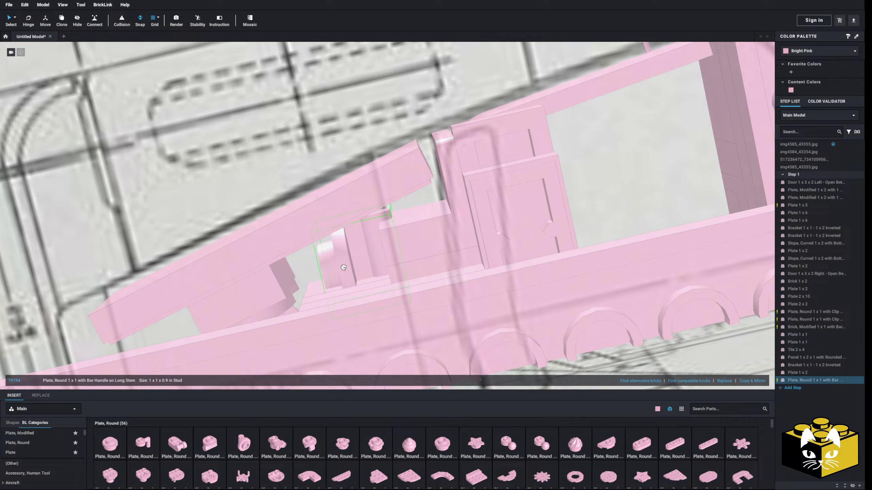
key(Up)
key(Up)
key(Up)
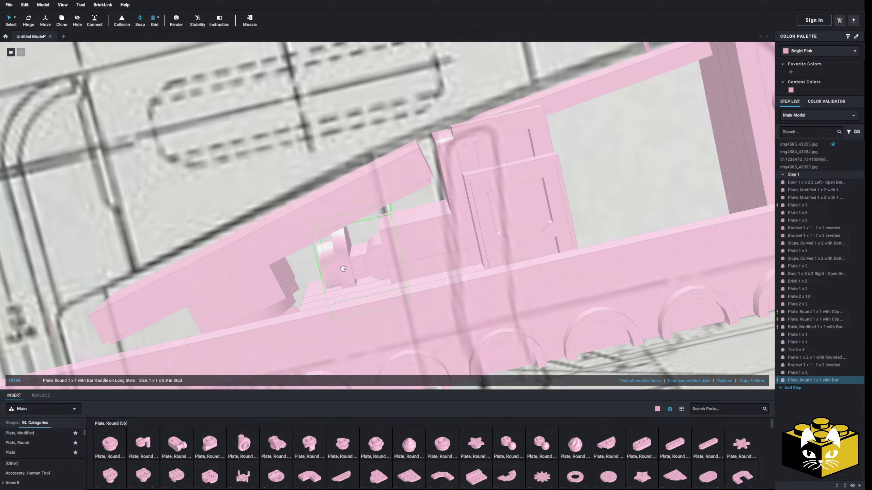
key(Right)
key(Right)
key(Right)
right_drag(321, 252, 321, 243)
key(Delete)
Step: Place two Plate, Round 1 x 1 with Bar Handle on Short Stem parts behind the hood tile
click(243, 445)
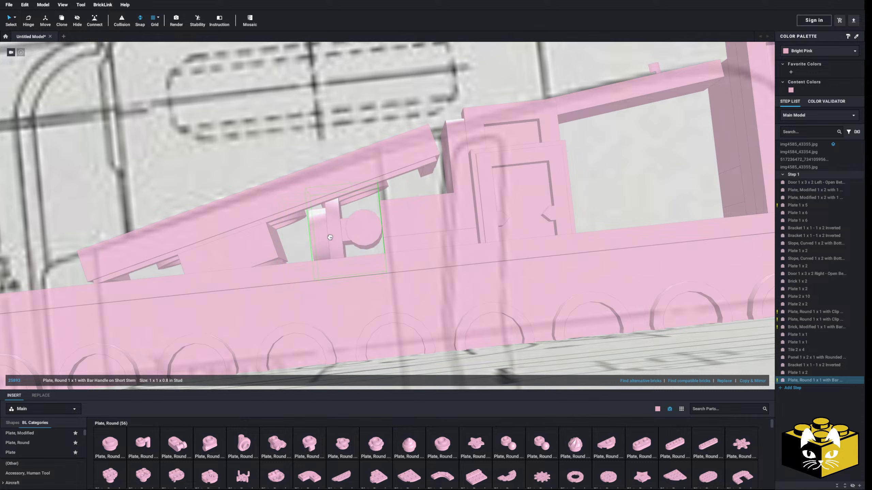
click(321, 218)
mouse_move(321, 218)
right_down()
mouse_move(313, 219)
mouse_move(315, 233)
right_up()
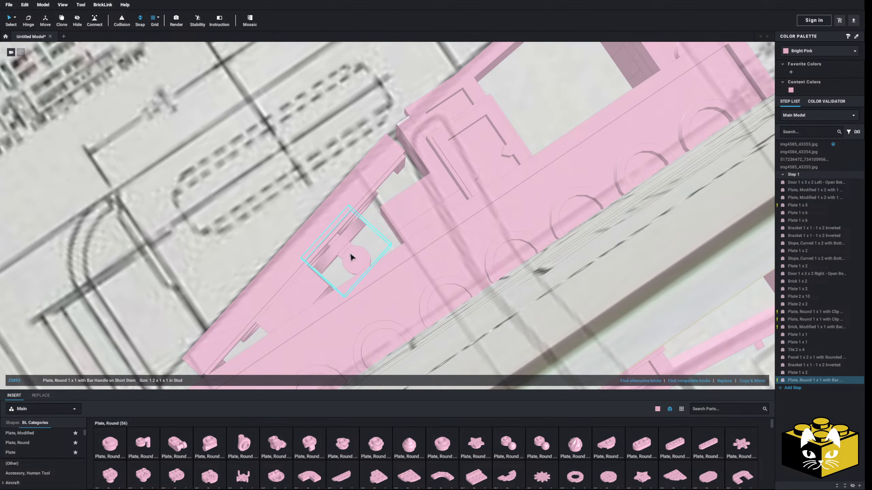
click(364, 272)
Step: Hide the two blueprint images that overlap the truck model
scroll(347, 261, down, 6)
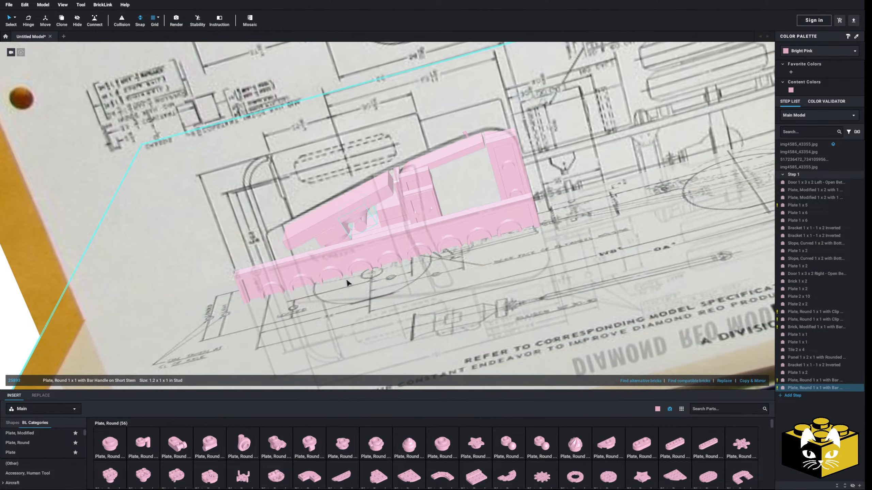
right_drag(346, 281, 356, 319)
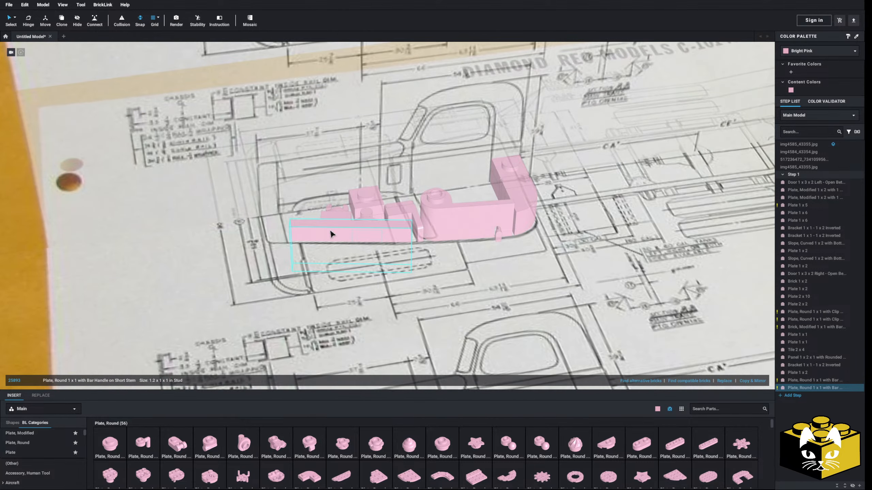
scroll(329, 234, down, 6)
click(159, 285)
mouse_move(160, 285)
right_down()
mouse_move(158, 267)
mouse_move(164, 271)
right_up()
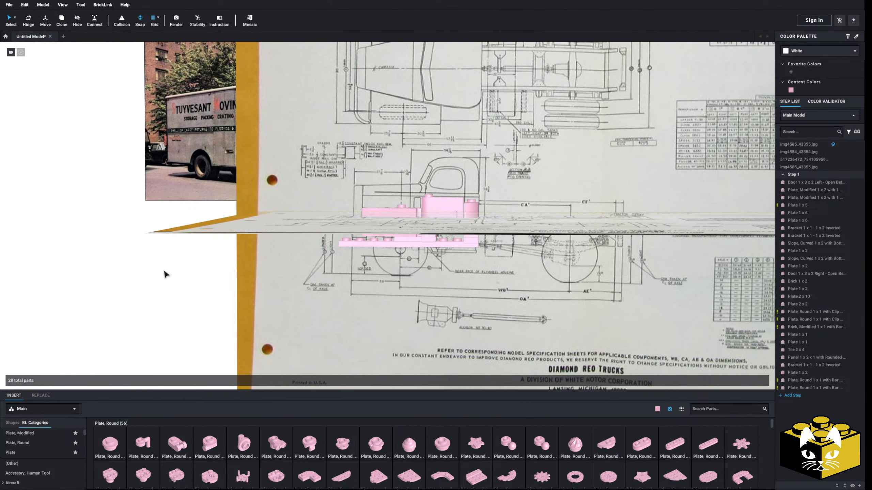
scroll(377, 248, up, 10)
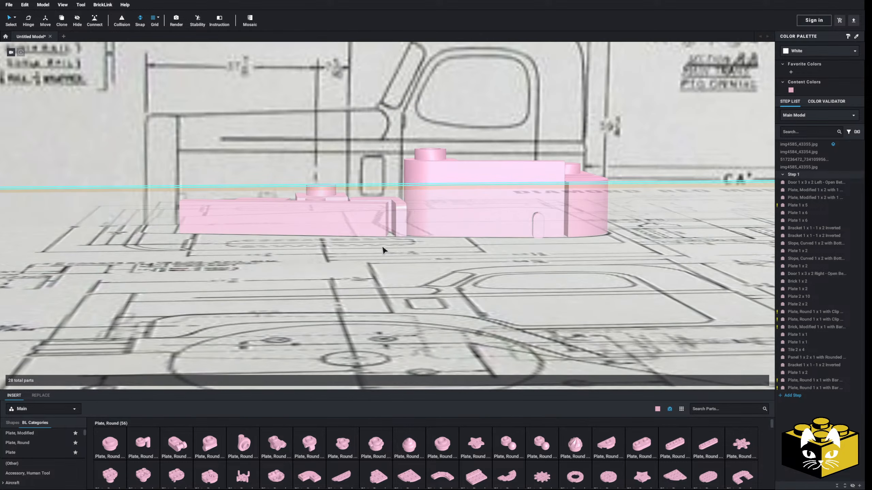
right_drag(383, 250, 411, 258)
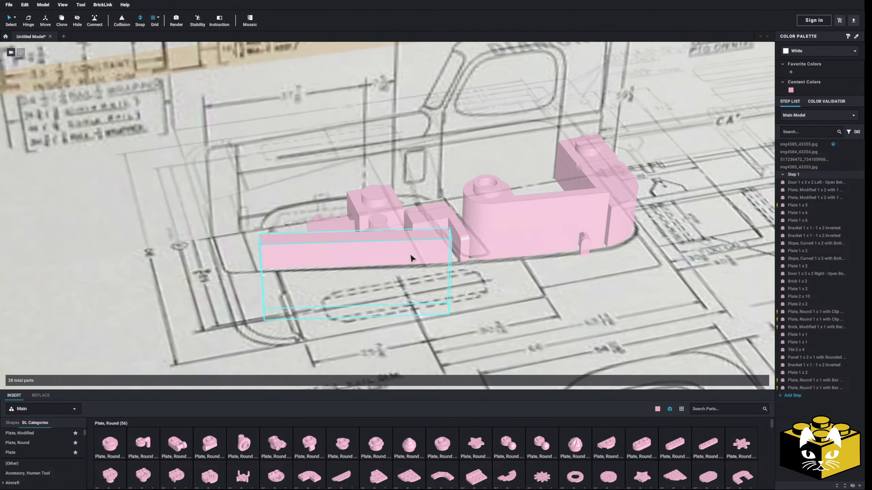
scroll(411, 255, down, 8)
right_click(229, 249)
click(238, 262)
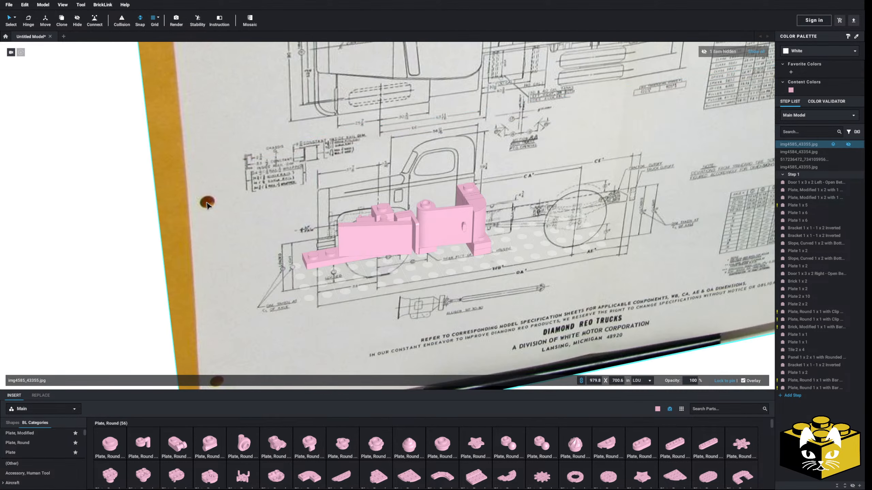
right_click(207, 205)
click(217, 219)
Step: Move the moving-van photo and the chassis-diagram picture away from the building grid
scroll(311, 262, up, 5)
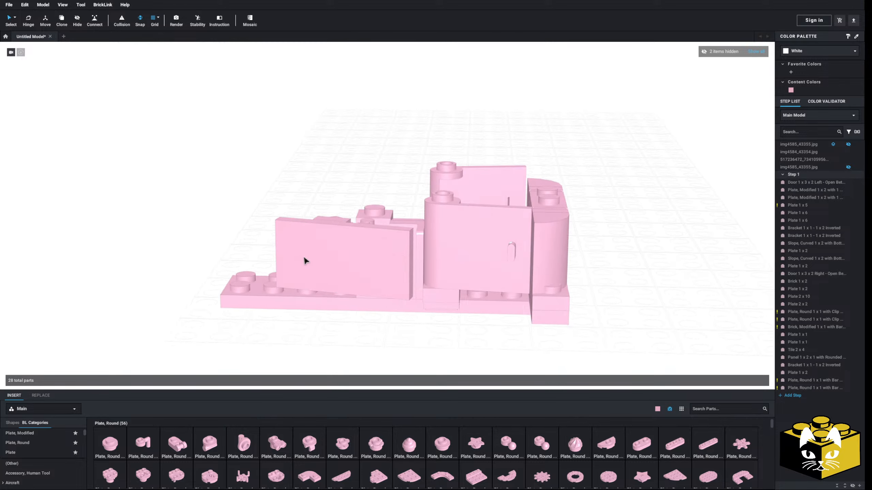
right_drag(304, 257, 306, 269)
scroll(306, 254, down, 8)
middle_drag(305, 218, 366, 339)
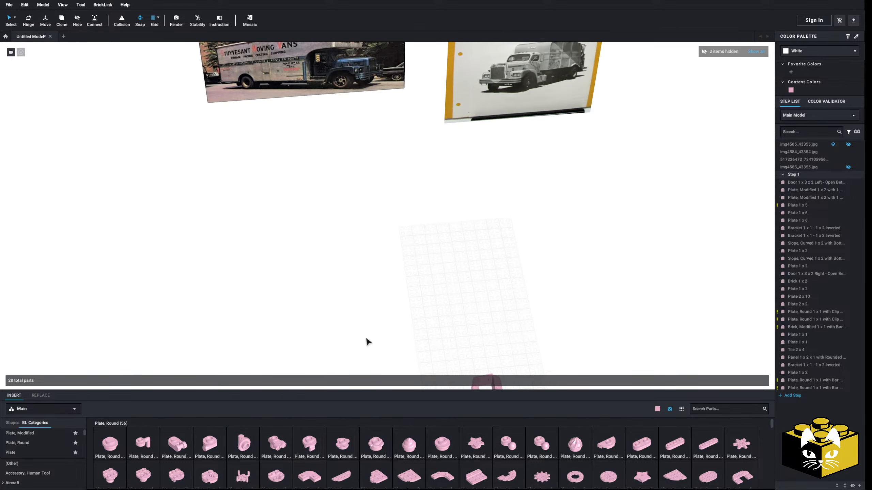
scroll(366, 338, down, 5)
drag(338, 121, 105, 245)
drag(470, 119, 179, 217)
click(412, 304)
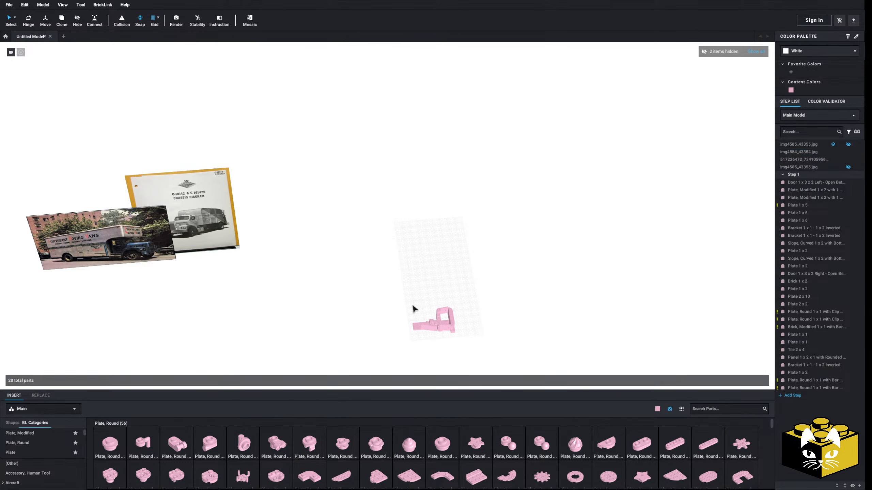
Step: Select the parts of the hood side assembly and move them together away from the chassis plate
middle_drag(375, 287, 358, 261)
scroll(319, 272, up, 6)
right_drag(319, 271, 300, 225)
scroll(300, 230, up, 3)
middle_drag(299, 237, 266, 234)
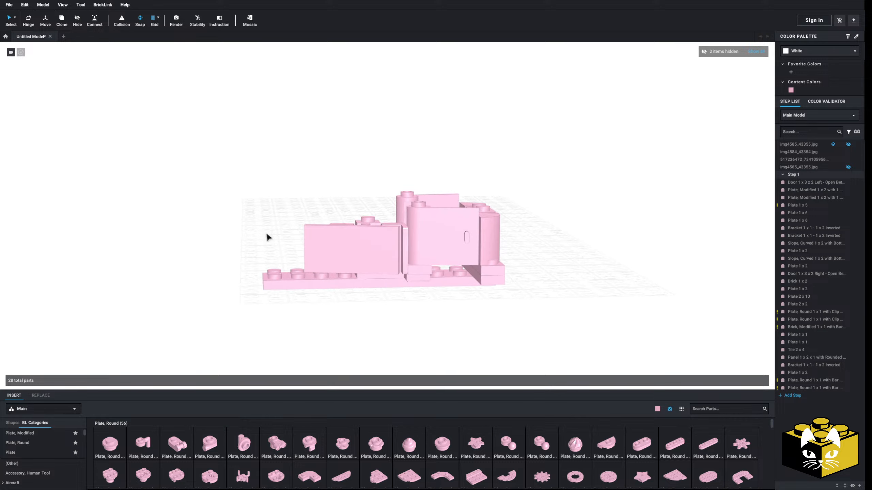
right_drag(268, 237, 288, 220)
drag(288, 205, 381, 248)
right_drag(392, 253, 398, 268)
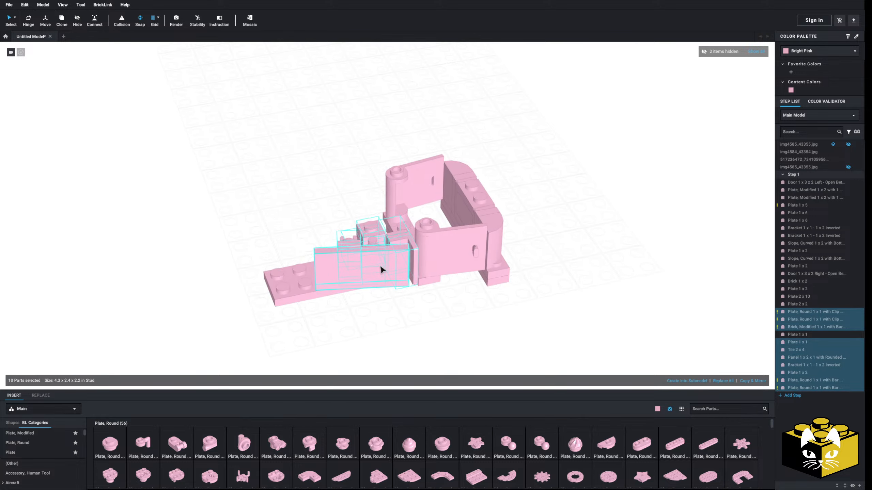
drag(380, 266, 132, 269)
click(206, 257)
Step: Move the leftover Plate 1 x 1 over to the detached hood side and delete the surplus Plate 1 x 1
drag(375, 259, 345, 253)
right_drag(345, 253, 343, 220)
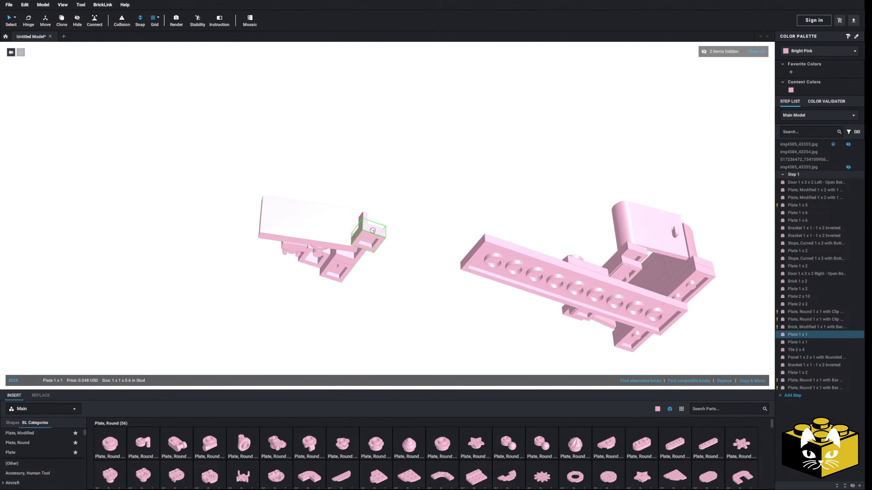
drag(369, 226, 309, 254)
right_drag(329, 225, 367, 265)
click(338, 267)
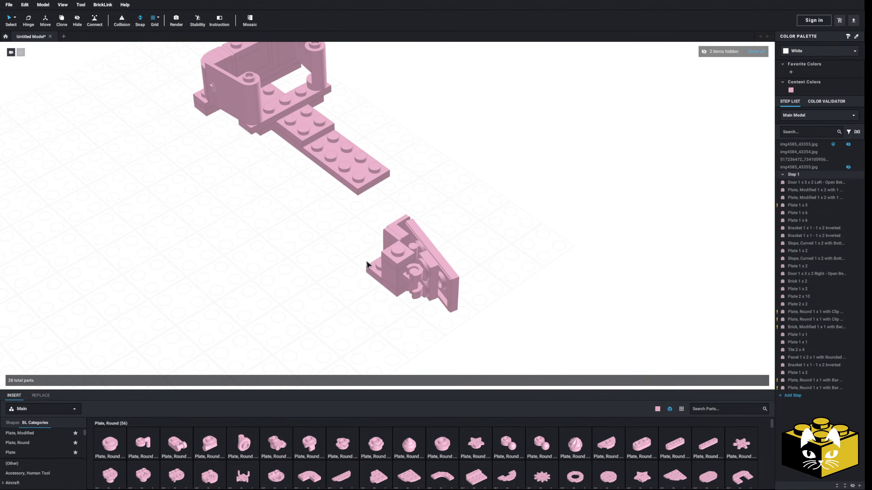
Step: Select the whole detached hood side and create a mirrored copy for the opposite side
right_drag(316, 289, 465, 140)
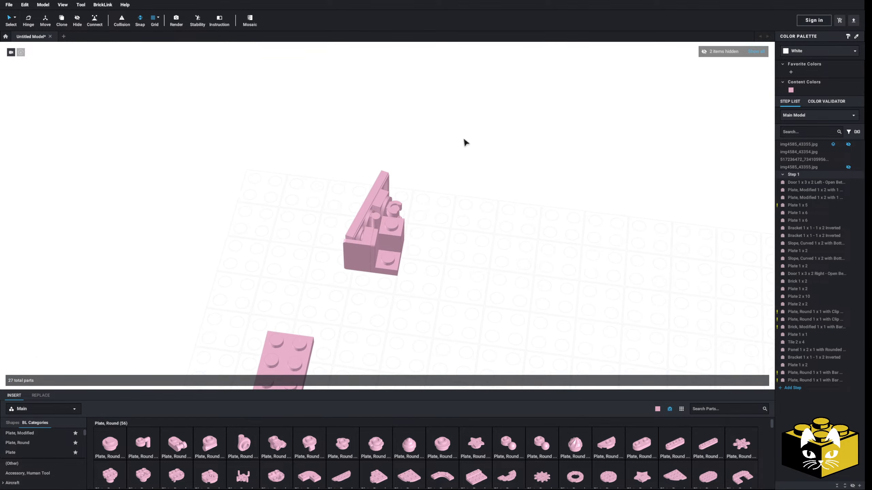
drag(465, 139, 333, 283)
click(752, 380)
right_drag(506, 311, 401, 292)
scroll(343, 307, up, 2)
Step: Stack another Plate 2 x 2 on the existing one on the chassis in front of the cab
click(470, 255)
right_click(294, 209)
click(301, 231)
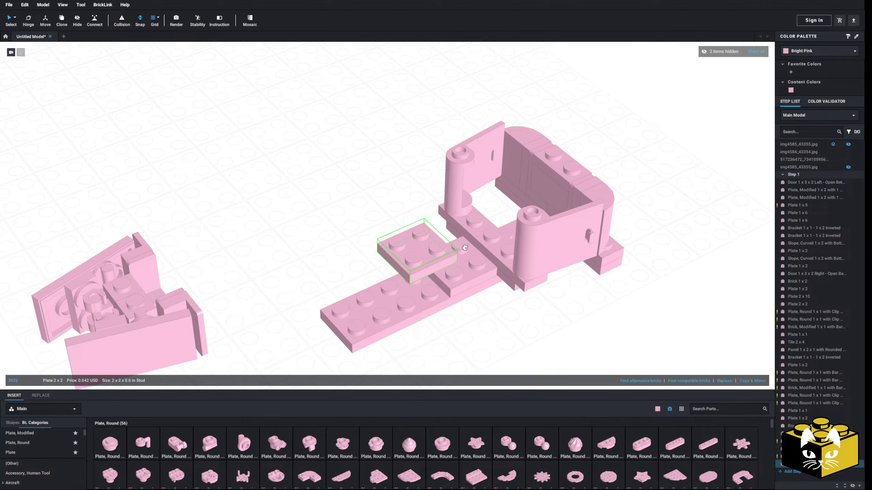
scroll(305, 218, down, 3)
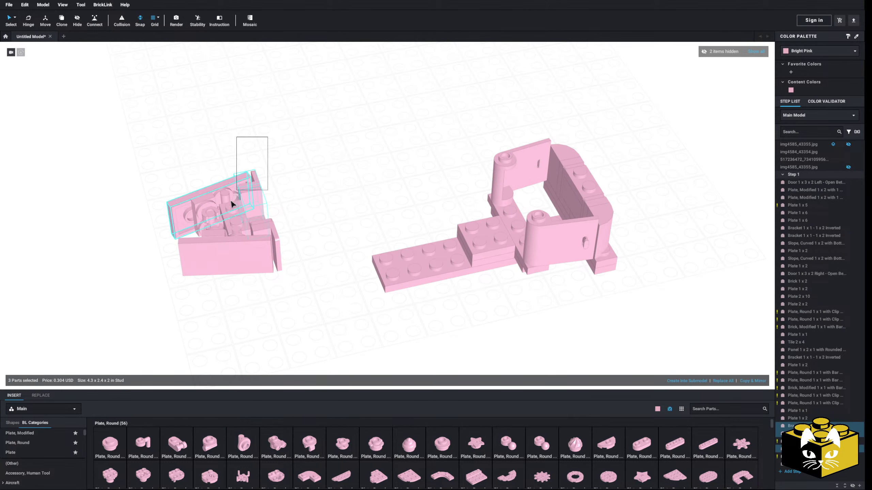
Step: Move both hood sides together back onto the chassis in front of the cab
drag(231, 205, 164, 279)
drag(267, 237, 506, 231)
click(335, 188)
right_drag(334, 191, 237, 240)
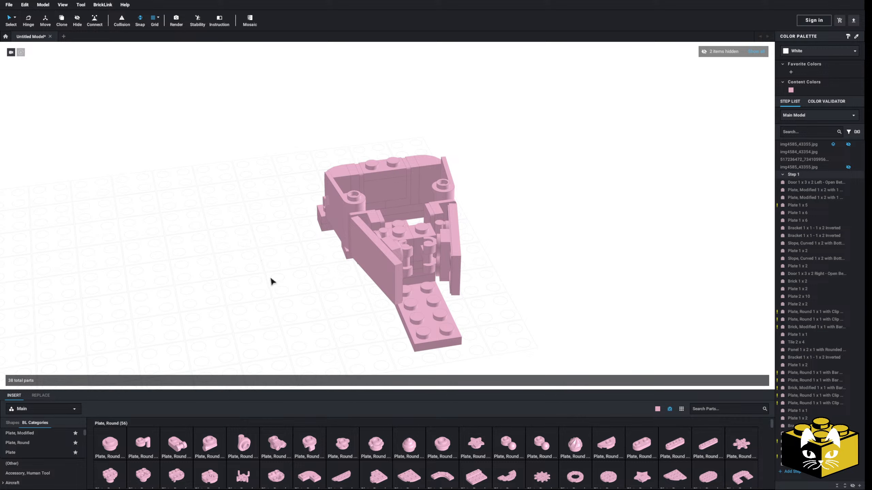
Step: Place a Brick 1 x 2 between the two hood sides, directly in front of the cab opening
right_drag(288, 268, 309, 381)
scroll(380, 371, up, 3)
scroll(27, 451, down, 3)
scroll(27, 451, down, 3)
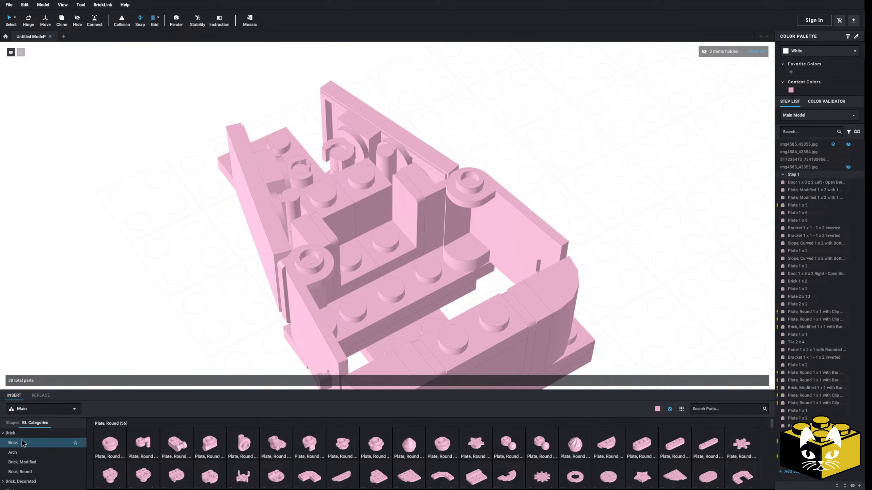
click(22, 443)
click(244, 442)
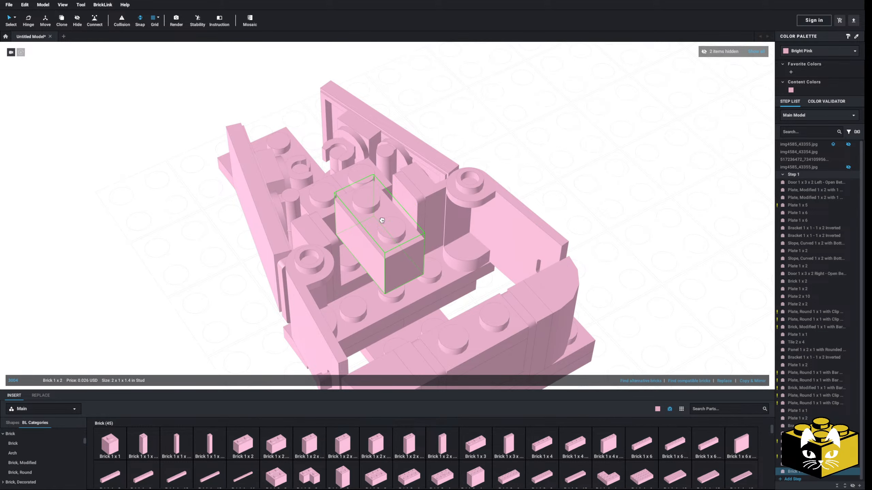
click(323, 234)
Step: Cap the new brick and the neighbouring hood studs with a Plate 2 x 2
scroll(42, 444, down, 5)
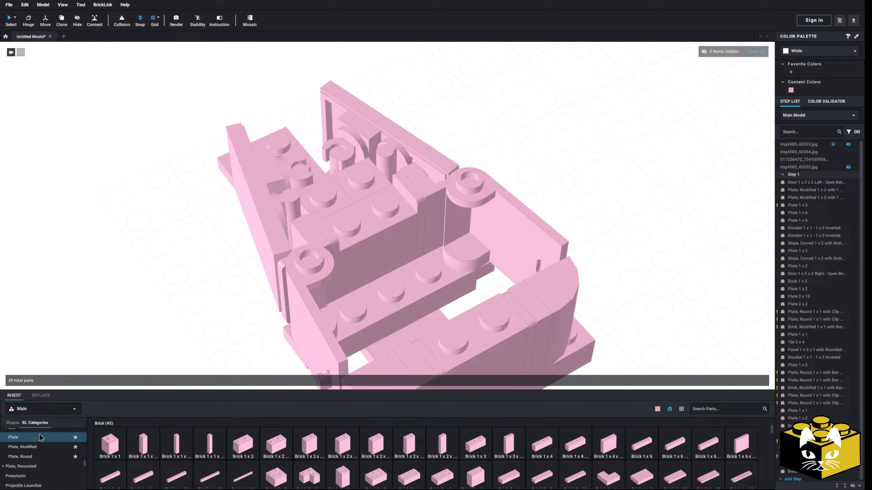
click(41, 438)
click(451, 445)
click(353, 203)
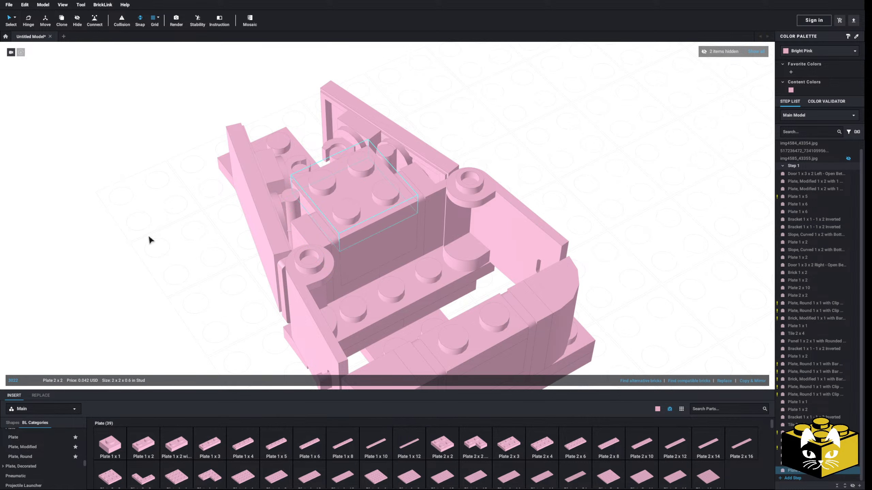
Step: Add a Plate, Modified 1 x 2 with Door Rail beside the chassis, clear of the model
click(153, 240)
scroll(168, 256, down, 4)
right_drag(168, 257, 188, 290)
scroll(230, 301, up, 3)
scroll(188, 291, up, 3)
scroll(188, 291, up, 3)
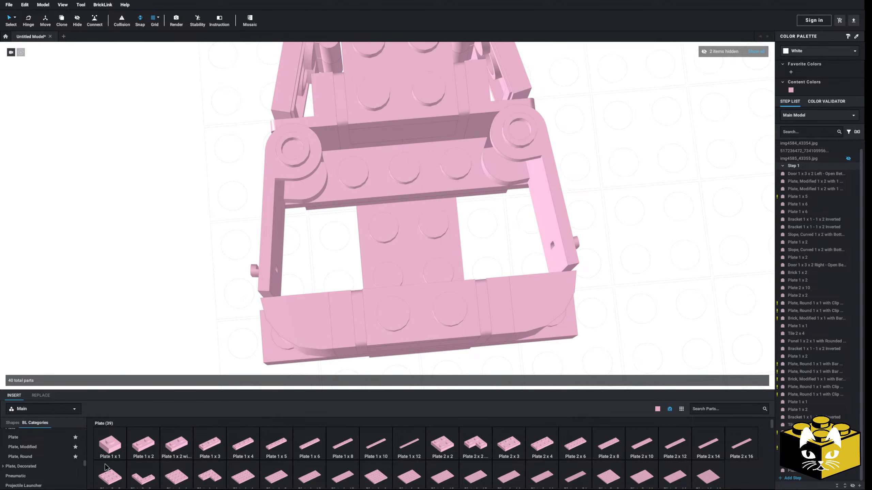
click(50, 447)
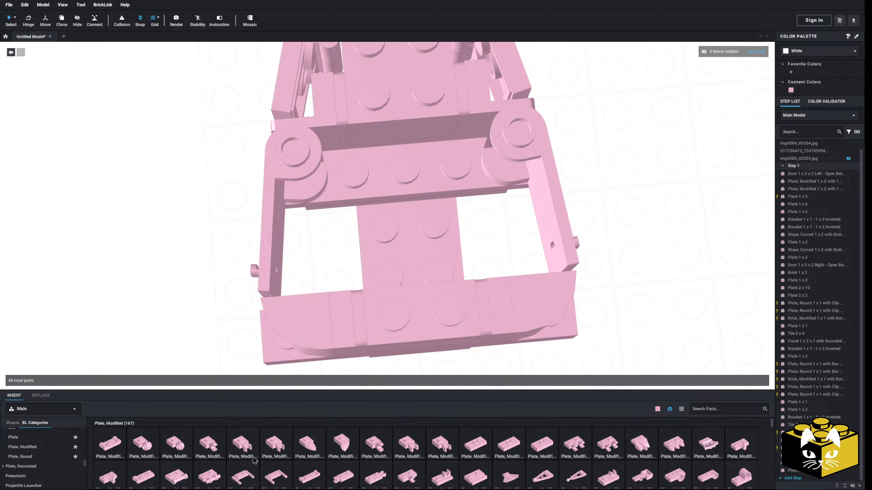
drag(470, 459, 90, 250)
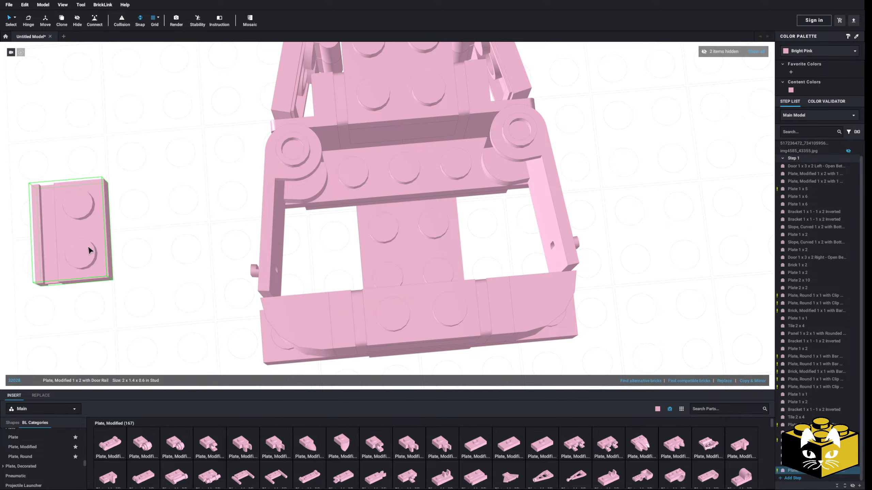
Step: Place a Plate 2 x 4 crosswise on the chassis as the floor inside the cab
click(26, 439)
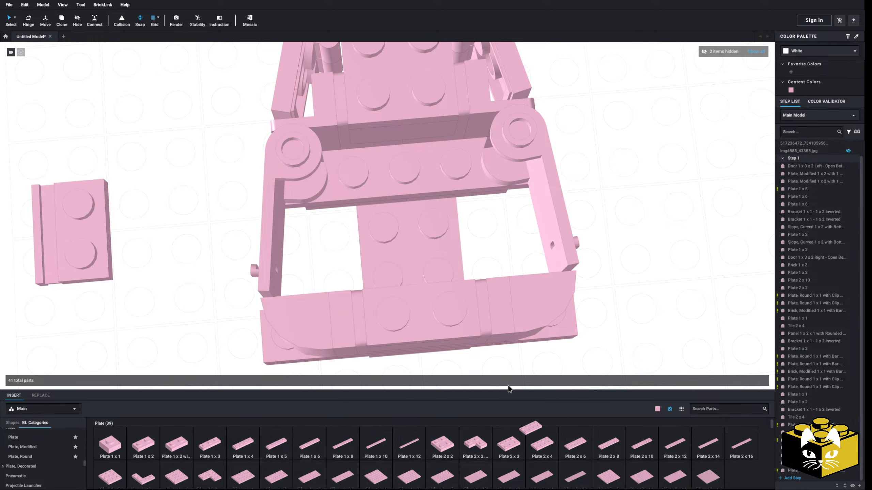
scroll(414, 243, down, 3)
Step: Try the door-rail plate at the outer end of the cab's Plate 2 x 4, and remove it
drag(202, 234, 269, 261)
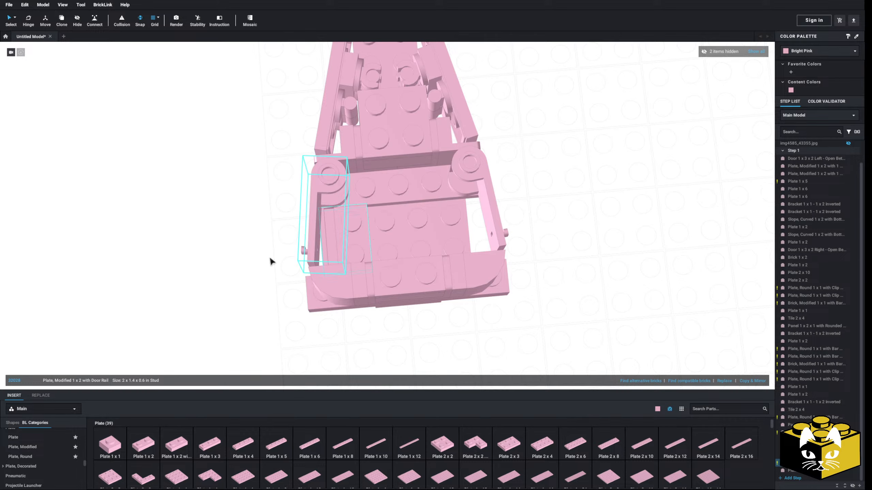
click(269, 260)
right_drag(270, 261, 360, 179)
click(334, 200)
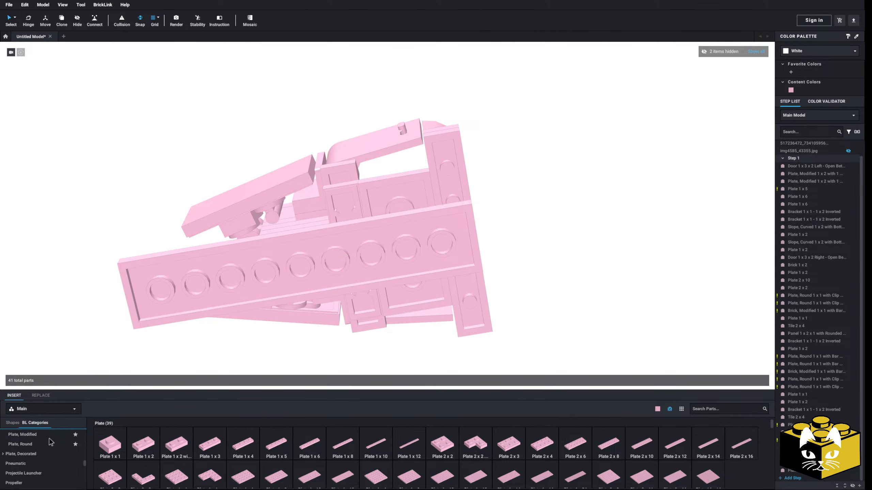
Step: Try a Wedge, Plate 2 x 2 Left at the side of the cab floor, check its fit against the door, and delete it
scroll(48, 439, down, 10)
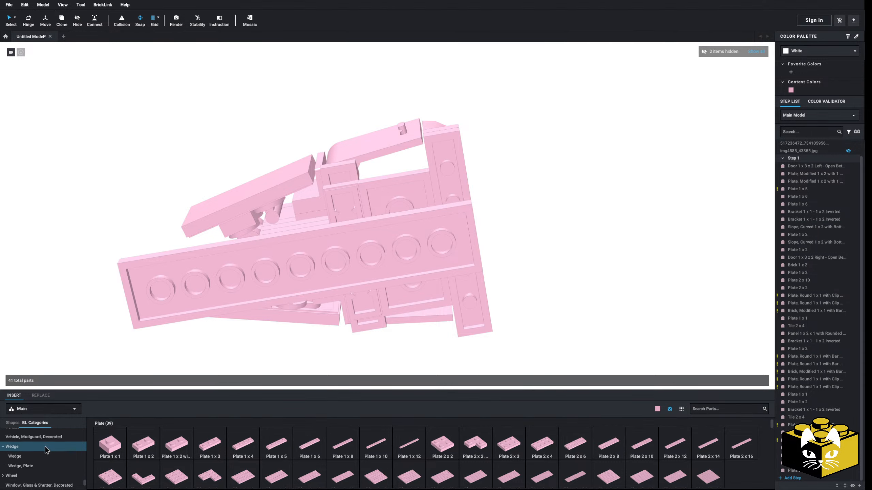
click(21, 460)
drag(154, 445, 399, 162)
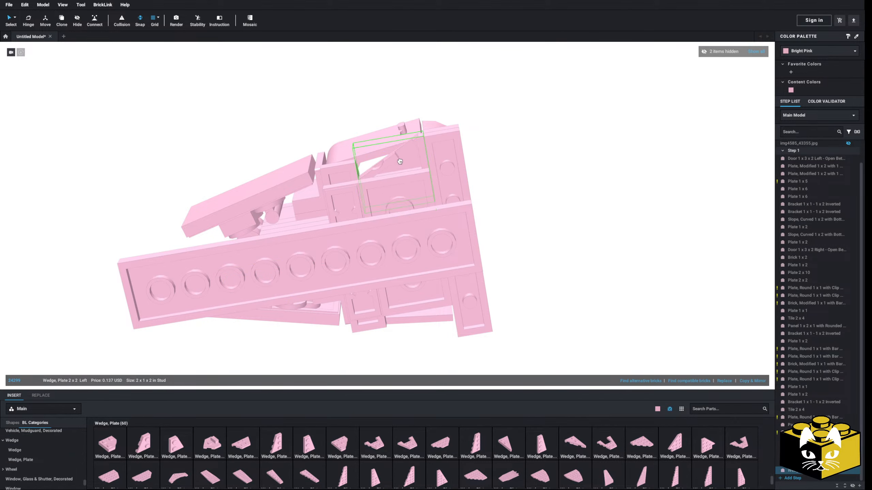
mouse_move(647, 205)
right_down()
mouse_move(649, 233)
mouse_move(669, 242)
mouse_move(649, 233)
mouse_move(648, 214)
right_up()
scroll(639, 264, up, 3)
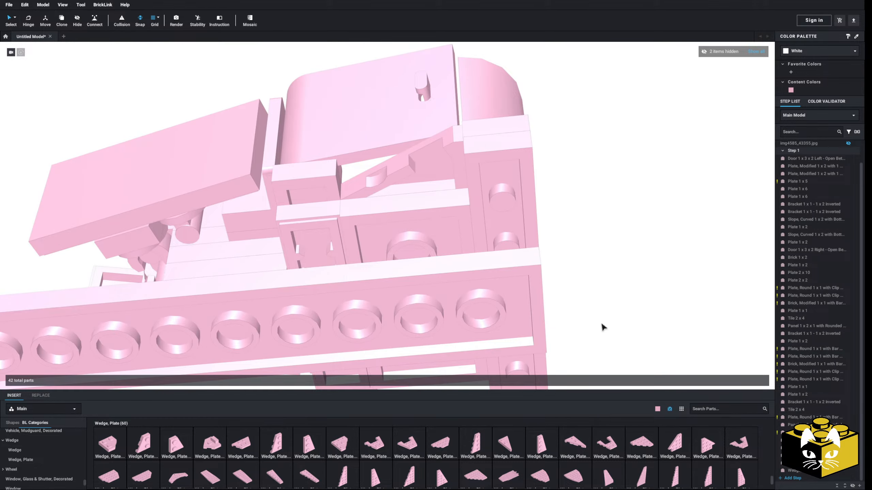
right_drag(601, 325, 561, 356)
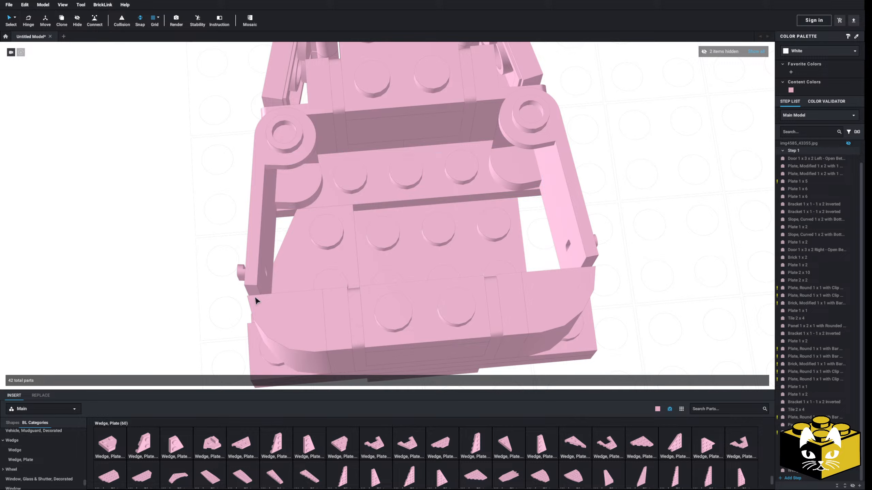
right_drag(256, 301, 326, 185)
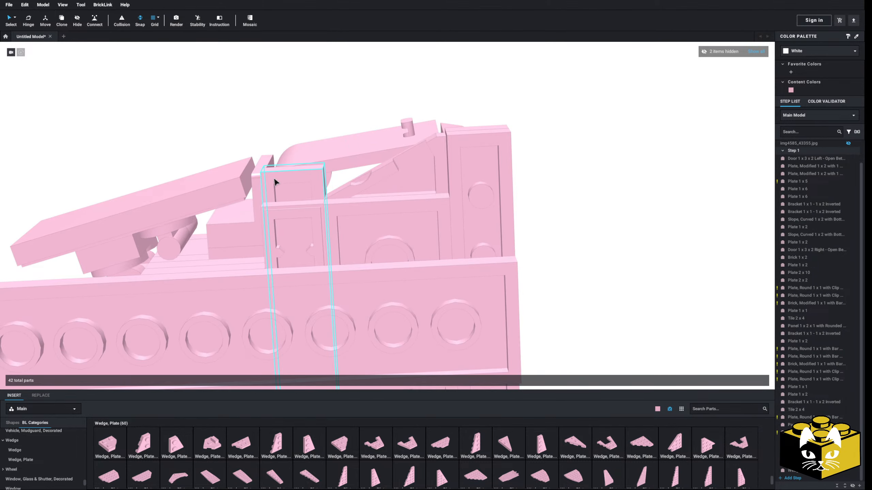
right_drag(588, 185, 351, 340)
click(437, 282)
key(Delete)
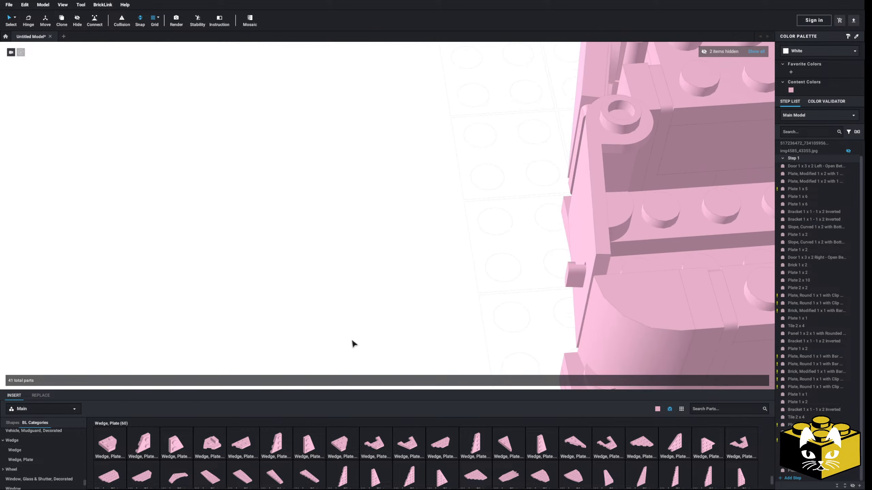
Step: Bring in a Wedge, Plate 3 x 2 Left beside the cab as an alternative, and discard it
drag(290, 455, 398, 260)
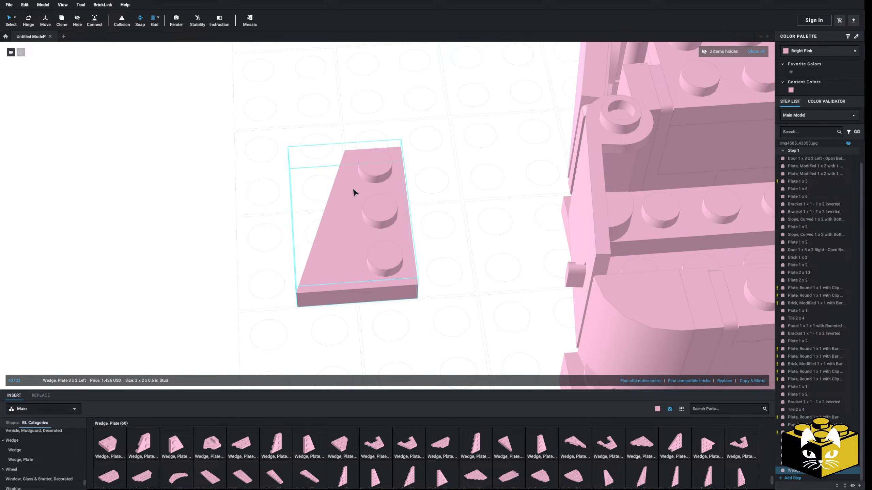
key(Delete)
right_drag(433, 267, 205, 339)
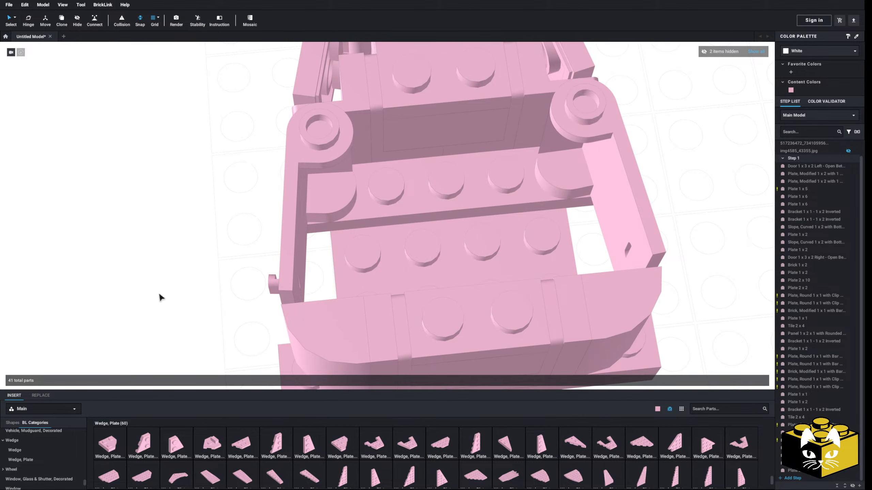
Step: Try a Plate, Modified 1 x 2 jumper at the outer edge of the cab floor beside the door, and delete it
mouse_move(160, 294)
middle_down()
mouse_move(144, 291)
mouse_move(154, 292)
middle_up()
scroll(144, 291, down, 3)
scroll(144, 291, up, 1)
scroll(155, 295, up, 2)
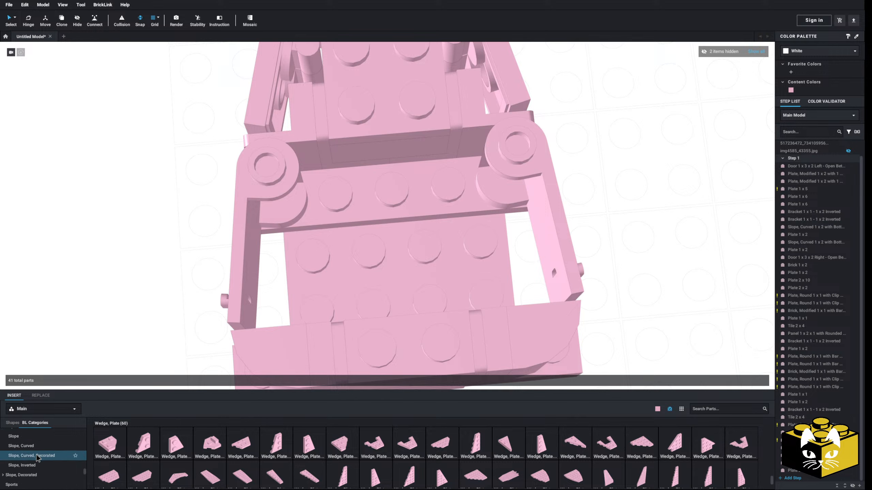
click(34, 460)
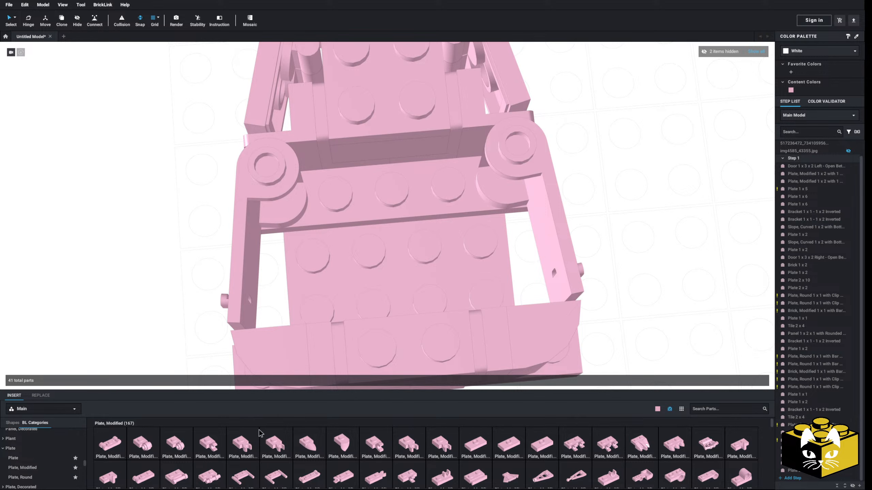
click(542, 443)
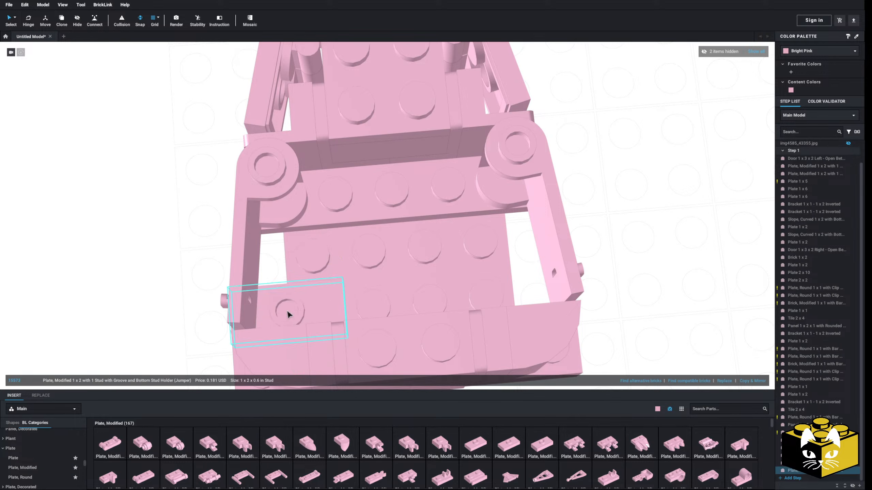
key(Delete)
Step: Place a Plate, Modified 1 x 3 with 2 Studs (Double Jumper) crosswise on the cab floor, reaching one door
scroll(486, 455, down, 3)
click(540, 429)
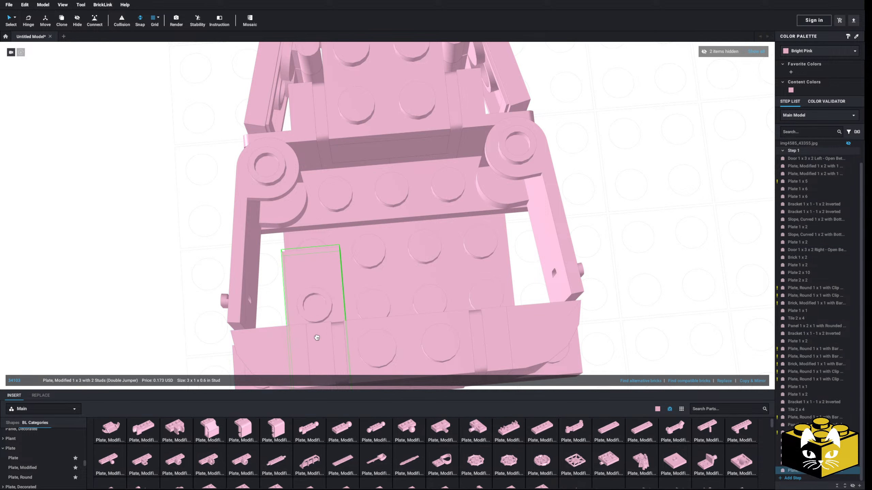
click(317, 318)
scroll(161, 316, down, 2)
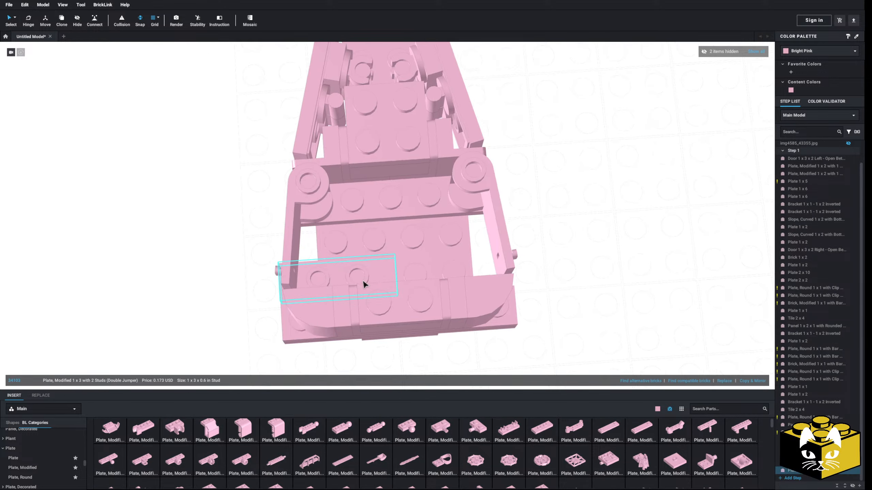
Step: Duplicate the double jumper plate and place the copy beside it, reaching the opposite door
right_click(364, 280)
click(383, 287)
right_click(180, 279)
click(192, 299)
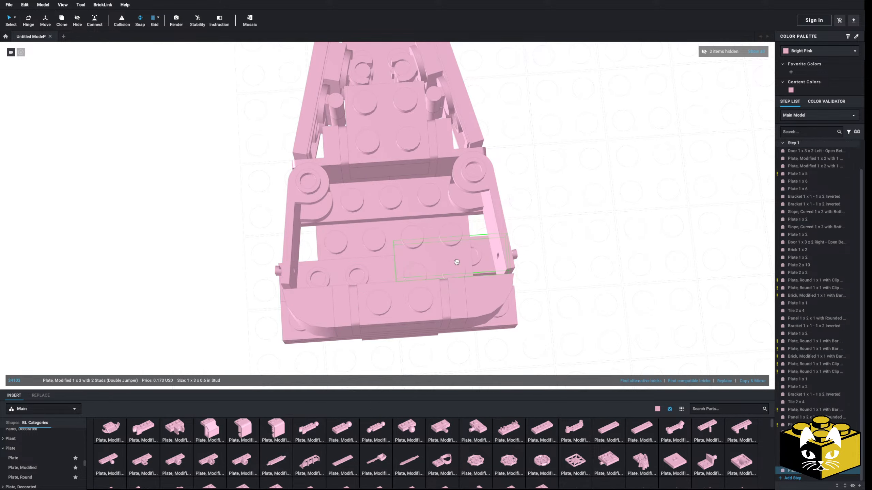
click(455, 268)
Step: Browse the modified tiles and round plates, and try a round-edged plate at the side of the cab floor
right_drag(620, 288, 578, 289)
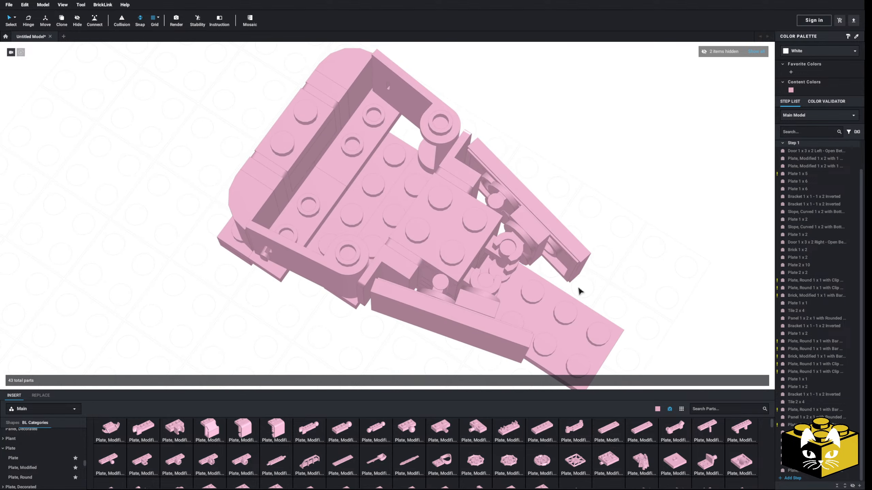
right_drag(271, 272, 296, 340)
scroll(46, 442, down, 5)
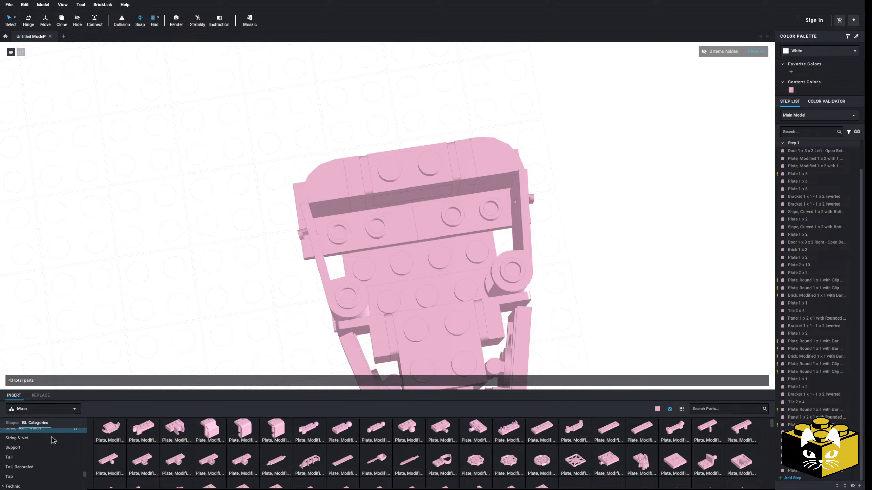
scroll(37, 449, up, 3)
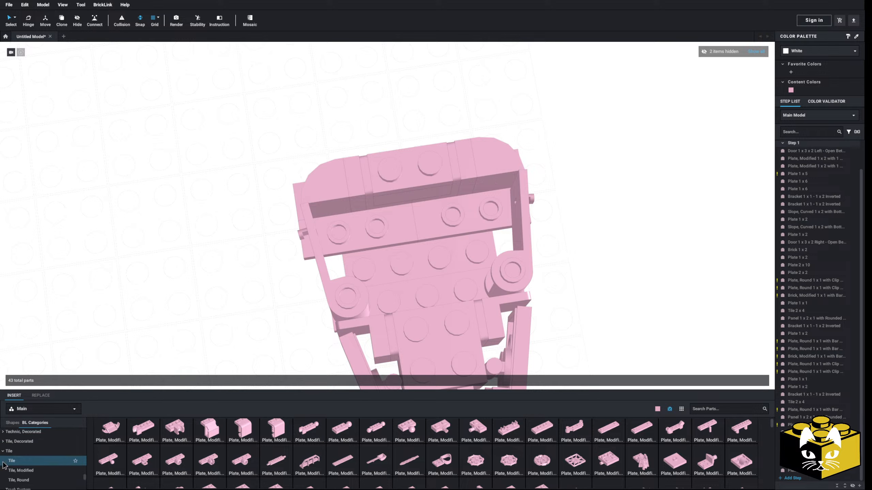
scroll(14, 465, down, 1)
click(25, 463)
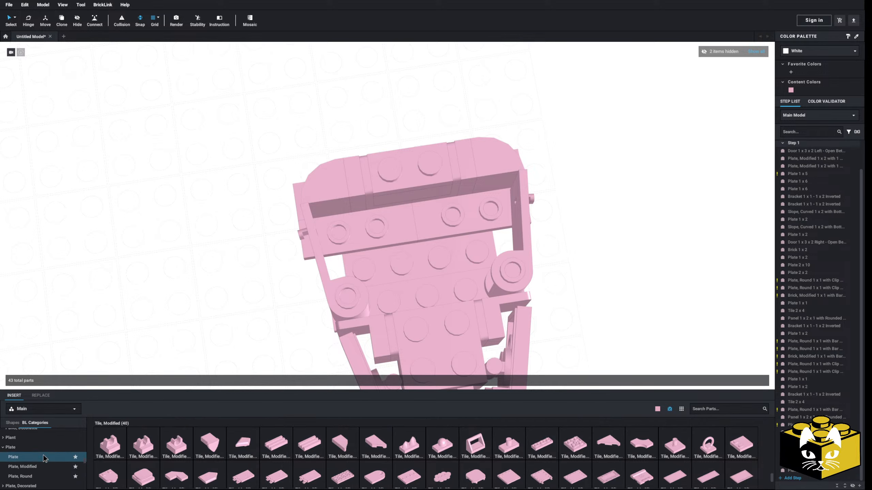
click(41, 484)
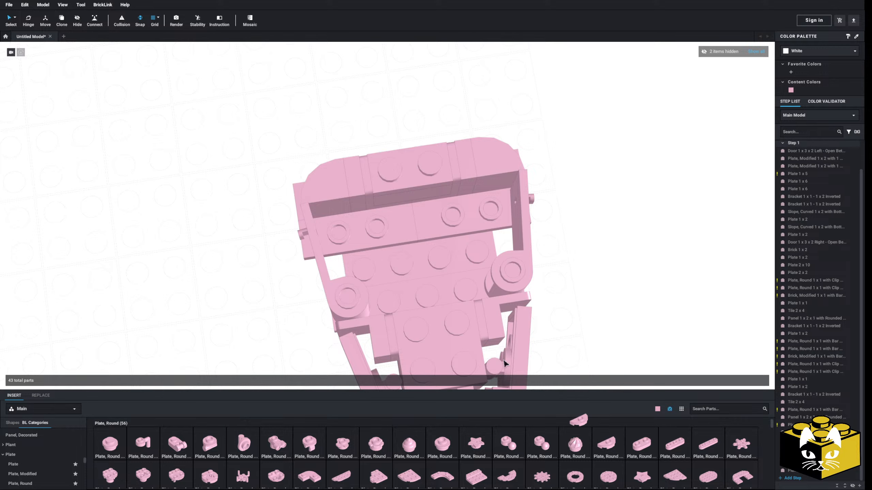
drag(504, 363, 355, 265)
Step: Delete the round-edged plate and both double jumper plates from the cab floor
mouse_move(243, 328)
right_down()
mouse_move(262, 294)
mouse_move(261, 274)
mouse_move(245, 311)
mouse_move(251, 317)
right_up()
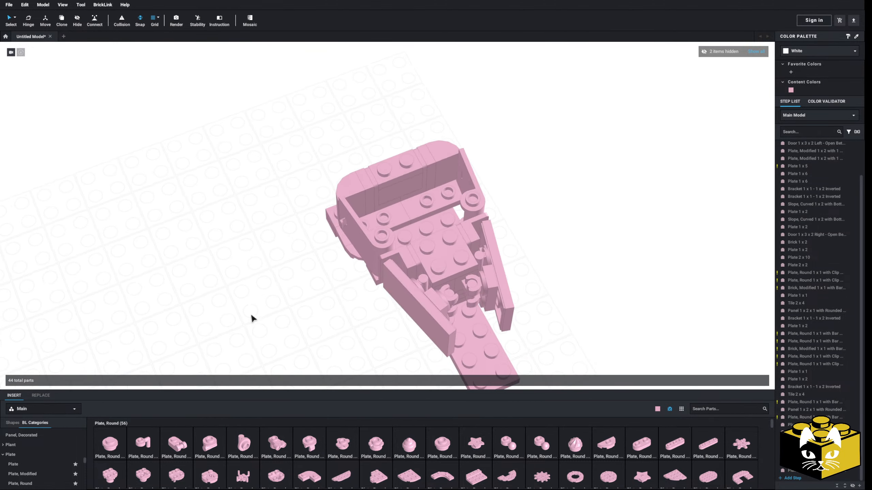
scroll(243, 333, up, 5)
right_drag(315, 289, 383, 254)
key(Delete)
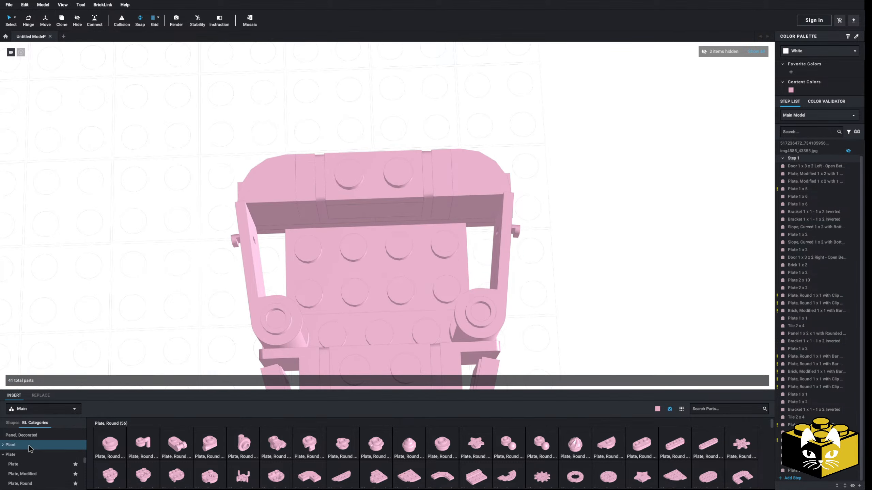
Step: Cover the cab's Plate 2 x 4 with four Plate, Modified 1 x 2 jumpers in two rows of two
click(37, 476)
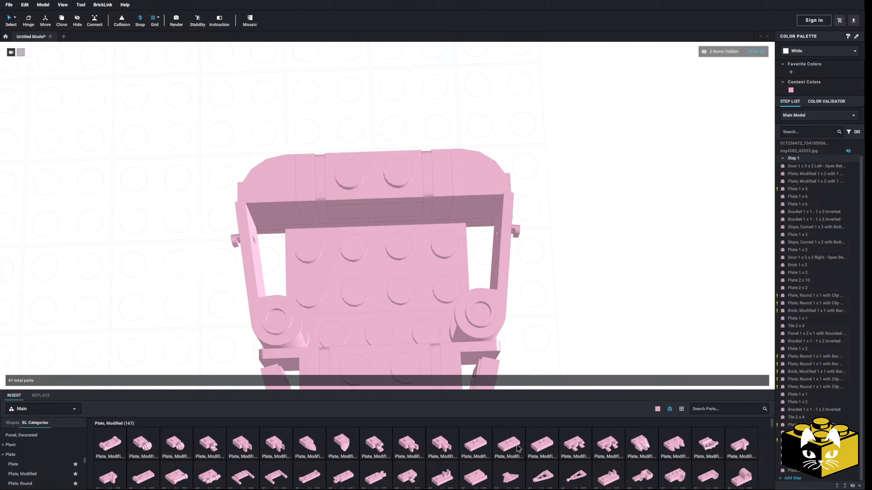
drag(518, 448, 416, 238)
drag(507, 440, 328, 253)
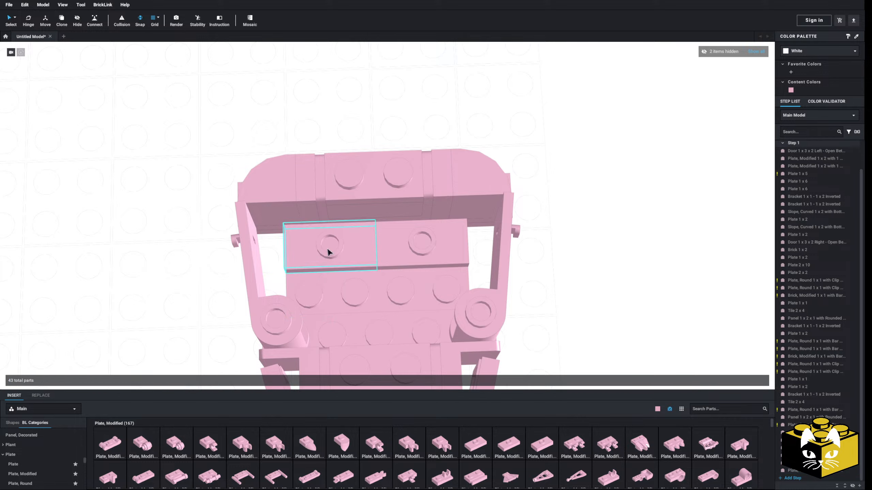
drag(511, 442, 326, 309)
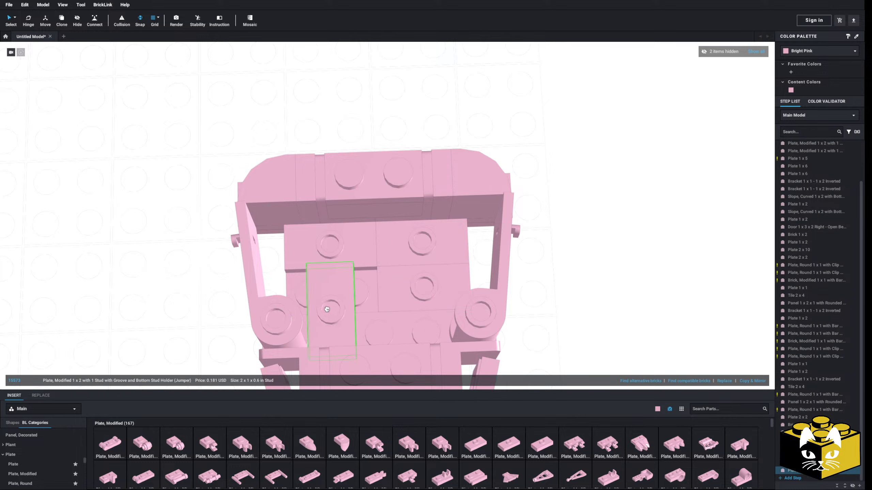
click(583, 338)
Step: Delete one jumper from the row nearest the cab's end wall and centre the remaining one in that row
scroll(570, 343, down, 3)
mouse_move(570, 343)
right_down()
mouse_move(555, 332)
mouse_move(558, 341)
right_up()
scroll(557, 341, up, 2)
click(364, 235)
key(Delete)
drag(390, 230, 355, 224)
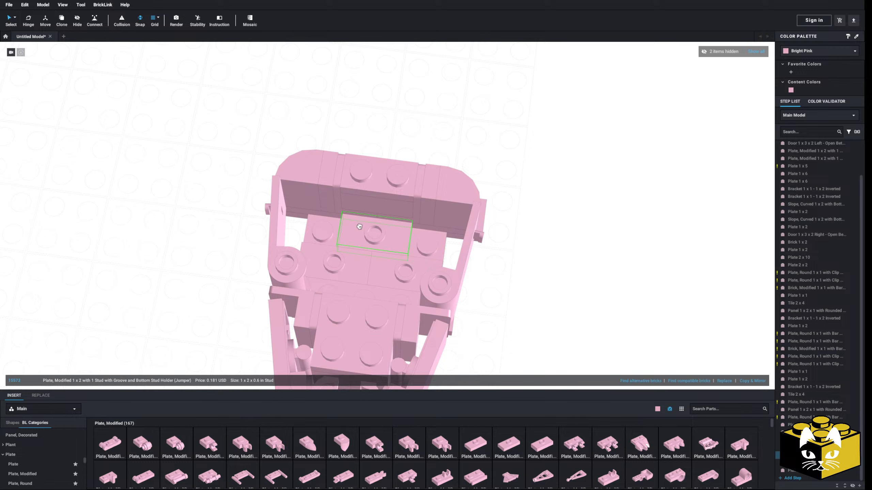
click(538, 265)
Step: Place a Tile 1 x 1 on one of the exposed corner studs beside the centred jumper
right_drag(538, 265, 547, 268)
scroll(546, 269, up, 3)
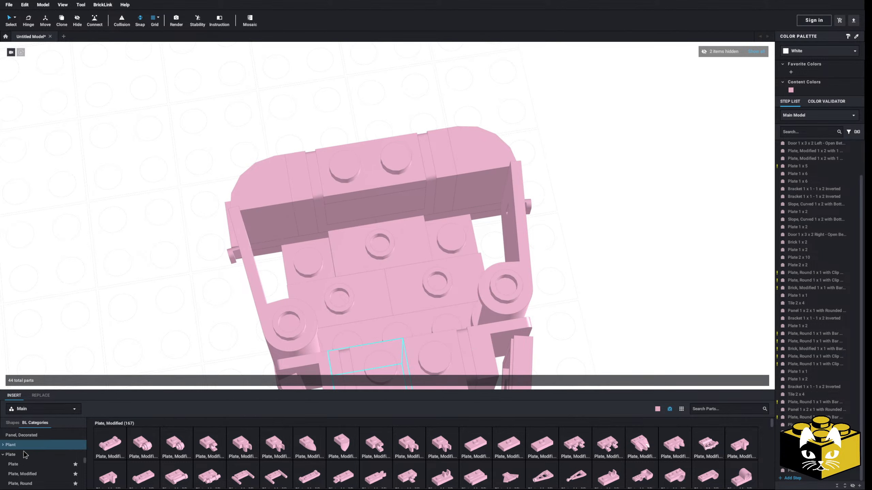
scroll(21, 452, down, 5)
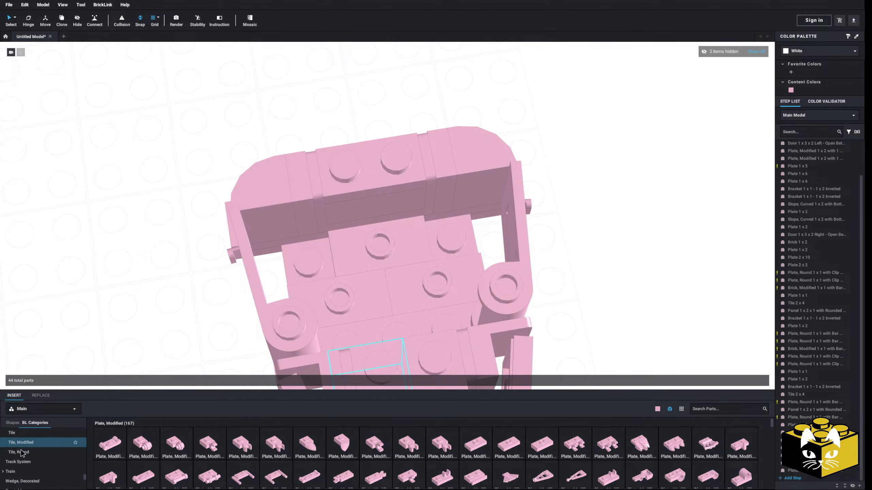
click(19, 450)
click(119, 447)
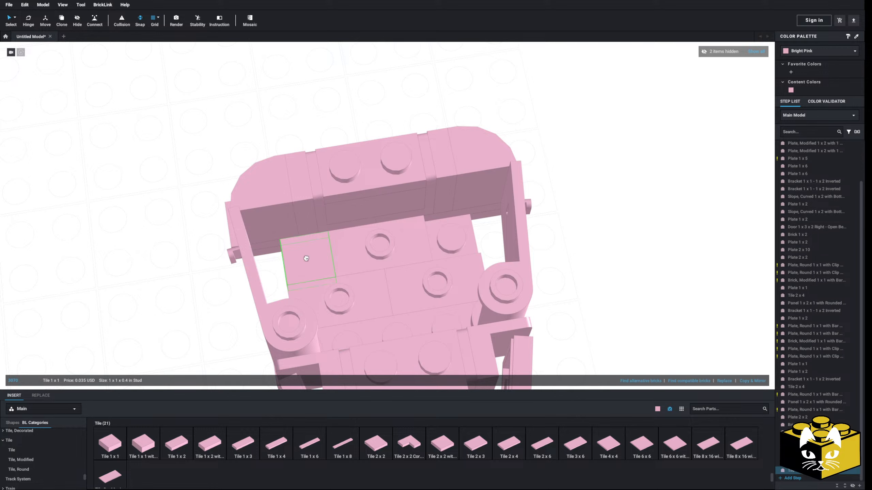
key(Delete)
click(324, 252)
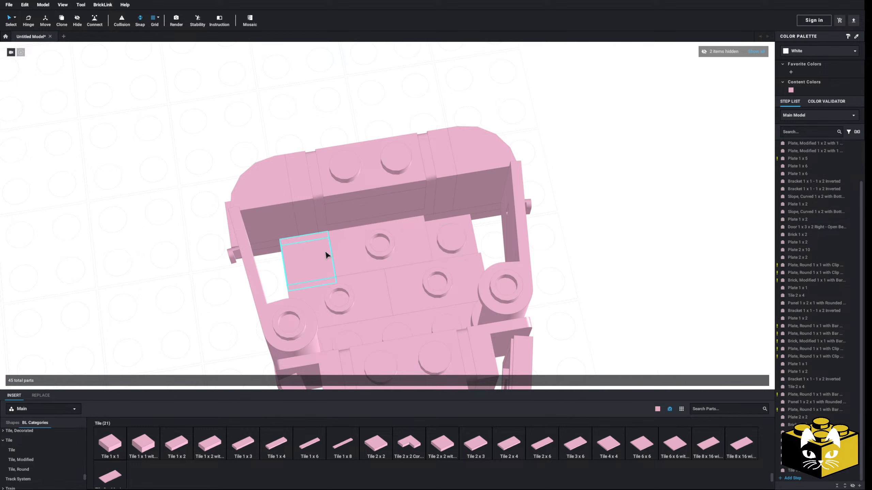
Step: Delete the Tile 1 x 1 from the corner stud and try a round tile in its place
key(Delete)
click(51, 471)
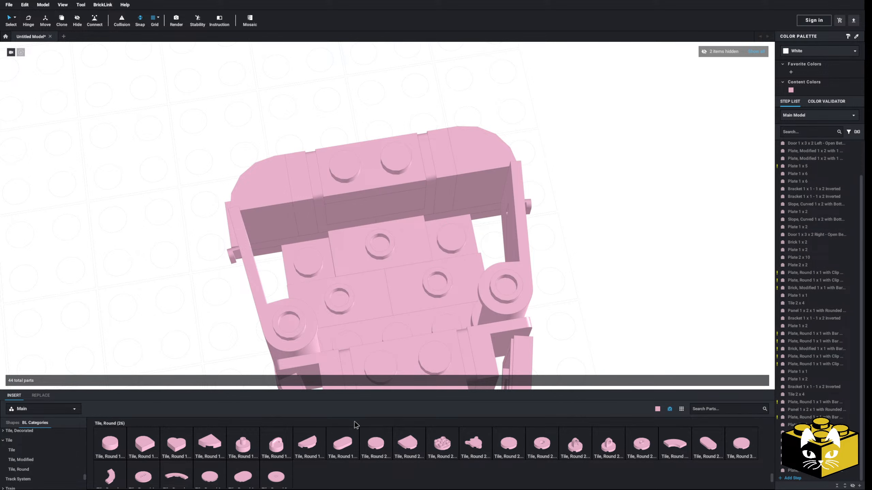
click(297, 440)
key(Delete)
right_drag(155, 336, 175, 317)
right_drag(237, 316, 193, 355)
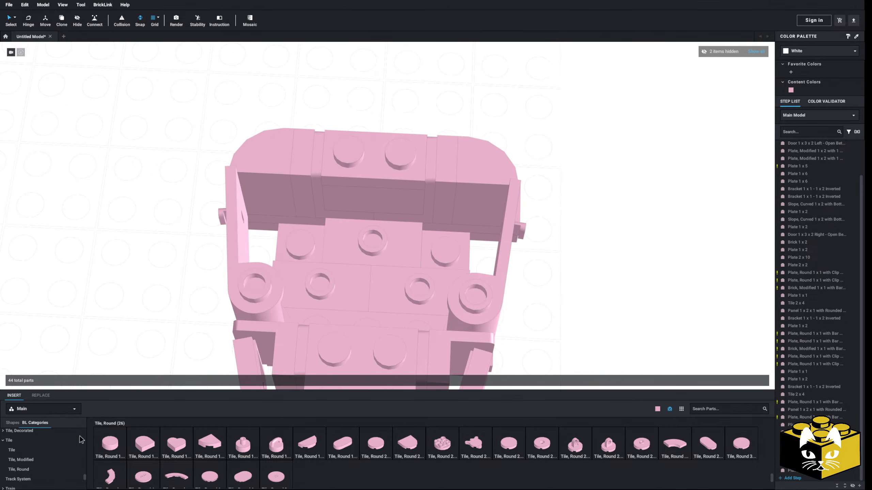
Step: Place a Tile 1 x 1 on each of the two exposed corner studs beside the centred jumper
click(44, 450)
click(110, 444)
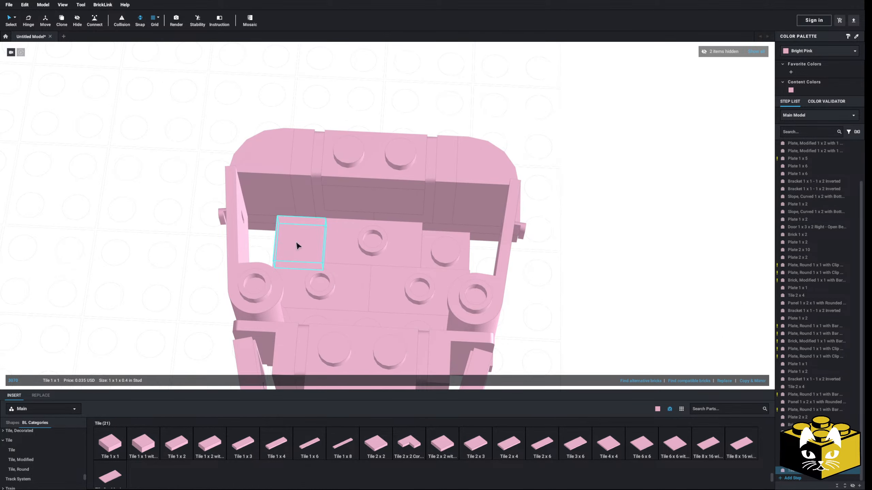
click(111, 438)
click(444, 260)
scroll(576, 285, down, 4)
mouse_move(575, 284)
right_down()
mouse_move(571, 307)
mouse_move(566, 292)
right_up()
scroll(571, 308, up, 3)
Step: Try a Tile 2 x 2 on the cab floor's jumper studs and delete it again
click(384, 448)
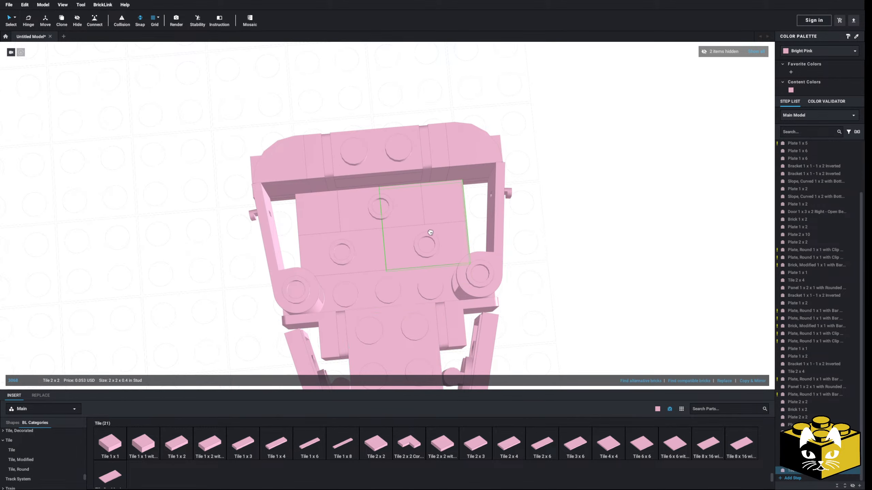
click(443, 221)
right_drag(591, 258, 553, 278)
click(366, 245)
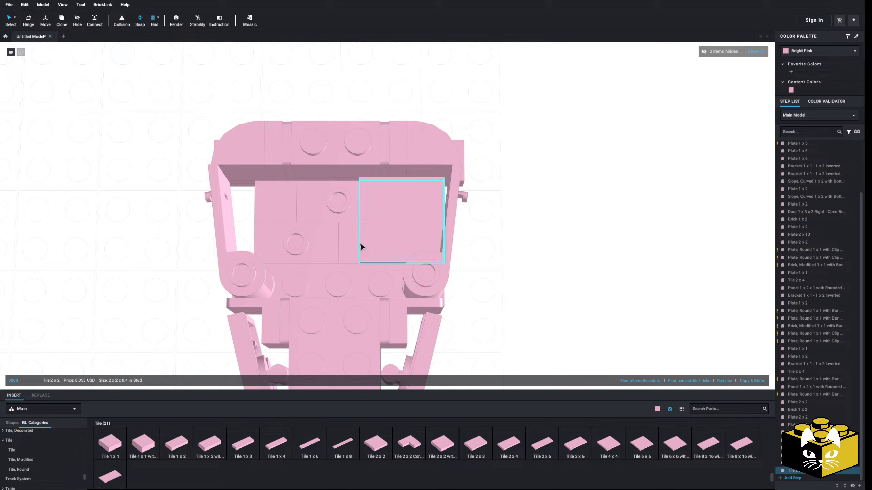
click(528, 277)
right_drag(380, 239, 489, 233)
click(487, 231)
key(Delete)
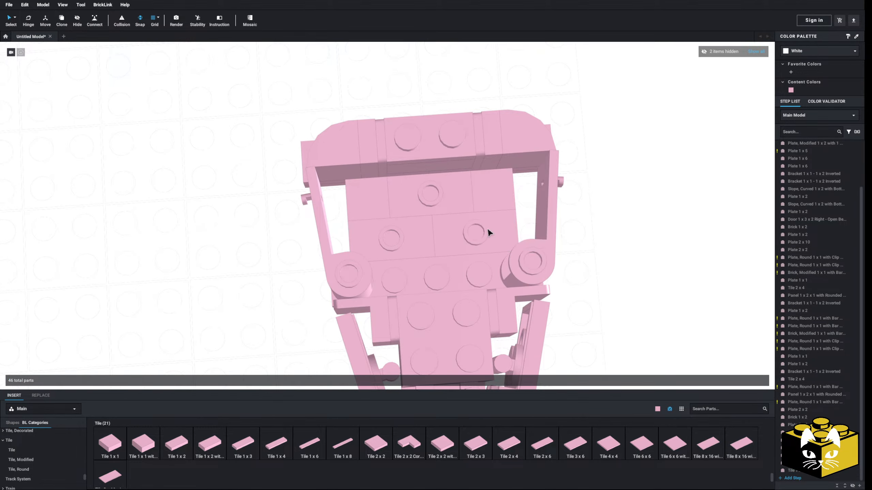
Step: Delete the jumpers and 1 x 1 tiles covering the cab floor
click(393, 241)
key(Delete)
click(477, 232)
key(Delete)
click(492, 192)
key(Delete)
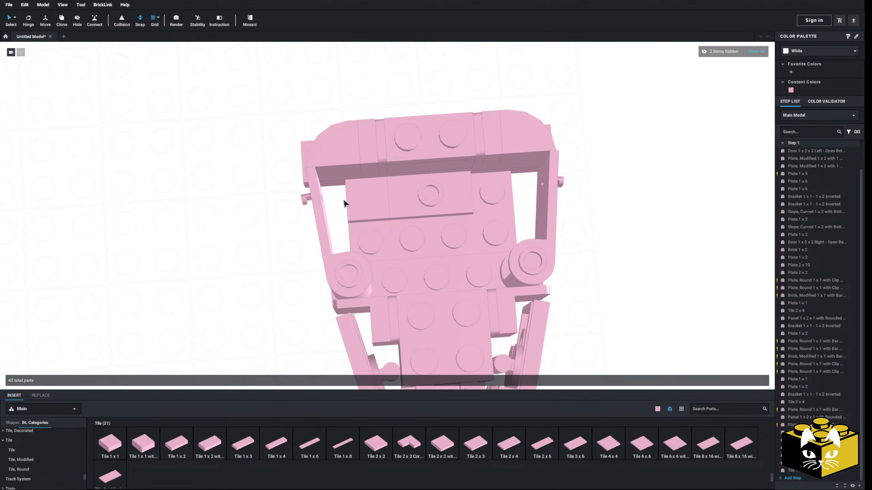
key(Delete)
click(423, 202)
key(Delete)
right_drag(579, 275, 582, 290)
Step: Undo the deletions of the cab floor's jumpers and 1 x 1 tiles
key(ctrl+z)
key(ctrl+z)
key(ctrl+z)
key(ctrl+z)
key(ctrl+z)
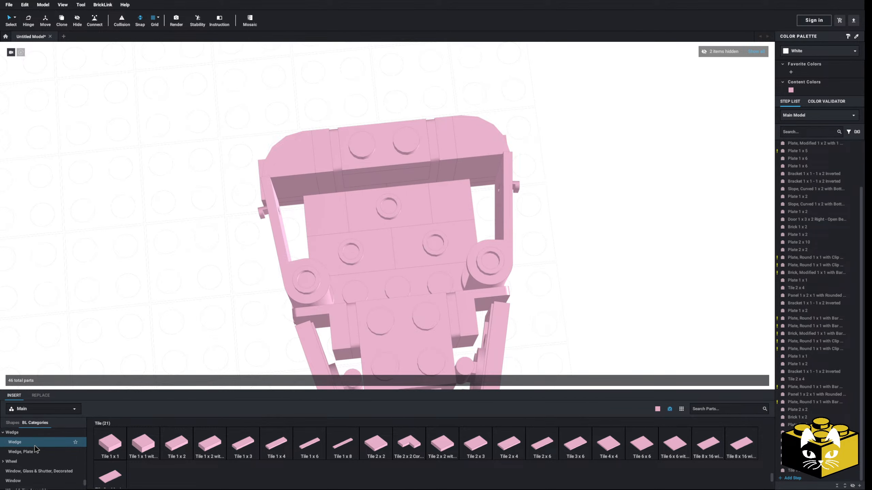
Step: Insert a minifigure Leg, Right, a Leg, Left and Hips beside the truck, fitting the hips onto the right leg
scroll(36, 449, up, 2)
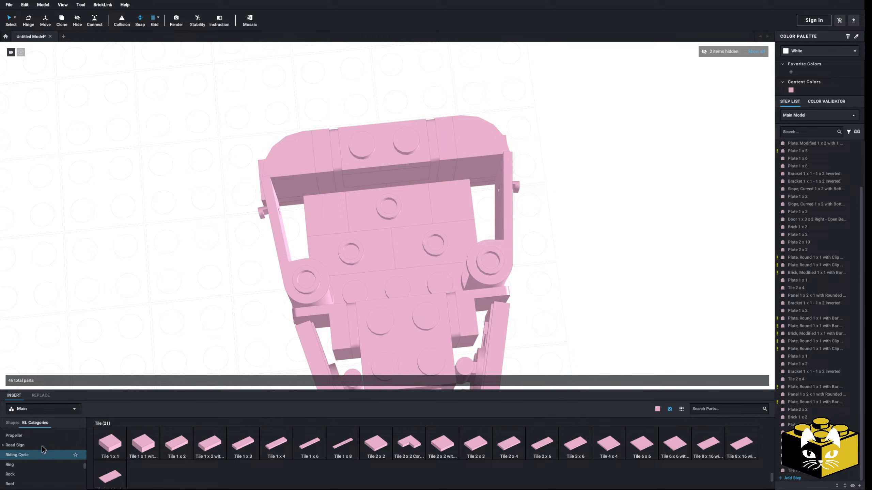
scroll(41, 446, up, 10)
scroll(41, 446, down, 3)
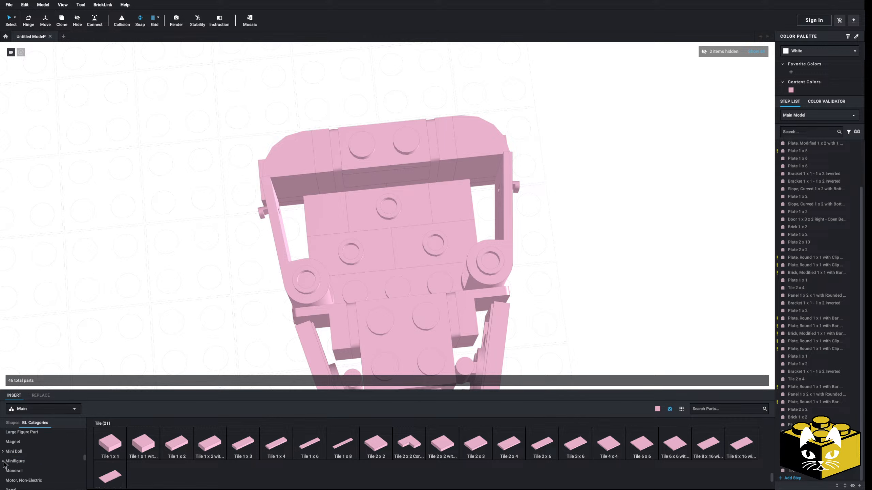
scroll(40, 450, down, 1)
click(39, 450)
scroll(261, 452, down, 1)
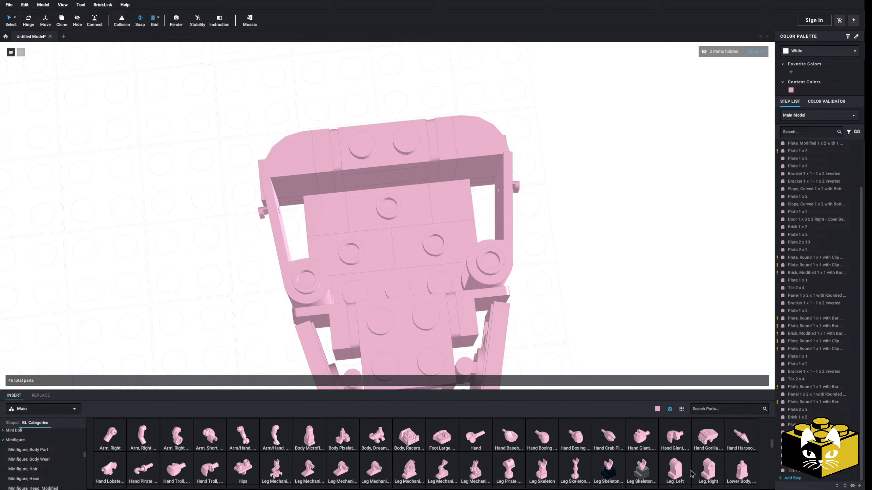
click(708, 471)
click(126, 305)
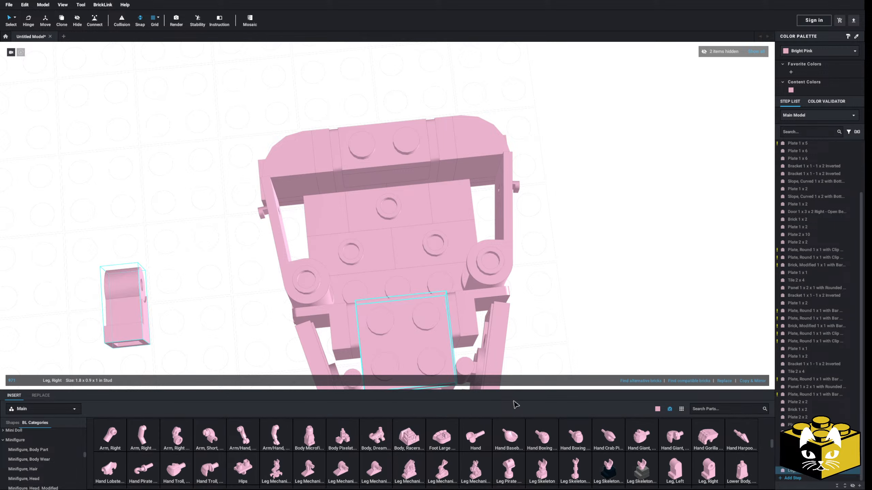
click(673, 476)
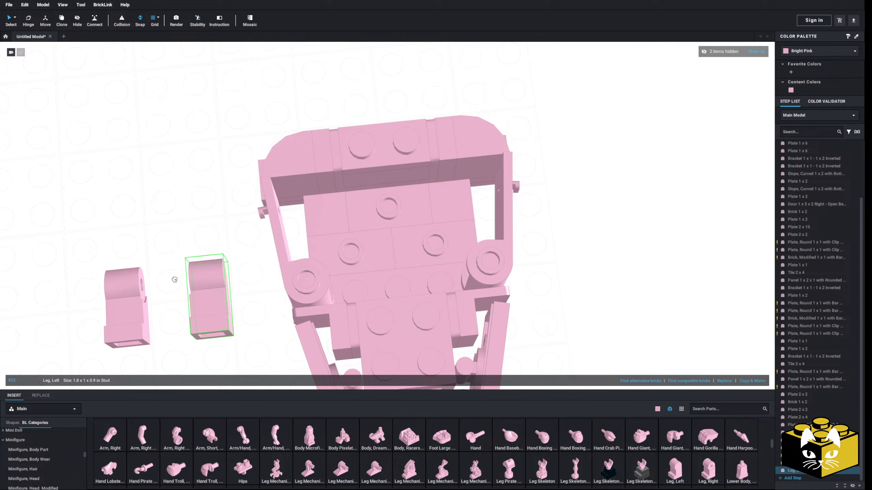
click(175, 280)
click(242, 469)
click(156, 268)
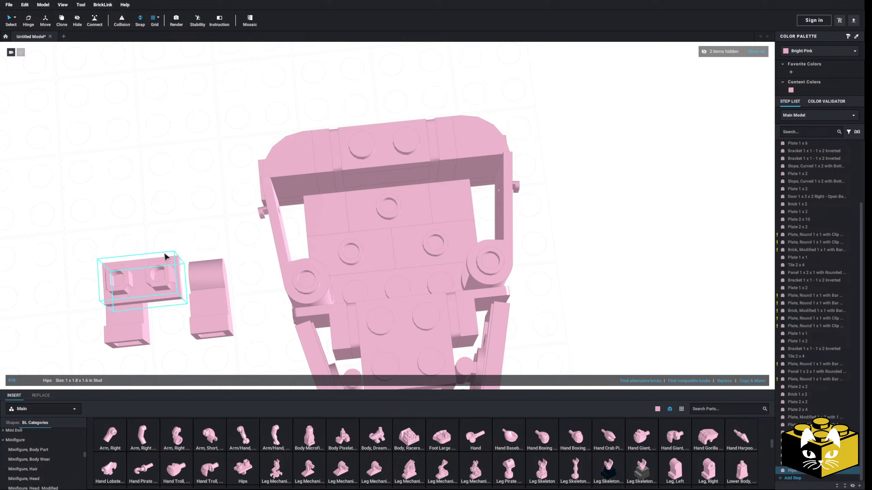
Step: Attach the left leg to the hips and seat the assembly on the cab floor beside one door, adjusting its pose with Hinge
drag(217, 284, 181, 288)
drag(194, 236, 443, 240)
middle_drag(440, 239, 408, 264)
right_drag(407, 265, 500, 289)
mouse_move(500, 289)
middle_down()
mouse_move(486, 270)
mouse_move(505, 284)
middle_up()
scroll(487, 270, up, 3)
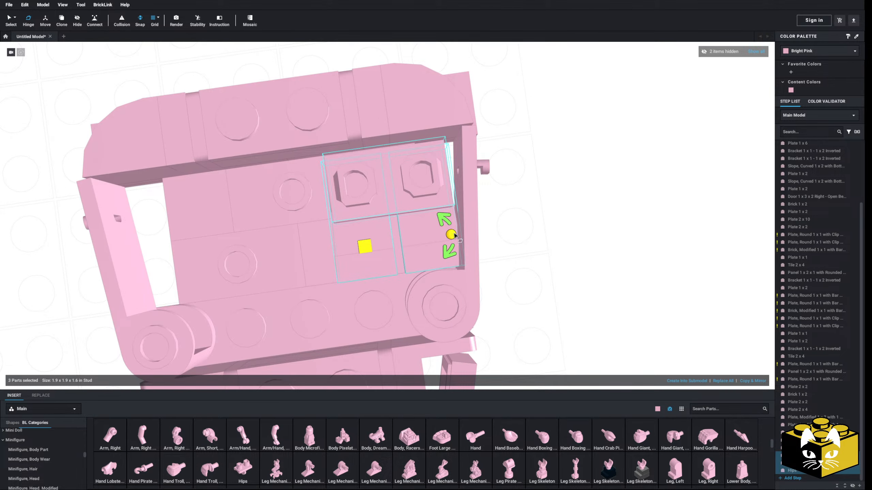
drag(452, 234, 427, 240)
click(531, 246)
scroll(532, 247, down, 3)
right_drag(532, 247, 495, 262)
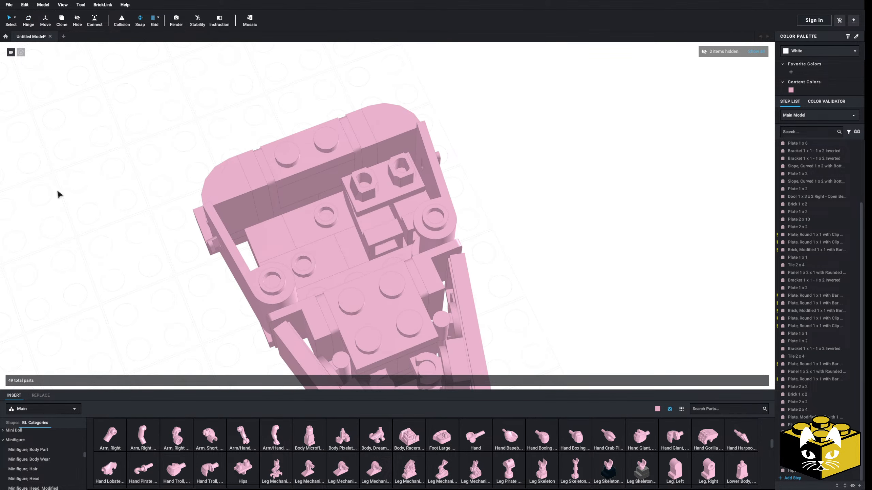
right_drag(55, 205, 89, 217)
Step: Replace the jumpers and 1 x 1 tiles on the cab floor with one Tile 2 x 4 beneath the seated legs
click(366, 214)
key(Delete)
scroll(43, 459, down, 10)
click(11, 458)
drag(350, 63, 304, 124)
drag(304, 124, 416, 335)
click(572, 314)
right_drag(572, 313, 560, 317)
Step: Shift the seated leg assembly slightly across the Tile 2 x 4 toward the nearby door
click(393, 310)
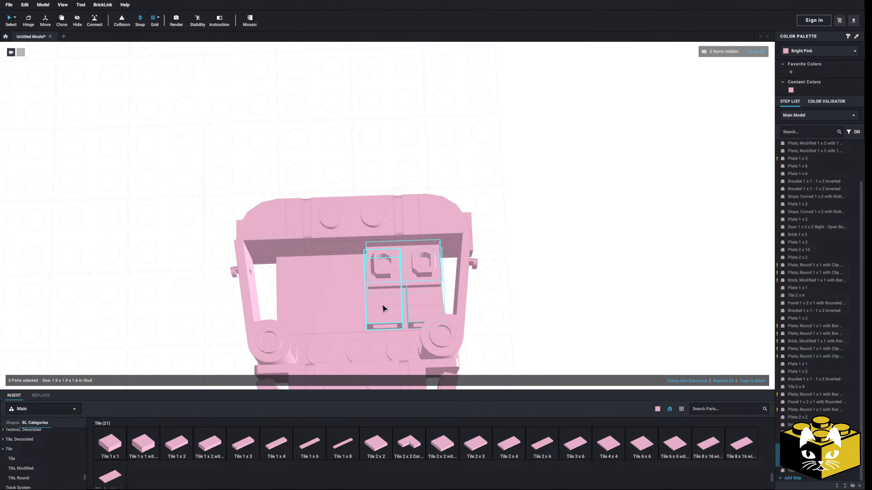
drag(383, 308, 399, 310)
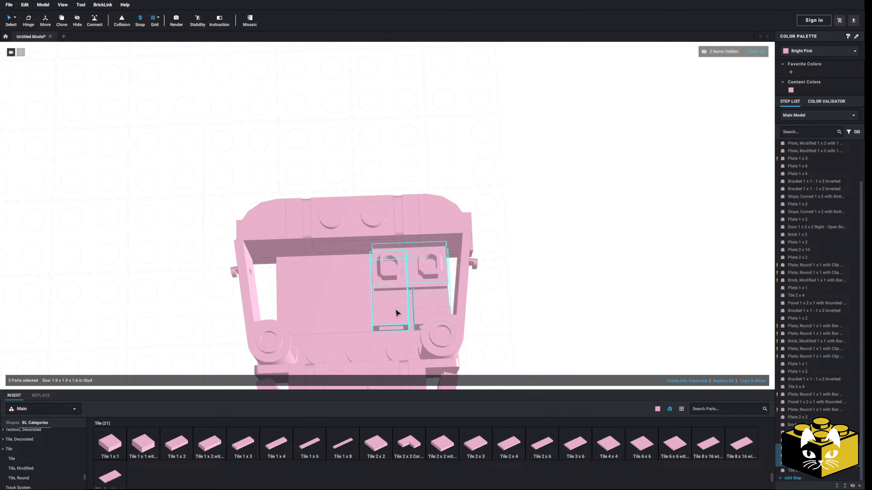
click(534, 282)
right_drag(534, 283, 539, 288)
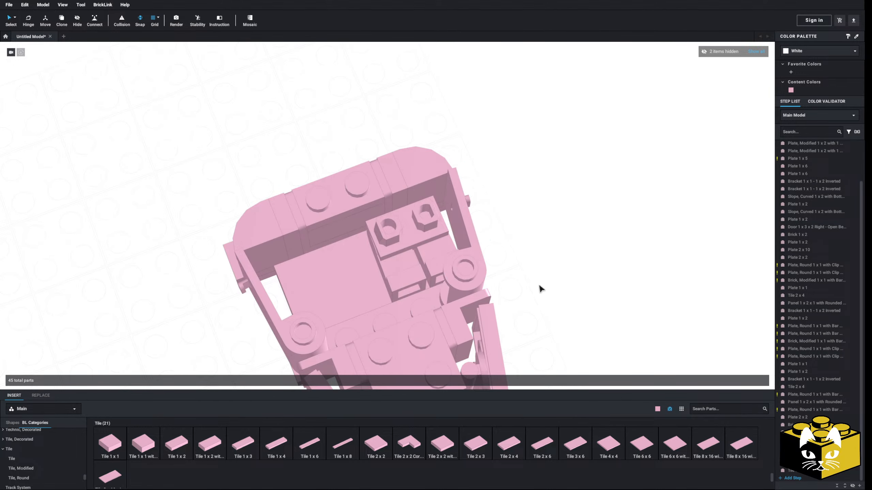
Step: Copy the hips and both legs and paste them as a second seated figure beside the opposite door
click(437, 260)
ctrl+click(405, 269)
ctrl+click(399, 244)
right_click(398, 243)
click(413, 256)
right_click(587, 233)
click(606, 255)
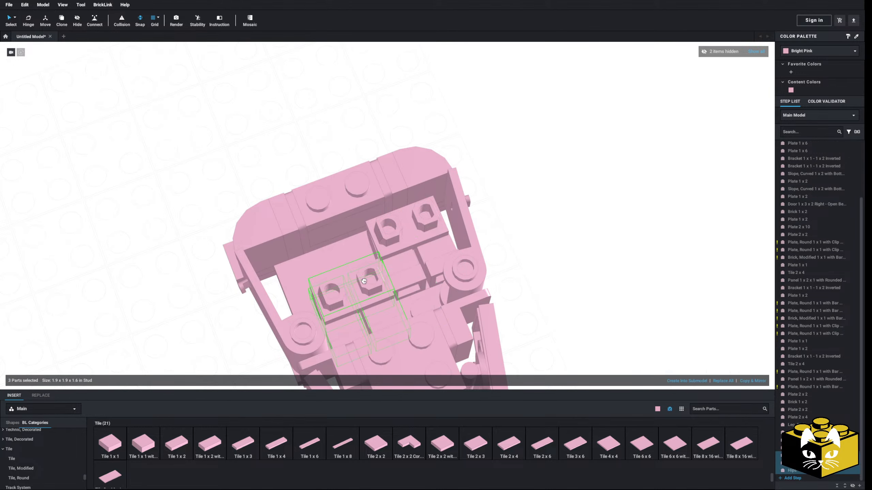
right_drag(309, 252, 292, 259)
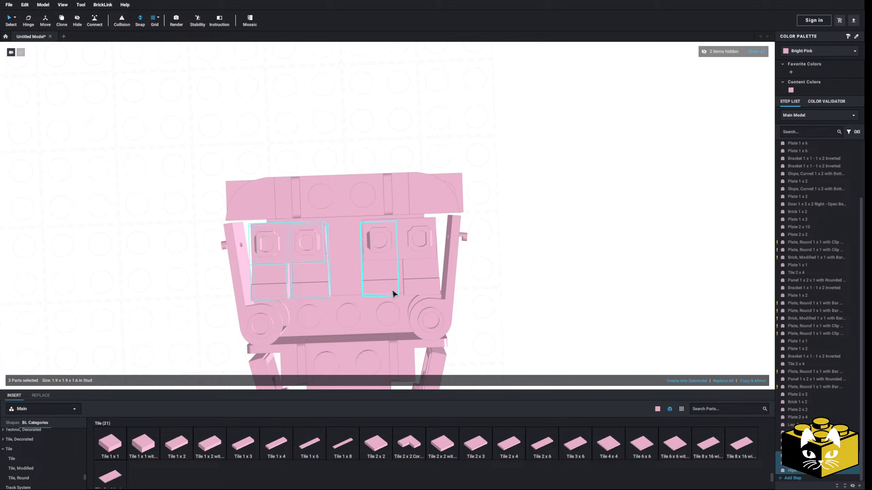
click(492, 314)
Step: Show the hidden Diamond Reo reference drawings to compare them with the truck and doors, and hide them again
scroll(493, 314, down, 3)
right_drag(493, 314, 711, 112)
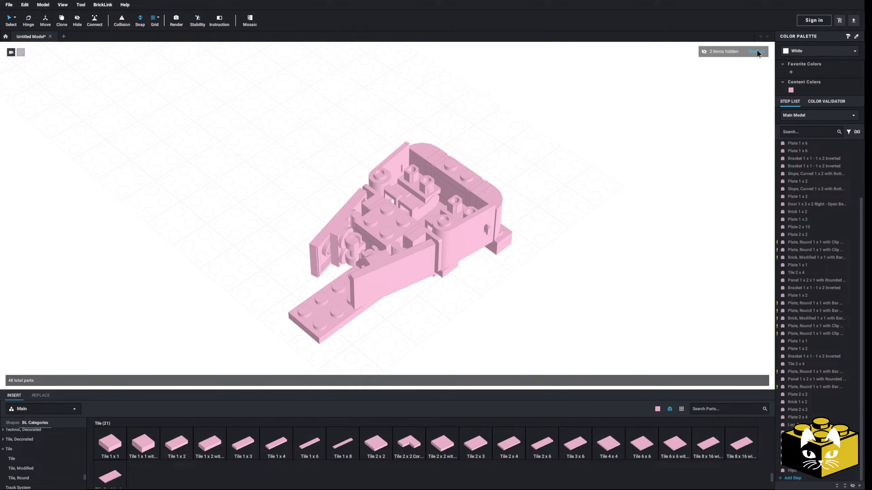
click(756, 52)
right_drag(138, 333, 418, 249)
click(401, 274)
ctrl+click(380, 238)
ctrl+click(427, 234)
scroll(419, 249, down, 3)
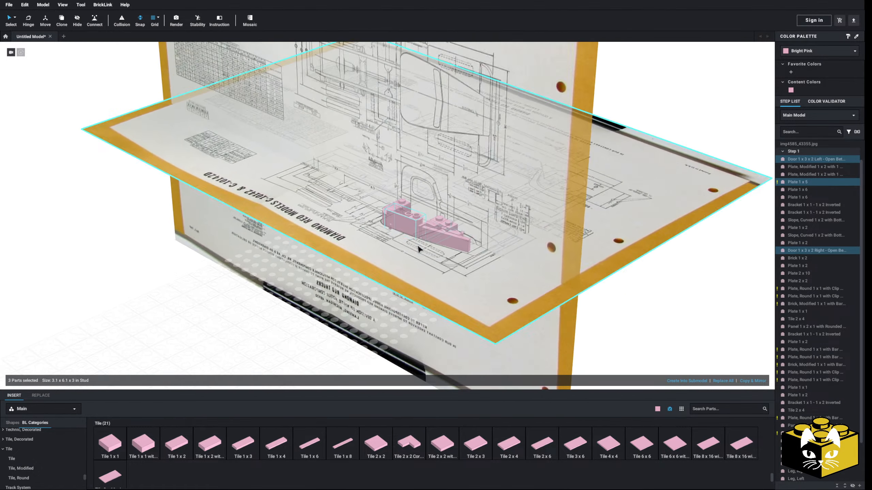
click(220, 289)
mouse_move(220, 289)
right_down()
mouse_move(217, 270)
mouse_move(215, 279)
right_up()
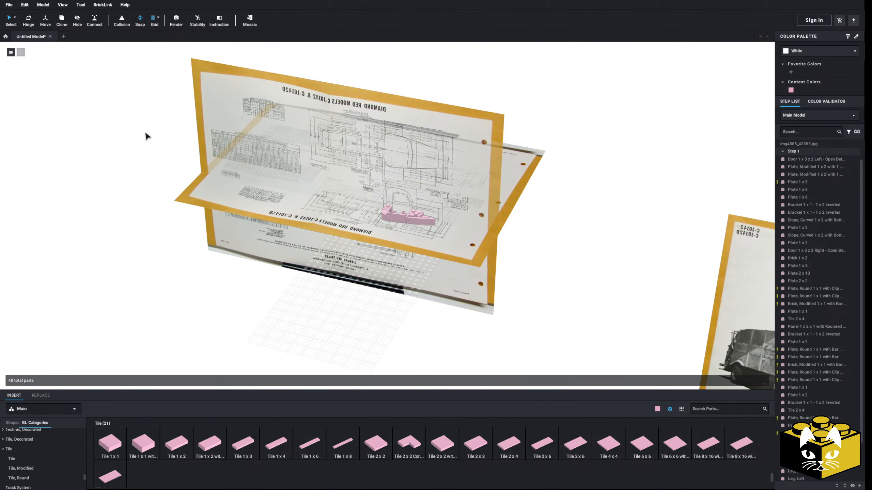
right_click(226, 182)
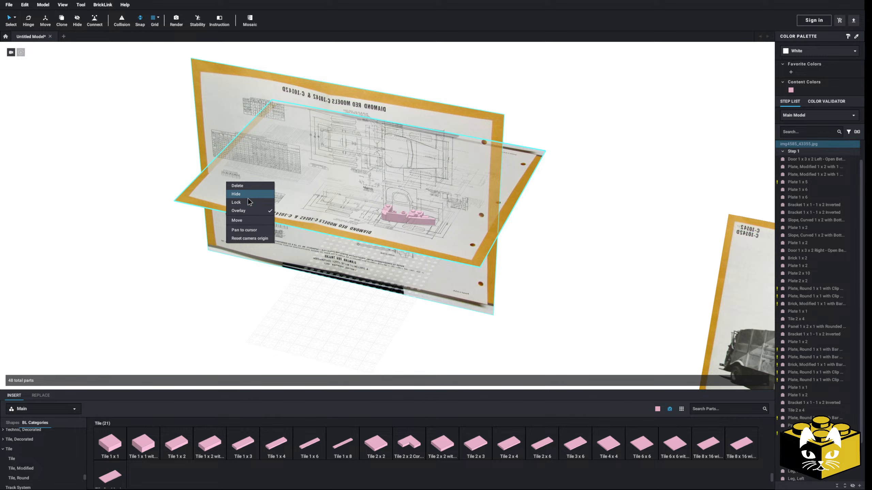
click(236, 194)
Step: Select both doors with the Plate 1 x 5 that carries them and move the assembly off the truck
mouse_move(221, 268)
right_down()
mouse_move(212, 282)
mouse_move(250, 279)
mouse_move(224, 276)
right_up()
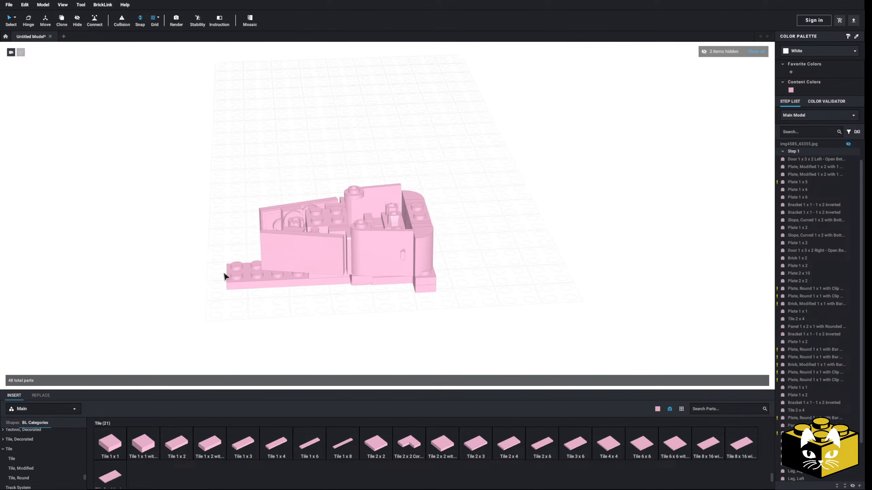
scroll(225, 275, up, 3)
click(398, 282)
ctrl+click(395, 289)
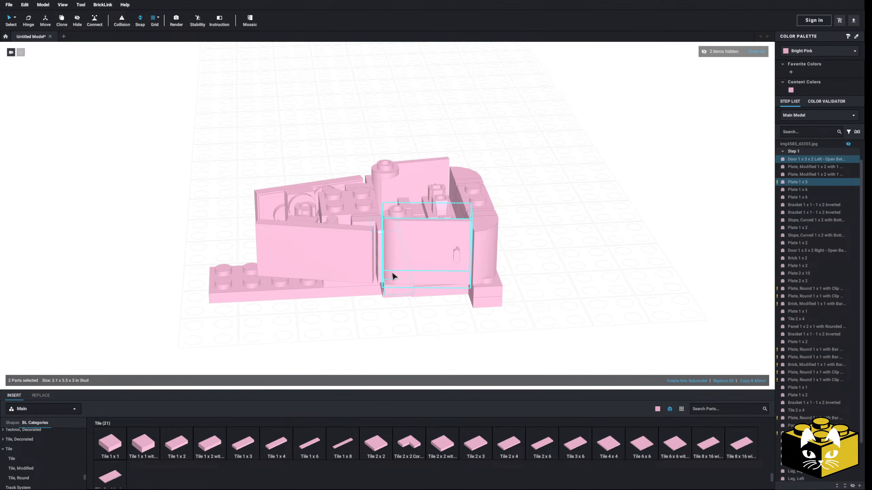
ctrl+click(387, 196)
right_drag(388, 197, 434, 272)
drag(436, 274, 164, 126)
click(280, 180)
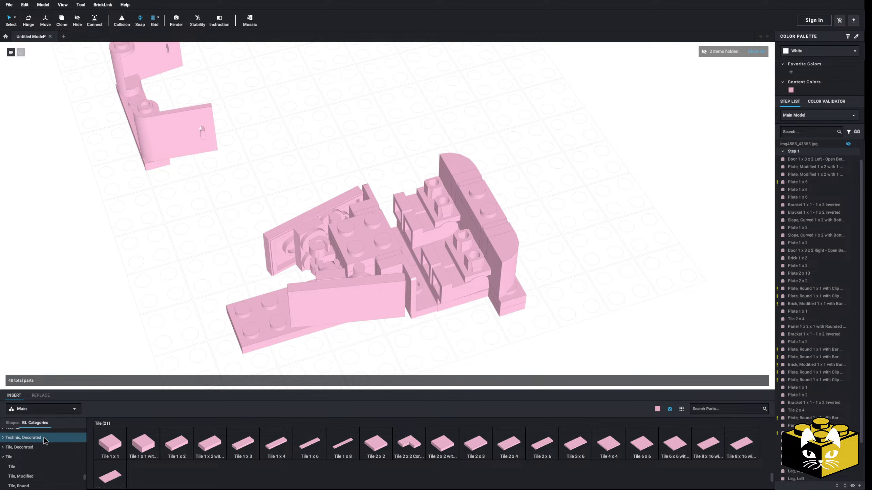
Step: Place a Plate 1 x 3 crosswise on the exposed chassis row between the hood and the seated legs
scroll(61, 440, up, 5)
scroll(56, 441, down, 4)
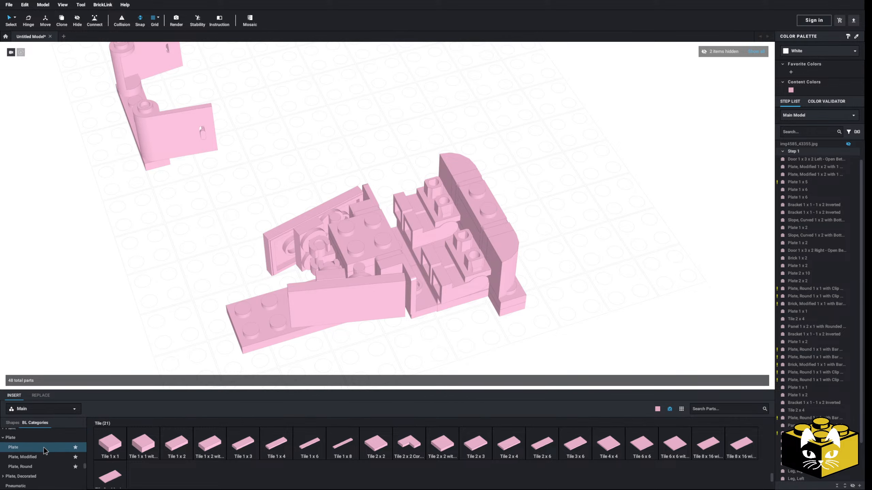
click(44, 448)
click(208, 444)
key(Right)
right_drag(195, 288, 179, 278)
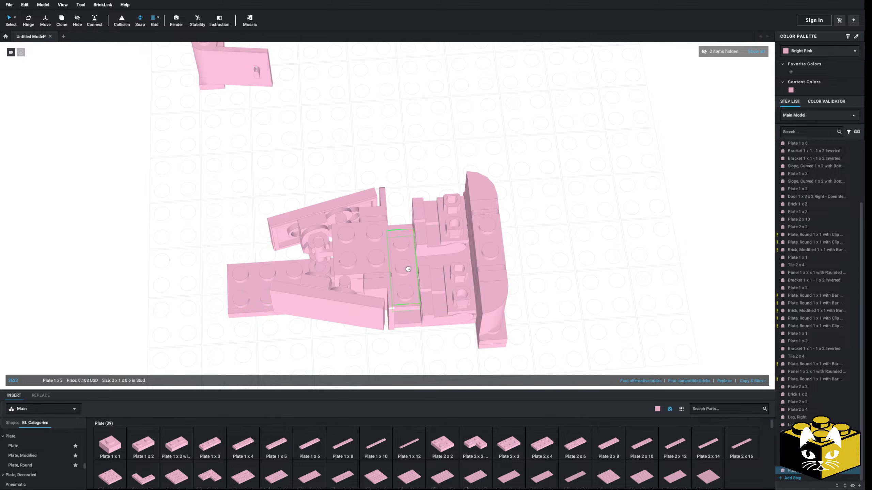
Step: Move the door assembly back onto the truck, resting it on the Plate 1 x 3 in front of the legs
middle_drag(388, 151, 449, 302)
scroll(390, 92, down, 3)
drag(391, 92, 288, 212)
drag(312, 181, 362, 224)
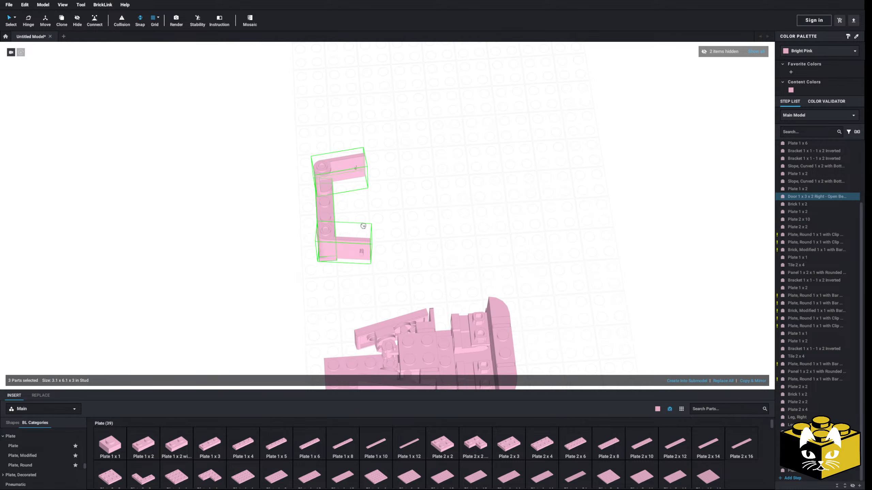
right_drag(362, 223, 362, 168)
drag(361, 223, 362, 168)
right_drag(362, 168, 449, 210)
middle_drag(397, 178, 264, 221)
drag(264, 221, 350, 318)
click(488, 316)
middle_drag(488, 316, 526, 288)
right_drag(526, 288, 490, 259)
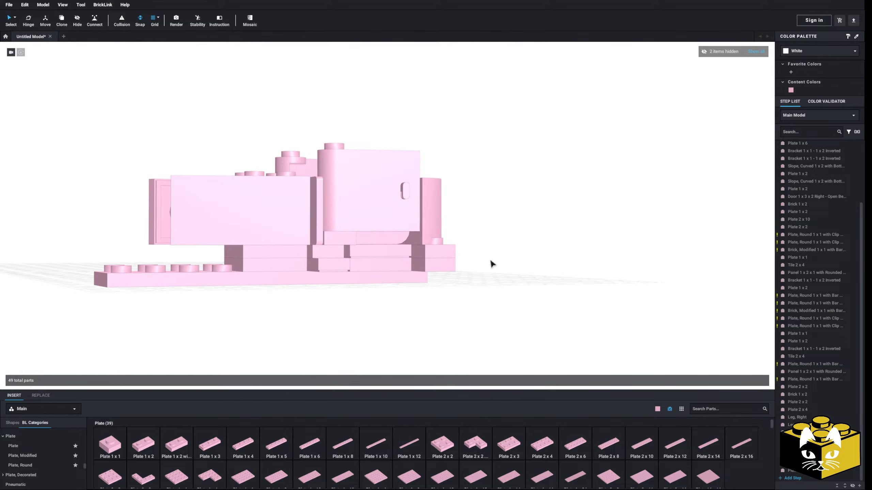
Step: Copy the cab end wall's curved slopes, 1 x 2 plates and inverted brackets, and paste them on top as a second layer
middle_drag(345, 294, 381, 334)
scroll(380, 334, up, 4)
right_drag(379, 334, 391, 318)
click(346, 272)
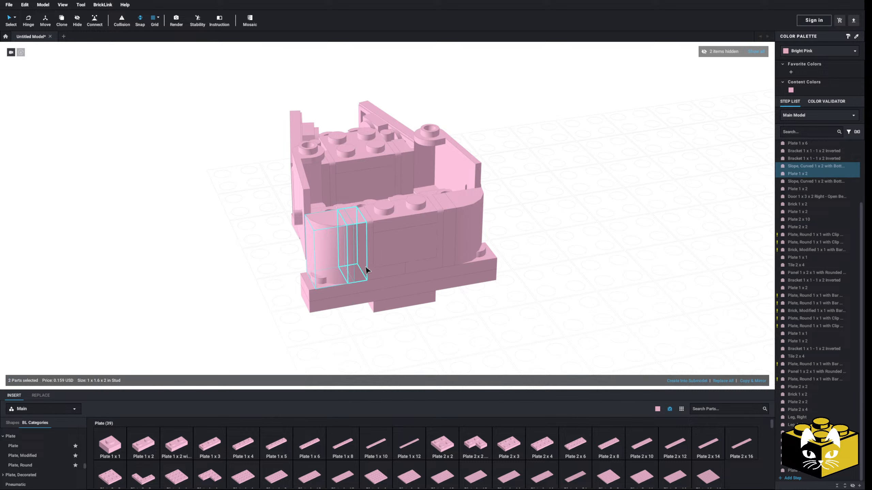
ctrl+click(460, 253)
right_click(460, 253)
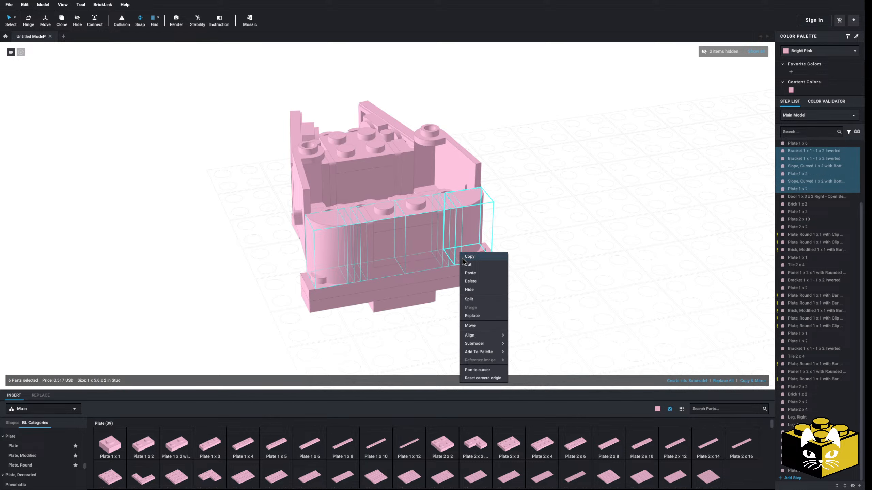
click(466, 257)
right_click(547, 242)
click(559, 263)
click(392, 201)
click(534, 243)
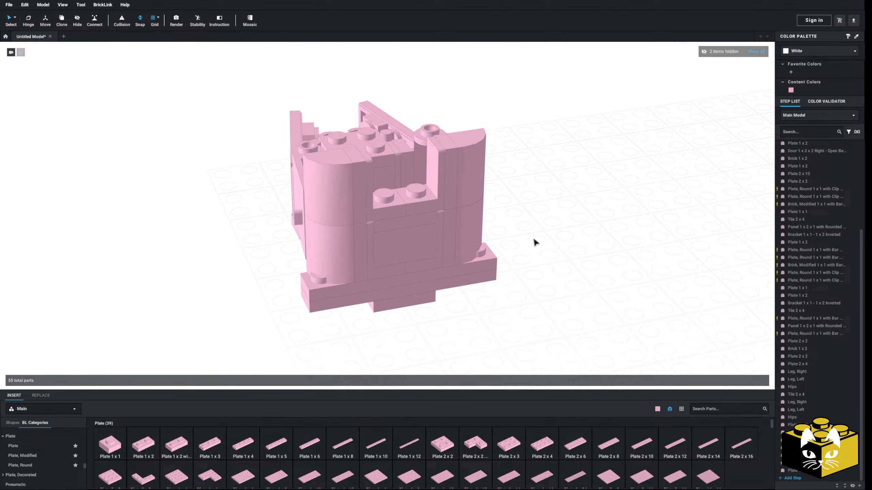
Step: Examine the raised cab end wall, the seated legs and the doors from the side and above
right_drag(535, 243, 572, 238)
scroll(570, 240, down, 3)
mouse_move(494, 300)
right_down()
mouse_move(515, 325)
mouse_move(479, 302)
mouse_move(498, 305)
mouse_move(490, 307)
right_up()
scroll(489, 311, up, 3)
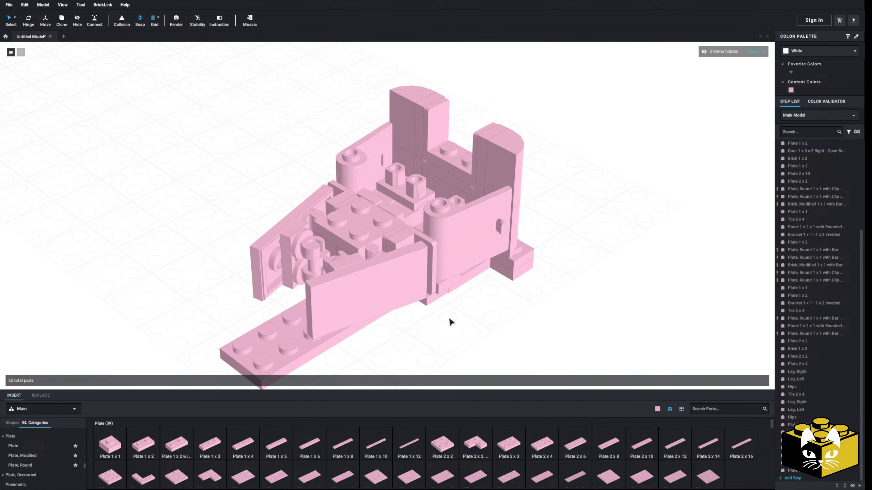
scroll(451, 334, down, 2)
right_drag(451, 335, 539, 315)
scroll(447, 332, up, 3)
scroll(548, 301, down, 5)
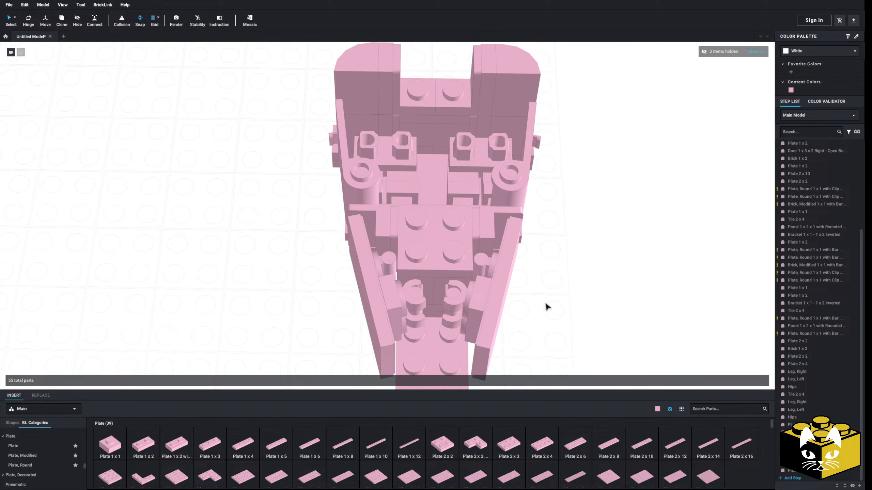
Step: Show all hidden items so the Diamond Reo reference drawings display around the pink cab model
click(755, 52)
right_drag(627, 175, 602, 165)
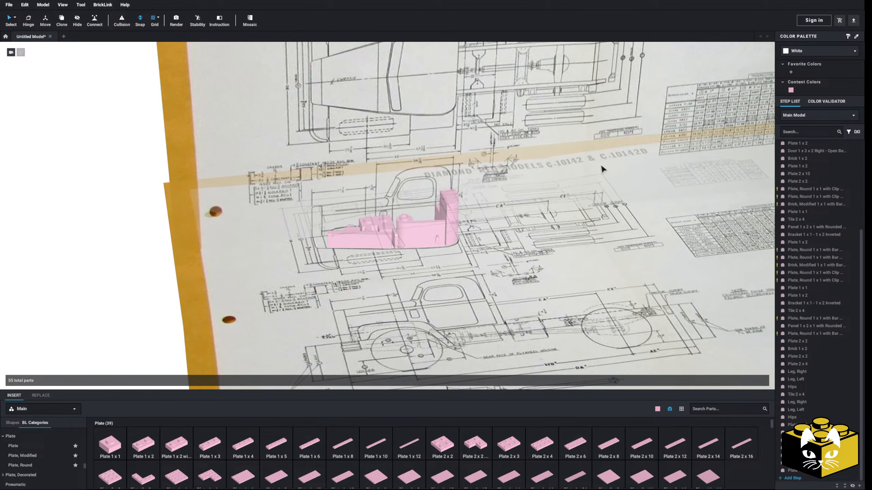
middle_drag(601, 166, 510, 223)
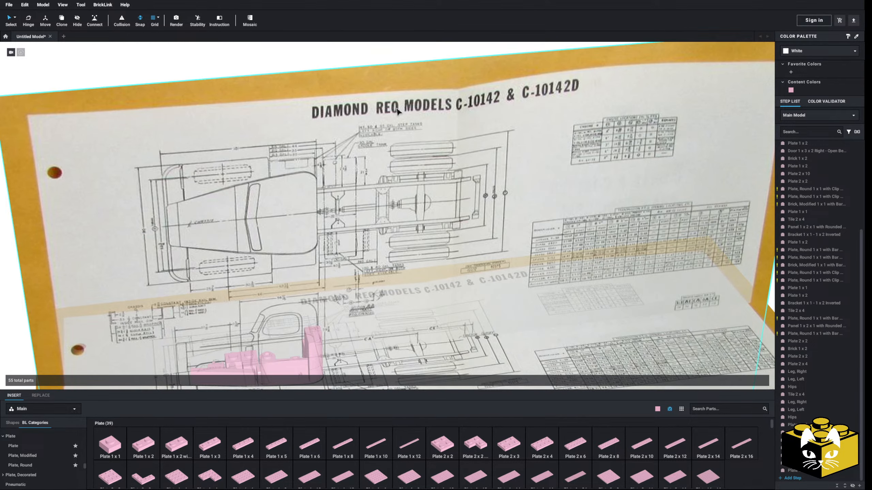
Step: Examine how the pink cab model lines up with the top-view and side-view Diamond Reo C-10142 drawings
scroll(401, 224, up, 5)
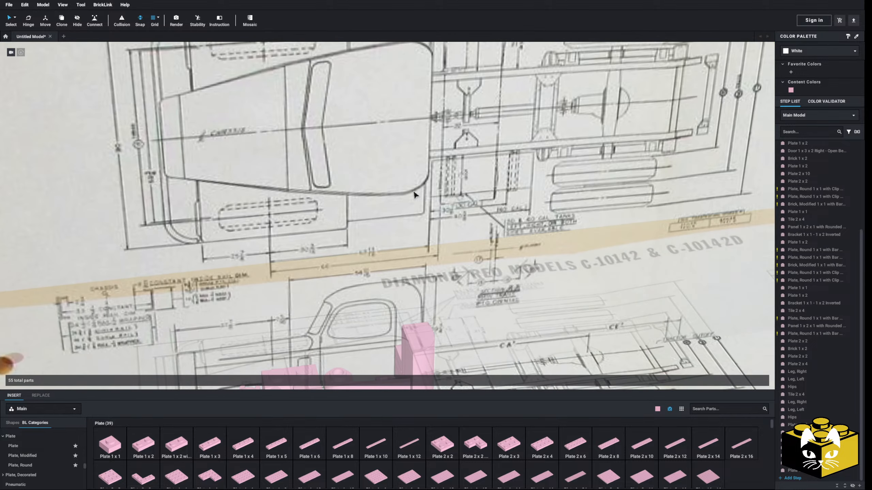
scroll(422, 169, down, 6)
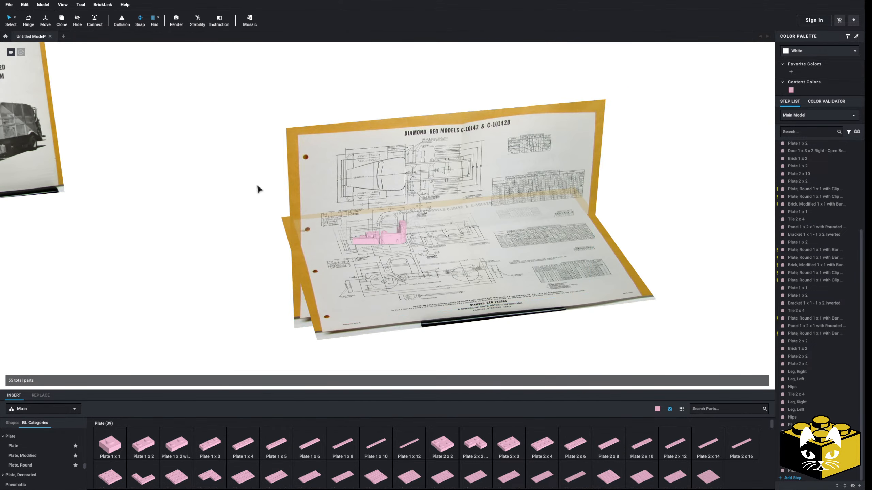
scroll(257, 189, up, 6)
scroll(387, 243, up, 5)
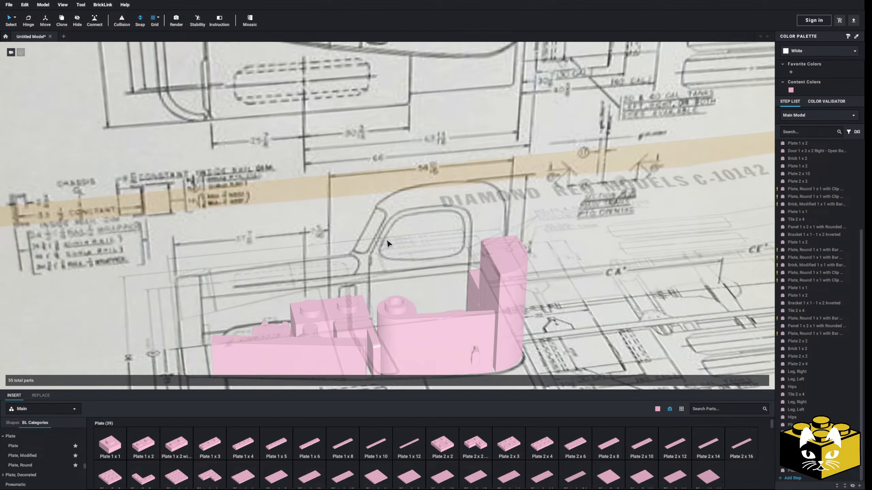
scroll(387, 243, down, 5)
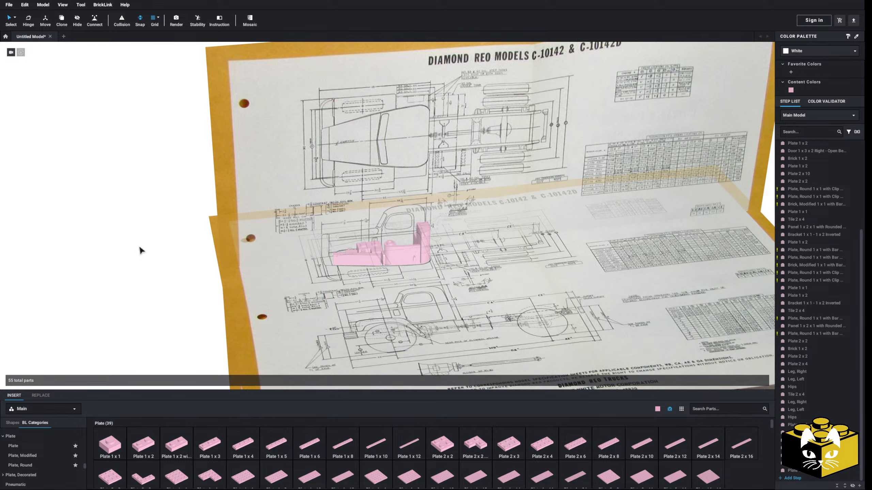
scroll(149, 243, down, 3)
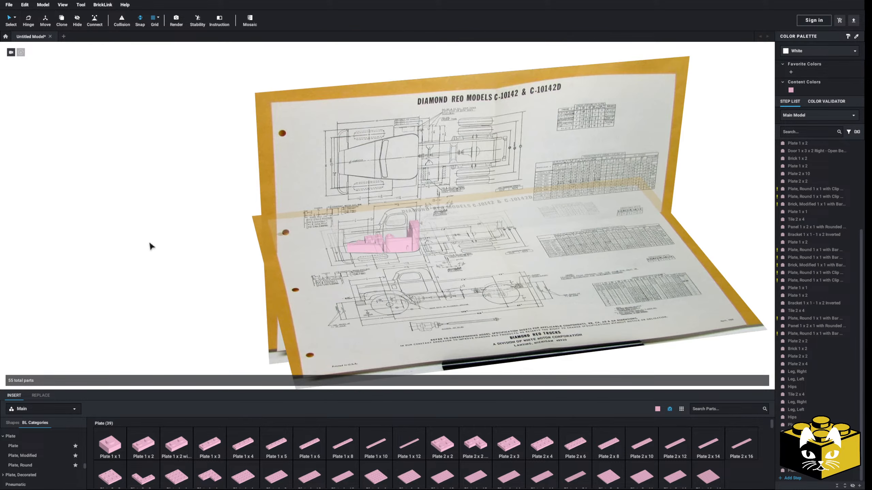
mouse_move(150, 243)
right_down()
mouse_move(157, 249)
mouse_move(146, 251)
right_up()
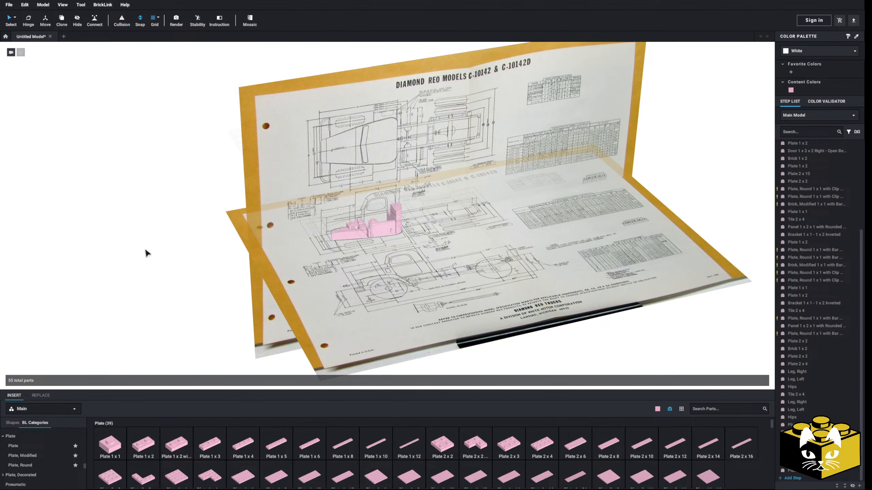
scroll(172, 239, up, 3)
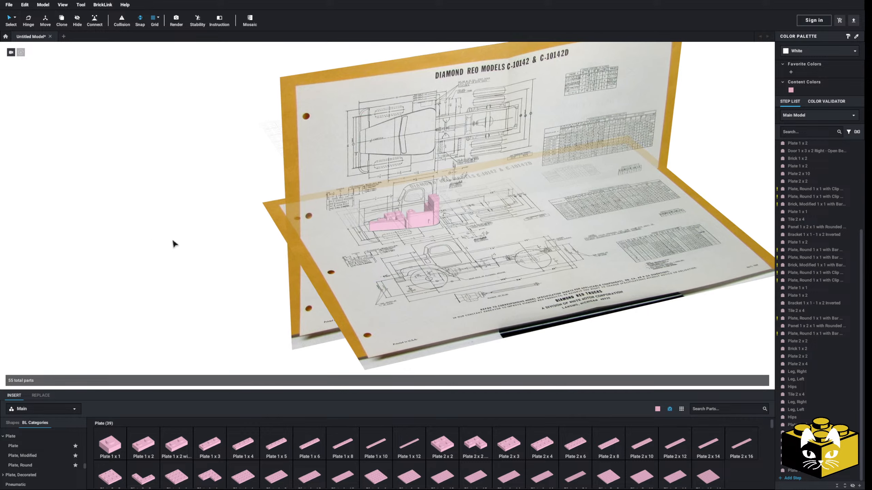
middle_drag(188, 174, 189, 173)
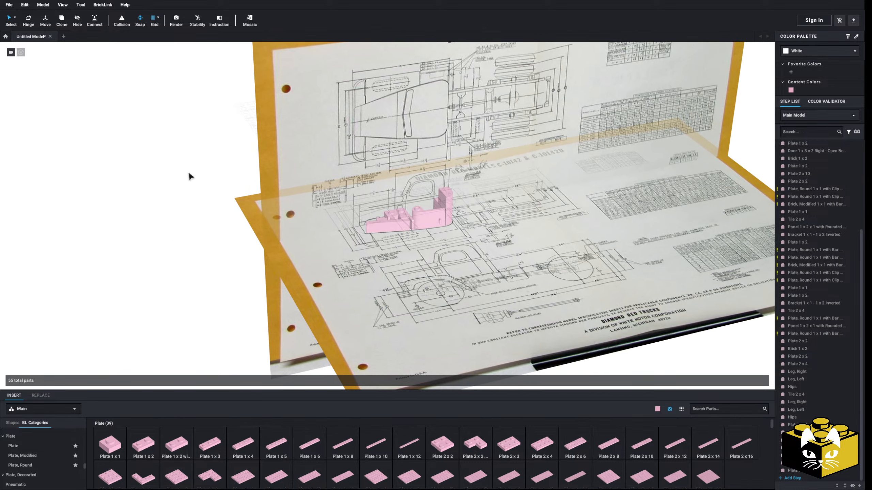
right_drag(184, 170, 156, 191)
scroll(156, 189, up, 5)
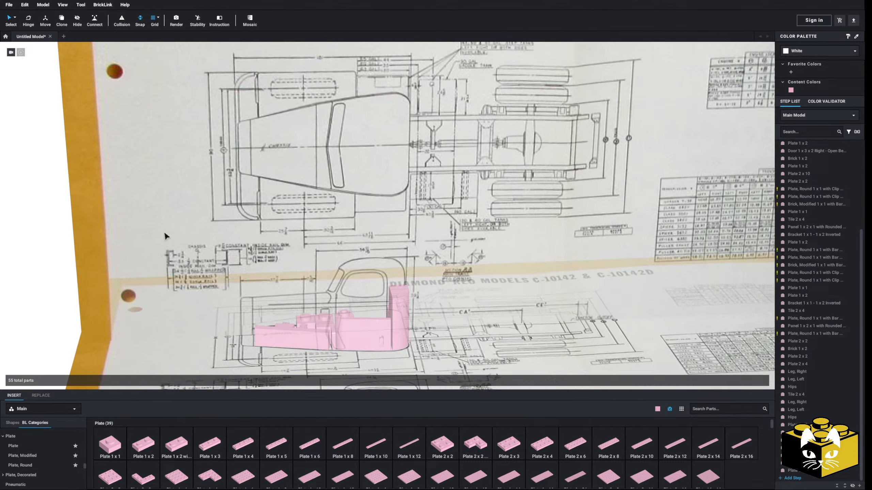
scroll(171, 244, down, 5)
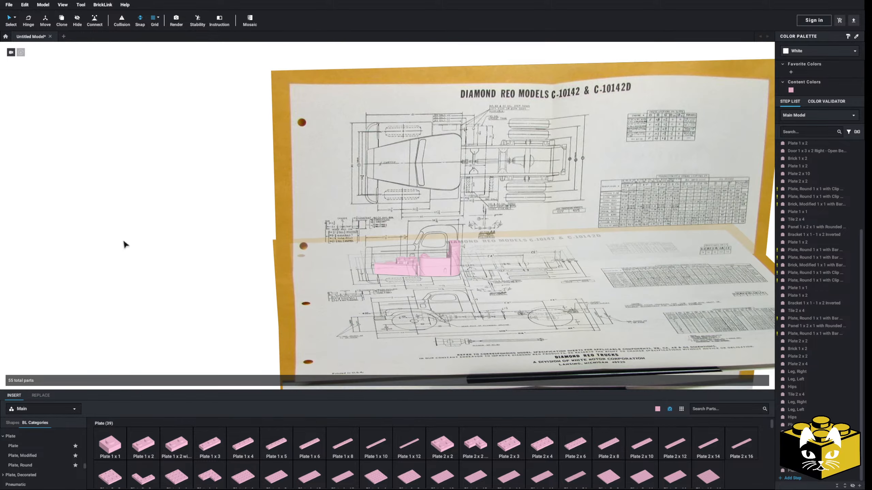
right_drag(124, 242, 148, 233)
scroll(147, 233, up, 5)
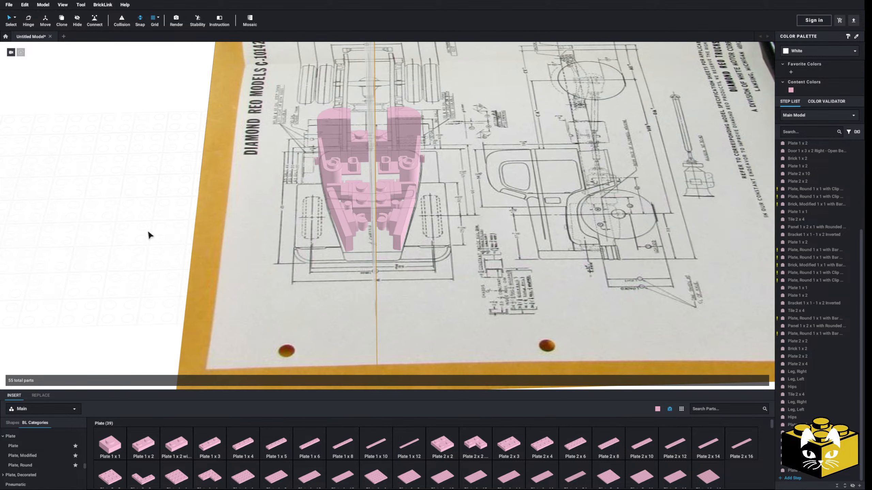
Step: Place a bright pink Plate 1 x 8 crosswise in front of the truck's hood on the C-10142 drawing
click(376, 446)
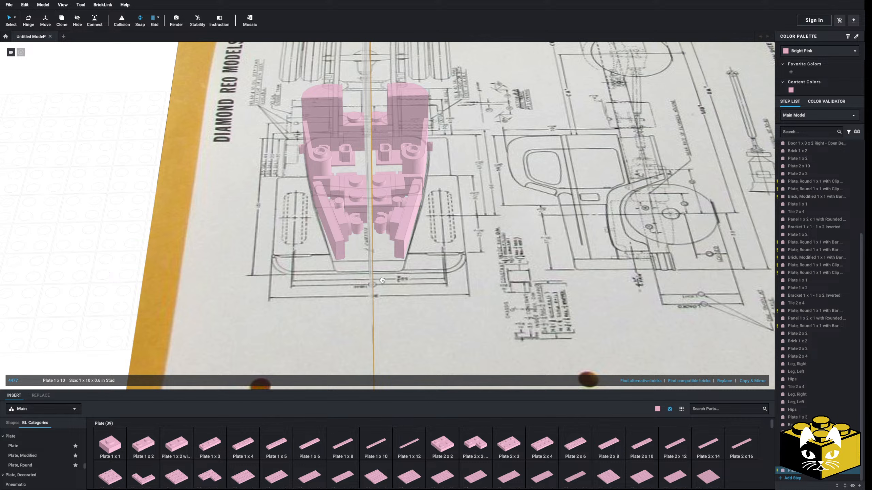
click(359, 309)
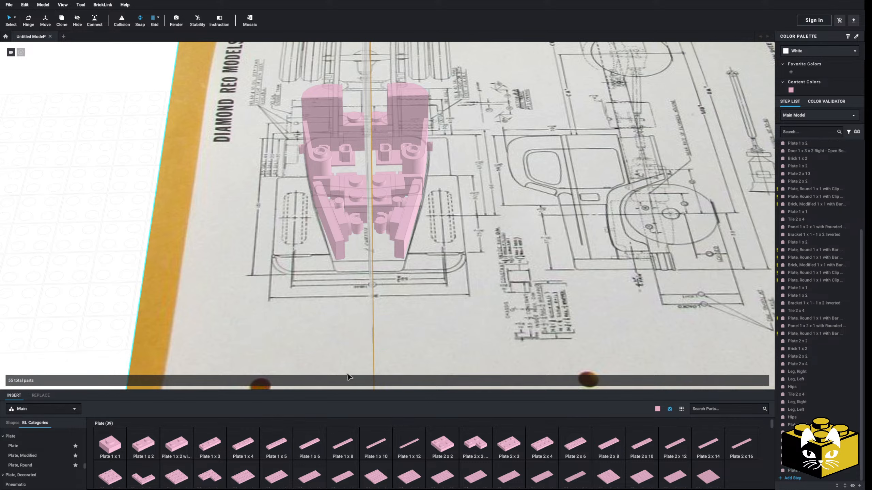
click(340, 449)
right_drag(334, 279, 412, 322)
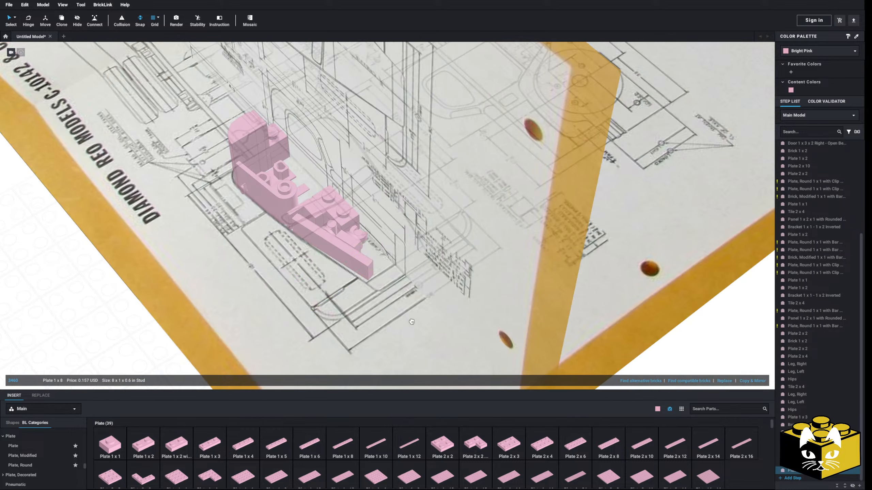
right_drag(358, 342, 342, 346)
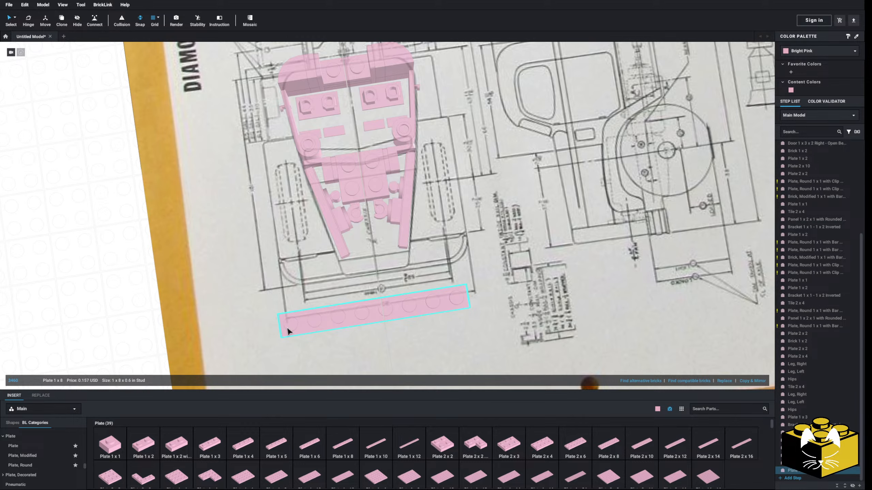
right_drag(288, 330, 541, 134)
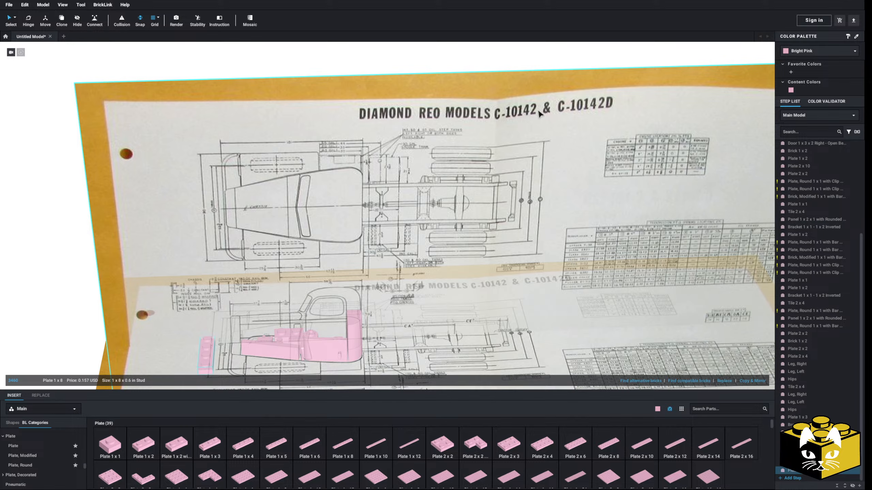
Step: Move the Plate 1 x 8 onto the top-view drawing's front bumper to compare widths, and delete it
click(178, 116)
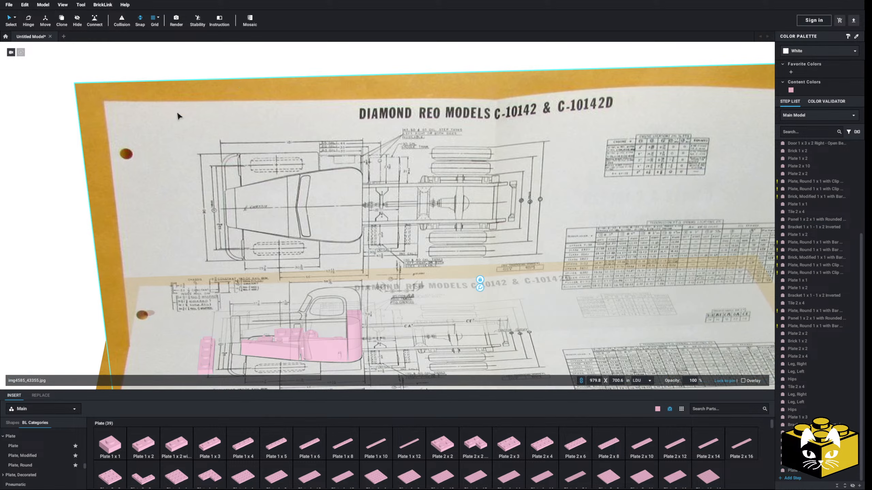
right_drag(69, 213, 144, 250)
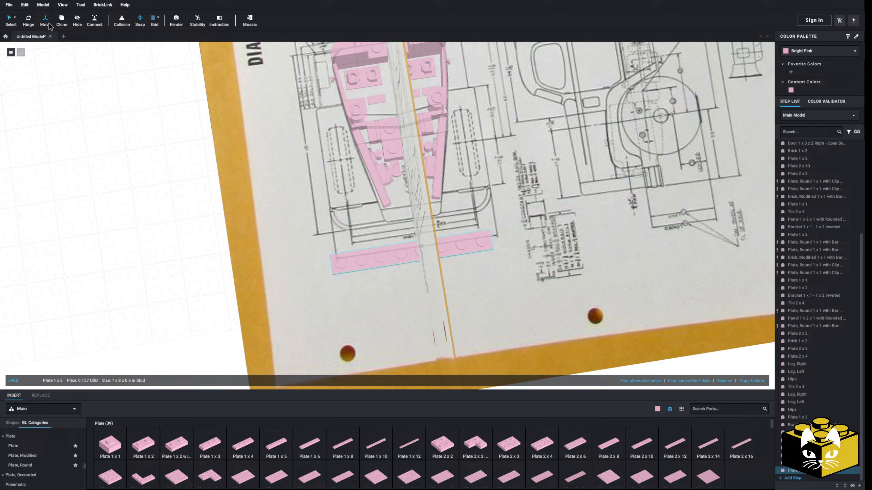
drag(416, 274, 410, 239)
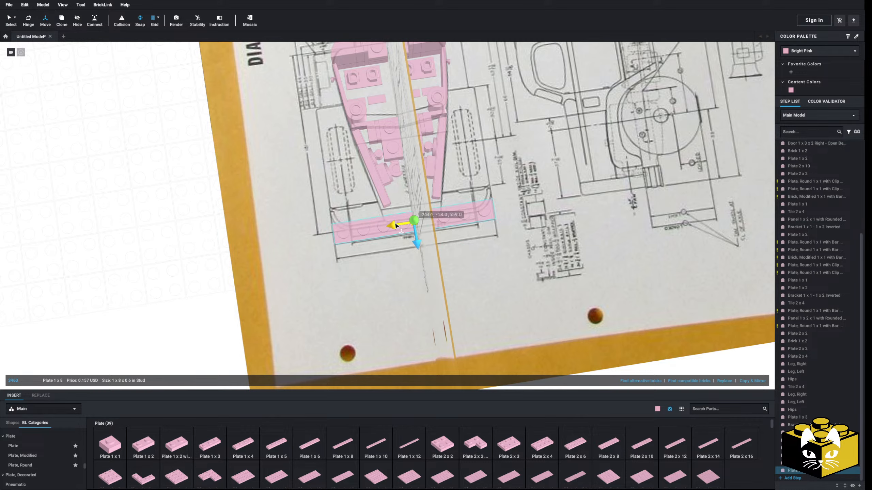
mouse_move(375, 257)
right_down()
mouse_move(346, 243)
mouse_move(340, 250)
mouse_move(366, 267)
right_up()
scroll(341, 249, down, 3)
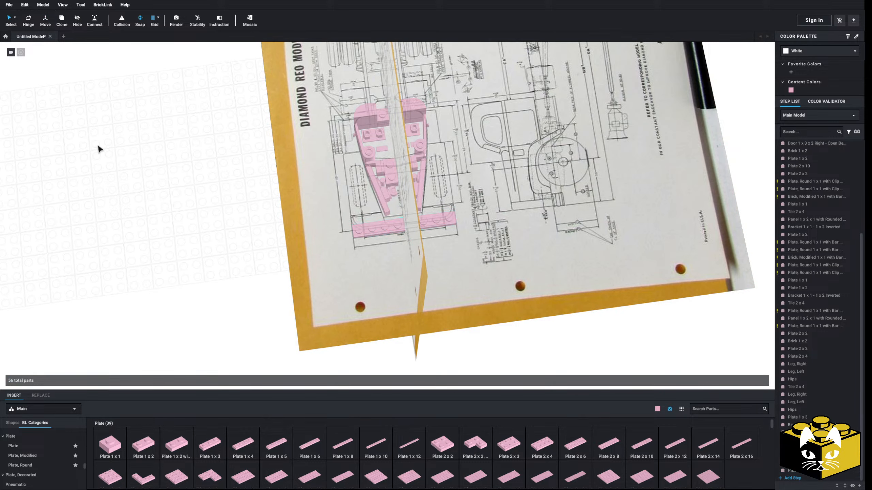
right_drag(99, 147, 132, 170)
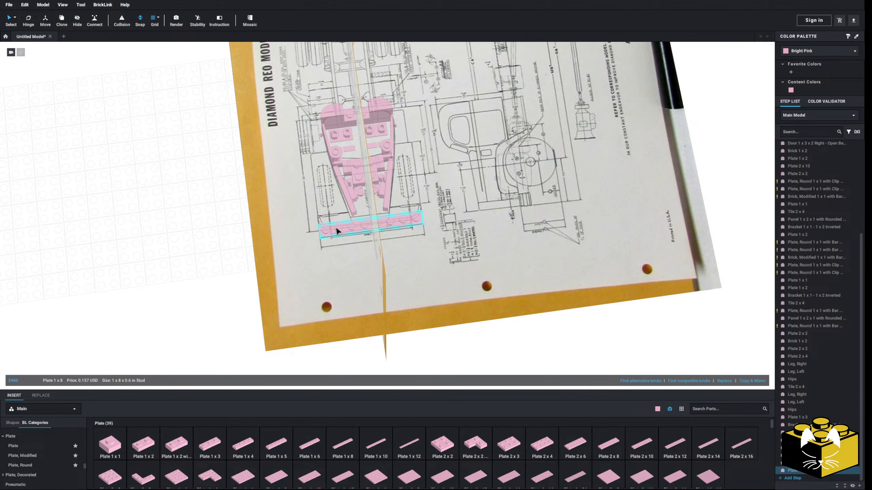
right_drag(336, 231, 183, 274)
Step: Examine the chassis, wheels and cab on the C-10142 top-view and side-view drawings
scroll(257, 260, up, 5)
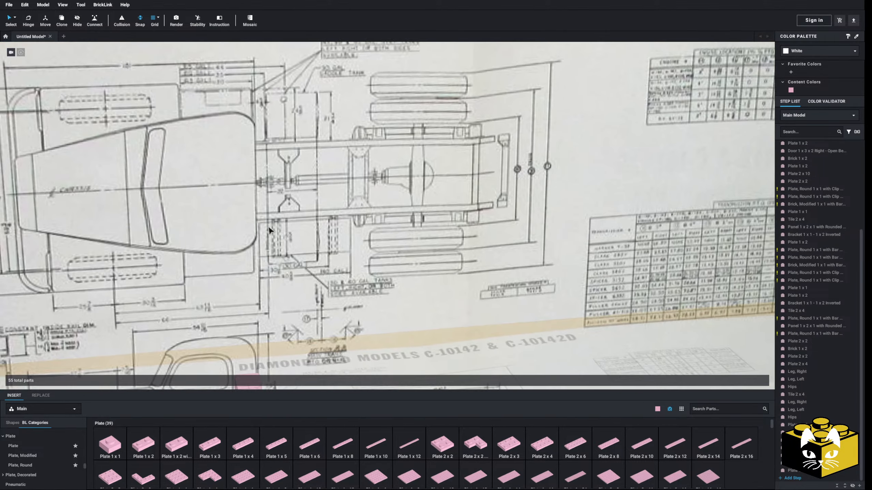
scroll(295, 250, down, 5)
middle_drag(297, 253, 381, 198)
right_drag(400, 237, 443, 286)
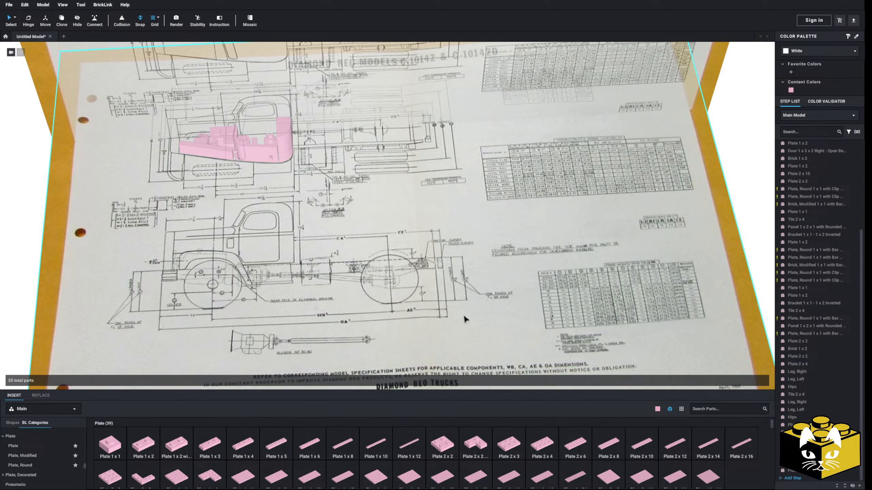
middle_drag(507, 202, 561, 192)
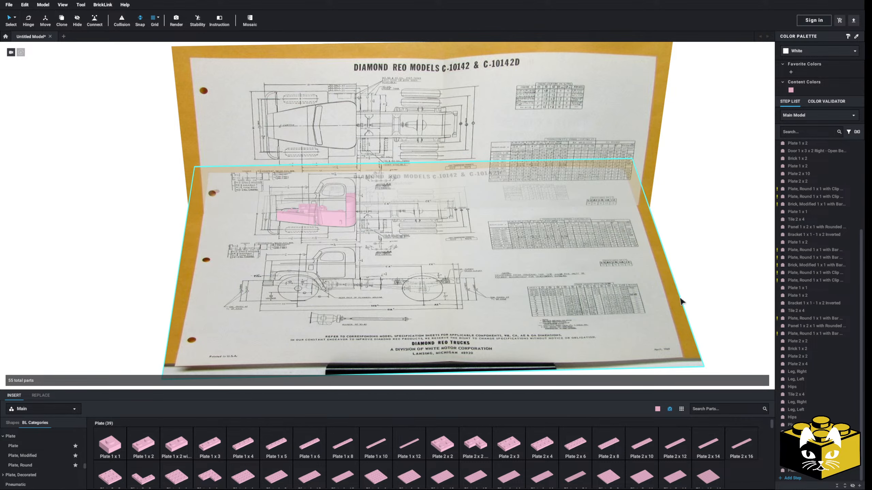
Step: Import the reference image img4589_43359.jpg with the Diamond Reo C-10144 drawing and inspect its truck views
middle_drag(425, 284, 210, 210)
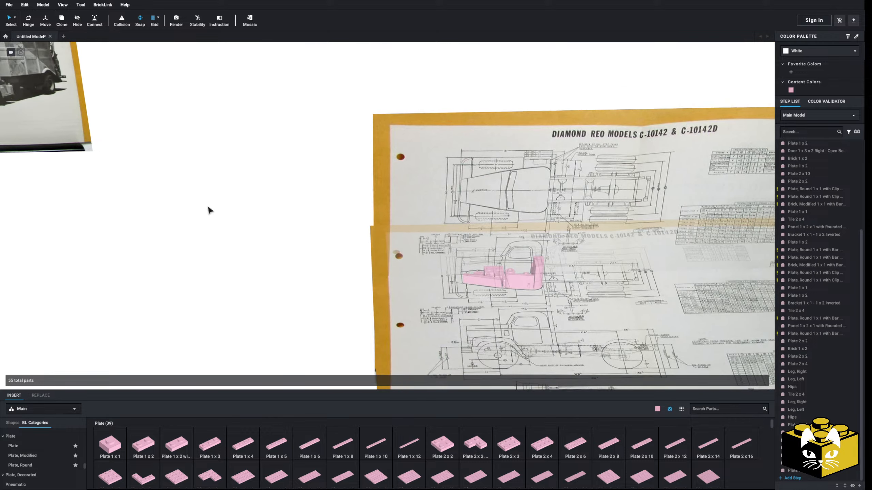
click(42, 5)
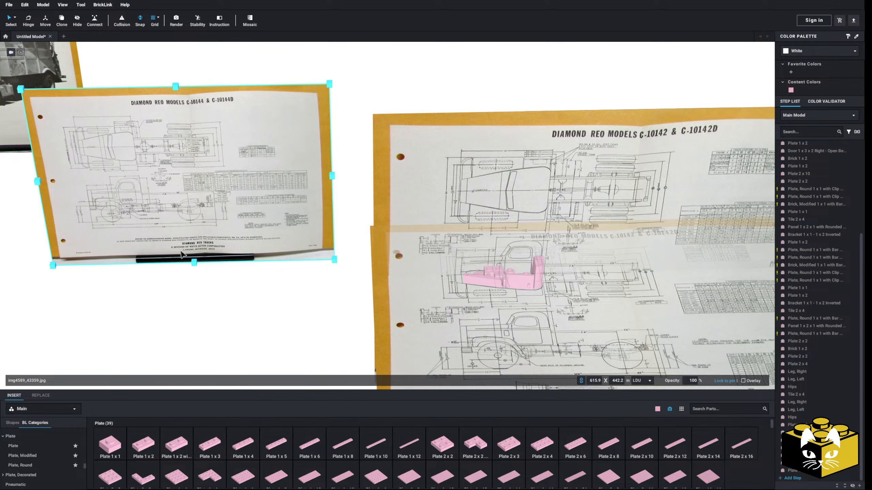
scroll(276, 285, up, 5)
scroll(276, 285, up, 3)
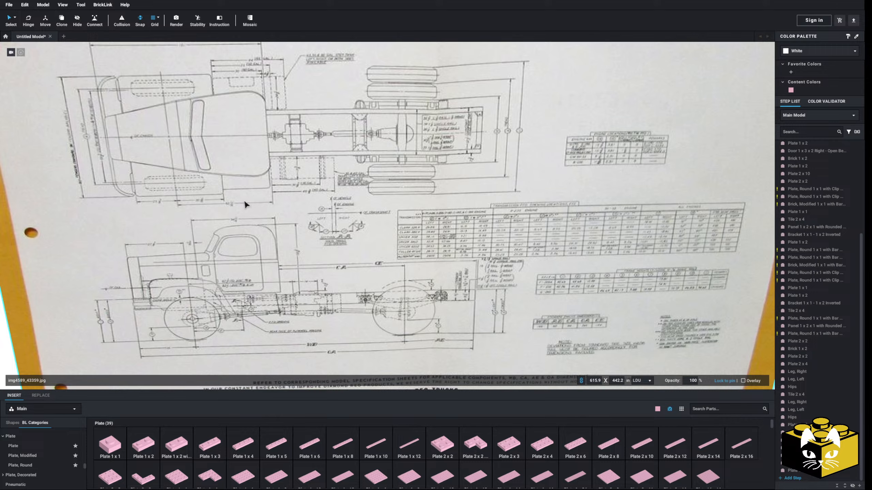
scroll(323, 298, down, 6)
Step: Move the C-10144 drawing away from the cab model, next to the reference truck photo
drag(385, 265, 214, 272)
middle_drag(214, 271, 45, 252)
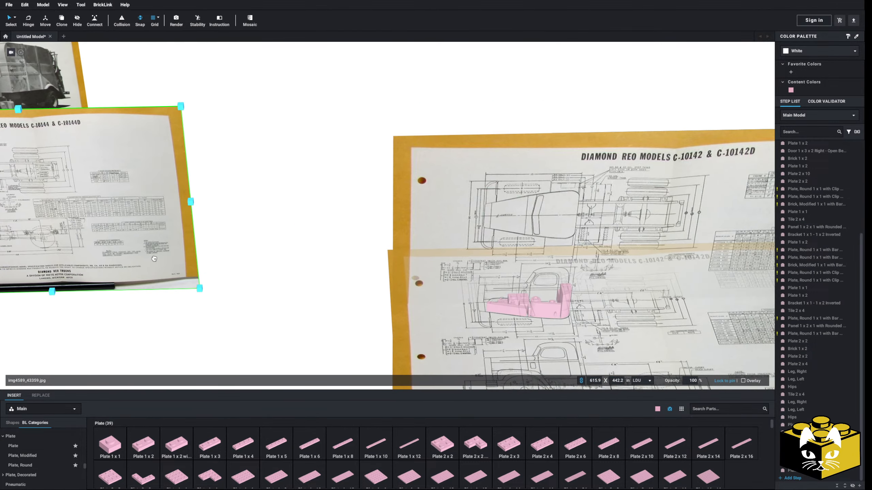
mouse_move(44, 252)
mouse_down()
mouse_move(590, 275)
mouse_move(586, 243)
mouse_move(199, 282)
mouse_up()
middle_drag(376, 341, 258, 340)
click(356, 329)
scroll(462, 354, up, 4)
scroll(338, 312, down, 3)
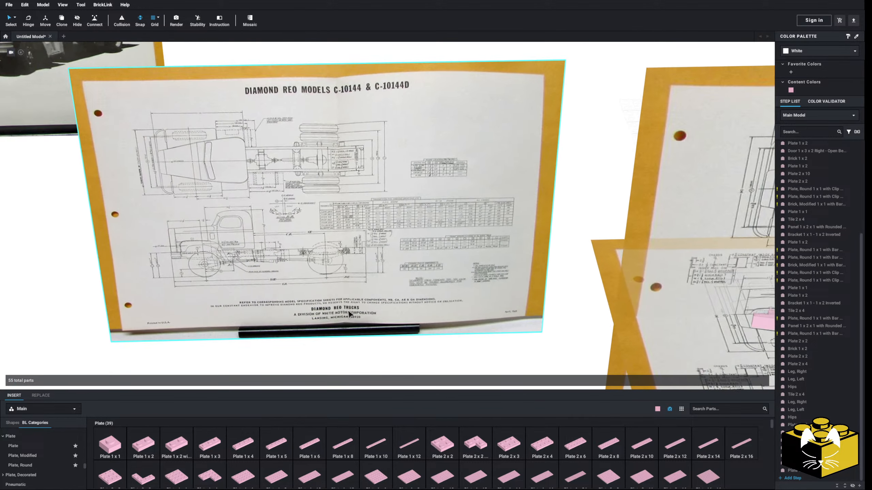
Step: Import the reference image img4591_43361.jpg with the C-10186 drawing and position it just below the C-10144 drawing
middle_drag(350, 313, 185, 217)
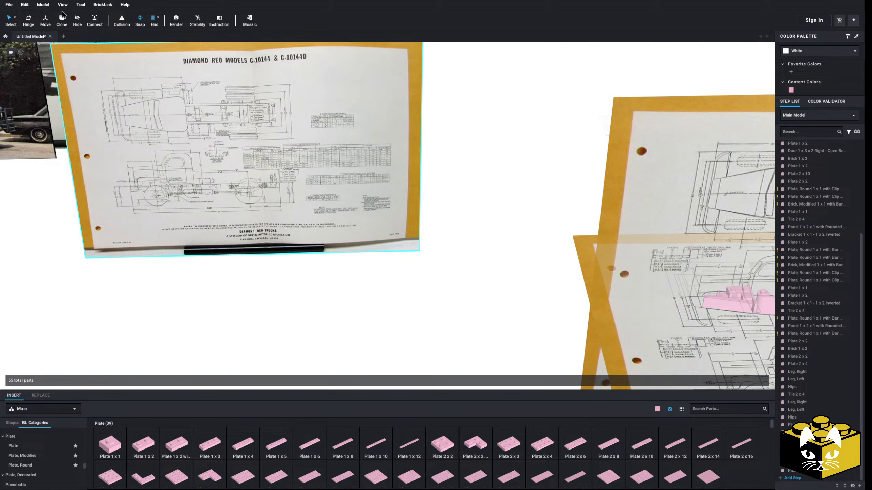
click(45, 7)
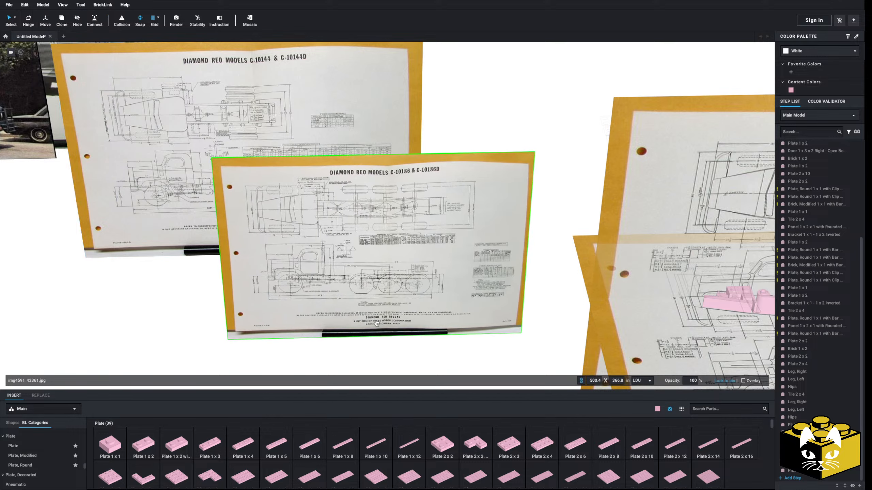
scroll(418, 308, up, 4)
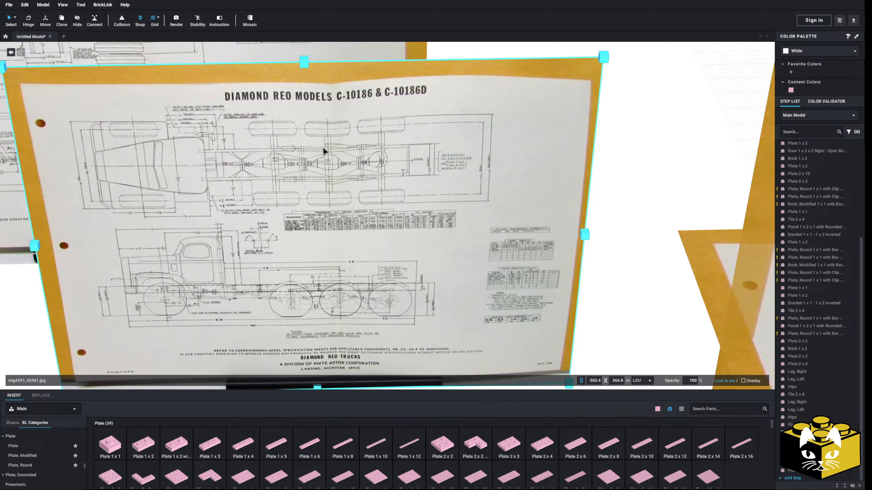
scroll(358, 245, down, 5)
drag(291, 276, 265, 273)
middle_drag(156, 256, 366, 285)
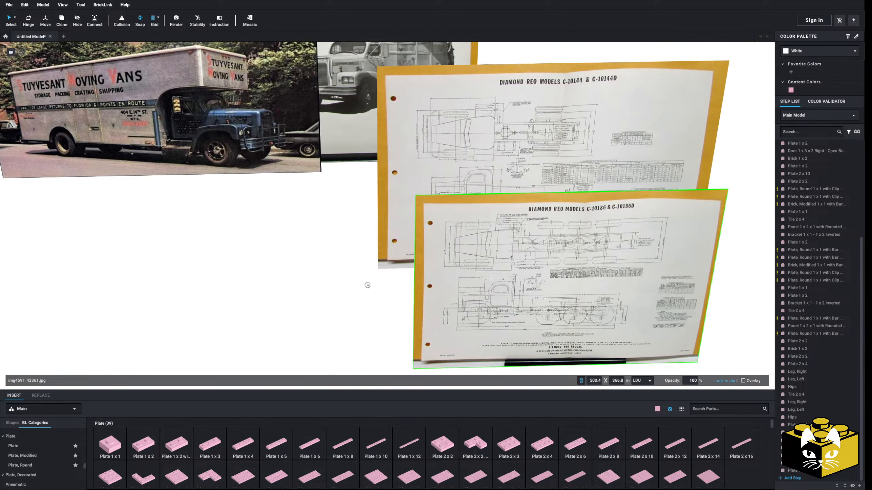
Step: Move the C-10186 drawing in front of the C-10144 drawing and examine its top and side truck views
drag(541, 311, 363, 242)
scroll(239, 292, up, 6)
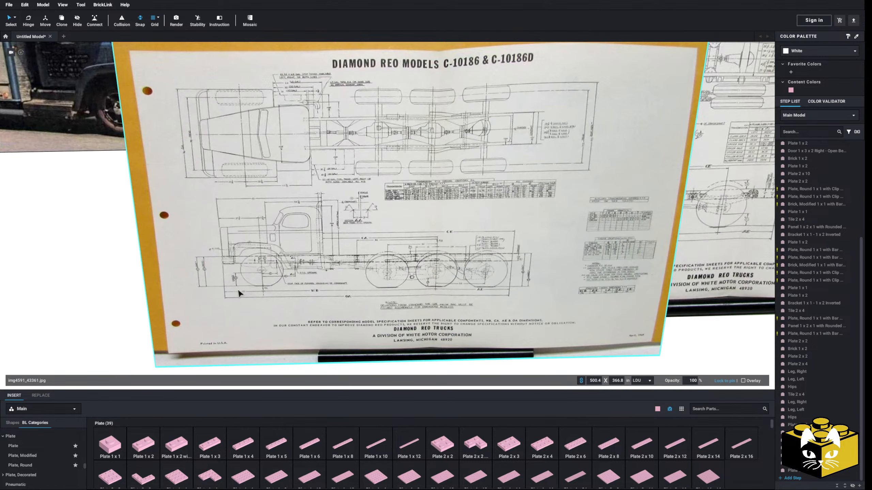
scroll(267, 282, down, 4)
scroll(436, 155, up, 6)
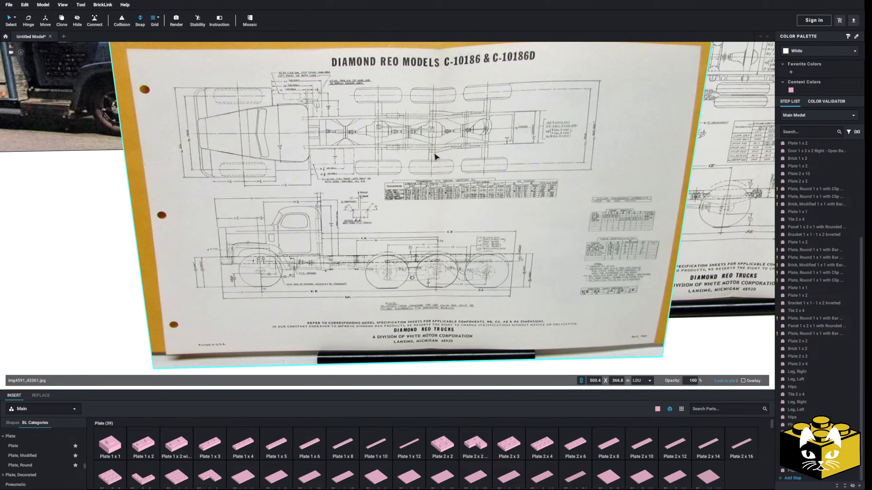
middle_drag(389, 249, 415, 215)
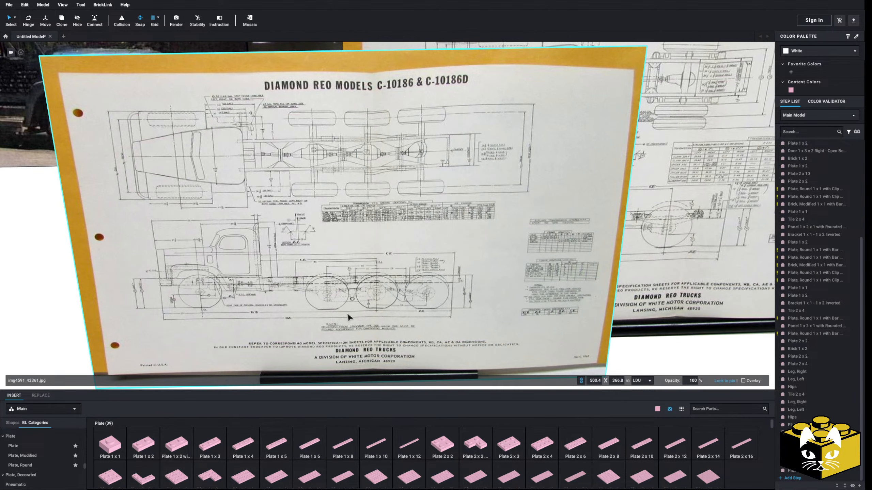
scroll(363, 303, down, 3)
Step: Arrange the C-10186 and C-10144 drawings side by side next to the C-10142 chassis diagram cover sheet
drag(368, 181, 357, 242)
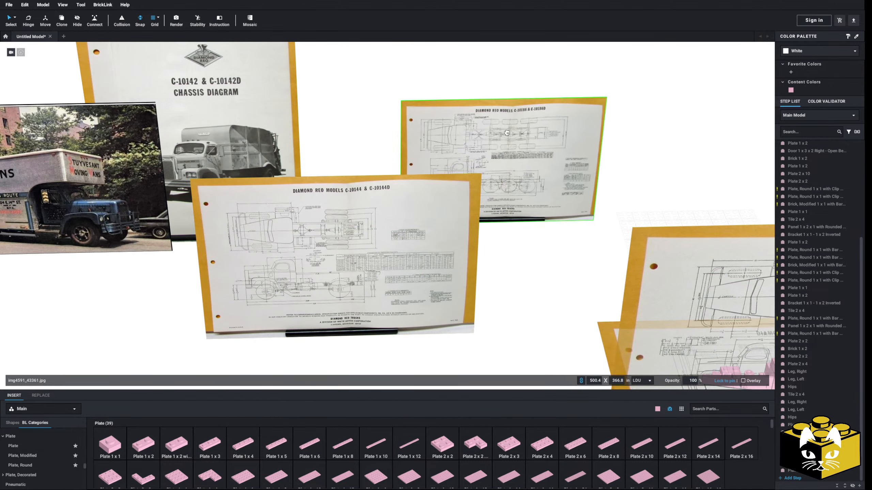
drag(350, 235, 647, 138)
click(336, 295)
middle_drag(336, 295, 405, 340)
Step: Examine the truck photo on the C-10142 chassis diagram cover sheet
scroll(397, 302, up, 5)
middle_drag(397, 301, 329, 264)
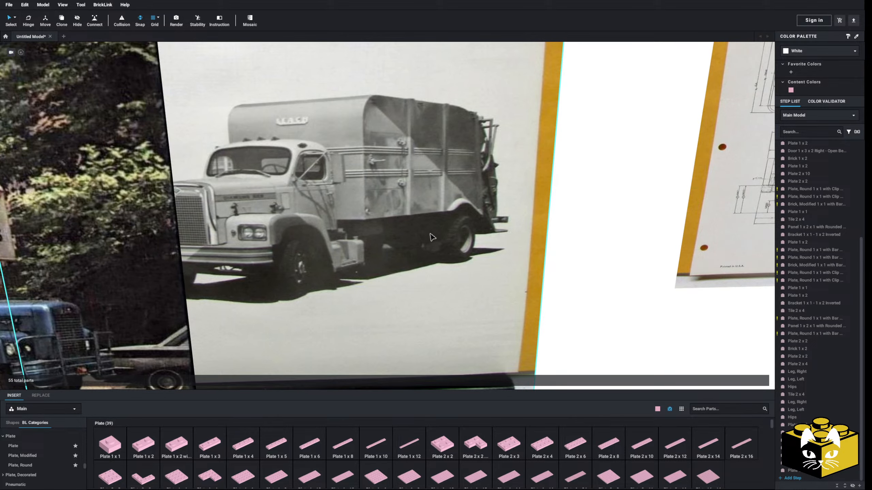
scroll(493, 298, down, 5)
drag(374, 251, 433, 271)
scroll(433, 271, up, 5)
scroll(433, 274, down, 5)
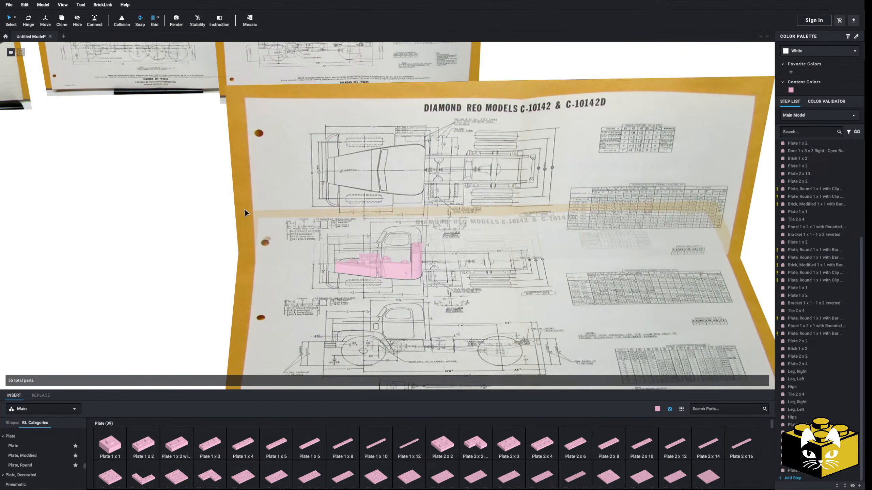
Step: Hide the two C-10142 drawings that overlap the cab model
right_drag(244, 209, 158, 226)
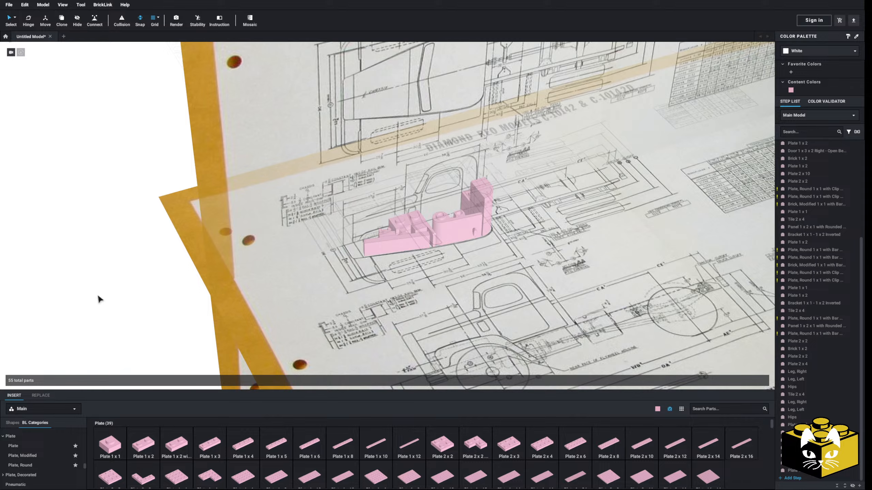
scroll(65, 299, up, 5)
scroll(69, 296, down, 4)
mouse_move(69, 299)
right_down()
mouse_move(116, 291)
mouse_move(117, 313)
mouse_move(128, 292)
mouse_move(143, 290)
mouse_move(123, 298)
mouse_move(105, 284)
mouse_move(138, 294)
mouse_move(121, 284)
mouse_move(278, 296)
mouse_move(259, 307)
mouse_move(251, 300)
mouse_move(323, 300)
mouse_move(292, 298)
mouse_move(331, 219)
right_up()
right_click(332, 219)
click(339, 230)
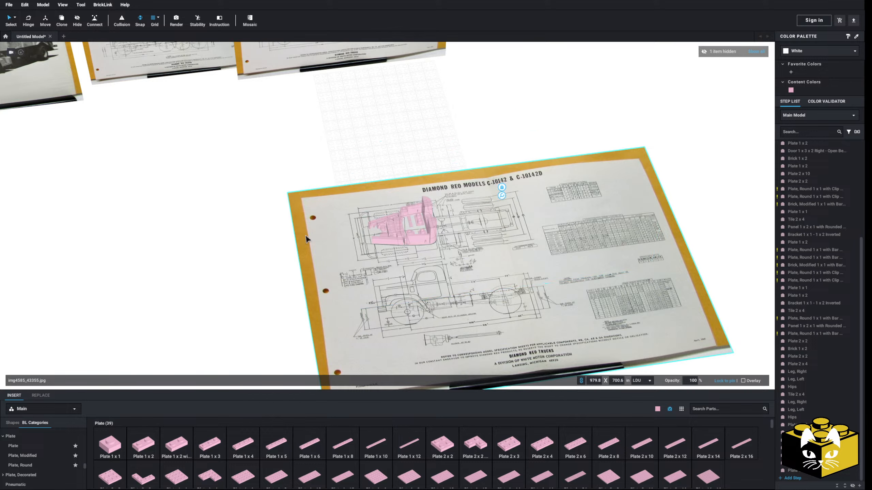
right_click(332, 234)
click(340, 242)
Step: Move the C-10144 and C-10186 drawings to the other side of the C-10142 cover sheet, behind the moving-van photo
right_drag(259, 254, 326, 134)
drag(327, 133, 62, 146)
middle_drag(63, 146, 430, 248)
drag(405, 192, 225, 193)
drag(580, 220, 328, 175)
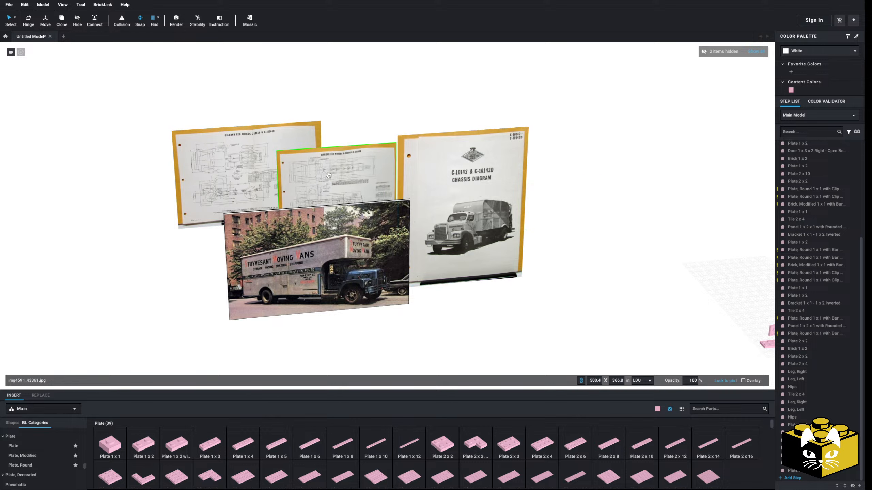
Step: Pull the hood assembly forward off the cab to expose the stacked plates on the chassis
middle_drag(591, 279, 382, 256)
right_drag(382, 256, 409, 266)
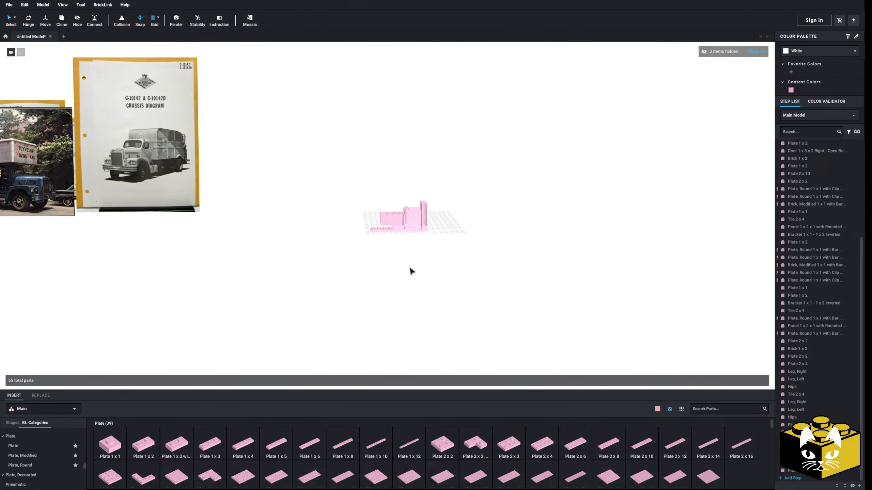
scroll(410, 266, up, 6)
scroll(357, 288, up, 3)
middle_drag(371, 290, 343, 292)
scroll(342, 294, up, 3)
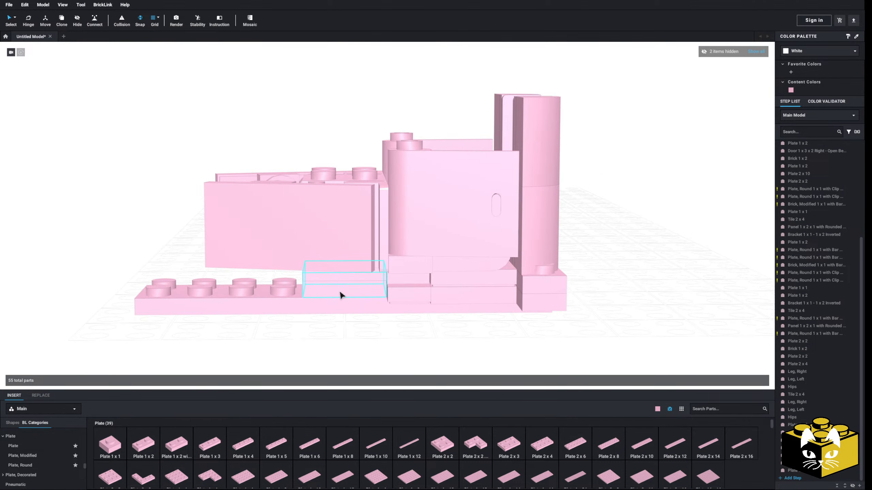
scroll(243, 172, up, 2)
right_drag(242, 166, 242, 169)
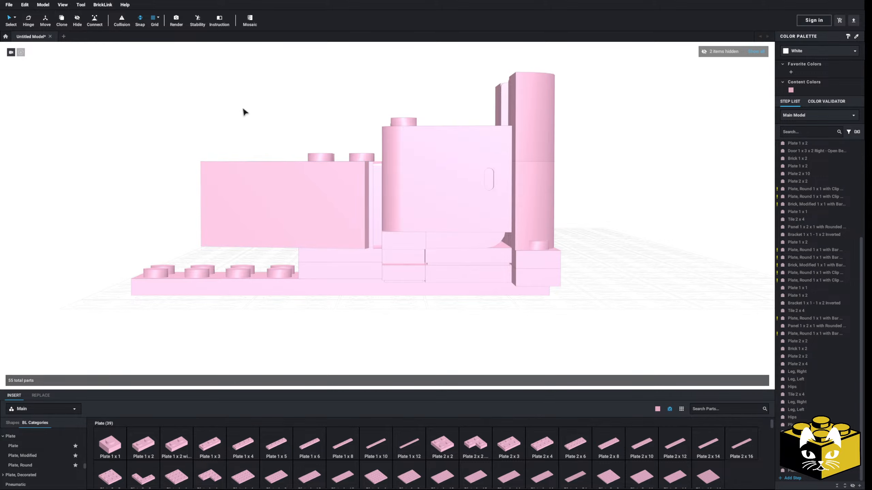
drag(242, 105, 371, 202)
right_drag(371, 202, 371, 229)
drag(365, 225, 170, 254)
scroll(199, 250, down, 3)
click(354, 306)
right_drag(355, 306, 381, 273)
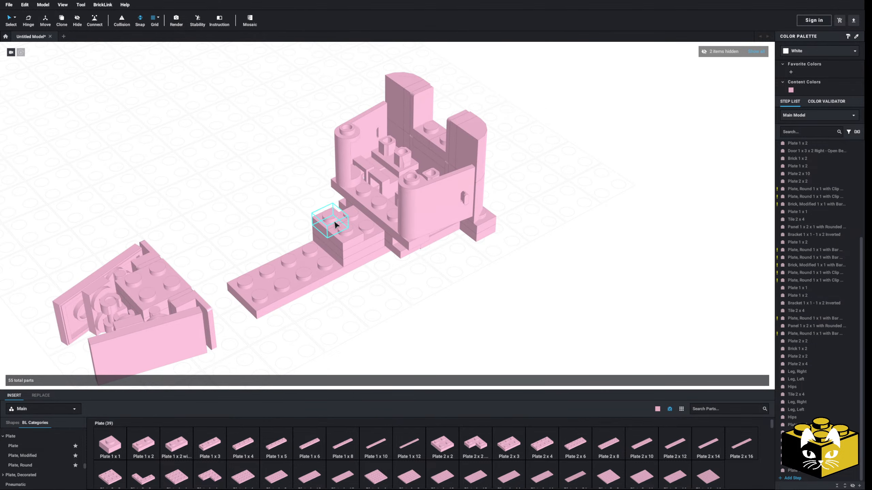
Step: Merge the two adjacent Plate 1 x 1 parts on the stack in front of the cab into one plate
click(335, 225)
ctrl+click(342, 234)
right_click(342, 233)
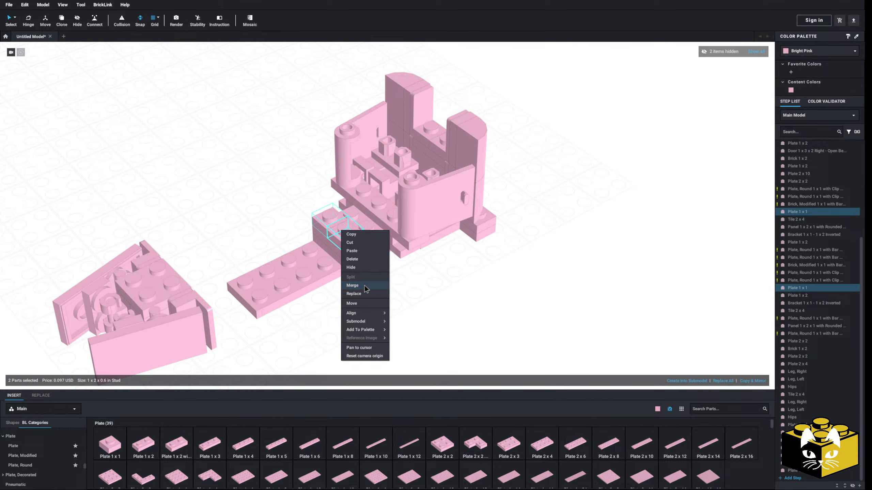
click(353, 285)
scroll(457, 296, up, 5)
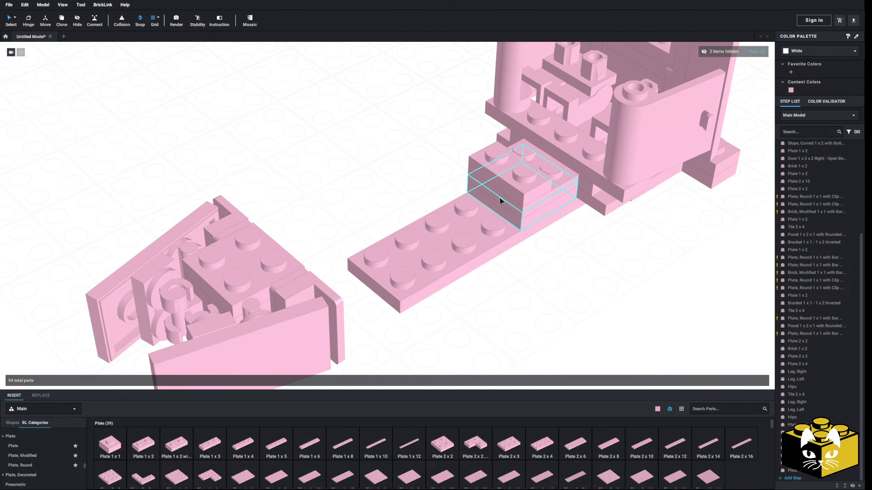
Step: Add a Brick 2 x 2 from the Brick category onto the plate stack in front of the cab
drag(502, 184, 408, 206)
right_drag(409, 206, 401, 106)
drag(401, 106, 252, 151)
right_drag(252, 151, 347, 254)
click(335, 183)
right_drag(335, 183, 302, 180)
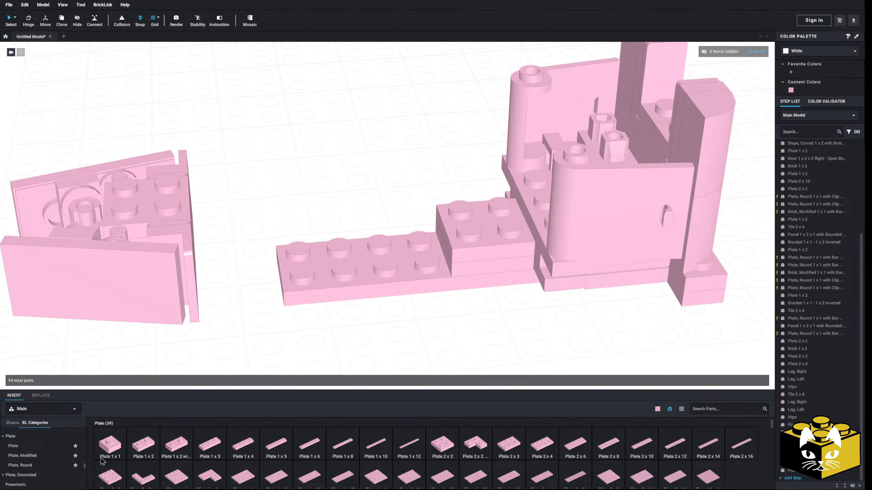
scroll(83, 469, down, 10)
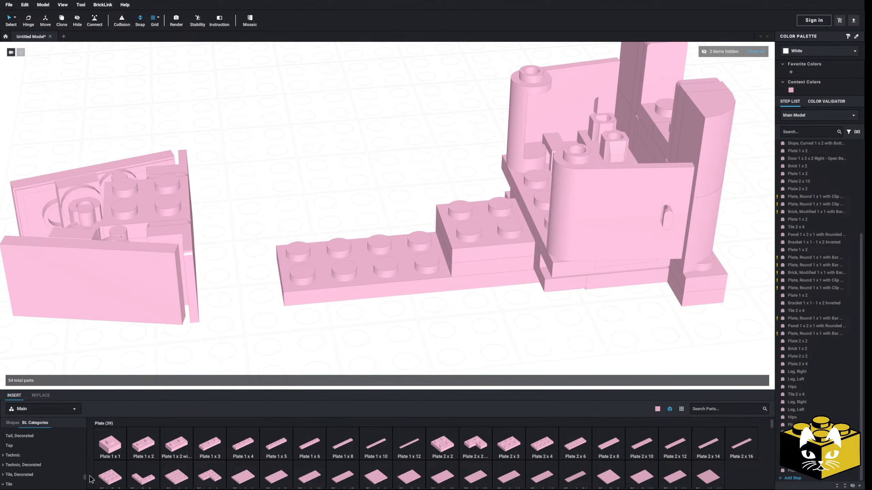
scroll(74, 467, up, 15)
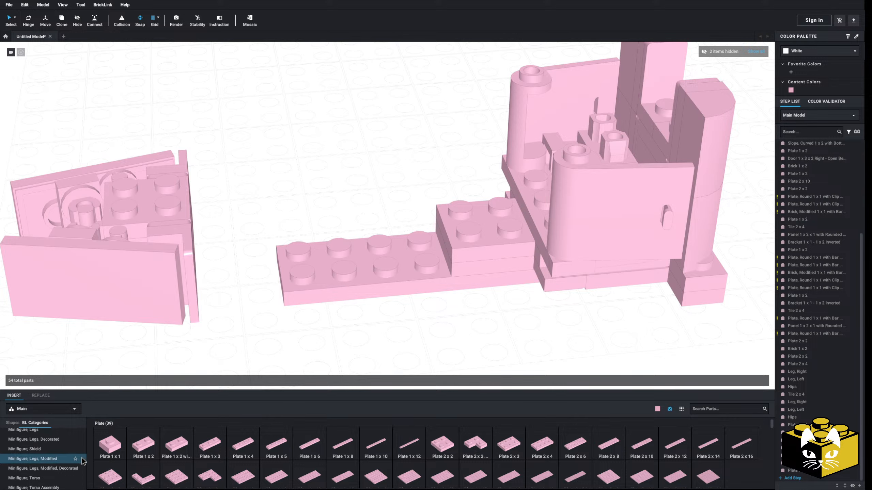
scroll(86, 464, up, 12)
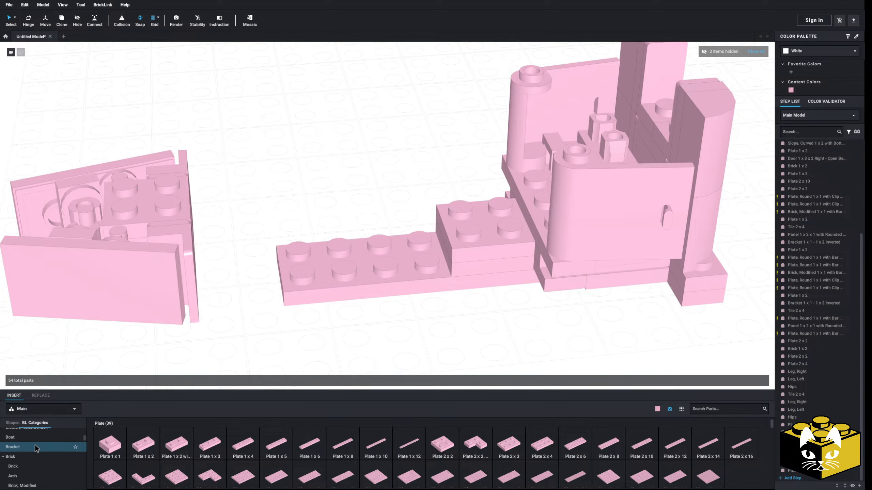
click(24, 454)
drag(283, 478, 481, 179)
click(359, 160)
Step: Group all parts of the detached hood assembly into a submodel
scroll(343, 162, down, 4)
drag(294, 136, 86, 249)
click(685, 380)
click(476, 260)
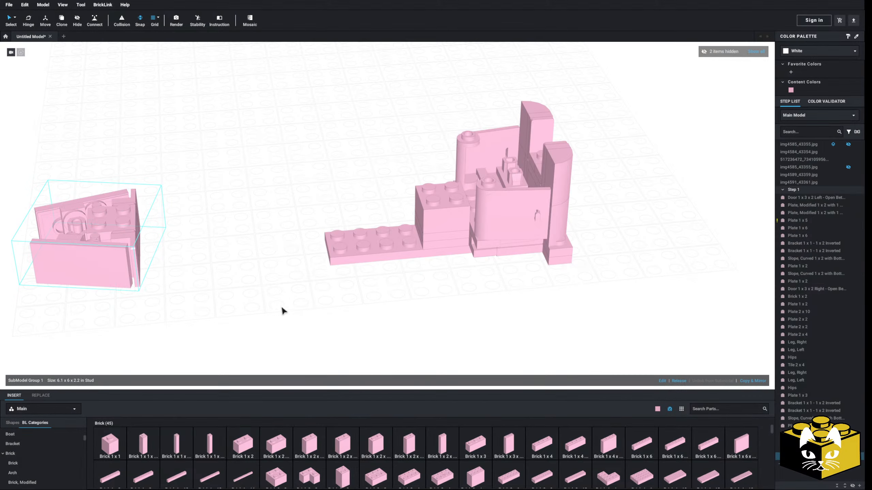
Step: Show all hidden items again and delete one Plate 2 x 2 from the stack in front of the cab
click(757, 52)
click(375, 237)
key(Delete)
click(386, 236)
right_drag(344, 247, 371, 241)
scroll(343, 241, down, 3)
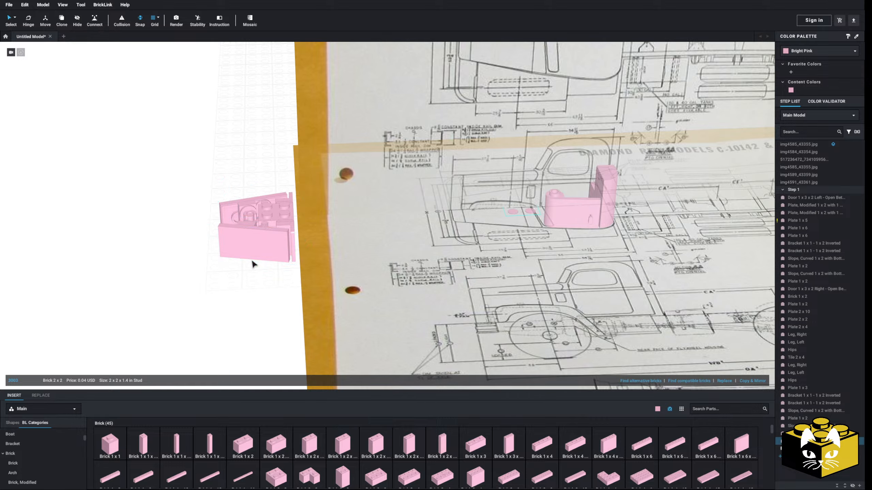
Step: Move the hood submodel back against the front of the cab, above the chassis plate
click(281, 244)
middle_drag(281, 245, 103, 265)
right_drag(240, 240, 213, 268)
scroll(213, 268, up, 2)
drag(203, 285, 271, 310)
right_drag(268, 305, 264, 288)
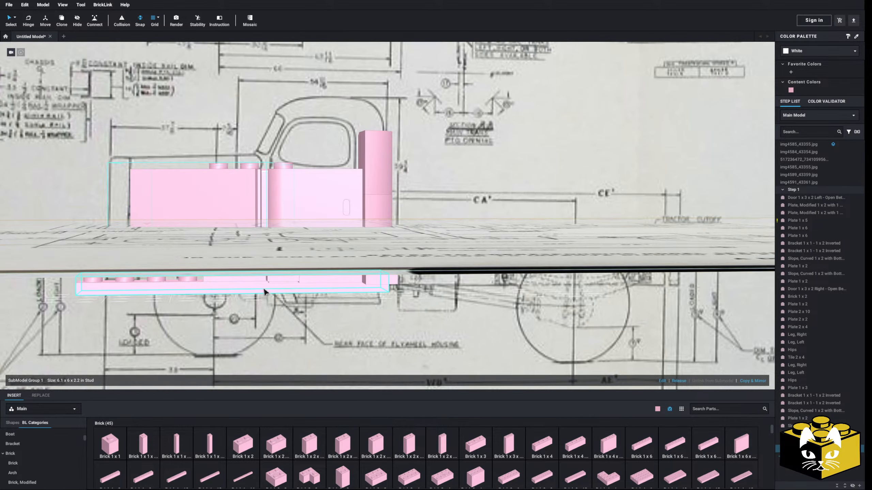
Step: Compare the hood, cab and chassis plate with the side and top views on the C-10142 drawings
middle_drag(264, 288, 323, 280)
right_drag(348, 266, 69, 280)
scroll(69, 280, up, 5)
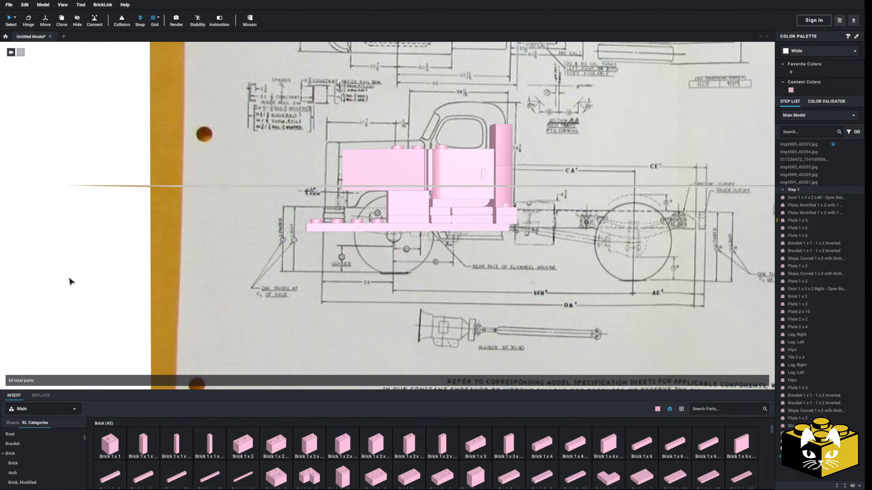
right_drag(215, 323, 242, 345)
scroll(242, 345, down, 3)
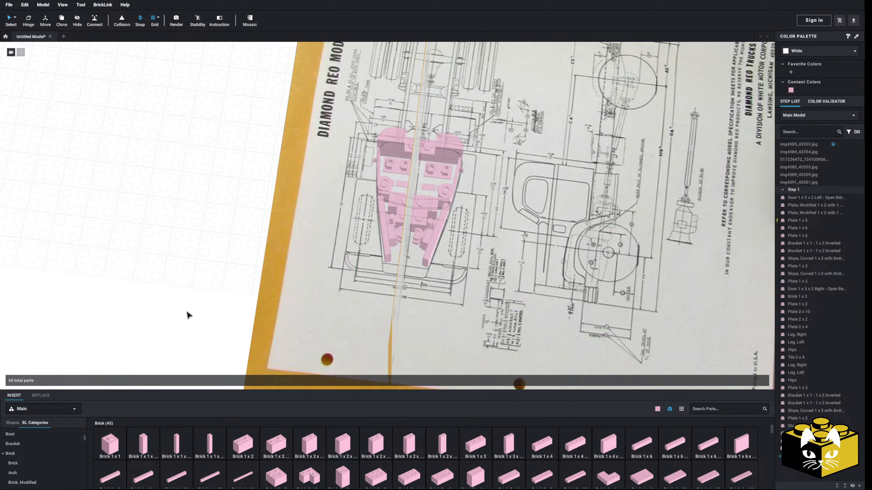
right_drag(188, 315, 364, 293)
middle_drag(288, 282, 301, 278)
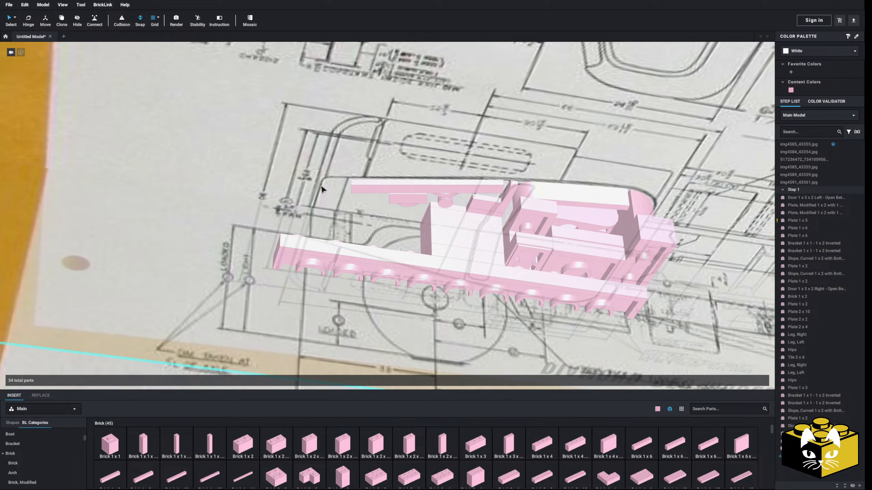
Step: Add a Plate, Modified part with a single centred stud to the chassis plate, one stud ahead of the brick stack
scroll(71, 440, up, 3)
scroll(71, 440, up, 2)
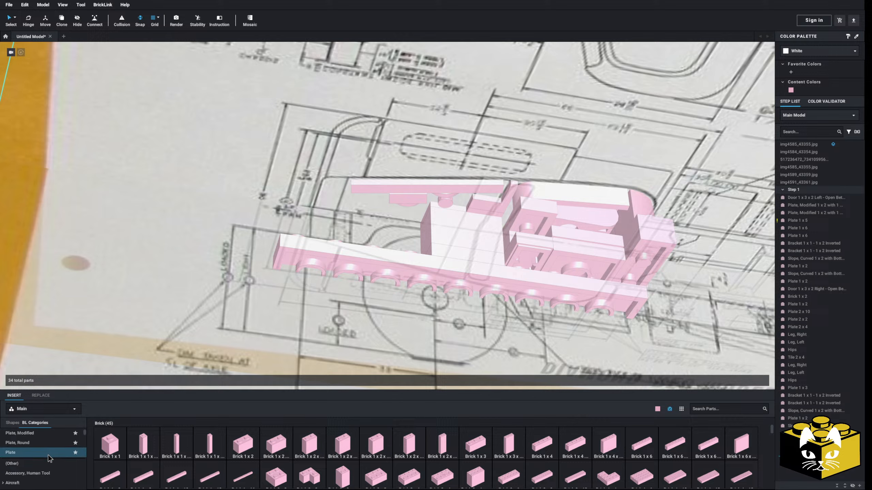
click(33, 433)
scroll(429, 458, down, 1)
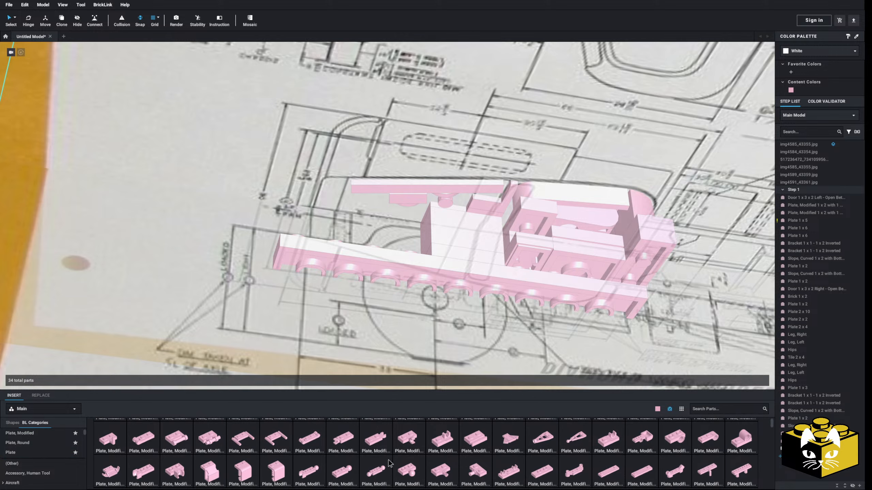
scroll(474, 477, up, 2)
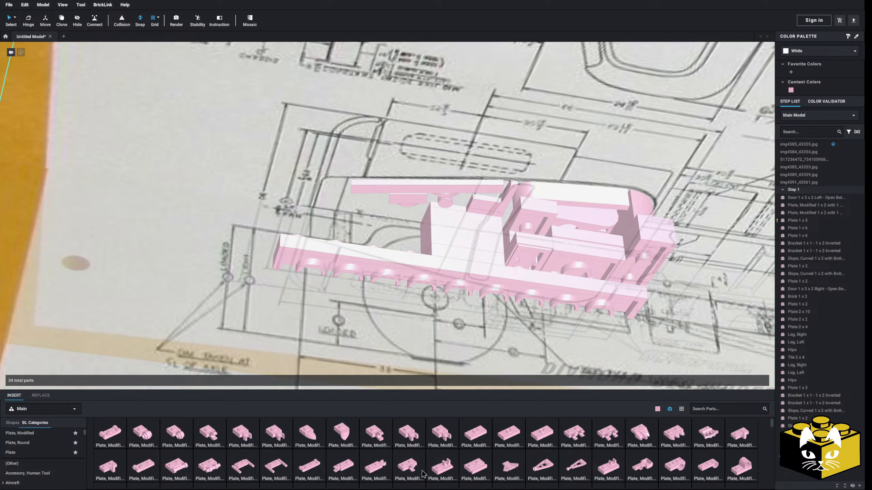
click(505, 444)
click(373, 251)
key(Escape)
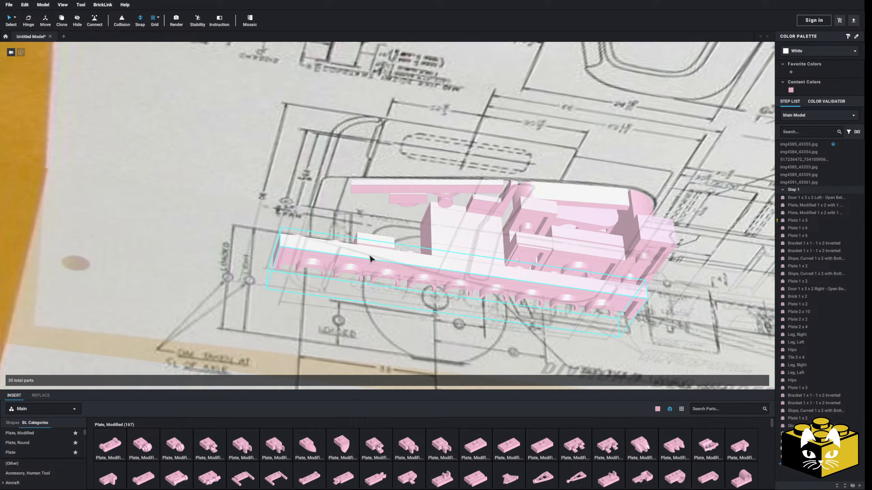
click(368, 256)
right_drag(369, 255, 370, 276)
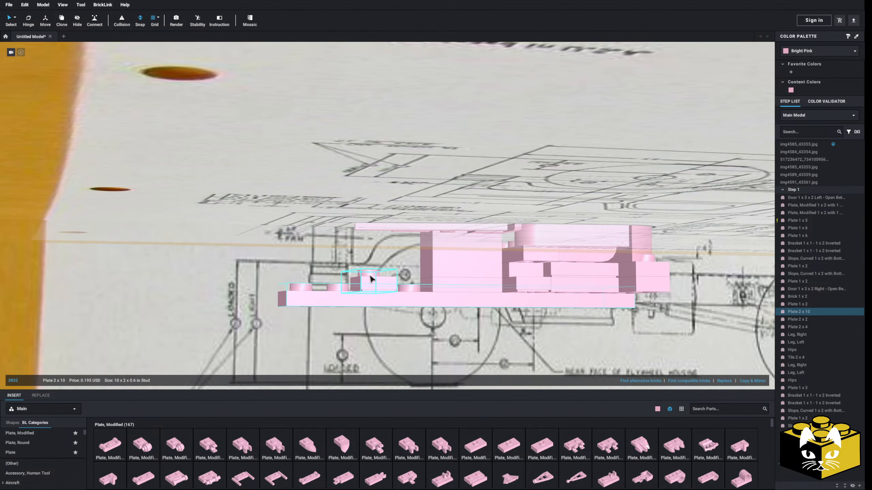
Step: Place a Plate 1 x 1 on the centred stud of the modified plate at the front of the chassis
click(64, 451)
click(110, 445)
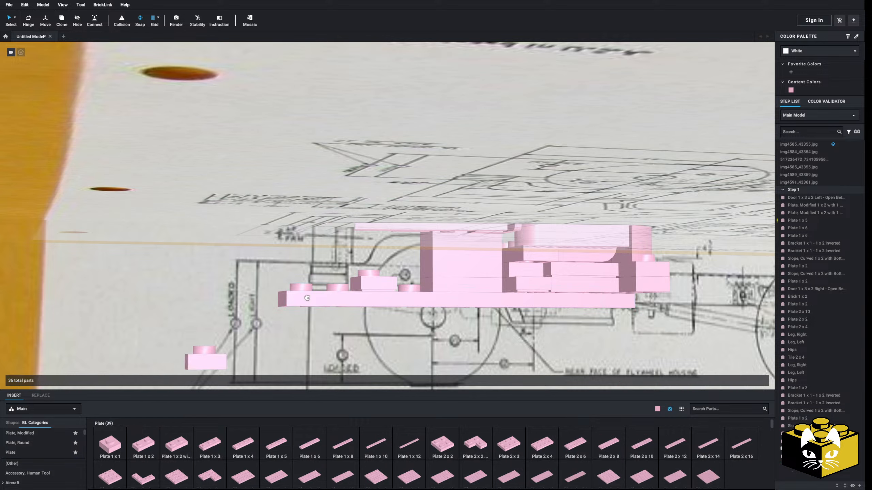
click(374, 269)
key(Escape)
click(375, 270)
Step: Add a Brick, Modified 1 x 1 x 1 2/3 with Studs on Side above the front plates, with its side studs facing forward
scroll(66, 441, down, 5)
scroll(67, 443, down, 3)
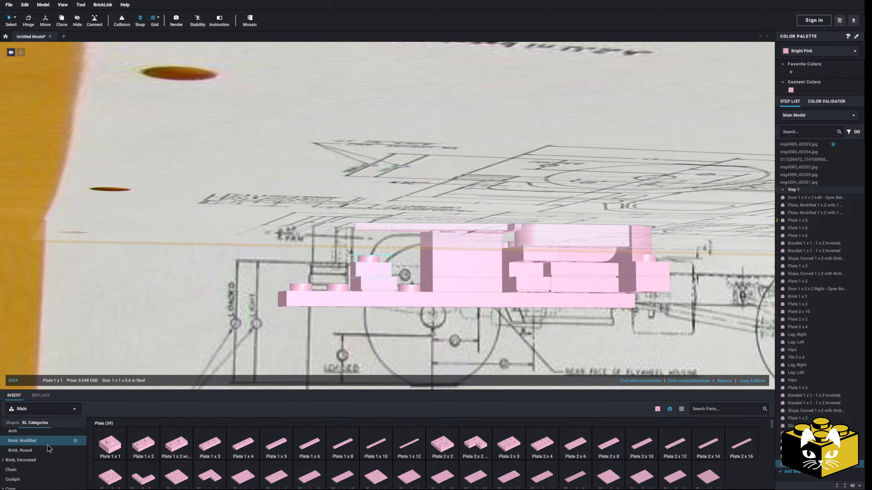
click(47, 441)
click(541, 445)
key(Left)
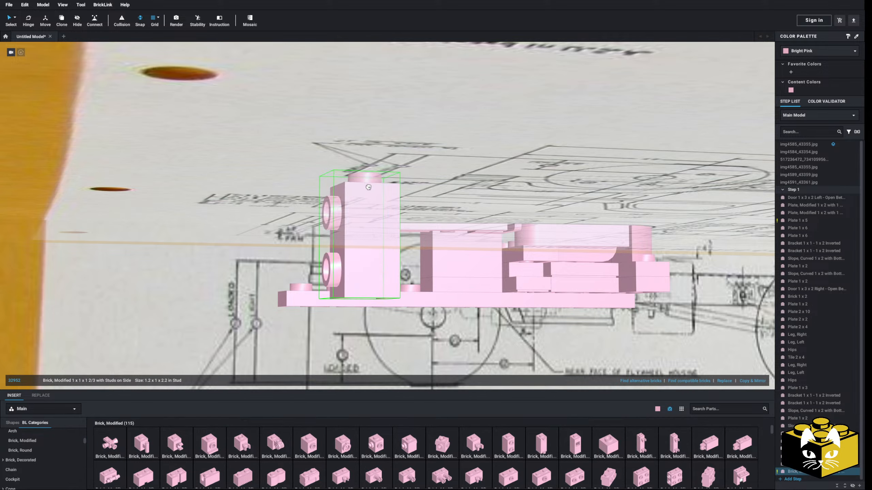
right_drag(367, 161, 376, 197)
click(367, 199)
click(368, 252)
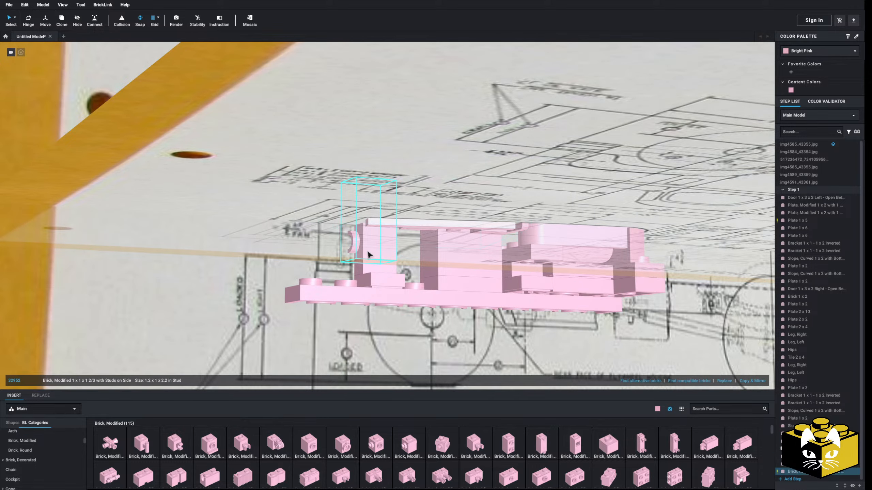
Step: Set the brick with side studs aside and replace the Plate 1 x 1 at the chassis front with a Brick 1 x 1
scroll(334, 264, down, 4)
mouse_move(334, 264)
mouse_down()
mouse_move(156, 239)
mouse_move(99, 271)
mouse_up()
click(385, 251)
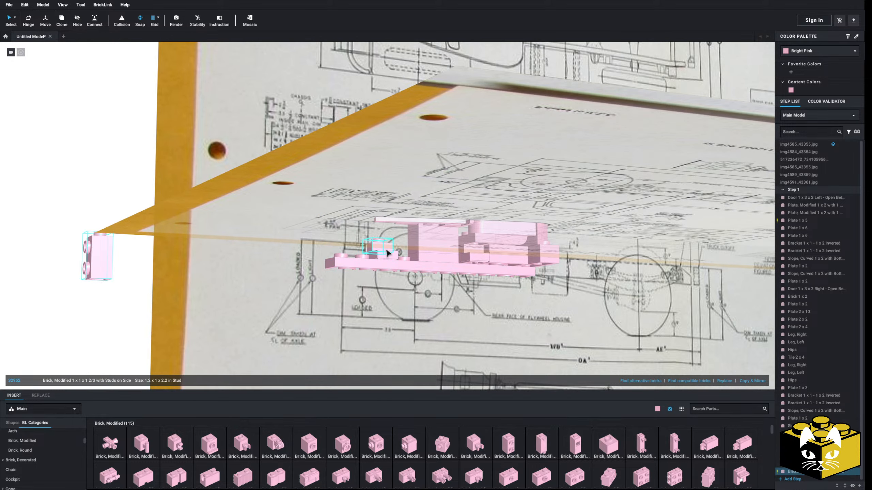
key(Delete)
click(13, 431)
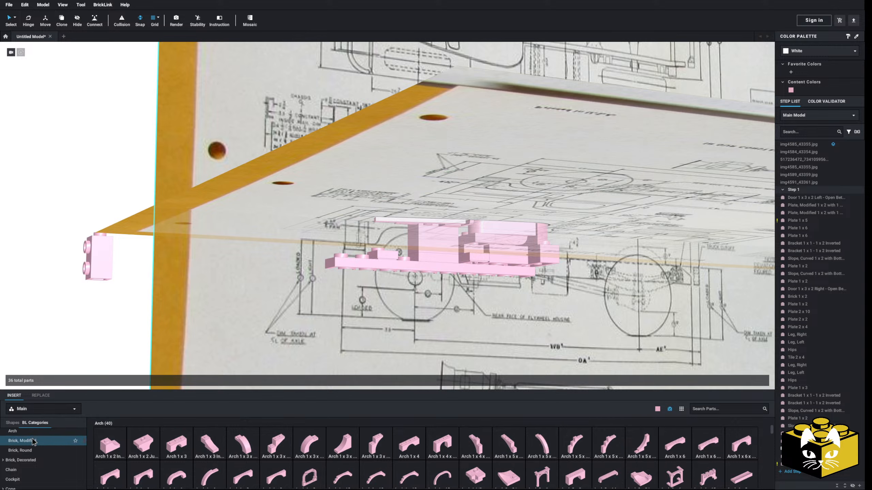
scroll(31, 457, up, 2)
click(31, 460)
drag(118, 447, 369, 235)
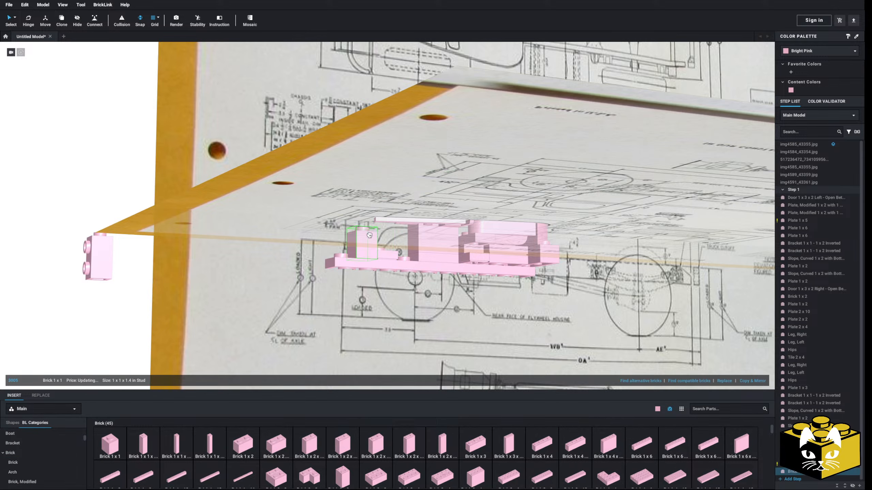
Step: Try the brick with side studs on top of the front Brick 1 x 1, and delete it
drag(99, 257, 379, 202)
right_drag(379, 201, 376, 237)
click(132, 300)
right_drag(133, 299, 185, 298)
click(379, 219)
key(Delete)
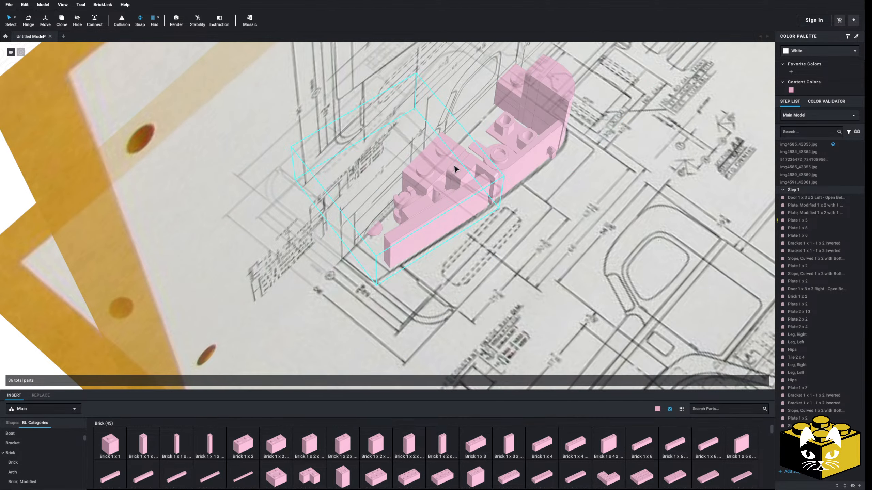
Step: Enter the hood's submodel group and copy its inverted Bracket 1 x 1 - 1 x 2
double_click(454, 166)
scroll(76, 205, down, 4)
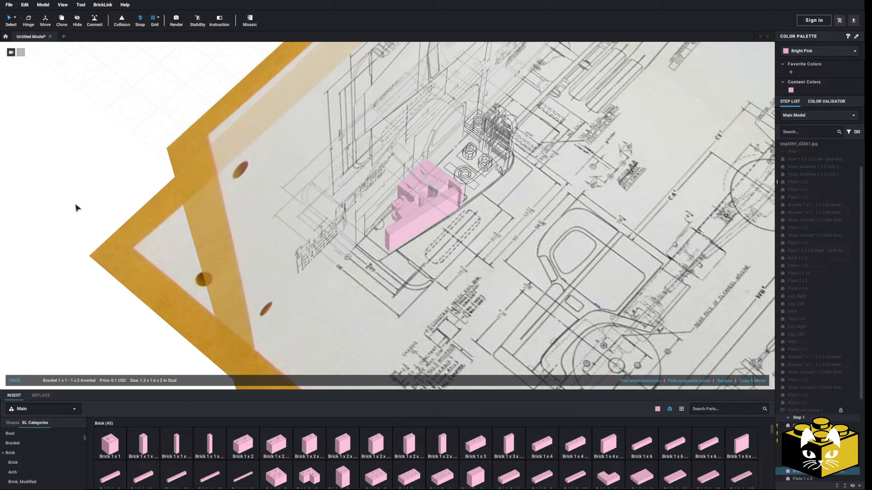
click(72, 203)
right_click(76, 193)
click(86, 215)
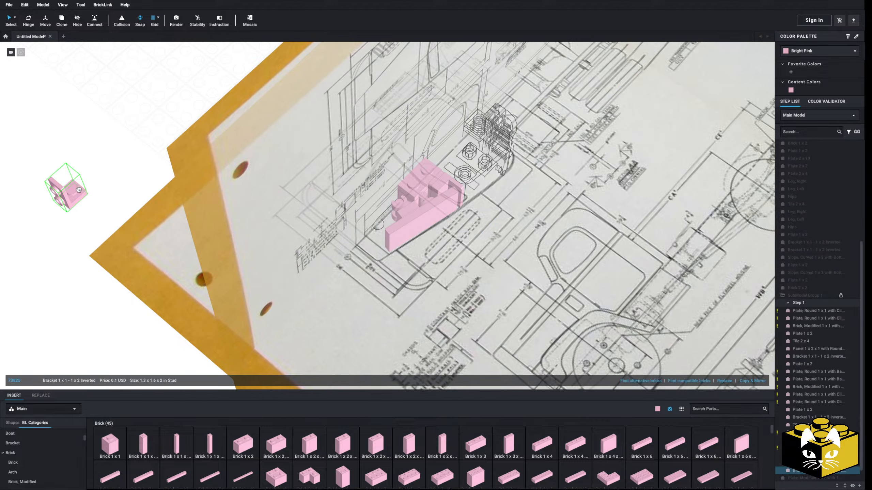
right_drag(79, 195, 77, 169)
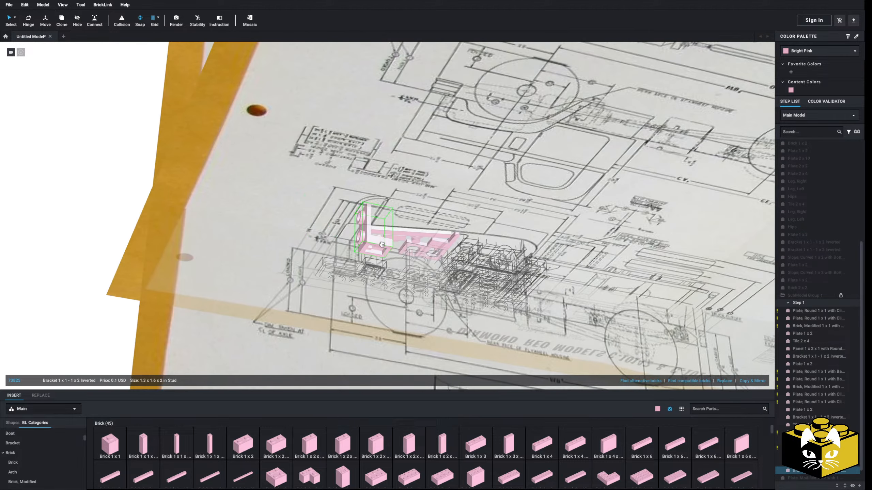
right_drag(375, 221, 365, 261)
click(81, 215)
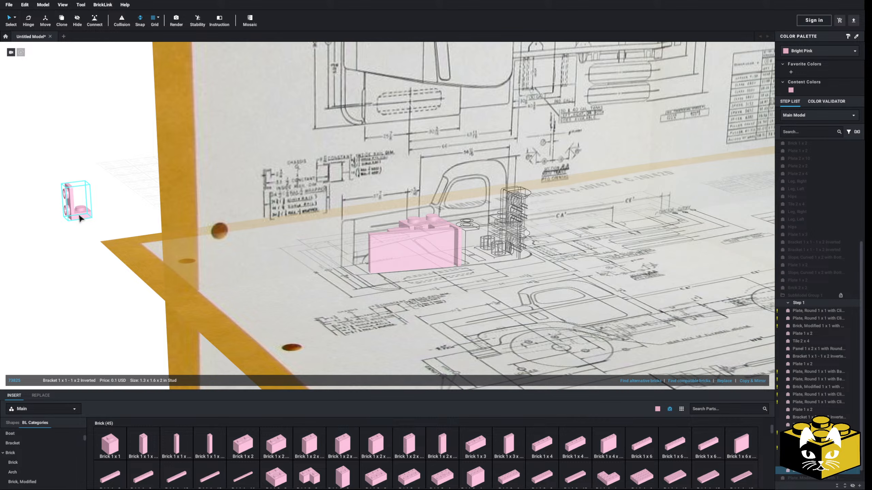
key(Delete)
Step: Leave the group, paste the inverted Bracket 1 x 1 - 1 x 2 and place it at the hood's front with its two studs facing forward
double_click(33, 220)
right_click(87, 195)
click(96, 216)
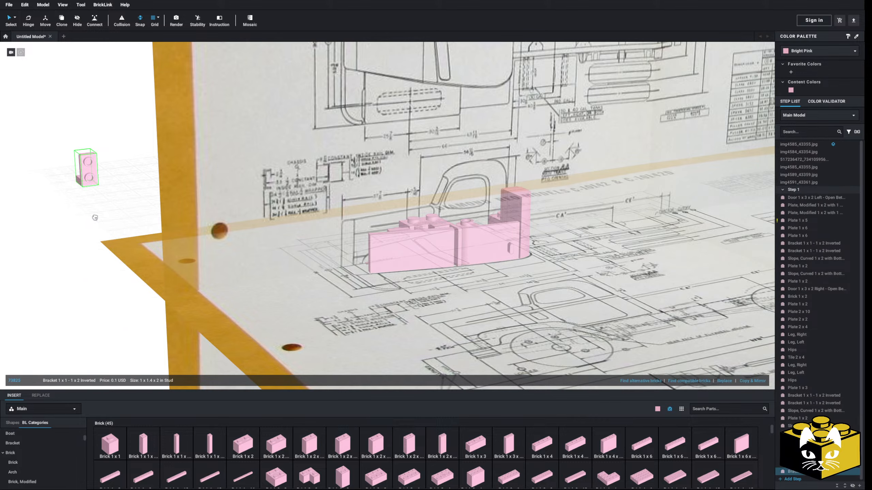
right_drag(186, 224, 204, 173)
key(Left)
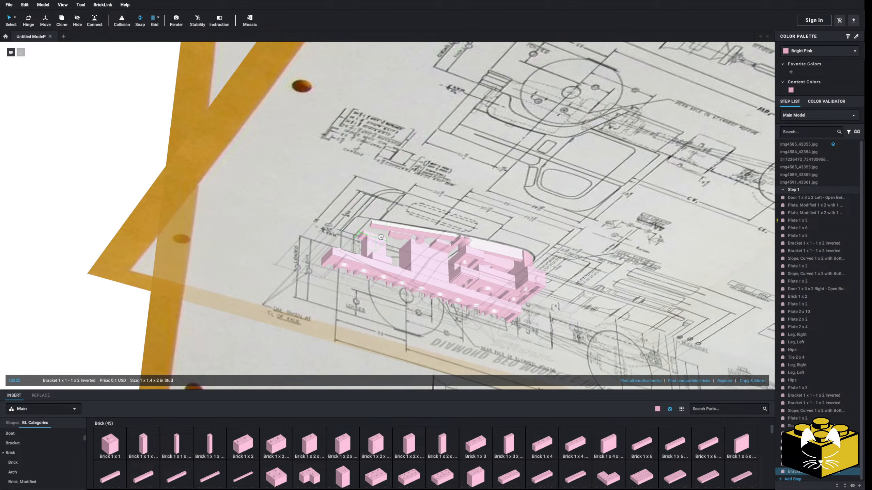
click(380, 237)
right_drag(380, 237, 383, 249)
scroll(383, 249, down, 3)
click(157, 194)
right_drag(157, 194, 151, 242)
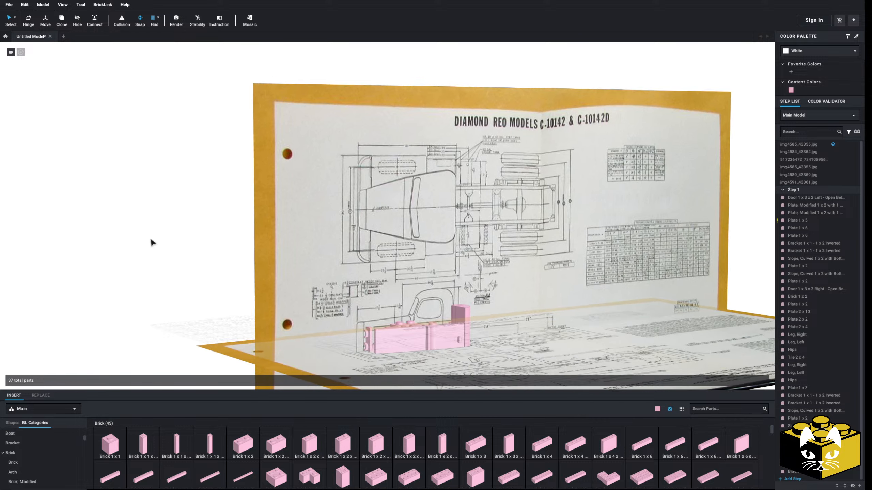
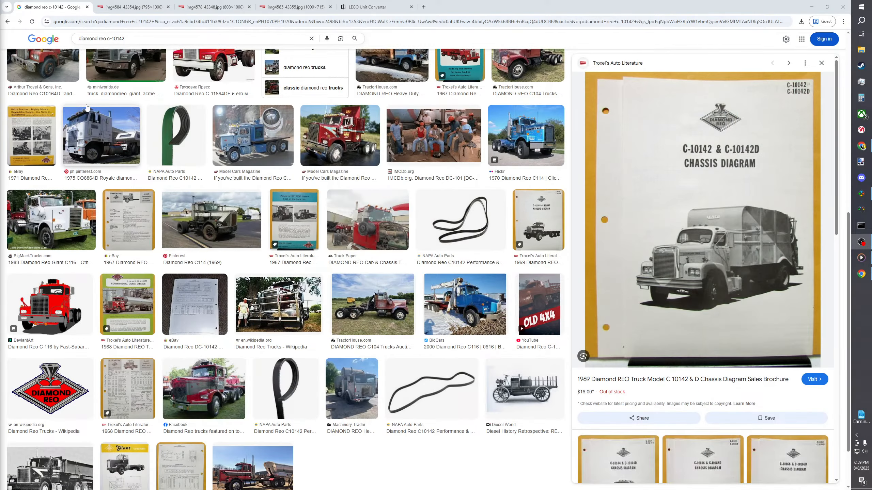
Step: In the web browser, search images for "diamond reo c500" and preview the yellow 6X6 recovery truck and the 1950's heavy wrecker
click(423, 7)
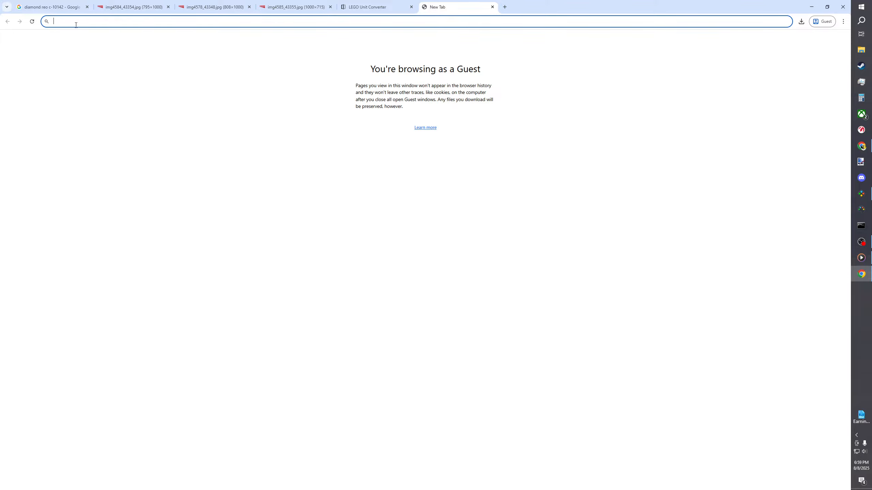
text(diamond)
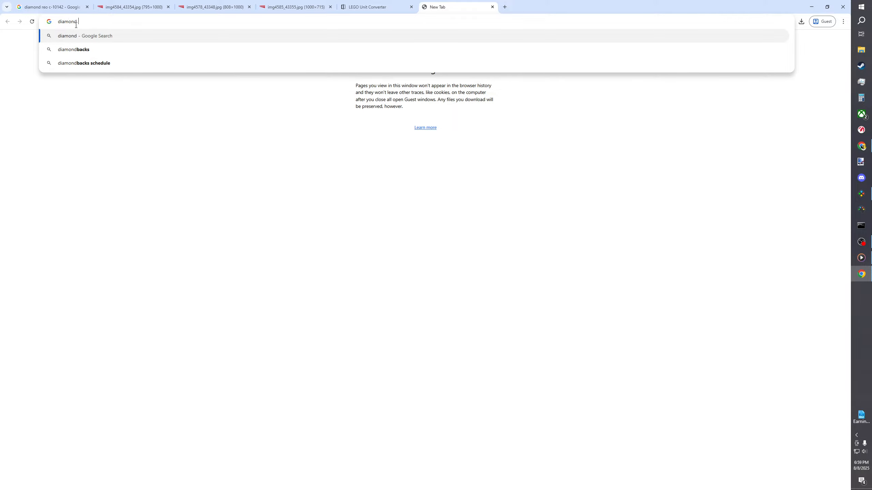
text( reo c500)
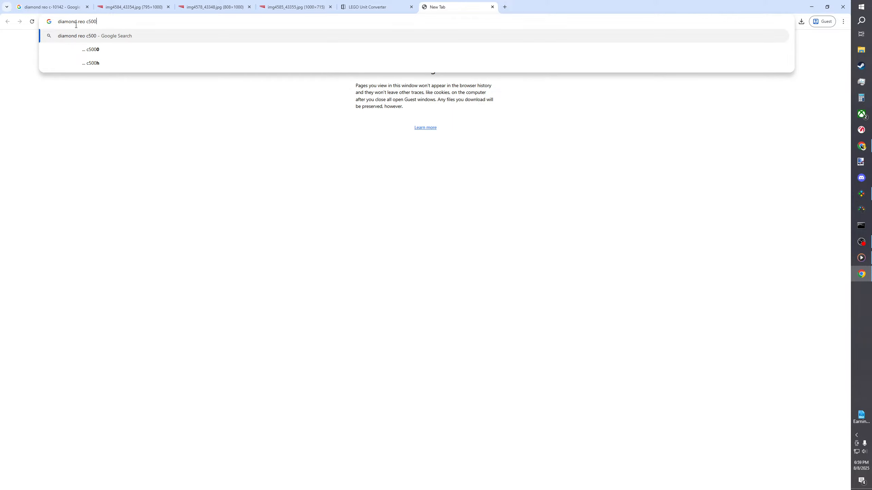
key(Return)
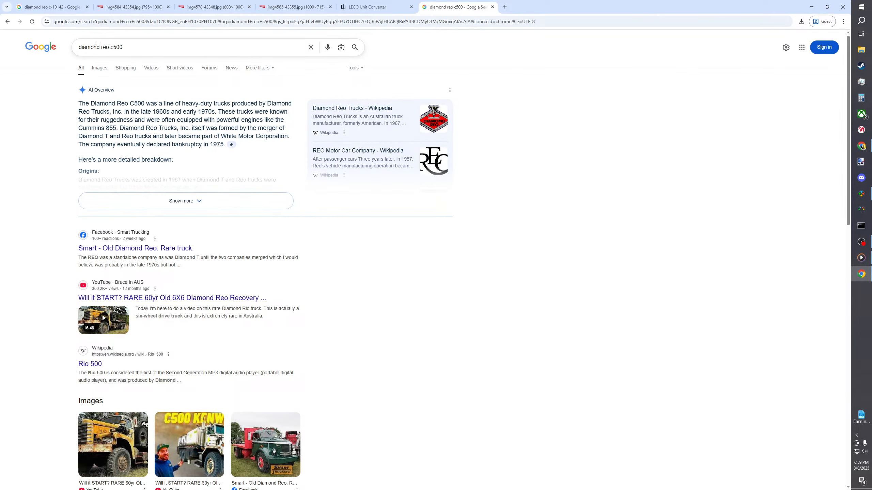
click(99, 67)
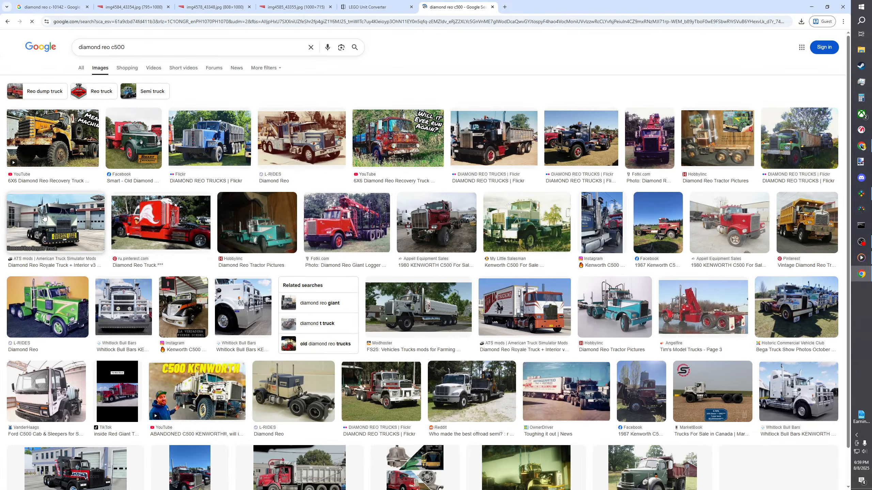
click(48, 129)
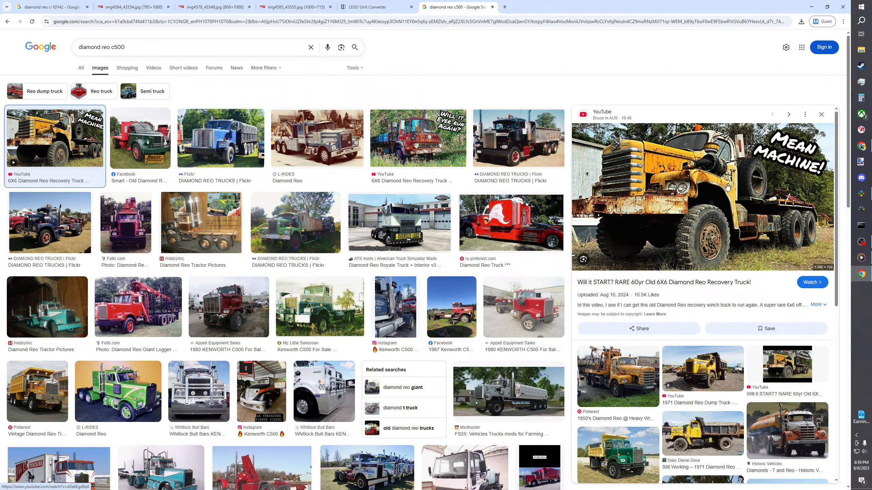
click(620, 369)
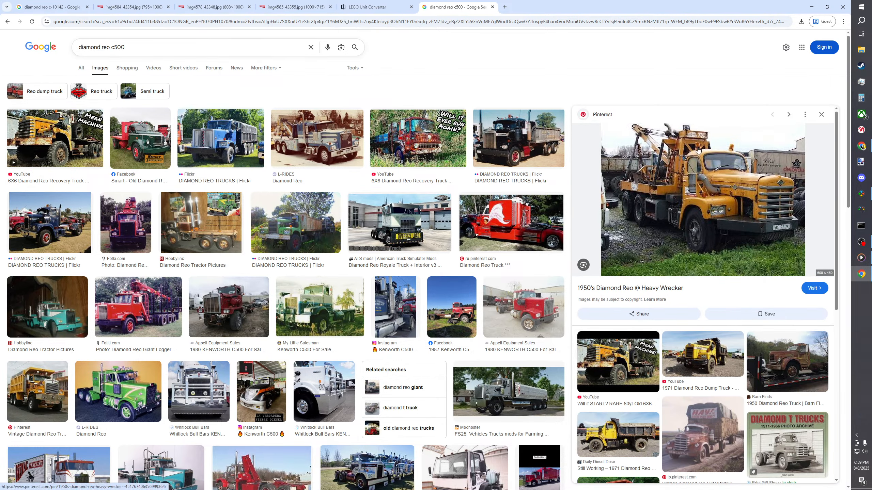
Step: Search images for "diamond reo c500 dimensions" and preview the CF-5900 Series and C-9264D & DL chassis dimension sheets
click(206, 47)
text(dimnesions)
key(Return)
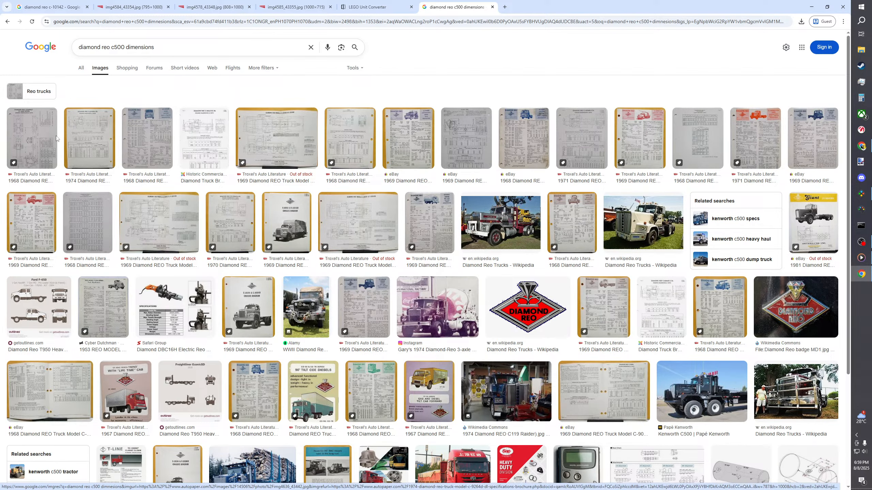
click(36, 136)
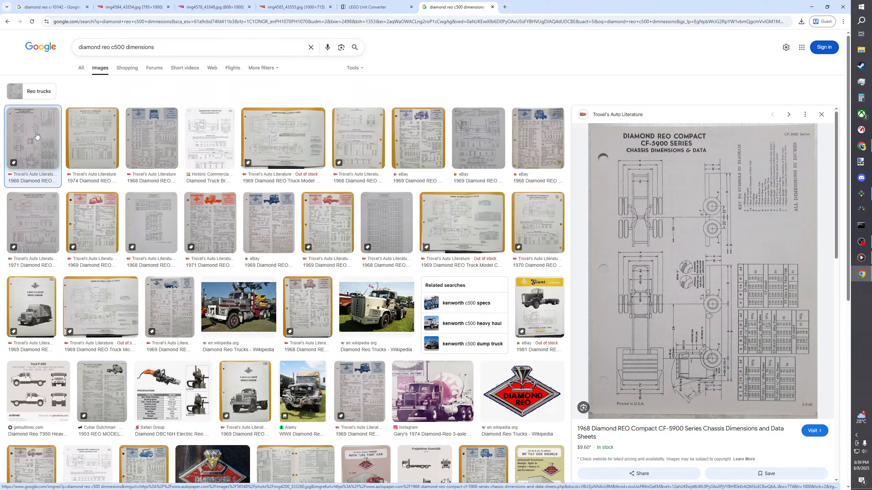
click(98, 146)
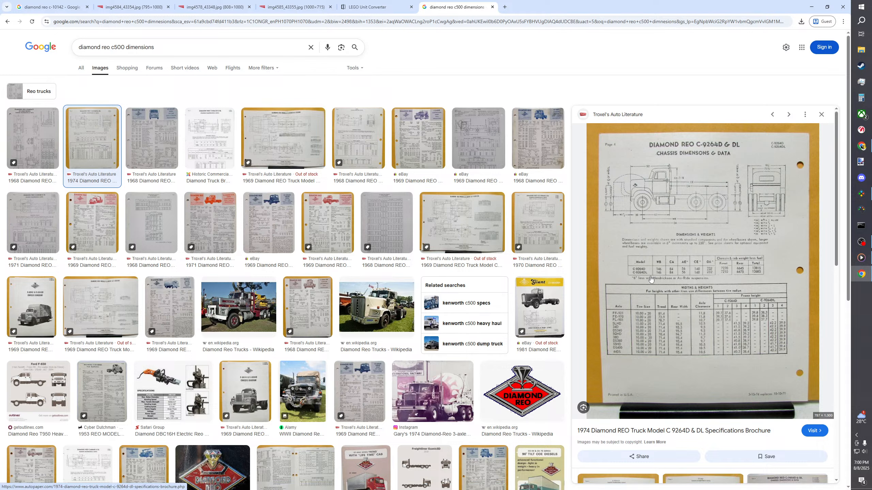
Step: Look through the general web results on Diamond Reo C500 dimensions and return to the image results
click(81, 68)
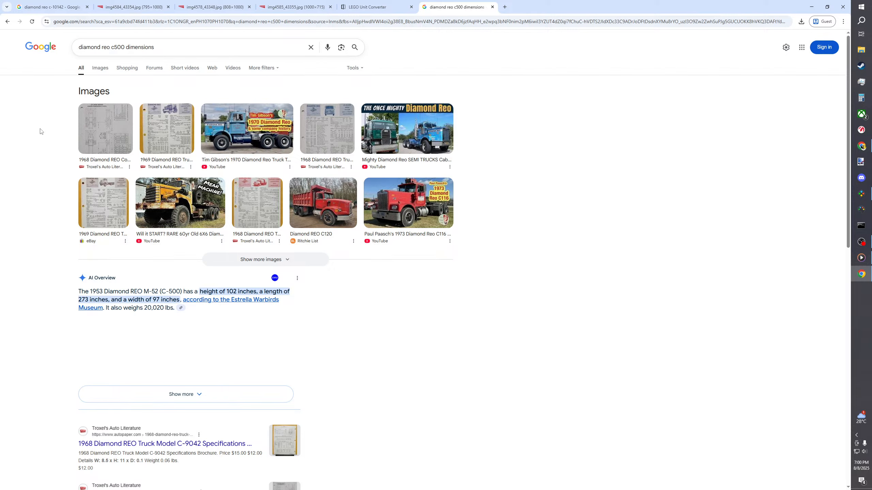
scroll(40, 132, down, 5)
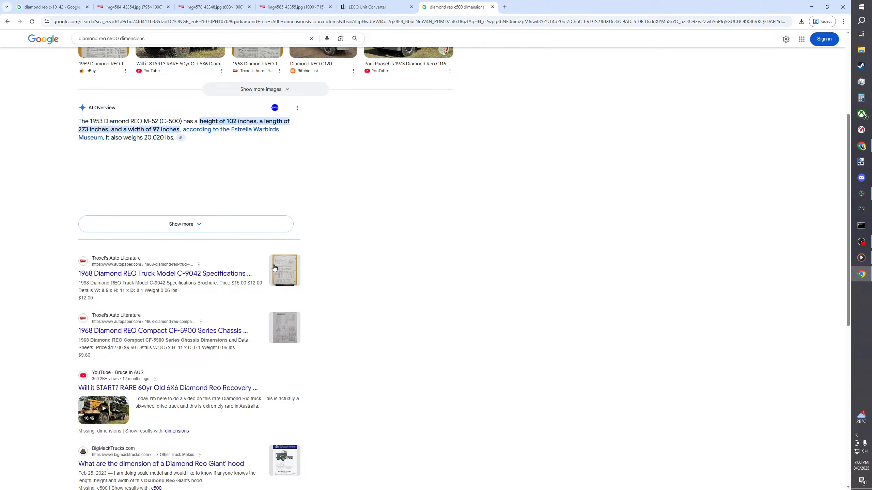
scroll(65, 270, down, 2)
scroll(59, 268, down, 1)
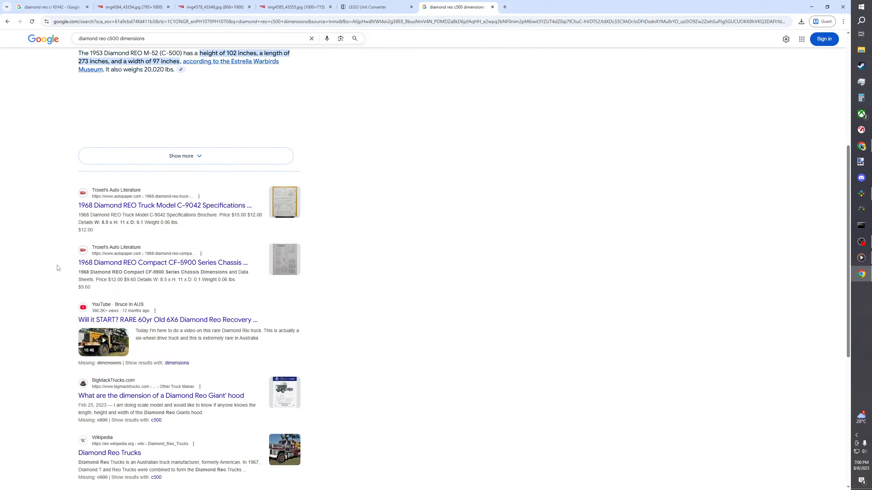
scroll(58, 265, down, 5)
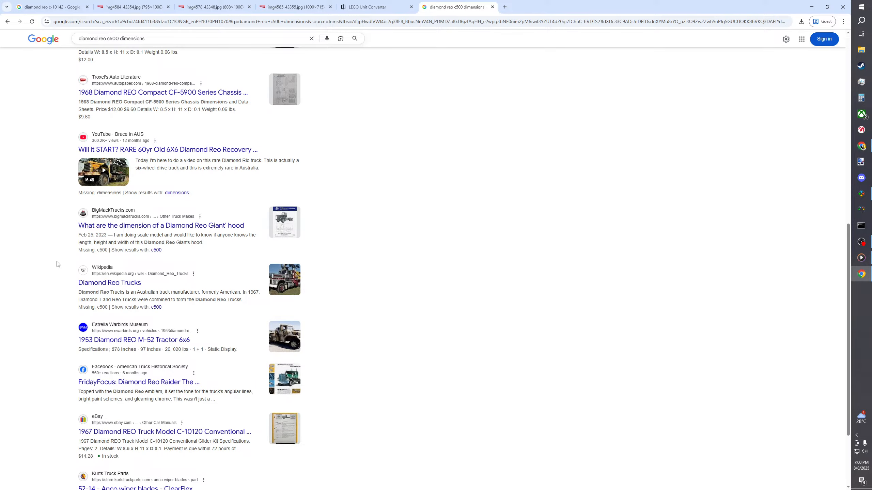
scroll(58, 264, down, 3)
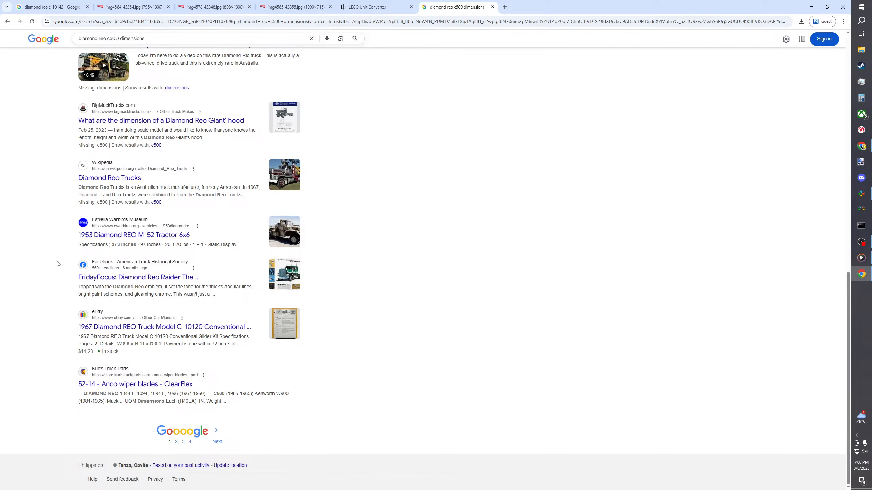
scroll(57, 264, up, 20)
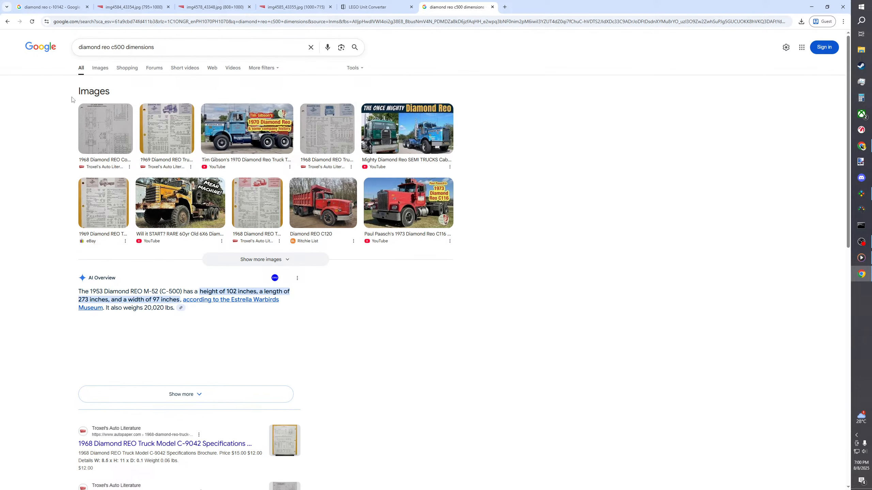
click(7, 21)
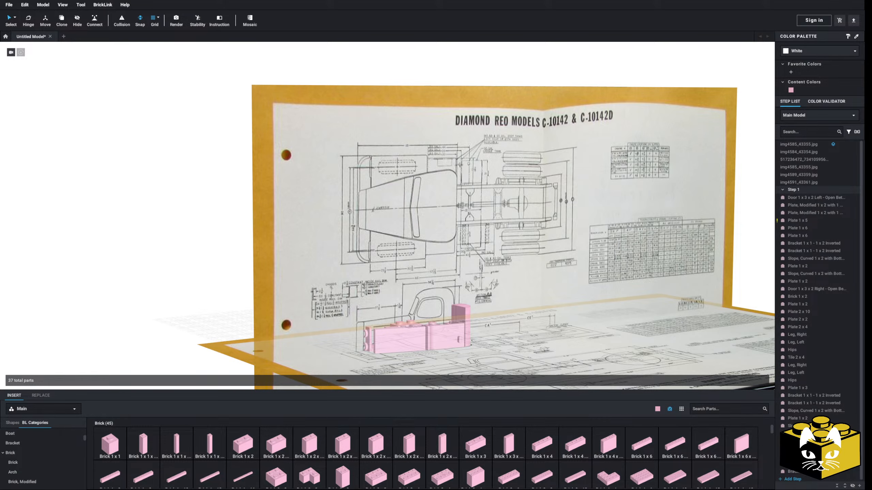
Step: Back in Studio, attach a plate three studs tall upright to the front bracket, with its studs facing forward
right_drag(179, 259, 147, 254)
scroll(210, 262, up, 4)
scroll(47, 450, down, 5)
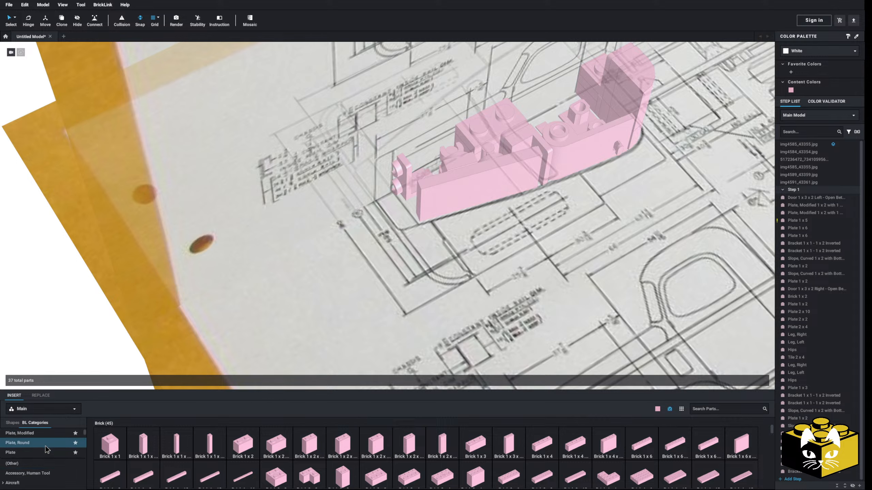
click(37, 453)
drag(110, 476, 403, 185)
key(Up)
key(Left)
click(405, 187)
right_drag(410, 186, 402, 188)
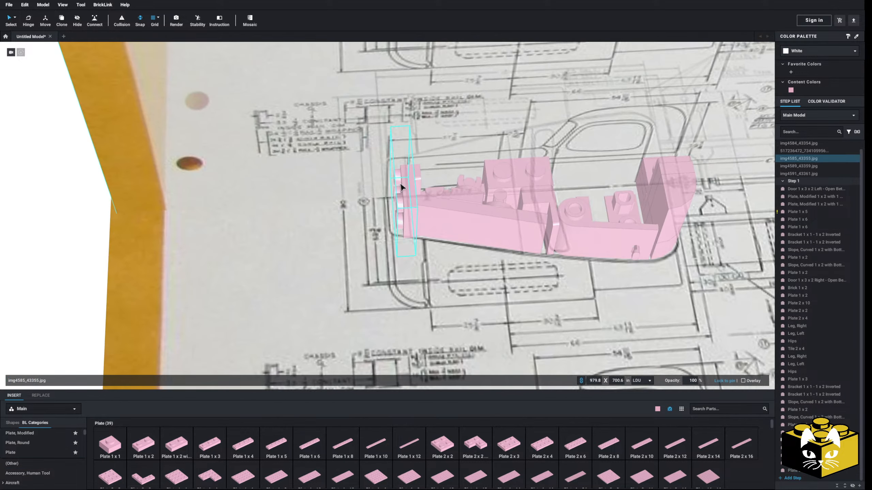
click(96, 270)
right_drag(95, 270, 206, 313)
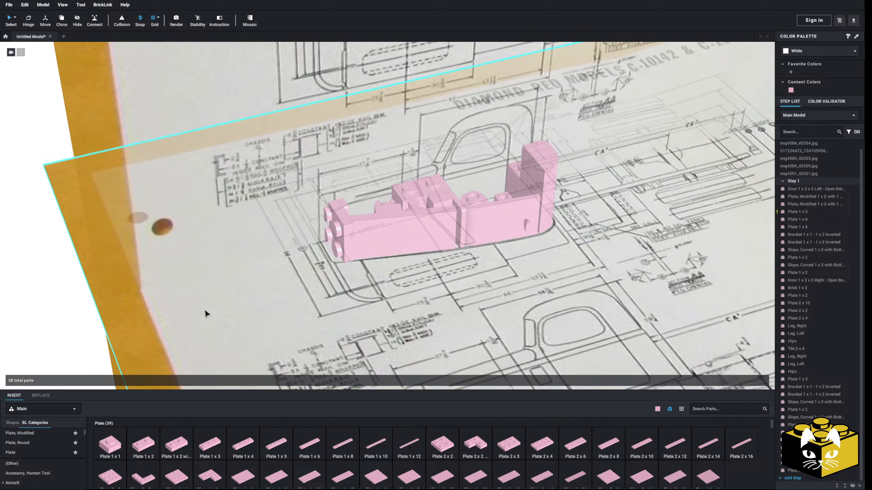
Step: Place a first 1 x 3 tile on the forward-facing studs of the upright 3 x 3 front plate
scroll(44, 447, down, 10)
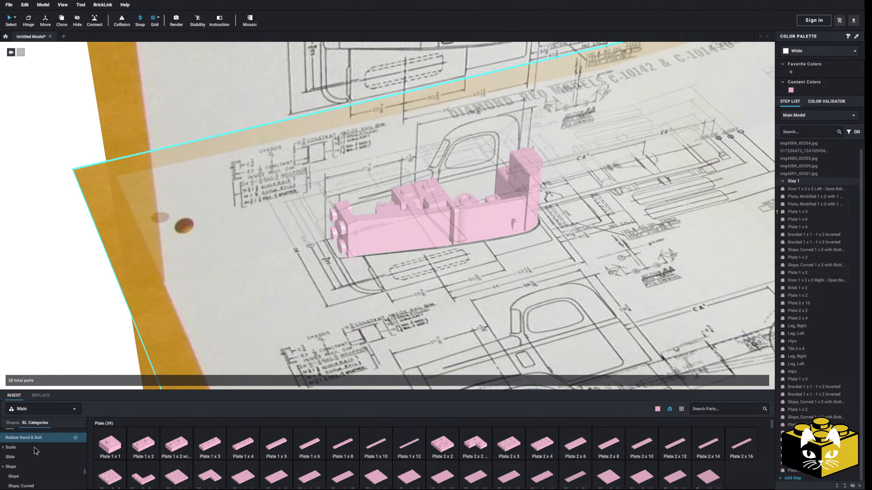
scroll(34, 448, down, 5)
click(14, 454)
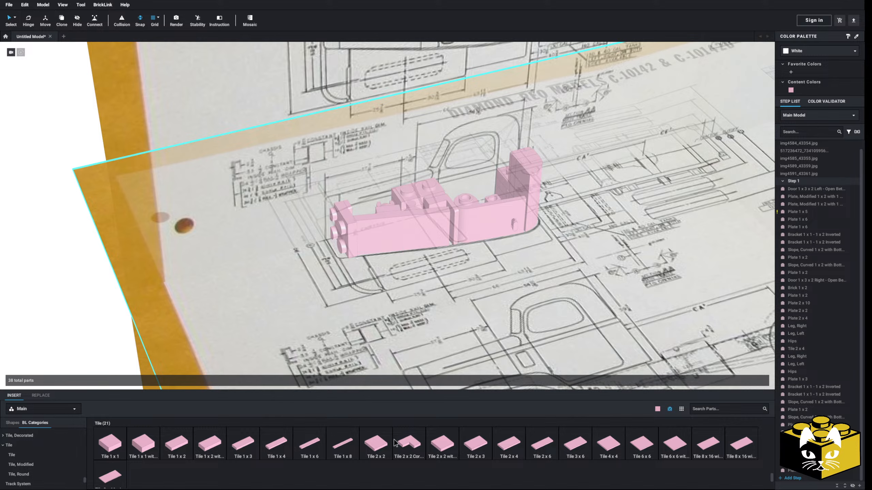
click(238, 443)
right_drag(288, 299, 327, 279)
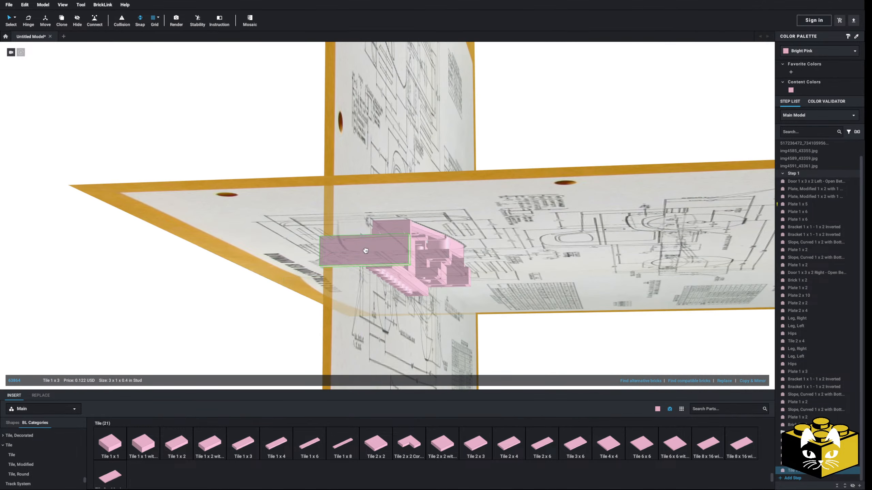
click(369, 239)
click(369, 236)
Step: Add two more 1 x 3 tiles so the whole face of the upright front plate is covered
click(251, 443)
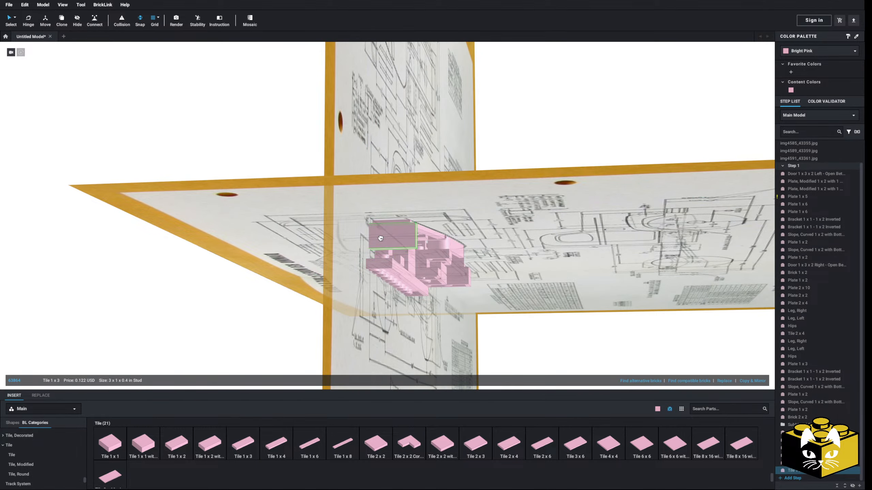
right_drag(380, 238, 353, 257)
click(367, 239)
click(364, 242)
click(243, 446)
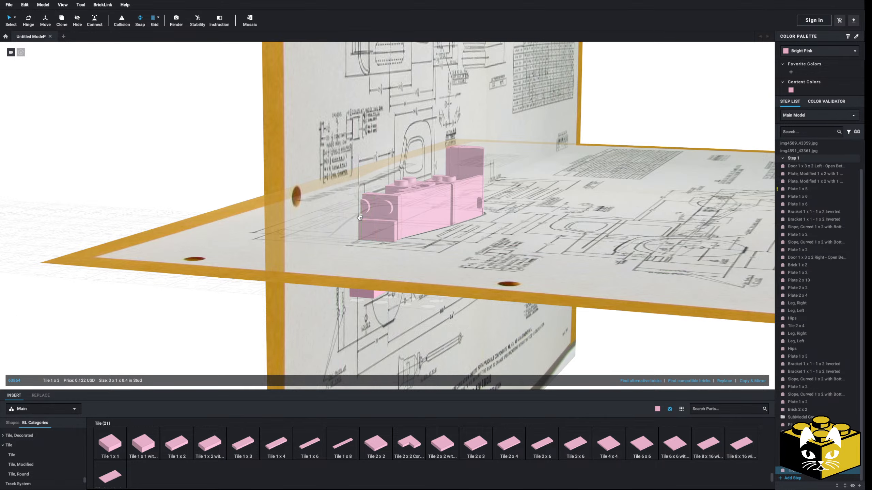
click(365, 205)
click(364, 207)
right_drag(364, 207, 343, 257)
click(153, 296)
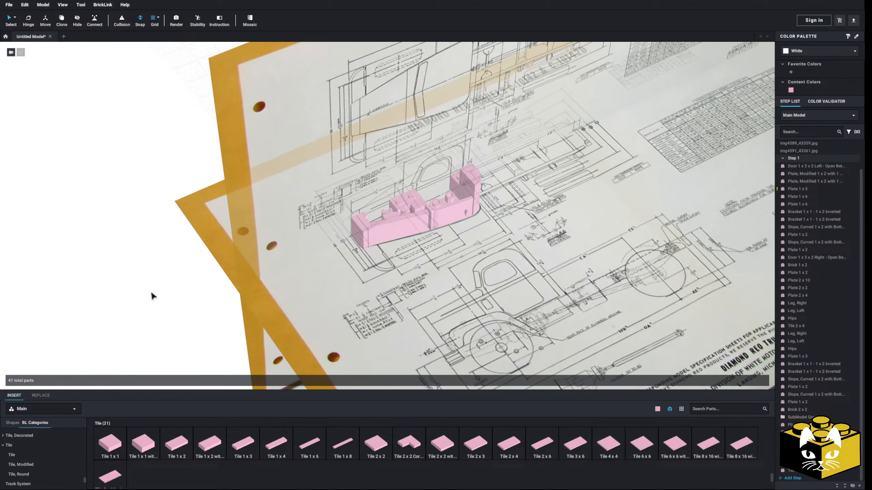
Step: Delete the bracket that holds the tiled front plate
right_drag(153, 296, 148, 298)
scroll(148, 298, up, 6)
right_drag(254, 290, 274, 311)
click(363, 245)
key(Delete)
mouse_move(364, 245)
right_down()
mouse_move(370, 229)
mouse_move(364, 240)
right_up()
Step: Insert a tall modified brick at the hood's front end with its two side studs facing forward
scroll(62, 457, up, 15)
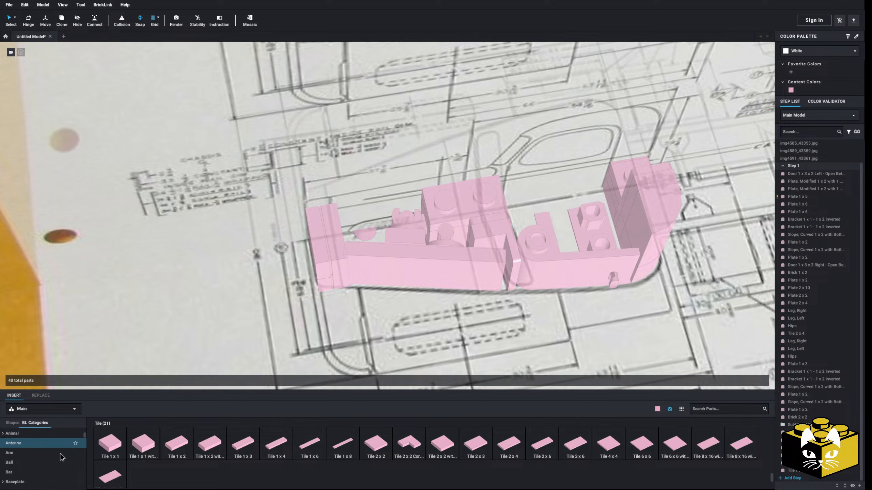
scroll(61, 457, down, 3)
click(38, 460)
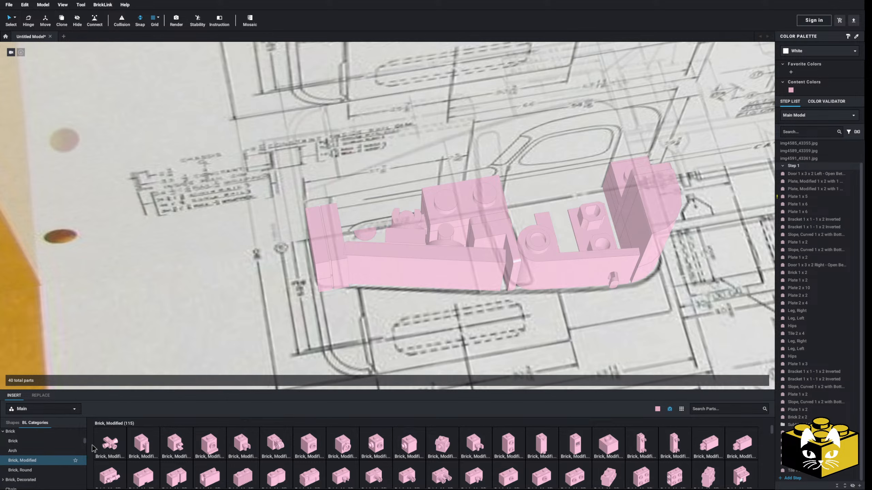
drag(506, 447, 371, 200)
right_drag(359, 226, 347, 271)
click(342, 220)
click(333, 230)
Step: Move the tiled front plate assembly aside and attach an upright 1 x 2 plate to the modified brick's forward-facing studs
drag(347, 271, 72, 324)
scroll(186, 289, down, 3)
click(108, 356)
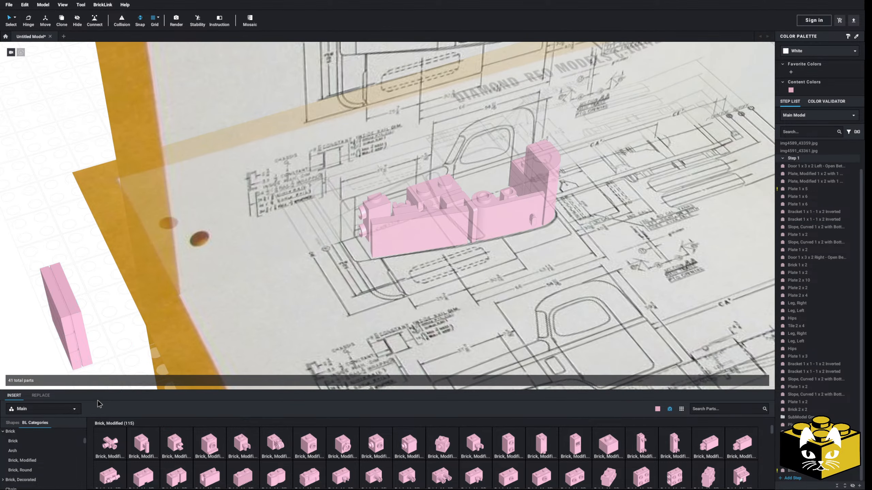
scroll(39, 478, up, 5)
click(28, 454)
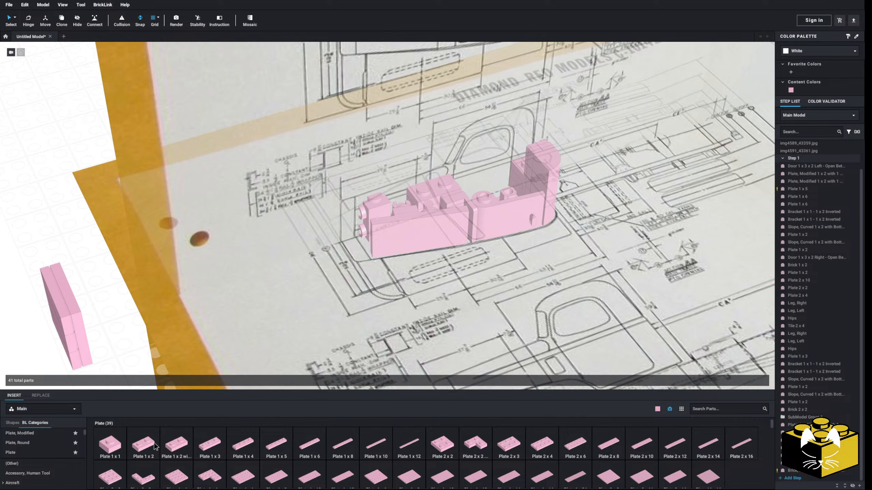
drag(150, 445, 360, 228)
click(99, 324)
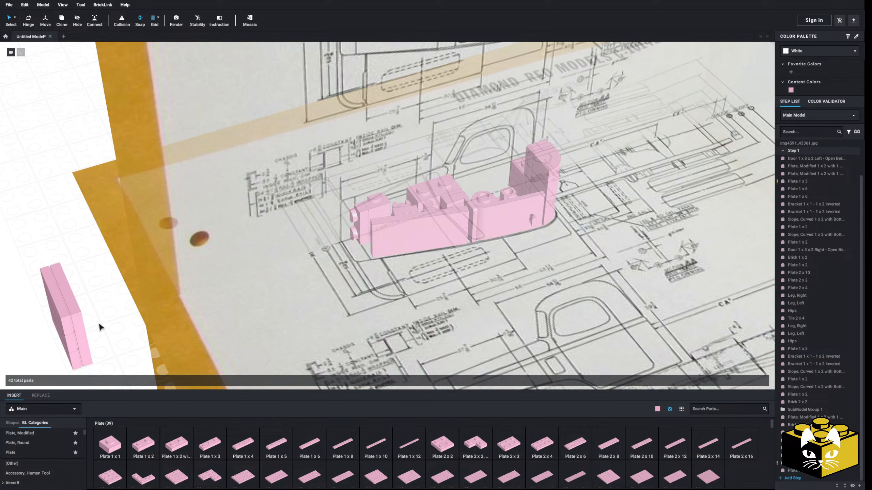
Step: Reattach the tiled front plate assembly onto the studs of the upright 1 x 2 plate
drag(89, 326, 365, 243)
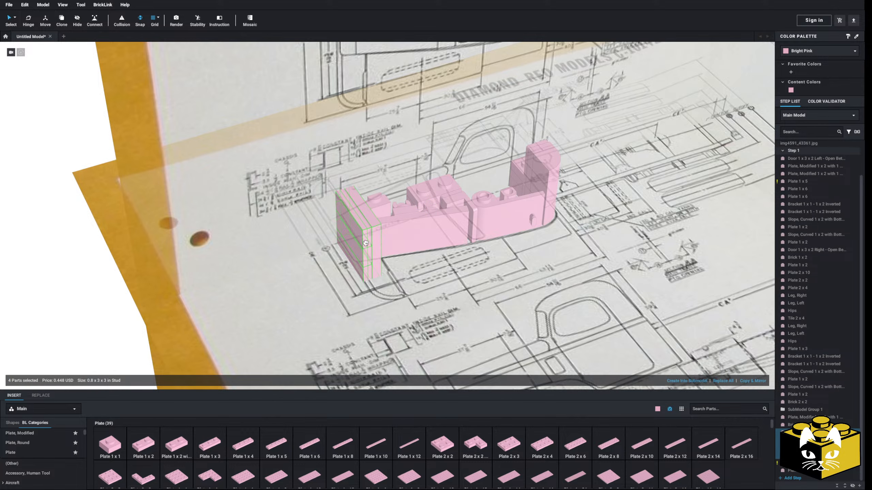
right_drag(365, 243, 356, 245)
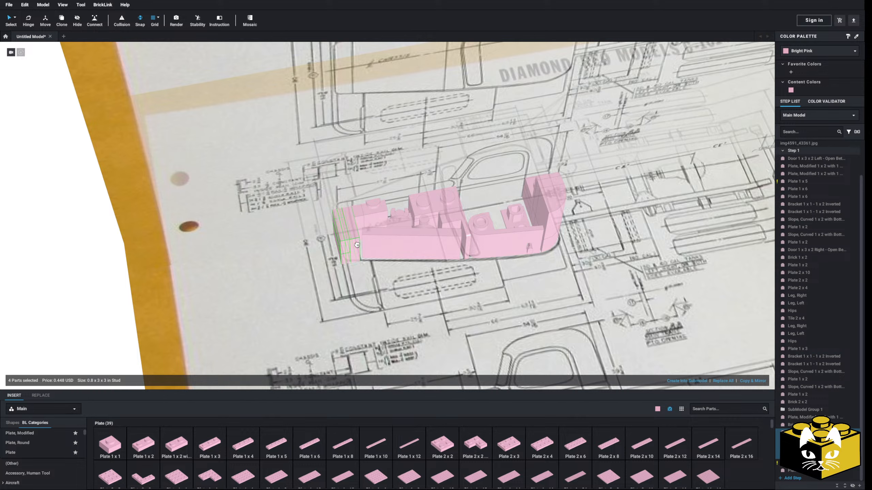
click(81, 298)
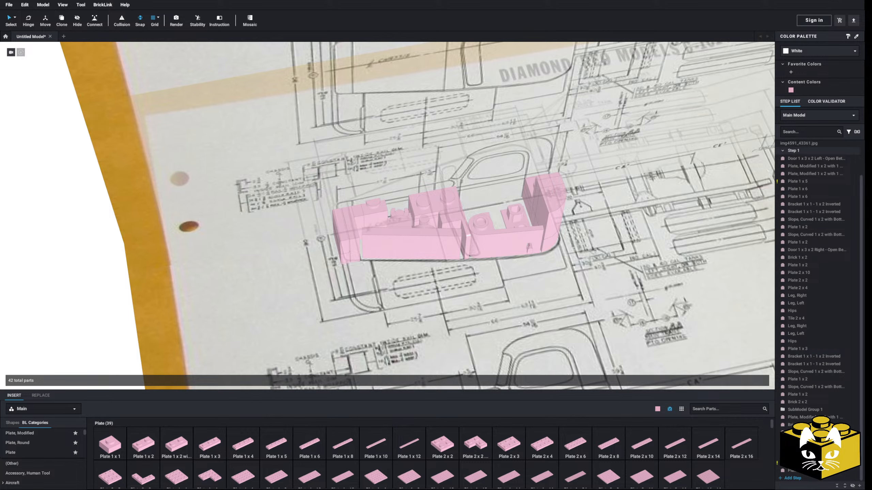
Step: Examine the top-view drawing of Diamond Reo models C-10142 and C-10142D against the hood and cab layout
middle_drag(340, 194, 441, 304)
scroll(440, 304, down, 4)
right_drag(442, 305, 441, 292)
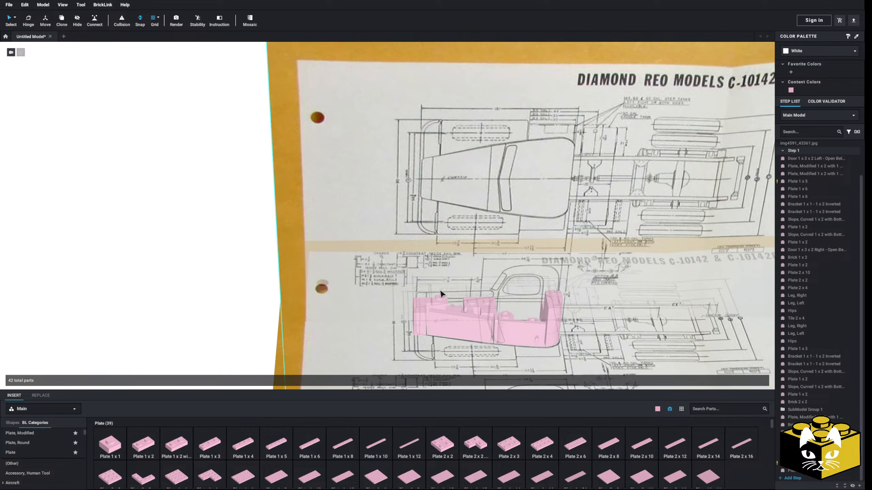
middle_drag(680, 193, 444, 269)
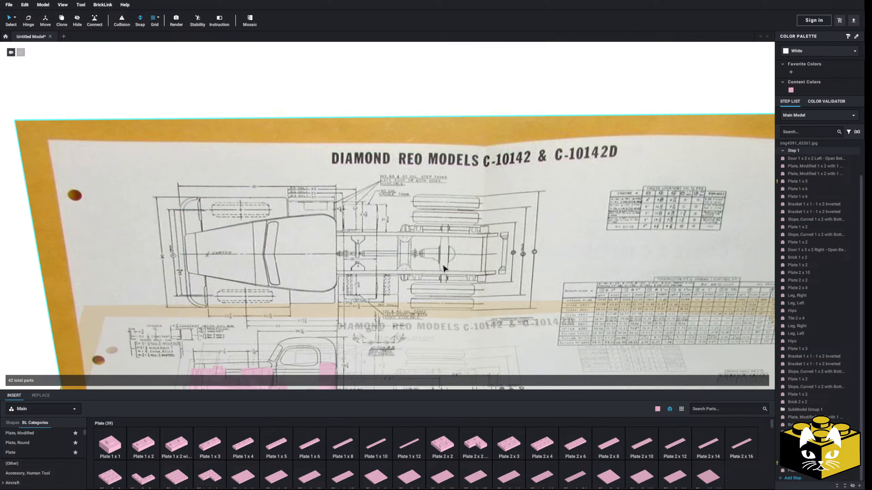
right_click(510, 69)
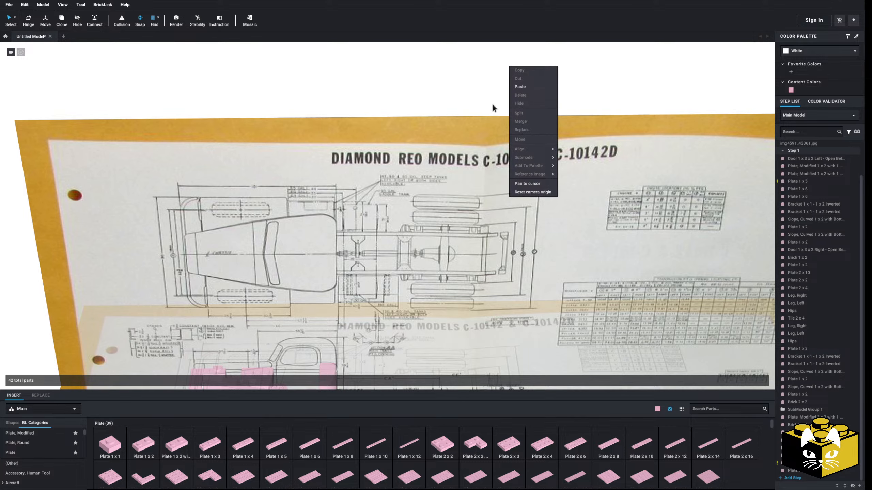
click(410, 176)
middle_drag(298, 102, 370, 40)
right_drag(207, 157, 209, 165)
middle_drag(209, 164, 186, 117)
scroll(207, 151, up, 3)
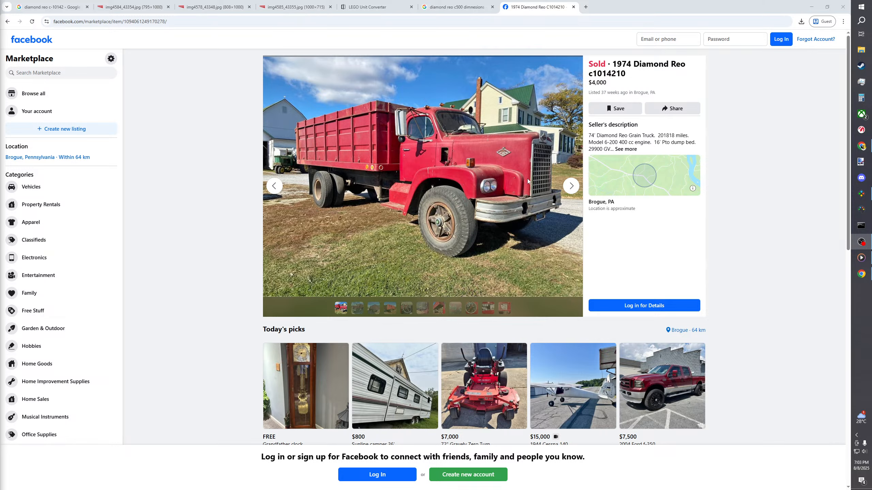
Step: In the web browser, look through the photos of the 1974 Diamond Reo listing and check the model number in its title
click(357, 309)
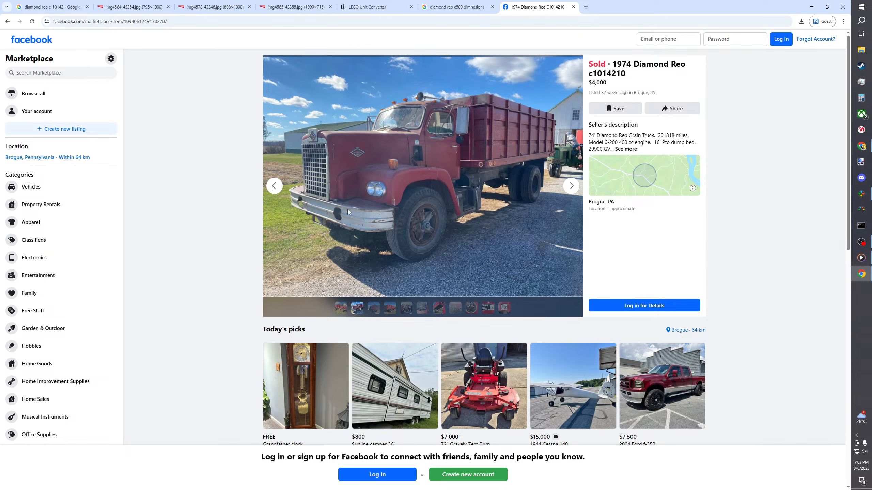
click(375, 311)
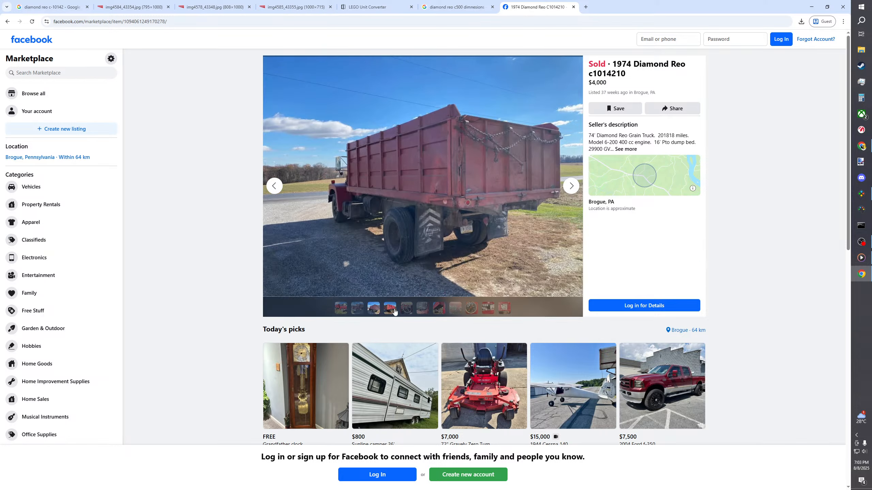
click(390, 311)
click(405, 309)
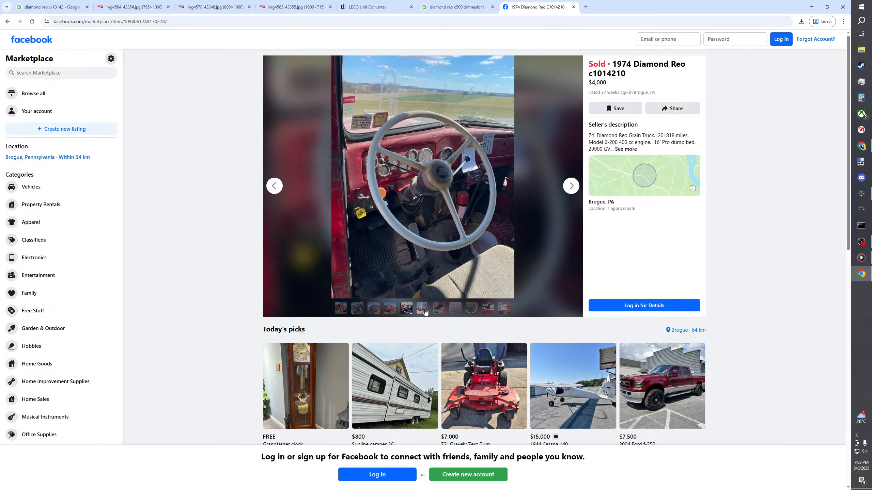
click(422, 308)
click(405, 309)
click(437, 310)
click(436, 310)
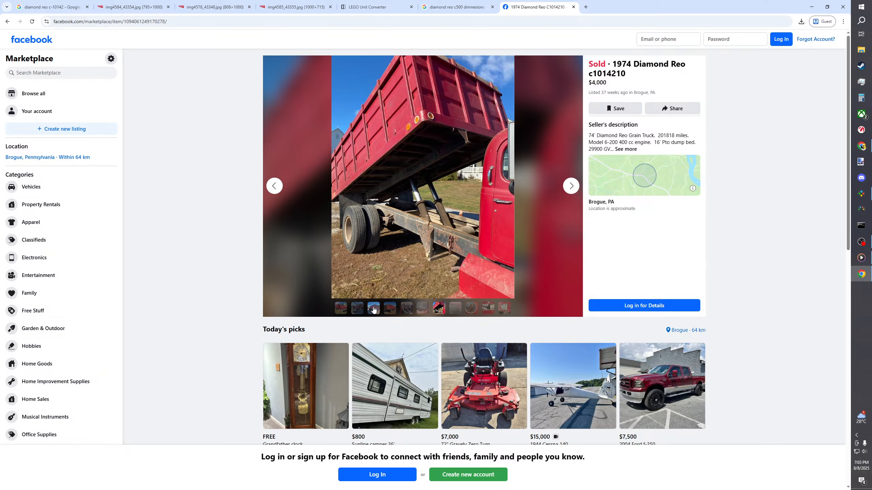
click(346, 312)
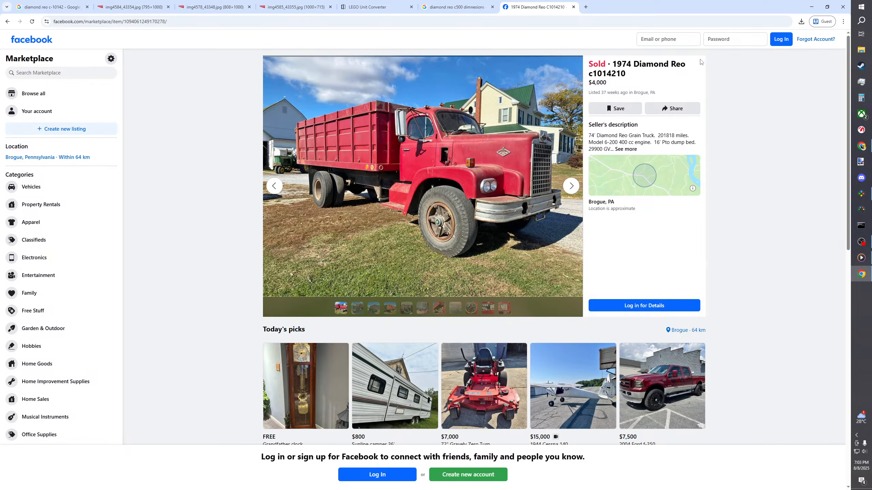
mouse_move(627, 75)
mouse_down()
mouse_move(589, 74)
mouse_move(617, 75)
mouse_up()
click(627, 75)
click(627, 76)
click(632, 75)
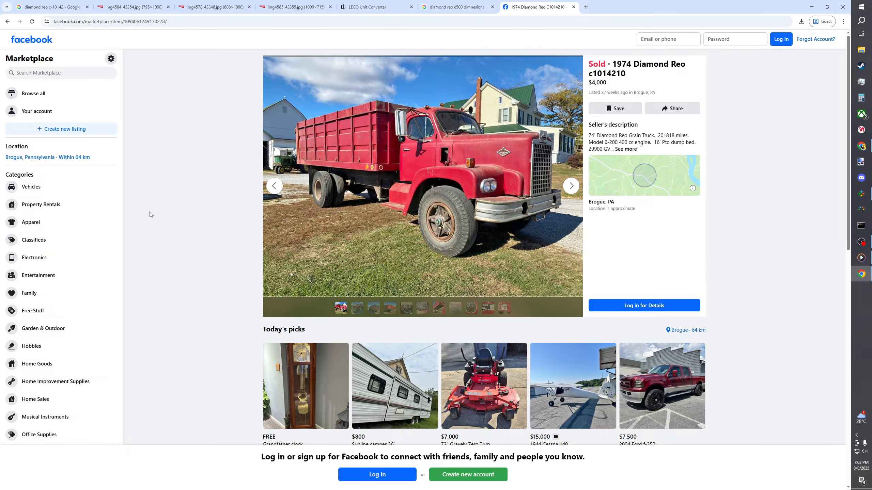
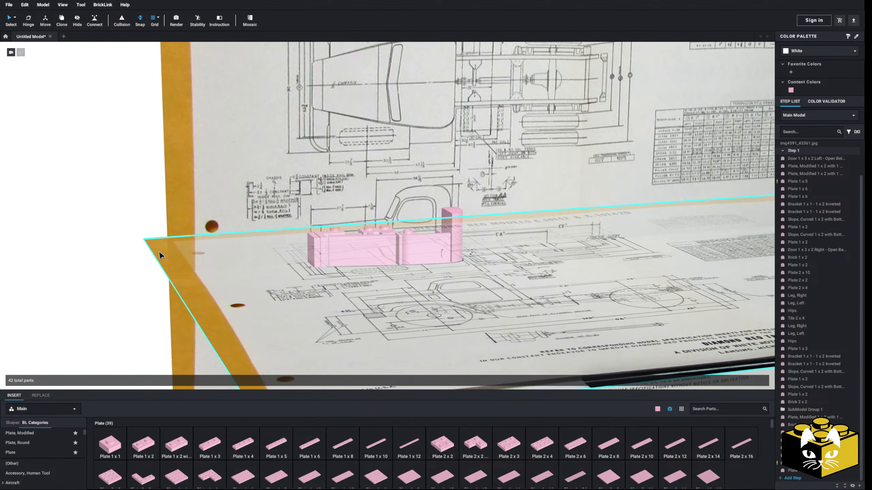
Step: Back in Studio, place a Wedge, Plate 4 x 2 Left on top of one half of the hood
scroll(288, 235, up, 4)
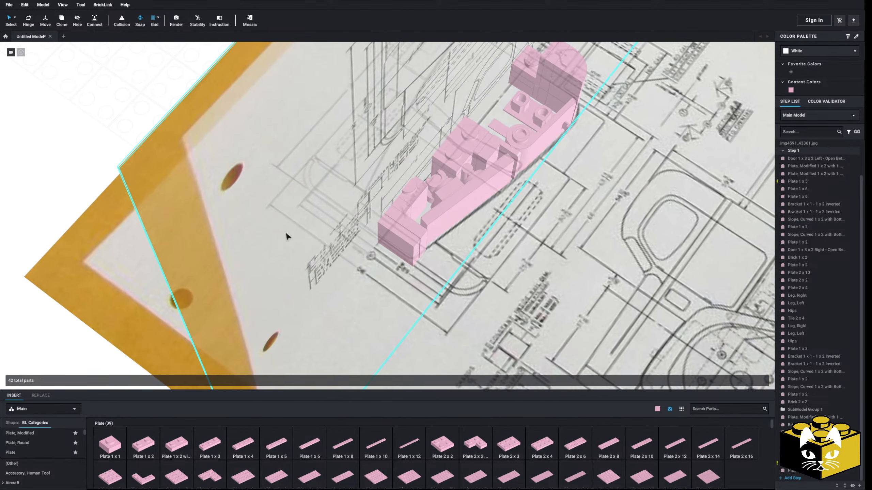
right_drag(288, 236, 412, 247)
scroll(338, 253, up, 4)
scroll(115, 455, down, 3)
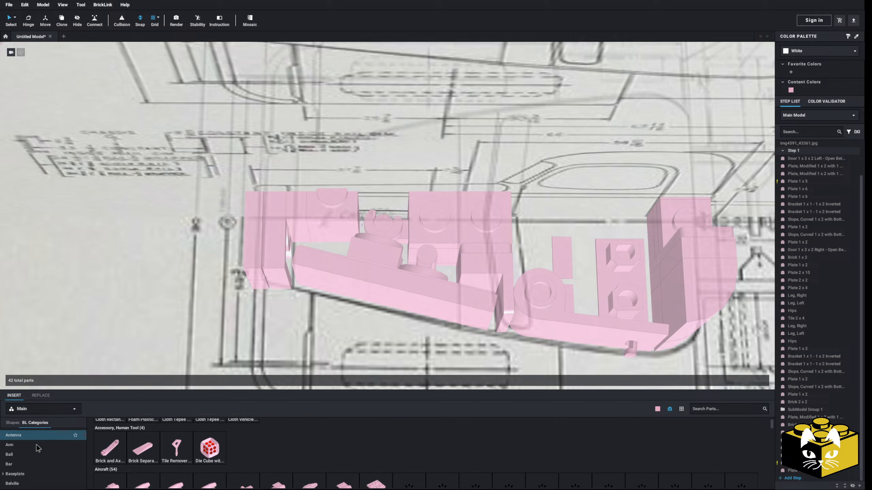
scroll(35, 445, down, 10)
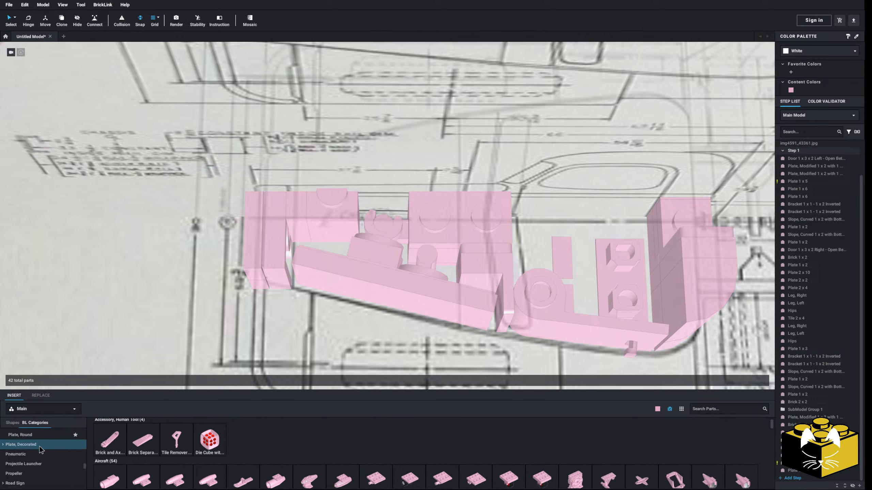
scroll(34, 452, down, 10)
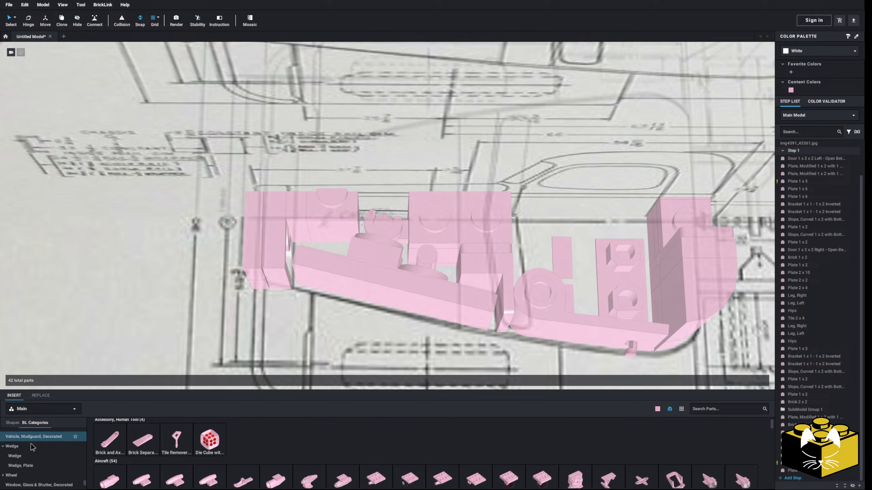
click(33, 453)
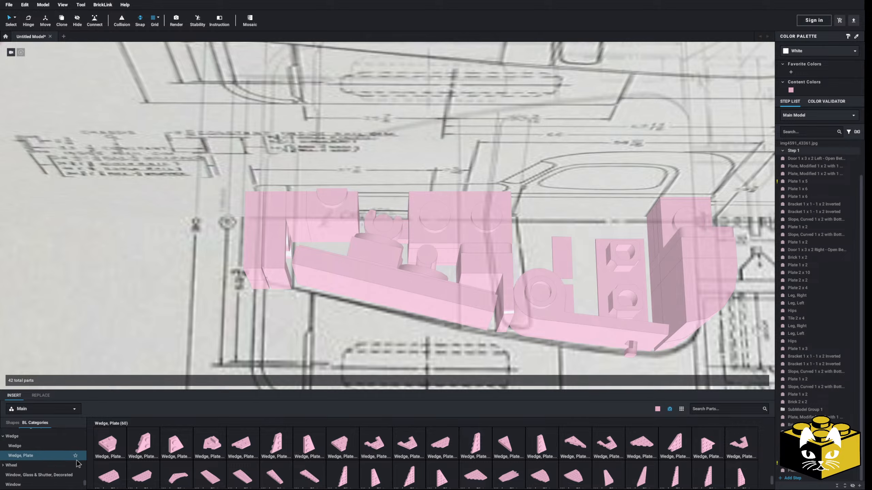
click(439, 445)
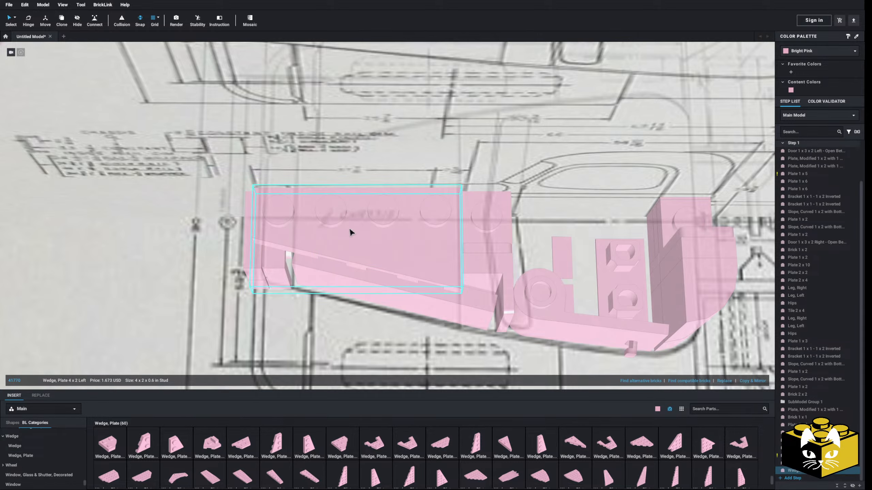
Step: Mirror a copy of the wedge plate onto the other half of the hood
scroll(350, 234, down, 4)
right_drag(350, 234, 581, 272)
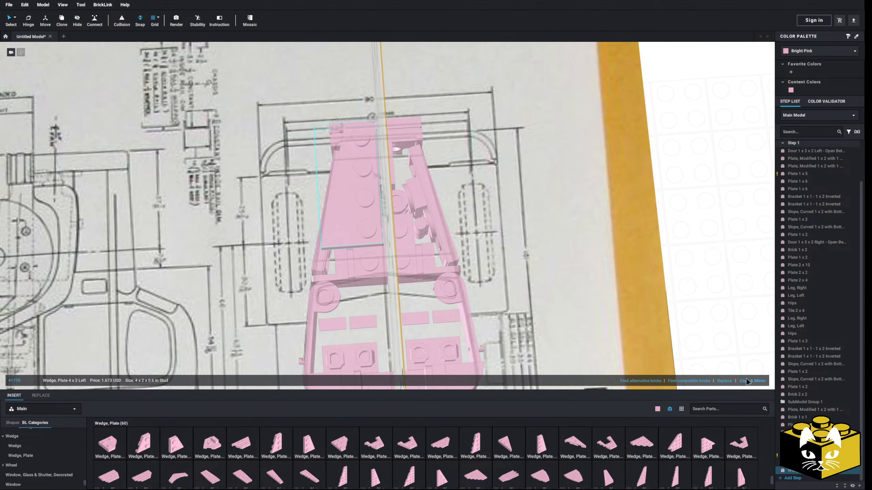
click(764, 381)
scroll(644, 285, down, 4)
click(644, 285)
Step: Delete the two small bricks beneath the hood's wedge plates, directly behind the front end
right_drag(644, 285, 588, 264)
scroll(585, 261, up, 6)
middle_drag(461, 291, 449, 286)
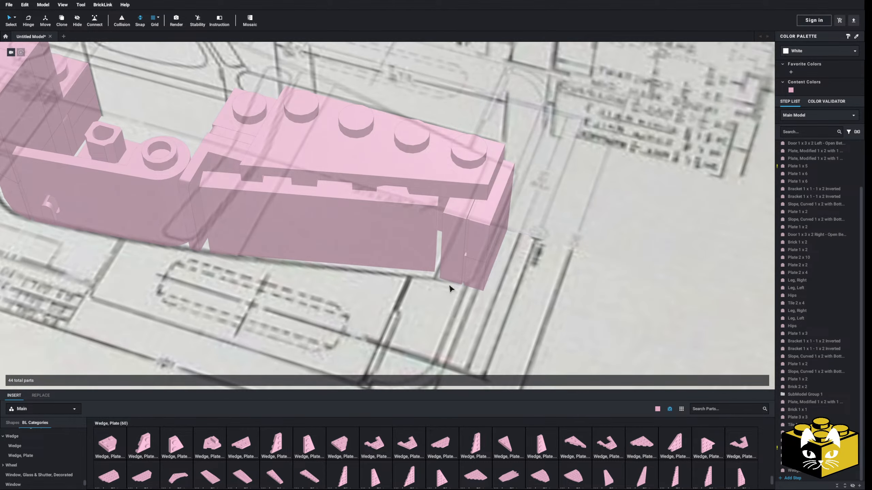
right_drag(450, 292, 454, 271)
key(Delete)
mouse_move(428, 233)
right_down()
mouse_move(424, 243)
mouse_move(422, 223)
right_up()
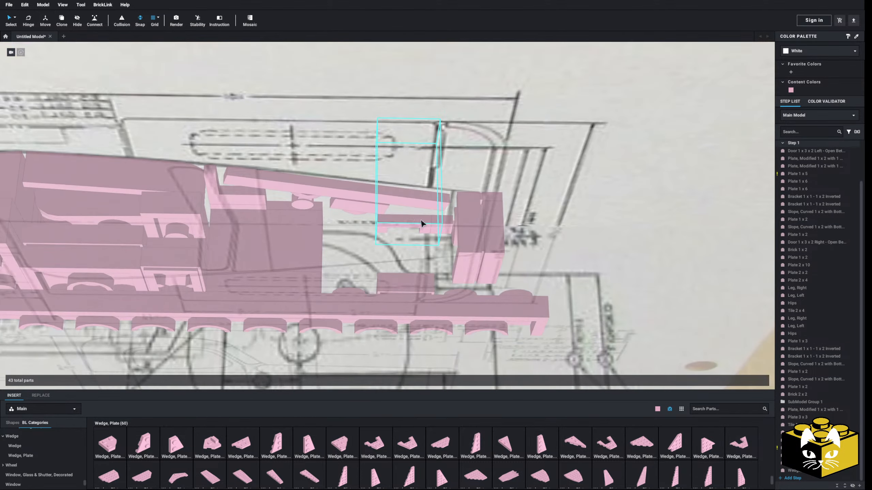
key(Delete)
click(161, 321)
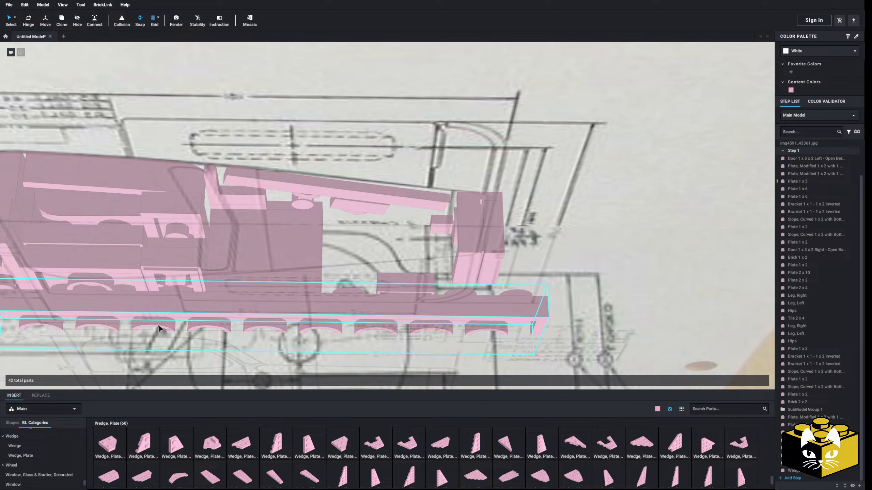
Step: Try a round brick and a Brick, Modified 1 x 1 with Stud on Side on the chassis behind the front end
click(141, 335)
scroll(40, 452, up, 10)
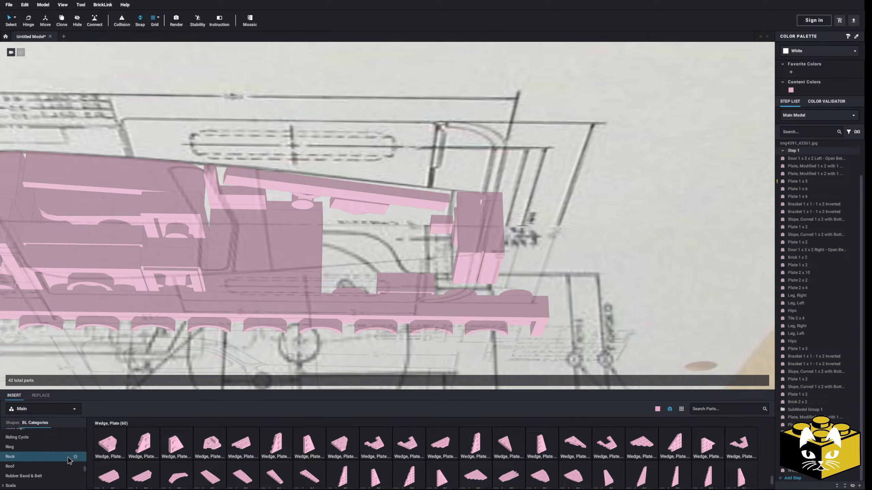
scroll(37, 447, down, 5)
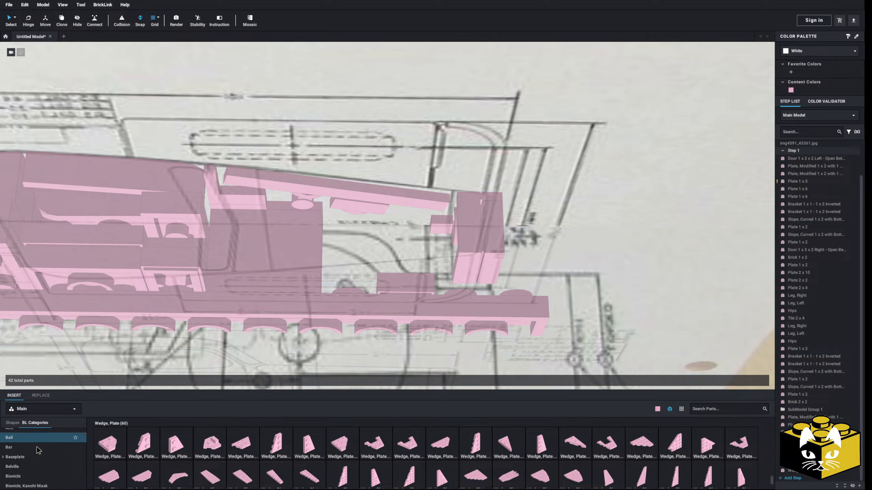
click(35, 474)
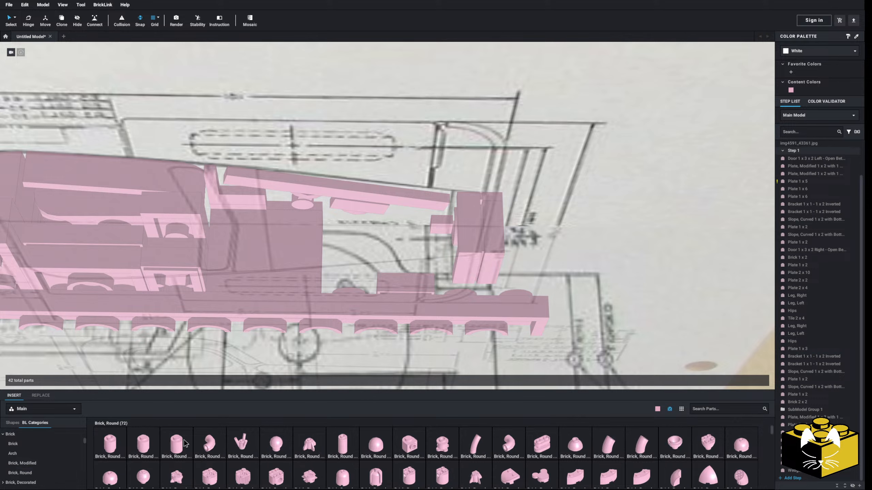
click(413, 451)
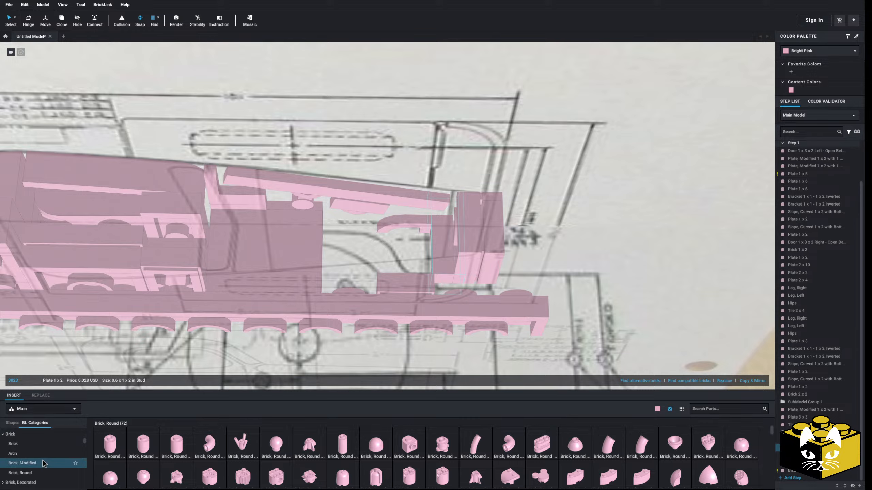
click(23, 463)
click(310, 436)
click(396, 235)
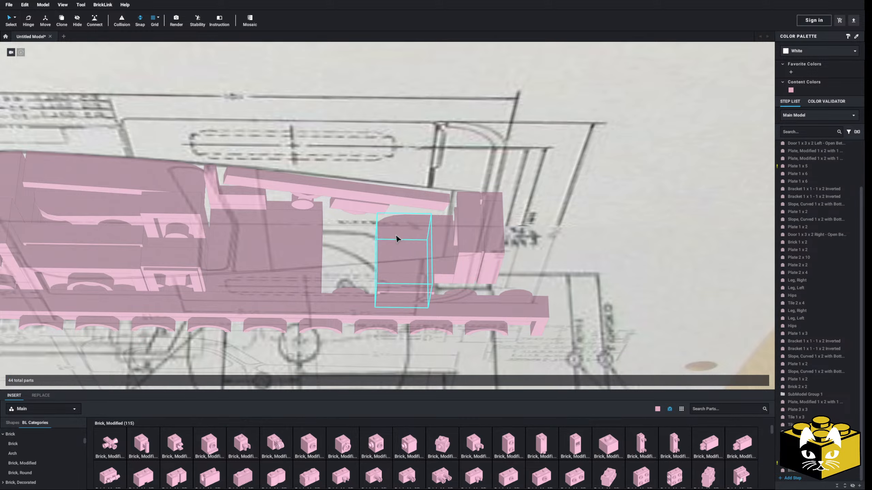
Step: Delete two of the small parts between the chassis and the front end's tiles
right_drag(395, 235, 408, 269)
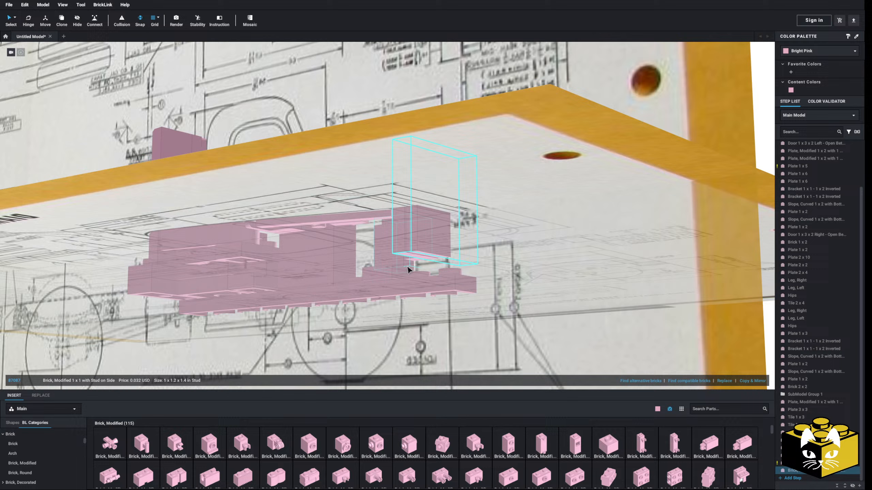
click(402, 236)
key(Delete)
right_drag(401, 236, 413, 231)
click(414, 231)
key(Delete)
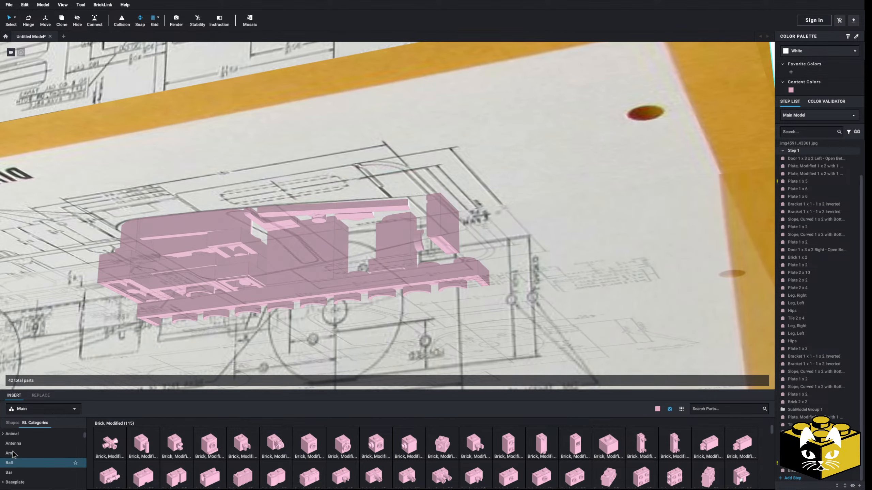
Step: Try a Plate 1 x 3 upright behind the front-end tiles
click(17, 453)
drag(207, 448, 422, 226)
right_drag(423, 215, 420, 207)
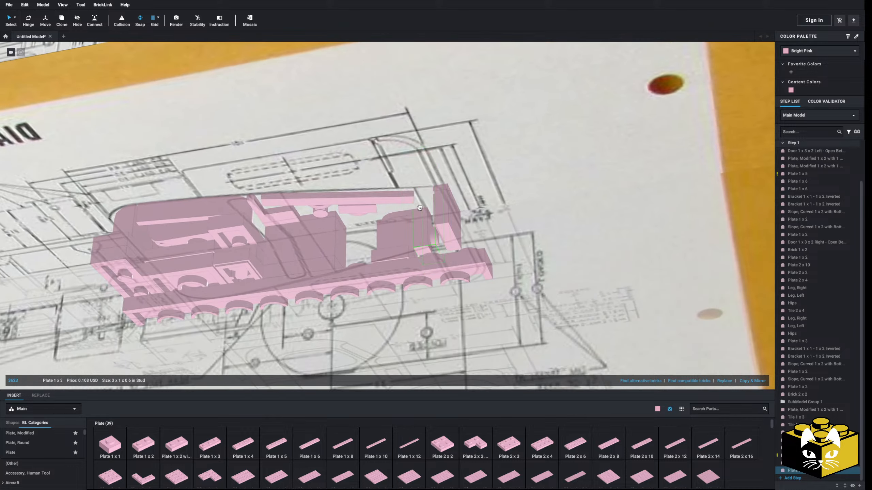
Step: Select the three 1 x 3 tiles of the front end and move them off the truck into empty space
click(452, 233)
right_drag(451, 234, 419, 225)
ctrl+click(435, 220)
ctrl+click(434, 192)
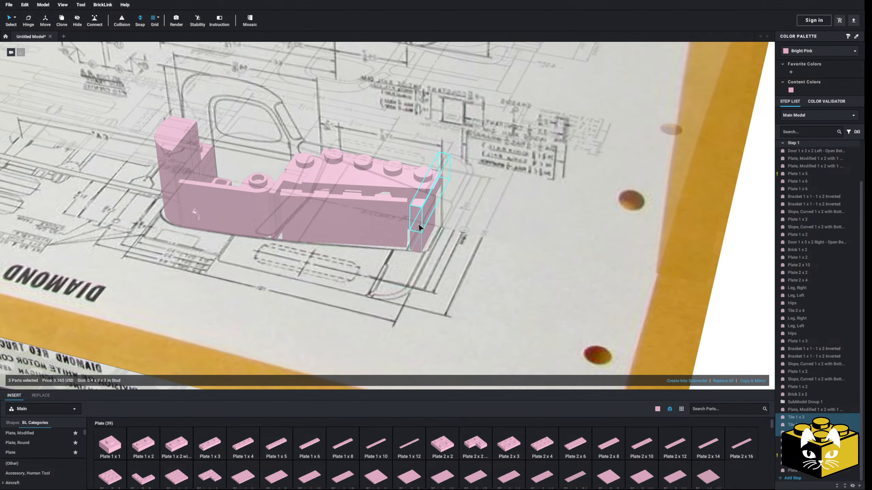
drag(419, 224, 645, 264)
scroll(645, 264, down, 3)
right_drag(652, 296, 648, 277)
scroll(514, 267, up, 3)
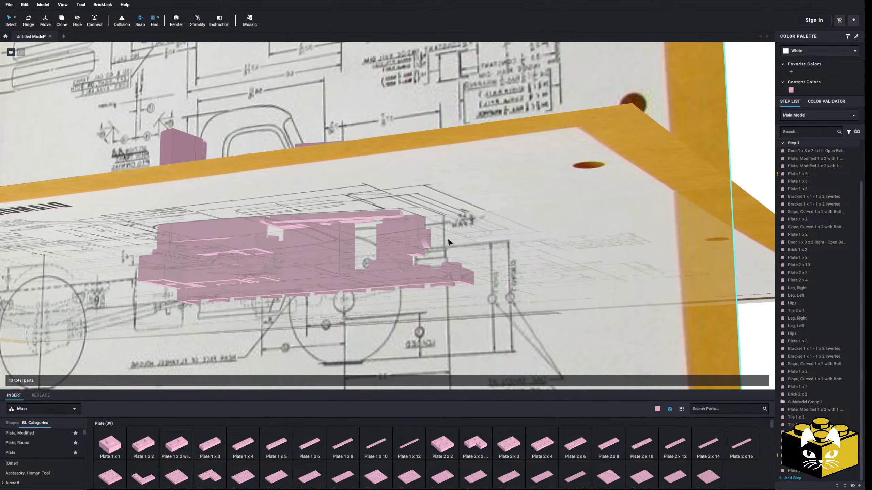
Step: Move the upright 1 x 3 plate off the truck and delete the small brick column under the hood's front
drag(426, 245, 656, 202)
scroll(562, 256, down, 3)
click(631, 135)
scroll(429, 234, up, 3)
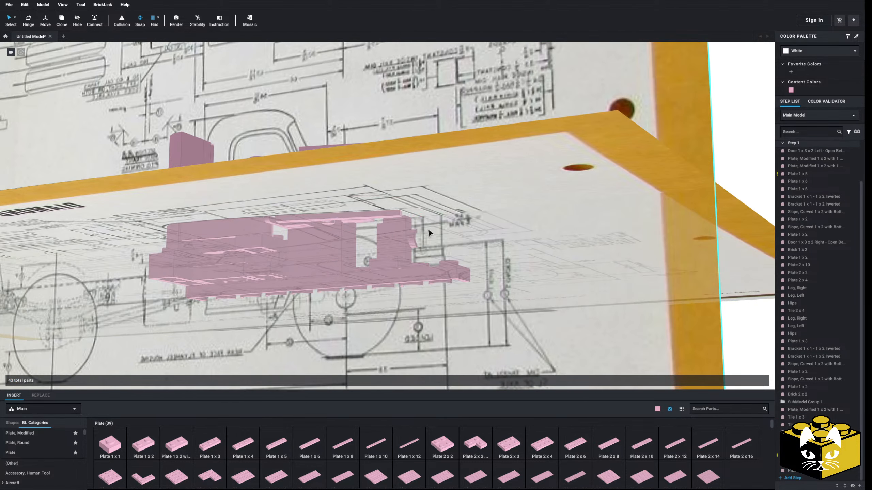
click(402, 239)
key(Delete)
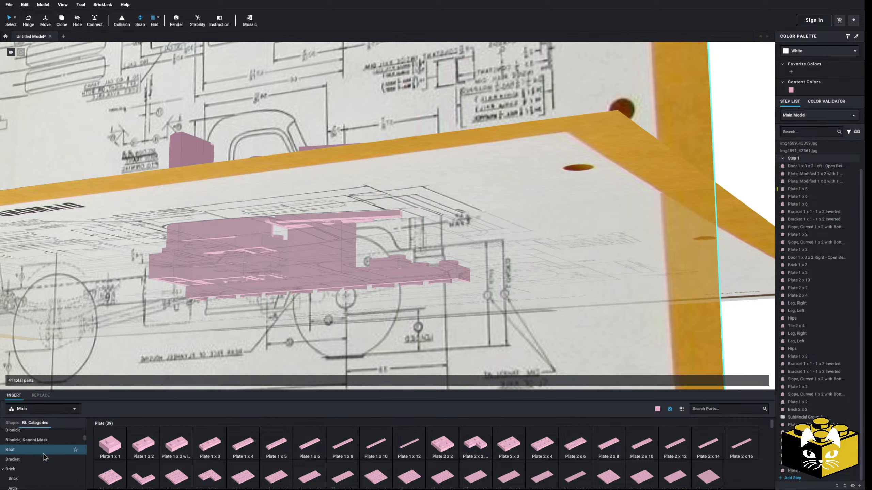
Step: Add a Bracket 1 x 1 - 1 x 1 Inverted in empty space and combine it with another small bracket
click(52, 464)
scroll(334, 250, down, 3)
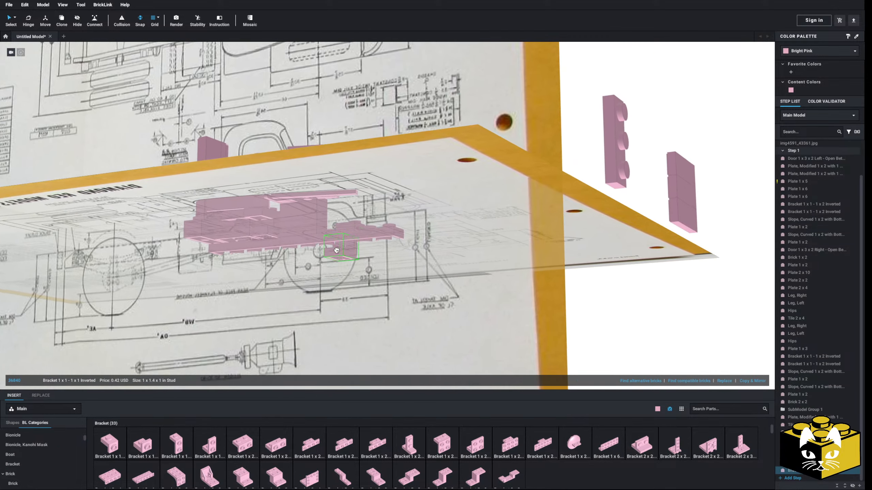
right_drag(335, 251, 371, 317)
middle_drag(474, 331, 228, 237)
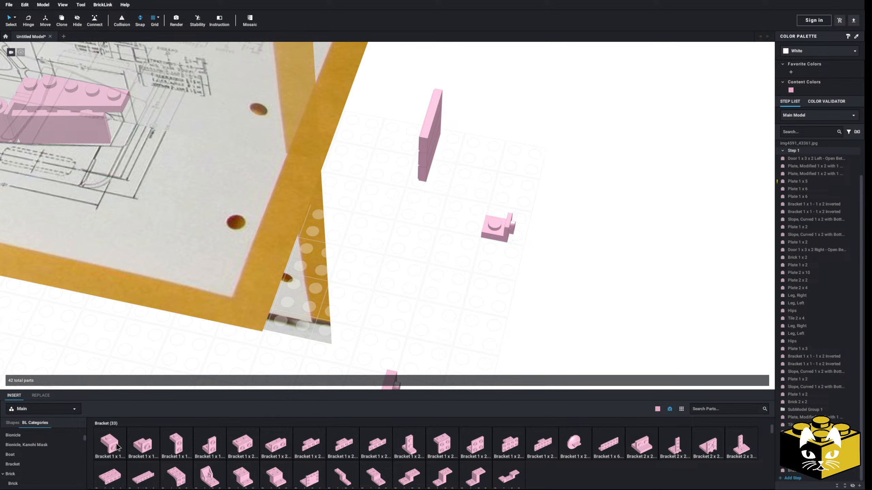
click(117, 447)
click(494, 250)
click(478, 266)
right_drag(482, 292, 451, 286)
middle_drag(452, 286, 412, 300)
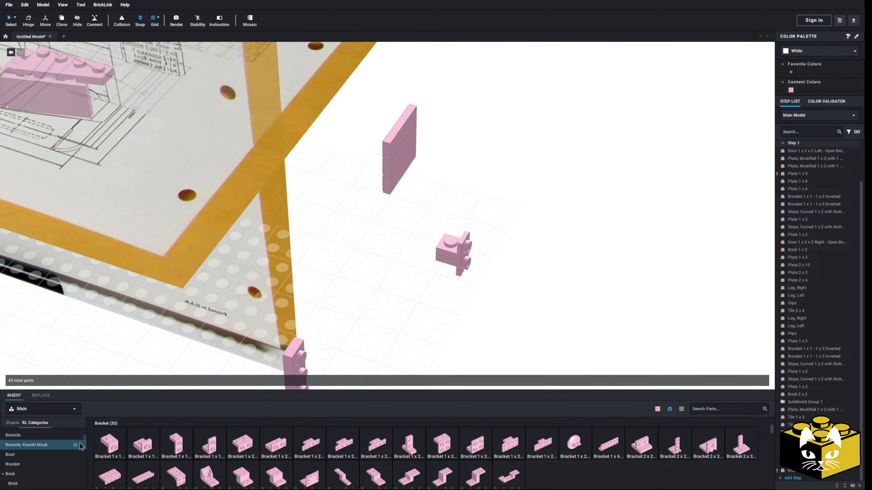
Step: Attach a Plate 1 x 3 upright to the side studs of the bracket pair
scroll(66, 450, up, 5)
click(43, 453)
click(210, 445)
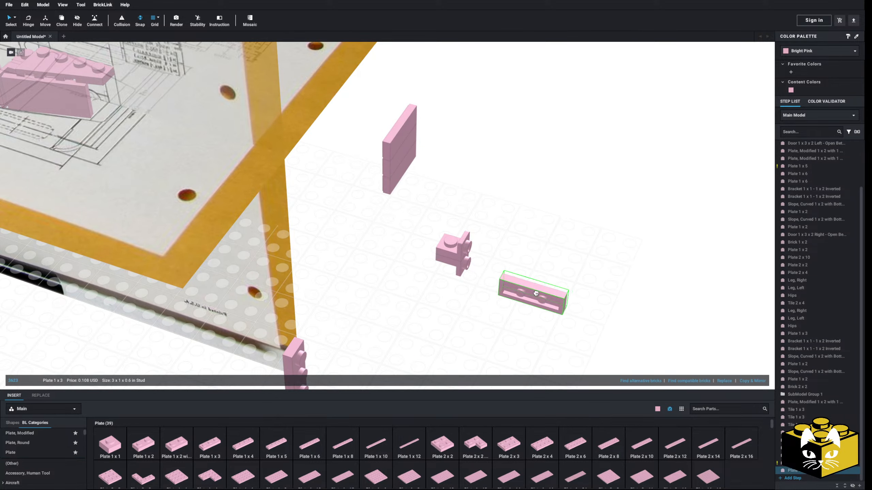
click(482, 256)
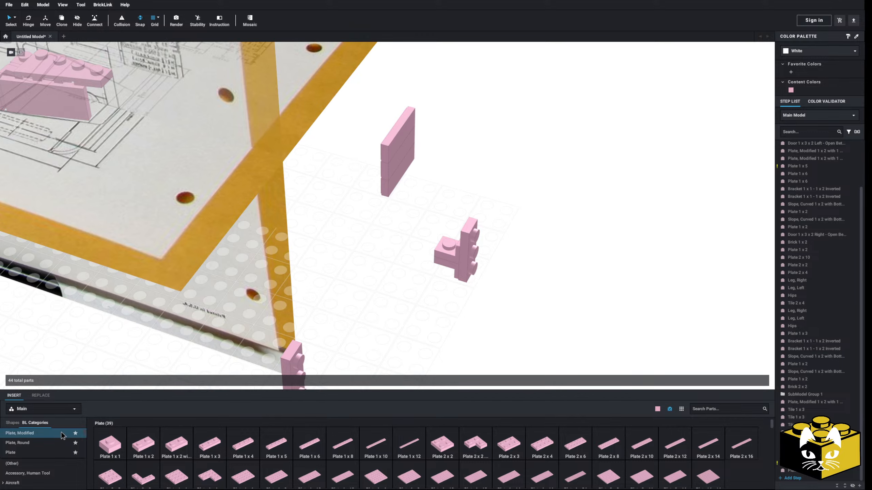
Step: Place a Brick, Modified 1 x 1 x 2/3 with Open Stud on the chassis beneath the front of the hood
right_drag(384, 322, 389, 300)
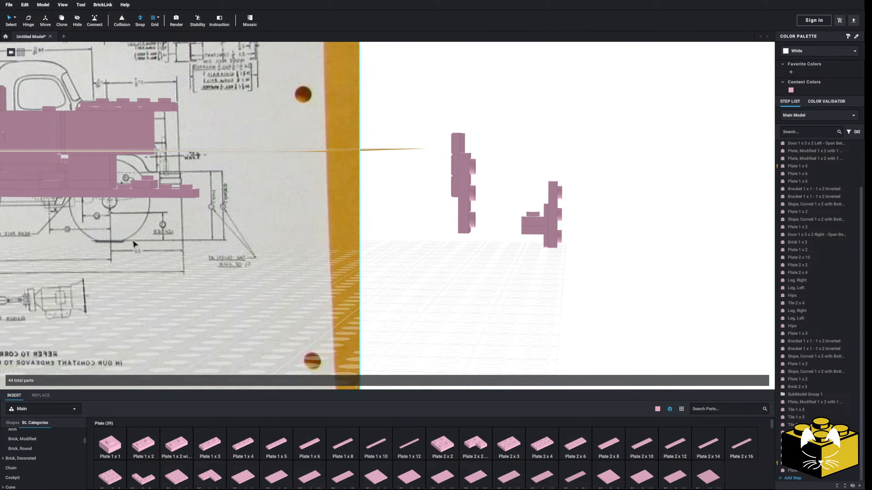
scroll(133, 243, up, 3)
middle_drag(133, 243, 258, 296)
scroll(42, 466, up, 2)
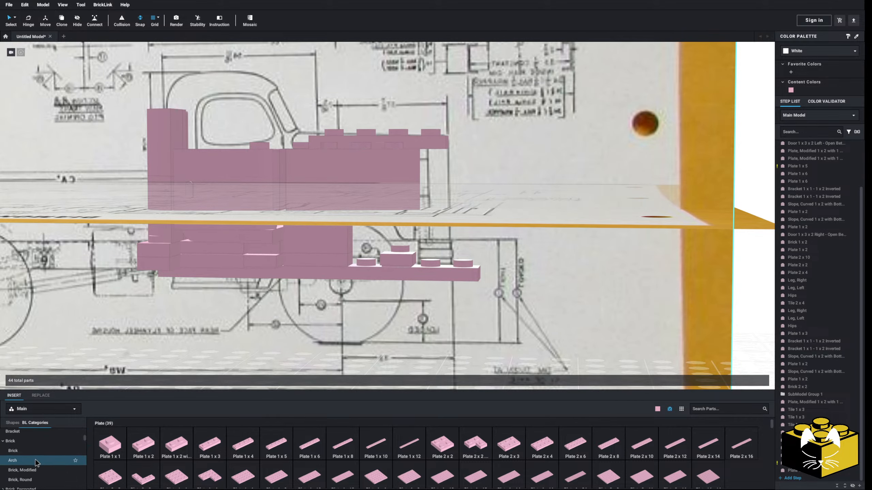
click(37, 481)
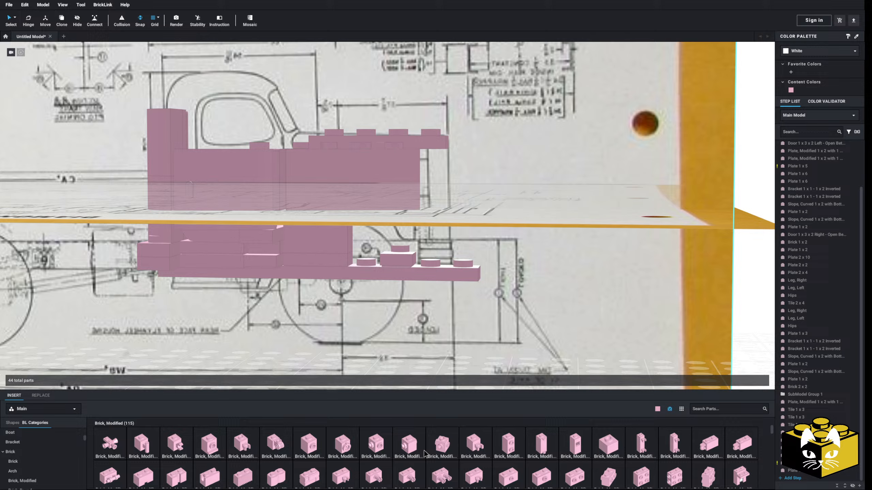
click(653, 446)
click(405, 234)
scroll(405, 234, down, 5)
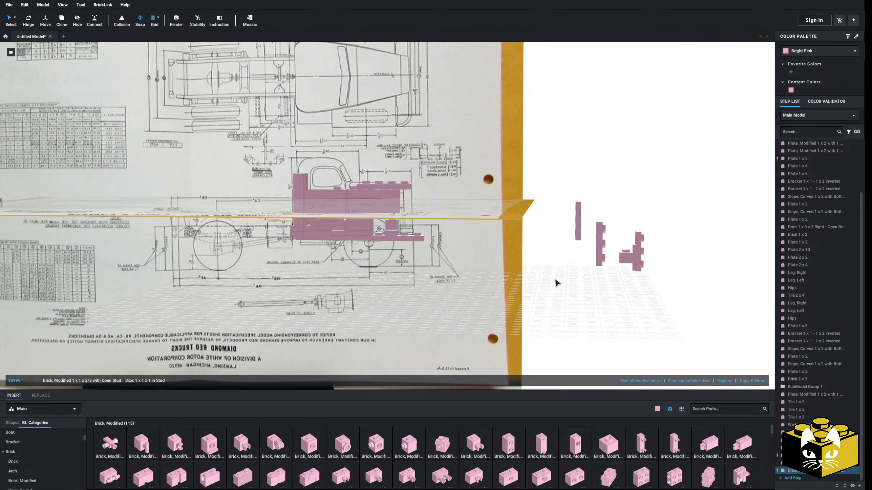
Step: Move the bracket and 1 x 3 plate assembly onto the truck beneath the front of the hood
drag(656, 227, 552, 270)
right_drag(550, 237, 552, 269)
scroll(515, 281, up, 3)
drag(552, 270, 459, 306)
click(469, 317)
right_drag(458, 306, 580, 267)
scroll(494, 303, down, 3)
click(494, 304)
Step: Reattach the three 1 x 3 tiles to the plate at the front of the hood
drag(573, 198, 538, 245)
drag(537, 234, 574, 270)
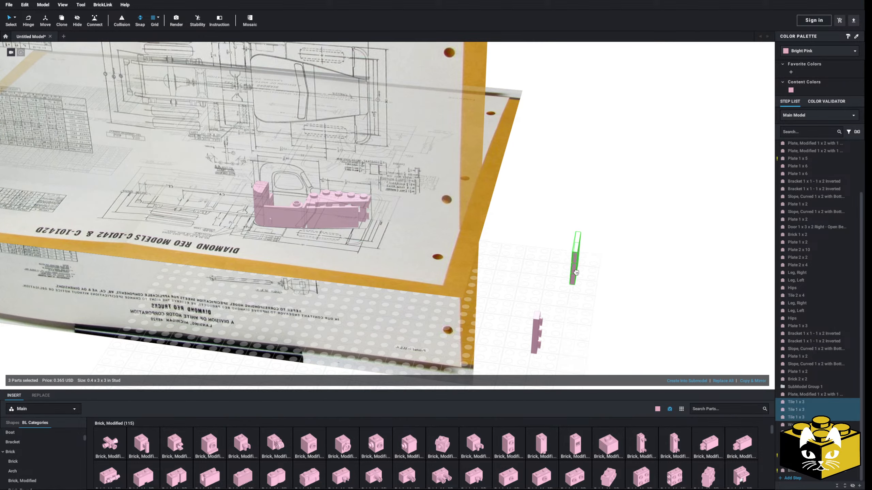
right_drag(573, 270, 686, 347)
drag(686, 347, 604, 324)
right_drag(604, 324, 521, 317)
drag(521, 318, 436, 323)
right_drag(441, 325, 418, 300)
Step: Delete the spare 1 x 3 plate left in empty space beside the blueprints
scroll(421, 302, down, 3)
click(560, 345)
right_drag(554, 343, 414, 318)
click(526, 315)
key(Delete)
Step: Place a Plate 1 x 3 upright in the gap between the hood's side panel and the front-end tiles
scroll(495, 333, up, 4)
scroll(491, 299, down, 3)
scroll(491, 299, up, 4)
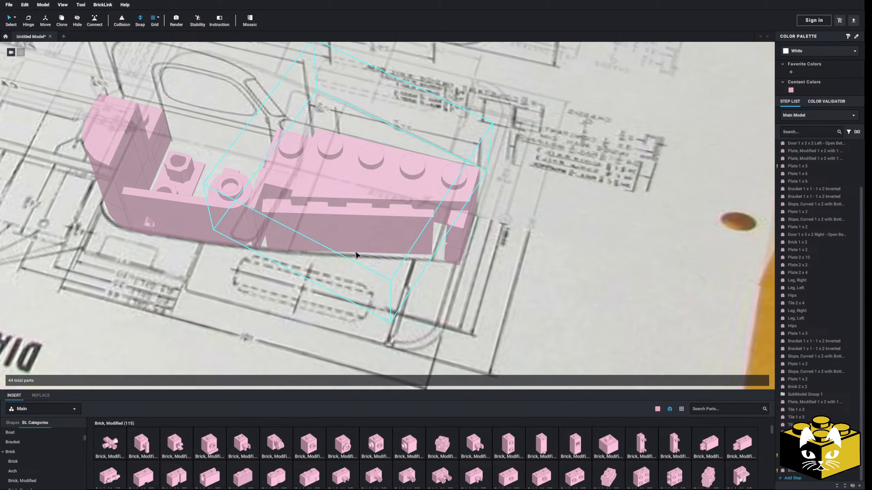
scroll(37, 470, up, 2)
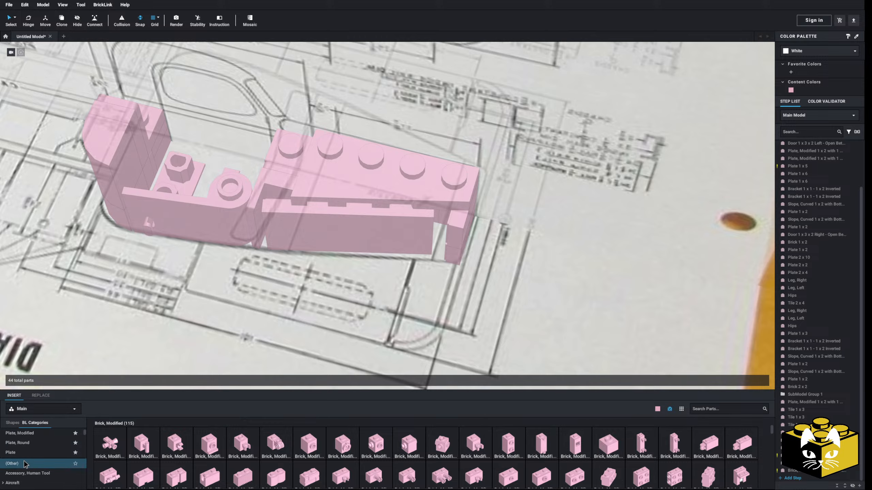
click(49, 452)
click(202, 444)
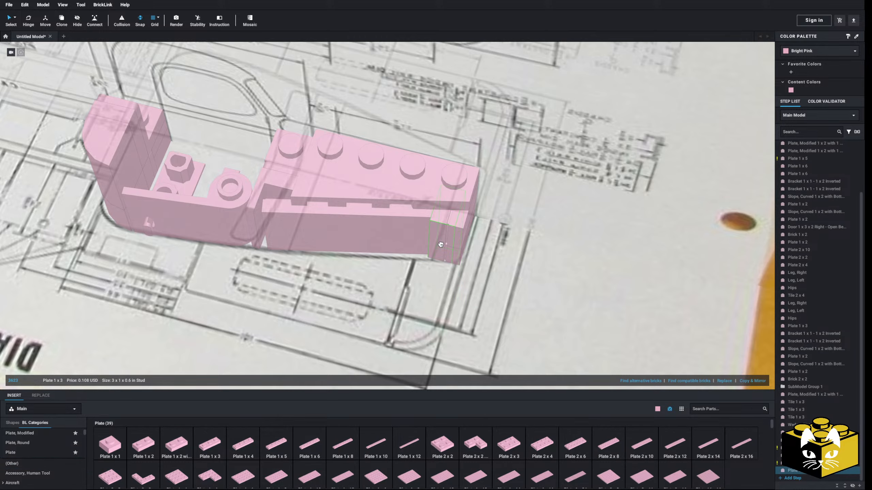
right_drag(439, 242, 223, 417)
click(447, 228)
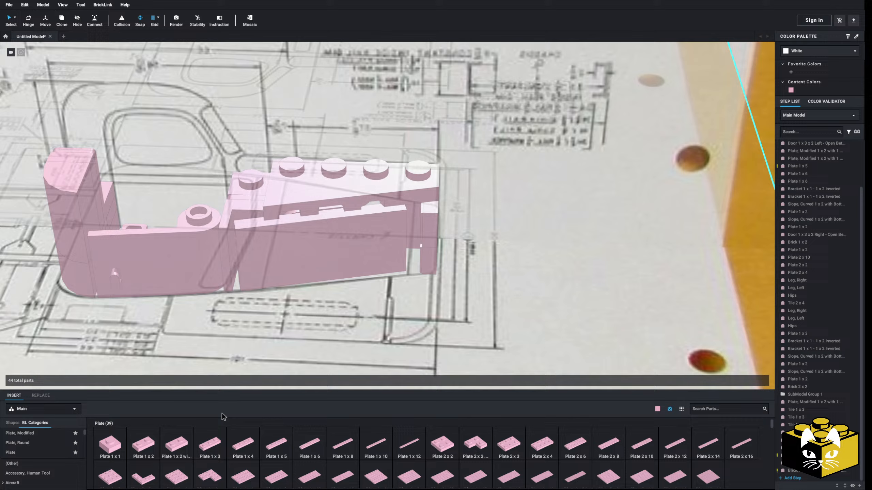
click(203, 443)
right_drag(416, 250, 336, 230)
Step: Fill the matching gap on the other side of the hood with another upright Plate 1 x 3
right_drag(274, 264, 309, 282)
drag(241, 390, 427, 333)
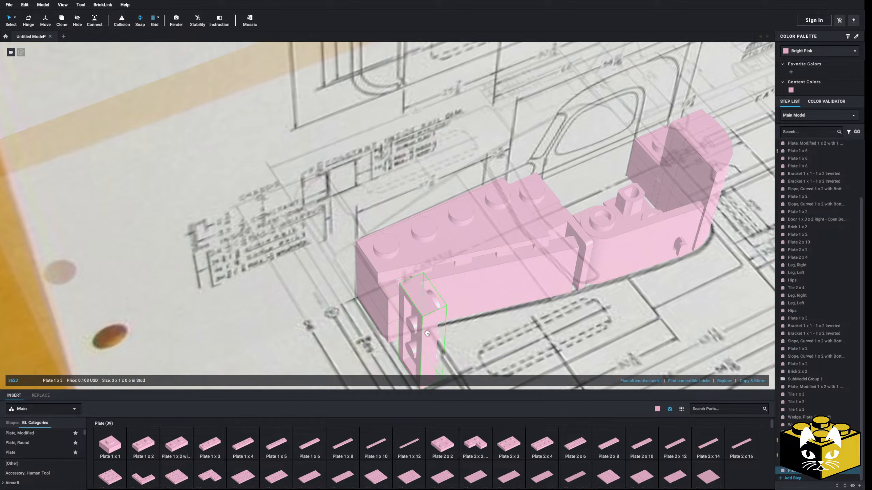
right_drag(406, 326, 328, 286)
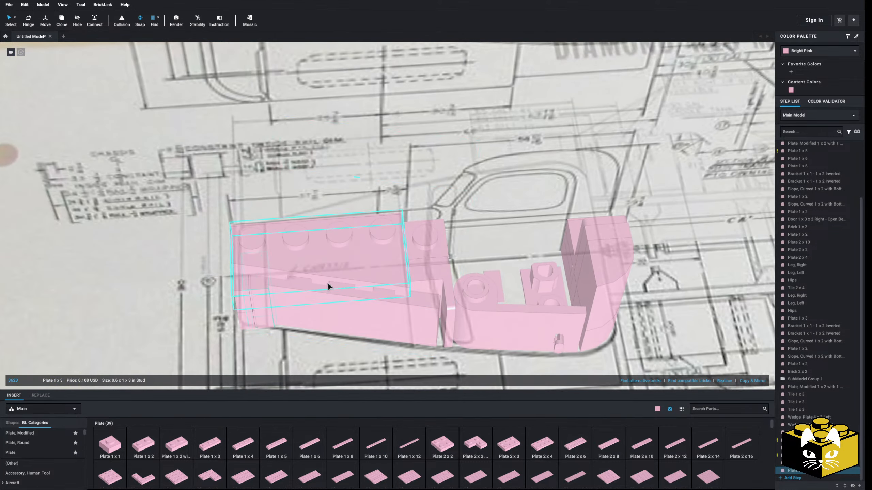
Step: Hide the blueprint images around the truck and examine the front end and hood from several sides
right_drag(346, 253, 340, 272)
scroll(350, 267, down, 10)
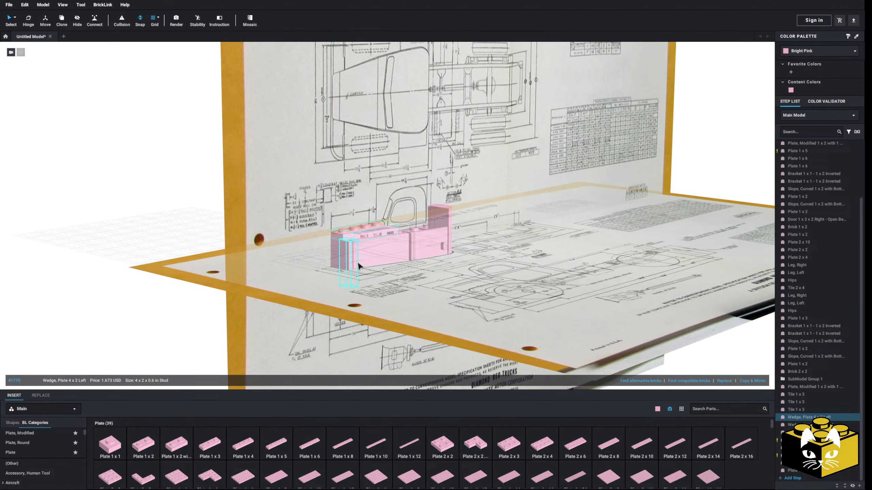
click(167, 304)
right_drag(170, 294, 179, 308)
right_click(323, 200)
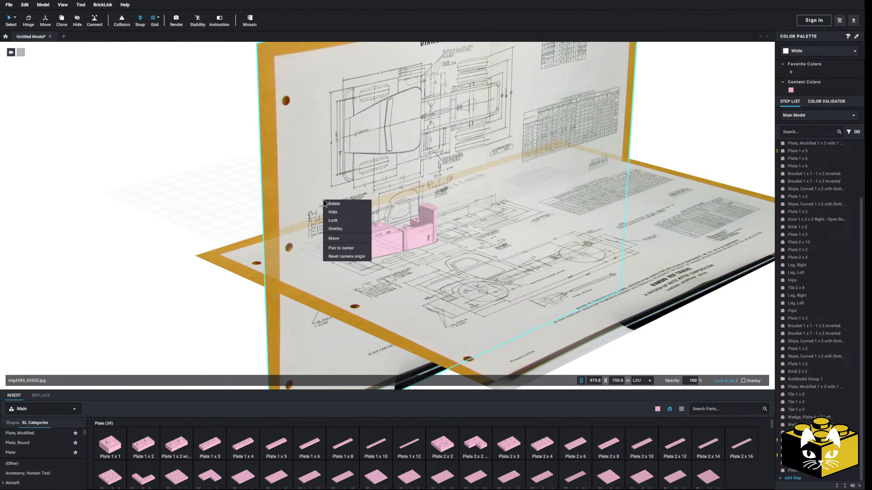
click(340, 214)
right_click(292, 246)
click(307, 257)
scroll(257, 274, up, 5)
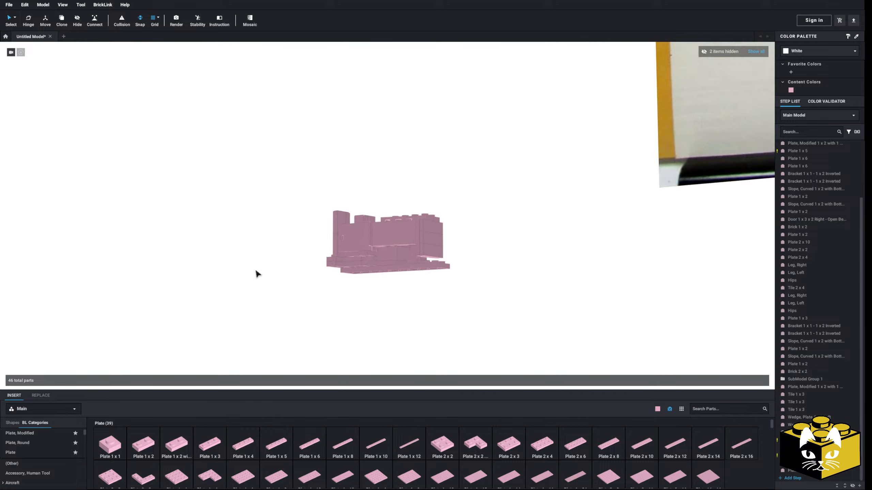
right_drag(257, 273, 239, 252)
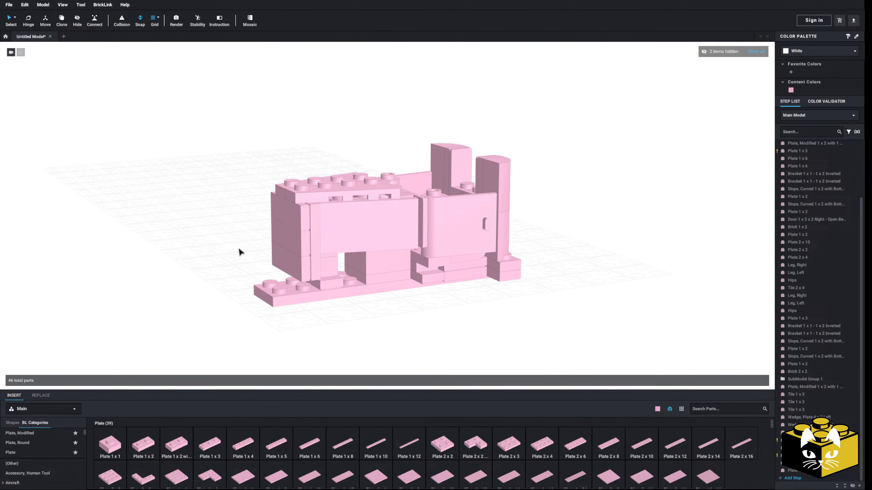
Step: Show the hidden blueprint images again and compare the hood and front end with the fender and bumper outlines
click(760, 51)
mouse_move(510, 285)
right_down()
mouse_move(447, 312)
mouse_move(444, 216)
right_up()
scroll(443, 218, up, 3)
middle_drag(444, 218, 444, 267)
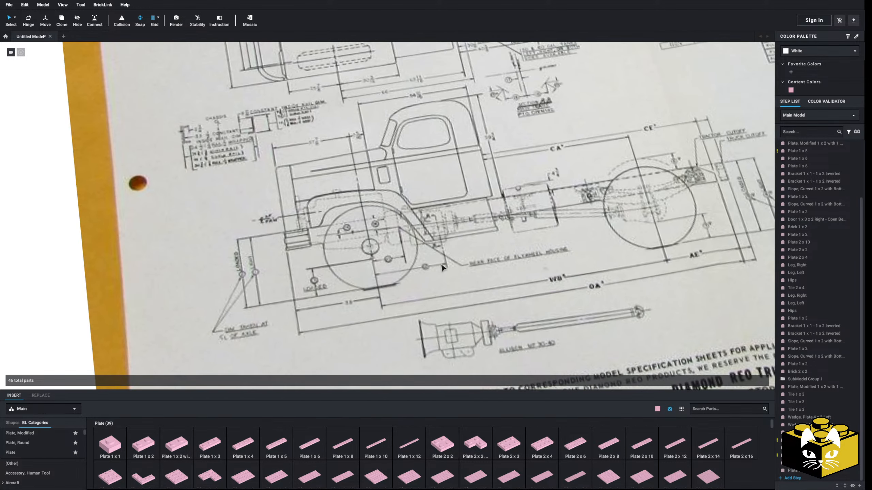
right_drag(444, 267, 440, 285)
scroll(439, 285, up, 3)
mouse_move(440, 283)
middle_down()
mouse_move(463, 291)
mouse_move(467, 281)
middle_up()
right_drag(468, 282, 583, 285)
middle_drag(344, 275, 481, 234)
Step: Try a Wedge, Plate 4 x 2 Left over the front wheel outline beside the hood in the plan view
scroll(56, 450, down, 1)
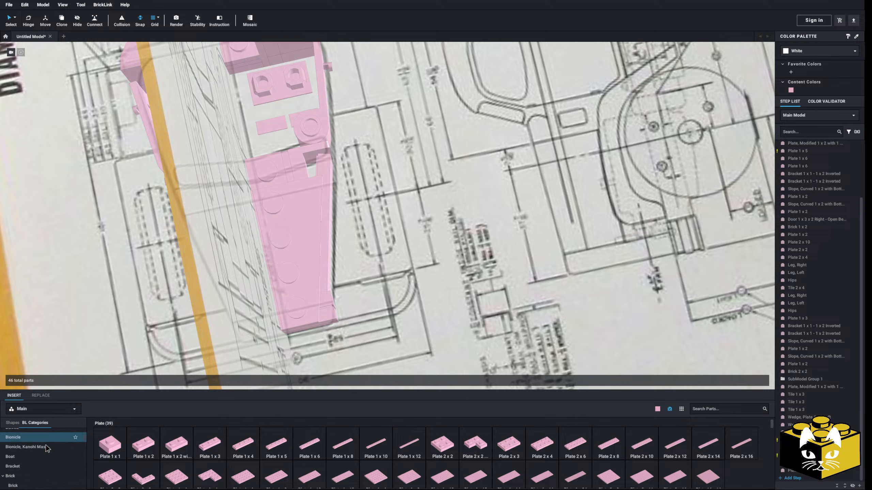
scroll(36, 447, down, 10)
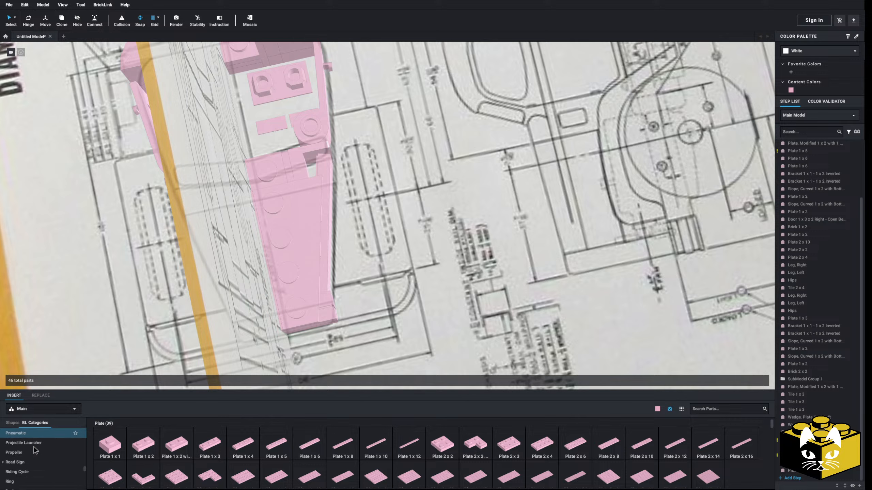
scroll(35, 450, down, 12)
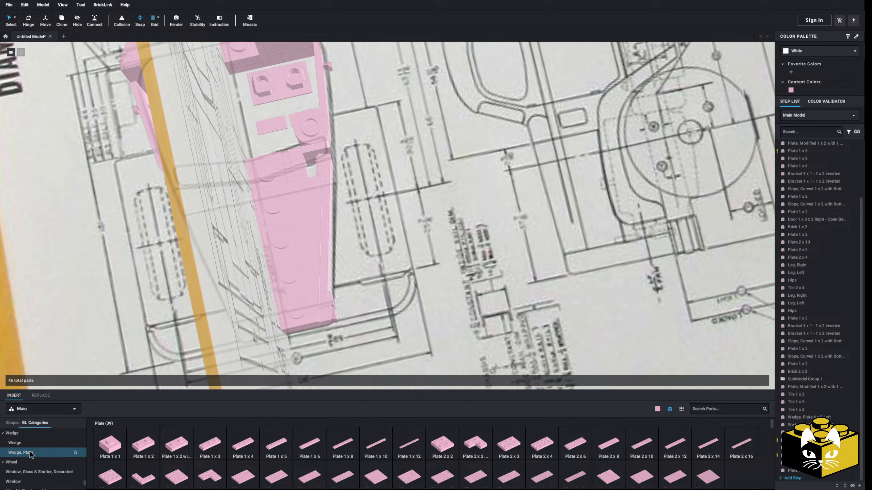
click(30, 452)
drag(472, 446, 358, 178)
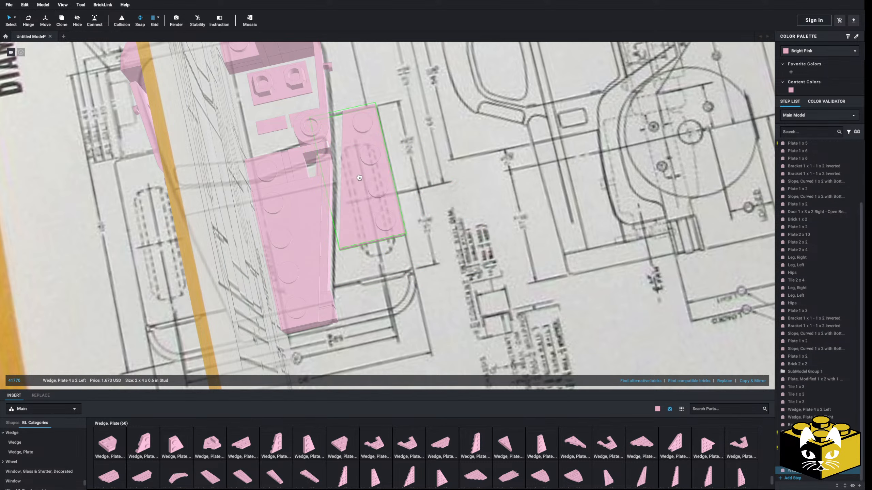
Step: Try the wedge plate against the hood's slanted side so its wide end meets the fender's front edge
scroll(371, 255, down, 6)
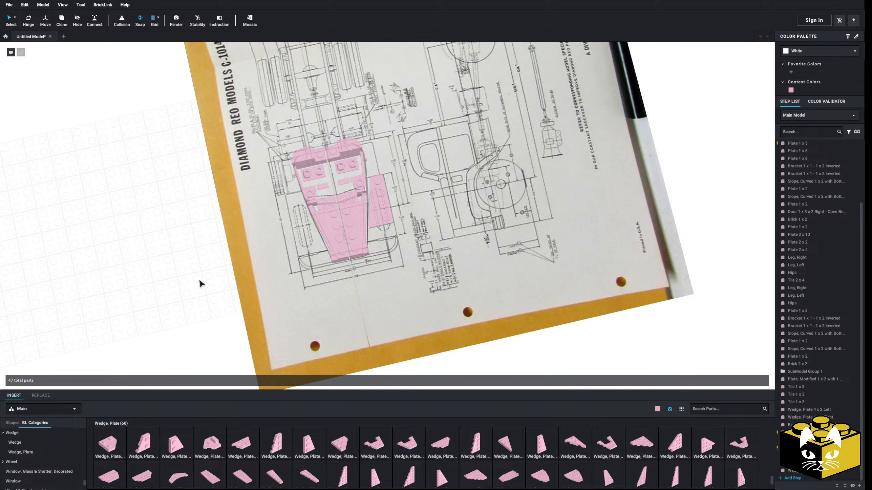
scroll(383, 268, up, 3)
middle_drag(400, 249, 403, 279)
right_drag(402, 279, 372, 173)
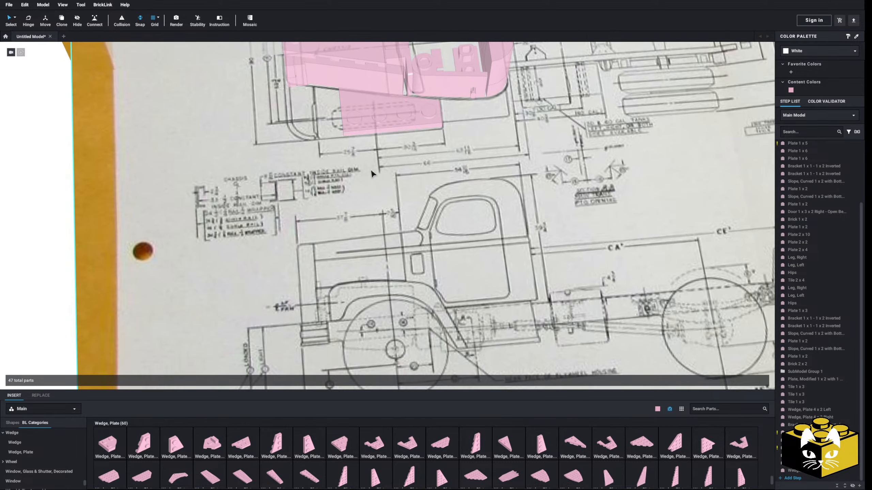
drag(367, 127, 380, 254)
middle_drag(380, 254, 430, 353)
drag(430, 353, 387, 278)
middle_drag(387, 277, 371, 285)
scroll(371, 284, up, 3)
drag(371, 285, 353, 244)
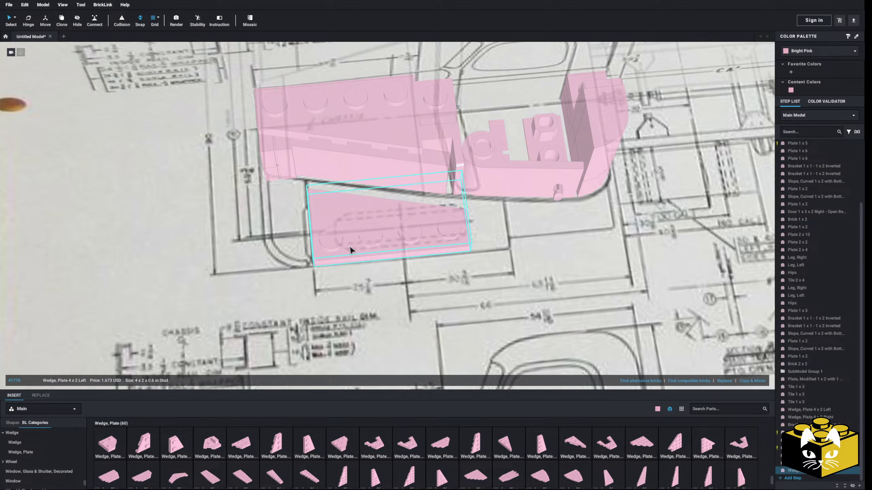
right_drag(350, 250, 401, 234)
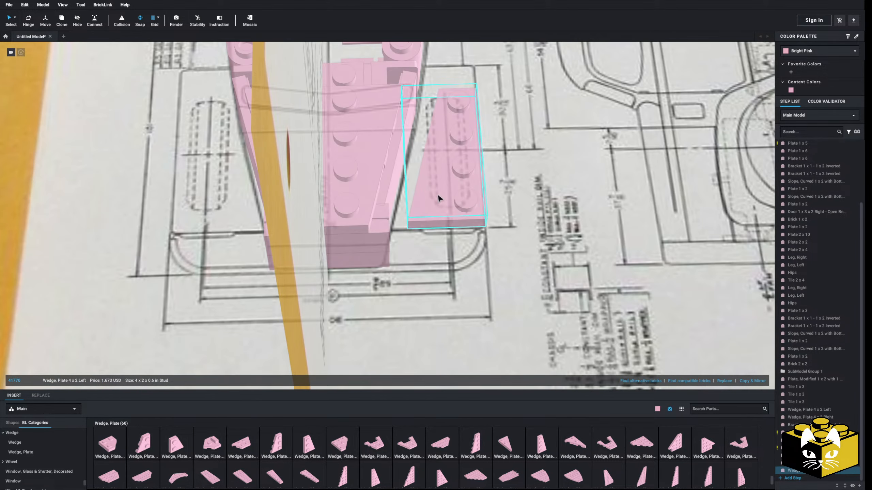
middle_drag(451, 198, 427, 235)
drag(427, 234, 417, 232)
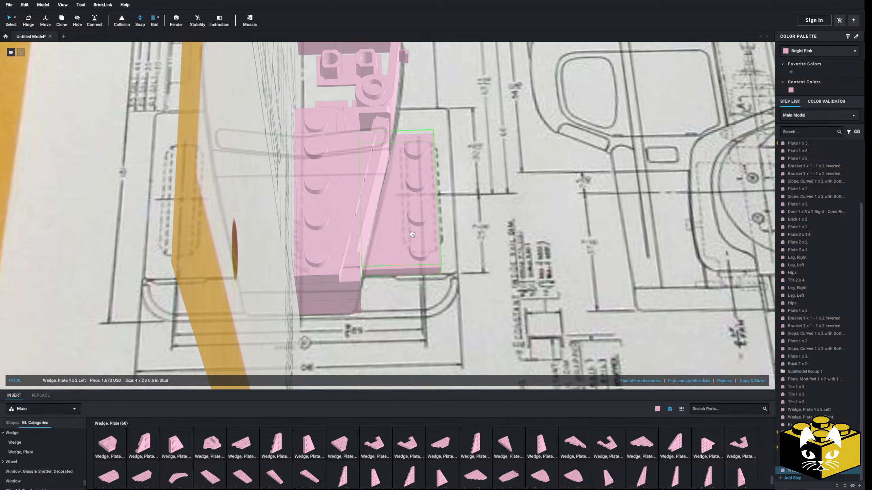
right_drag(412, 236, 395, 246)
right_drag(419, 214, 380, 256)
Step: Place a Plate 1 x 2 upright at the front of the fender outline on the side-view blueprint
scroll(379, 256, up, 5)
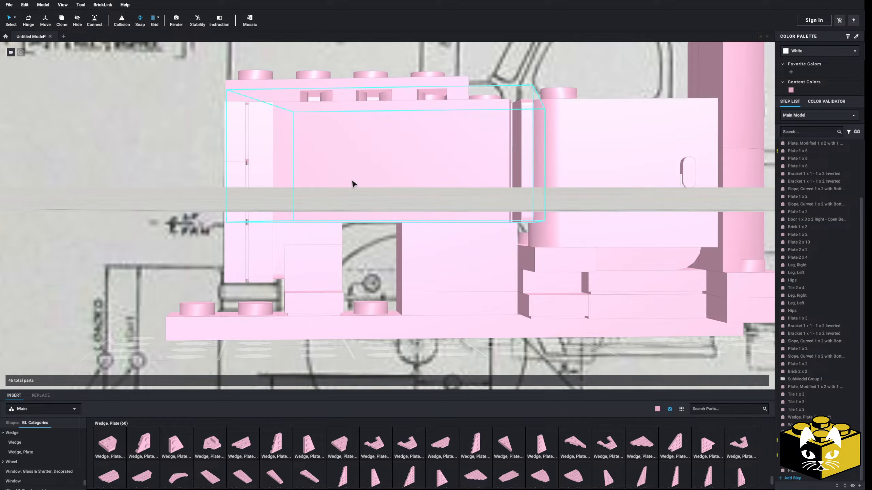
scroll(349, 230, down, 5)
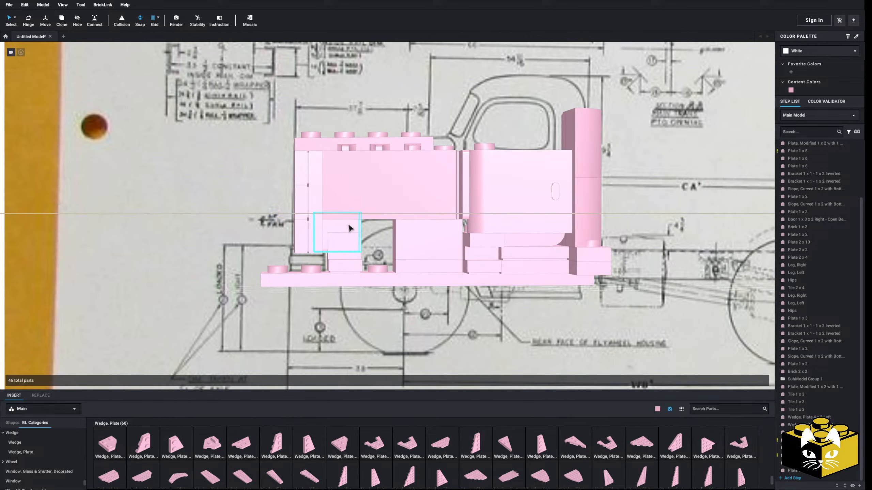
right_drag(350, 229, 364, 239)
middle_drag(363, 239, 331, 208)
right_drag(331, 209, 304, 213)
scroll(304, 213, up, 6)
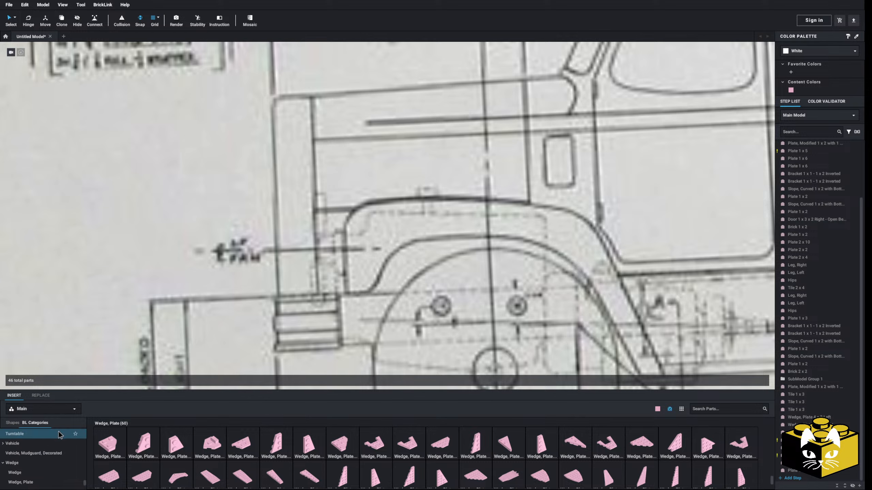
scroll(59, 435, up, 10)
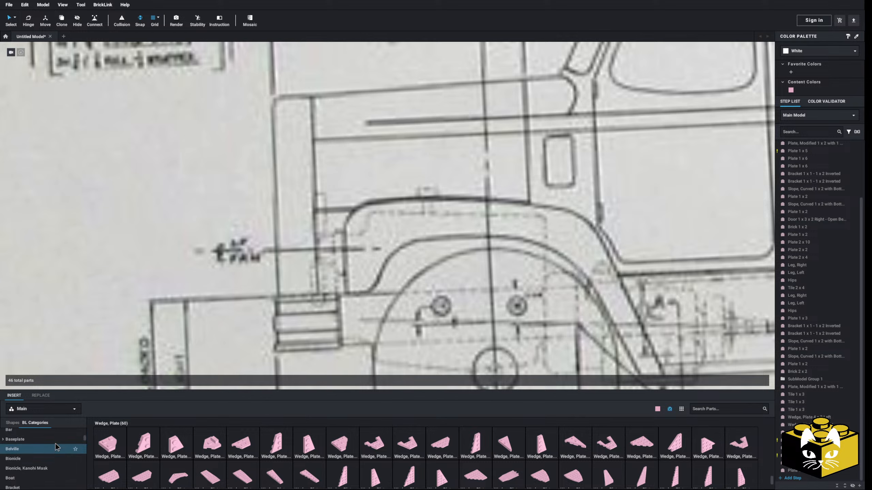
scroll(25, 441, up, 2)
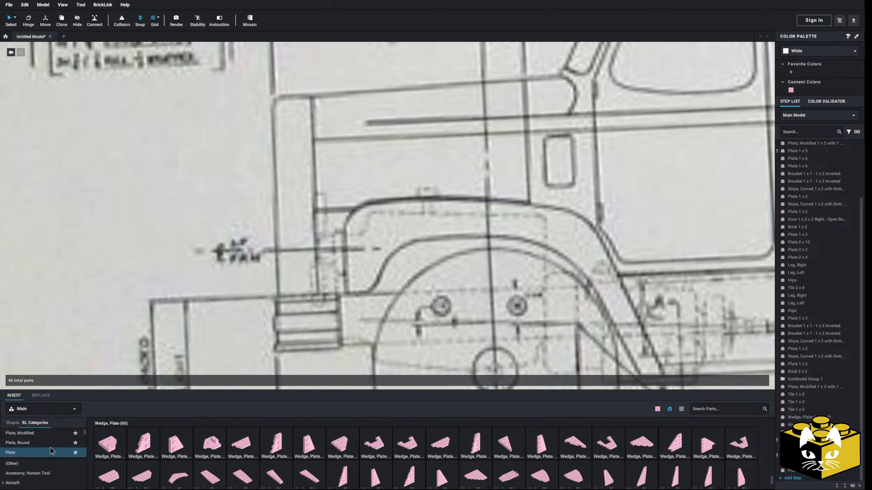
click(14, 453)
click(143, 443)
key(Down)
key(Down)
key(Down)
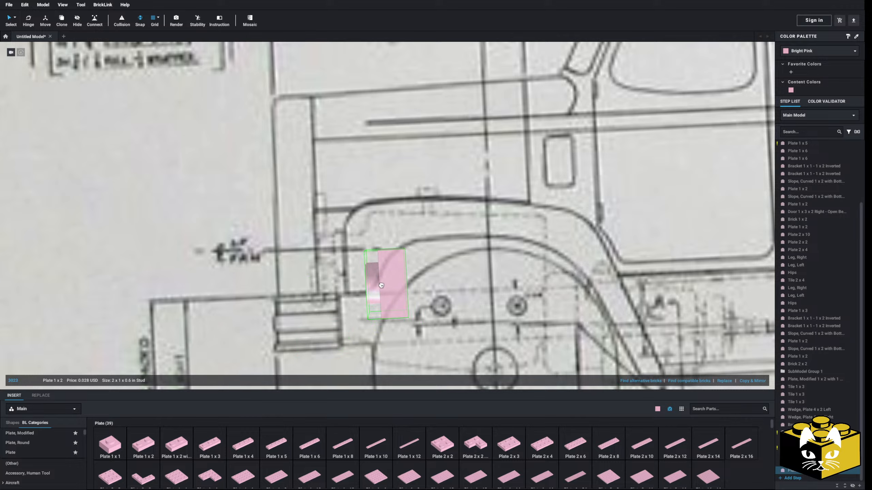
click(356, 267)
Step: Move the upright Plate 1 x 2 to the fender's front edge in the plan view, keeping the plate in the model
scroll(355, 267, down, 5)
right_drag(356, 267, 405, 305)
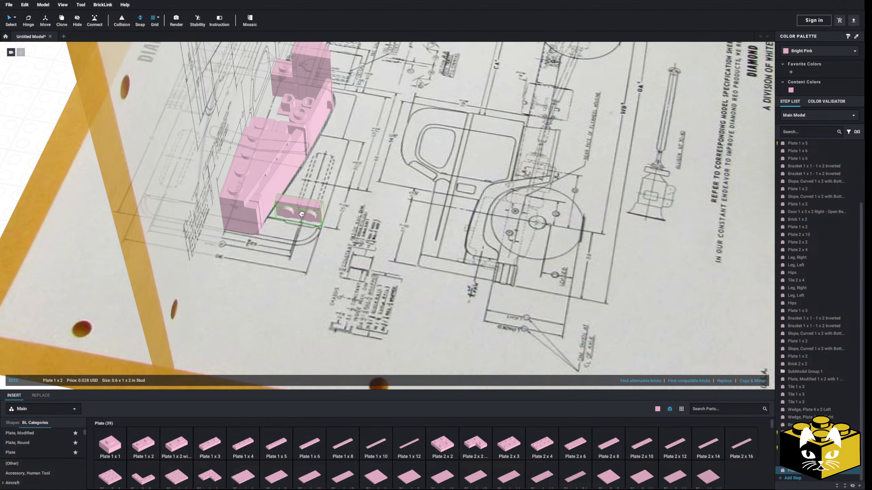
drag(301, 214, 302, 217)
scroll(397, 247, up, 4)
right_drag(397, 247, 348, 251)
scroll(348, 247, up, 2)
key(Delete)
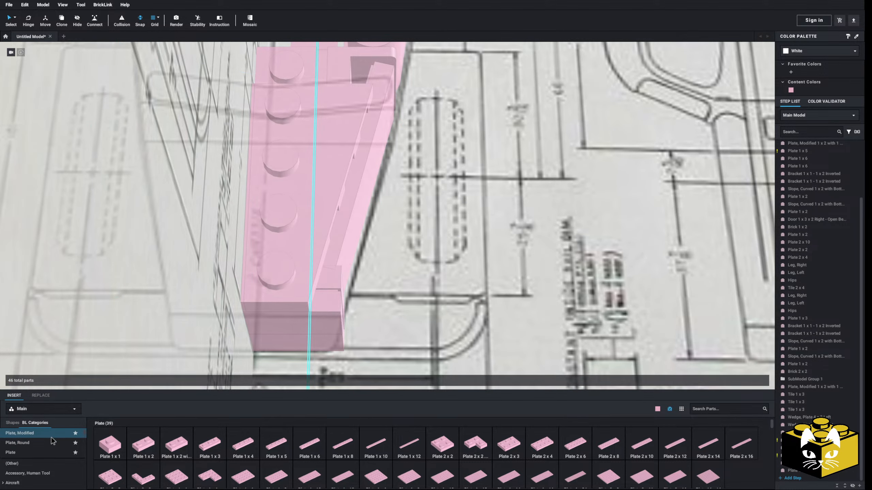
key(ctrl+z)
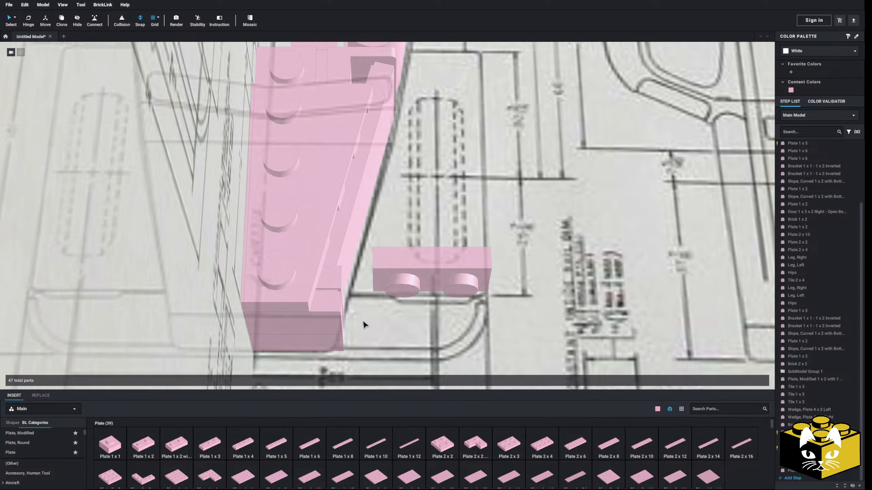
Step: Add a Bracket 1 x 2 - 1 x 2 from the Bracket category to the upright Plate 1 x 2
right_drag(364, 325, 269, 277)
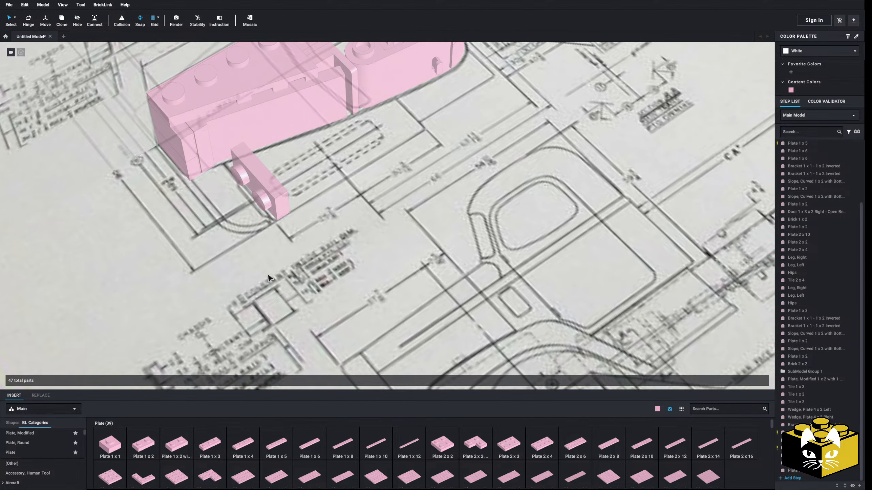
scroll(46, 474, down, 5)
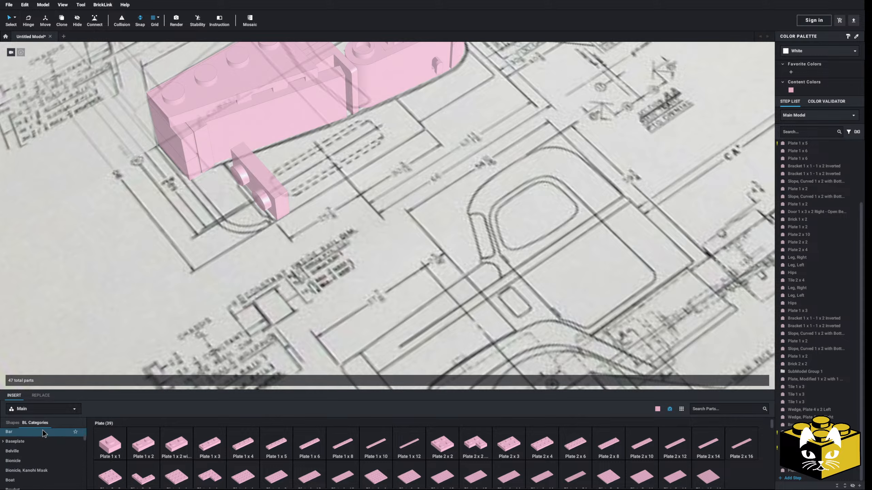
click(34, 447)
drag(250, 430, 282, 162)
right_drag(331, 240, 382, 238)
Step: Move the plate and bracket together onto the side-view blueprint and compare them with the front of the fender outline
drag(378, 246, 319, 208)
right_drag(319, 209, 353, 215)
drag(354, 215, 349, 219)
scroll(350, 219, down, 8)
right_drag(348, 220, 316, 225)
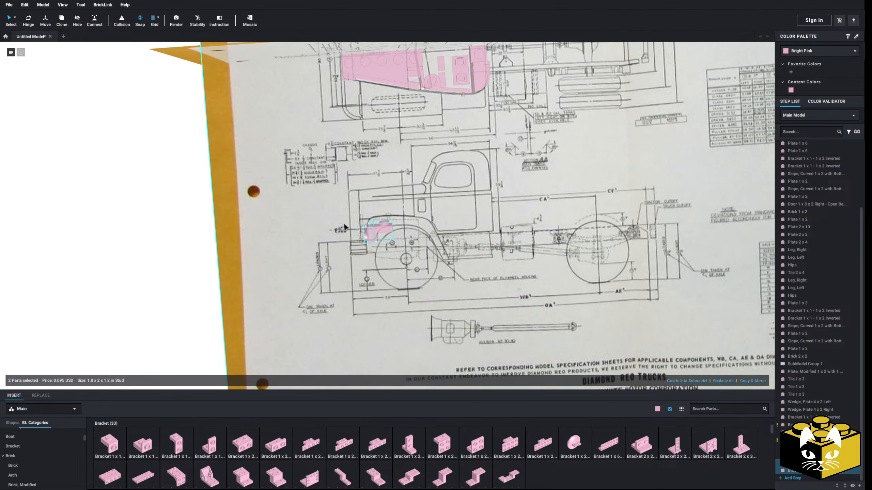
click(178, 248)
scroll(178, 248, up, 9)
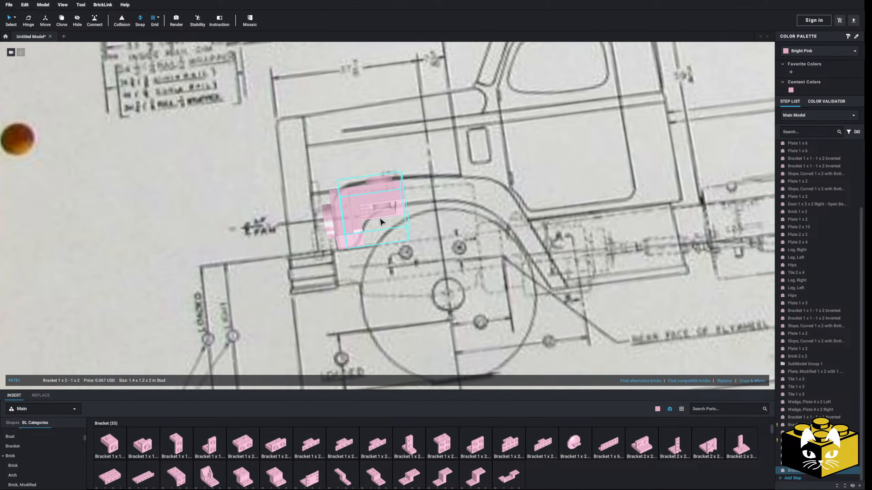
scroll(381, 221, down, 5)
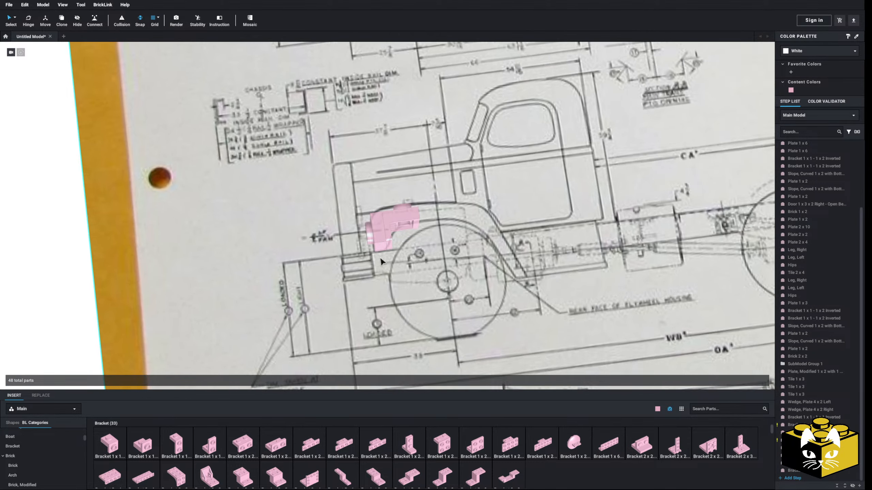
scroll(381, 262, up, 6)
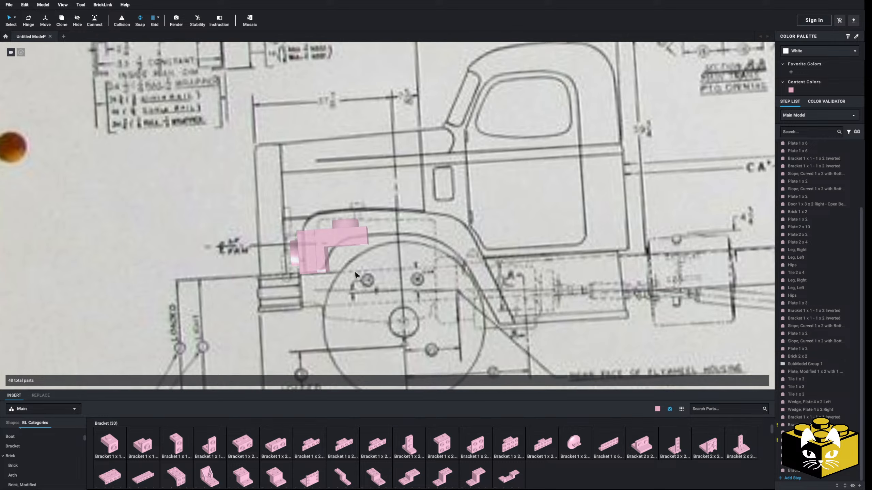
scroll(44, 439, down, 3)
Step: Place a Tile 2 x 2 on top of the bracket to form the flat upper surface of the fender
scroll(39, 449, down, 8)
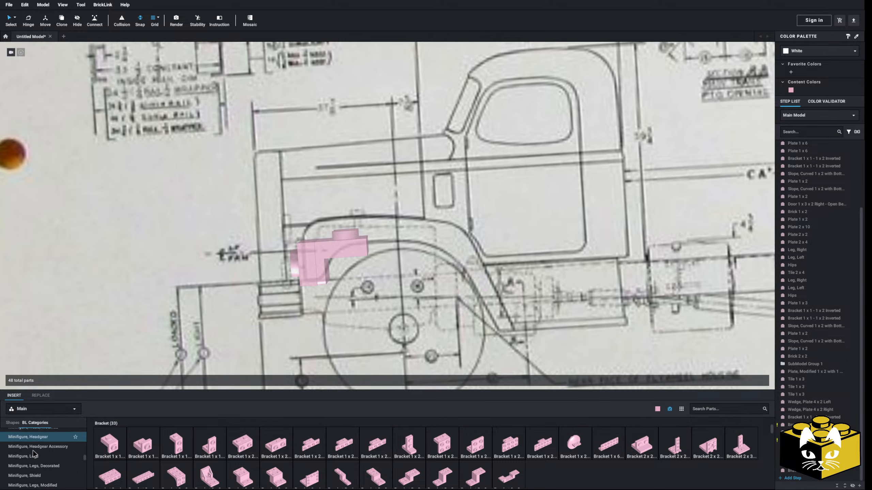
scroll(38, 441, down, 6)
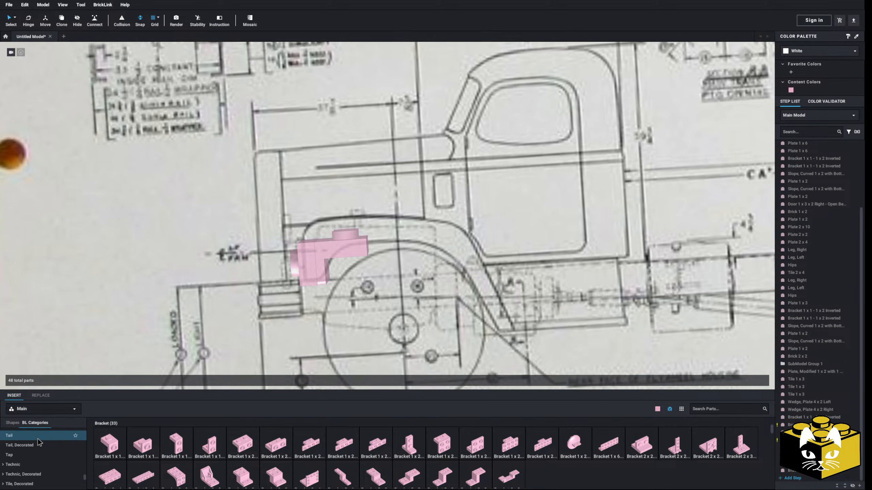
click(37, 442)
drag(390, 439, 333, 229)
scroll(333, 229, down, 7)
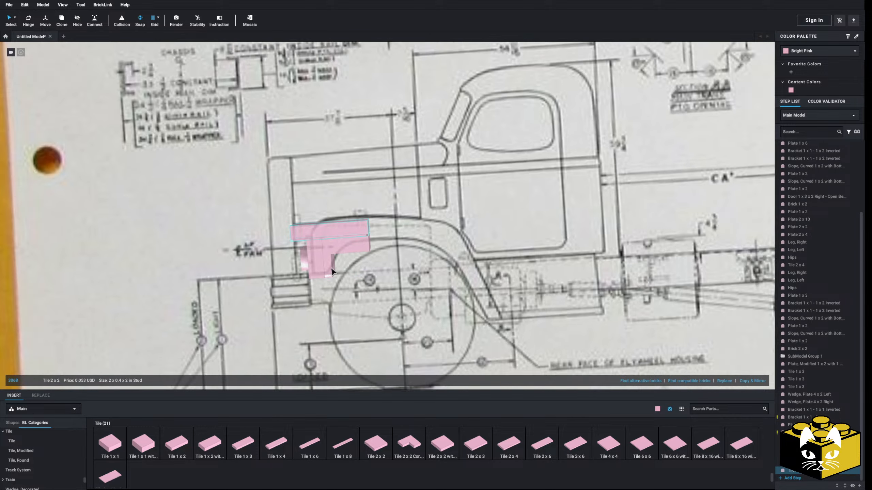
click(86, 279)
right_drag(86, 278, 162, 269)
scroll(162, 271, up, 3)
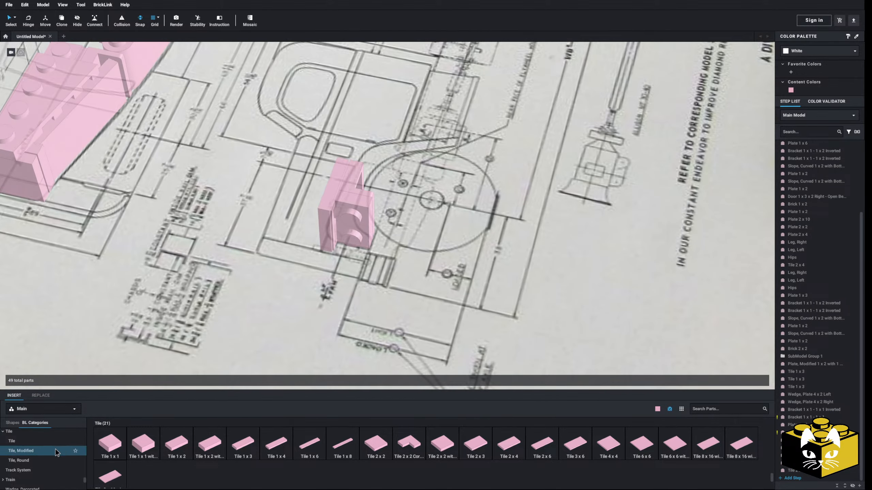
Step: Look through the modified tiles and examine the headlights and front fenders on the truck reference photo
click(29, 455)
scroll(315, 314, down, 5)
right_drag(315, 314, 473, 322)
scroll(460, 299, up, 5)
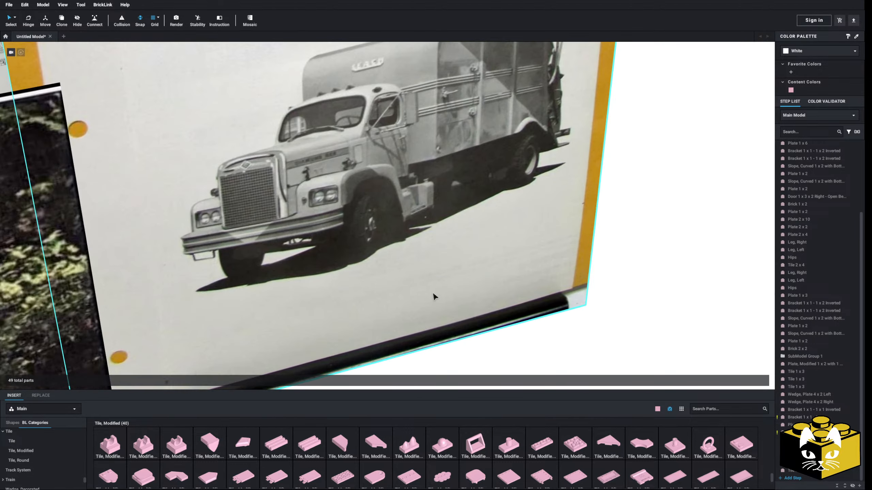
scroll(434, 296, down, 4)
right_drag(434, 296, 368, 237)
scroll(432, 266, up, 3)
scroll(433, 267, down, 3)
scroll(392, 251, up, 4)
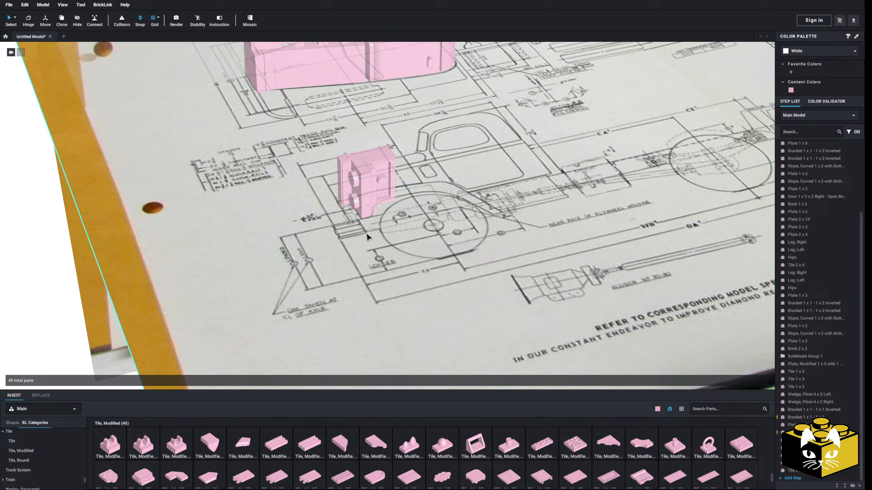
Step: Cover the two front-facing studs of the fender assembly with two Tile 1 x 1 pieces
scroll(367, 238, up, 2)
click(11, 441)
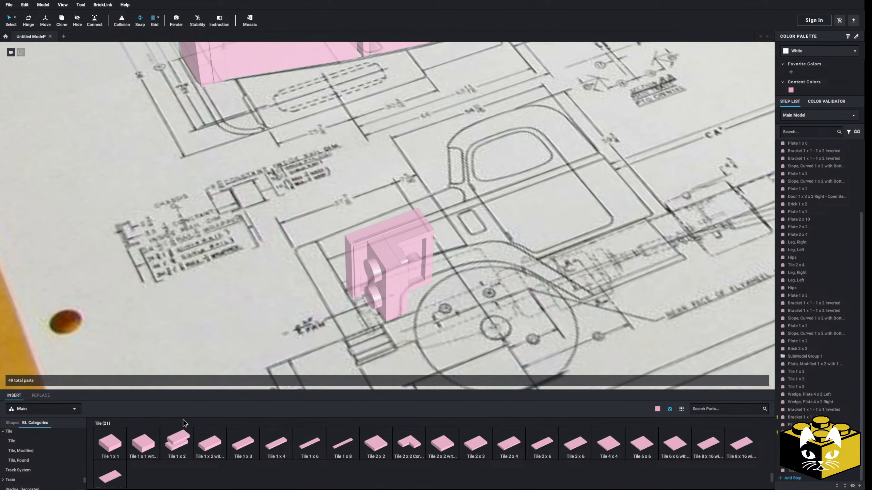
click(176, 443)
click(114, 435)
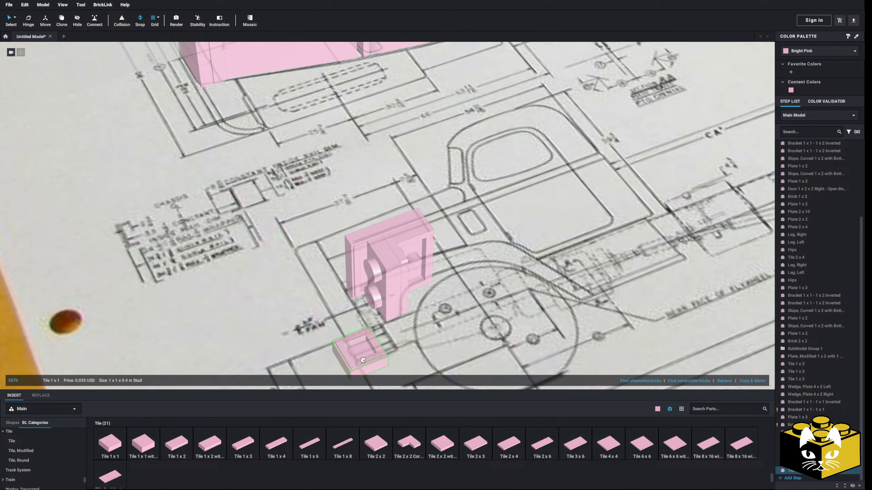
click(370, 298)
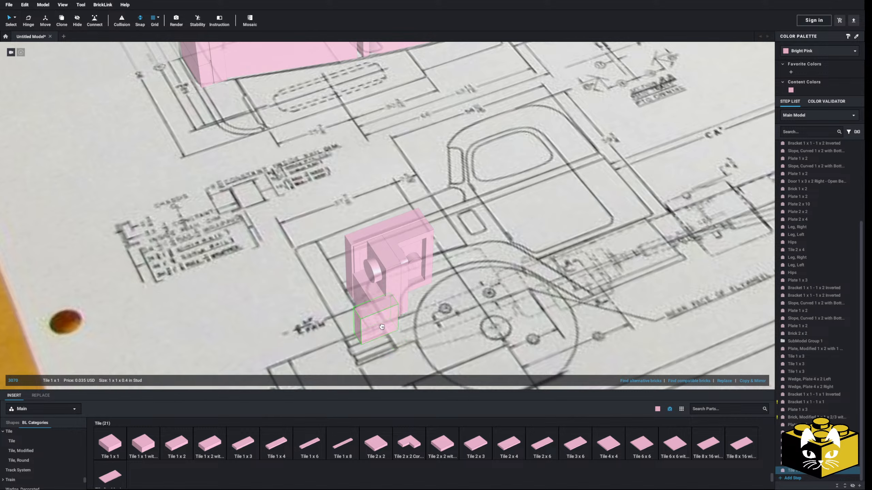
click(366, 281)
Step: Place a Plate 1 x 2 at the rear end of the fender assembly to extend it over the wheel
right_drag(366, 281, 380, 257)
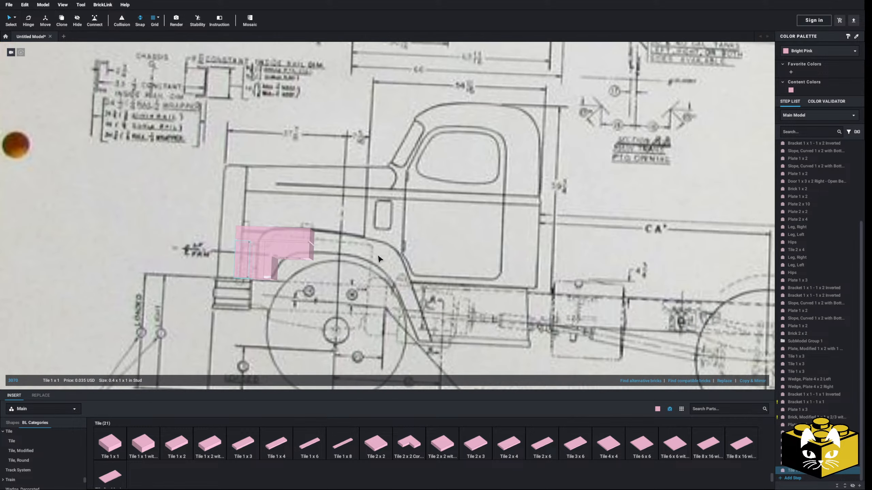
scroll(385, 265, up, 2)
scroll(43, 452, up, 10)
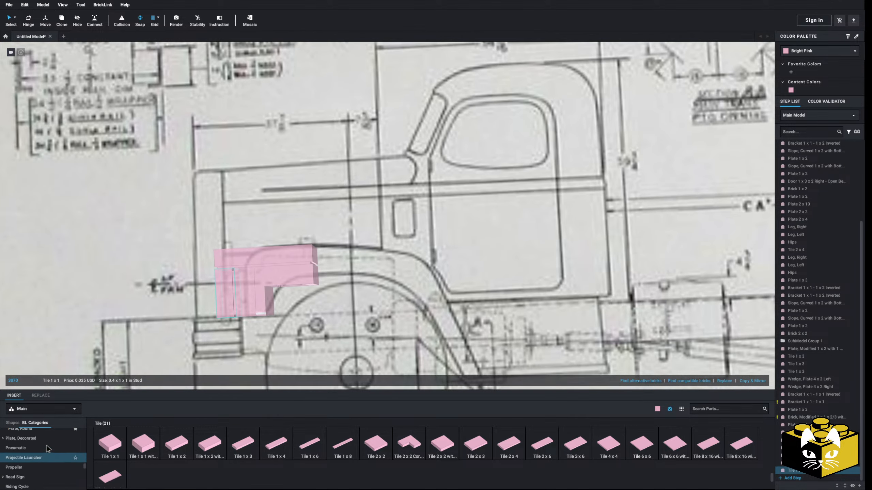
click(13, 475)
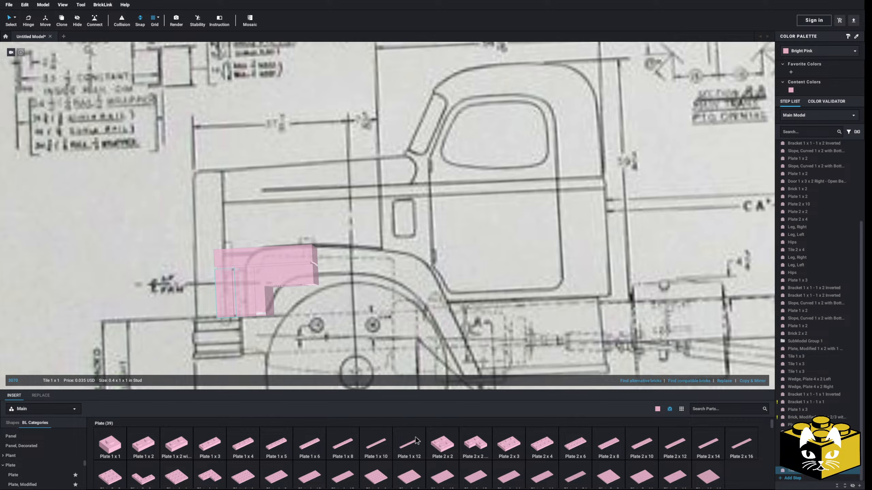
click(442, 444)
click(143, 443)
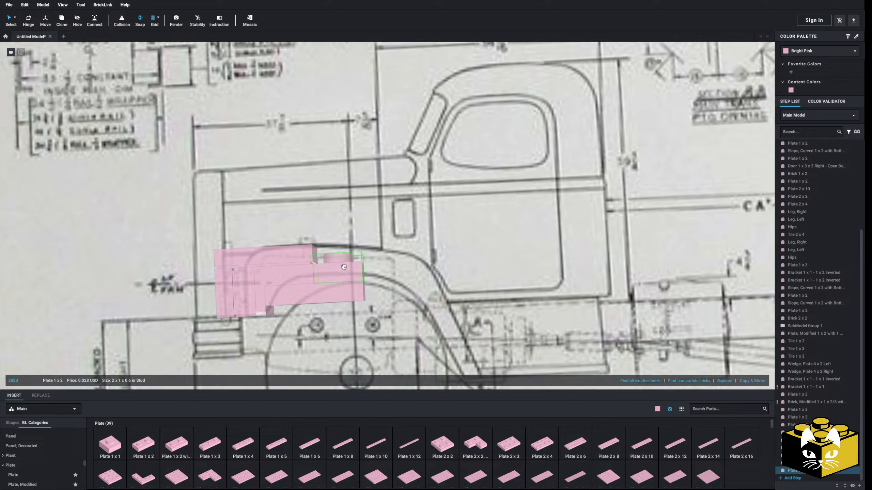
click(326, 291)
Step: Place a Slope, Curved 2 x 2 x 2/3 on the rear plate, curving down behind the fender's flat top
scroll(49, 458, down, 5)
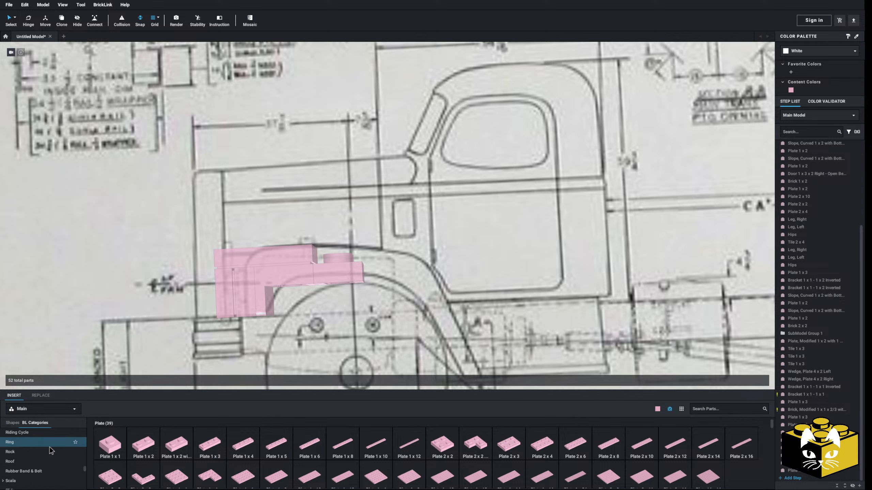
scroll(51, 450, down, 1)
click(21, 457)
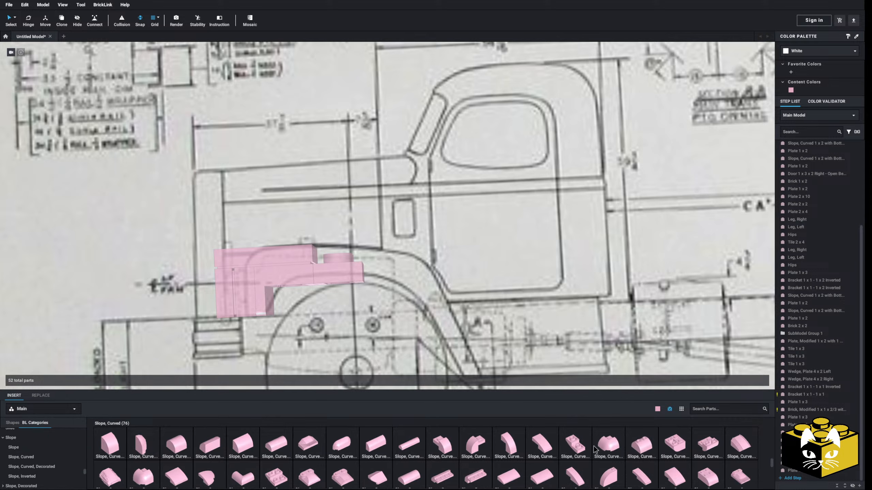
click(219, 476)
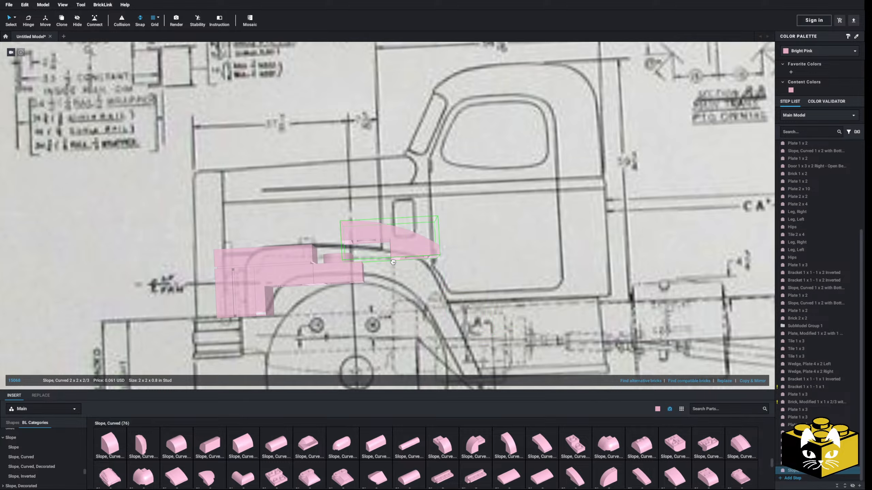
click(381, 274)
Step: Compare the fender assembly with the fender outline above the front wheel on the side-view blueprint
scroll(384, 273, down, 3)
scroll(383, 271, down, 5)
click(225, 266)
scroll(226, 267, up, 6)
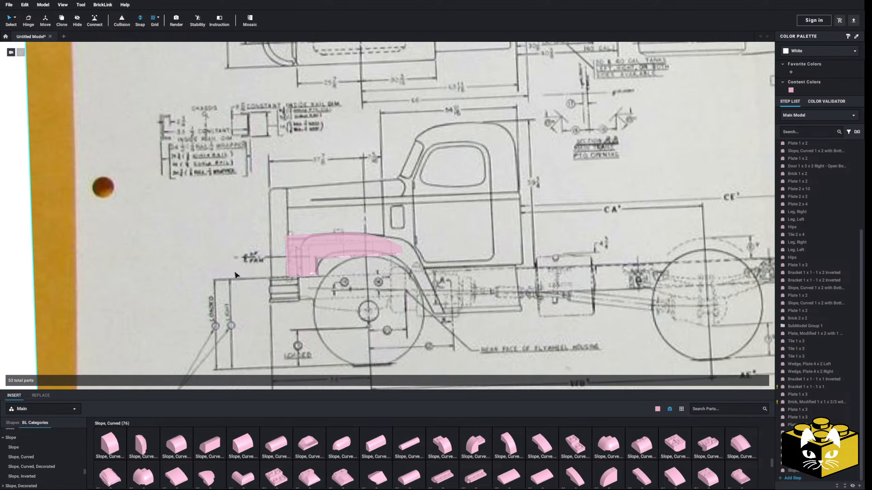
mouse_move(344, 290)
right_down()
mouse_move(293, 293)
mouse_move(329, 293)
right_up()
scroll(330, 294, down, 3)
scroll(329, 293, down, 3)
scroll(299, 258, up, 8)
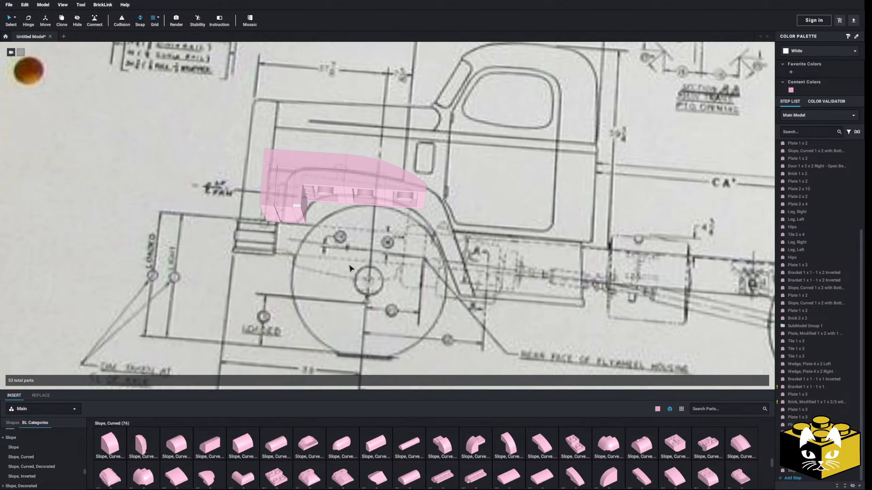
right_drag(299, 255, 296, 254)
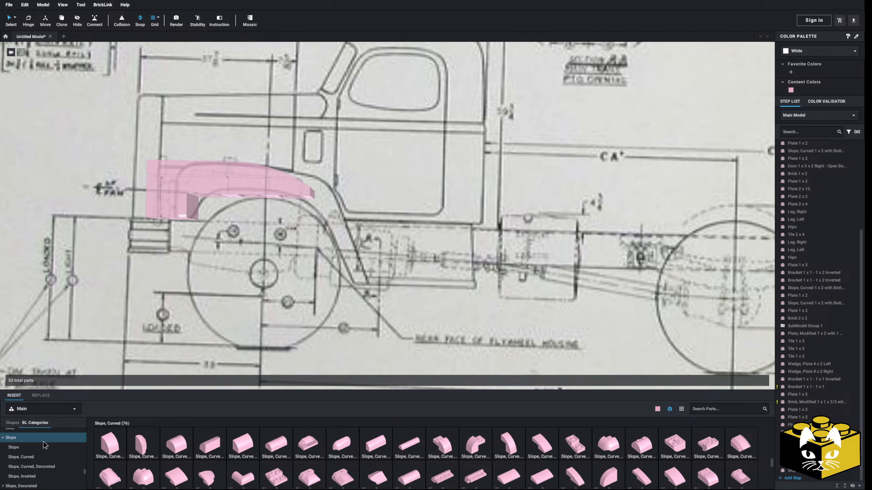
Step: Place a Tile 2 x 3 behind the curved slope, angled to 295° and shifted to follow the rear fender outline
scroll(45, 446, down, 7)
click(32, 442)
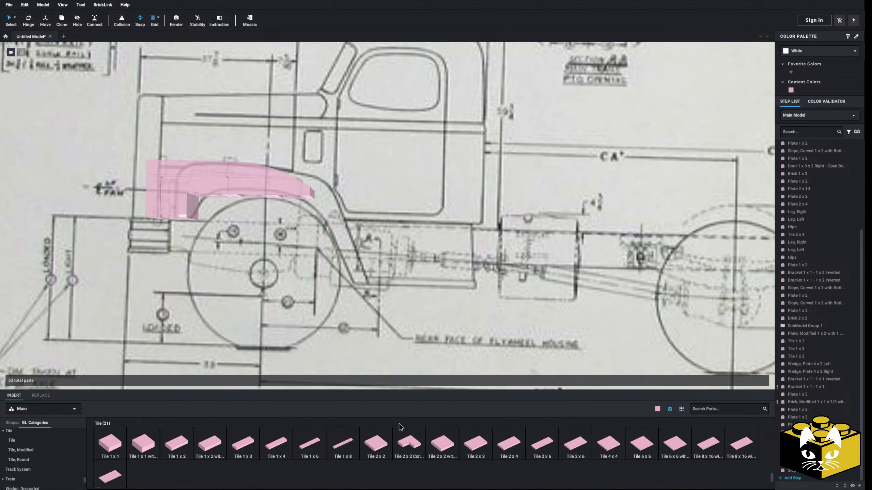
drag(489, 446, 384, 216)
click(29, 23)
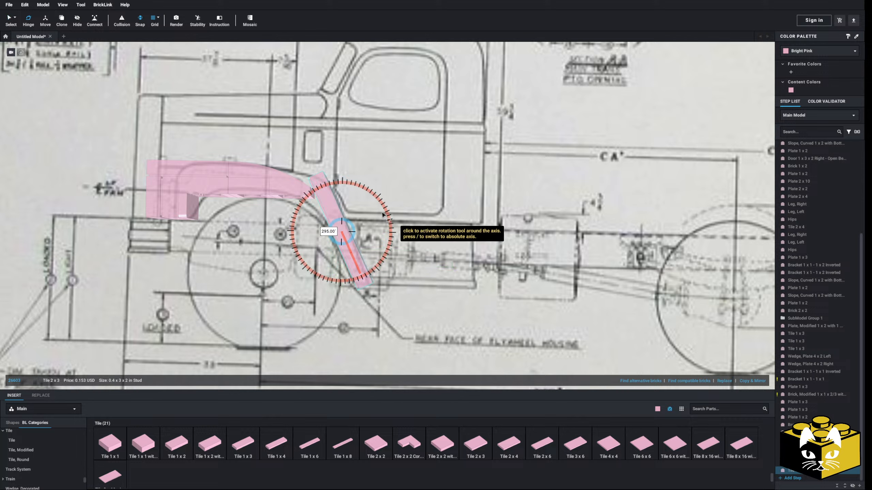
click(45, 21)
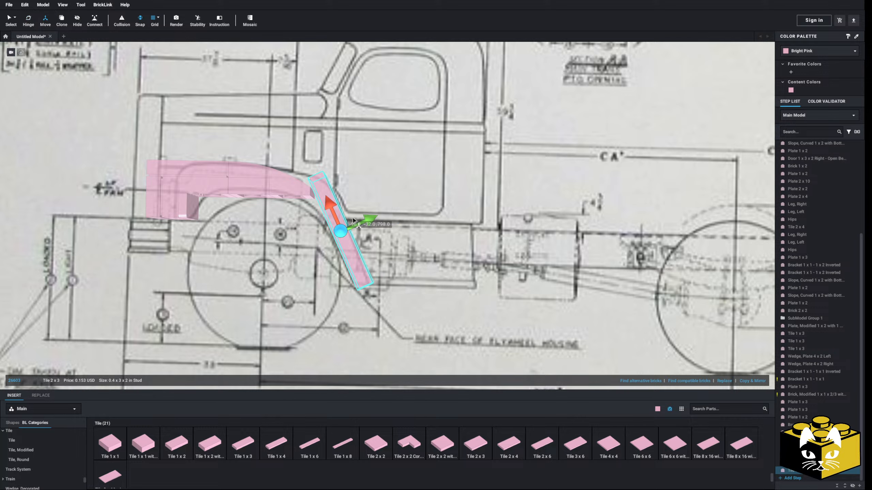
drag(363, 218, 370, 219)
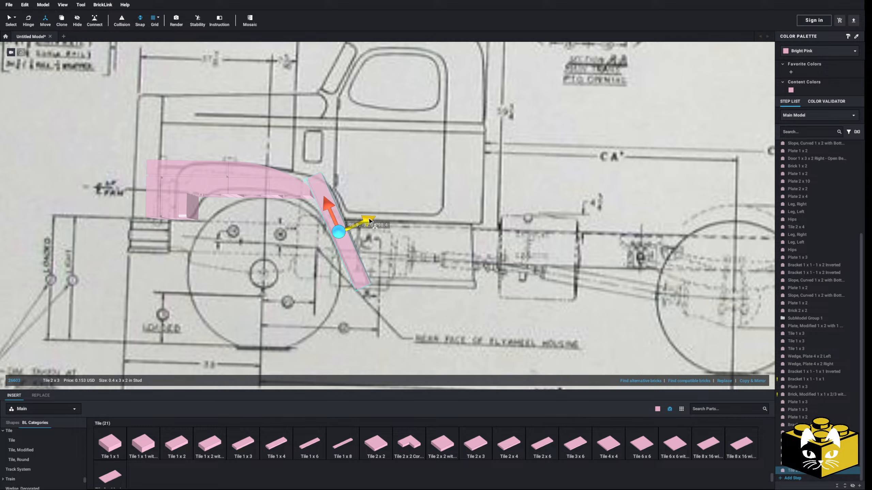
Step: Try to replace the curved slope with a mirrored copy of the fender's Tile 2 x 2
scroll(369, 222, down, 5)
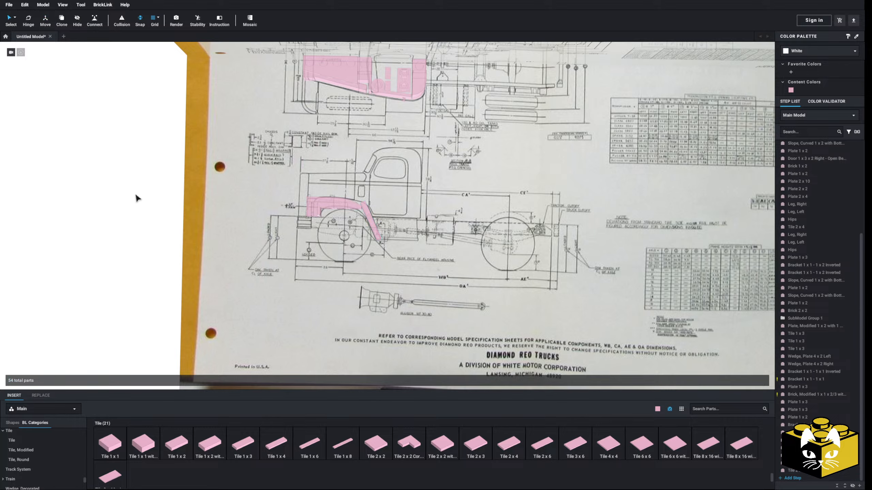
scroll(136, 195, down, 5)
mouse_move(136, 195)
right_down()
mouse_move(175, 201)
mouse_move(144, 200)
right_up()
scroll(167, 199, up, 8)
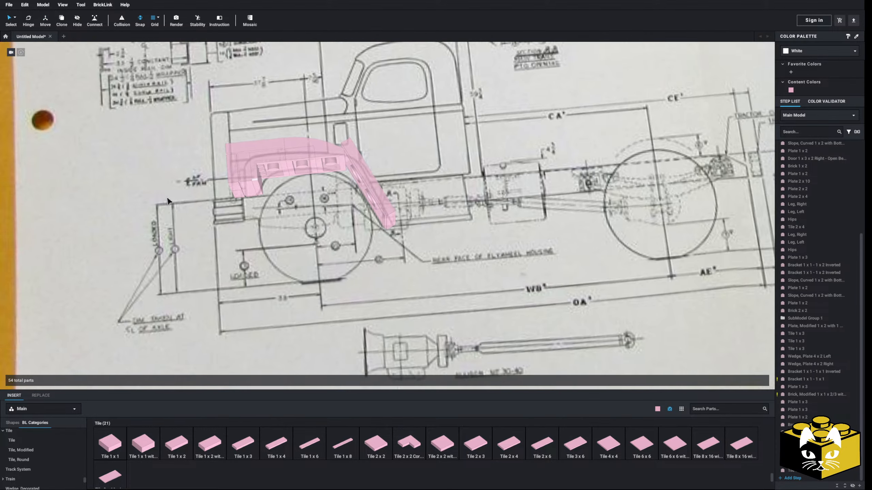
scroll(168, 201, up, 8)
click(398, 252)
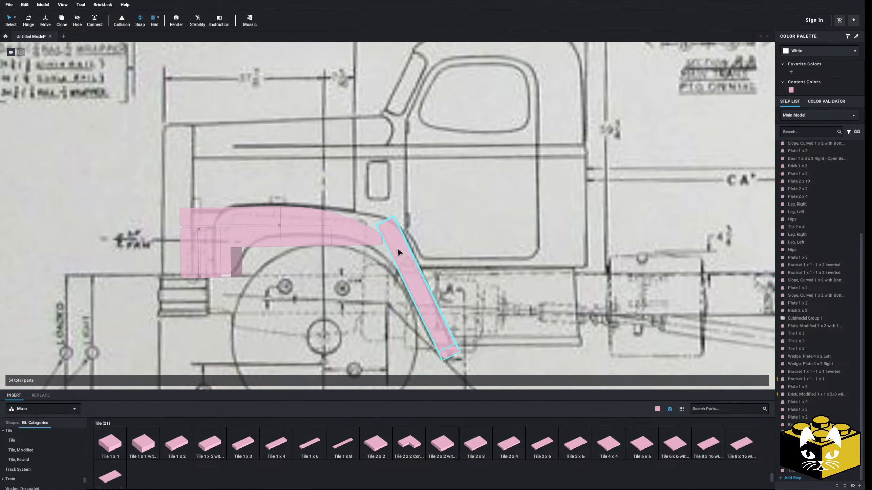
click(385, 227)
click(357, 231)
key(Delete)
scroll(378, 220, down, 2)
click(338, 209)
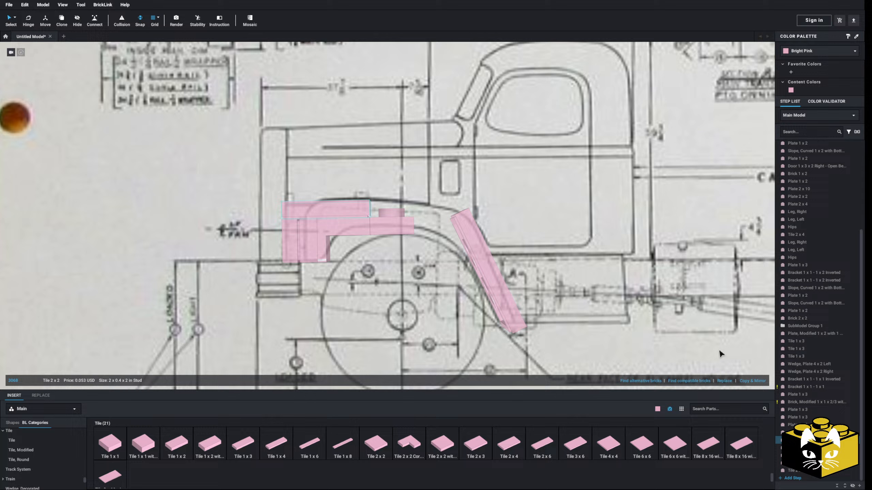
click(753, 381)
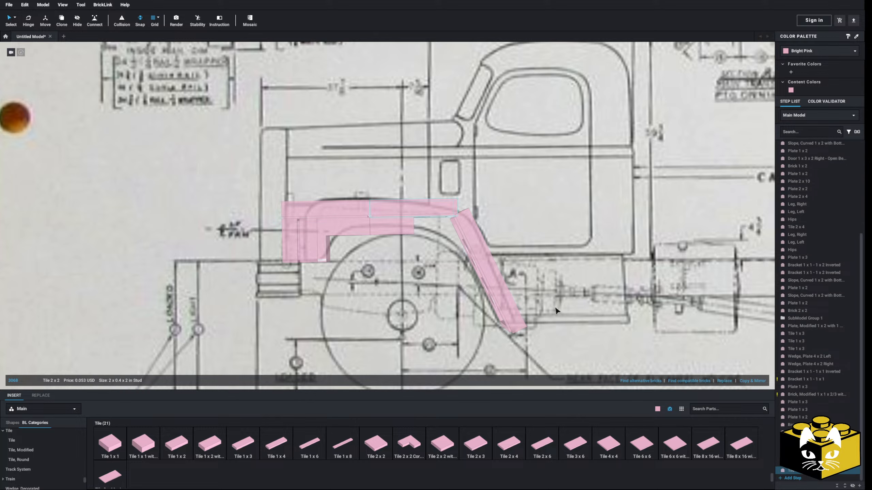
click(556, 311)
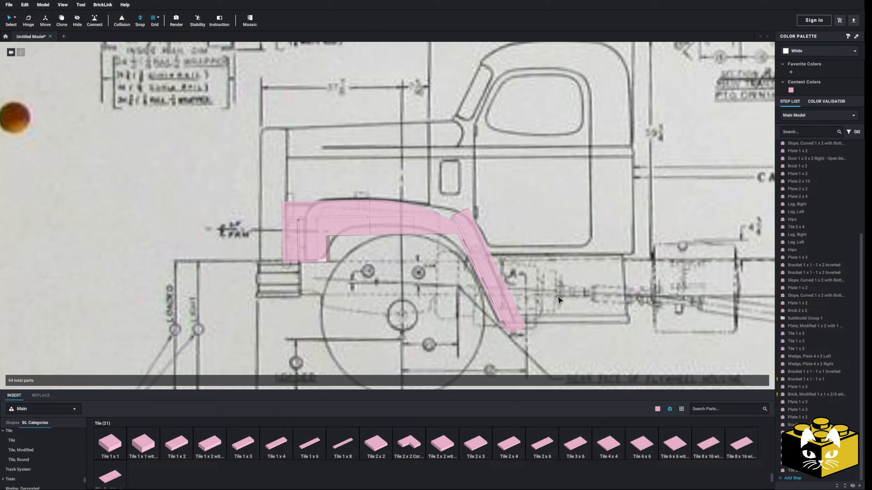
Step: Select the parts of the fender assembly and rotate them together into an upright position
scroll(529, 282, down, 10)
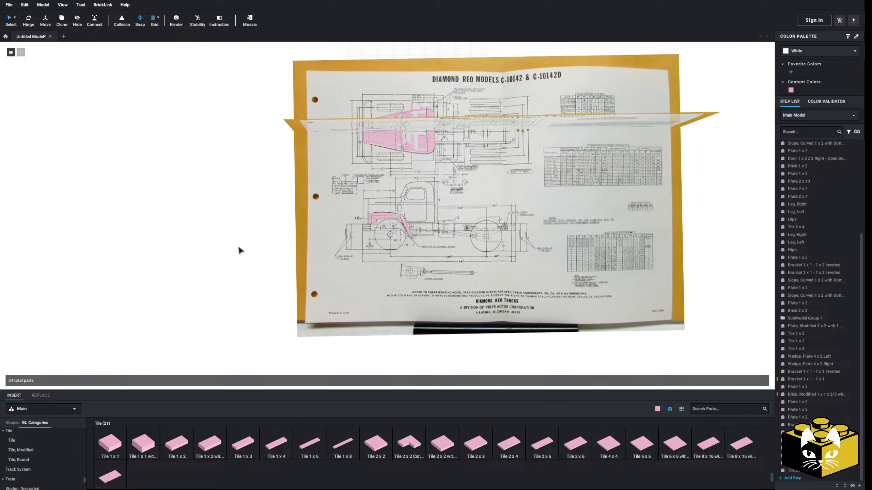
right_drag(259, 251, 246, 279)
scroll(247, 278, up, 8)
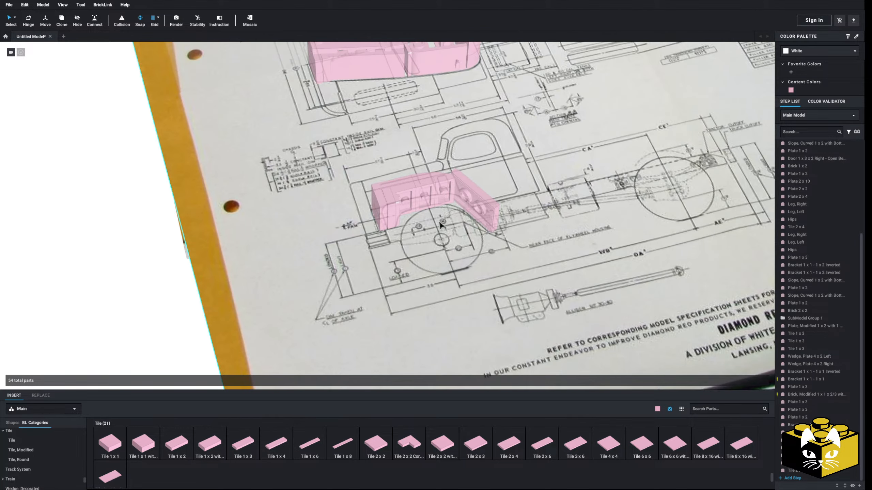
click(451, 188)
shift+click(391, 196)
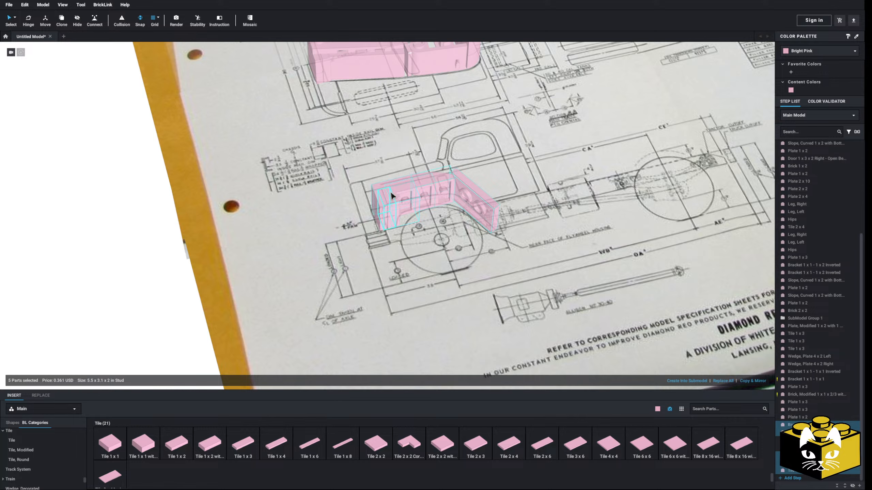
shift+click(387, 220)
key(Up)
key(Up)
key(Up)
Step: Move the upright fender assembly onto the top-view blueprint beside the truck's hood
drag(387, 220, 373, 300)
middle_drag(369, 191, 373, 300)
drag(372, 299, 389, 238)
scroll(388, 238, up, 2)
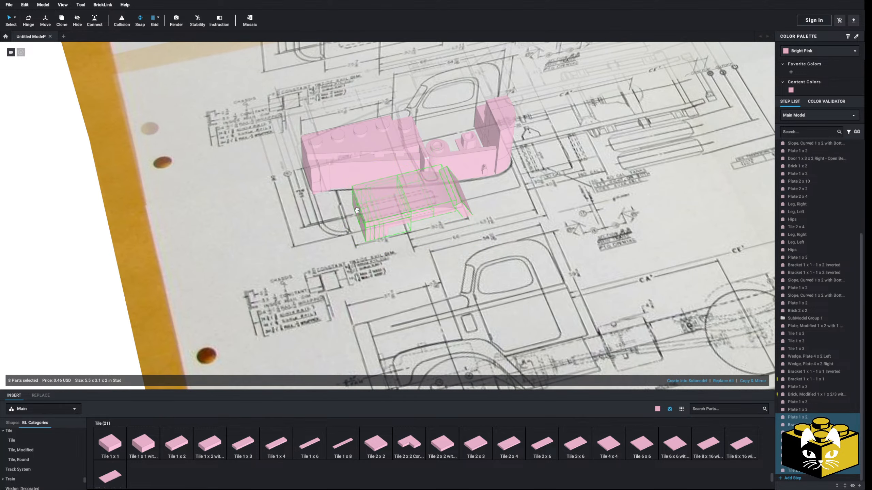
drag(357, 209, 361, 211)
right_drag(356, 210, 361, 210)
drag(361, 210, 353, 221)
Step: Shift the fender sideways toward the hood and combine its eight parts into a submodel
right_drag(343, 225, 379, 200)
scroll(397, 229, up, 3)
click(43, 19)
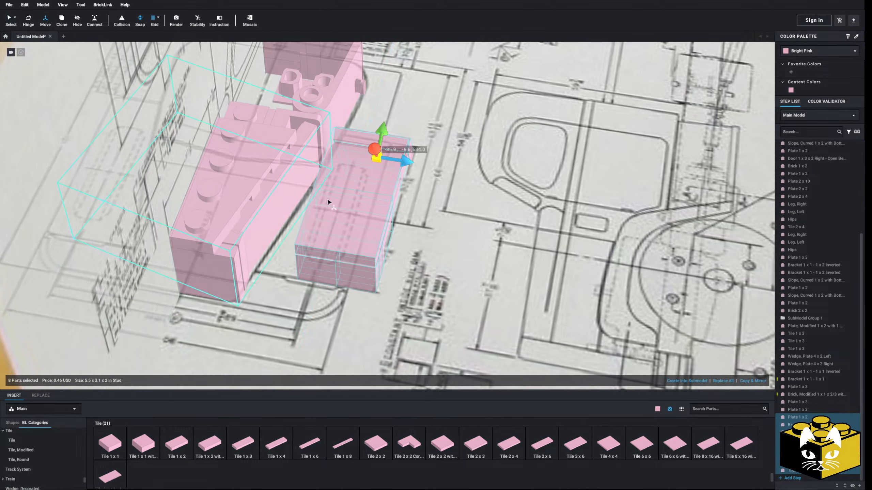
drag(408, 163, 370, 166)
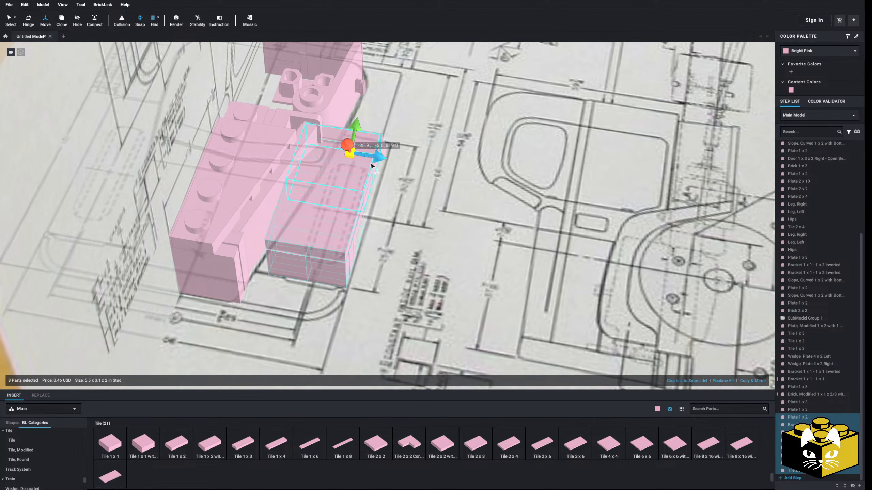
right_drag(372, 166, 573, 325)
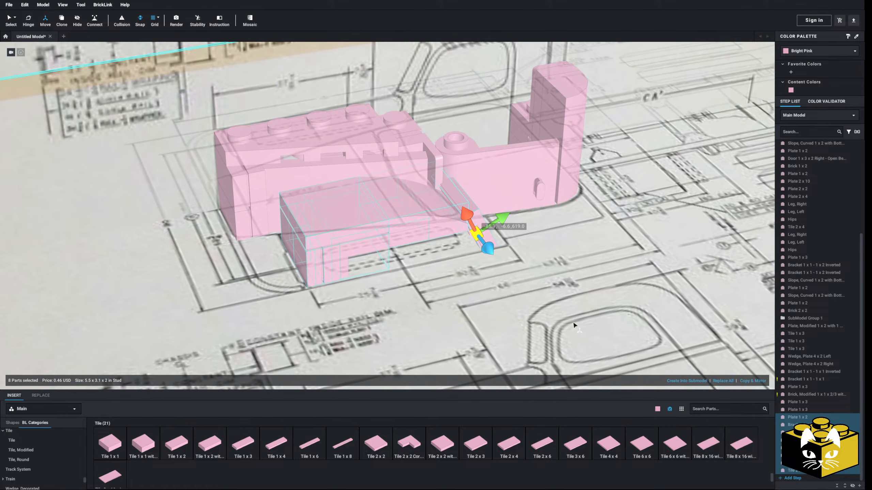
click(697, 380)
click(486, 263)
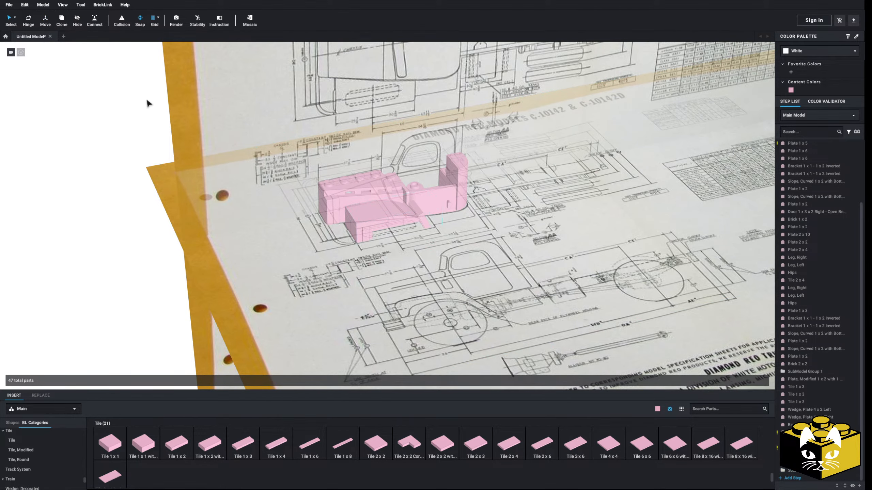
Step: Move the upright blueprint image outward past the side of the hood toward the fender
right_drag(289, 108, 531, 141)
click(548, 133)
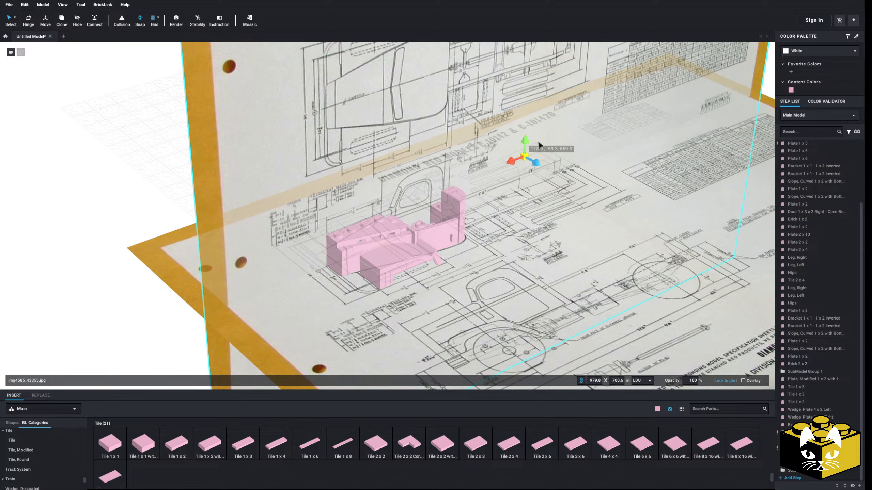
drag(534, 160, 563, 193)
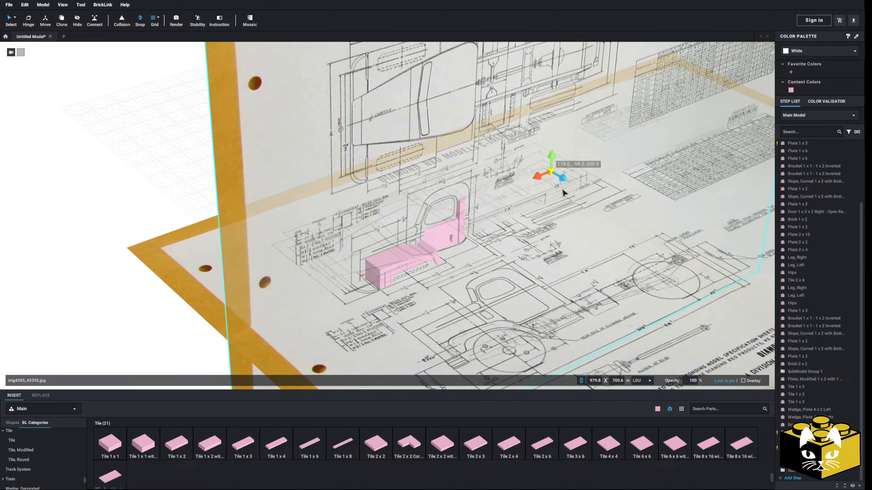
Step: Lower the fender submodel to match the fender outline on the upright side-view blueprint and check its height against the cab
right_drag(563, 192, 514, 173)
click(350, 242)
scroll(360, 234, up, 3)
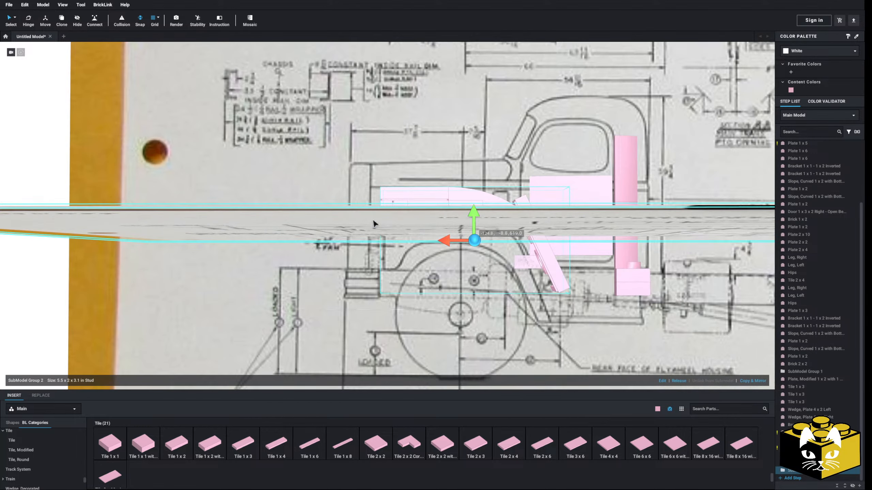
drag(473, 216, 473, 251)
scroll(477, 252, down, 5)
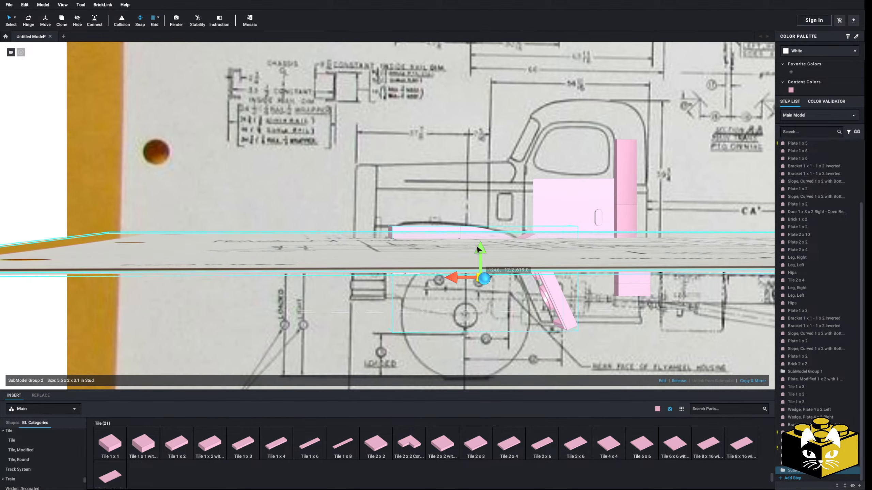
scroll(451, 239, up, 8)
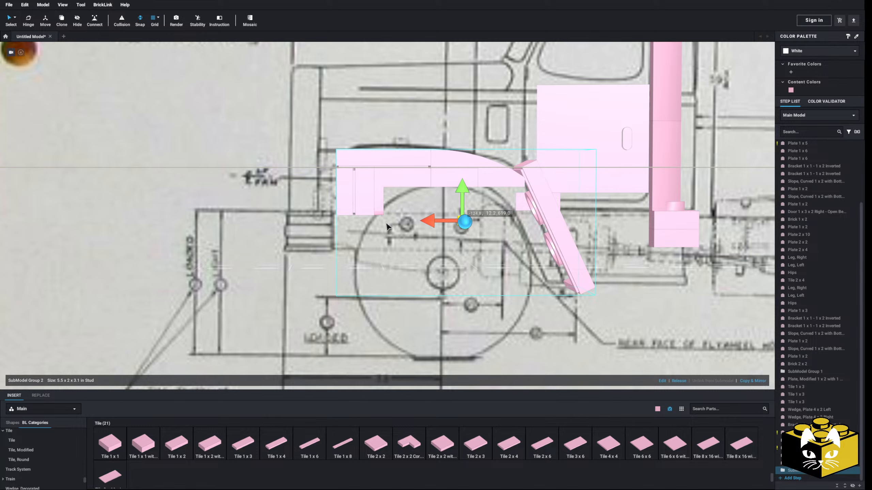
scroll(388, 227, down, 5)
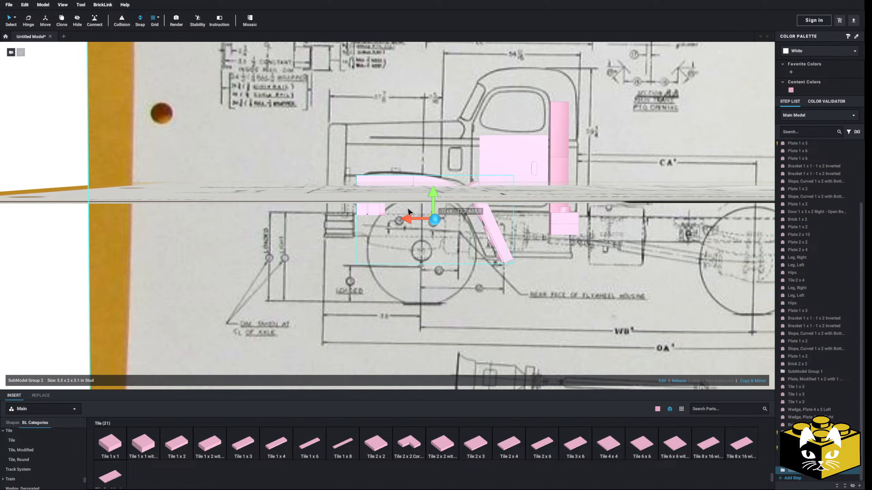
mouse_move(407, 211)
middle_down()
mouse_move(380, 256)
mouse_move(350, 278)
middle_up()
mouse_move(420, 260)
middle_down()
mouse_move(374, 261)
mouse_move(470, 210)
mouse_move(502, 172)
middle_up()
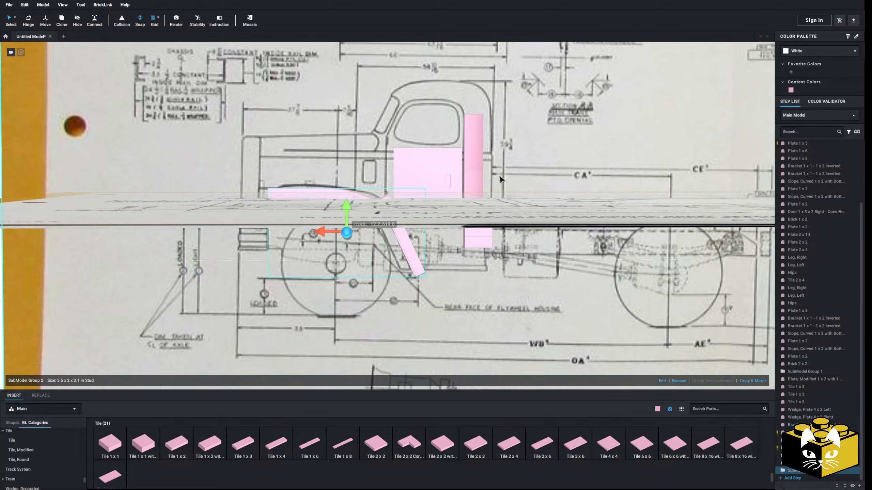
Step: Nudge the fender submodel slightly forward to align it with the fender outline on the upright side-view blueprint
scroll(487, 213, up, 3)
mouse_move(481, 220)
middle_down()
mouse_move(525, 189)
mouse_move(479, 223)
middle_up()
drag(369, 222, 361, 221)
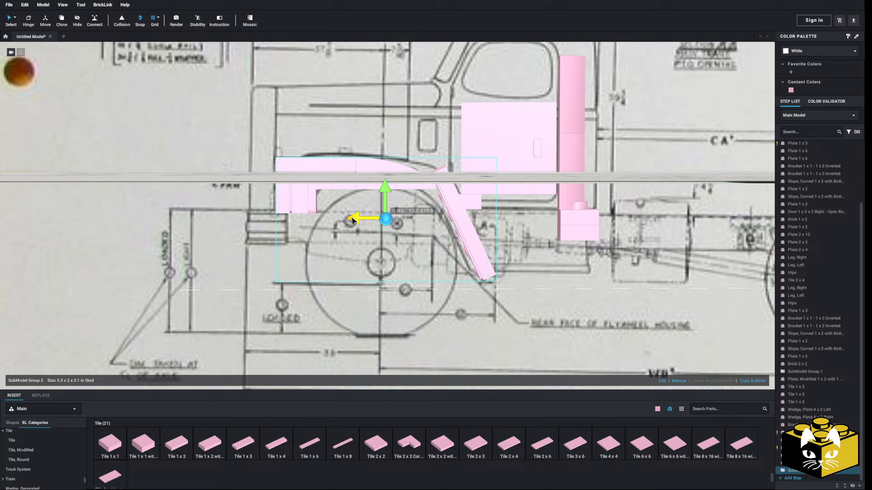
right_drag(353, 220, 354, 219)
middle_drag(354, 218, 368, 226)
right_drag(368, 226, 372, 228)
mouse_move(364, 223)
right_down()
mouse_move(377, 204)
mouse_move(399, 223)
mouse_move(365, 217)
right_up()
scroll(374, 217, down, 5)
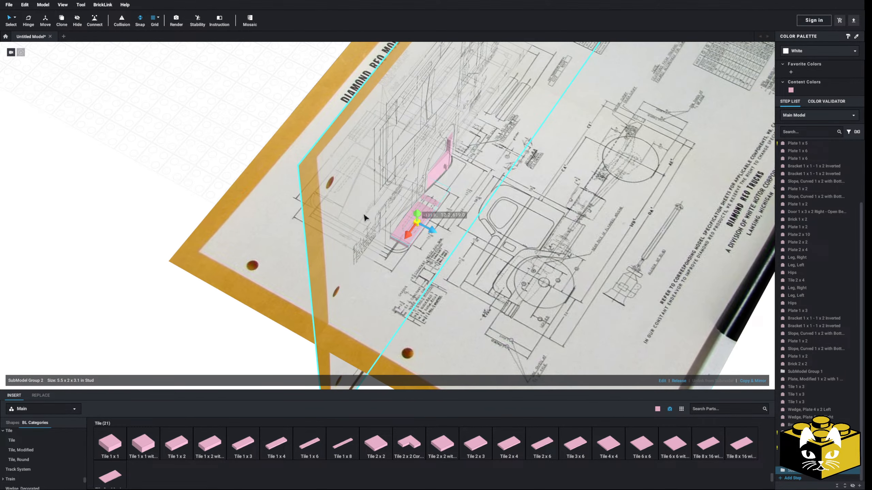
click(185, 151)
Step: Make a mirrored copy of the fender submodel and move it to the opposite side of the hood
right_drag(185, 152, 175, 149)
scroll(174, 149, down, 3)
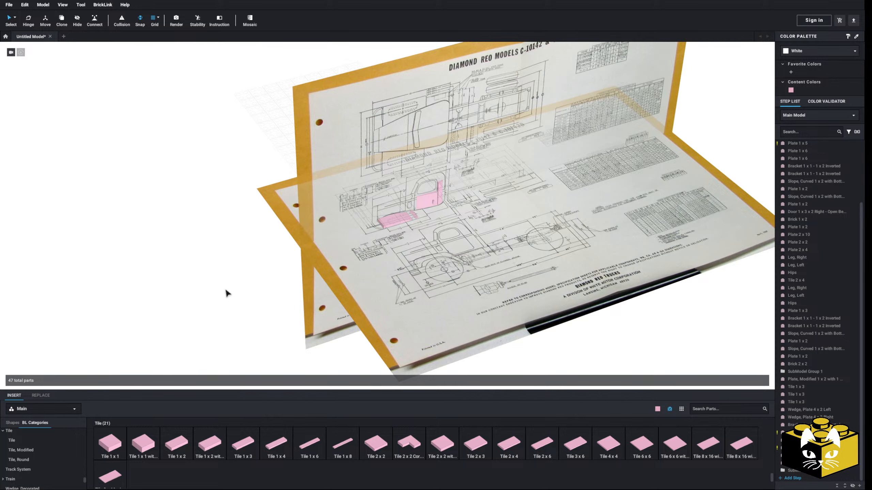
scroll(226, 291, up, 5)
scroll(229, 288, down, 5)
right_drag(227, 303, 538, 110)
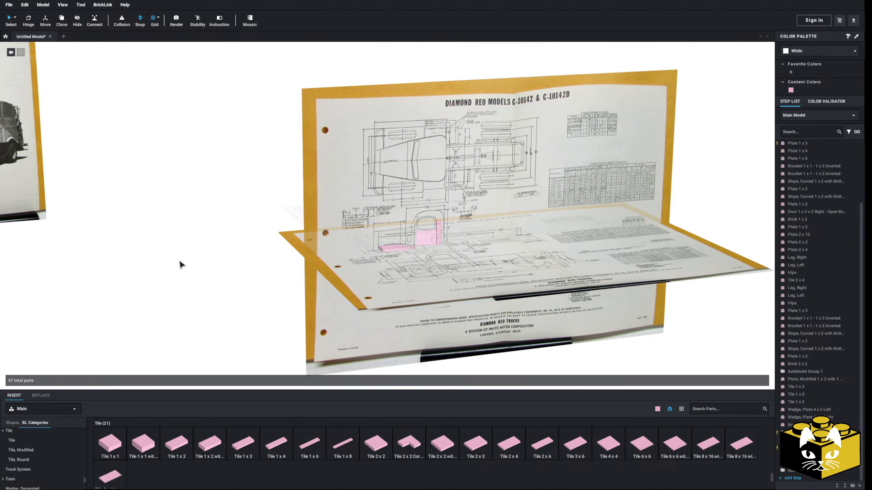
right_drag(180, 264, 211, 259)
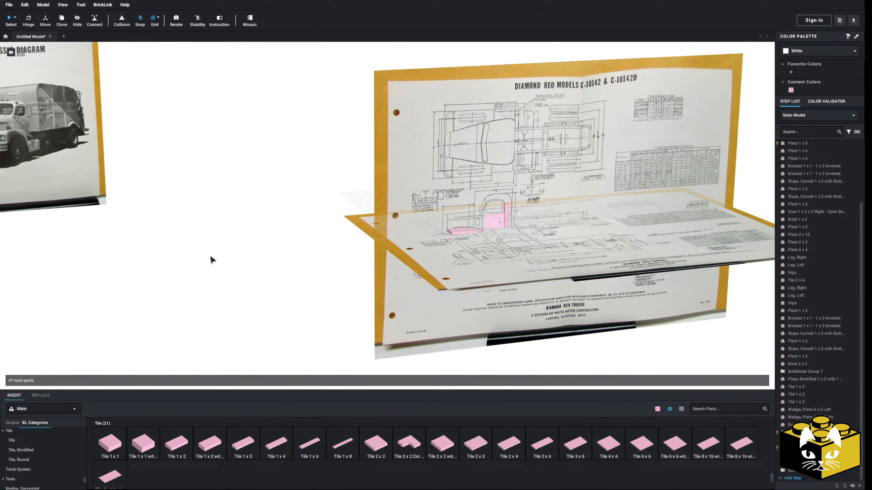
right_drag(272, 246, 347, 245)
scroll(227, 238, up, 5)
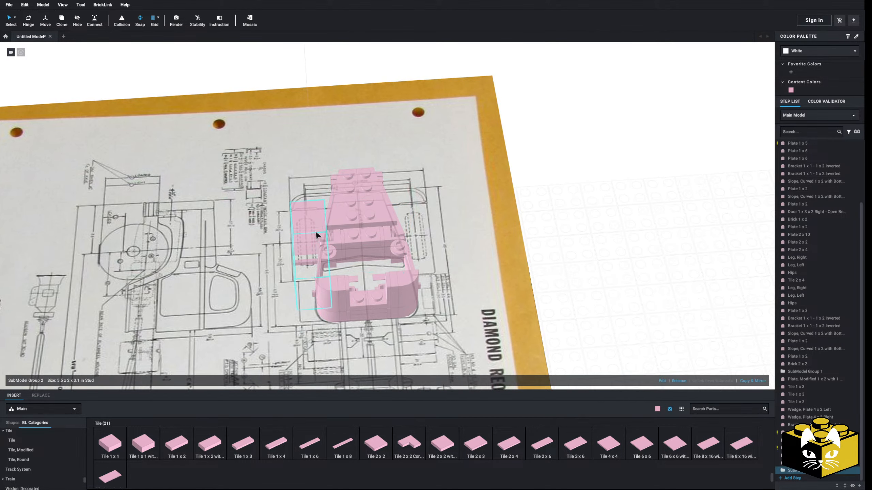
click(759, 381)
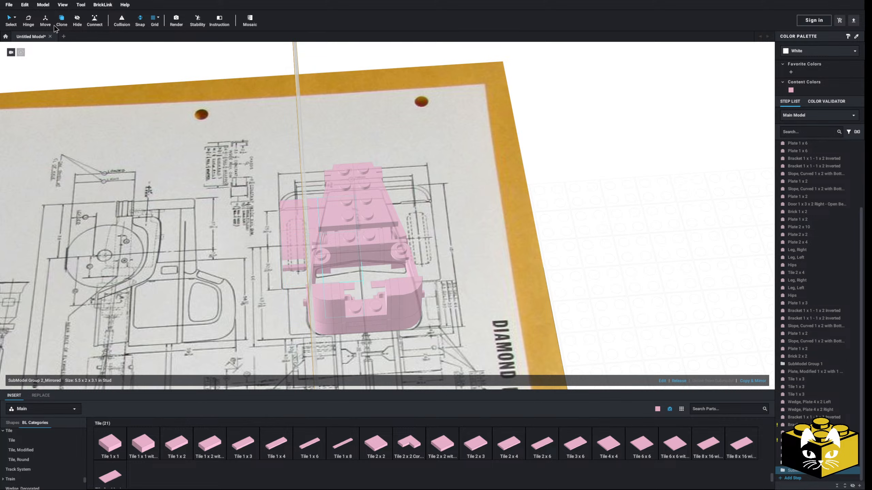
drag(363, 257, 437, 251)
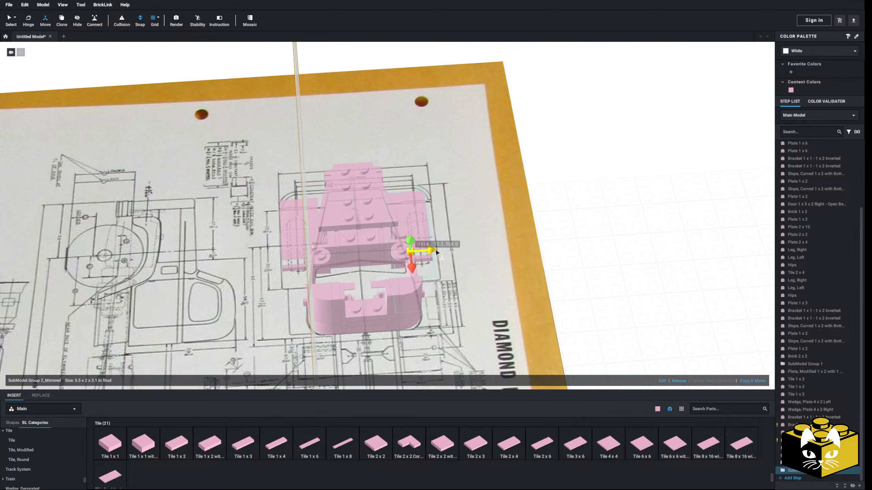
Step: Examine the mirrored fender's fit against the hood and the top-view and side-view blueprints
right_drag(441, 252, 444, 266)
right_drag(594, 287, 625, 282)
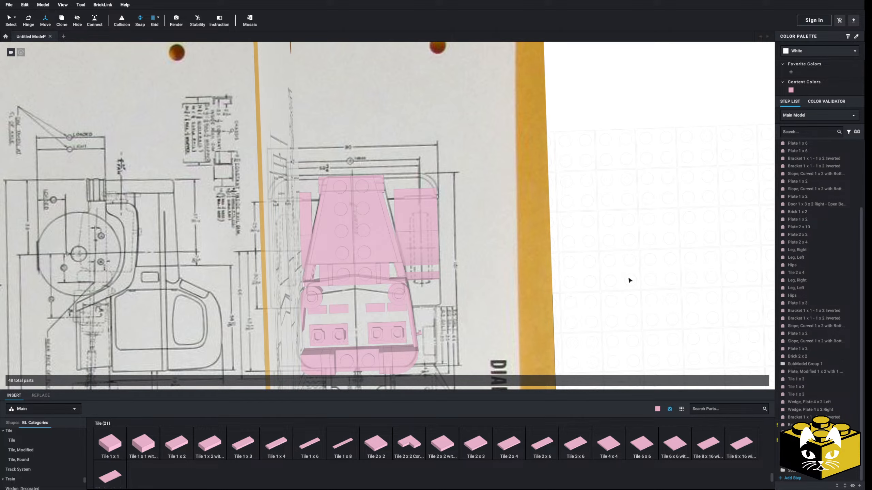
right_drag(628, 276, 618, 258)
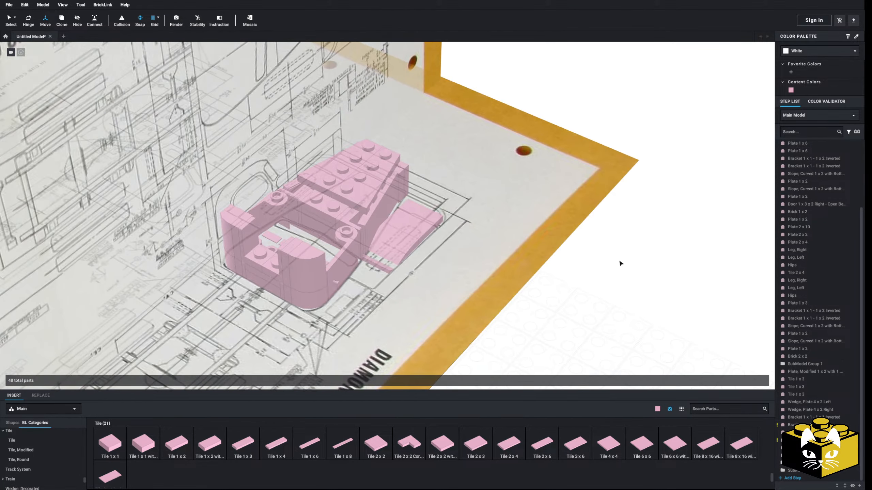
scroll(620, 263, up, 5)
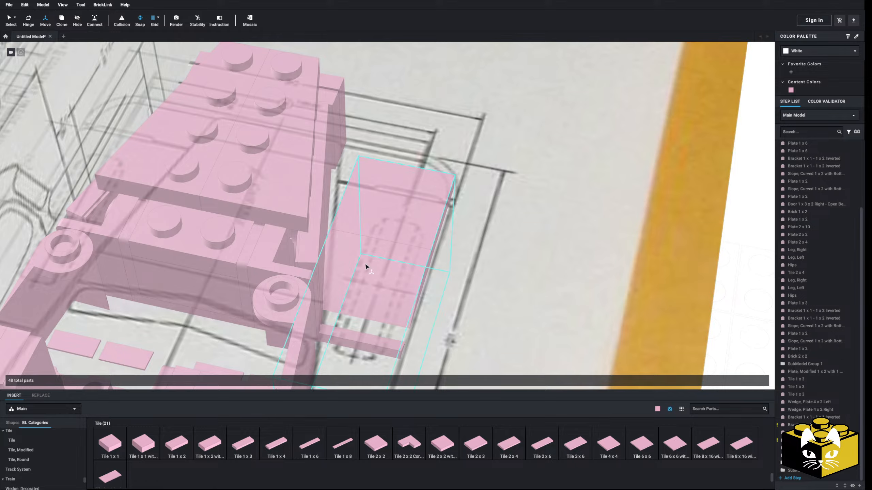
scroll(110, 147, down, 5)
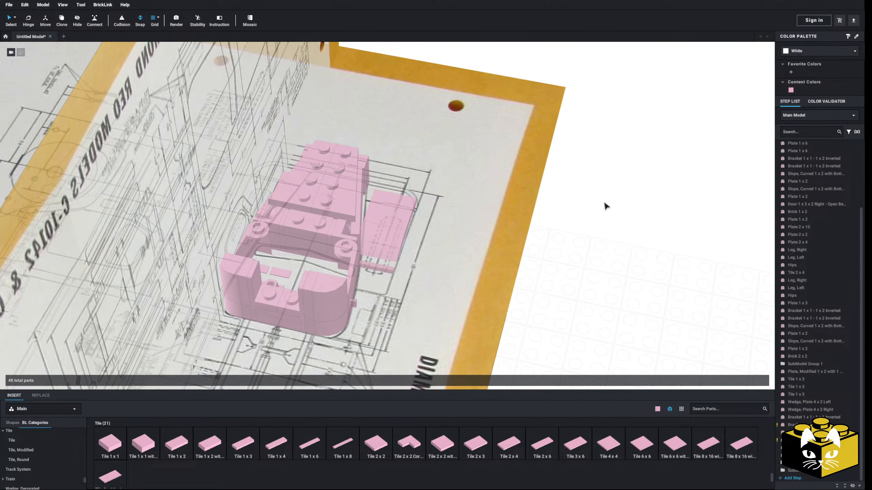
right_drag(605, 206, 581, 189)
scroll(384, 271, up, 4)
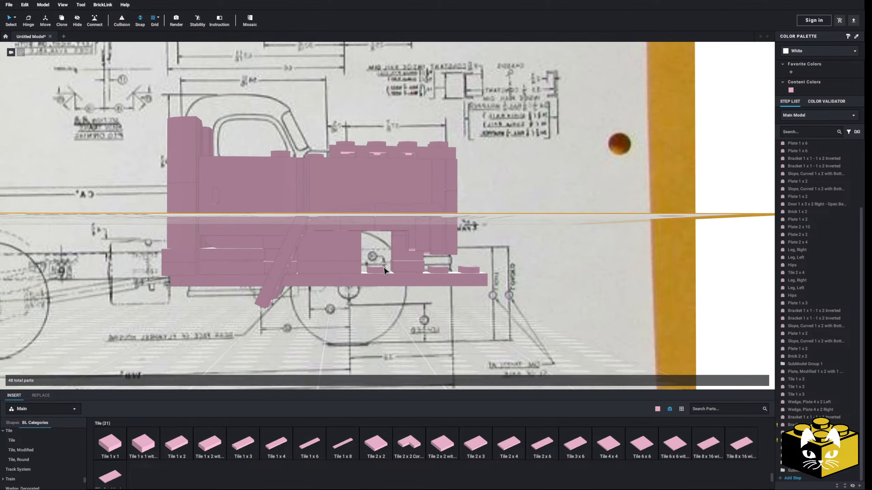
right_drag(384, 270, 142, 248)
Step: Compare the fender, door and rear cab wall with the cab outline on the upright side-view blueprint from several angles
scroll(383, 263, down, 5)
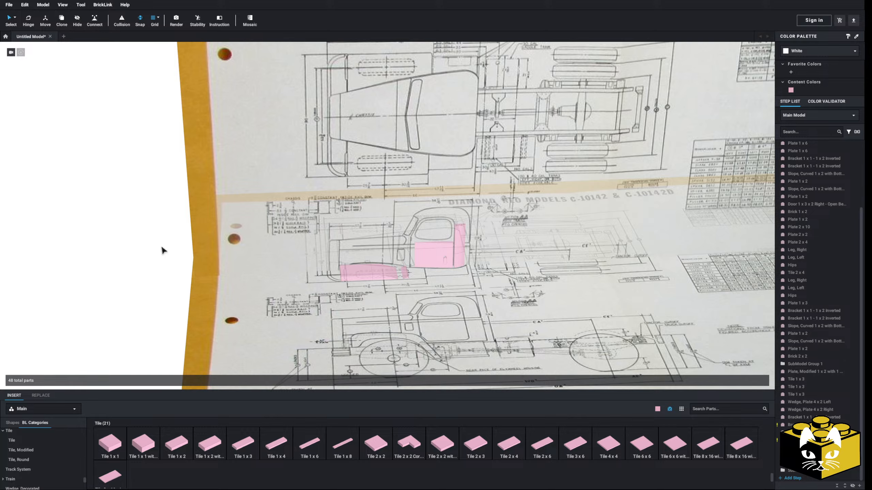
mouse_move(163, 250)
right_down()
mouse_move(200, 260)
mouse_move(192, 272)
mouse_move(160, 236)
mouse_move(167, 245)
mouse_move(146, 248)
right_up()
scroll(147, 249, up, 3)
right_drag(322, 273, 332, 279)
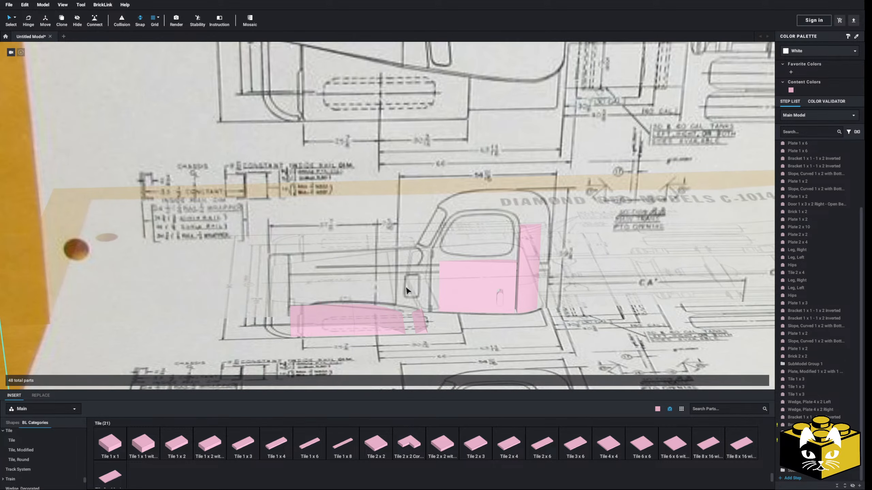
right_drag(407, 291, 450, 270)
scroll(417, 268, down, 4)
right_drag(258, 242, 421, 236)
right_drag(168, 203, 253, 206)
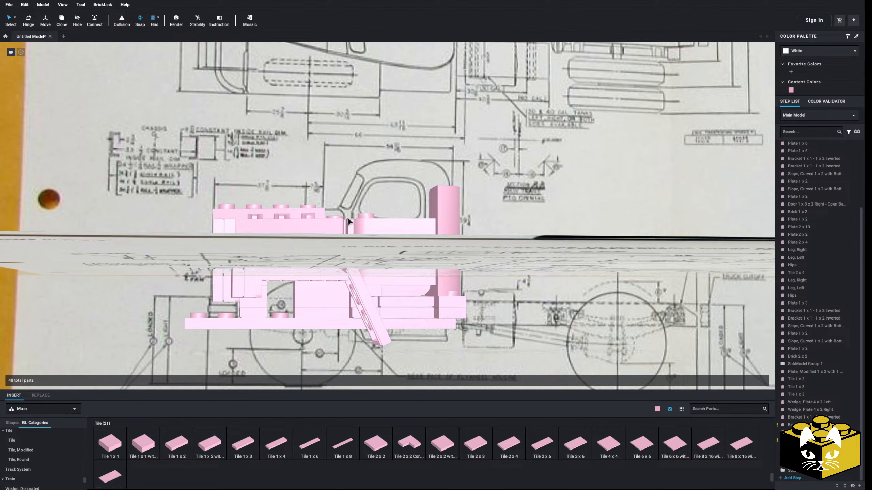
right_drag(348, 221, 98, 222)
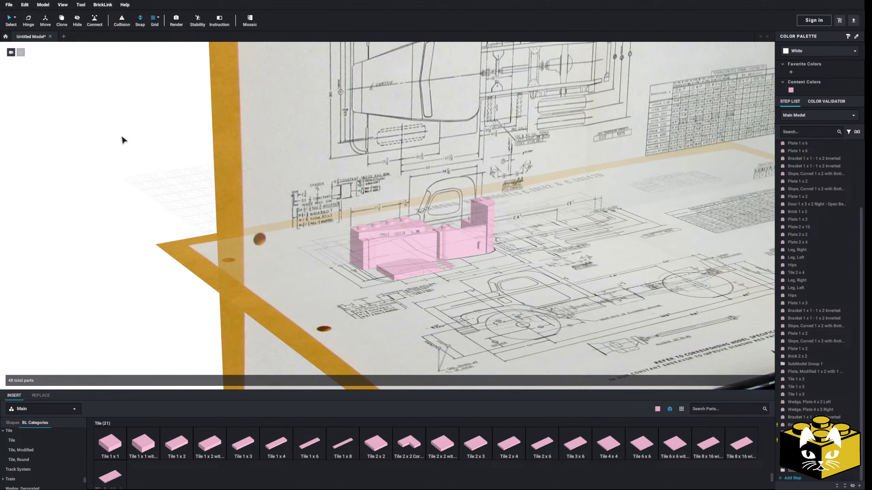
scroll(333, 214, up, 6)
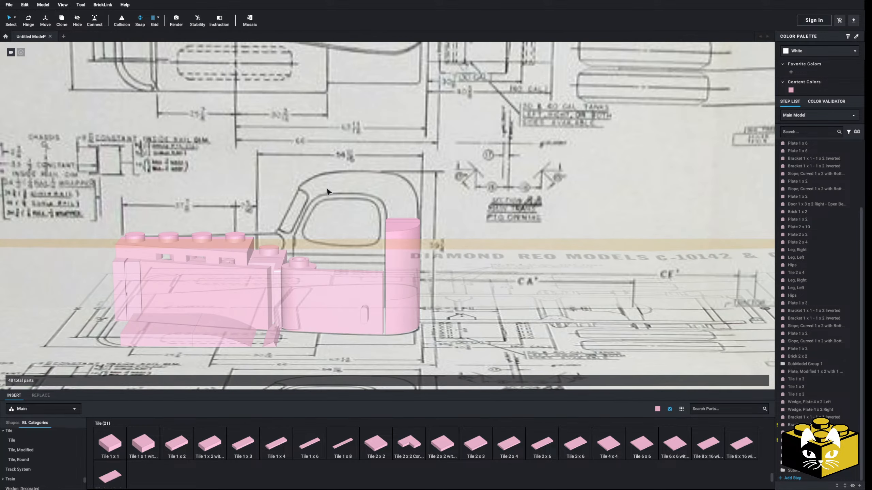
scroll(326, 192, down, 8)
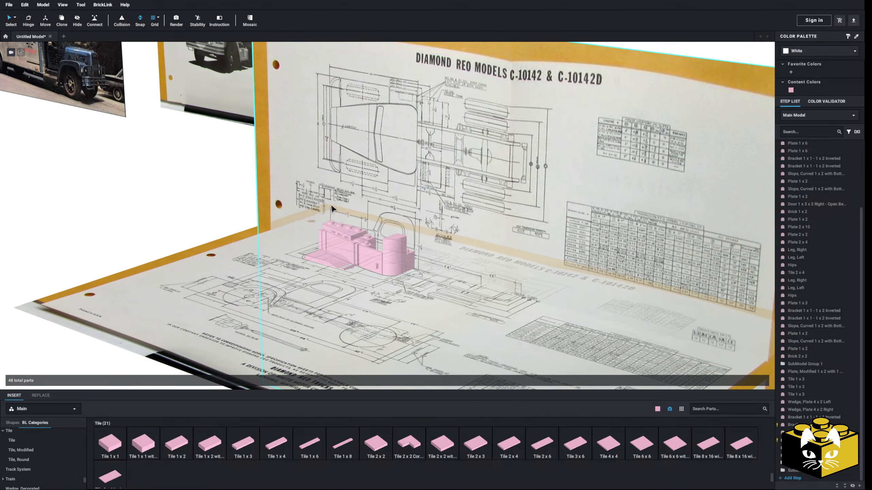
scroll(332, 206, down, 3)
right_drag(332, 206, 150, 267)
scroll(168, 250, up, 5)
mouse_move(214, 252)
right_down()
mouse_move(222, 256)
mouse_move(203, 254)
mouse_move(207, 263)
right_up()
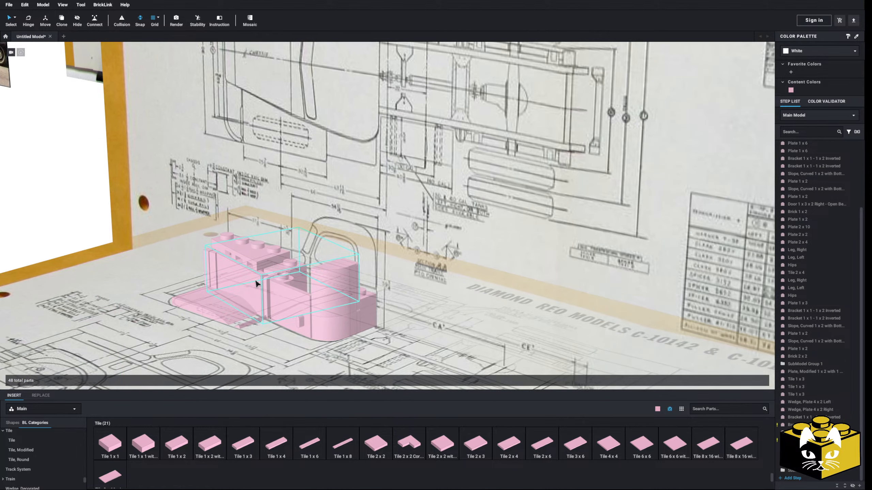
right_drag(259, 281, 160, 288)
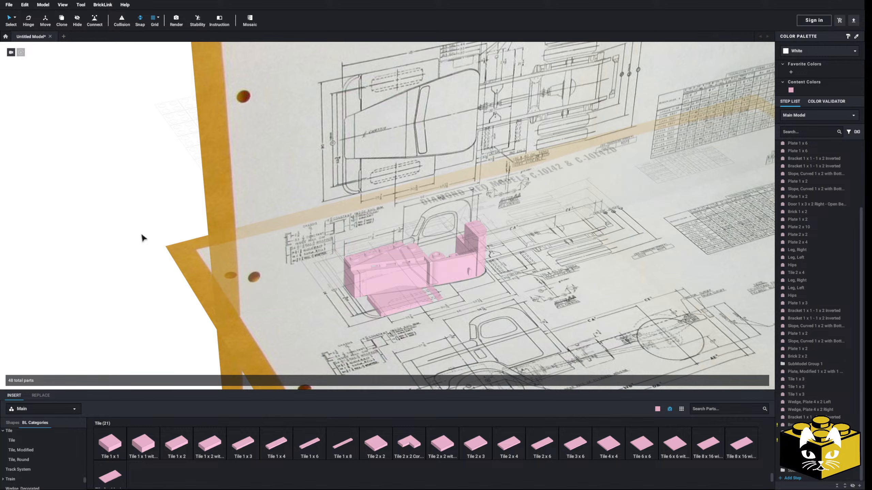
right_drag(142, 237, 262, 260)
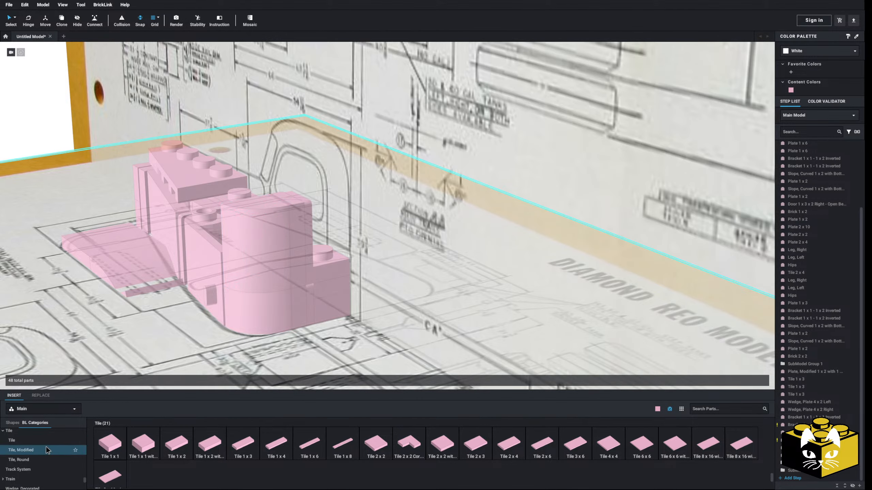
Step: Place a Brick 1 x 2 at the top of the cab's rear wall, beside the rounded corner
scroll(46, 451, up, 2)
drag(85, 480, 84, 435)
scroll(70, 443, down, 2)
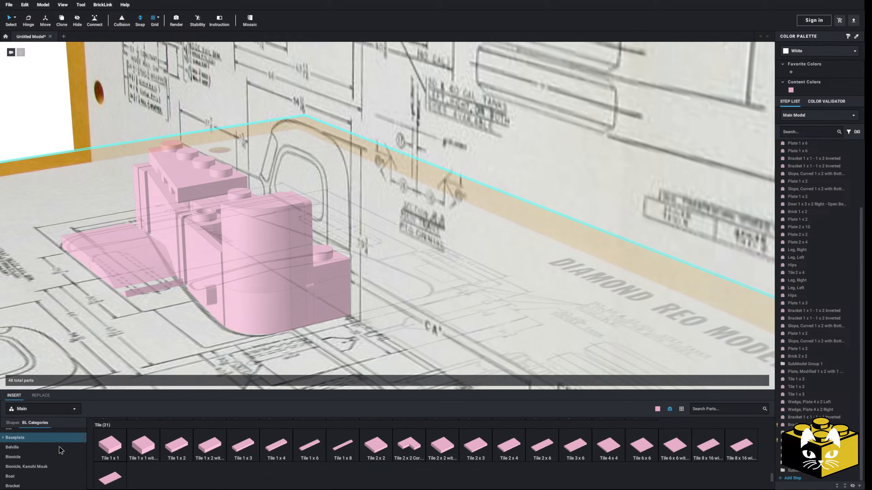
scroll(59, 446, down, 3)
click(39, 453)
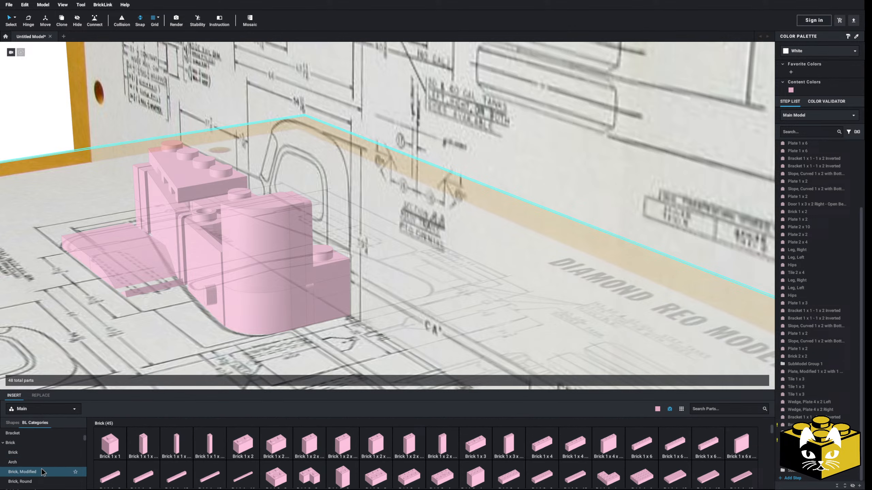
click(301, 439)
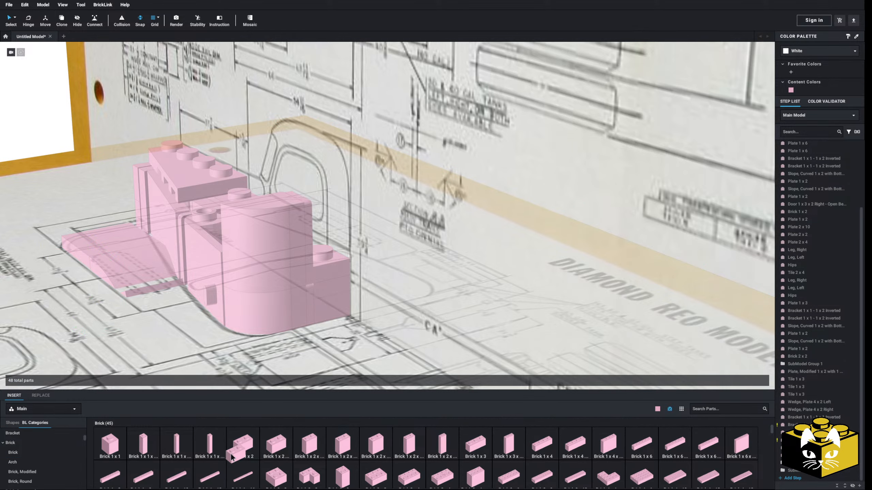
click(343, 213)
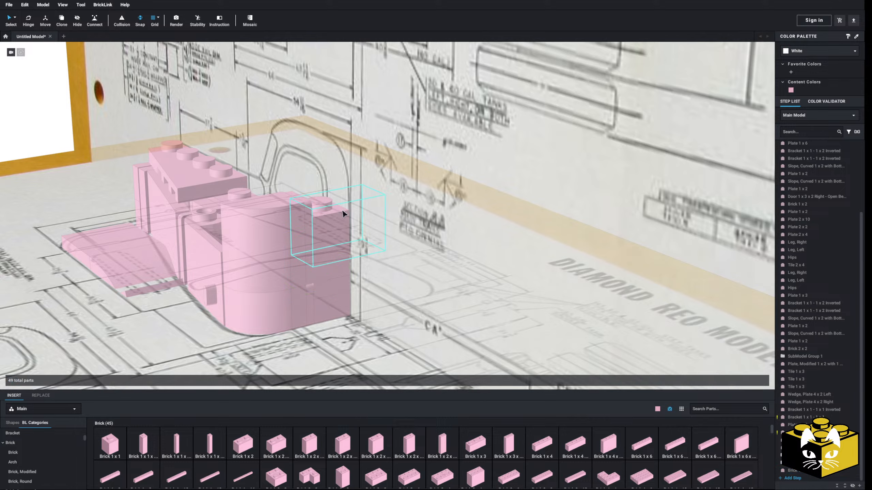
middle_drag(342, 211, 333, 241)
Step: Stack a Plate 1 x 2 on the new rear-wall brick and check its height against the blueprint's cab outline
scroll(67, 447, up, 4)
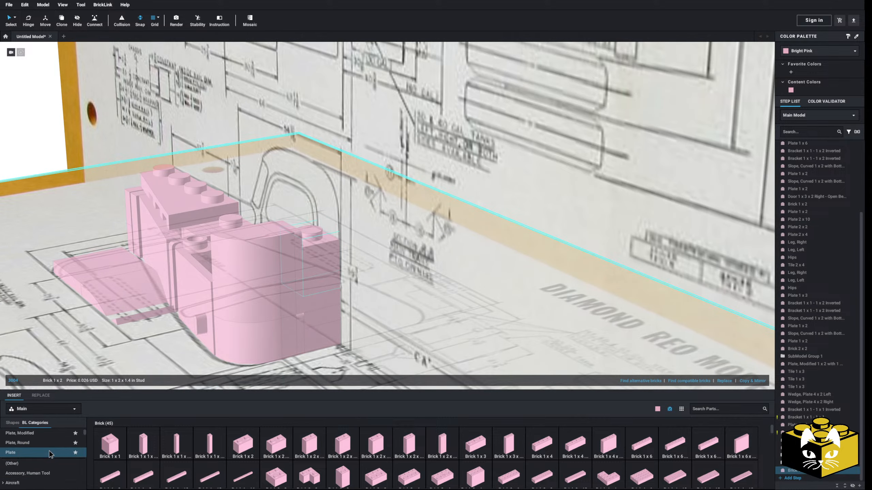
click(34, 453)
click(143, 445)
click(330, 226)
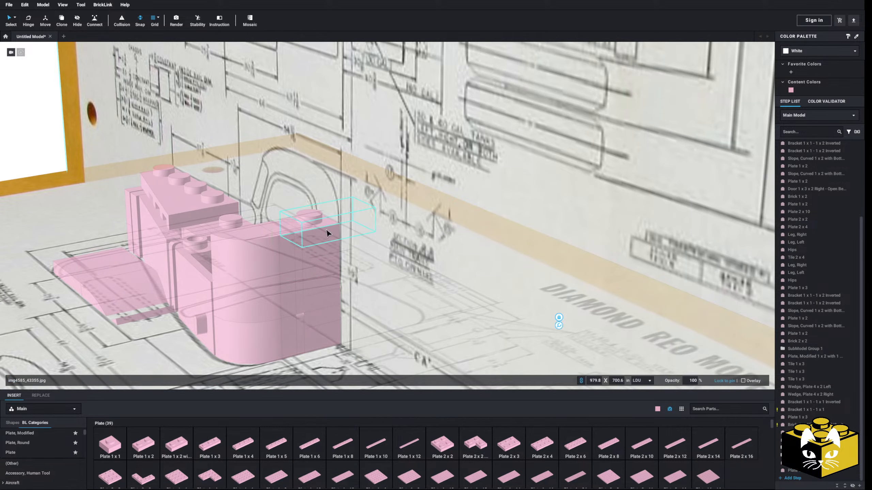
right_drag(270, 309, 293, 300)
scroll(344, 294, down, 3)
scroll(416, 282, down, 6)
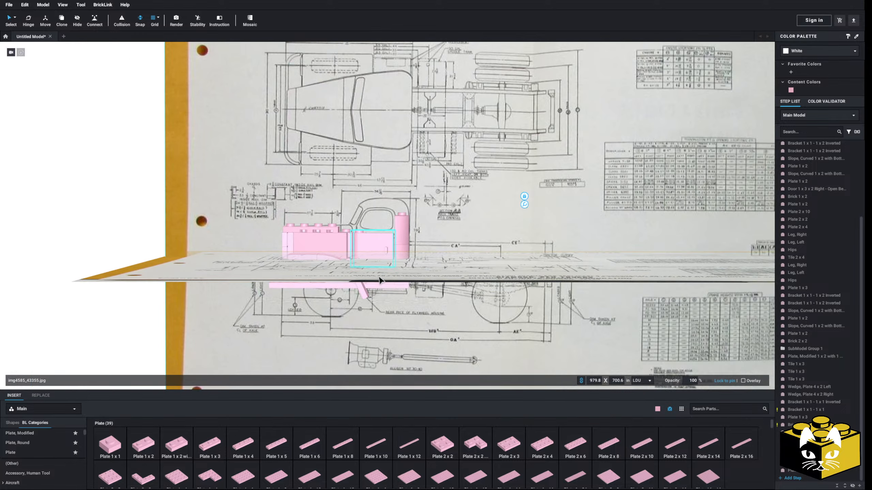
right_drag(378, 279, 382, 282)
click(156, 315)
right_drag(156, 315, 156, 314)
scroll(388, 300, up, 4)
right_drag(392, 301, 423, 305)
scroll(417, 308, up, 4)
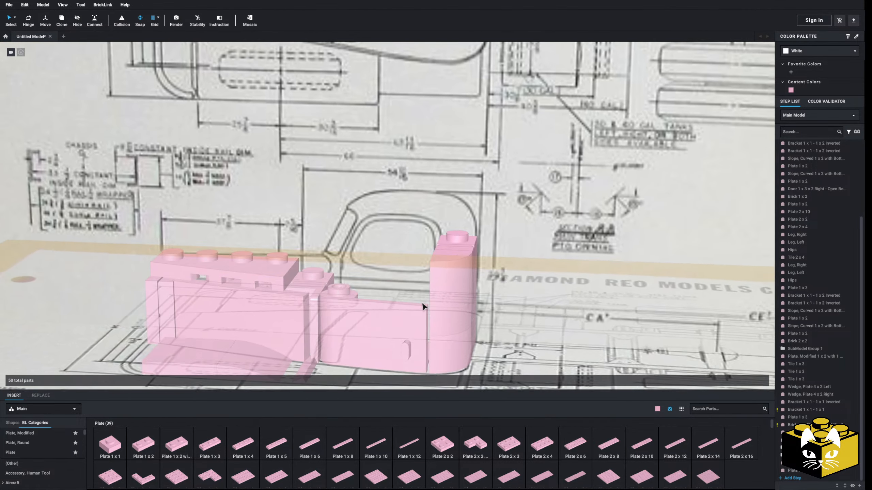
Step: Add a Slope, Curved 2 x 1 with Recessed Stud at the top of the cab's rear wall
middle_drag(423, 305, 365, 309)
scroll(49, 462, down, 1)
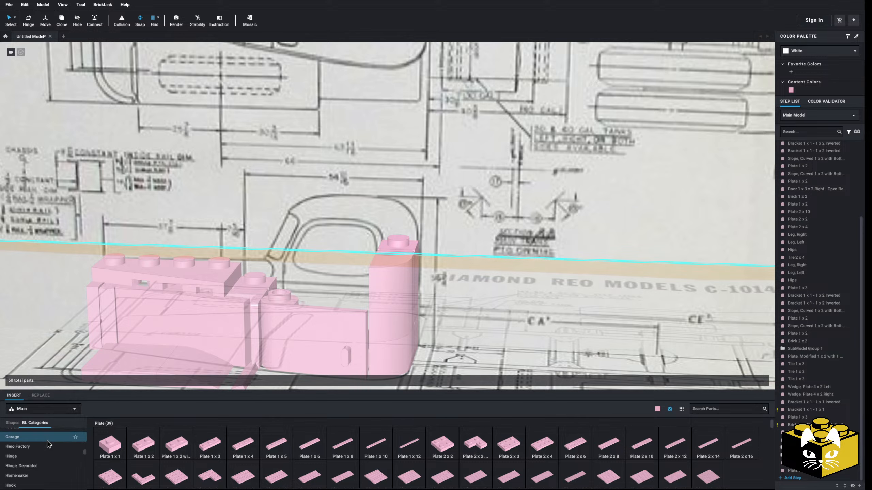
scroll(45, 441, down, 7)
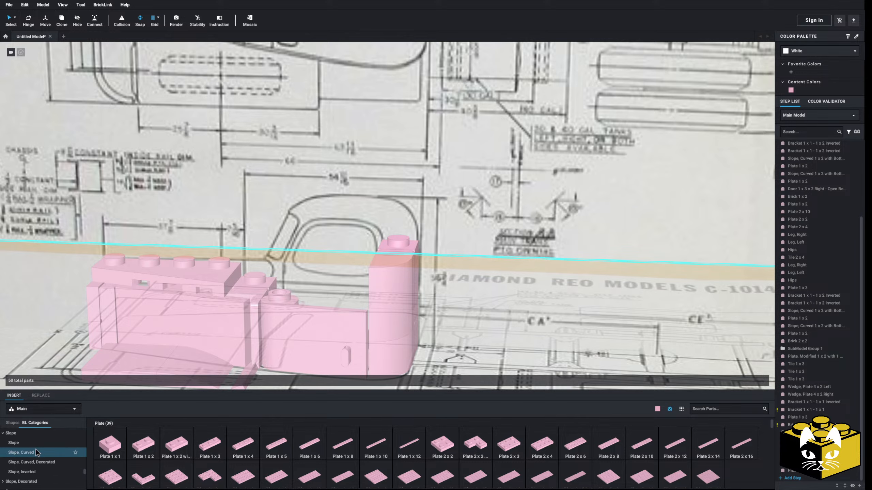
click(36, 452)
drag(446, 442, 372, 206)
right_drag(372, 206, 406, 262)
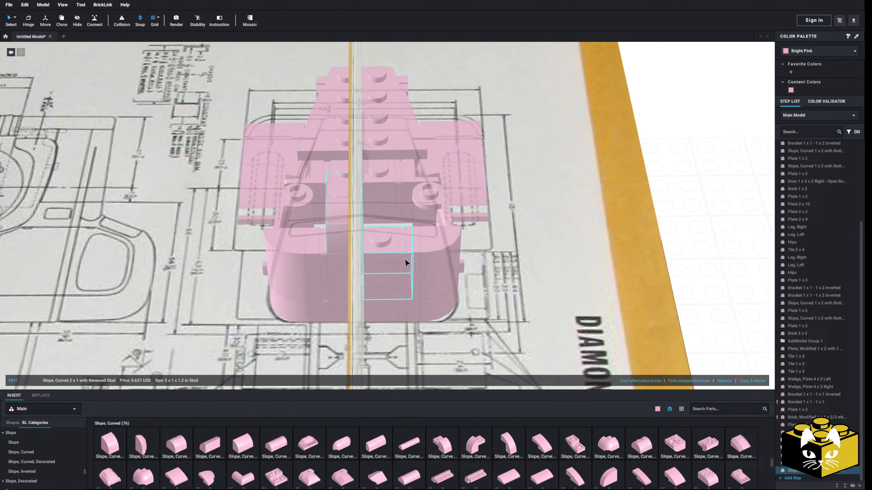
Step: Create mirrored copies of the cab's upper rear-wall pieces for the other half of the wall
click(754, 381)
click(754, 380)
right_drag(333, 237, 391, 238)
click(758, 382)
right_drag(511, 273, 431, 316)
click(214, 199)
Step: Bring up the Tile parts for covering the studs in front of the cab roof's rear curved slopes
right_drag(214, 200, 148, 172)
scroll(278, 293, up, 6)
right_drag(292, 302, 274, 309)
scroll(29, 443, up, 6)
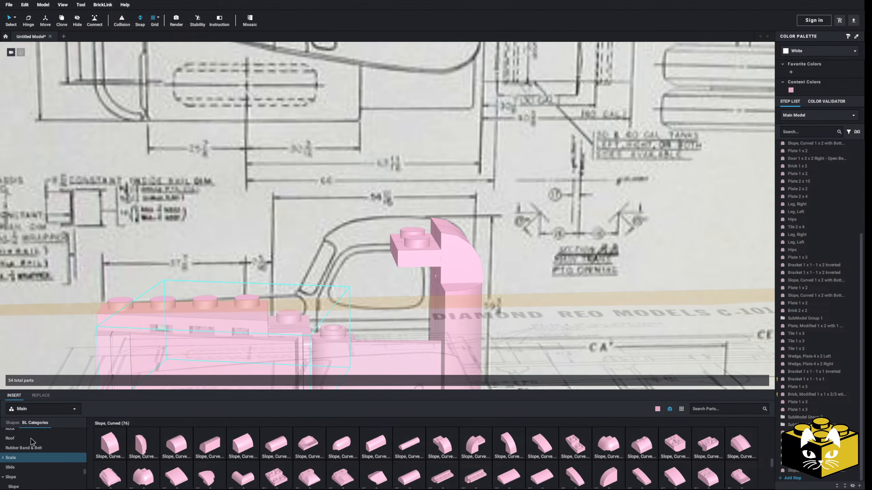
click(15, 475)
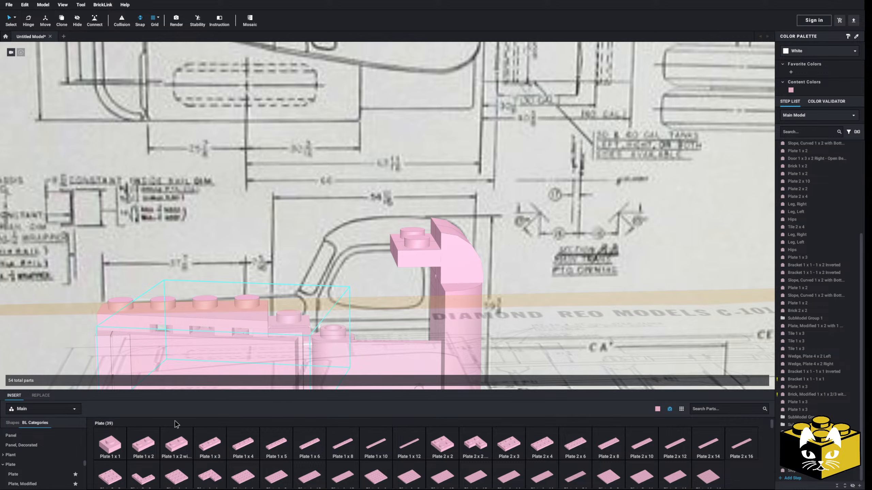
scroll(48, 455, down, 5)
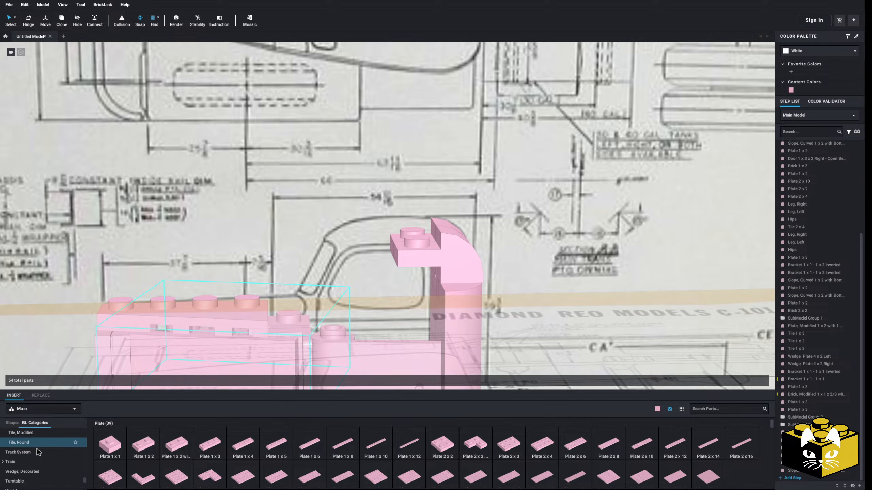
scroll(39, 453, up, 2)
click(12, 440)
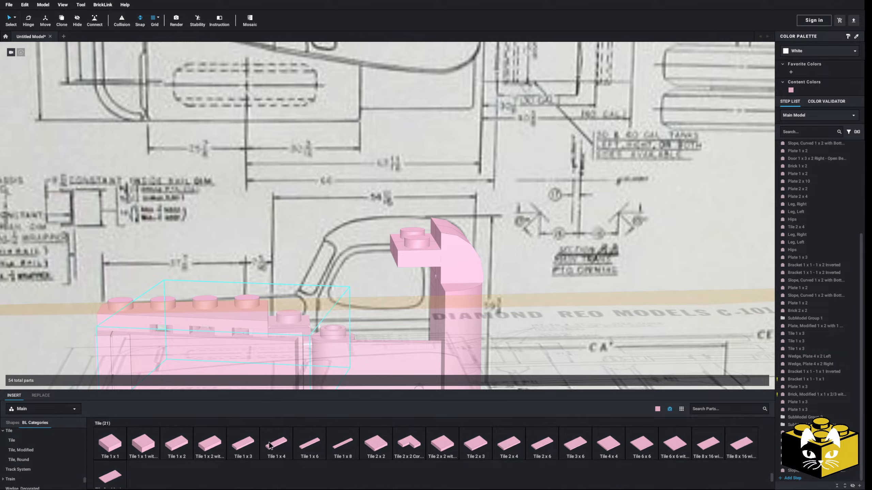
click(241, 447)
right_drag(375, 328, 449, 302)
right_drag(441, 262, 470, 264)
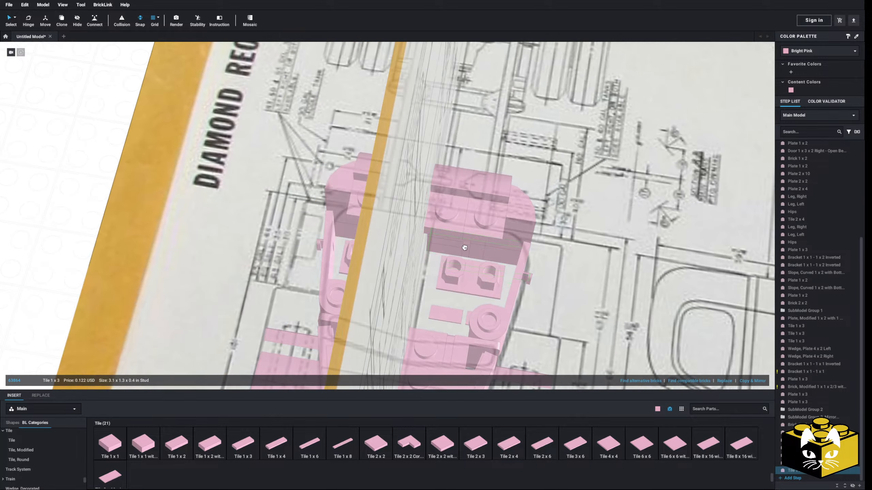
middle_drag(465, 247, 431, 298)
Step: Cover the stud row in front of the roof's rear curved slopes with a Tile 1 x 4
click(268, 444)
click(404, 267)
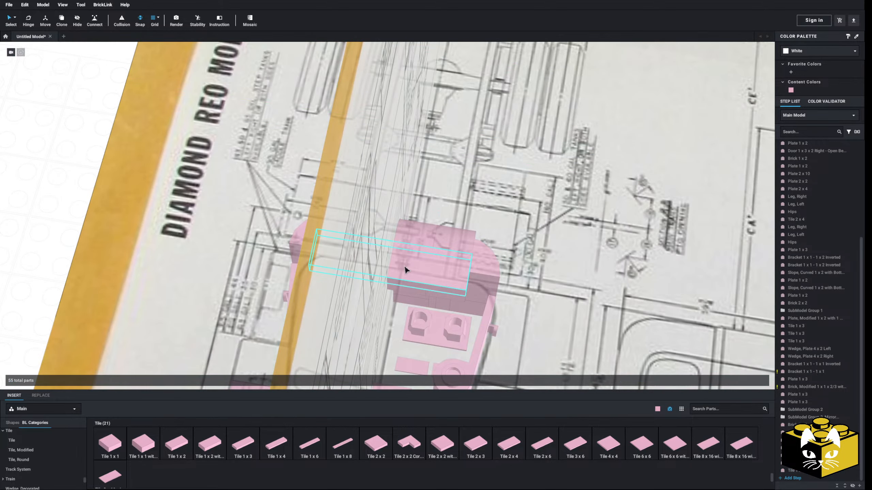
right_drag(404, 267, 388, 242)
scroll(35, 457, up, 6)
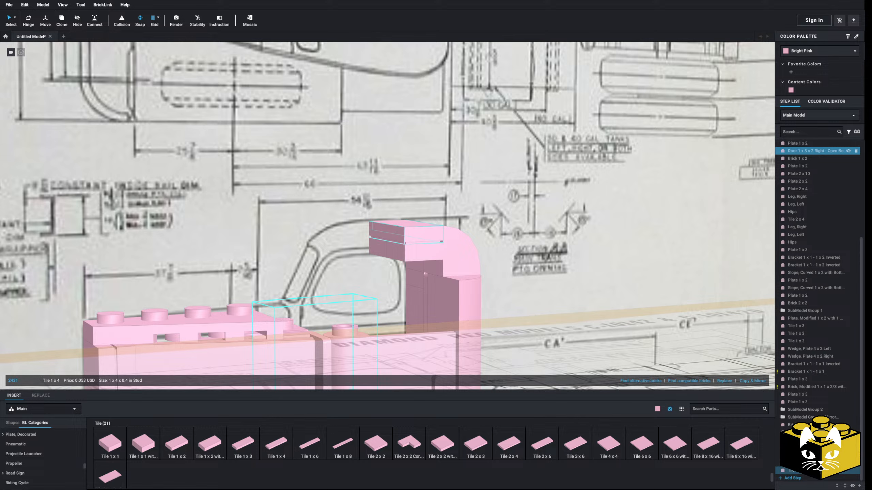
Step: Attach a Plate 2 x 4 under the tiled part of the roof, leaving one stud row exposed at the front
right_drag(406, 207, 395, 225)
scroll(34, 457, up, 3)
click(10, 458)
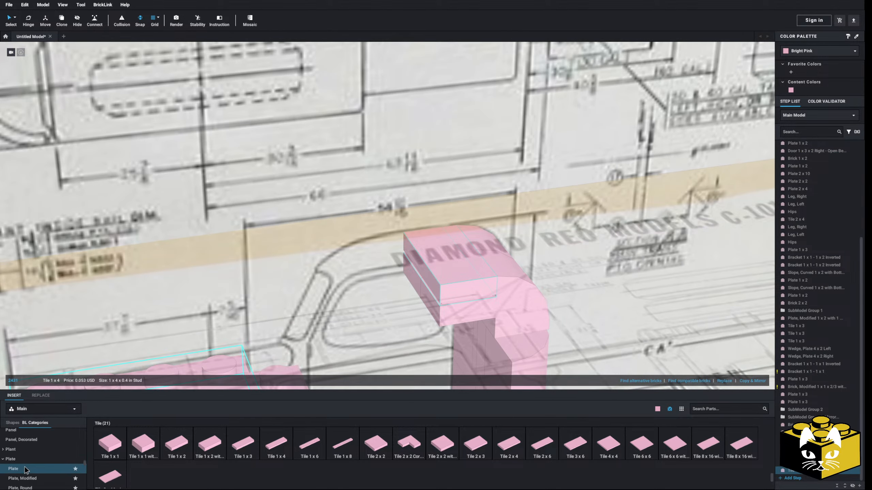
click(13, 468)
drag(550, 444, 408, 292)
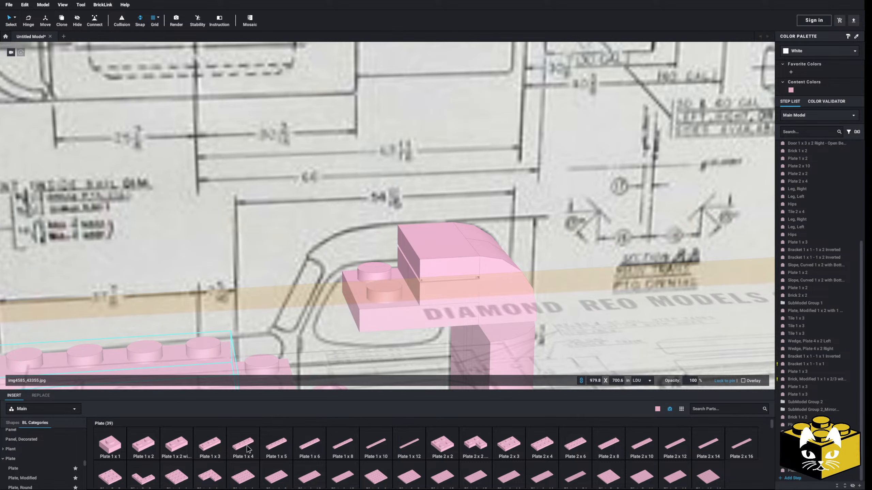
Step: Stack a Plate 1 x 4 on the exposed front stud row of the roof's lower plate
drag(241, 448, 374, 248)
right_drag(374, 248, 373, 246)
scroll(373, 246, down, 4)
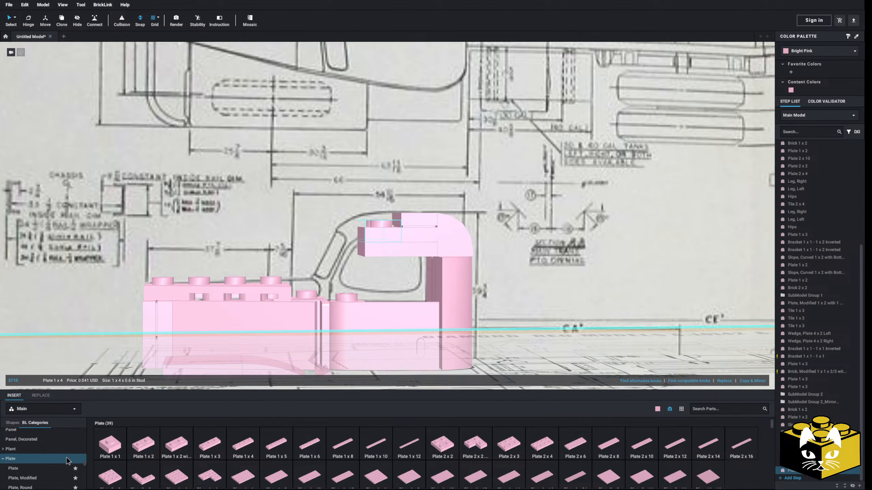
Step: Test a Slope, Curved 2 x 2 x 2/3 on the roof's front studs against the blueprint's roofline and delete it
scroll(44, 454, down, 4)
click(30, 463)
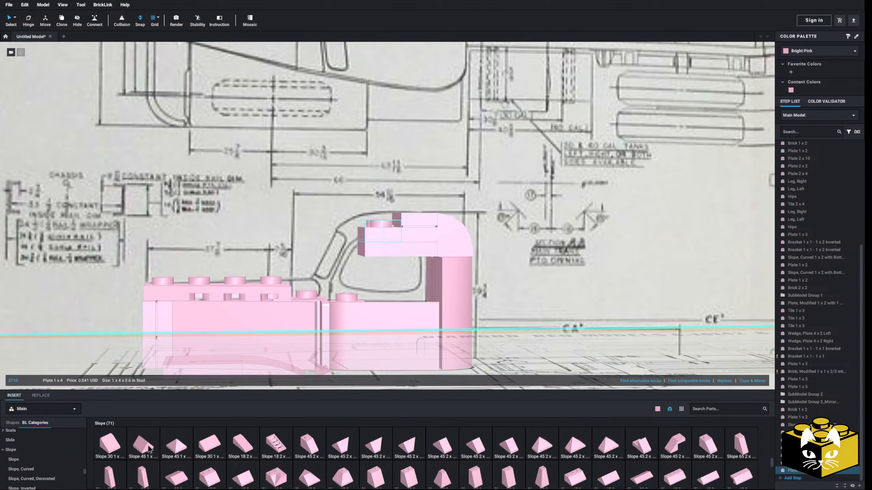
scroll(540, 440, down, 2)
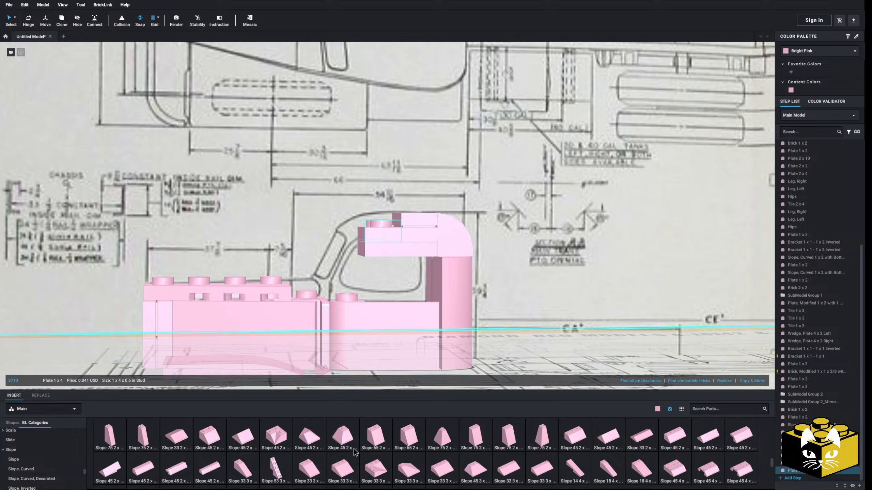
scroll(353, 449, up, 2)
click(49, 471)
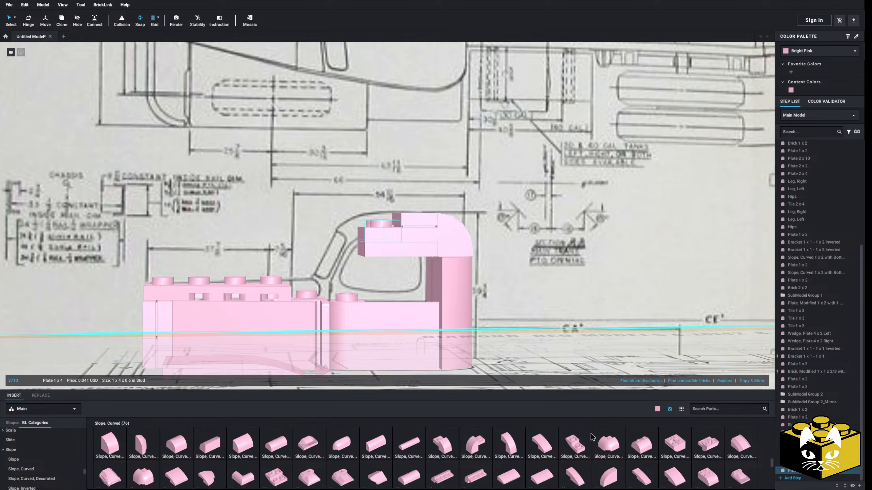
scroll(264, 444, down, 2)
drag(177, 439, 338, 237)
right_drag(338, 237, 370, 275)
drag(371, 275, 383, 272)
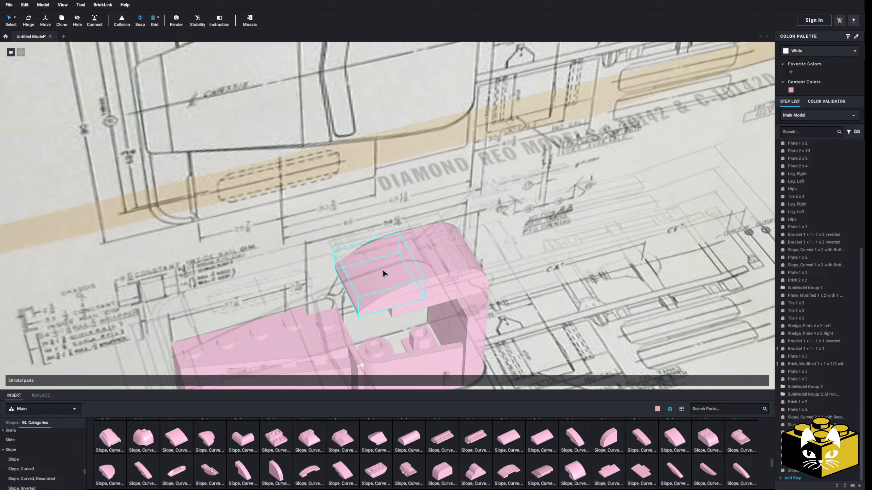
click(383, 272)
mouse_move(383, 272)
right_down()
mouse_move(380, 255)
mouse_move(372, 267)
right_up()
scroll(357, 274, up, 3)
middle_drag(330, 287, 363, 291)
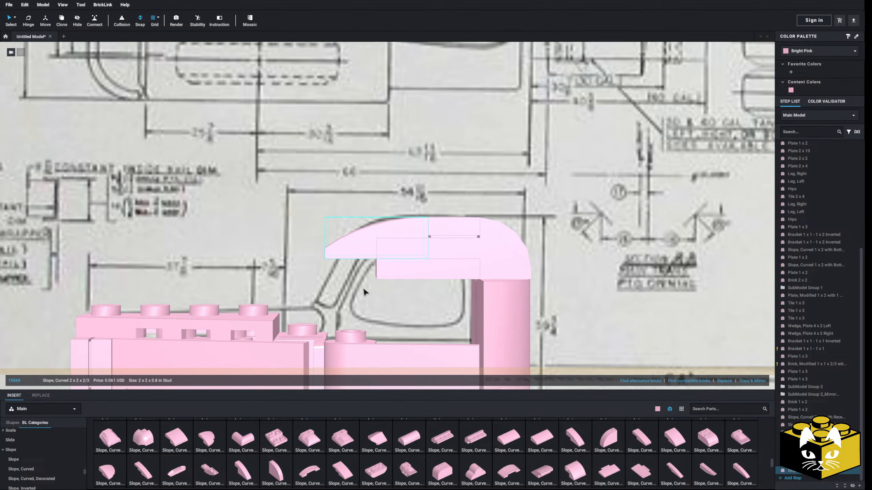
key(Delete)
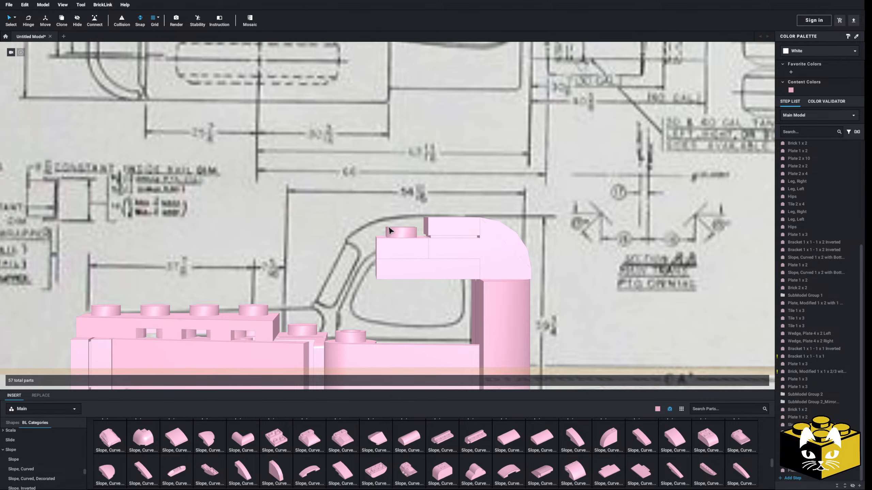
Step: Try a Bracket 1 x 2 - 1 x 2 on the front studs of the roof
right_drag(391, 246, 413, 271)
scroll(359, 429, up, 3)
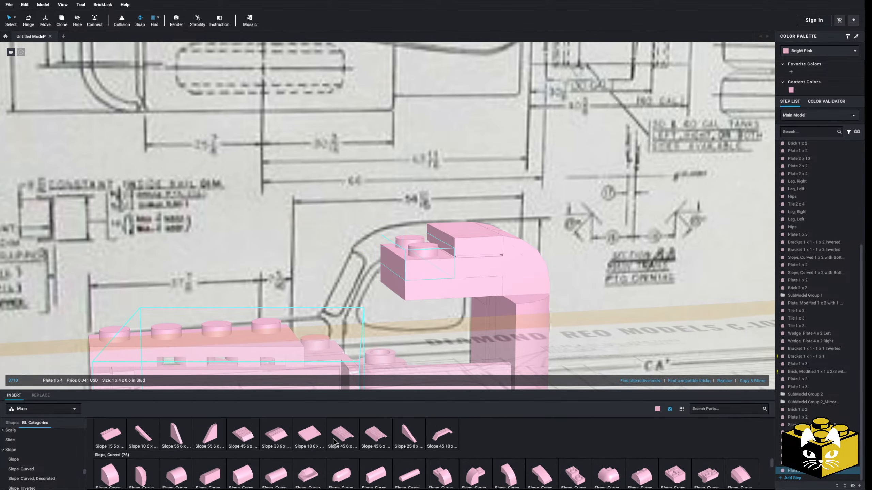
right_drag(354, 262, 359, 284)
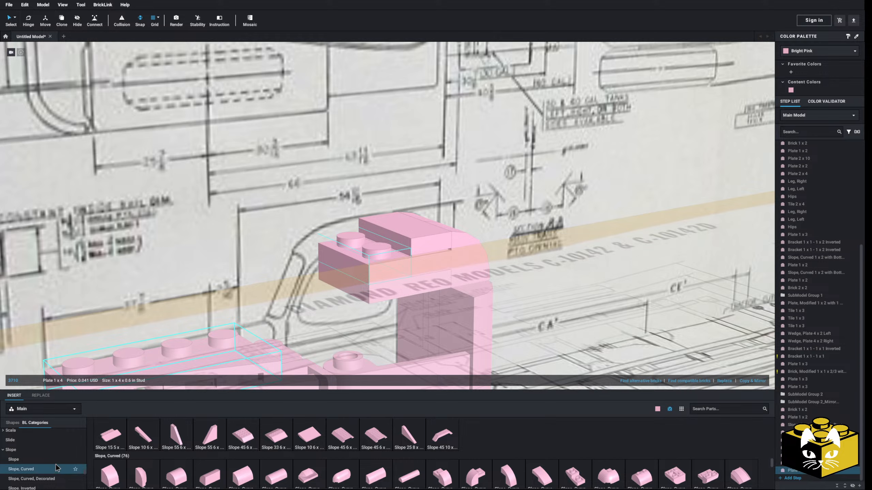
scroll(69, 463, up, 10)
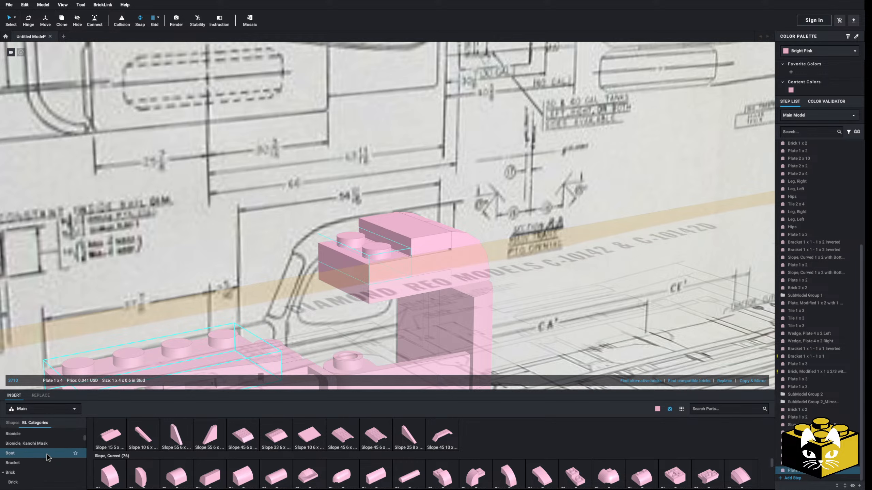
click(36, 443)
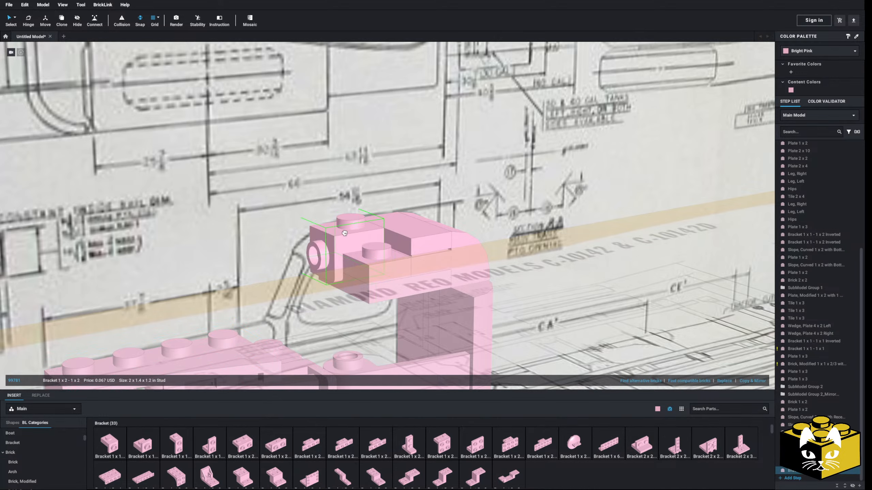
mouse_move(346, 234)
right_down()
mouse_move(350, 225)
mouse_move(345, 235)
right_up()
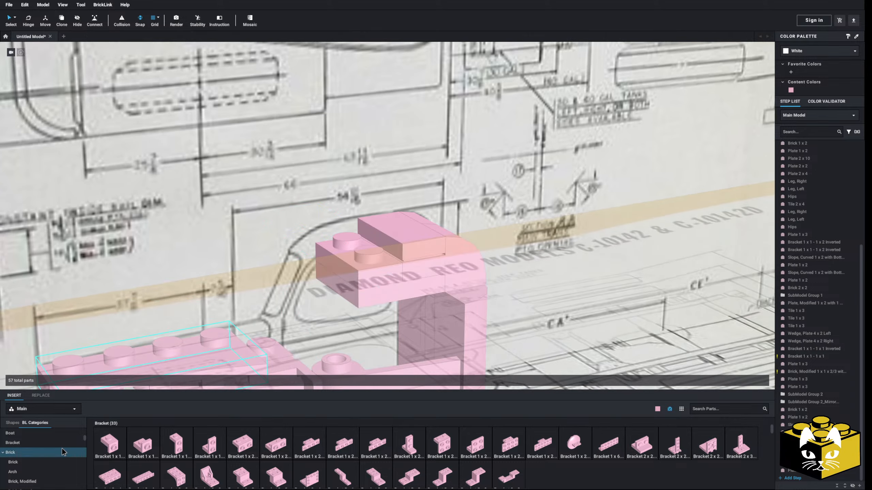
Step: Place Slope, Curved 2 x 2 x 2/3 pieces on the roof's front studs and delete the piece picked at the roof's rear
scroll(36, 447, down, 10)
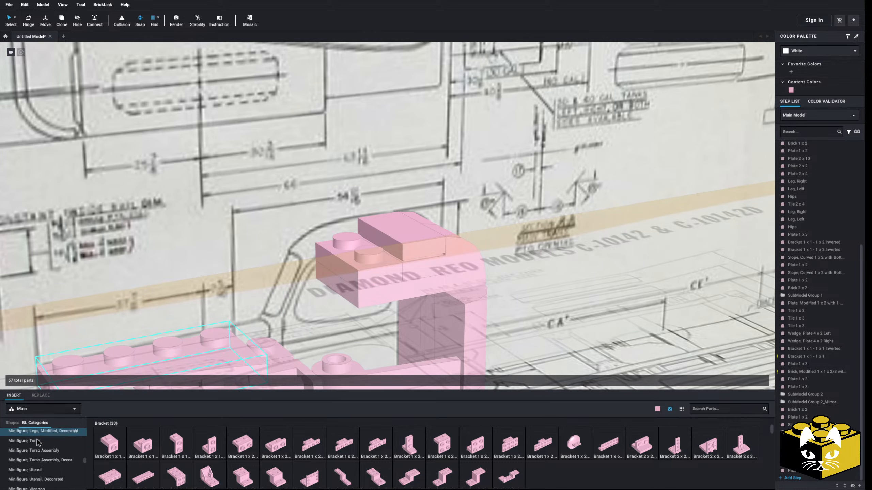
click(53, 444)
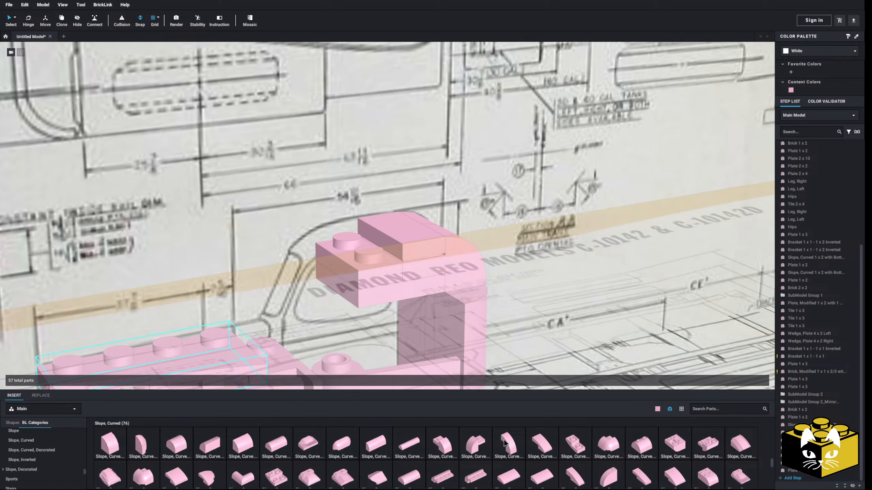
click(180, 476)
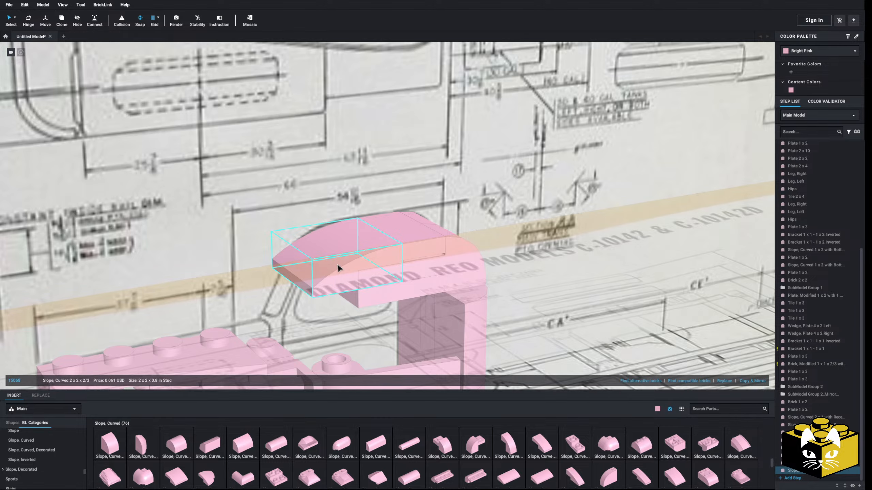
right_drag(338, 268, 462, 318)
scroll(593, 316, down, 5)
scroll(462, 318, down, 4)
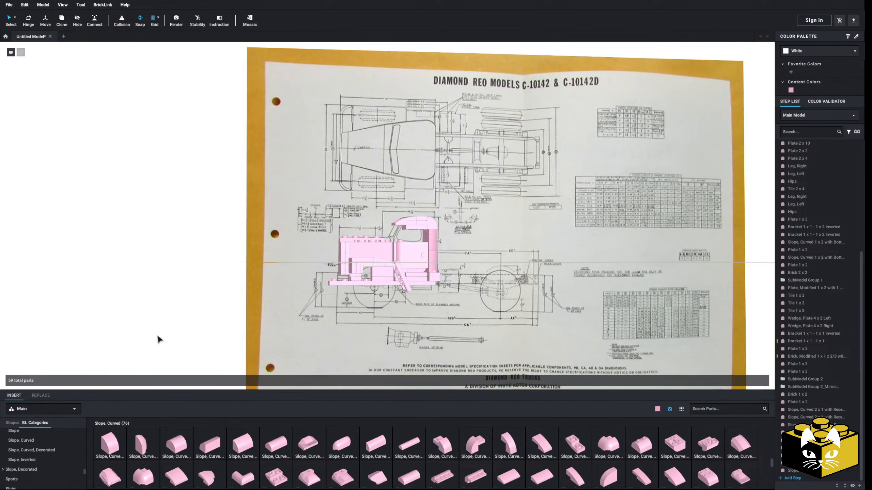
mouse_move(153, 333)
right_down()
mouse_move(169, 339)
mouse_move(154, 340)
right_up()
scroll(447, 247, up, 4)
click(447, 247)
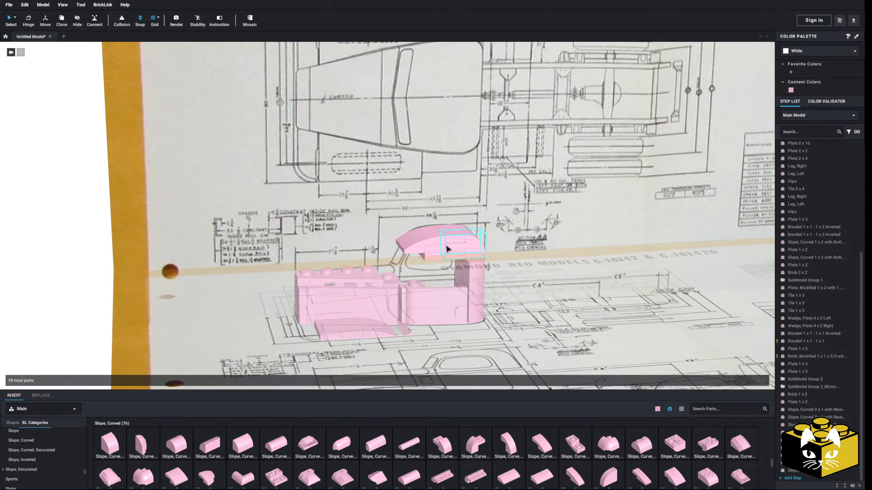
key(Delete)
Step: Hide both blueprint reference images and examine the whole cab, roof and fenders from the front, side and rear
scroll(444, 257, down, 3)
right_drag(388, 287, 364, 318)
click(364, 303)
right_click(313, 276)
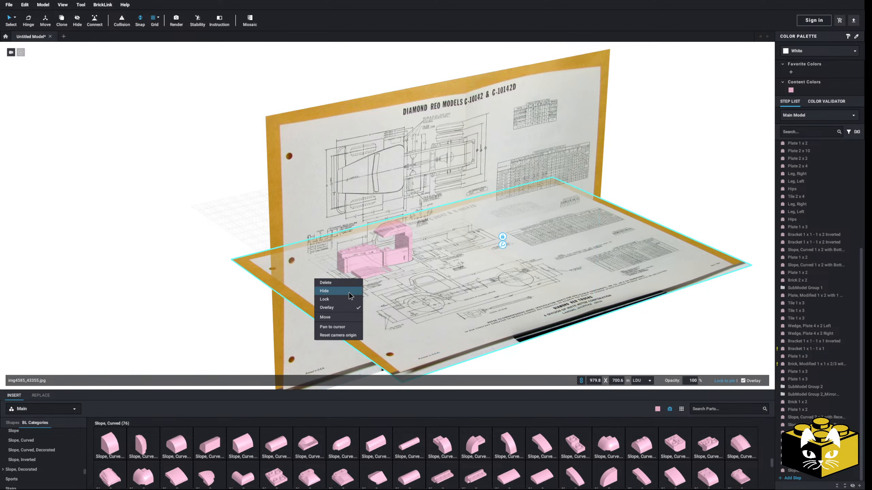
click(325, 293)
right_click(301, 244)
click(319, 258)
right_drag(207, 286, 175, 283)
scroll(513, 226, up, 5)
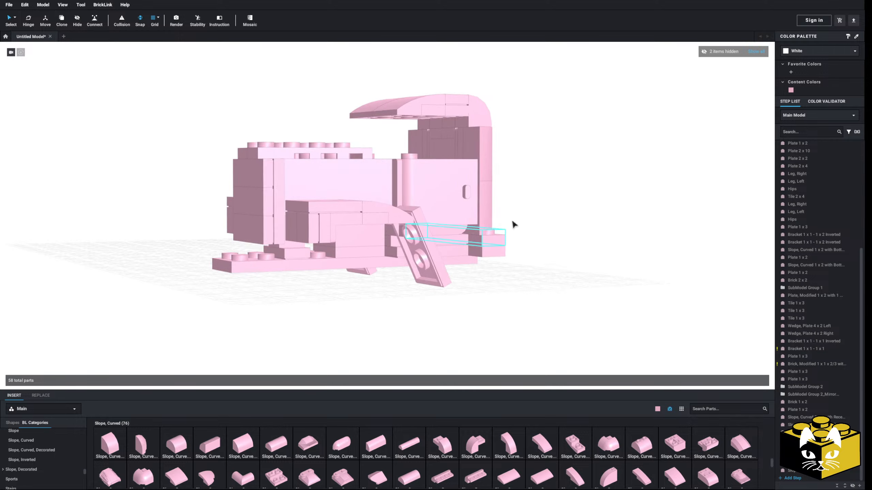
middle_drag(225, 301, 236, 312)
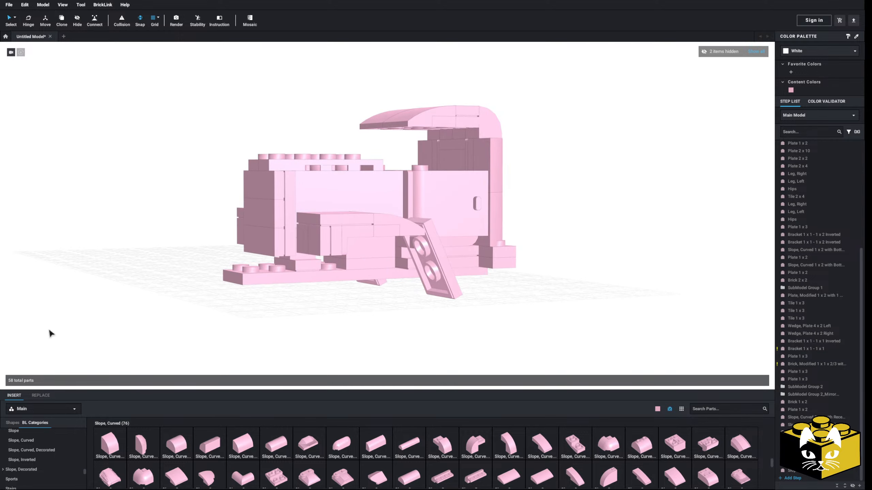
right_drag(53, 330, 225, 271)
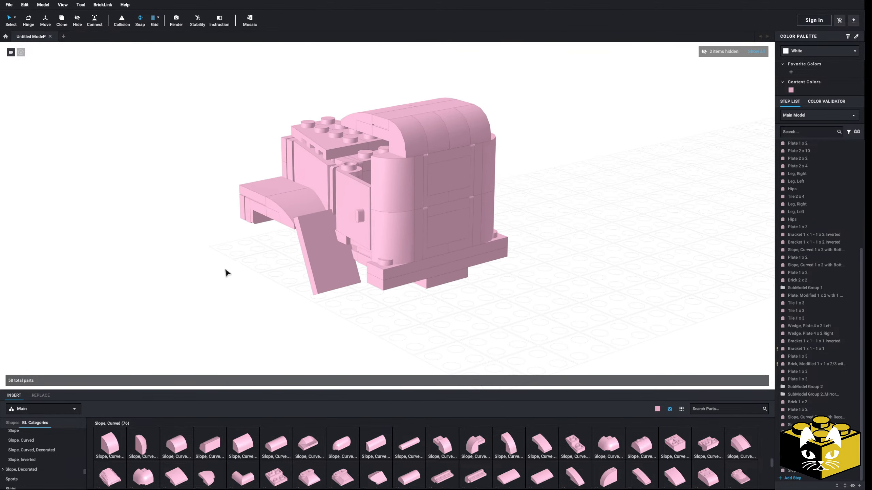
middle_drag(177, 240, 192, 255)
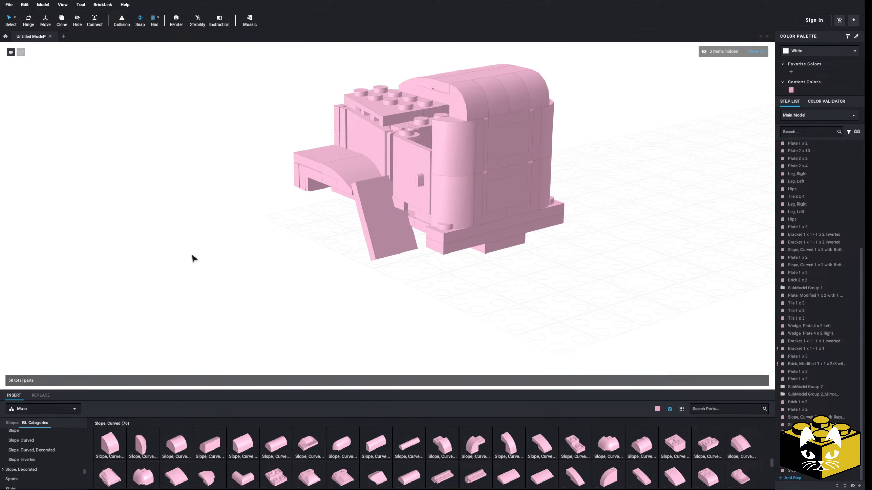
right_drag(203, 265, 260, 246)
Step: Show the hidden blueprint images again and compare the roof and window opening with the side-view drawing
click(755, 51)
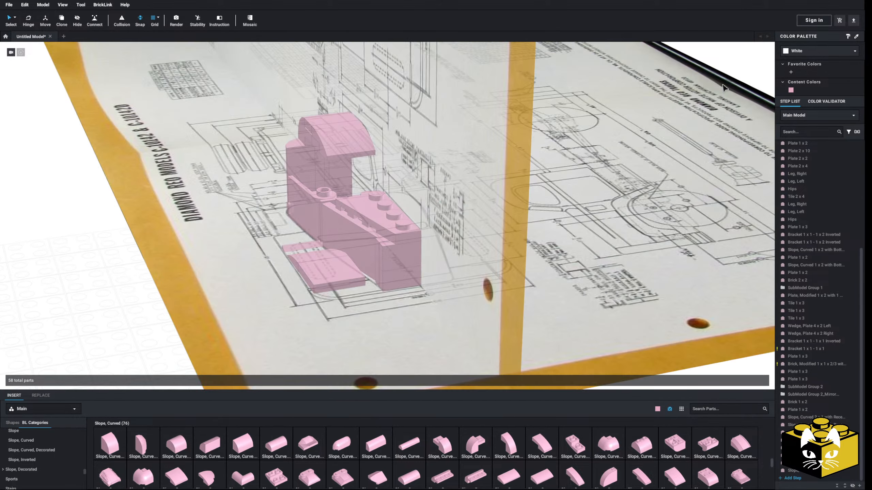
right_drag(723, 88, 613, 146)
scroll(543, 146, up, 5)
middle_drag(485, 171, 549, 157)
right_drag(443, 161, 468, 163)
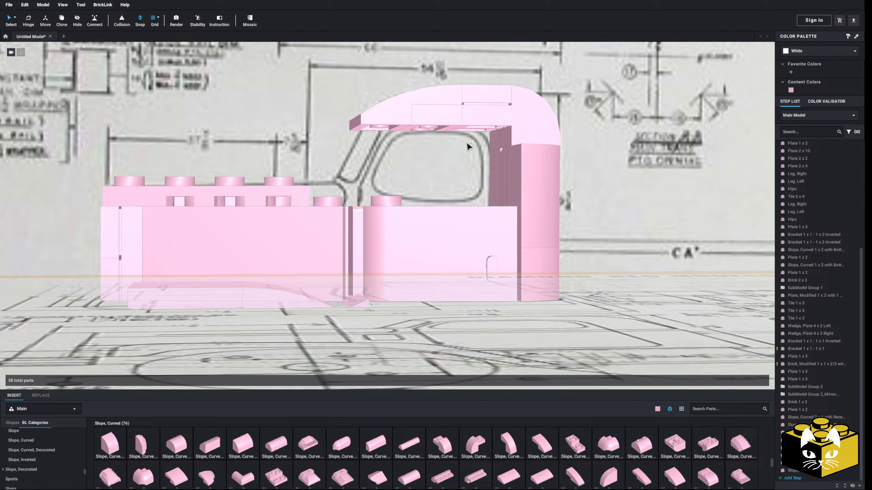
Step: Try a Slope, Curved 1 x 1 x 1 1/3 Corner Round on the cab's rear corner below the roof edge
right_drag(469, 147, 452, 159)
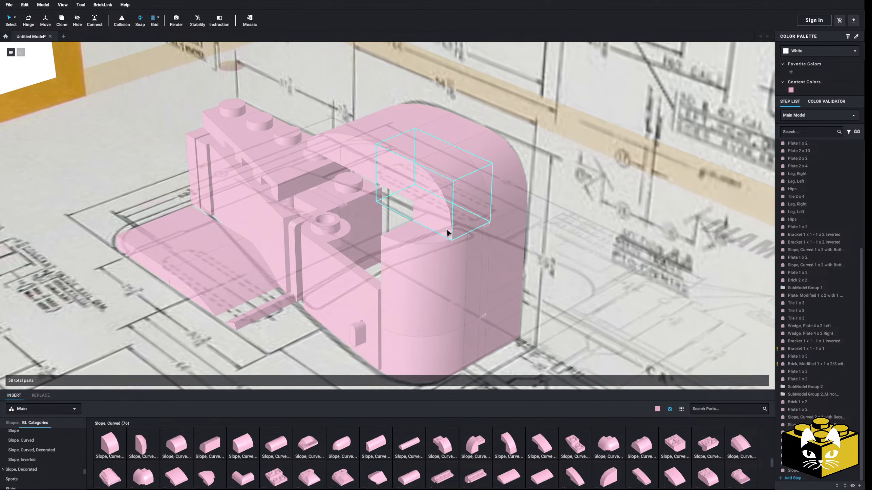
click(146, 443)
scroll(185, 290, down, 3)
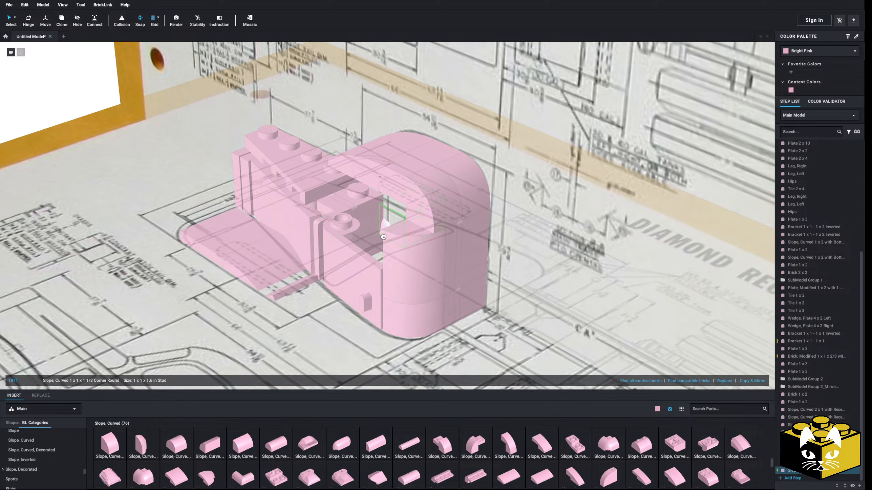
right_drag(384, 235, 411, 233)
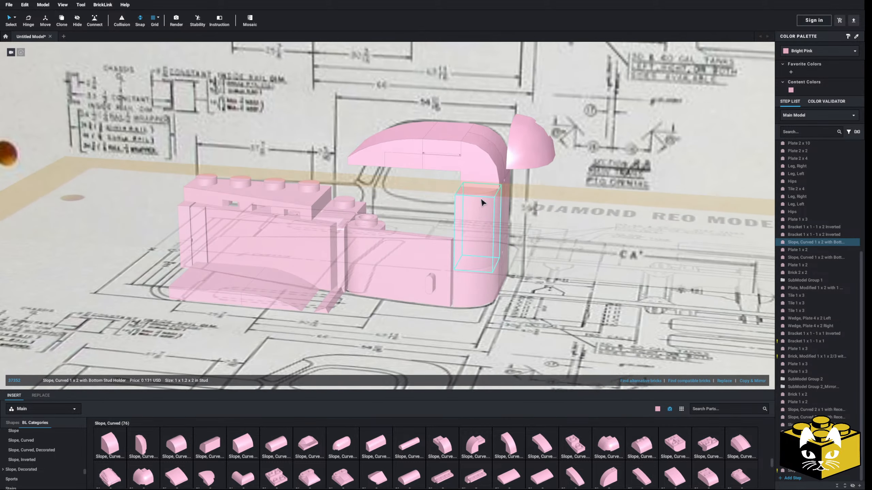
drag(529, 140, 477, 189)
right_drag(476, 189, 425, 238)
middle_drag(424, 238, 377, 261)
scroll(391, 272, up, 4)
right_drag(377, 262, 341, 267)
scroll(340, 267, down, 4)
middle_drag(340, 267, 345, 251)
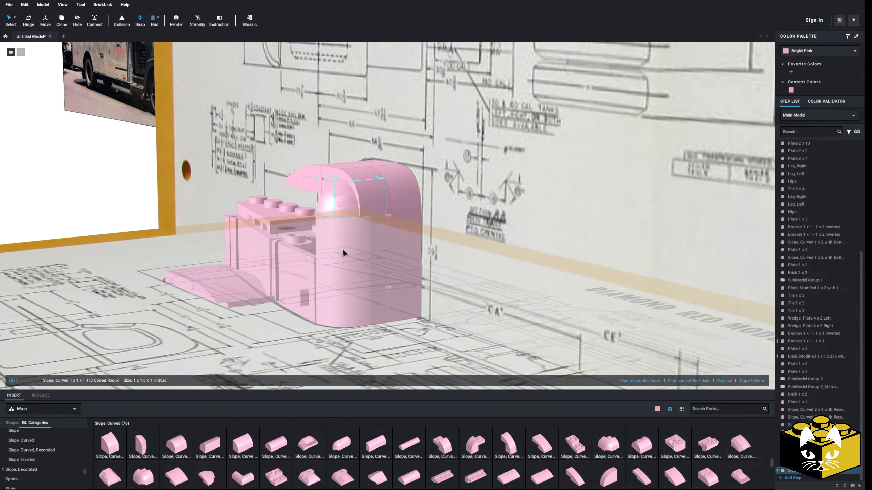
right_drag(344, 251, 391, 231)
key(Delete)
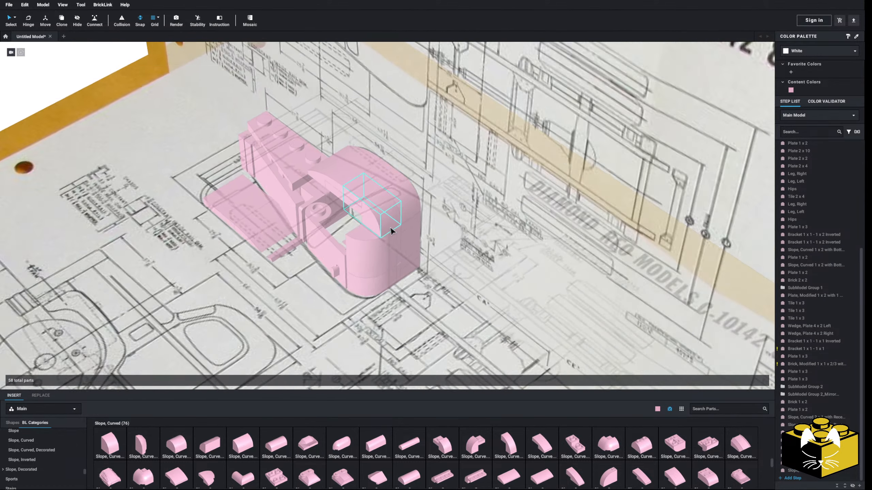
Step: Open the 1950's Tow Truck.io model and examine how its cab and roof are built
scroll(391, 232, down, 5)
right_drag(153, 135, 178, 127)
click(9, 5)
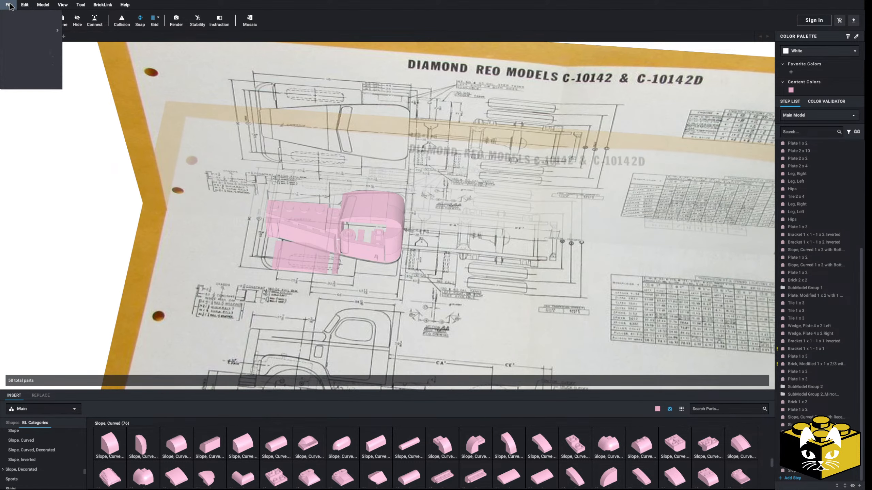
mouse_move(24, 33)
click(87, 31)
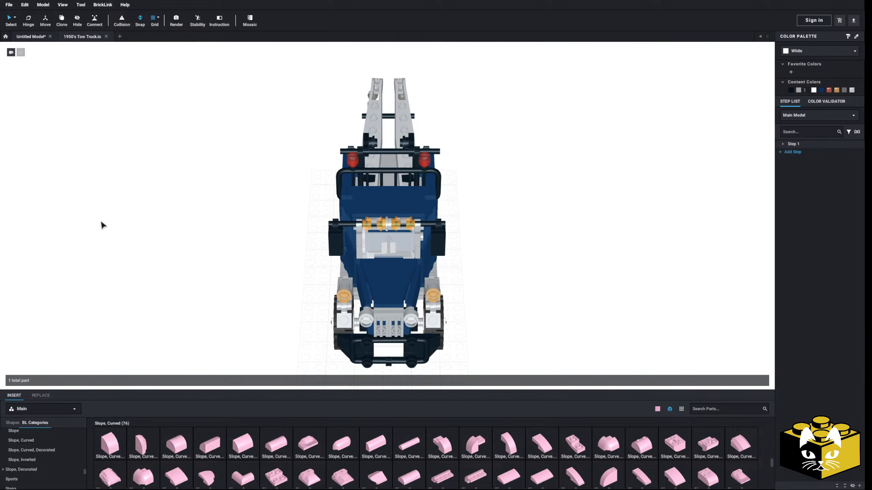
right_drag(102, 223, 210, 253)
scroll(202, 263, up, 5)
scroll(203, 263, down, 3)
scroll(209, 253, up, 5)
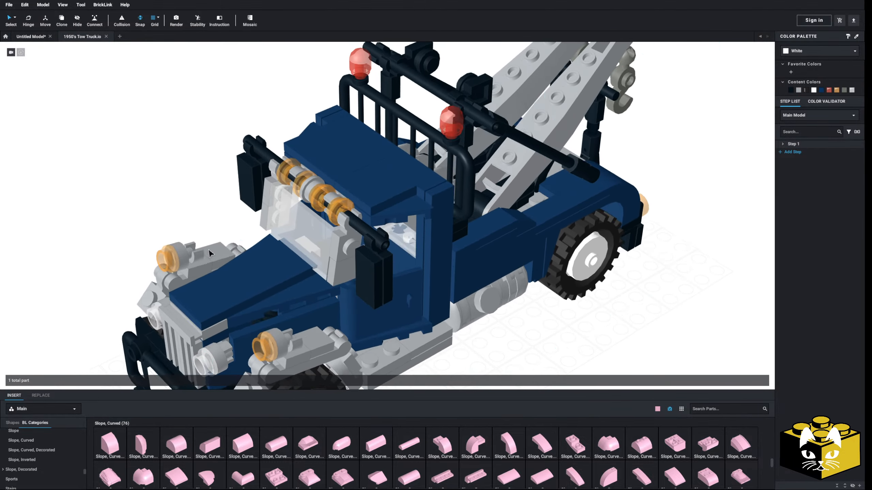
Step: Return to the untitled cab model and delete all the curved roof pieces and their supports above the rear wall
click(38, 40)
right_drag(76, 172, 78, 163)
scroll(375, 210, up, 5)
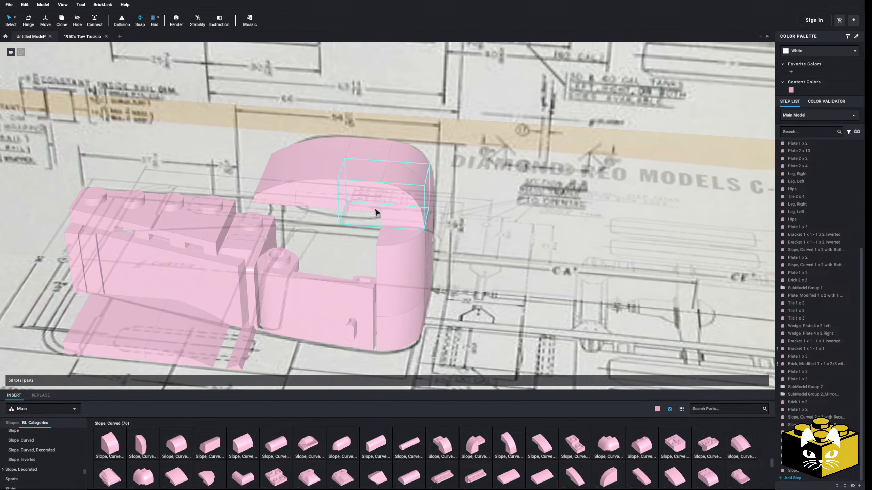
shift+click(392, 186)
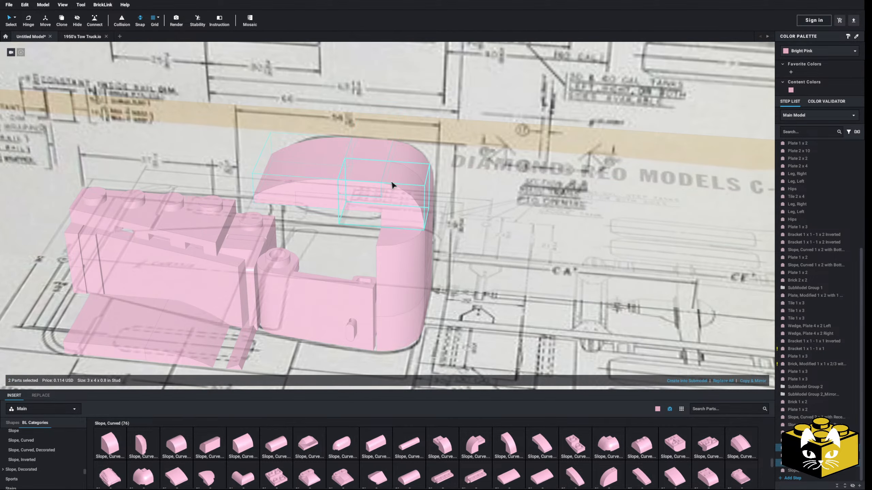
key(Delete)
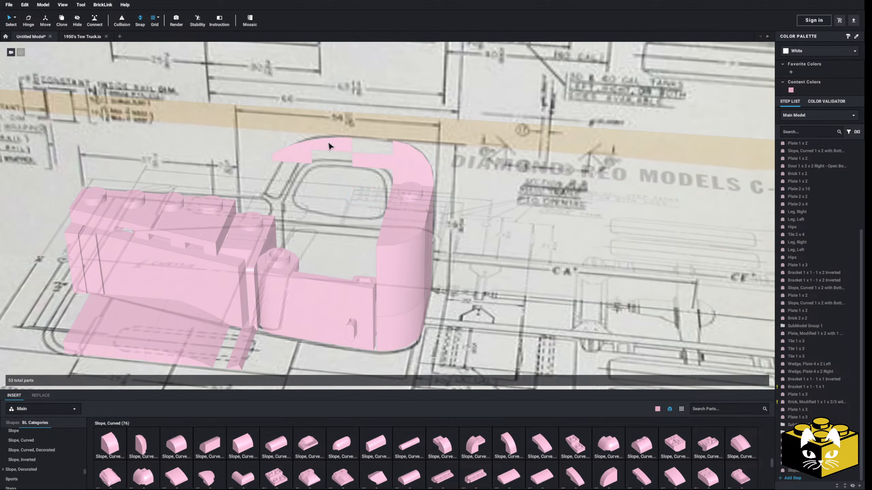
right_drag(335, 148, 405, 171)
click(342, 204)
shift+click(313, 173)
key(Delete)
Step: Add a Wedge, Plate 3 x 2 Right and Left beside the blueprint and join them with a Plate 2 x 4 between
scroll(27, 460, up, 5)
click(13, 481)
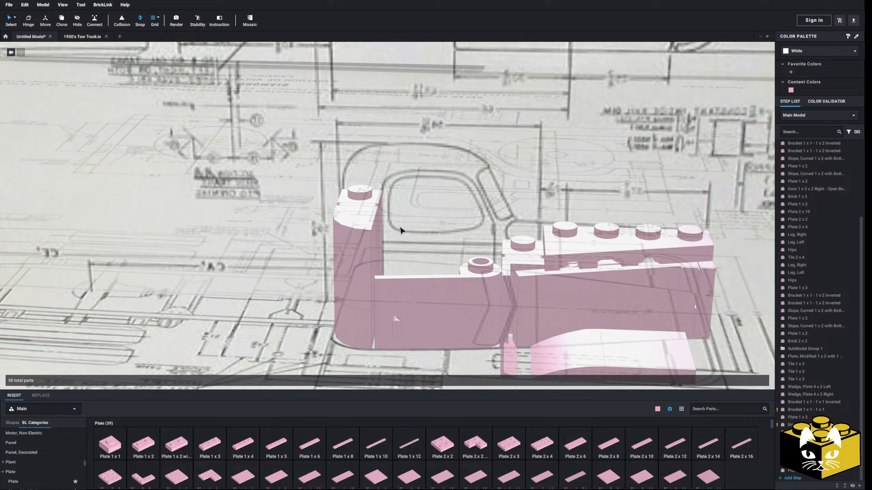
right_drag(401, 231, 342, 278)
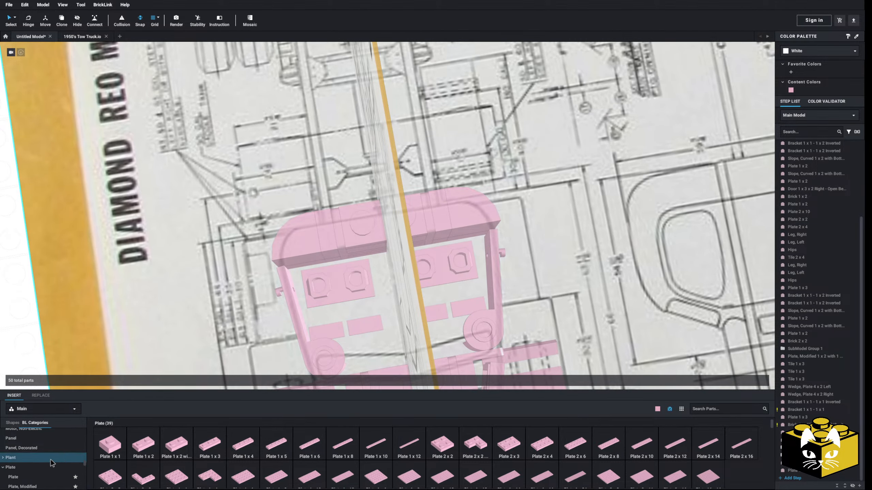
scroll(50, 459, down, 10)
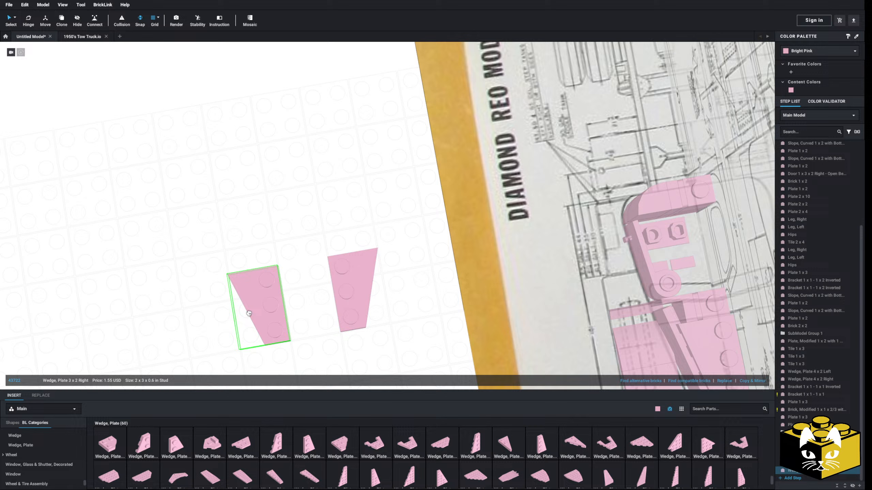
click(335, 329)
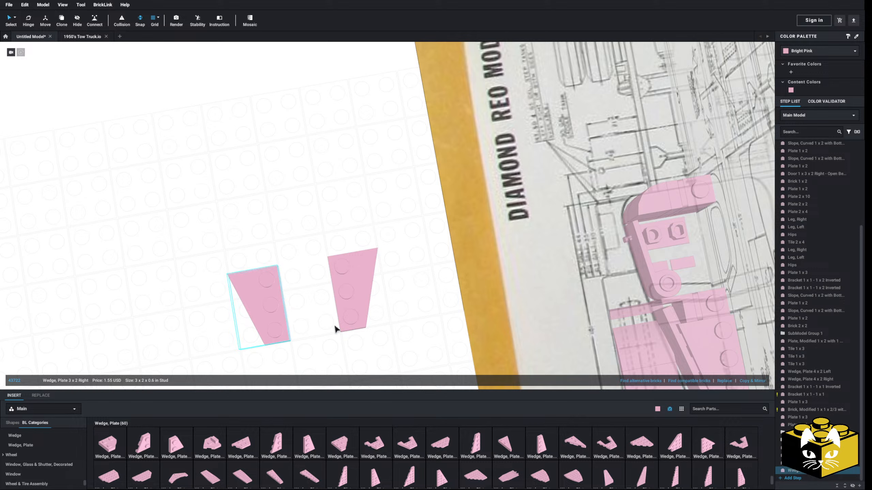
scroll(38, 459, up, 10)
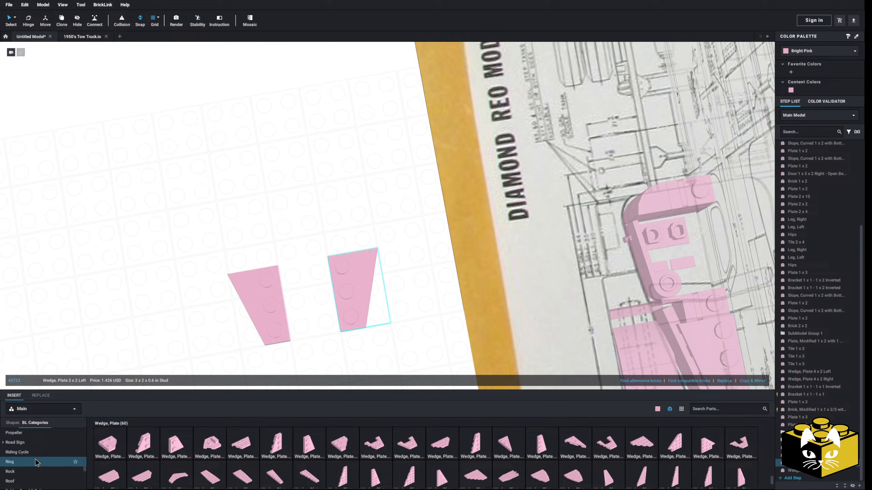
scroll(35, 456, up, 2)
click(23, 470)
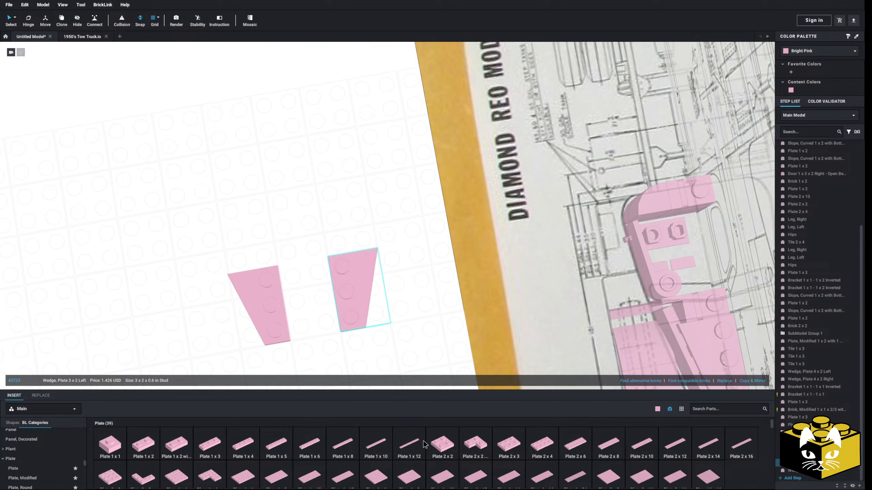
drag(550, 450, 314, 283)
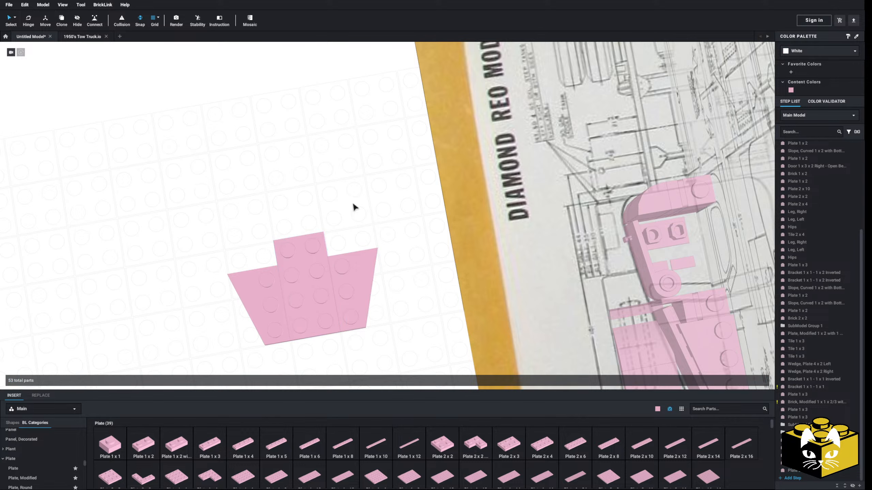
Step: Try the joined wedge plates as a roof on top of the cab, moving them back beside the blueprint
drag(354, 206, 269, 343)
drag(341, 296, 276, 273)
middle_drag(277, 273, 121, 314)
drag(121, 314, 631, 299)
middle_drag(645, 307, 572, 301)
drag(571, 300, 458, 241)
right_drag(459, 241, 486, 214)
middle_drag(486, 214, 374, 271)
right_drag(373, 272, 370, 285)
middle_drag(370, 285, 485, 195)
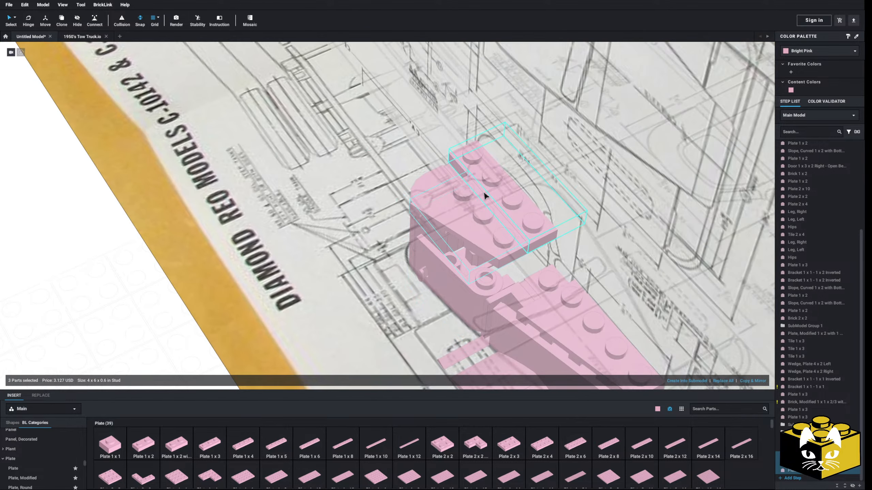
scroll(484, 194, down, 3)
drag(484, 195, 127, 305)
click(203, 349)
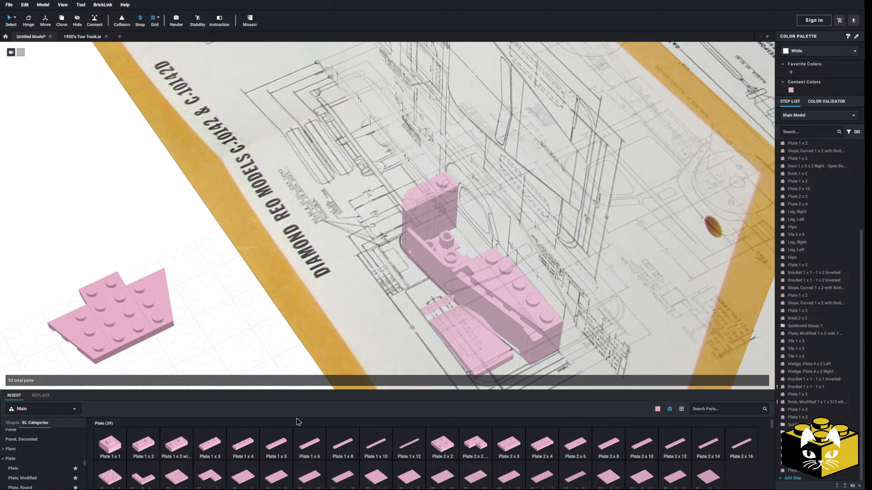
Step: Attach a Plate 1 x 6 under the rear of the wedge-plate roof and move the assembly onto the cab's rear wall
drag(333, 450, 323, 433)
key(Right)
drag(182, 331, 94, 290)
drag(50, 237, 147, 304)
drag(153, 274, 462, 206)
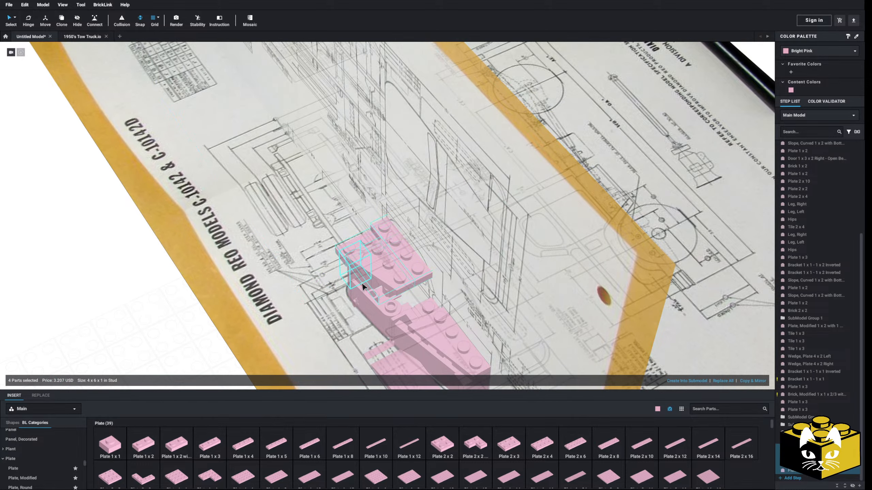
Step: Compare the height and outline of the plate roof with the side-view drawing from both sides
right_drag(364, 287, 339, 280)
scroll(382, 270, up, 3)
click(210, 278)
scroll(296, 249, up, 3)
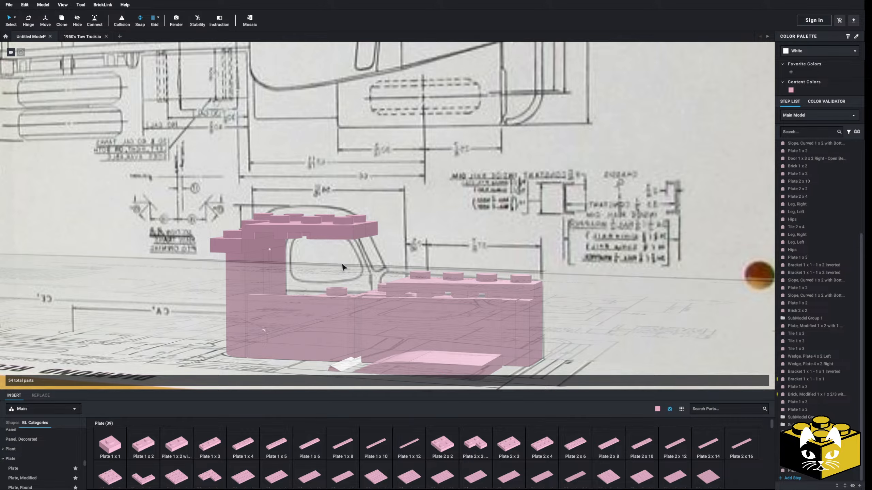
right_drag(342, 267, 326, 291)
middle_drag(407, 259, 355, 266)
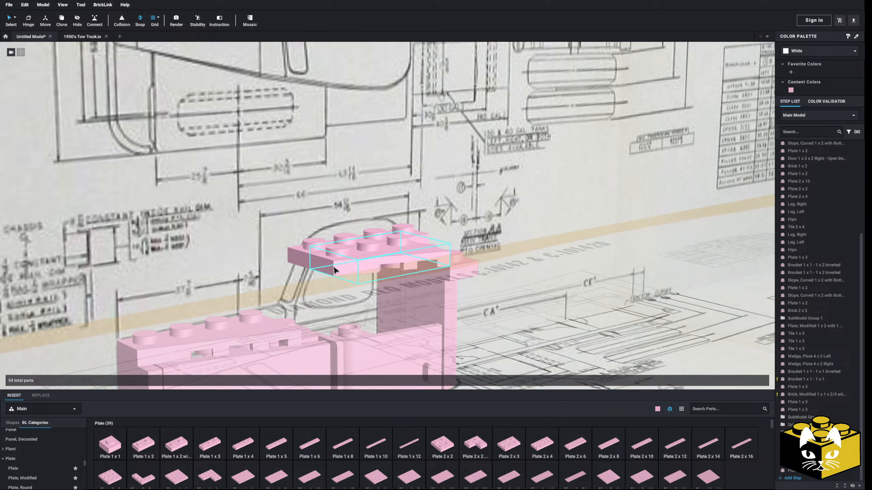
right_drag(335, 268, 358, 249)
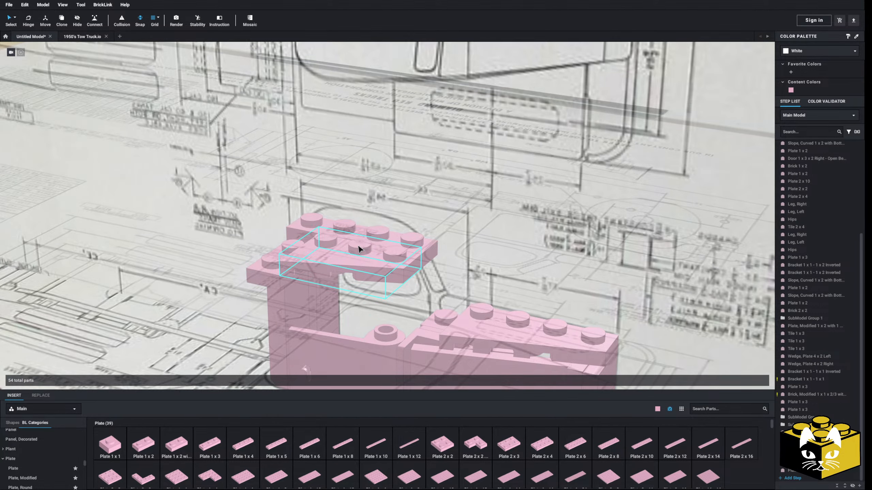
mouse_move(369, 241)
right_down()
mouse_move(358, 253)
mouse_move(370, 245)
right_up()
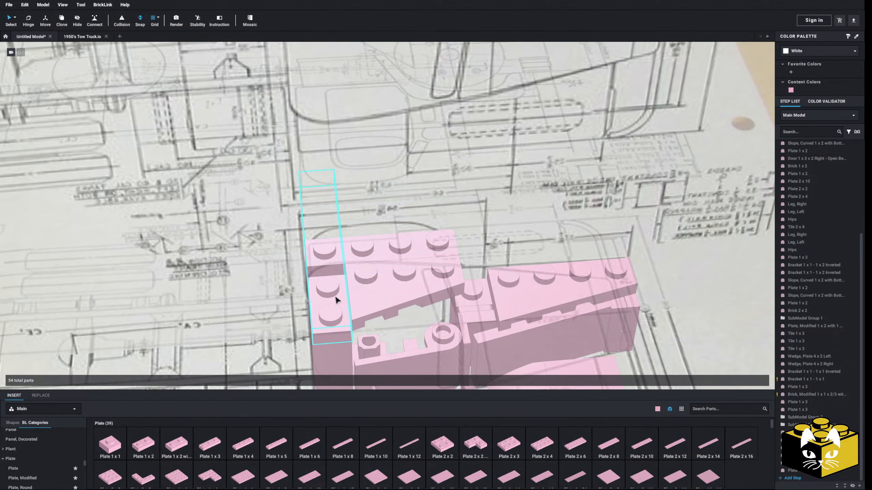
Step: Delete the 1 x 6 plate under the roof's rear and place a round plate there as support
right_click(335, 297)
click(352, 325)
right_drag(354, 322, 275, 367)
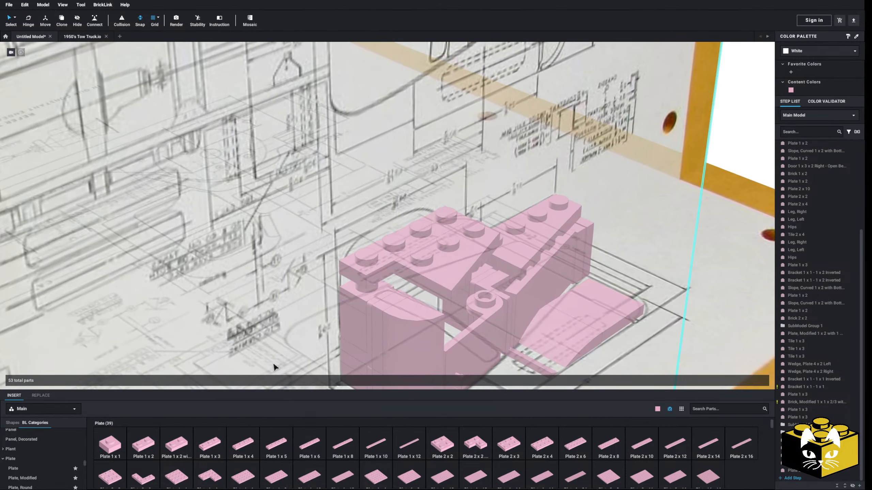
click(35, 487)
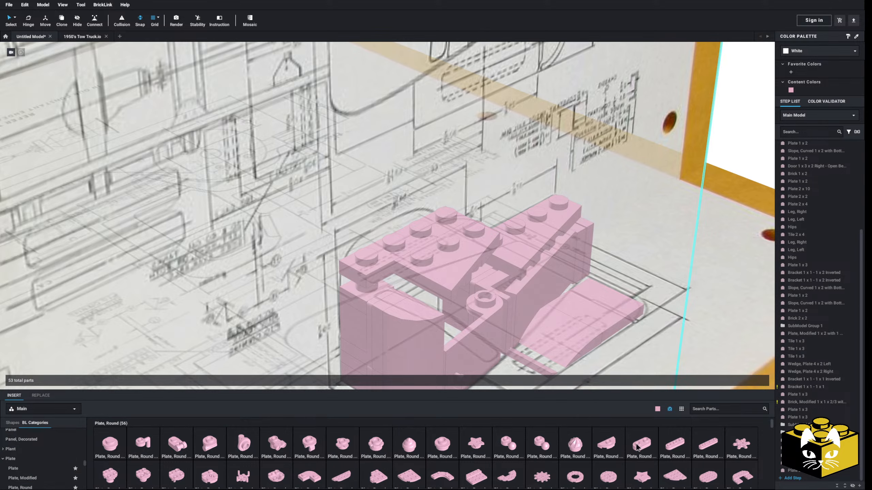
click(352, 276)
scroll(375, 288, up, 5)
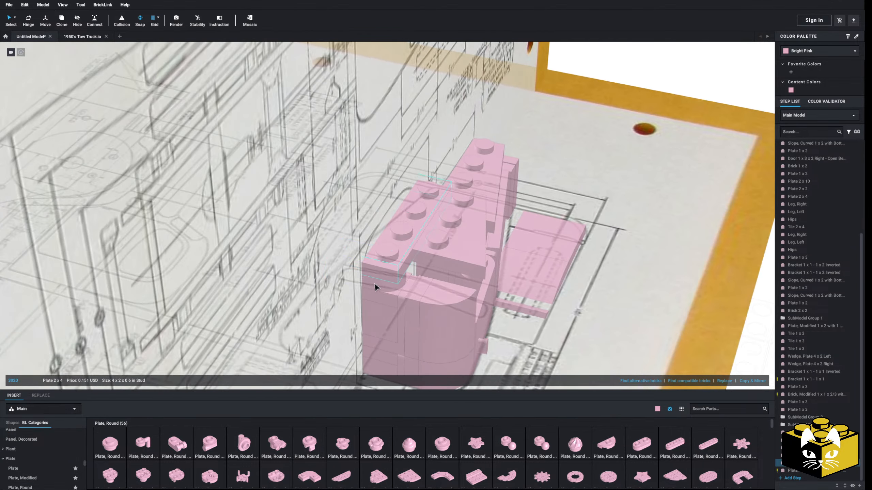
Step: Try a Plate, Round 1 x 2 Half with 1 Stud (Jumper) at the cab's rear corner beside the roof support
click(601, 446)
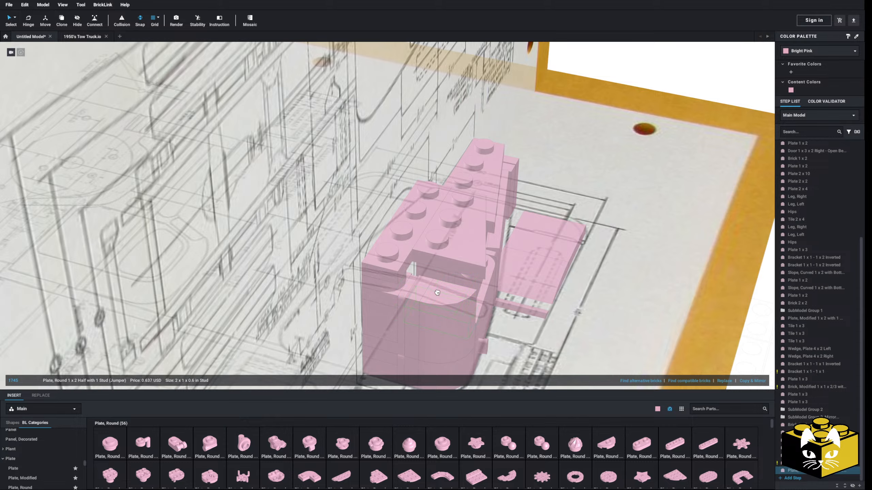
right_drag(461, 295, 436, 287)
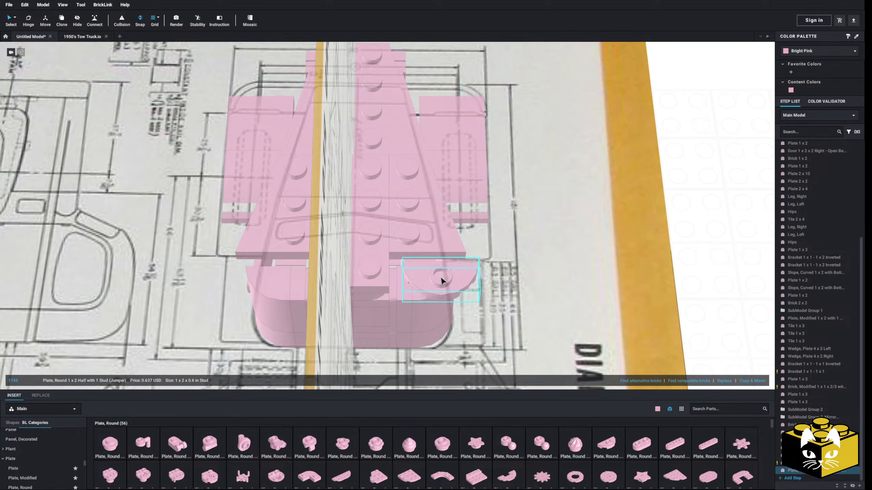
right_drag(442, 281, 440, 303)
key(Escape)
Step: Hide both blueprint reference images and view the cab's rear wall and plate roof up close
scroll(415, 268, down, 7)
right_click(547, 262)
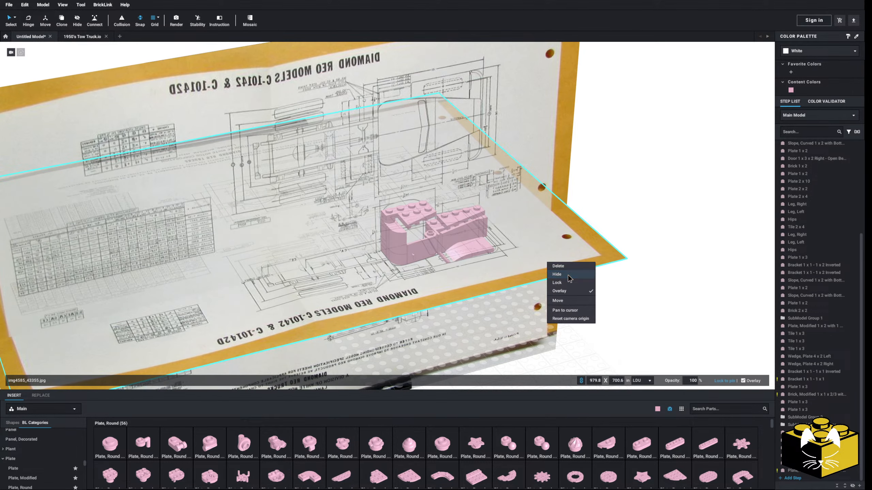
click(568, 275)
right_click(530, 180)
click(556, 192)
scroll(658, 267, up, 8)
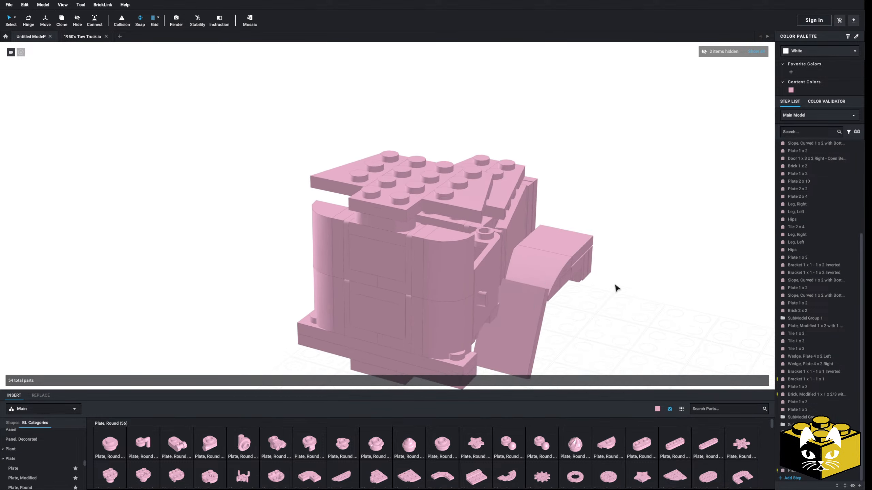
Step: Place a Brick, Modified 1 x 1 x 1 2/3 with side studs in the open centre of the cab's rear wall
drag(387, 238, 402, 265)
drag(236, 223, 266, 298)
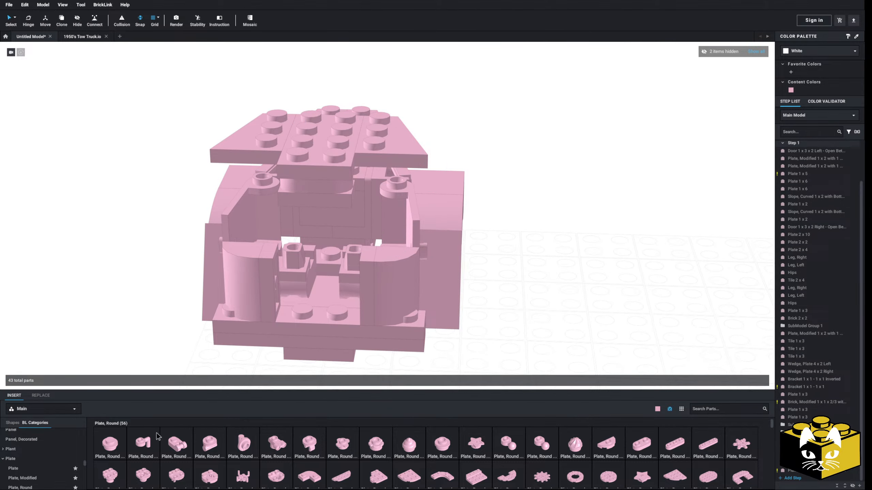
scroll(85, 469, down, 5)
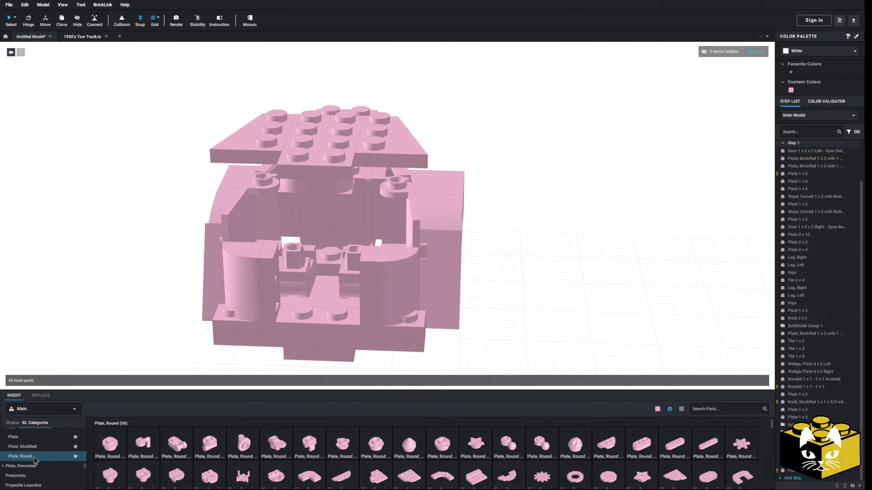
scroll(79, 440, down, 3)
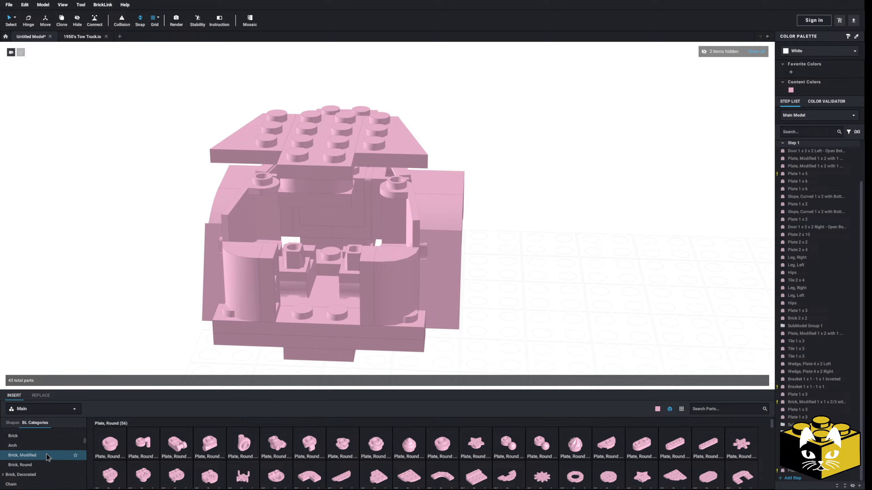
click(22, 458)
drag(515, 452, 326, 250)
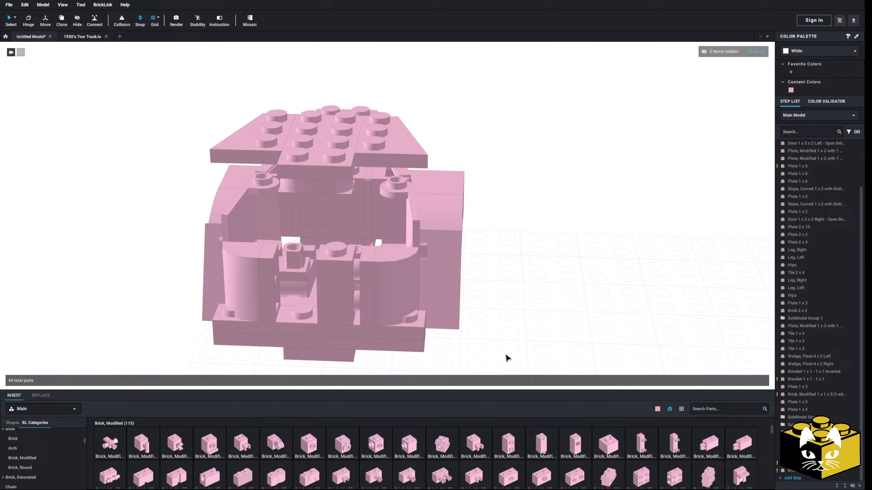
Step: Move one curved corner slope and its Plate 1 x 2 out of the rear wall onto the empty grid
click(376, 288)
ctrl+click(372, 288)
drag(372, 288, 560, 340)
click(561, 338)
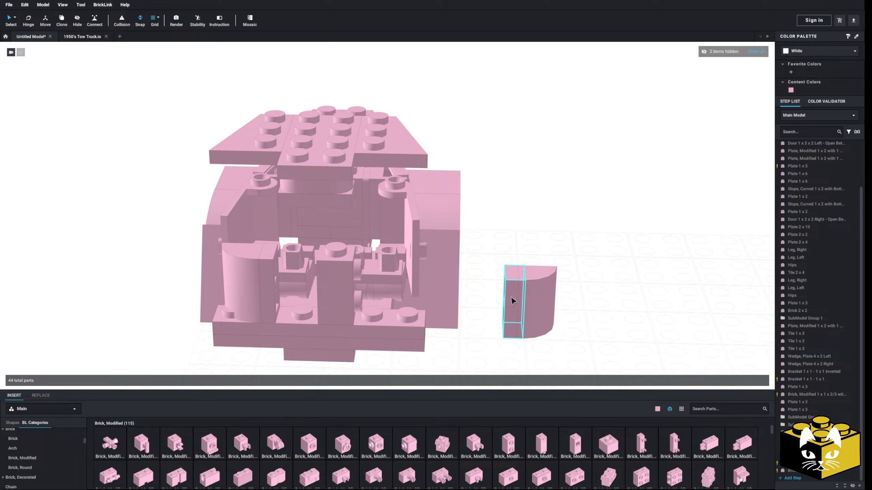
Step: Duplicate the corner's Plate 1 x 2 onto the modified brick and refit the curved corner against it
right_click(511, 298)
click(523, 310)
click(520, 291)
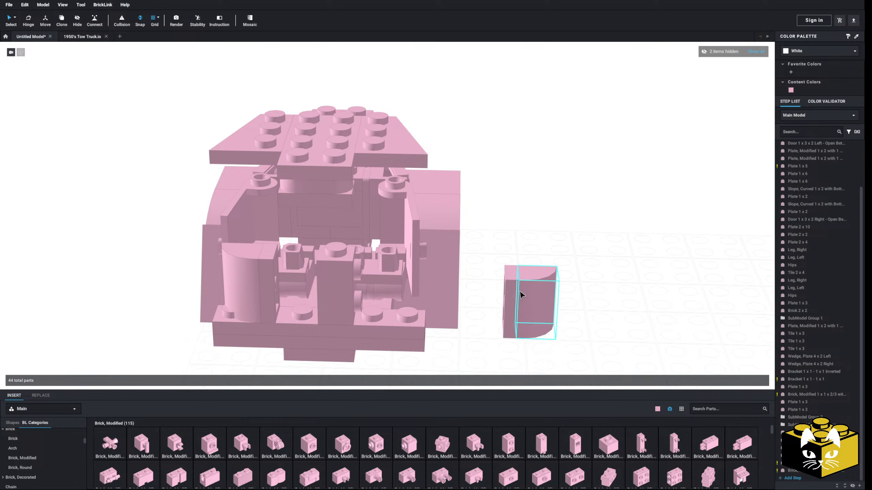
right_click(513, 291)
click(520, 311)
right_click(574, 291)
click(585, 312)
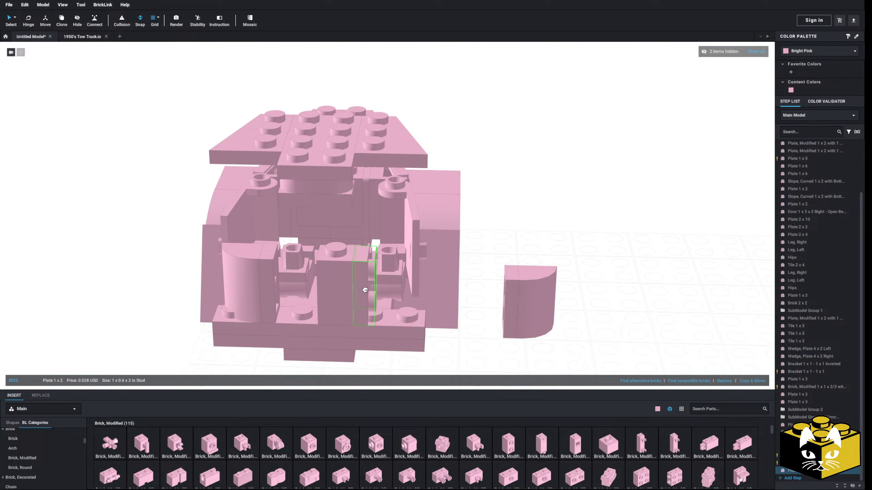
click(364, 291)
click(597, 322)
drag(602, 257, 379, 308)
click(570, 338)
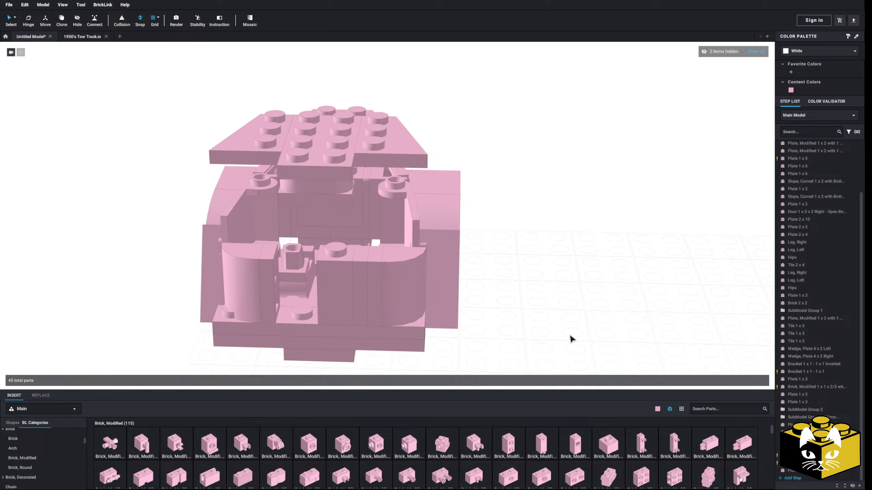
Step: Mirror the modified brick, both 1 x 2 plates and the curved slope to the other half of the rear wall
right_drag(472, 315, 444, 259)
click(443, 259)
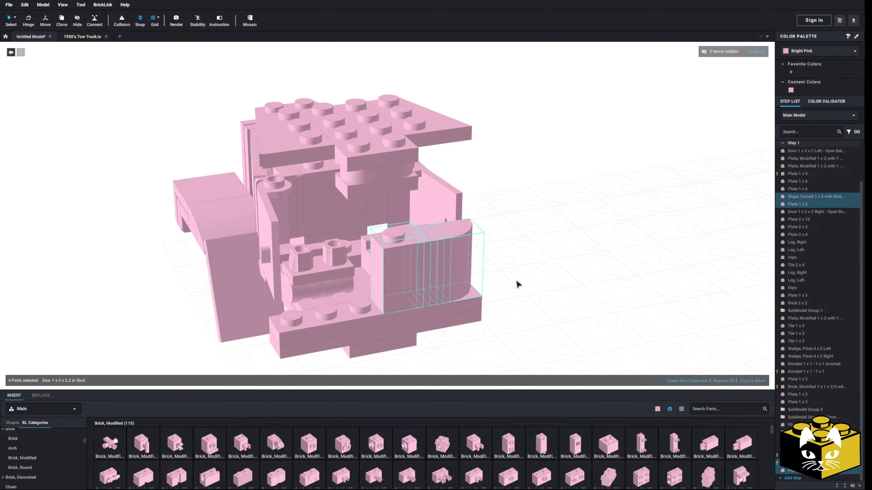
click(754, 382)
drag(526, 255, 328, 284)
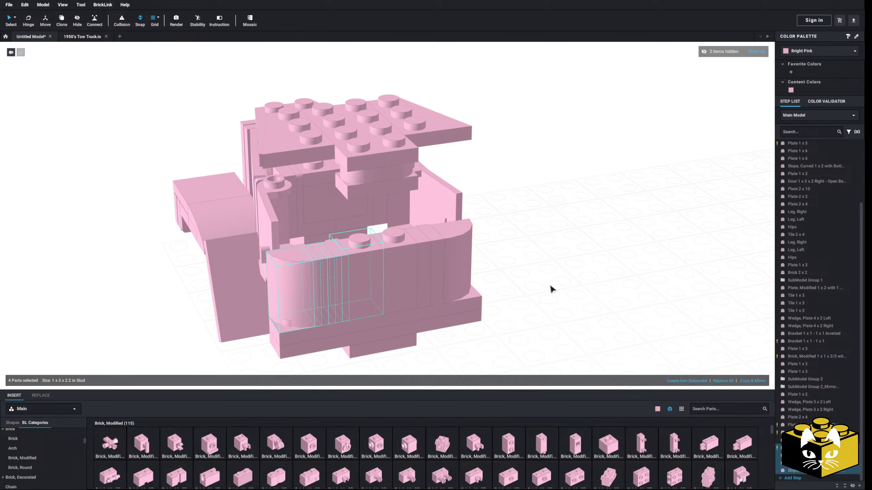
click(550, 286)
Step: Delete the Plate 1 x 2 pieces between the modified bricks and the curved corner slopes on both sides
right_drag(550, 286, 579, 297)
click(343, 269)
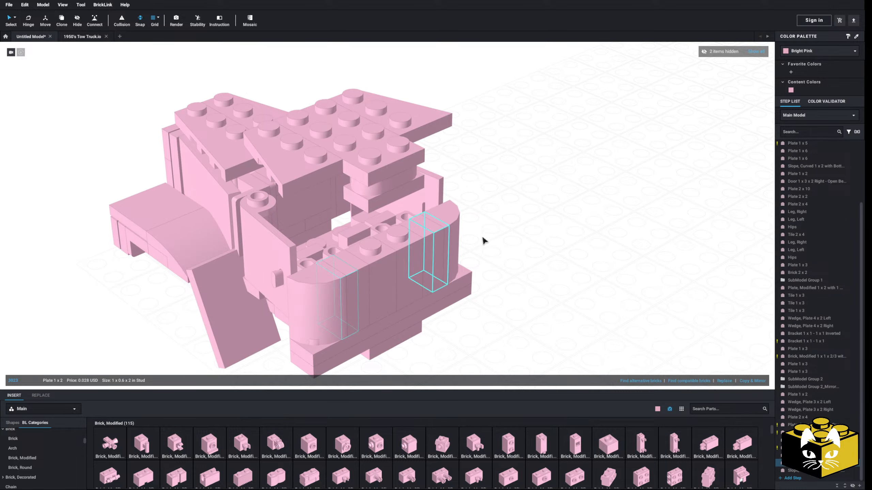
ctrl+click(437, 236)
key(Delete)
scroll(48, 470, up, 5)
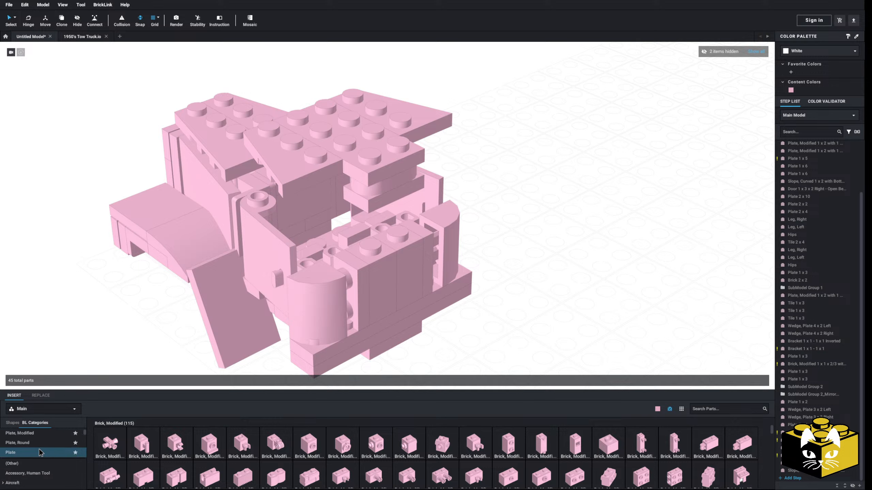
click(41, 452)
click(354, 277)
key(Delete)
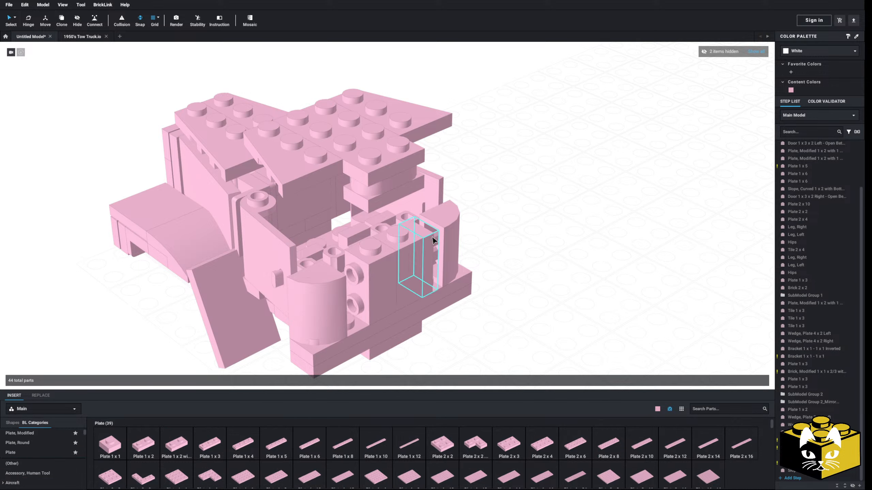
click(428, 256)
key(Delete)
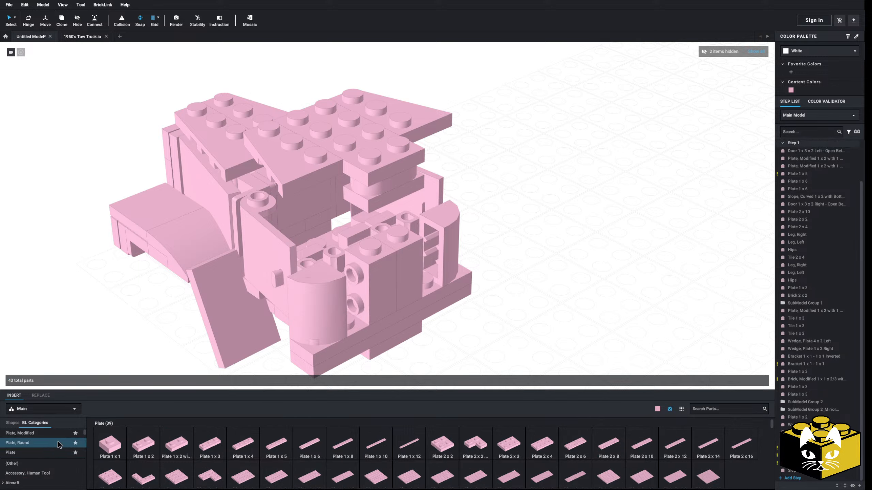
Step: Try a Plate 1 x 5 standing upright in the gap beside one curved rear corner
drag(276, 445, 435, 193)
mouse_move(558, 221)
right_down()
mouse_move(541, 220)
mouse_move(558, 216)
right_up()
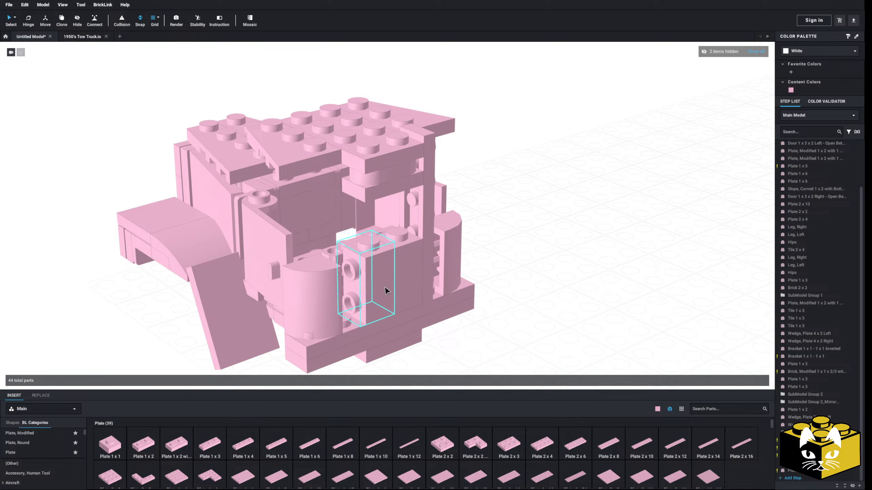
click(421, 220)
key(Delete)
Step: Stand a Plate 1 x 4 upright beside the curved rear corner and attach a Plate, Round 1 x 2 with Open Studs near its top
drag(232, 448, 444, 229)
click(567, 232)
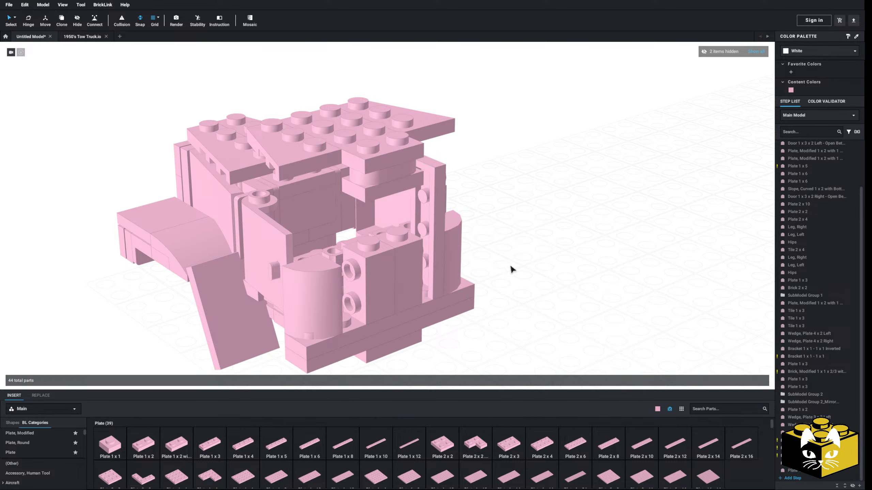
click(54, 444)
drag(665, 447, 420, 179)
right_drag(421, 179, 412, 359)
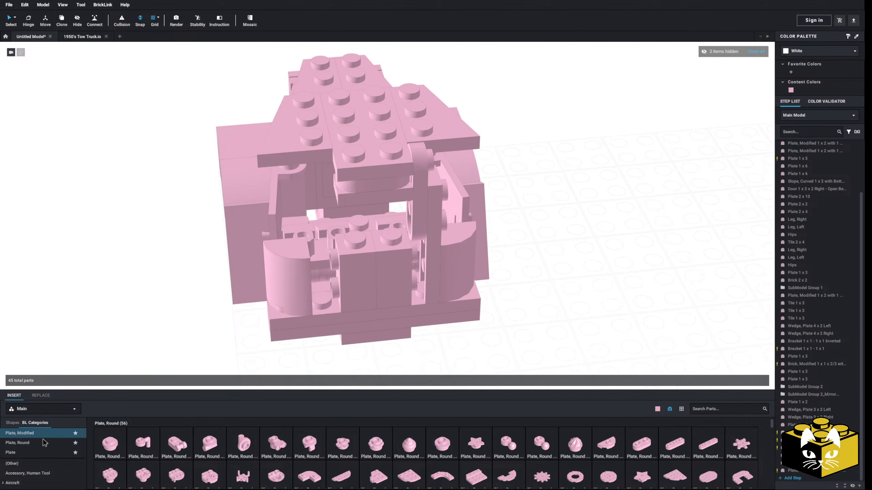
Step: Fill the gap between the modified brick and the upright Plate 1 x 4 with a Plate 1 x 2
click(15, 454)
drag(143, 445, 430, 265)
right_drag(535, 273, 616, 255)
Step: Mirror the Plate 1 x 2, upright Plate 1 x 4 and round 1 x 2 plate to the opposite rear corner
click(426, 262)
ctrl+click(435, 235)
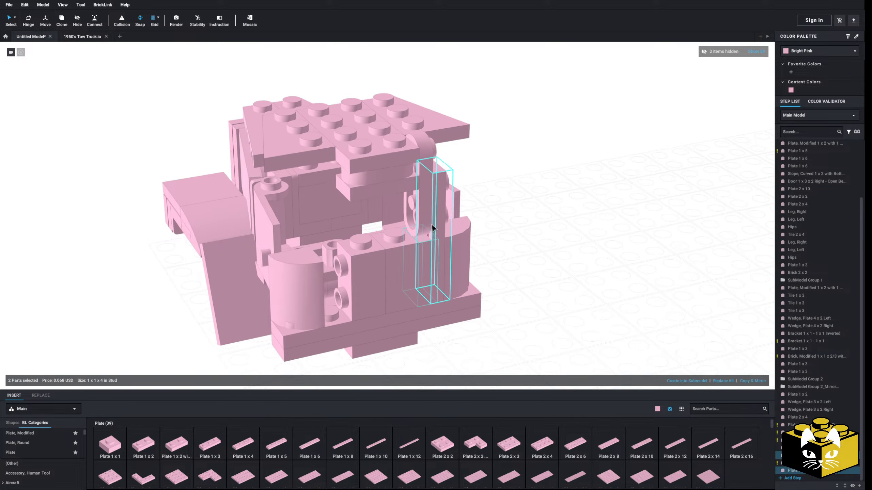
ctrl+click(425, 210)
click(752, 381)
drag(462, 204, 328, 226)
click(499, 229)
Step: Copy both curved corner slopes and stack the copies directly on top of the originals
right_click(303, 273)
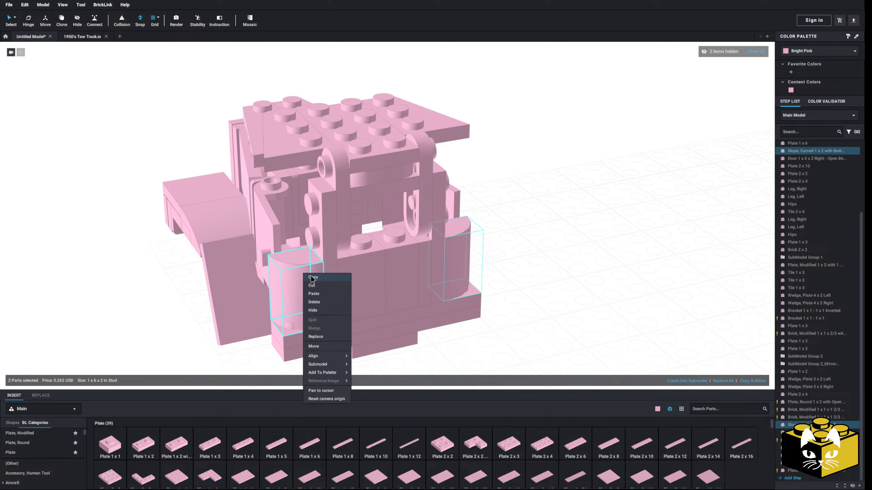
right_drag(311, 276, 546, 269)
right_click(546, 268)
click(552, 290)
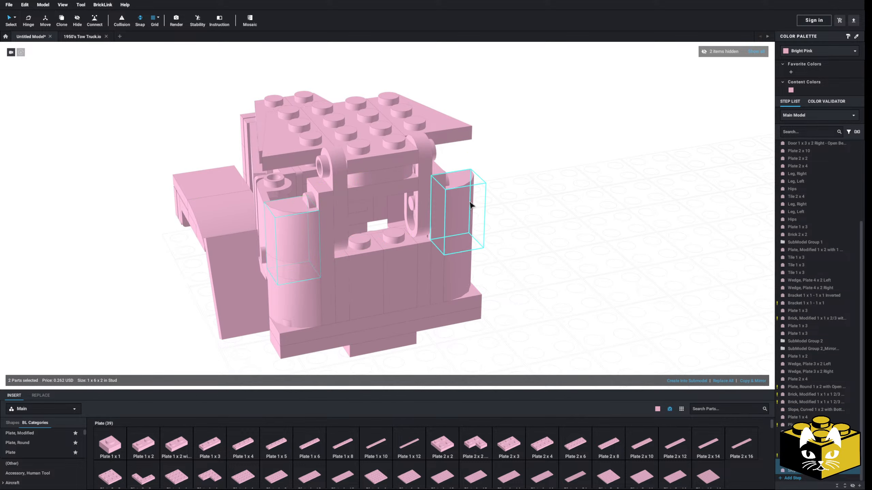
click(461, 201)
right_drag(460, 200, 535, 239)
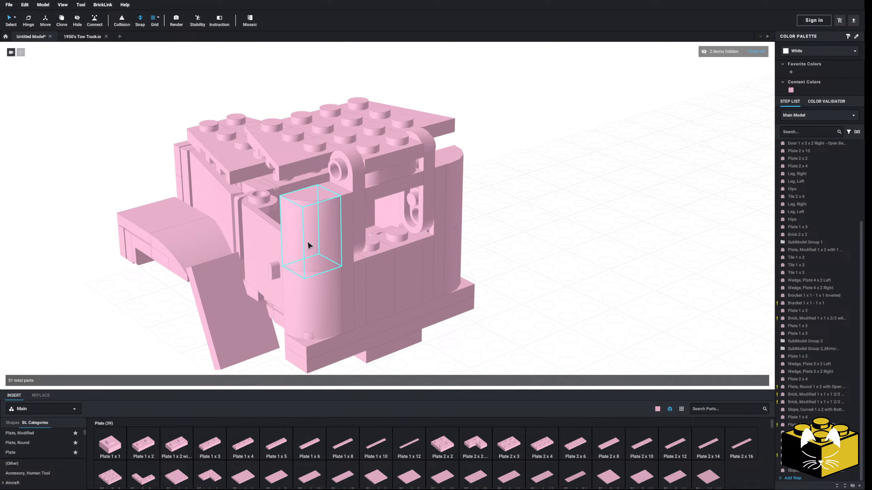
Step: Try a Slope, Curved 1 x 1 x 1 1/3 Corner Round on one rear corner column and check its available colours
scroll(28, 447, down, 15)
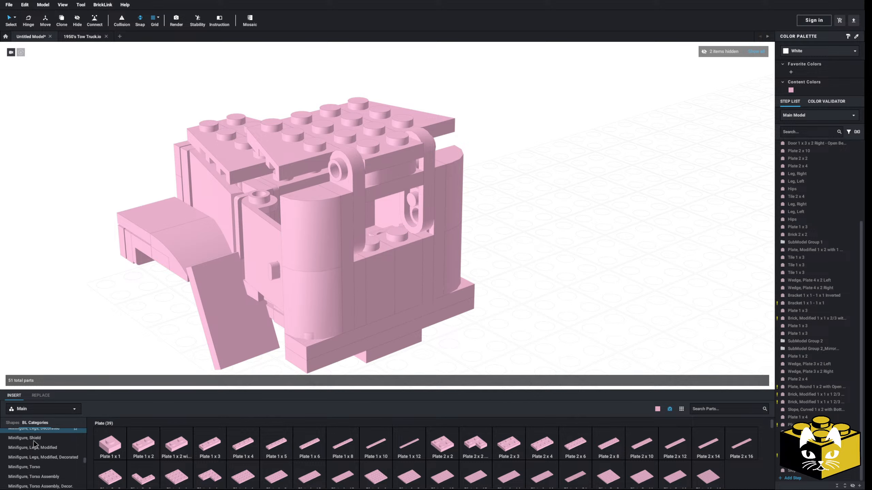
scroll(48, 450, down, 4)
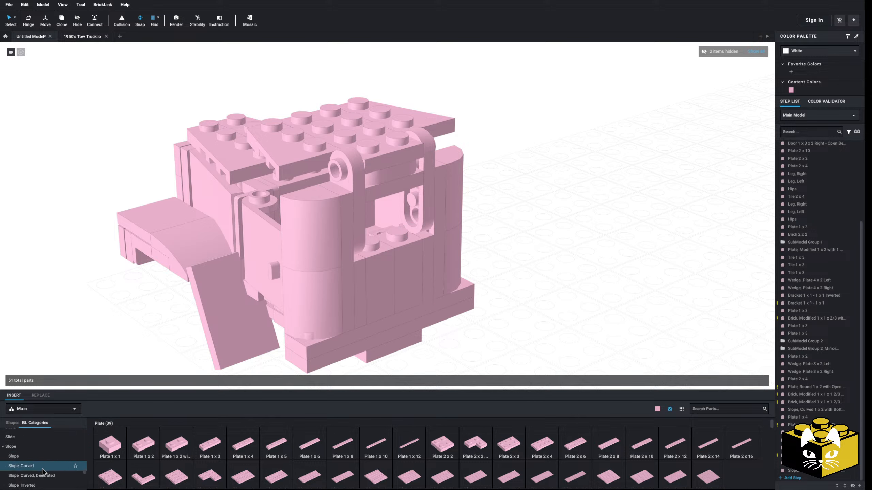
click(21, 466)
drag(153, 449, 346, 175)
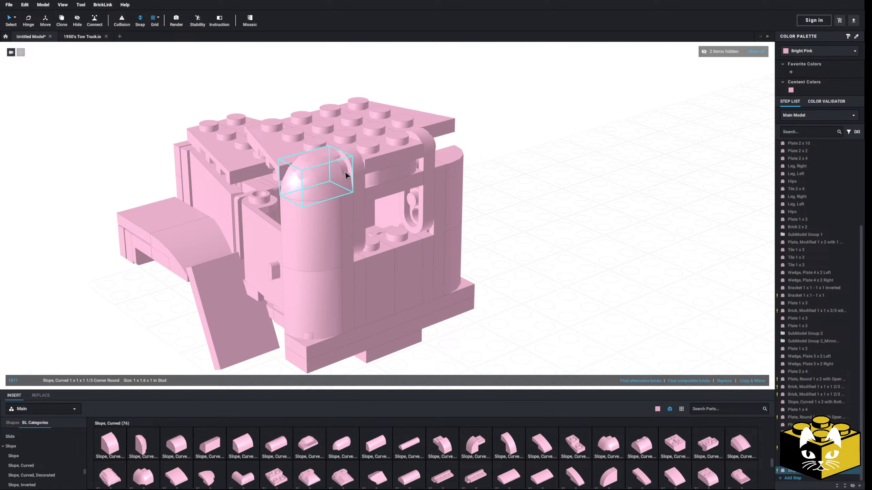
click(830, 52)
scroll(825, 71, up, 3)
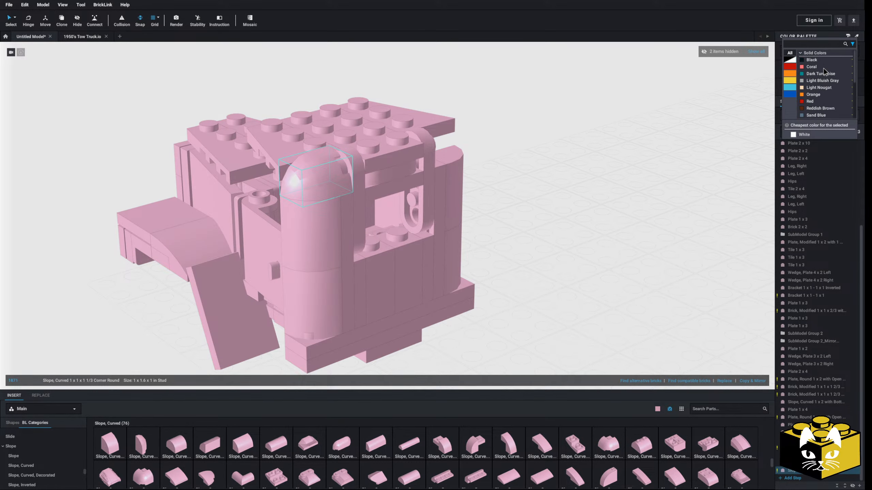
click(630, 209)
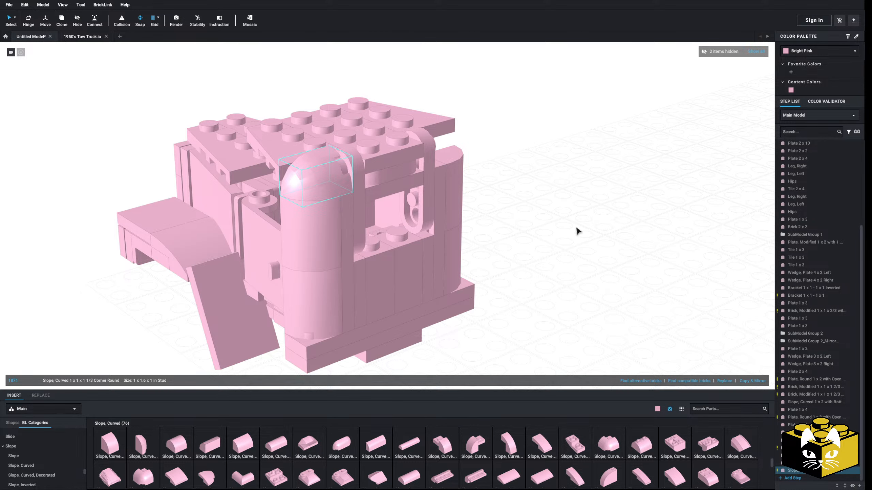
Step: Inspect the rounded corner cap against the roof from the side and above, and delete it
click(557, 234)
middle_drag(557, 234, 551, 261)
right_drag(551, 261, 585, 249)
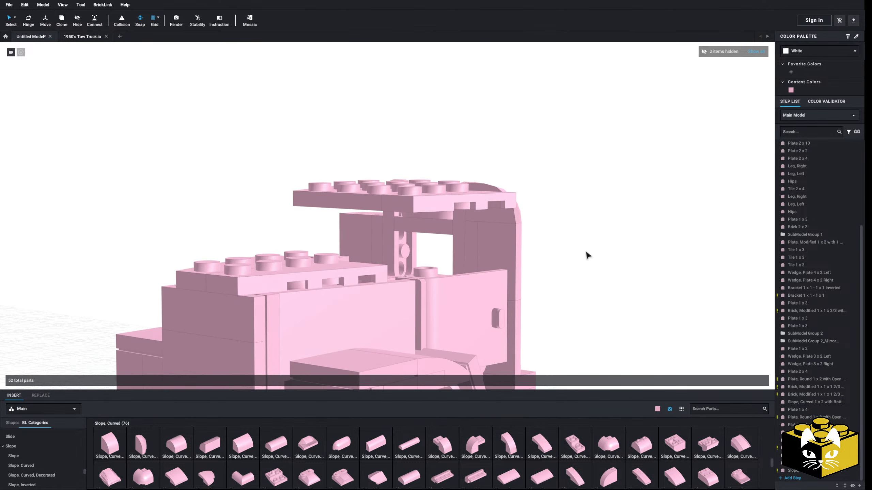
scroll(586, 249, down, 4)
middle_drag(585, 249, 543, 219)
right_drag(542, 219, 515, 226)
middle_drag(514, 226, 540, 233)
scroll(540, 233, up, 4)
click(420, 207)
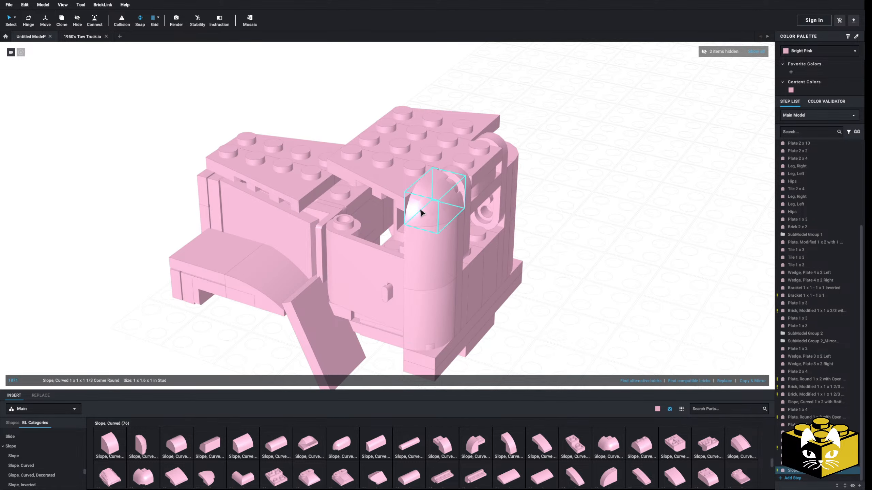
key(Delete)
middle_drag(434, 233, 409, 242)
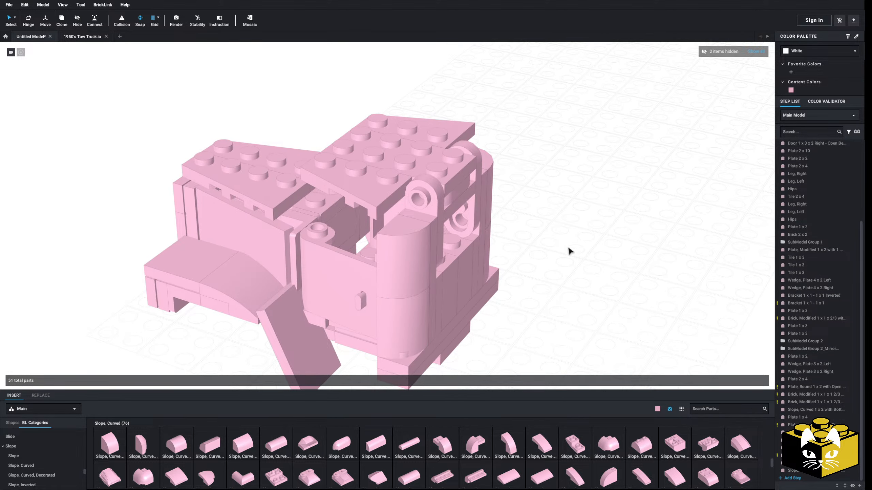
Step: Try out a Slope, Curved 1 x 4 with Rounded Ends beside the cab, checking its available colours
drag(352, 442, 590, 212)
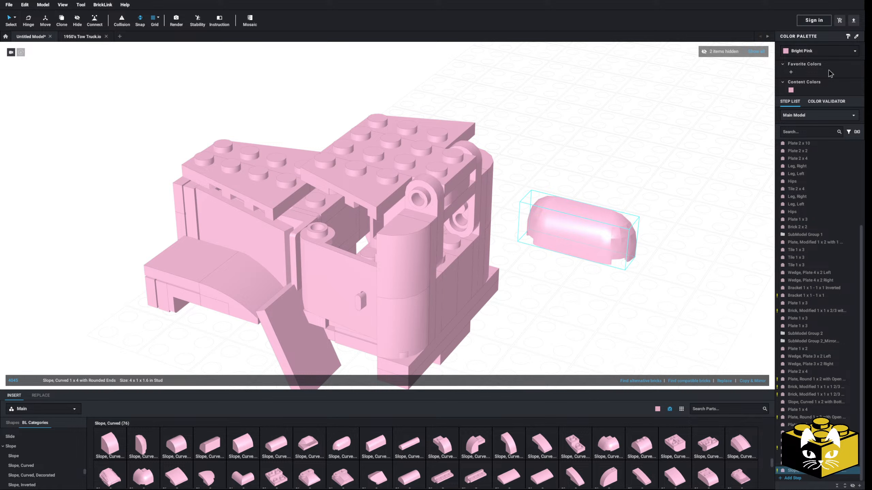
click(797, 55)
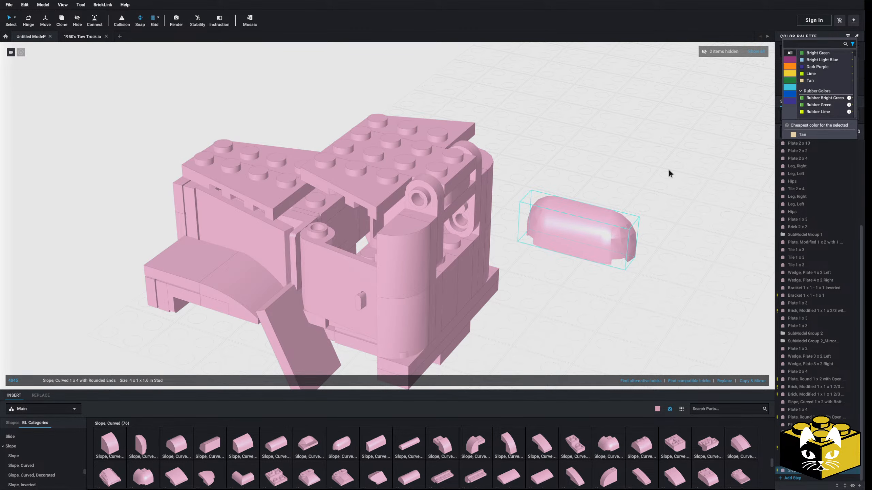
drag(580, 228, 446, 273)
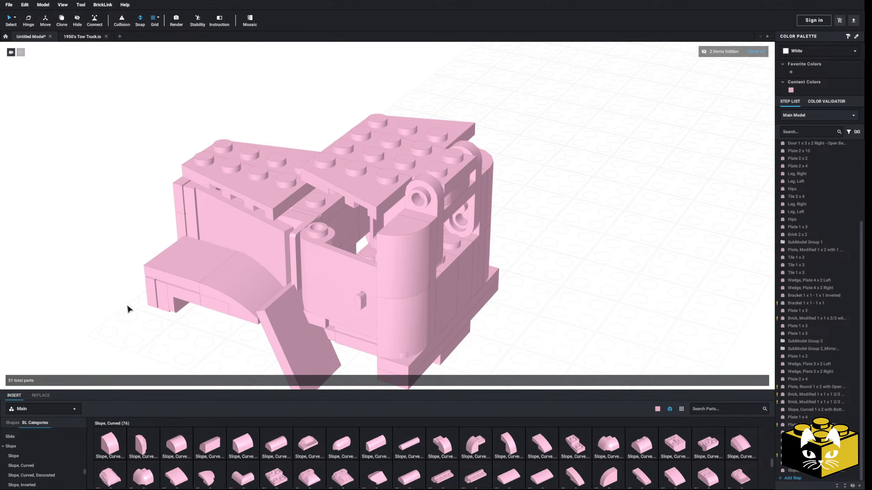
Step: Try a Slope, Curved 1 x 1 as the cap of the curved rear corner column
right_drag(133, 299, 127, 311)
drag(116, 449, 372, 211)
key(Left)
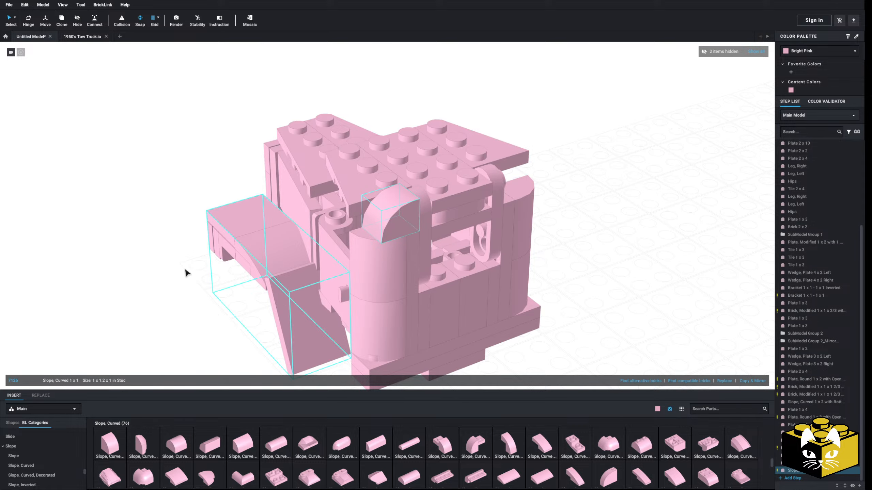
click(182, 271)
right_drag(177, 274, 120, 281)
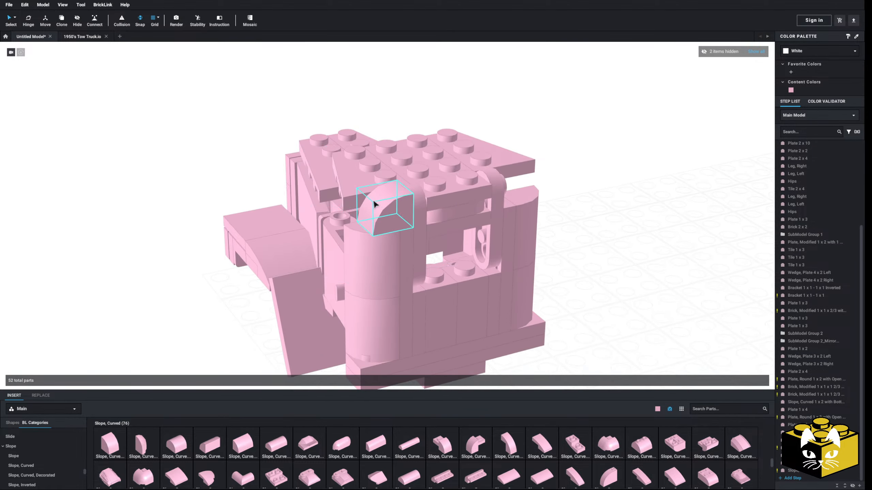
click(375, 204)
key(Delete)
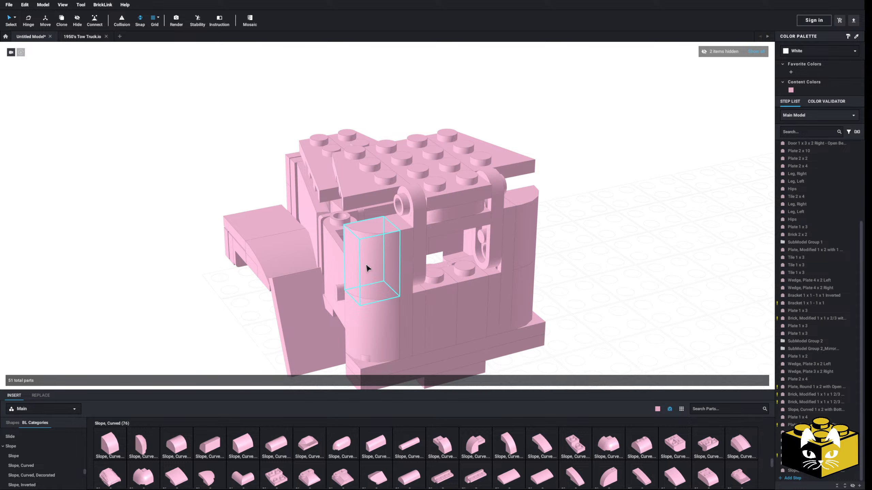
Step: Insert a Slope, Curved 1 x 1 beside the model, check its available colours and delete it
drag(111, 440, 134, 280)
click(822, 55)
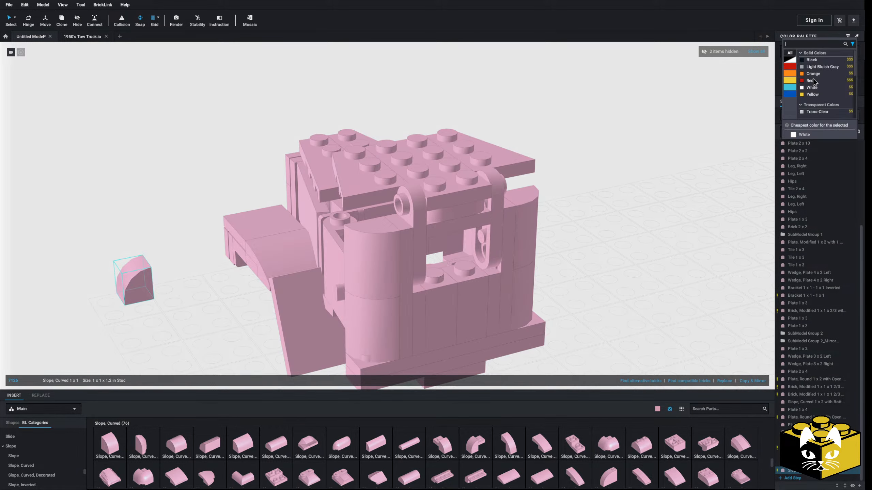
scroll(812, 80, down, 3)
click(657, 185)
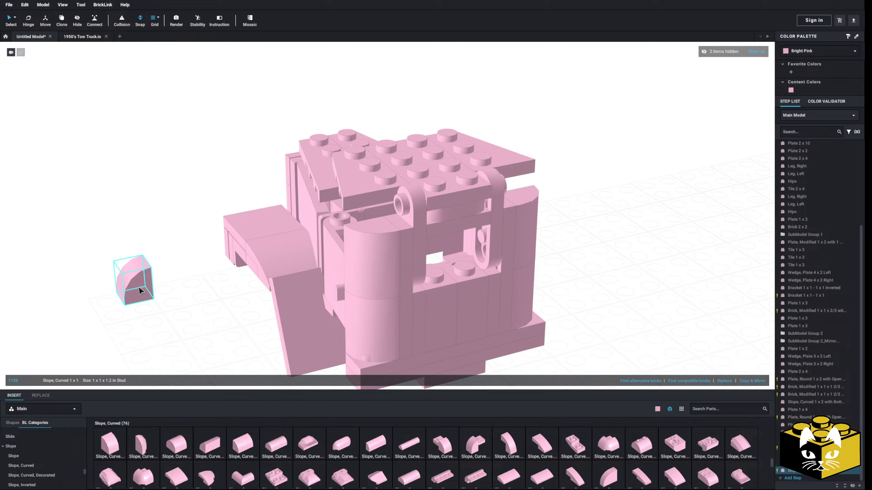
key(Delete)
Step: Delete the cab's roof, including the two Wedge, Plate 3 x 2 pieces and the Plate 2 x 4
mouse_move(154, 306)
right_down()
mouse_move(146, 299)
mouse_move(168, 296)
mouse_move(168, 307)
right_up()
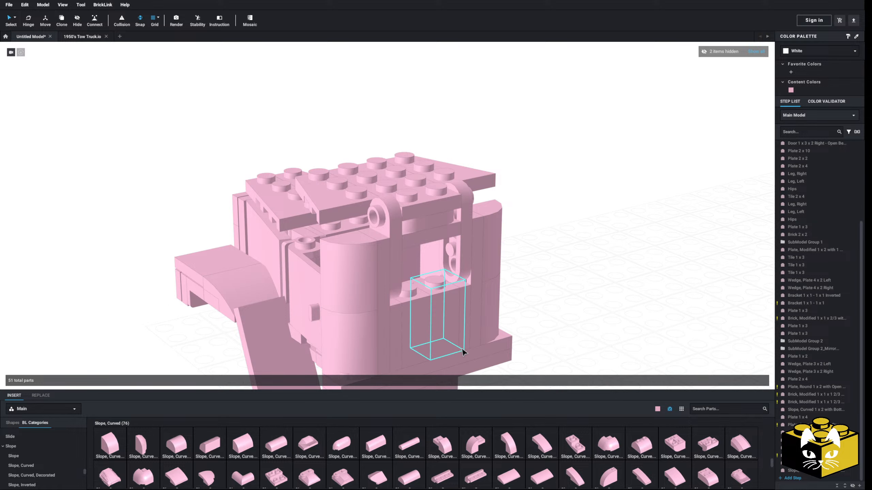
right_drag(463, 352, 557, 335)
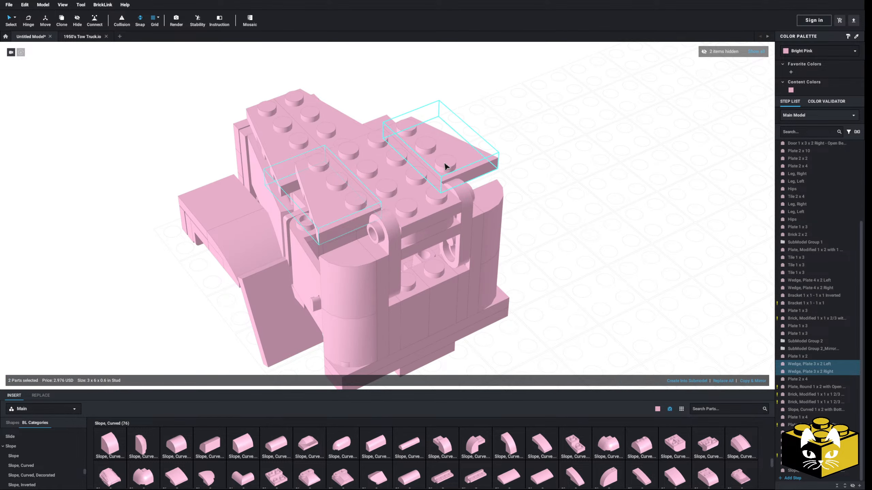
key(Delete)
Step: Pick a Slope, Curved 2 x 1 x 1 1/3 with Recessed Stud and rotate it for the cab's rear roof edge
right_drag(570, 230, 497, 291)
click(442, 443)
key(Right)
key(Down)
key(Right)
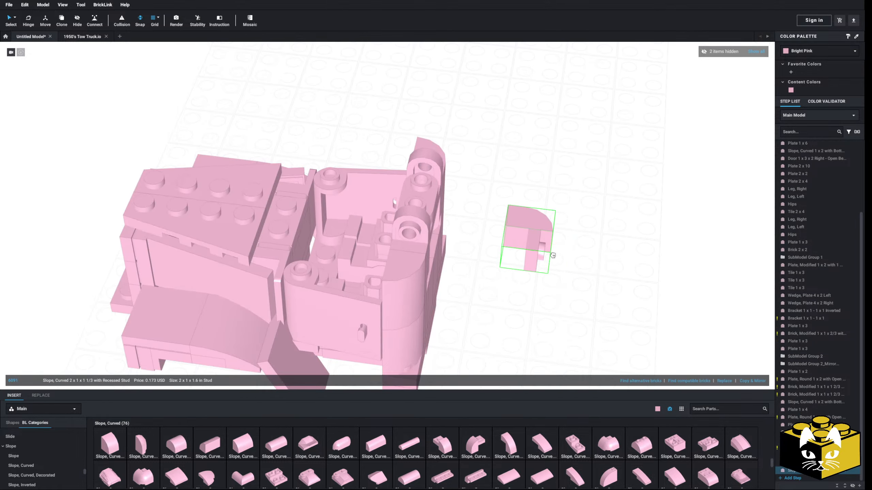
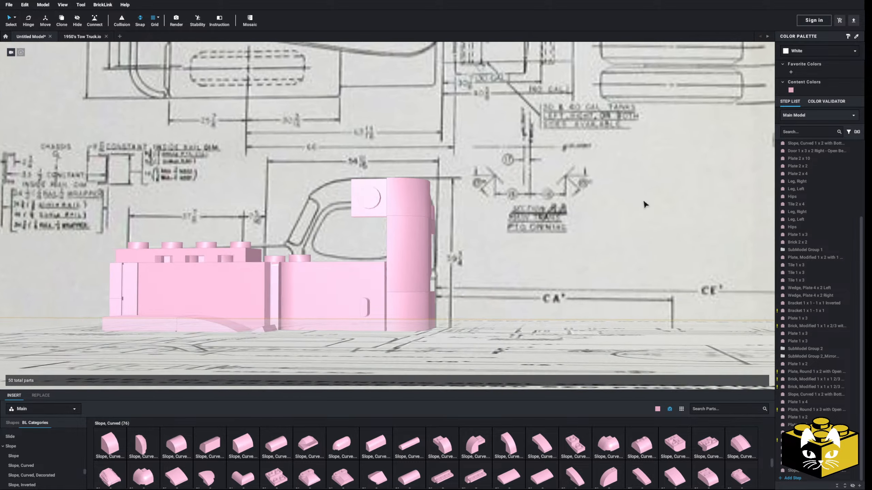
Step: Delete the rounded slope pieces from both rear corners of the cab, along with the parts of the right corner post
right_drag(644, 201, 627, 214)
right_drag(595, 262, 582, 238)
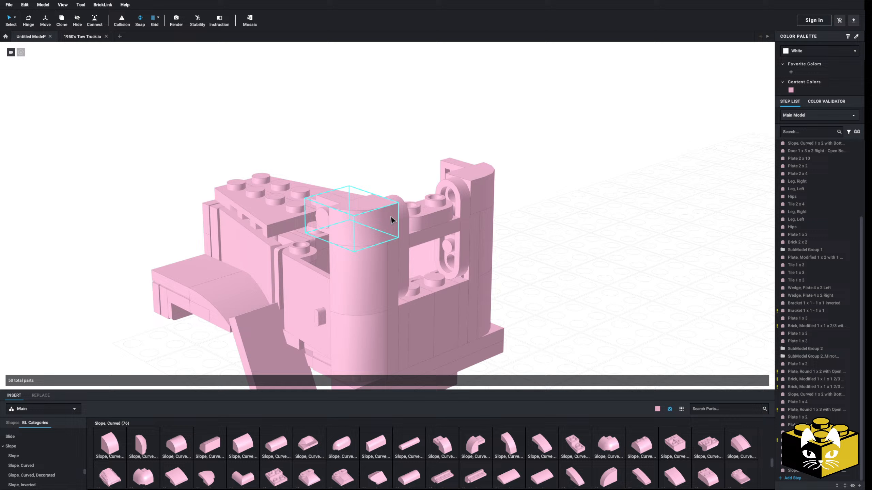
click(382, 267)
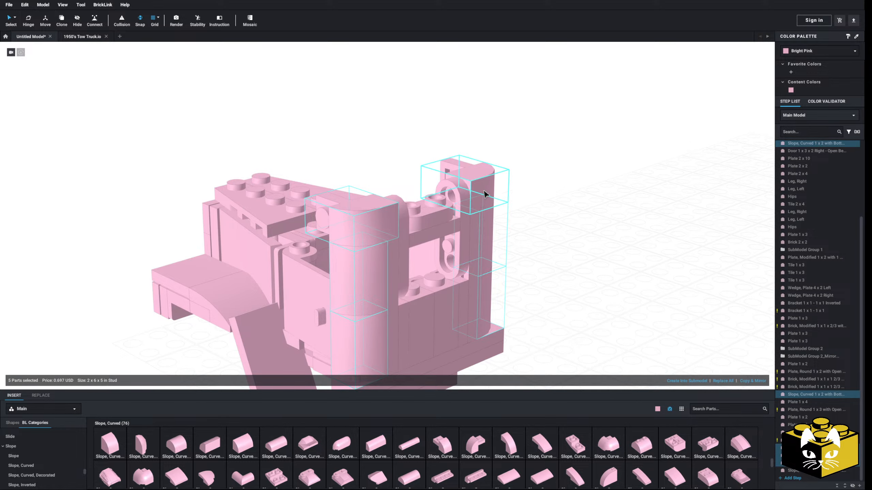
key(h)
click(473, 233)
key(Delete)
click(468, 233)
key(Delete)
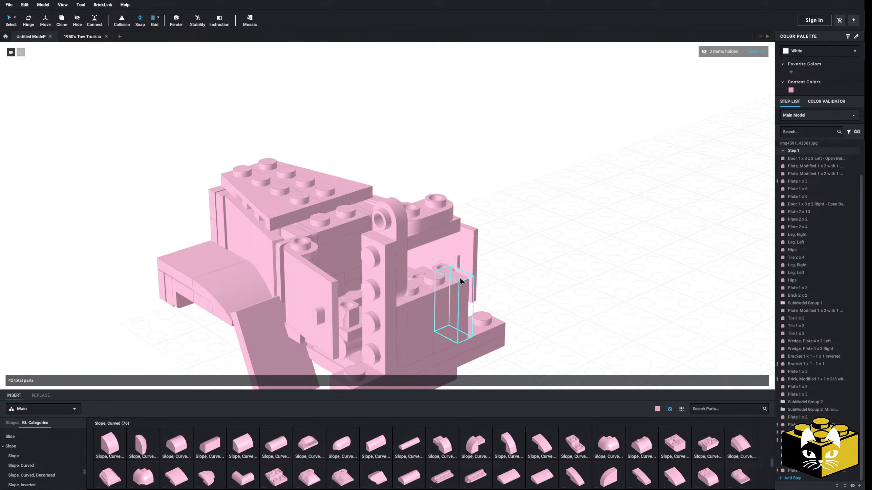
Step: Delete the remaining pieces of the rear corner posts, keeping the low wall bricks between them
click(459, 293)
key(Delete)
click(384, 303)
key(Delete)
click(388, 284)
key(Delete)
Step: Place a Plate 1 x 5 upright at each rear corner of the cab, studs facing outward
scroll(48, 475, up, 5)
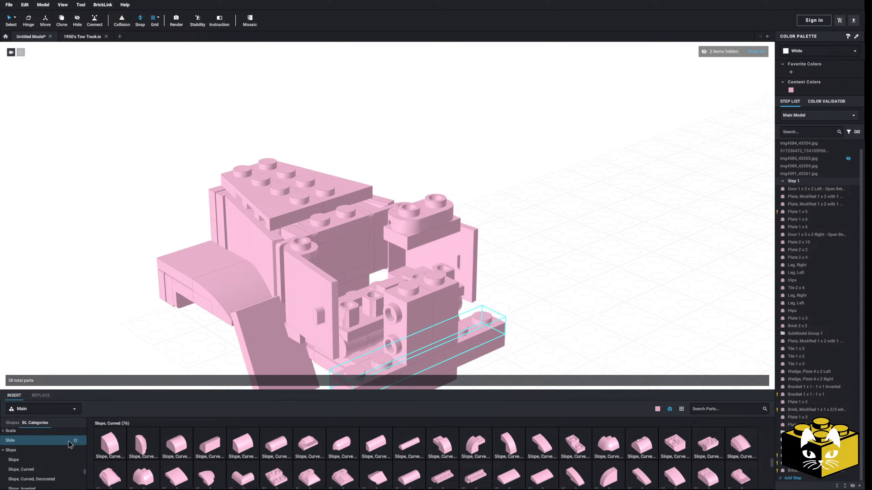
click(35, 481)
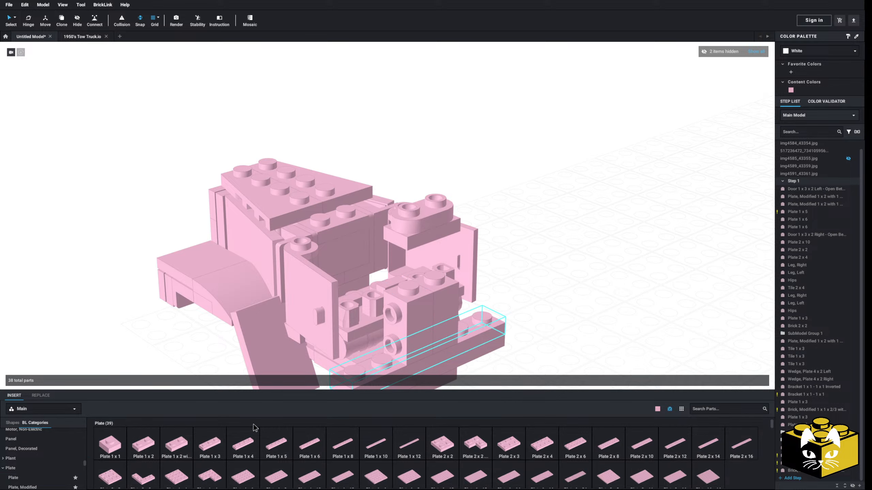
click(282, 452)
key(Down)
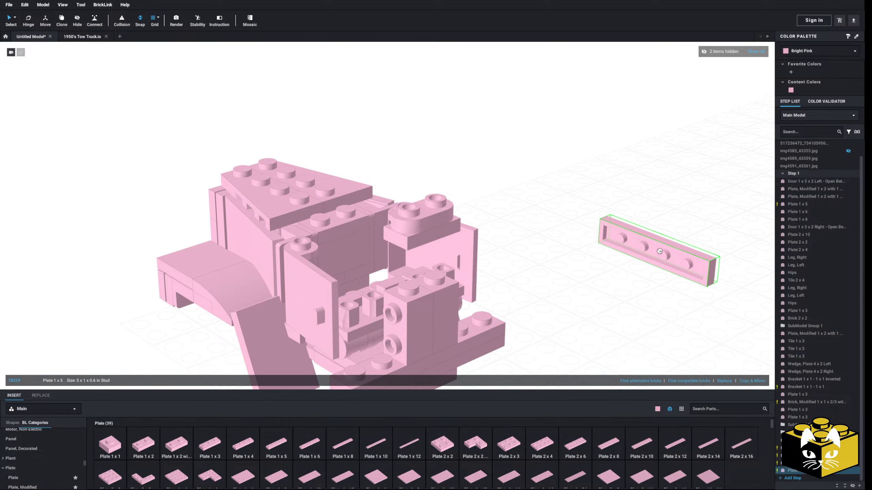
scroll(652, 254, down, 3)
key(Left)
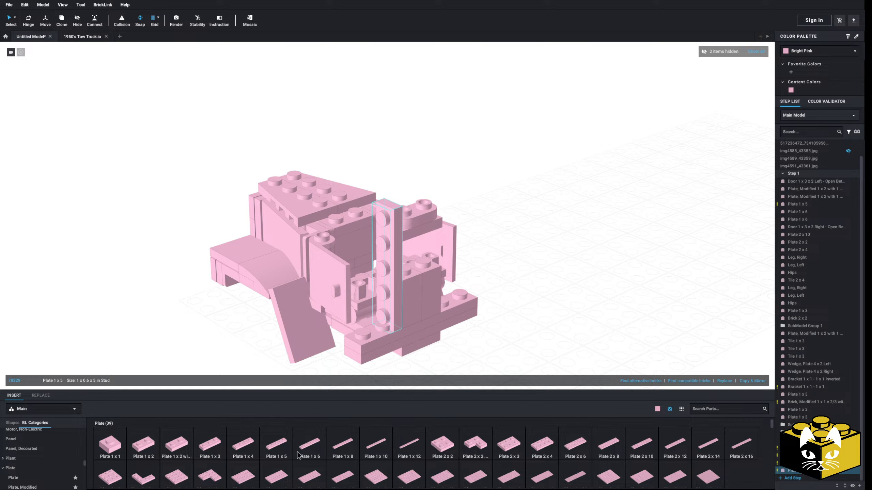
click(440, 245)
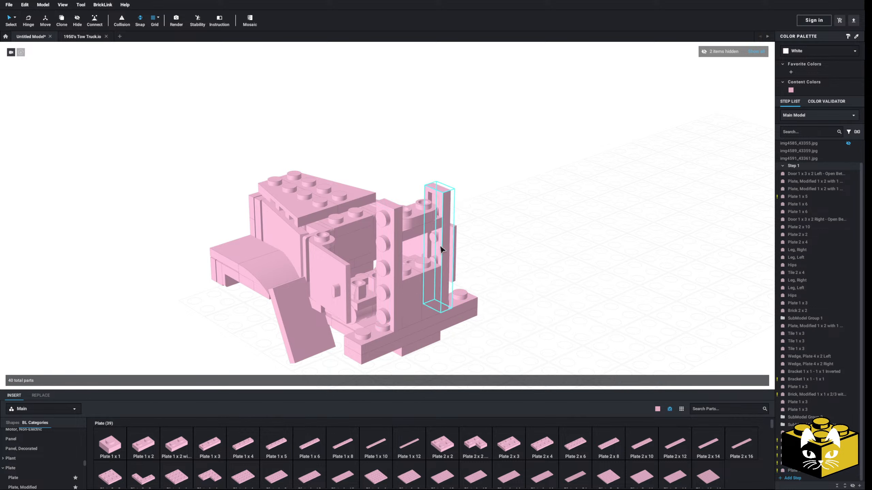
Step: Add a second upright Plate 1 x 5 to the outer face of each rear corner post
click(302, 443)
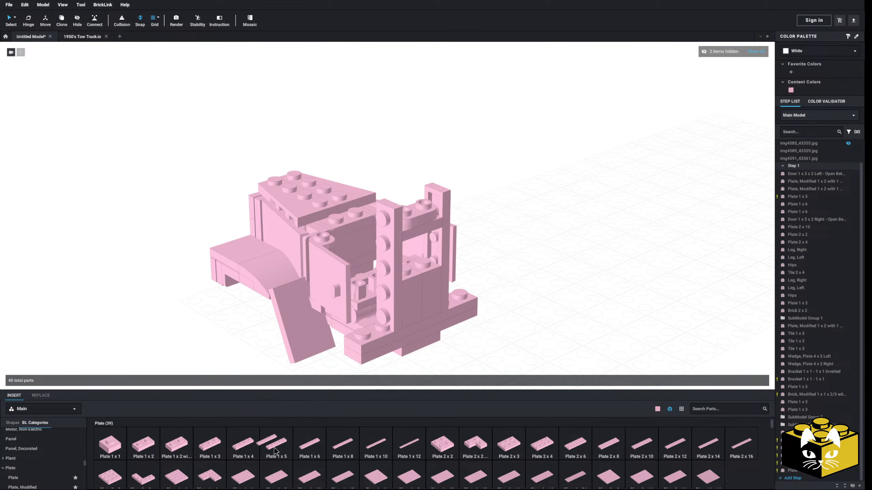
key(Left)
key(Down)
key(Left)
key(Down)
key(Down)
key(Left)
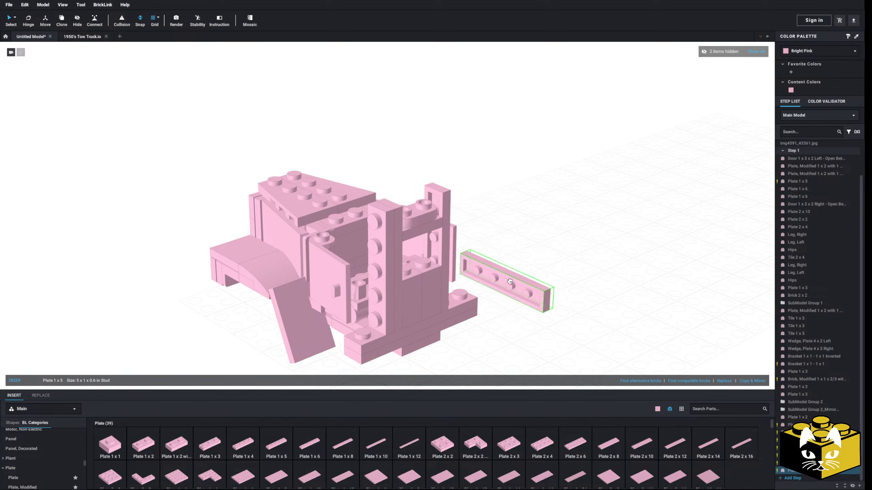
scroll(83, 456, down, 3)
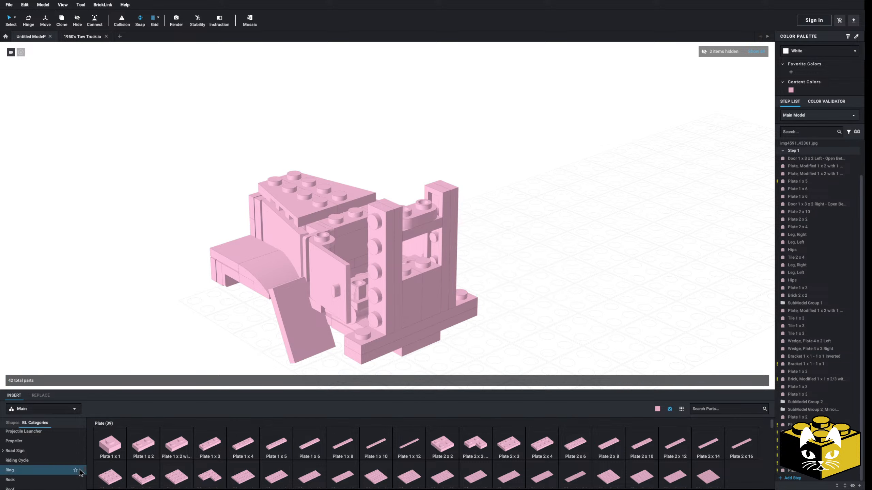
Step: Add a third upright Plate 1 x 5 to each rear corner post to thicken both columns
scroll(56, 444, down, 2)
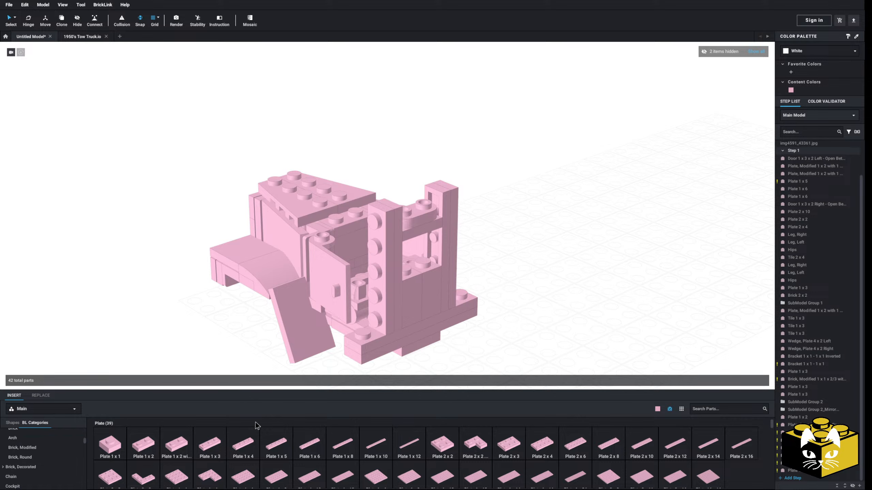
drag(278, 447, 368, 275)
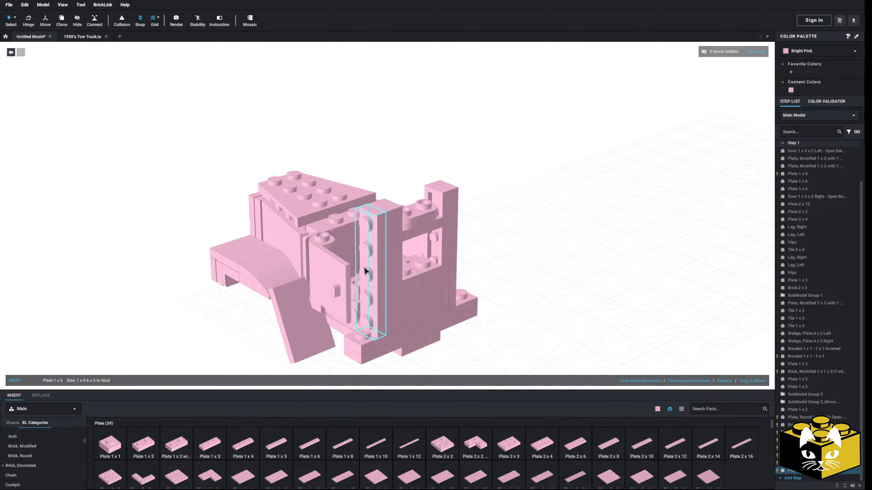
drag(269, 452, 463, 243)
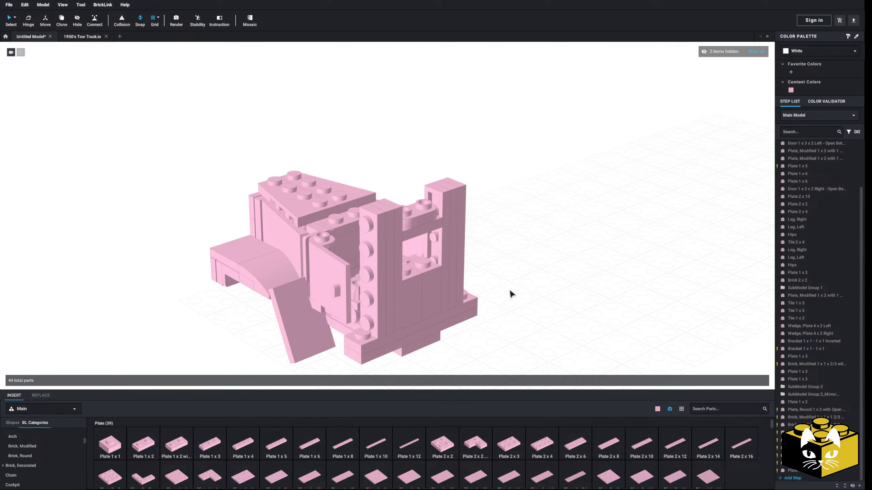
right_drag(511, 294, 492, 316)
scroll(492, 316, up, 1)
middle_drag(495, 315, 490, 300)
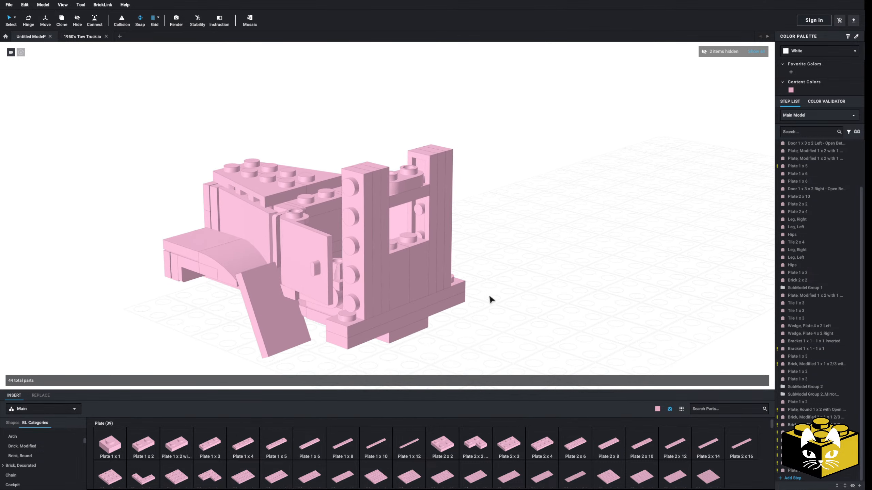
Step: Stack two Slope, Curved 1 x 1 x 2/3 Double parts sideways against the lower studs of the left corner post
right_drag(327, 343, 290, 365)
scroll(73, 467, down, 3)
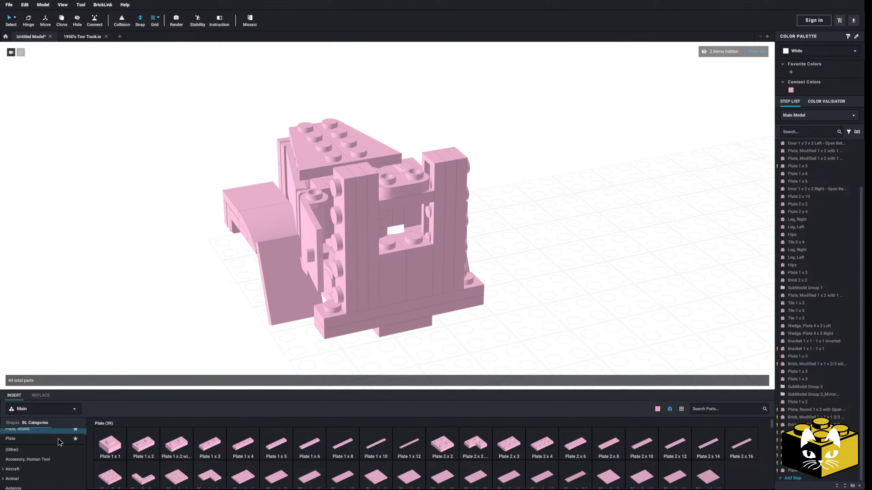
scroll(64, 437, up, 2)
click(40, 452)
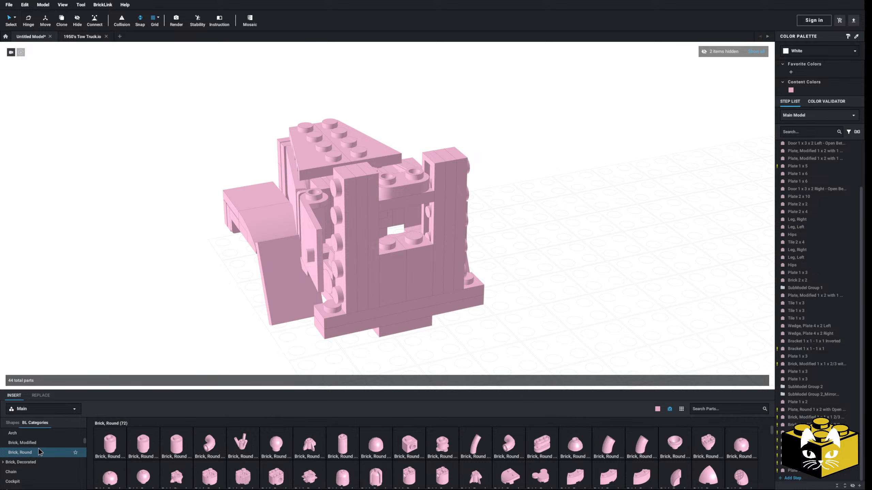
scroll(46, 452, up, 3)
scroll(47, 447, down, 8)
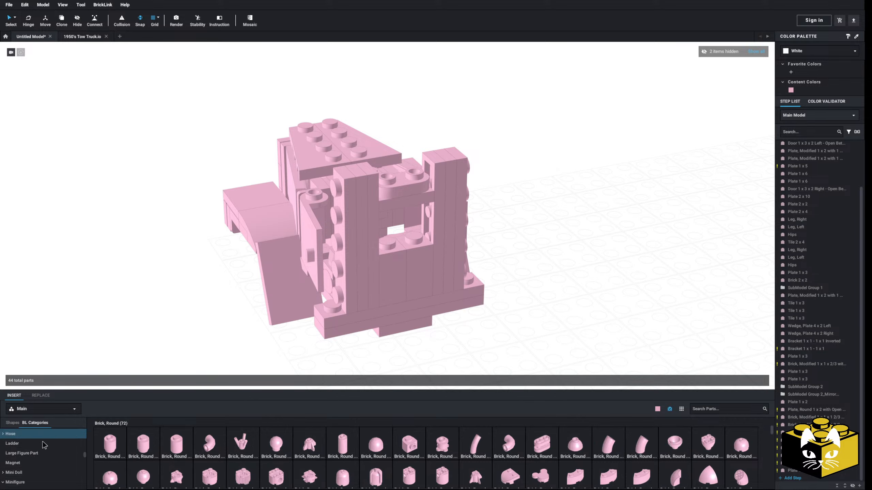
scroll(40, 434, down, 1)
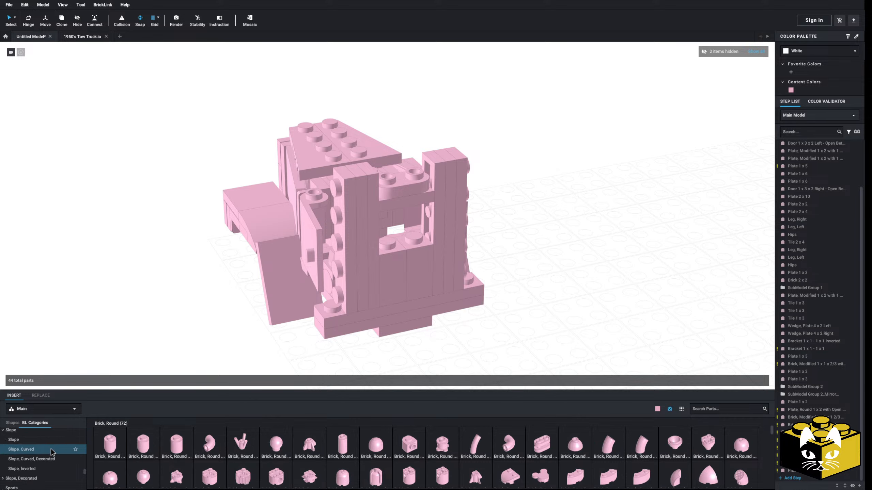
click(20, 442)
drag(182, 451, 326, 290)
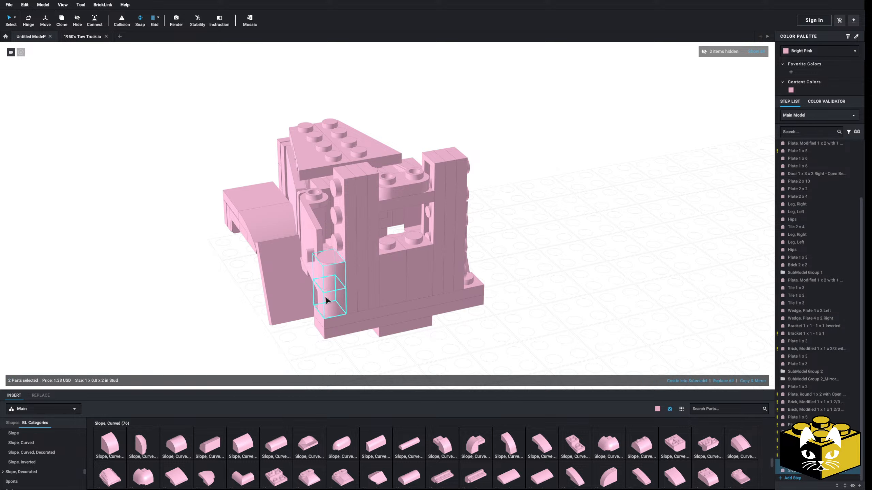
Step: Copy the pair of curved slopes and place the duplicate directly above it on the left corner post
right_click(325, 298)
click(328, 306)
right_click(559, 224)
click(564, 245)
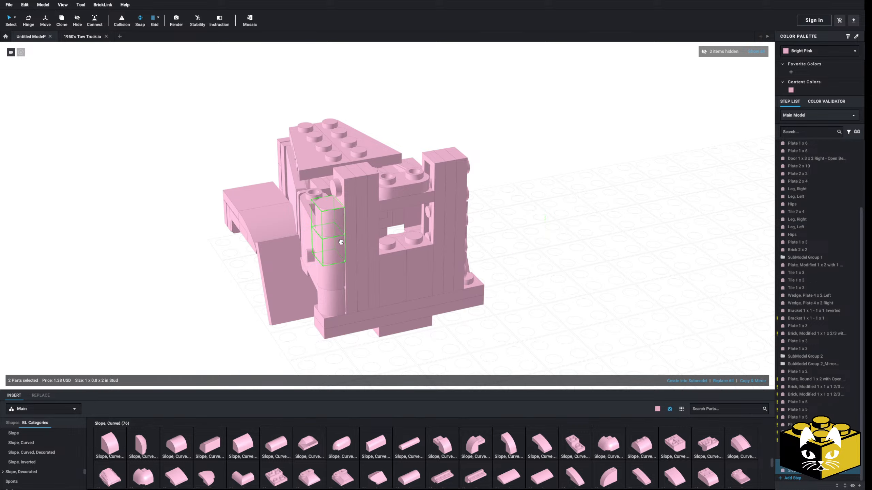
click(339, 240)
click(542, 246)
right_drag(542, 246, 459, 305)
scroll(564, 296, up, 5)
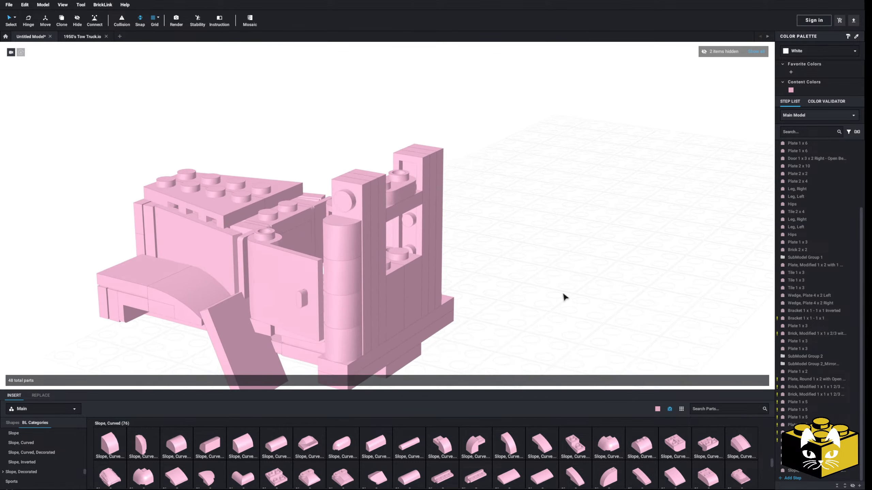
Step: Extend the column of curved slopes up to the top stud of the left corner post
right_drag(564, 296, 558, 311)
right_click(308, 249)
click(525, 235)
right_drag(526, 235, 540, 258)
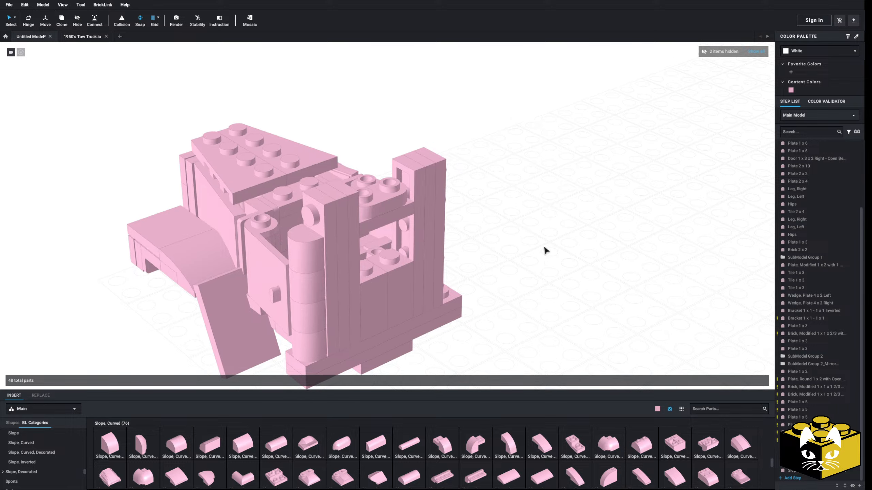
right_click(546, 251)
click(323, 226)
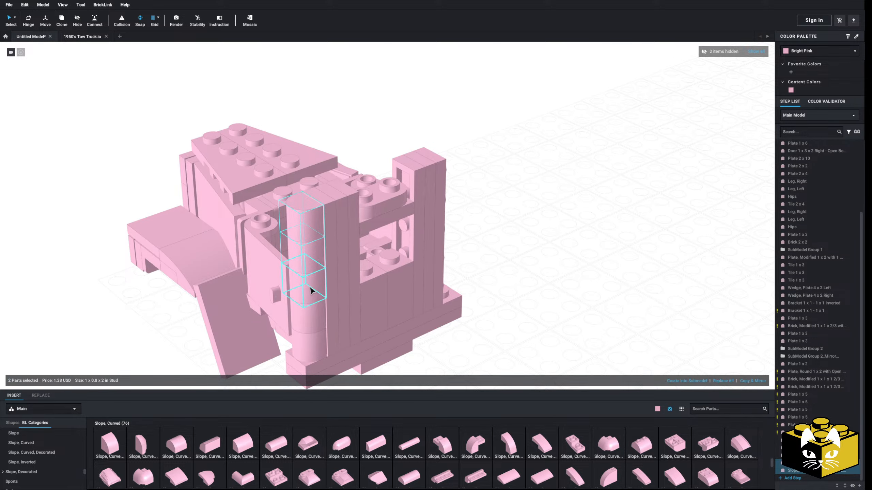
right_drag(521, 252, 511, 247)
Step: Delete the three upright 1 x 5 plates behind the column of curved slopes
click(330, 286)
key(Delete)
click(319, 296)
key(Delete)
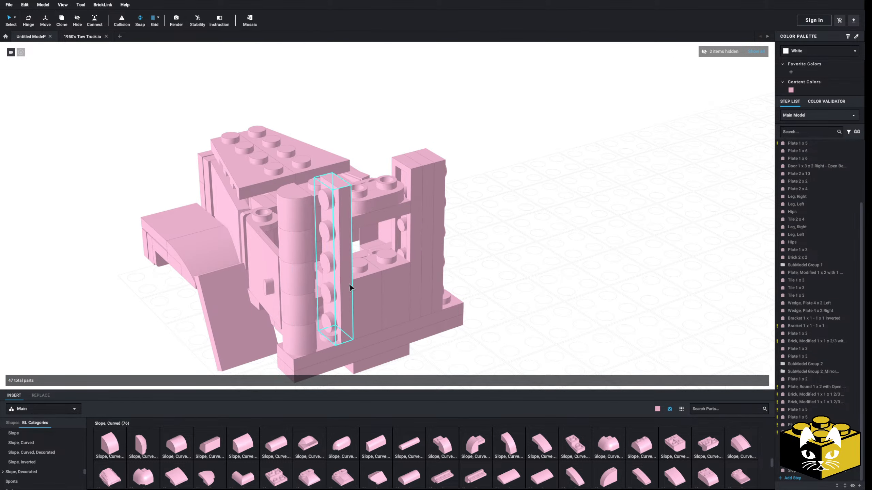
click(350, 287)
key(Delete)
Step: Delete the low rear wall bricks, the upright plates at the right corner and the crosspiece above the rear window
click(362, 283)
key(Delete)
click(391, 281)
key(Delete)
click(419, 267)
key(Delete)
click(427, 264)
key(Delete)
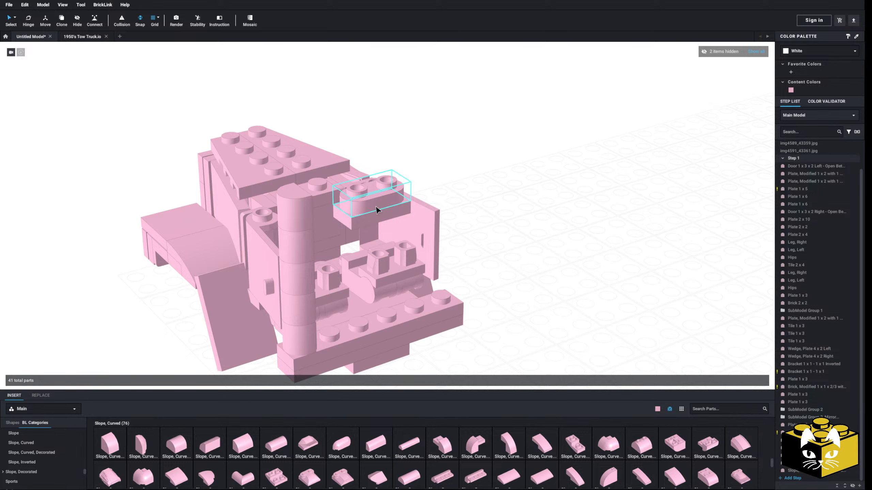
click(374, 219)
key(Delete)
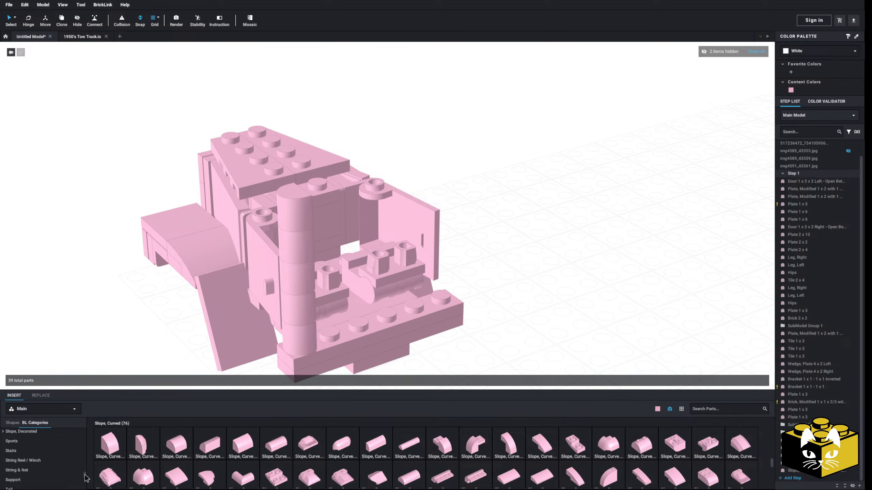
Step: Stack two Bracket 1 x 1 - 1 x 2 Inverted parts behind the curved slope column and delete its top slope
click(14, 477)
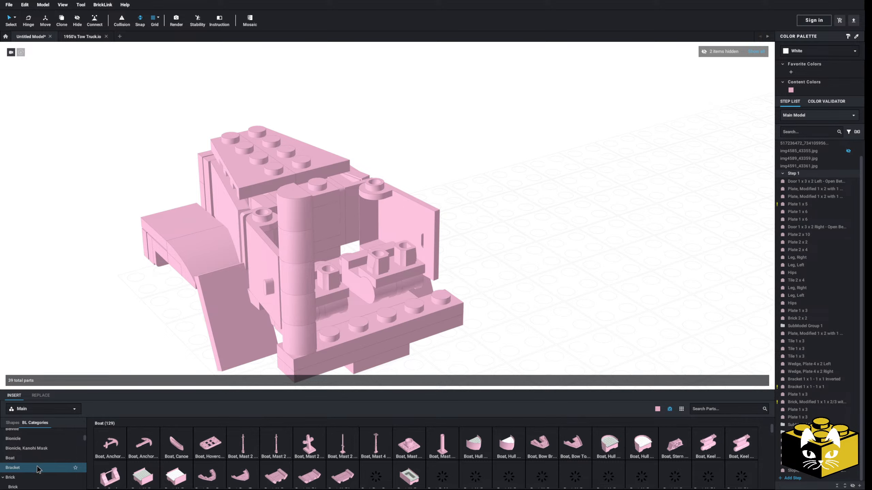
click(210, 445)
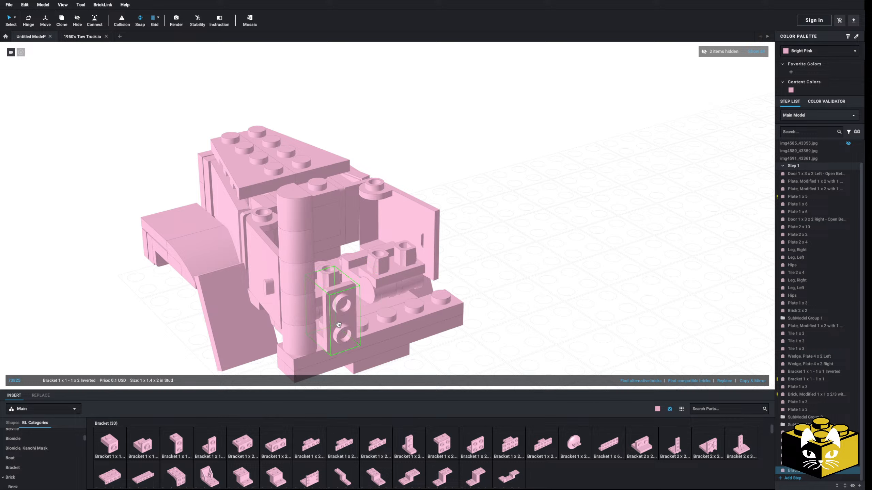
click(334, 311)
click(299, 210)
key(Delete)
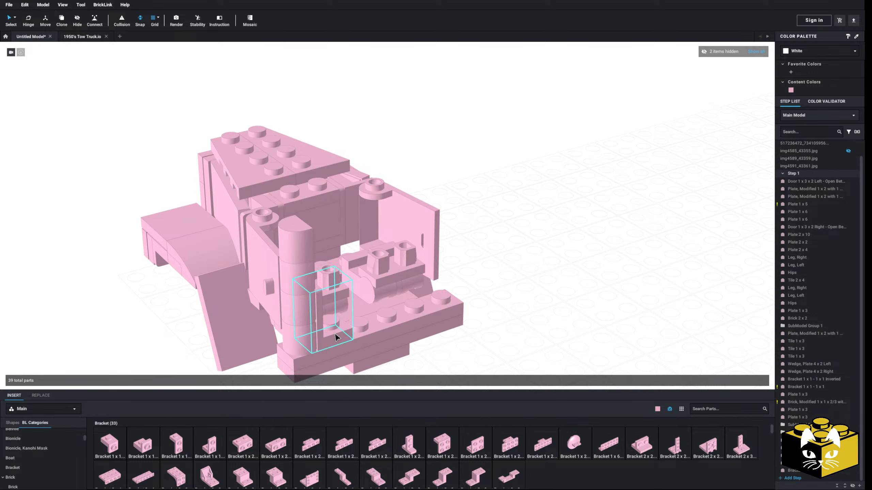
right_click(546, 270)
click(556, 291)
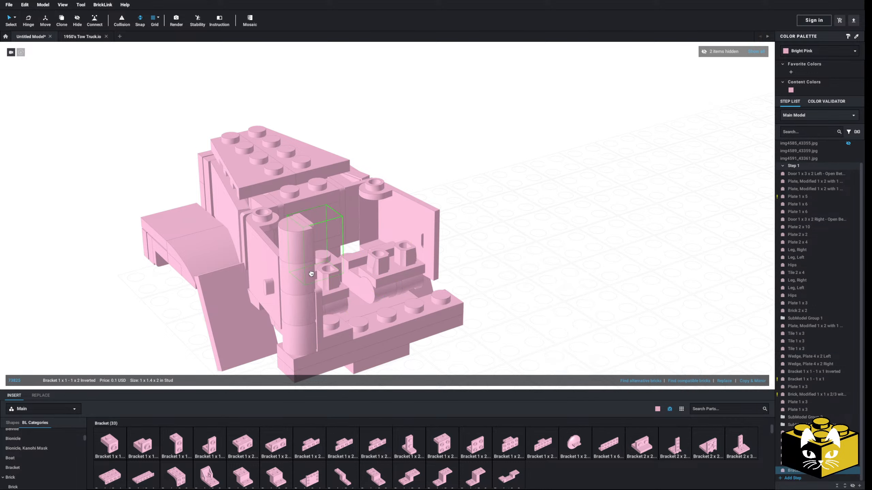
Step: Duplicate the four curved slopes with their two inverted brackets and rotate the copy to face the opposite side
ctrl+click(301, 248)
right_click(302, 248)
click(311, 255)
click(494, 218)
right_drag(494, 219, 494, 231)
right_click(497, 234)
click(522, 255)
key(Right)
key(Right)
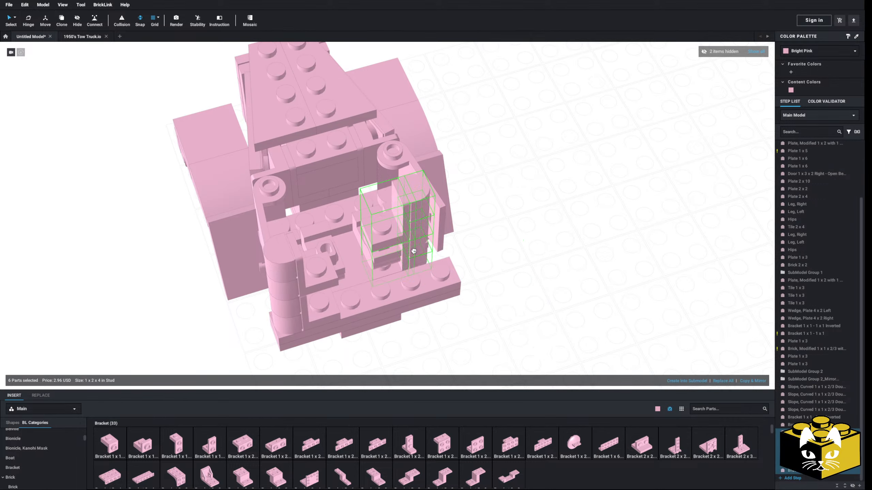
Step: Place the rotated slope-and-bracket column on the right rear corner of the cab's base plate
click(615, 251)
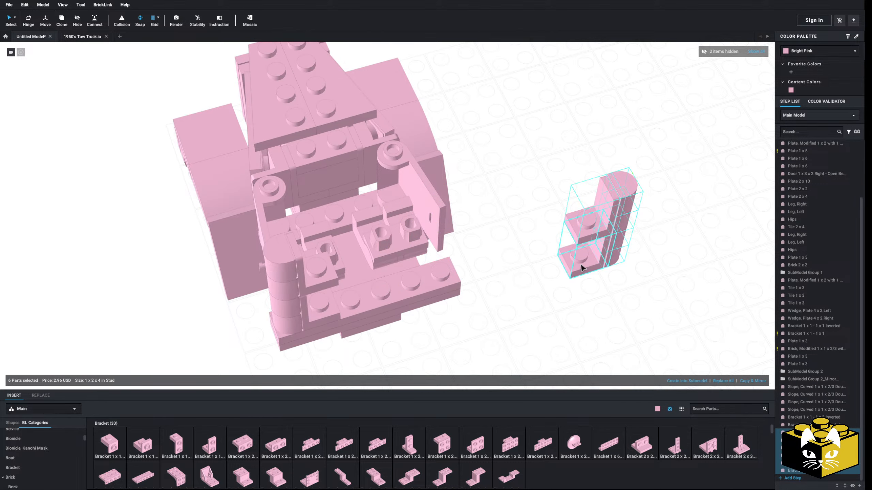
drag(582, 267, 409, 287)
click(549, 288)
right_drag(548, 288, 559, 259)
scroll(137, 445, up, 5)
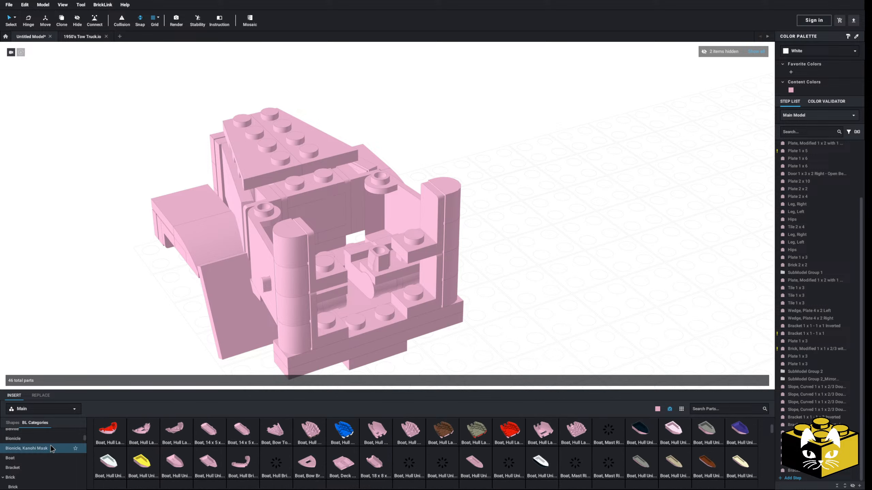
Step: Add a Plate 1 x 2 and a Plate 1 x 4 on the empty area beside the cab
scroll(53, 447, up, 5)
click(29, 453)
click(143, 445)
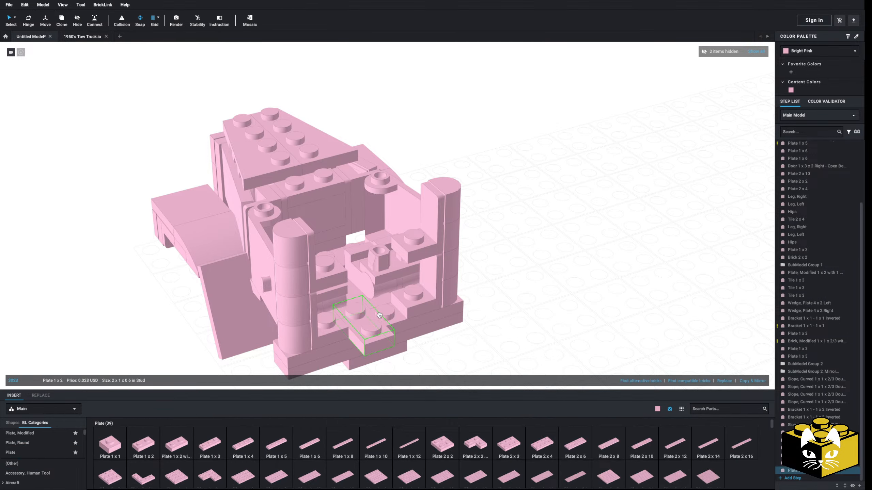
click(582, 285)
click(243, 445)
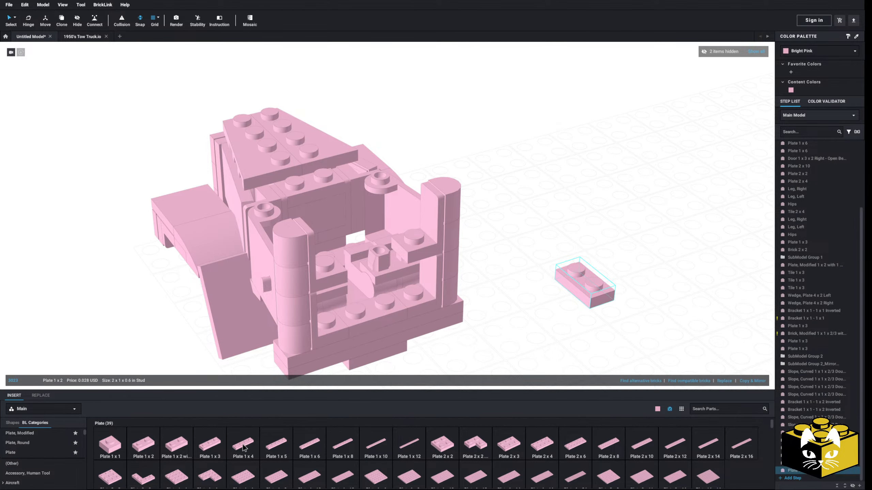
click(527, 282)
Step: Fill the gap between the rear columns with a Brick 1 x 4, the loose Plate 1 x 4 and the loose Plate 1 x 2
scroll(52, 451, down, 3)
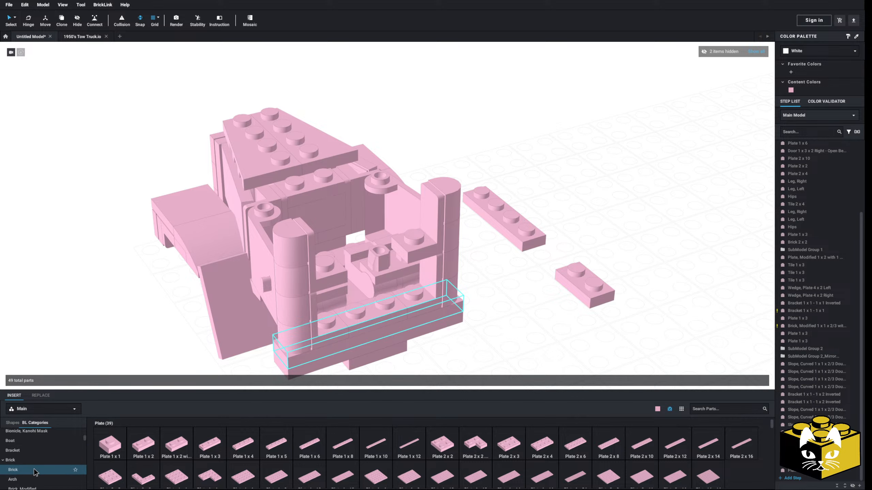
click(33, 469)
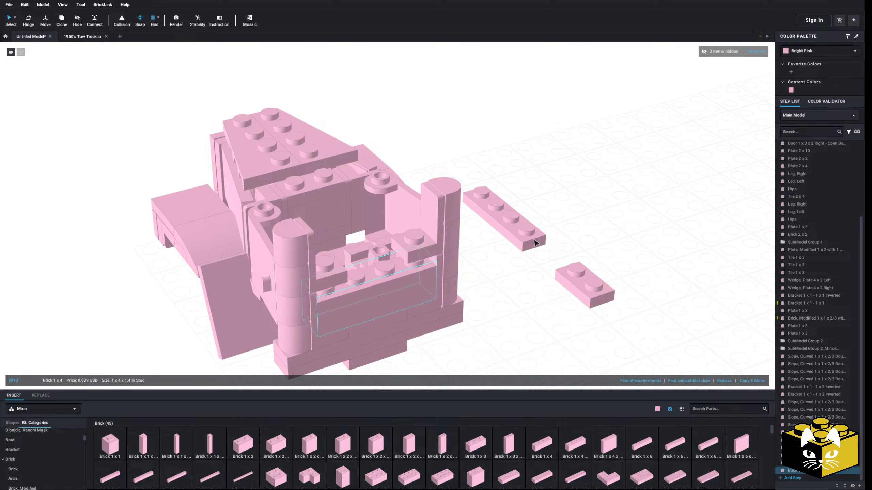
drag(505, 219, 367, 279)
drag(595, 284, 369, 258)
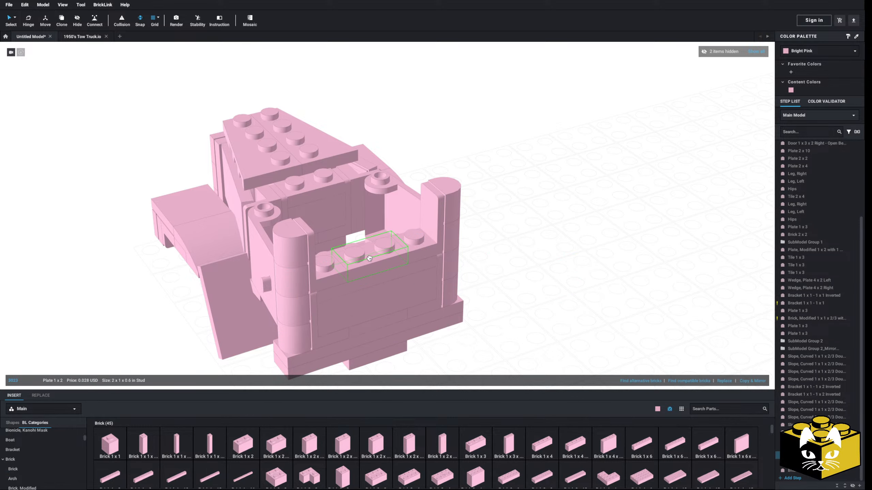
Step: Copy the rear wall's Brick 1 x 4 and stack the pasted copy on top of the wall between the columns
click(387, 281)
right_drag(388, 290, 388, 292)
right_click(396, 294)
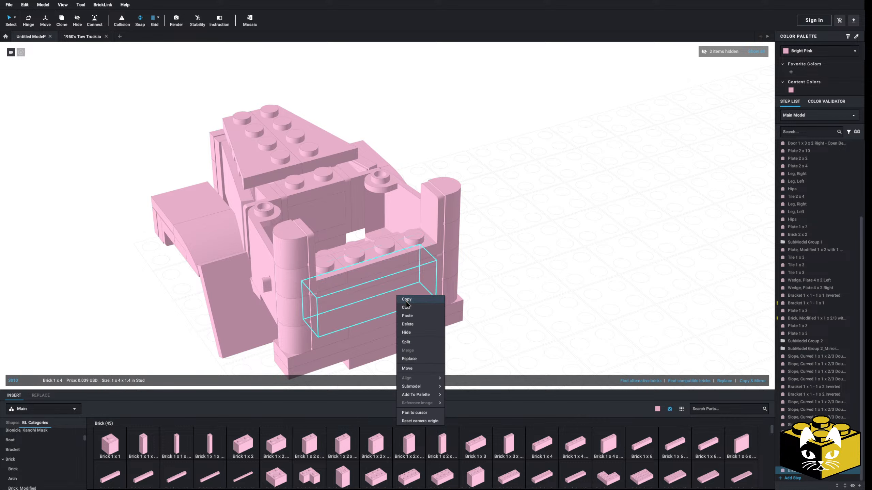
click(529, 260)
right_drag(533, 265, 564, 304)
right_click(564, 305)
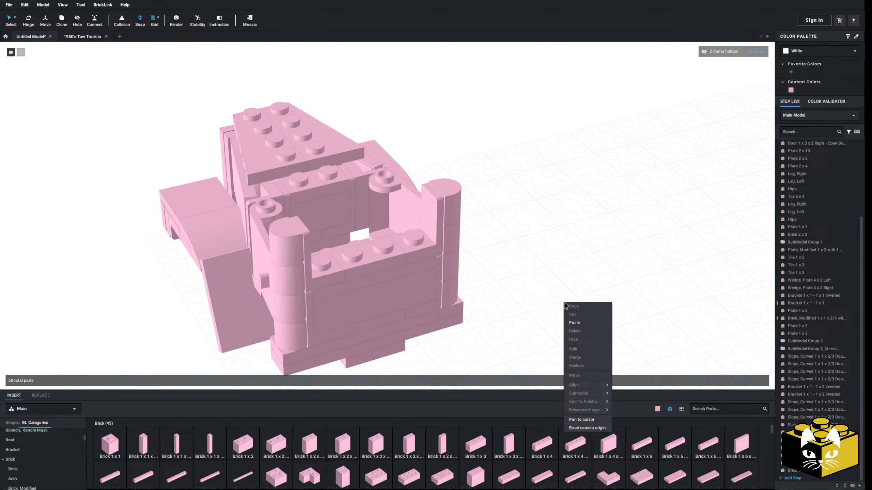
click(578, 326)
right_drag(365, 217, 365, 233)
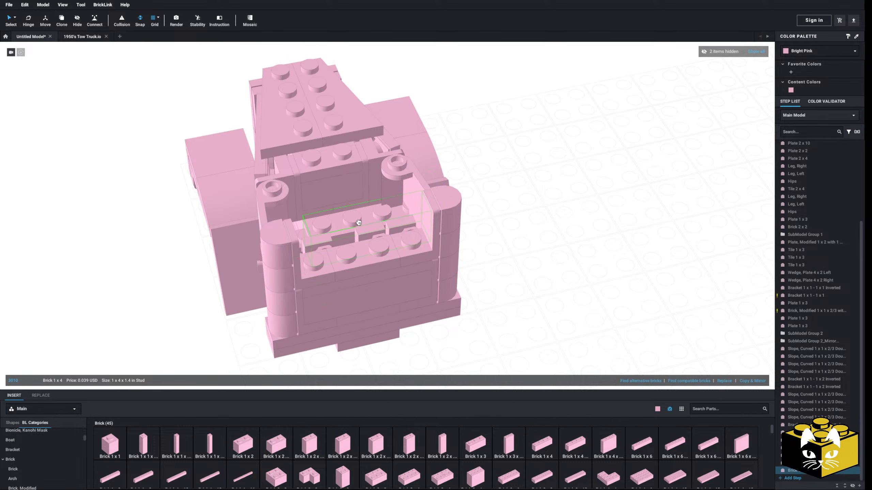
click(364, 234)
click(571, 265)
right_drag(570, 265, 586, 229)
Step: Move the top Brick 1 x 4 off the rear wall, check the Plate 1 x 2 underneath, and undo the move
right_click(380, 250)
click(620, 214)
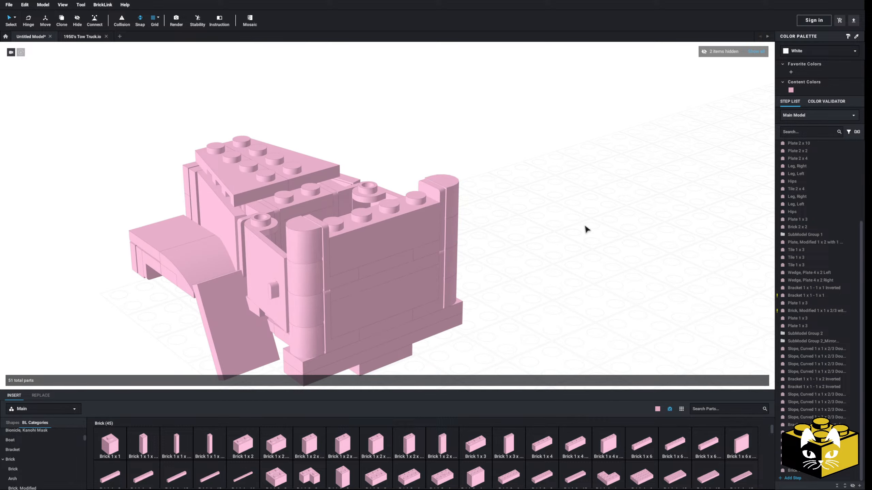
drag(395, 247, 546, 247)
click(391, 253)
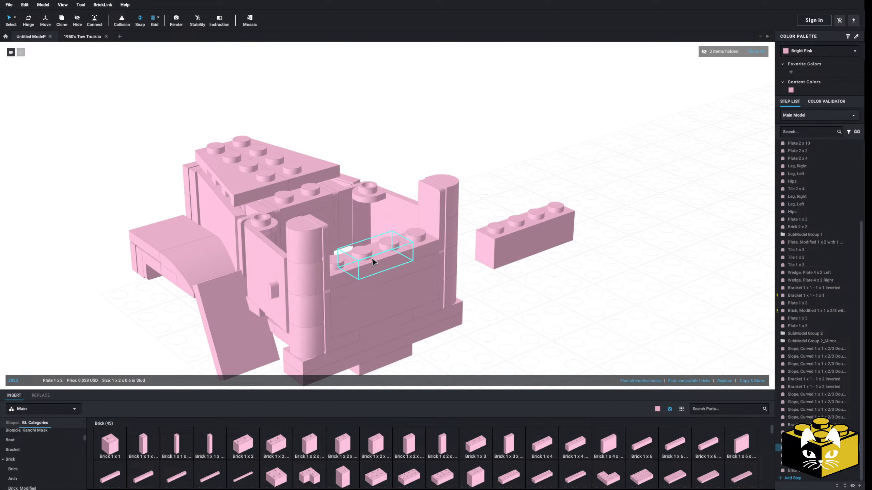
key(ctrl+z)
Step: Copy the rear wall's Plate 1 x 4 and place the pasted copy on top of the uppermost brick
right_click(411, 271)
click(419, 284)
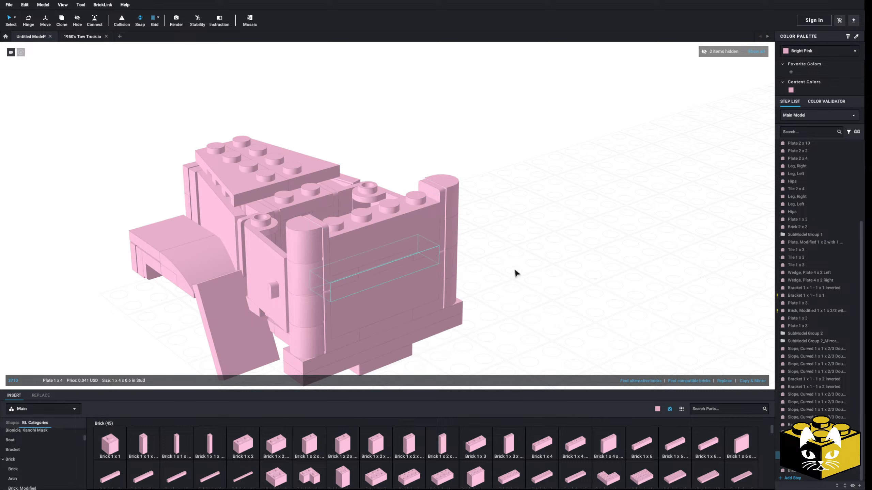
right_click(510, 267)
click(519, 289)
click(386, 211)
click(541, 227)
Step: Cap both rear corners with a Plate, Round 1 x 2 with Open Studs bridging each column and the rear wall
right_drag(541, 229, 278, 351)
scroll(90, 473, down, 2)
scroll(62, 458, up, 5)
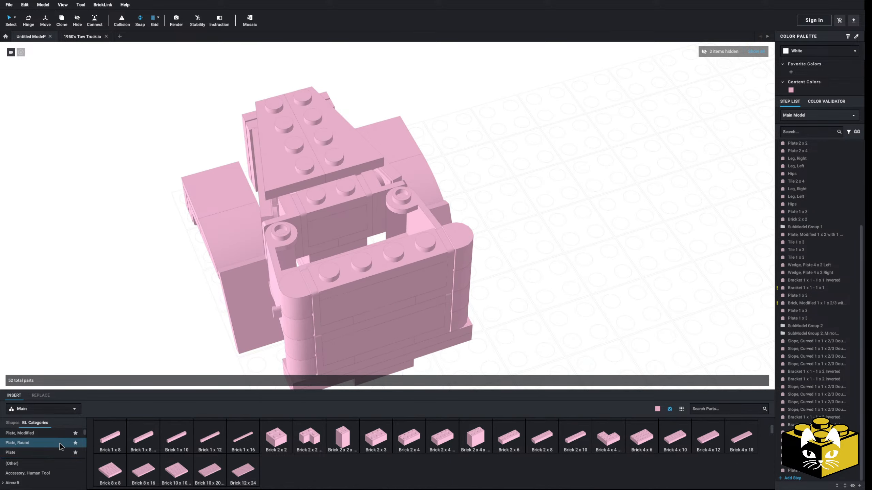
click(59, 443)
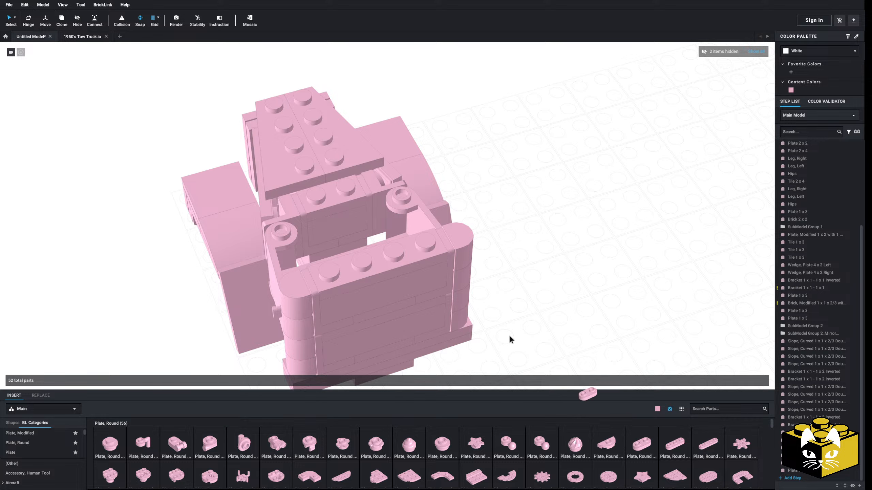
click(639, 447)
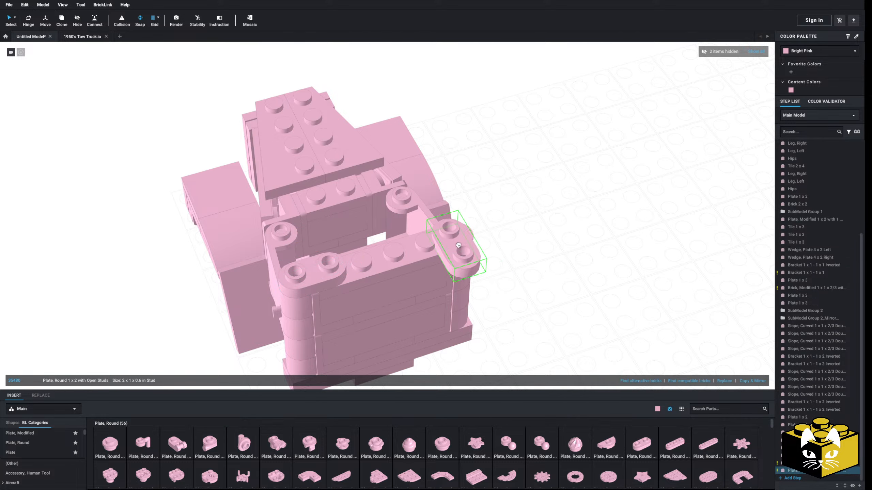
click(443, 236)
Step: Add a Plate 2 x 4 on the empty area beside the cab as the centre of a roof section
click(51, 452)
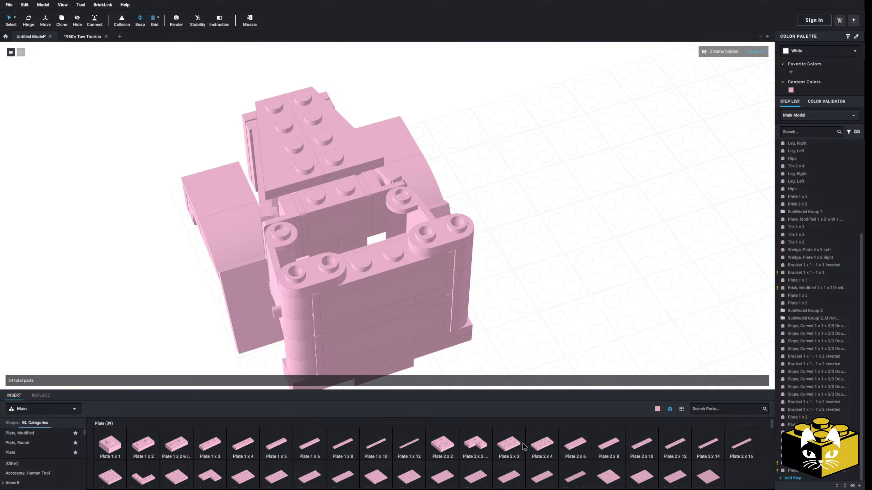
middle_drag(620, 333, 504, 296)
click(543, 447)
click(485, 240)
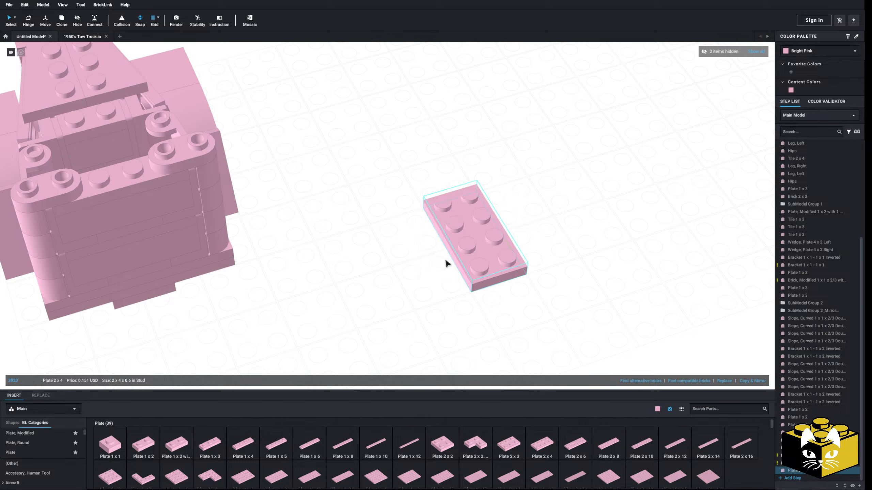
Step: Add a Wedge, Plate 3 x 2 Left and its opposite-hand counterpart, rotated to flank the two long sides of the Plate 2 x 4
scroll(38, 438, down, 5)
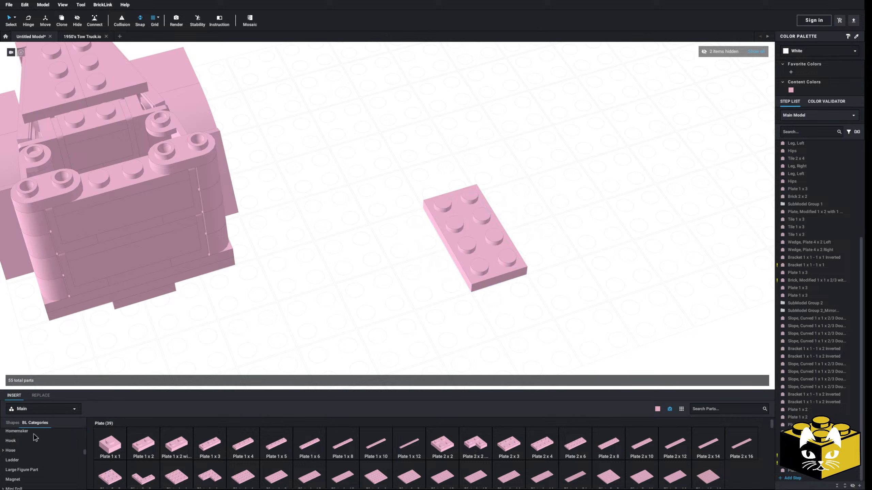
scroll(60, 439, down, 3)
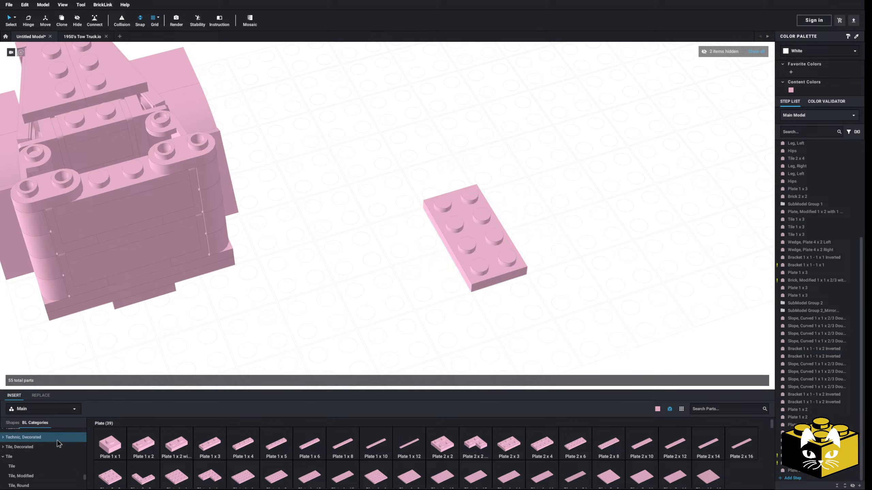
scroll(58, 441, down, 3)
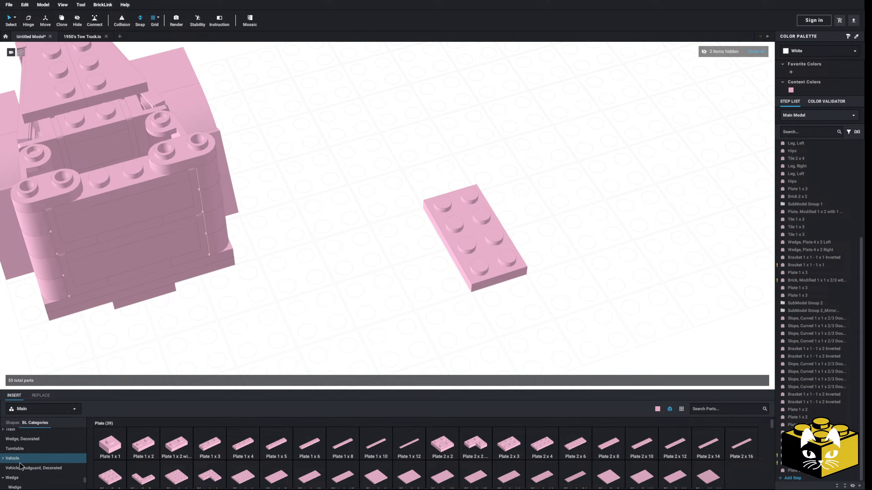
scroll(20, 466, down, 2)
click(20, 477)
drag(243, 441, 285, 451)
drag(285, 451, 412, 249)
key(Right)
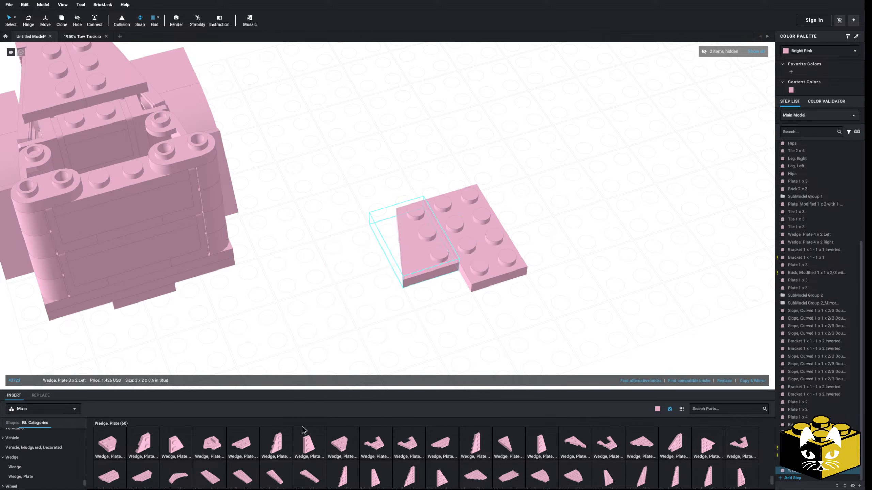
drag(304, 434, 527, 204)
key(Right)
Step: Select the plate-and-wedge roof section and set it on top of the cab's rear wall
drag(621, 175, 418, 255)
drag(498, 265, 120, 171)
middle_drag(120, 171, 382, 239)
click(587, 280)
right_drag(587, 280, 333, 217)
Step: Show all hidden items and reposition the three roof parts against the truck blueprint
click(762, 52)
click(343, 215)
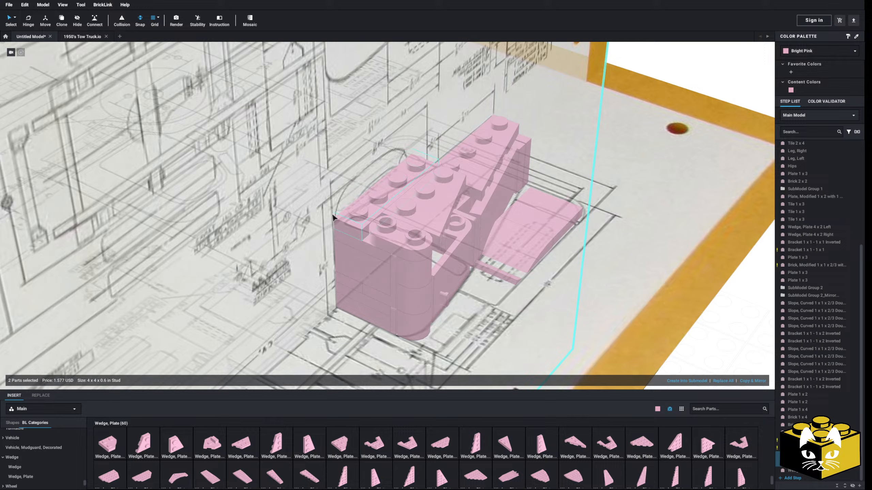
ctrl+click(405, 202)
drag(406, 202, 401, 213)
right_drag(401, 213, 464, 208)
drag(464, 208, 466, 214)
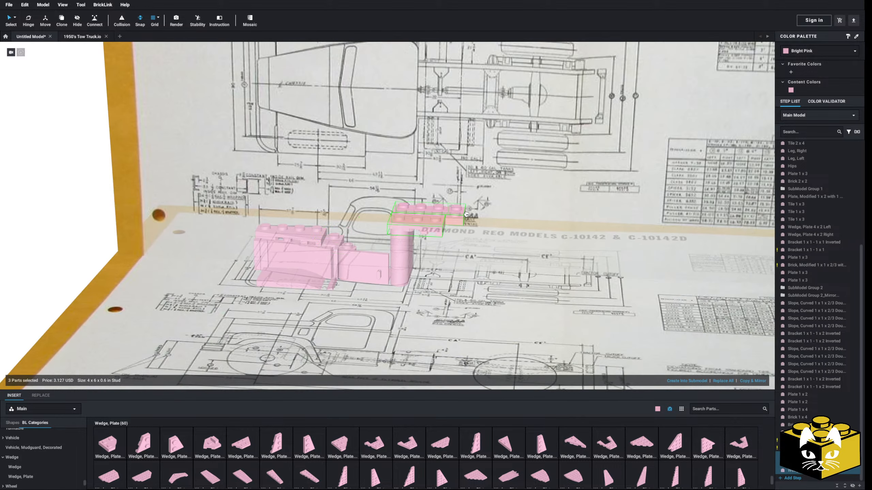
Step: Move the roof section off the cab onto an empty area and delete its Plate 2 x 4
middle_drag(465, 214, 622, 225)
drag(622, 225, 224, 222)
click(224, 255)
right_drag(225, 254, 309, 266)
scroll(361, 300, up, 4)
middle_drag(309, 266, 339, 322)
click(387, 241)
key(Delete)
Step: Add a Wedge 2 x 1 x 2/3 Left and its opposite-hand counterpart near the two loose wedge plates
middle_drag(458, 256, 371, 220)
scroll(356, 295, up, 2)
scroll(31, 467, down, 3)
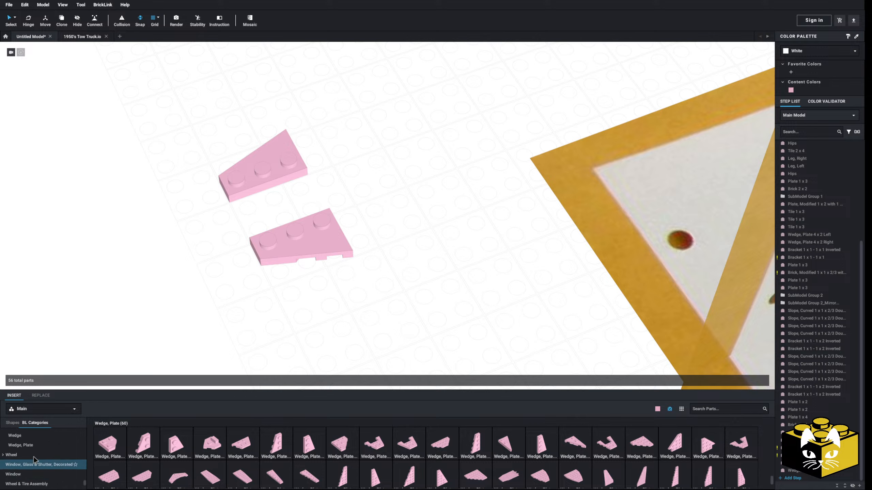
scroll(39, 456, up, 10)
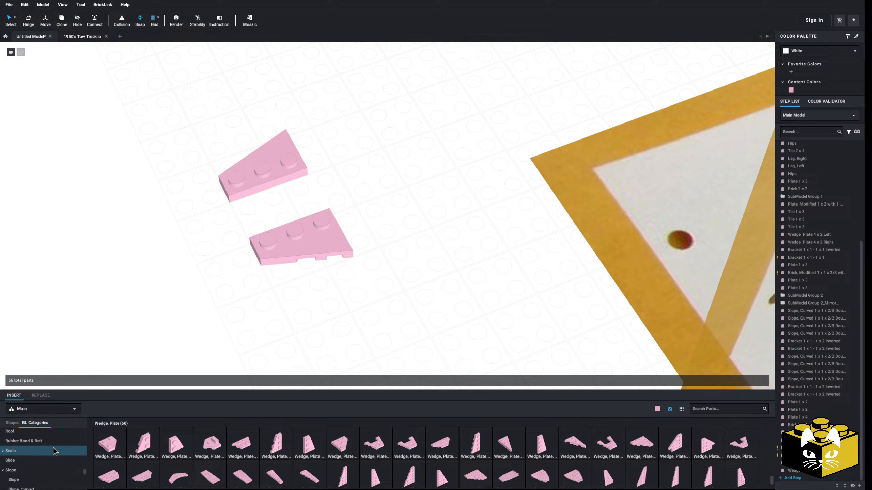
scroll(37, 448, down, 1)
click(37, 456)
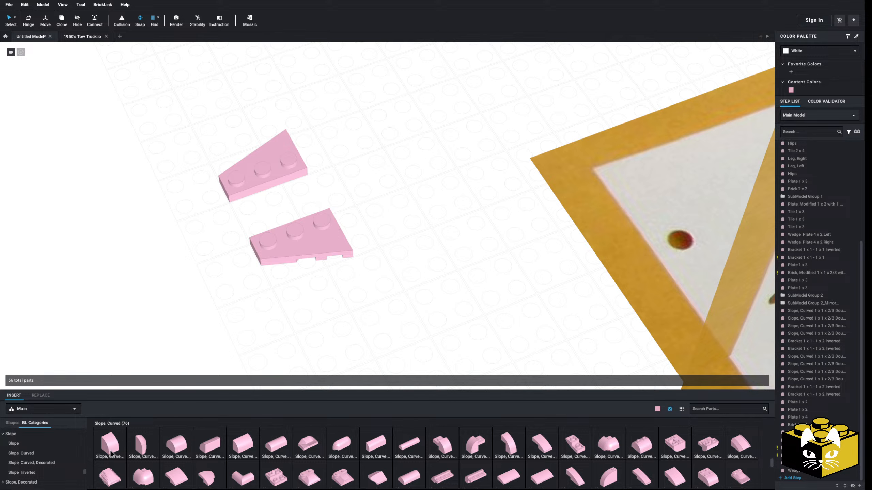
scroll(50, 450, down, 3)
click(50, 442)
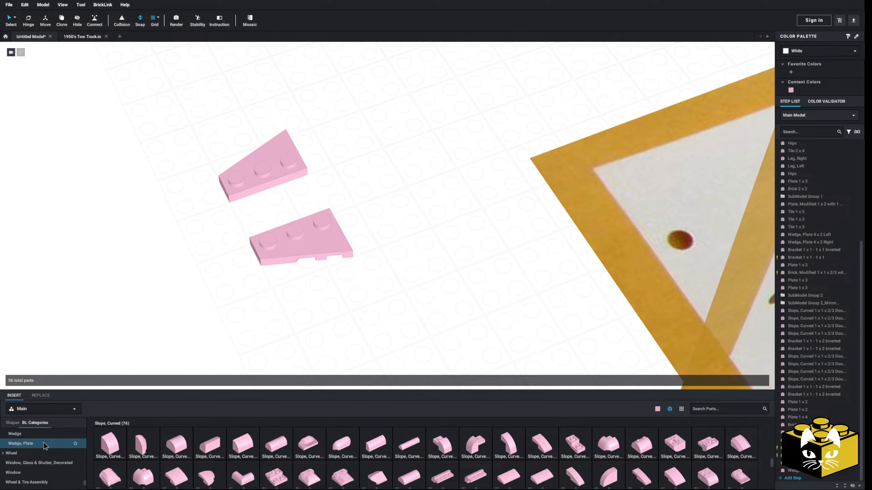
drag(139, 444, 251, 345)
drag(100, 449, 342, 319)
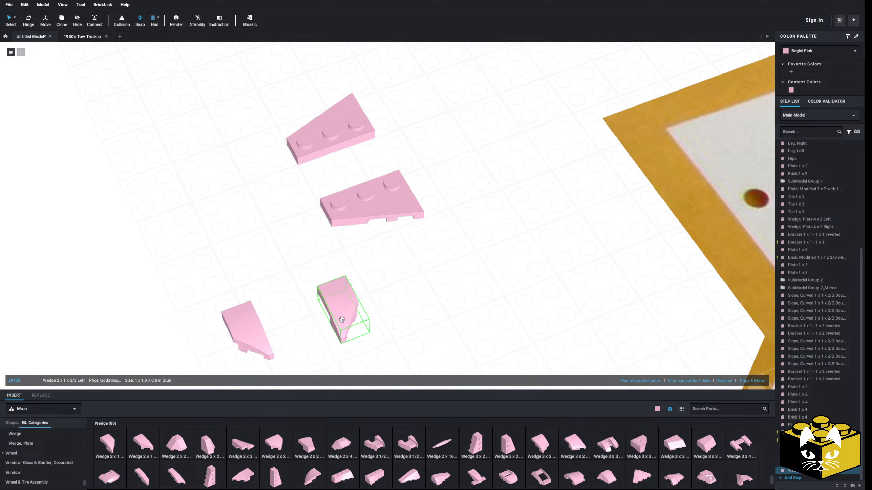
Step: Add a Slope, Curved 2 x 2 x 2/3 on the empty area and create a mirrored copy directly beside it
middle_drag(413, 317, 405, 311)
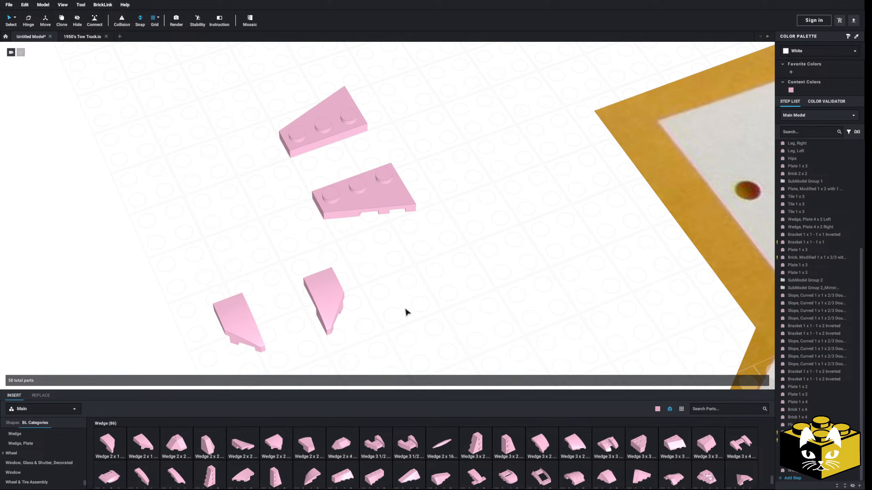
scroll(38, 457, up, 1)
scroll(31, 459, up, 2)
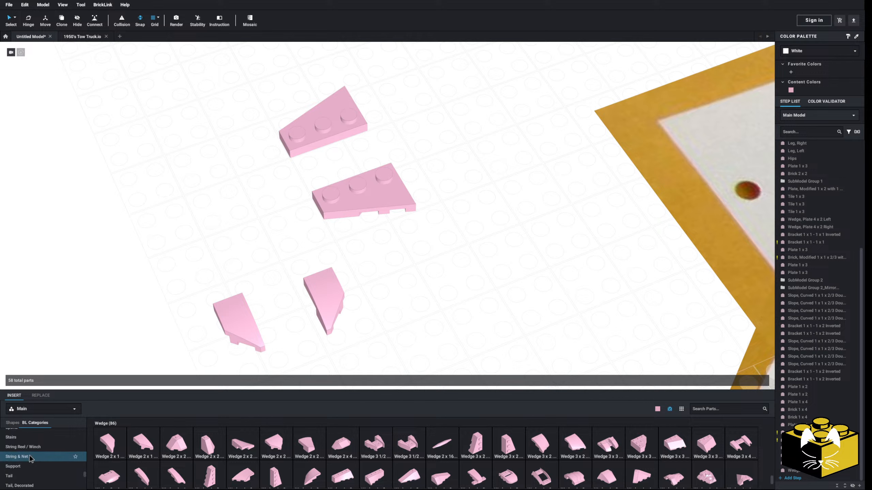
click(24, 473)
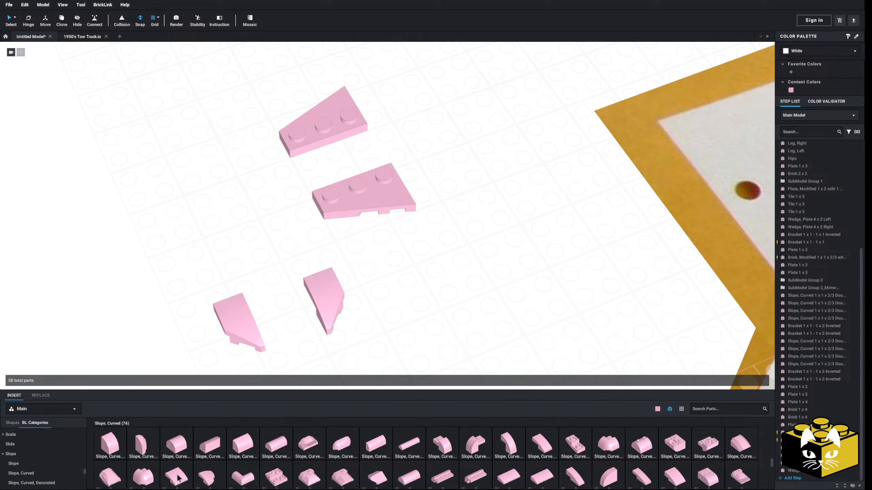
drag(178, 479, 124, 291)
middle_drag(125, 284, 192, 271)
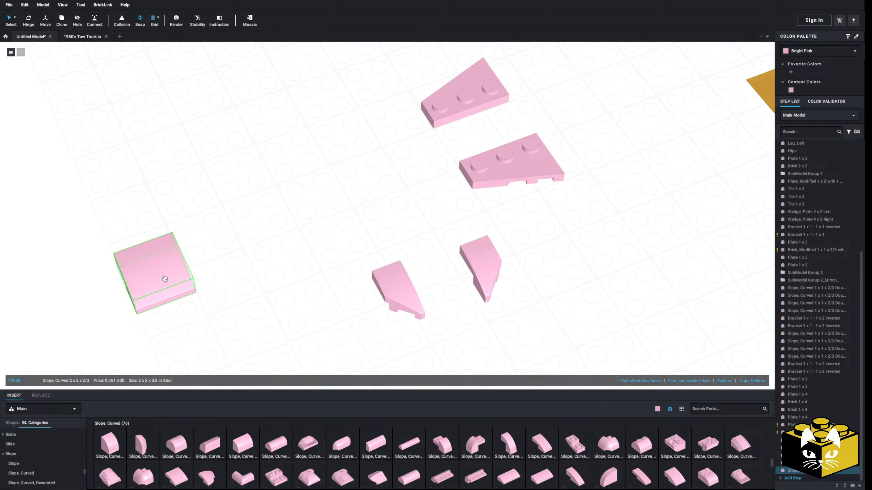
click(166, 280)
right_drag(201, 285, 221, 285)
click(741, 381)
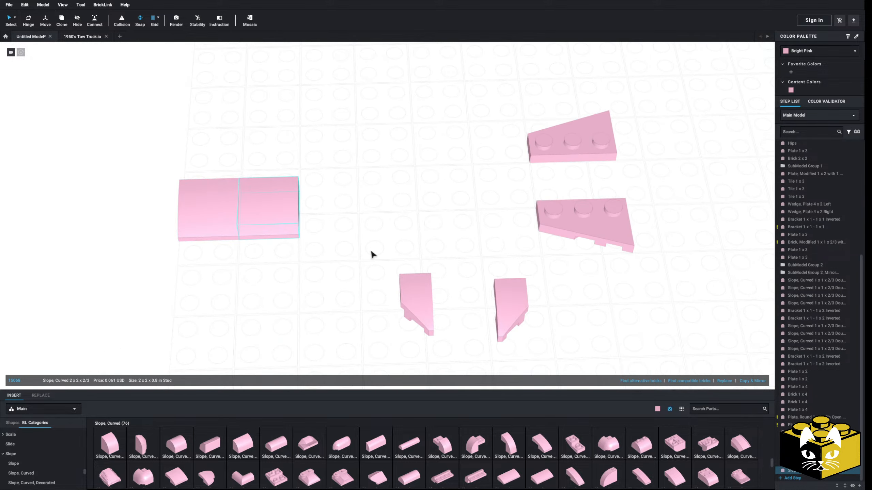
Step: Add two Plate 2 x 2 Corner parts beneath the pair of curved slopes
scroll(23, 449, up, 10)
scroll(42, 444, down, 3)
click(28, 452)
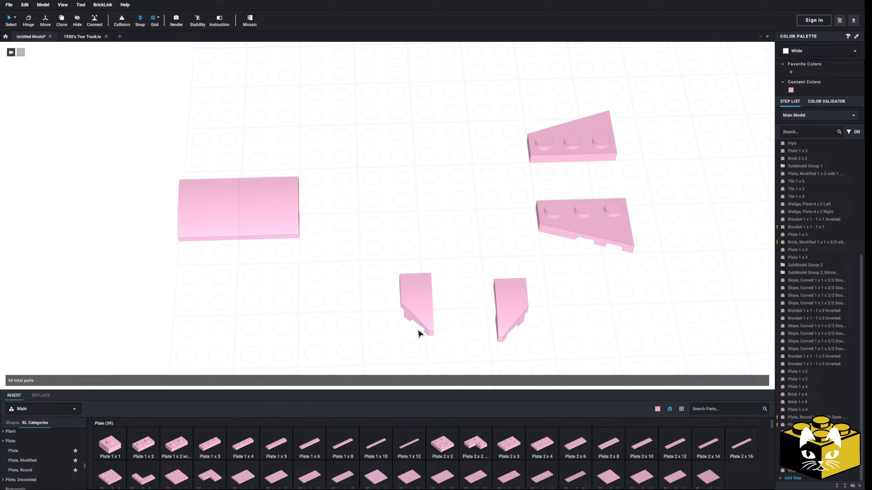
click(282, 442)
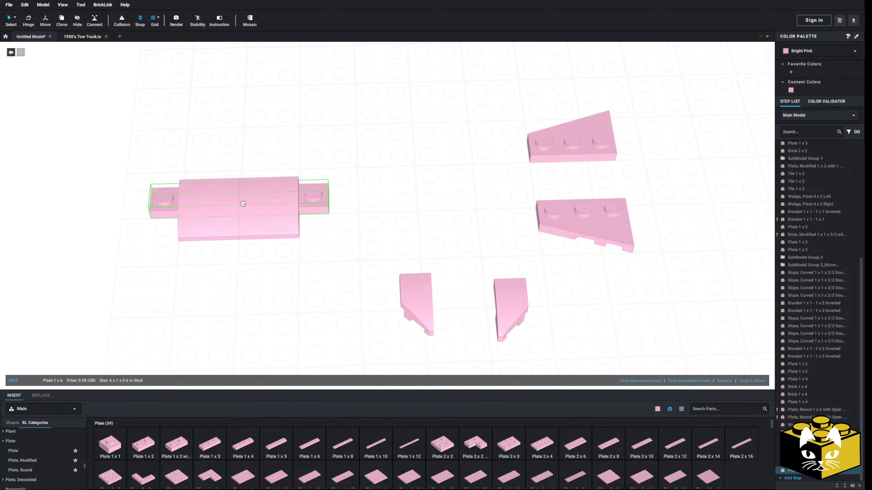
click(471, 436)
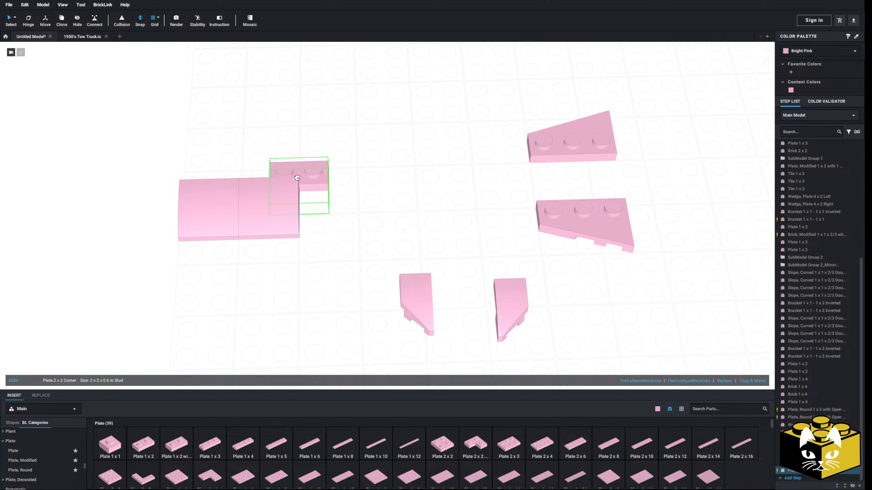
click(296, 190)
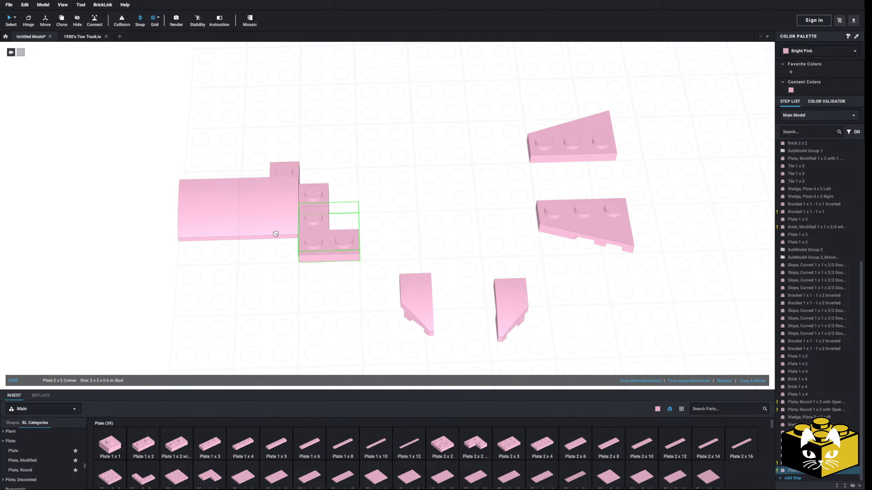
Step: Attach the two Wedge 2 x 1 x 2/3 parts to the outer ends of the curved slope pair
drag(503, 307, 310, 206)
drag(417, 302, 176, 221)
click(188, 275)
Step: Attach the left and right Wedge, Plate 3 x 2 parts to the two corner plates
right_drag(188, 275, 250, 329)
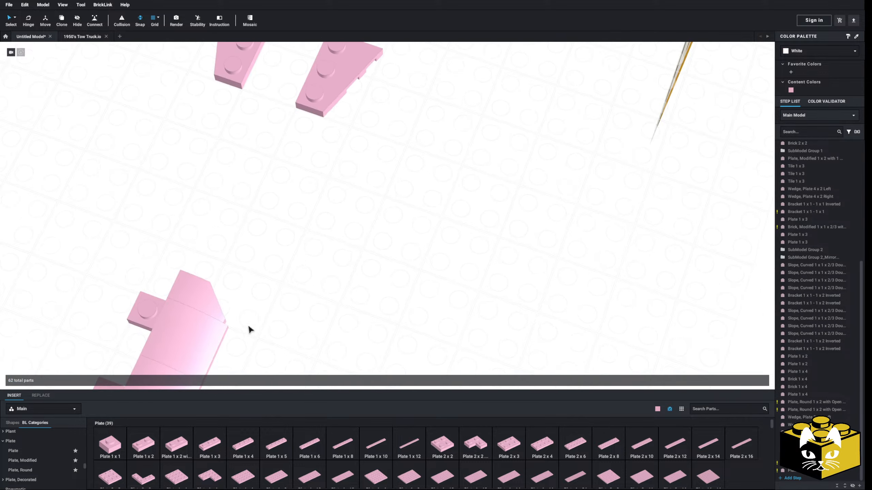
middle_drag(249, 329, 329, 286)
scroll(329, 286, down, 2)
right_drag(328, 286, 357, 260)
drag(383, 110, 264, 145)
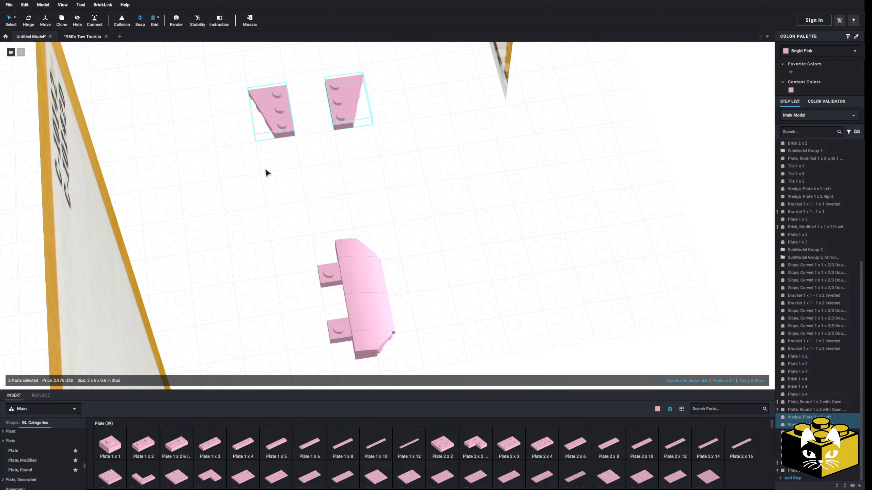
click(307, 166)
right_drag(331, 173, 325, 169)
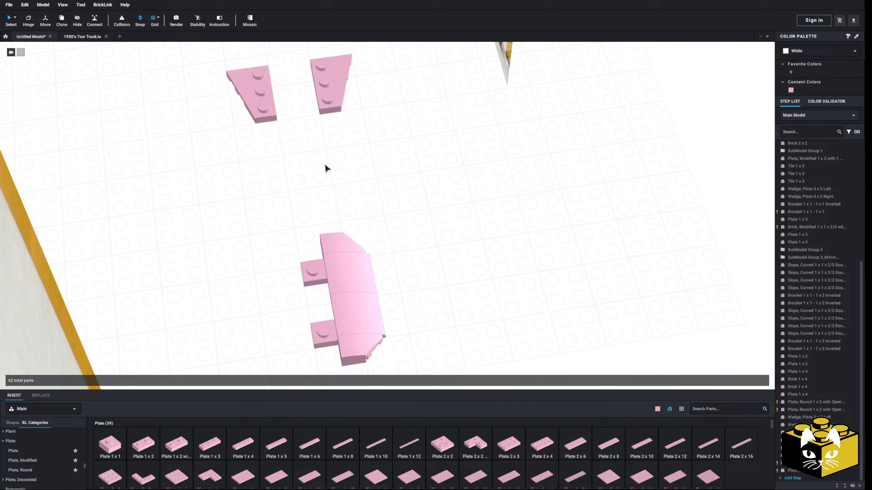
drag(329, 83, 299, 335)
drag(276, 107, 296, 266)
click(443, 264)
Step: Fill the gap under the curved slopes with a Plate 2 x 2 and the gap between the wedge plates with a Plate 2 x 3
right_drag(443, 264, 428, 208)
click(427, 208)
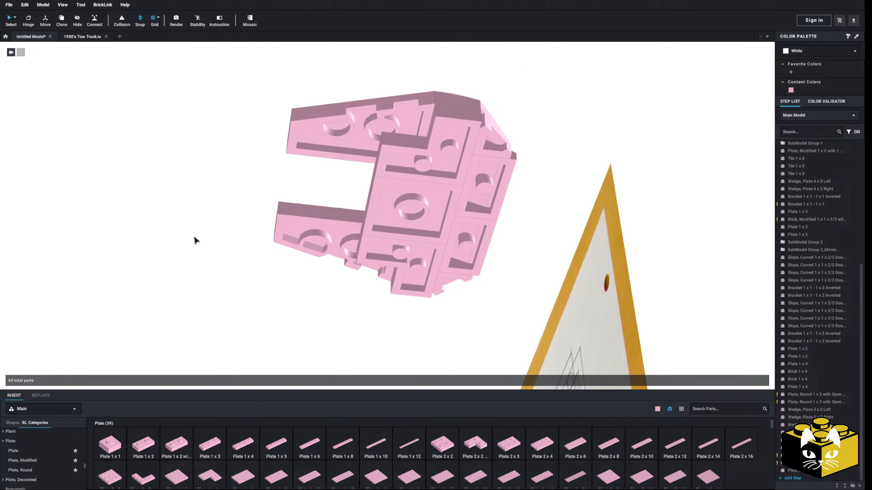
right_drag(196, 240, 203, 259)
drag(504, 443, 343, 202)
key(Right)
Step: Select all ten roof parts, rotate the assembly and place it on top of the truck cab
scroll(560, 301, down, 5)
middle_drag(494, 199, 432, 244)
drag(417, 180, 223, 364)
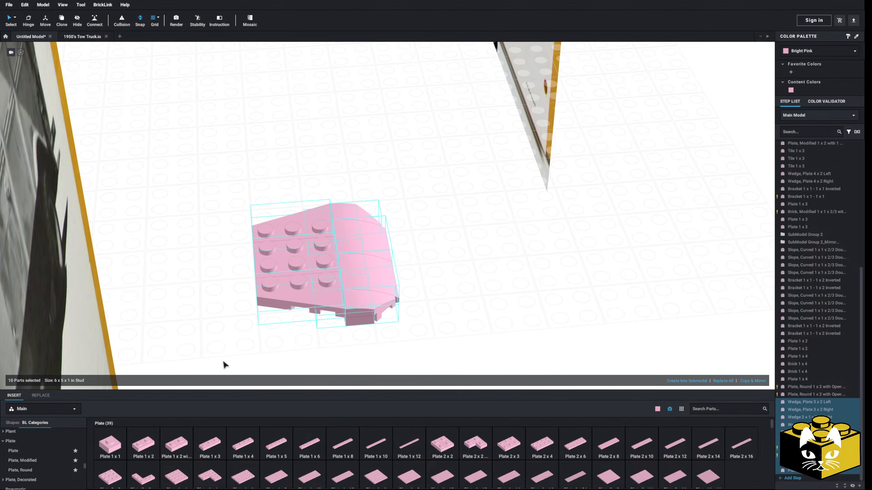
key(Right)
drag(324, 262, 422, 264)
right_drag(423, 264, 301, 253)
drag(300, 253, 322, 210)
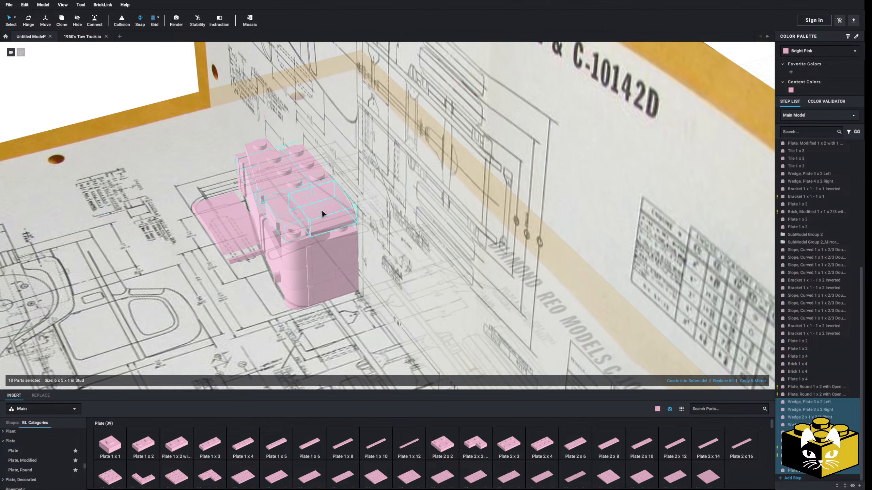
Step: Delete both Wedge, Plate 3 x 2 parts and the Plate 2 x 3 between them from the roof's front
mouse_move(321, 209)
right_down()
mouse_move(345, 198)
mouse_move(336, 207)
right_up()
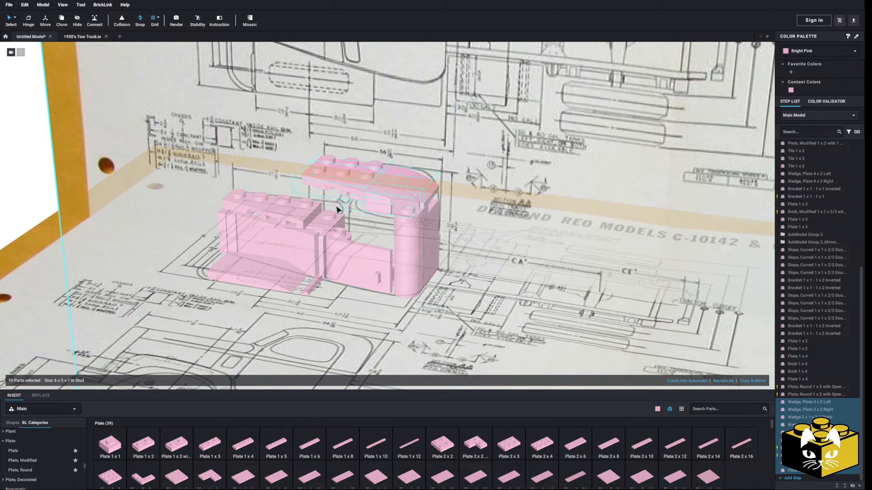
middle_drag(365, 213, 367, 227)
scroll(369, 245, up, 5)
right_drag(370, 247, 425, 242)
scroll(425, 243, down, 5)
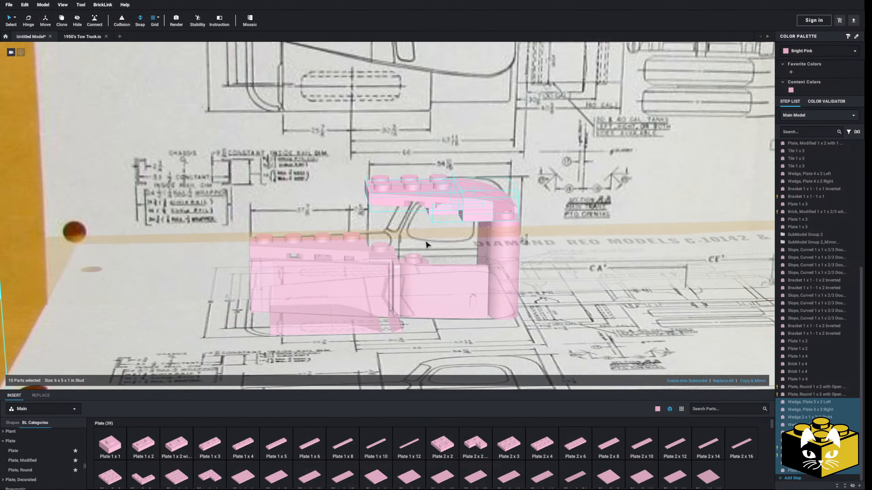
click(29, 213)
click(392, 190)
key(Delete)
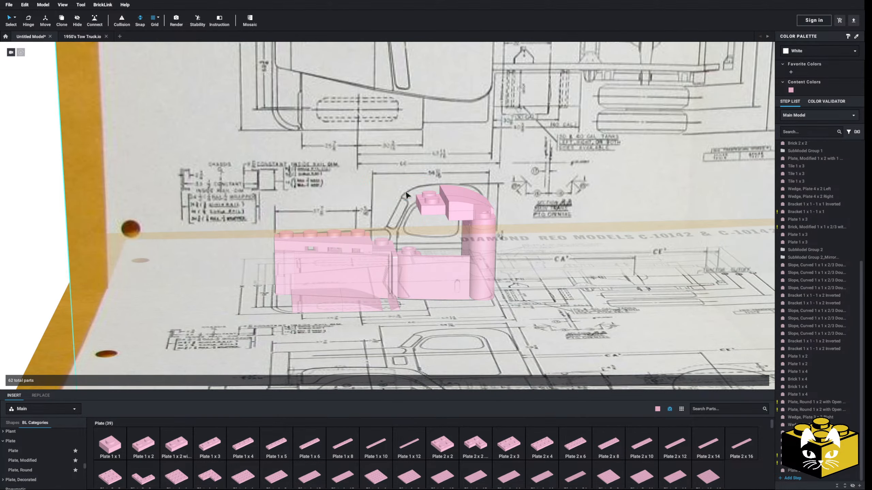
right_drag(393, 190, 430, 199)
right_drag(418, 176, 410, 192)
click(395, 184)
Step: Copy the two curved slopes and place the reversed copy directly in front of them to complete the roof arch
ctrl+click(442, 187)
click(448, 189)
scroll(174, 191, down, 3)
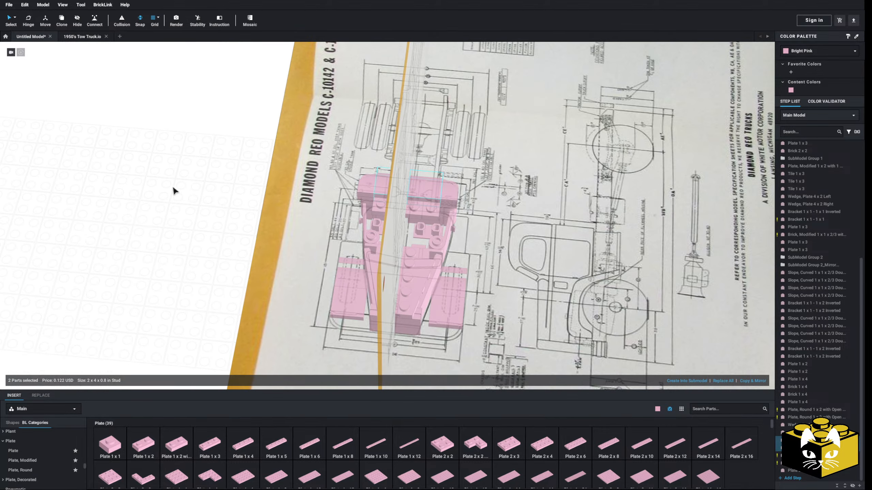
right_click(173, 188)
click(183, 207)
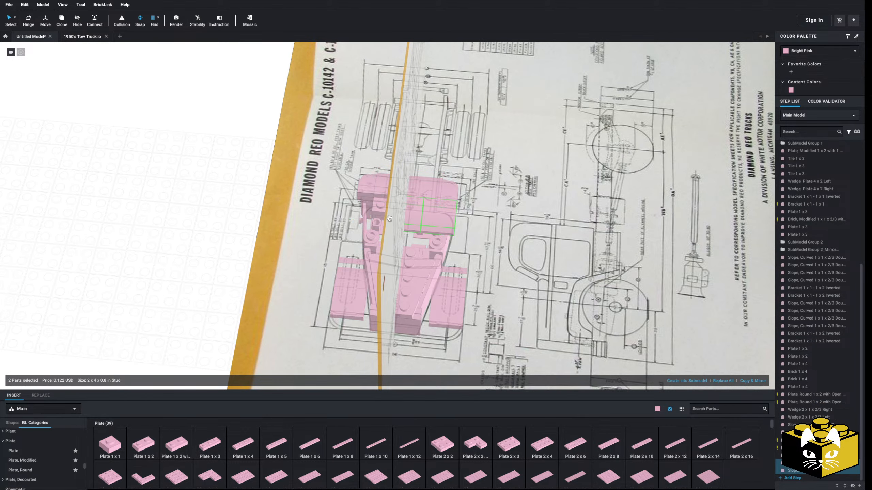
click(285, 235)
right_drag(282, 235, 178, 258)
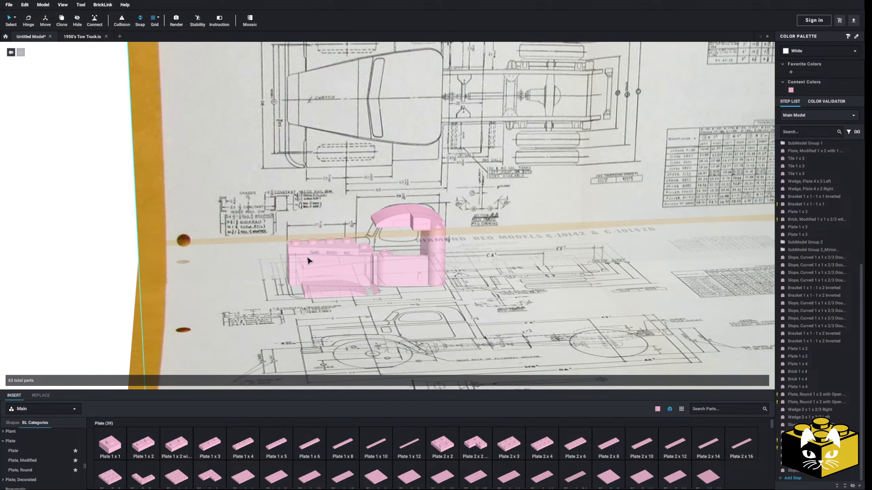
Step: Delete the two Wedge 2 x 1 x 2/3 parts and the two corner plates from the roof's sides
scroll(396, 278, up, 4)
right_drag(398, 284, 316, 264)
click(315, 271)
key(Delete)
click(489, 237)
key(Delete)
click(319, 260)
key(Delete)
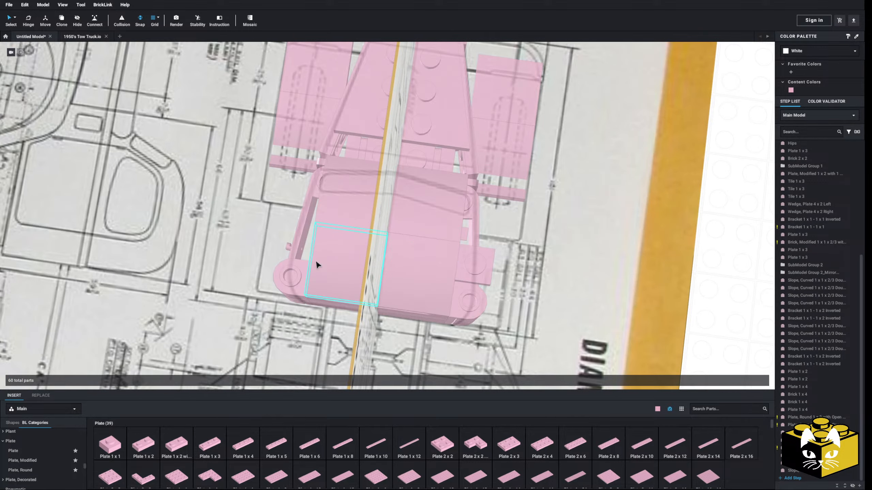
click(474, 256)
key(Delete)
Step: Add a Wedge, Plate 2 x 2 Left beneath the curved slopes on one side of the roof
right_drag(473, 257, 458, 268)
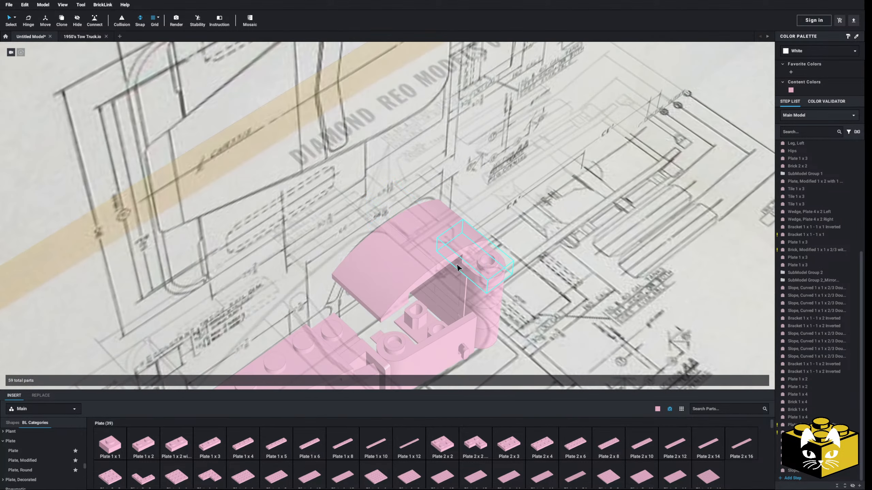
scroll(55, 460, down, 5)
scroll(47, 444, down, 4)
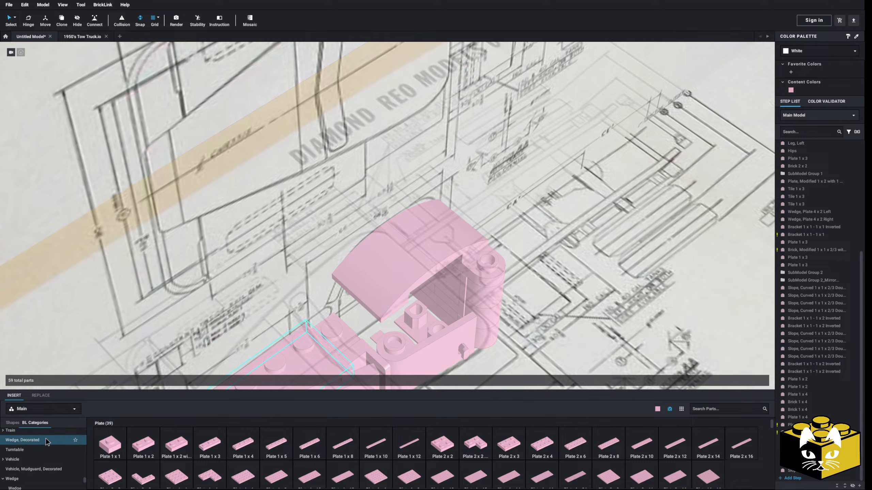
scroll(35, 460, down, 4)
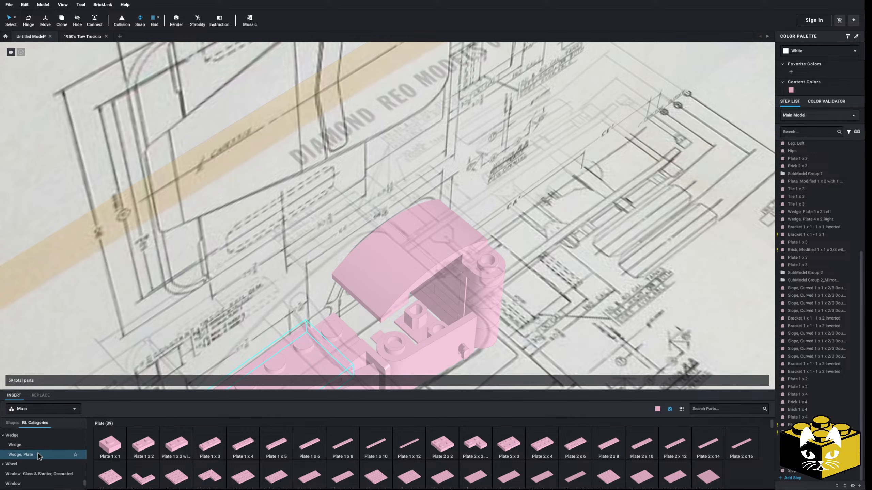
click(20, 454)
drag(148, 449, 446, 288)
right_drag(446, 288, 423, 277)
scroll(43, 457, up, 3)
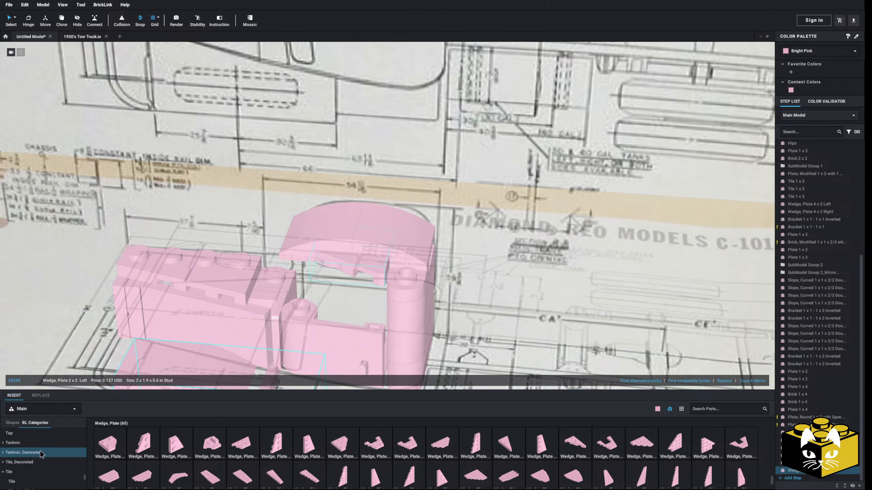
Step: Add a Tile, Round 1 x 1 Quarter at the cab's rear corner and mirror it together with the wedge plate to the opposite side
click(19, 442)
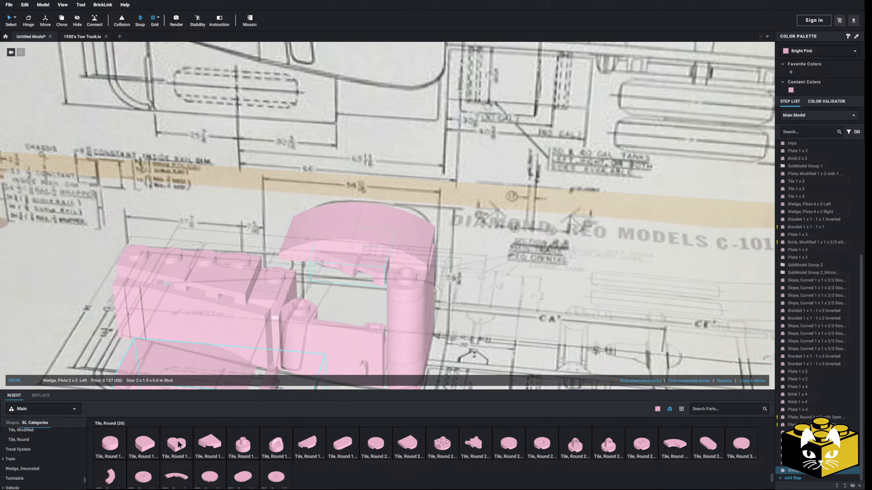
click(219, 445)
scroll(409, 267, down, 5)
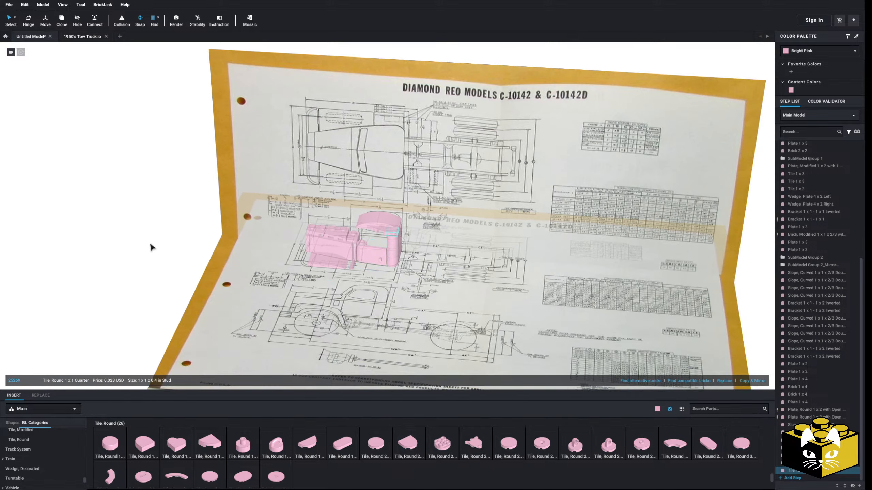
scroll(237, 252, up, 3)
ctrl+click(382, 243)
right_drag(382, 243, 386, 222)
click(749, 381)
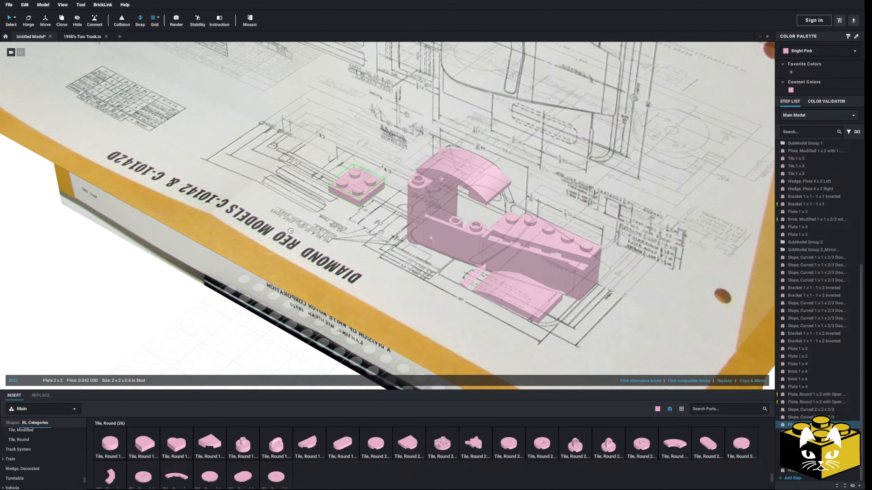
Step: Pull the Plate 2 x 2 out of the roof and reposition the two Wedge, Plate 2 x 2 parts beneath the curved slopes
drag(291, 231, 186, 287)
right_drag(185, 287, 349, 221)
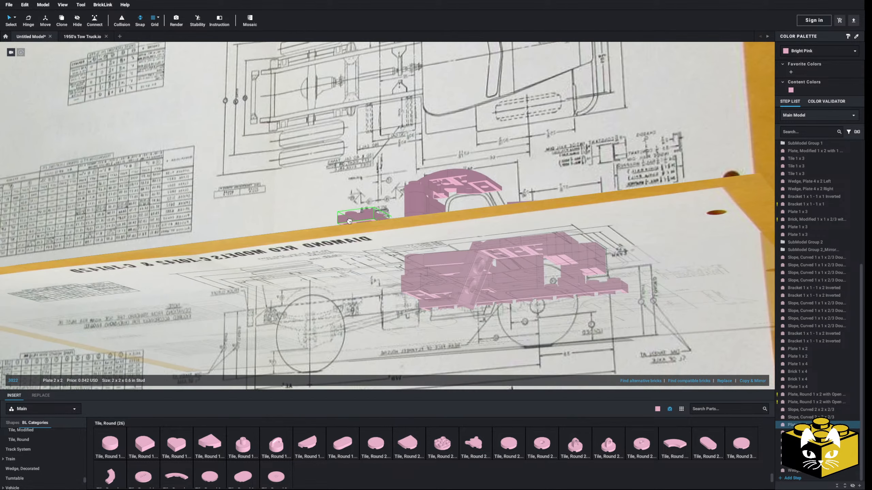
drag(383, 182, 337, 175)
click(448, 191)
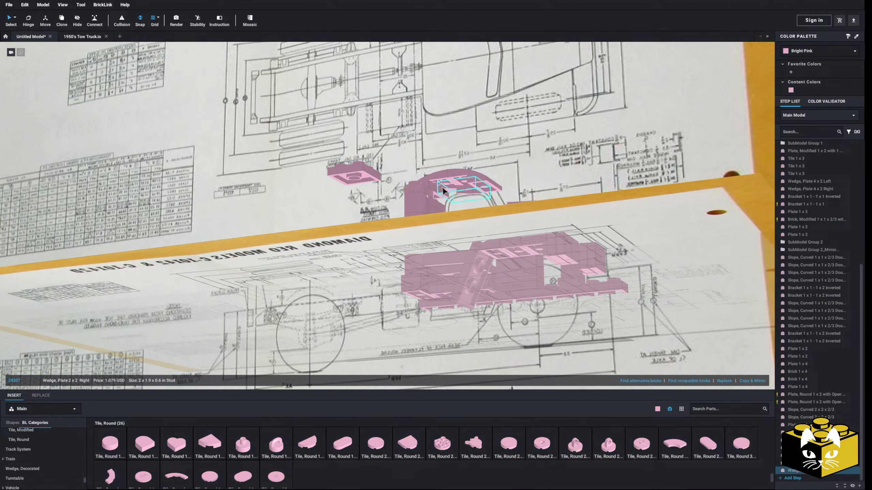
scroll(395, 220, up, 8)
right_drag(447, 191, 385, 218)
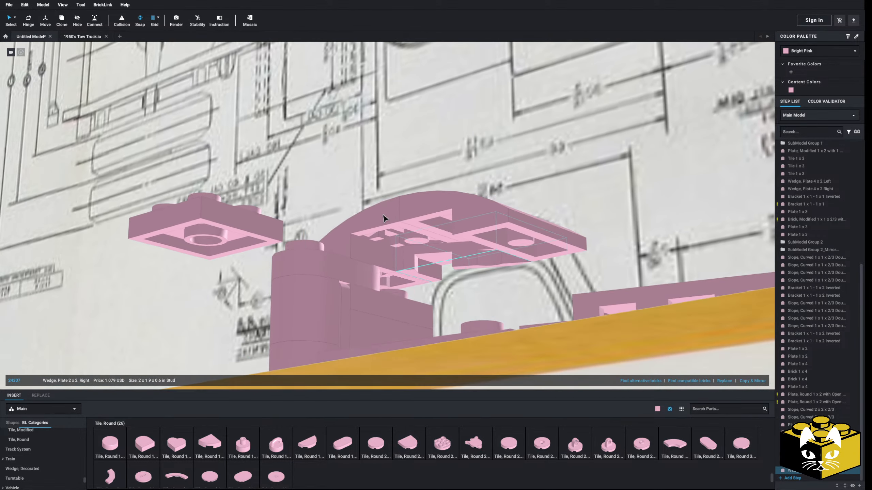
ctrl+click(389, 281)
drag(437, 254, 365, 228)
right_drag(376, 225, 360, 205)
Step: Place the loose Plate 2 x 2 back on the underside of the roof
drag(287, 92, 359, 218)
mouse_move(359, 219)
right_down()
mouse_move(342, 200)
mouse_move(347, 220)
right_up()
scroll(347, 220, up, 3)
drag(347, 219, 479, 187)
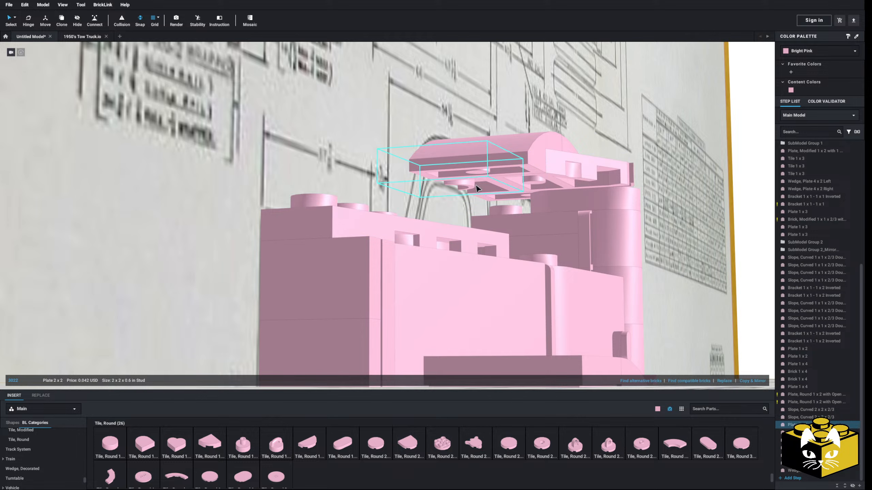
scroll(460, 196, down, 10)
click(281, 202)
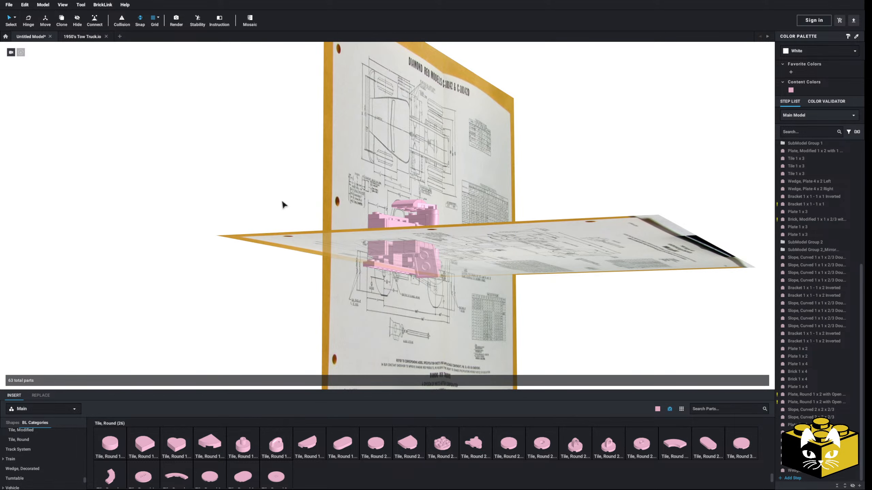
Step: Examine the finished roof and cab from above and from the side against the blueprint drawings
right_drag(244, 212, 248, 242)
middle_drag(248, 242, 246, 226)
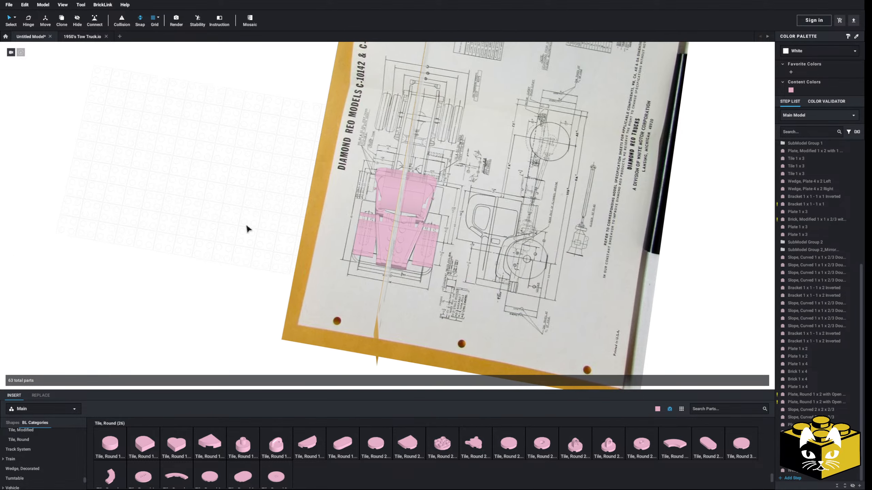
scroll(237, 231, up, 5)
right_drag(230, 232, 160, 216)
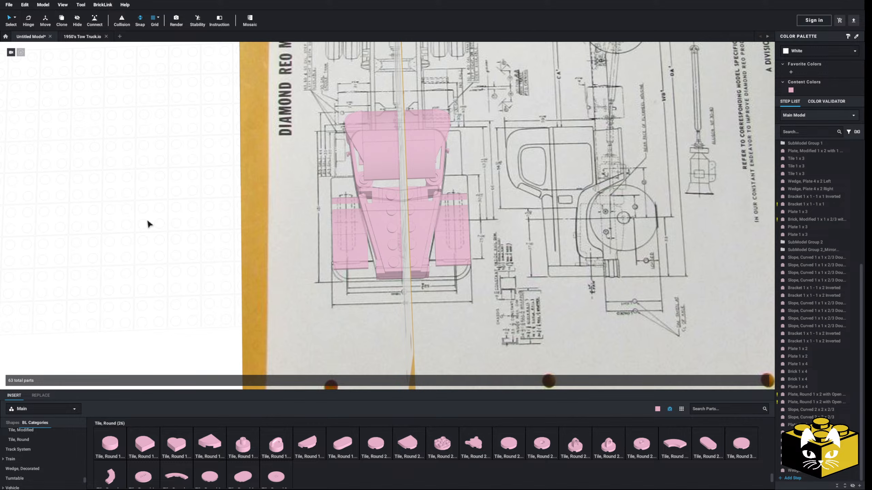
right_drag(148, 218, 126, 205)
middle_drag(90, 263, 97, 246)
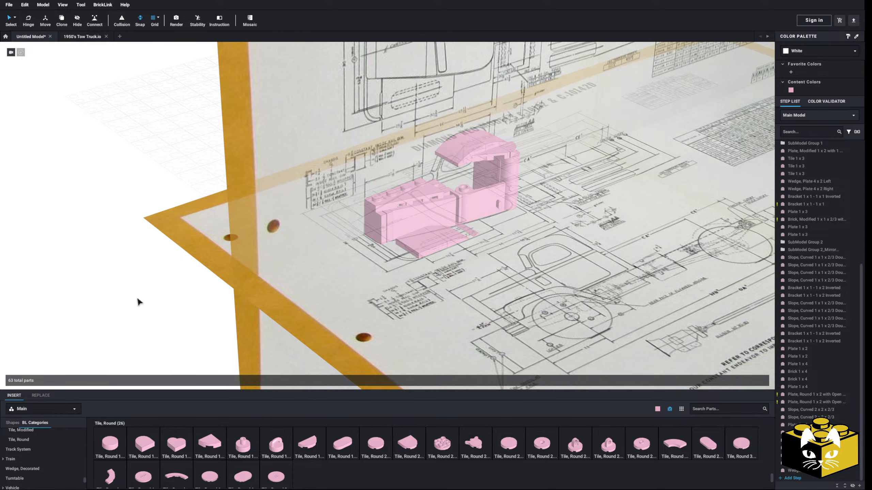
middle_drag(137, 298, 120, 273)
right_drag(120, 273, 113, 286)
middle_drag(487, 364, 358, 290)
scroll(378, 299, up, 4)
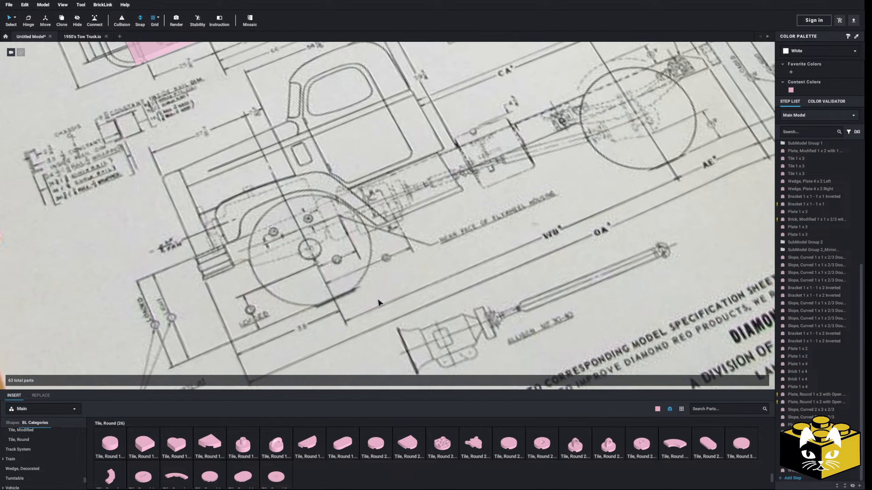
Step: Gauge the front wheel in the blueprint's side view against a temporary Plate 1 x 4, removing the plate after the check
scroll(58, 437, up, 3)
scroll(96, 440, up, 3)
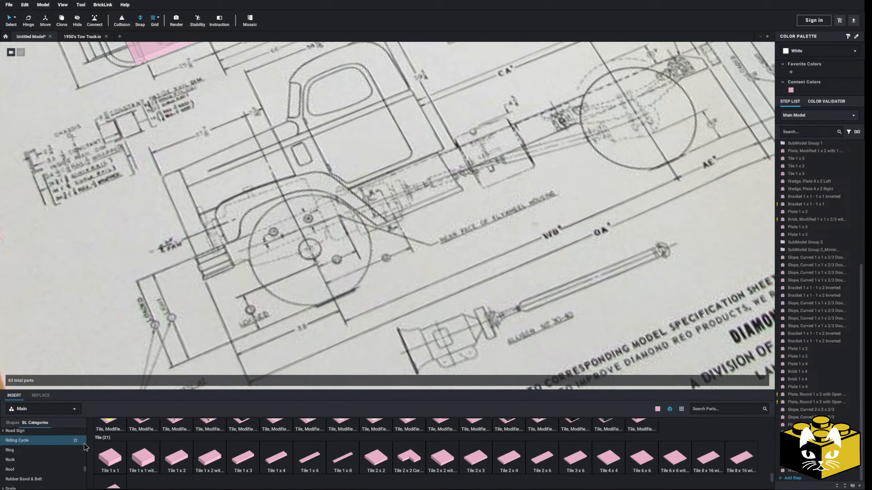
scroll(61, 445, up, 4)
click(34, 439)
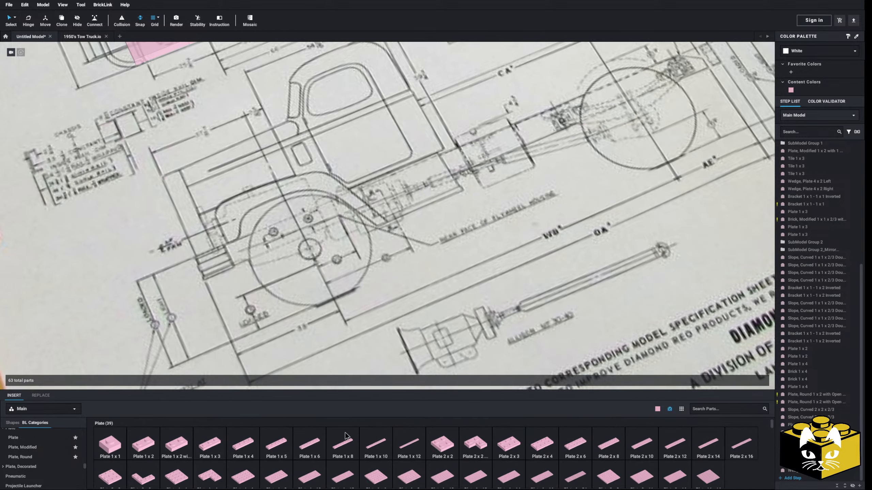
drag(244, 445, 313, 258)
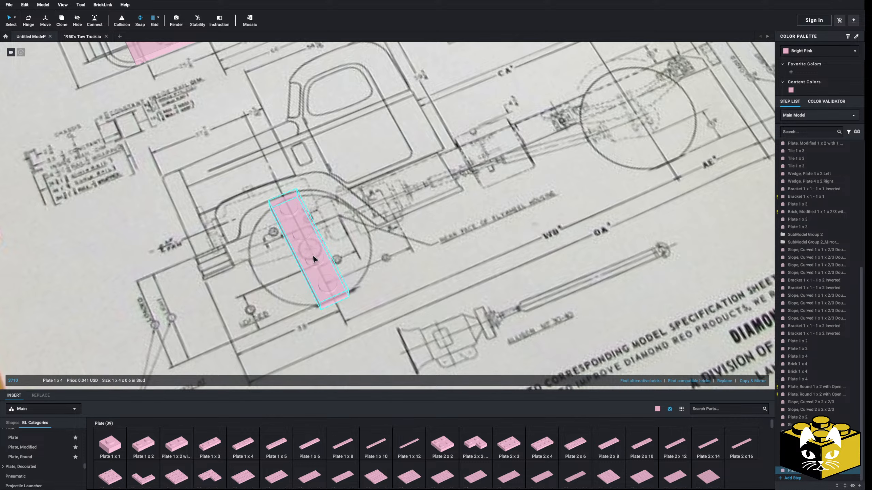
scroll(313, 257, down, 5)
key(Delete)
middle_drag(160, 306, 191, 322)
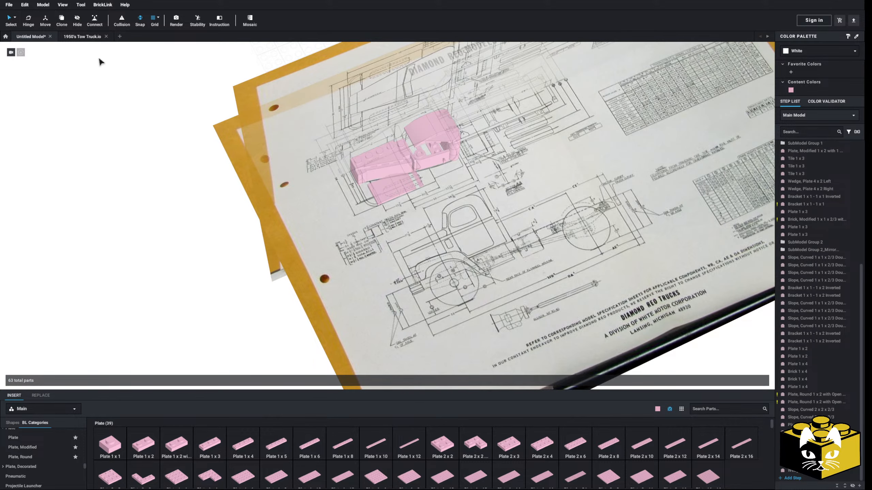
Step: Close the 1950's Tow Truck model and open 1-35 Ford L9000.io
click(107, 37)
click(9, 4)
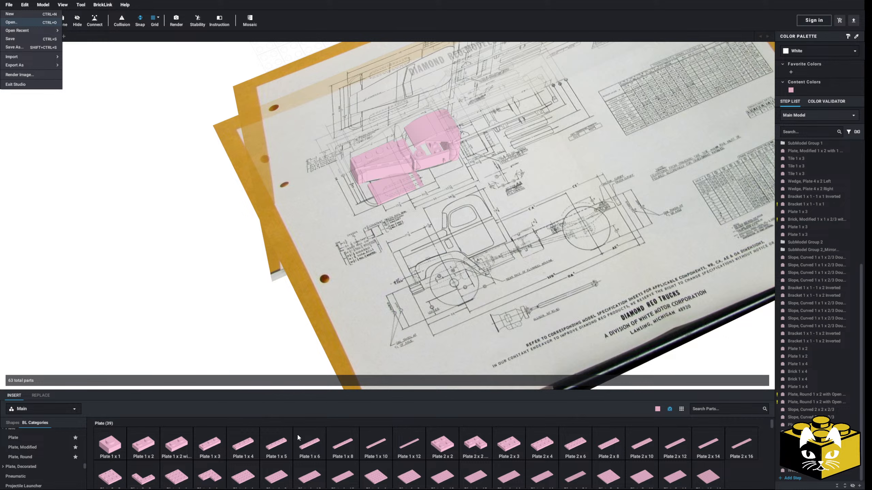
click(313, 445)
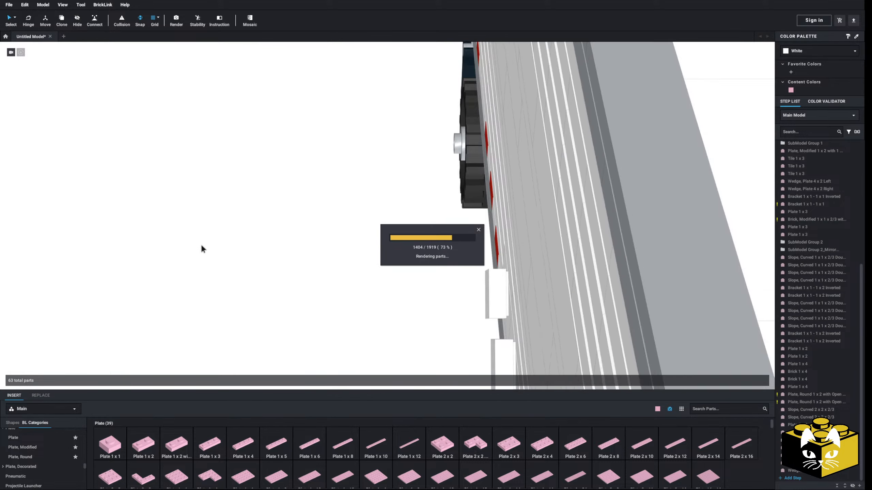
scroll(218, 206, up, 4)
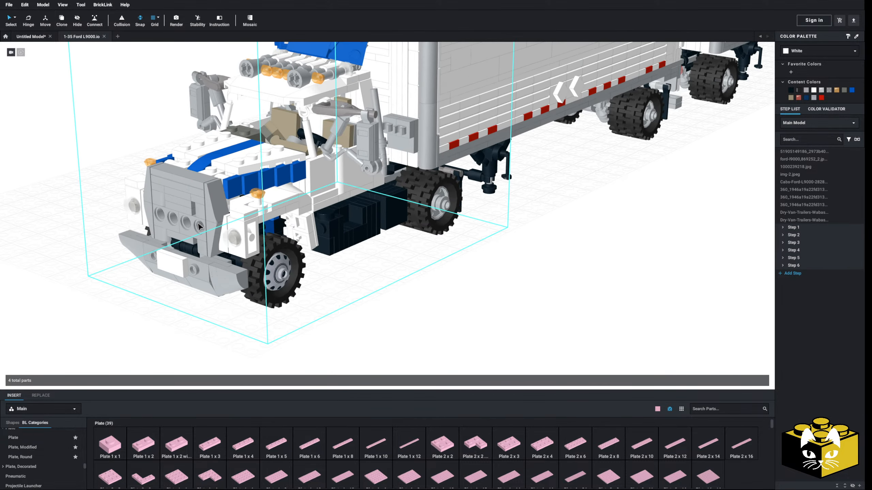
Step: Examine the Ford L9000's hood, fenders, cab and front bumper from both sides and from the front
right_drag(195, 223, 185, 217)
right_drag(117, 210, 193, 230)
middle_drag(429, 234, 230, 253)
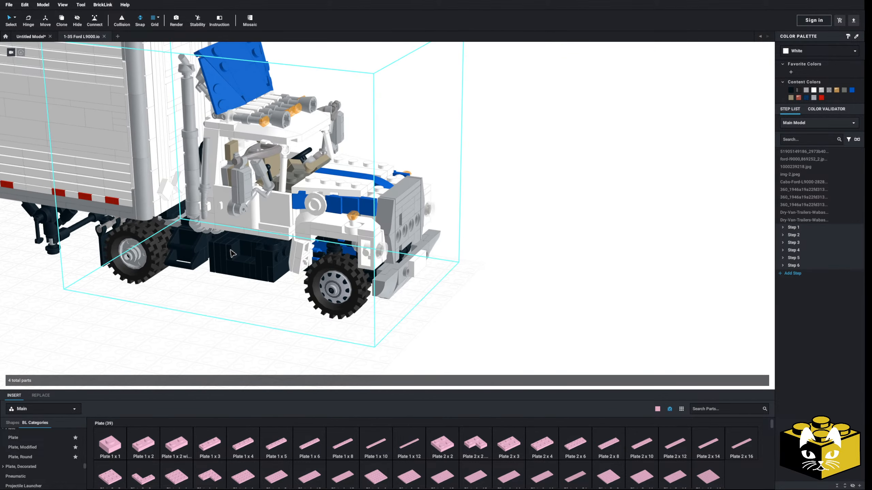
right_drag(230, 252, 240, 245)
middle_drag(240, 245, 237, 285)
mouse_move(238, 285)
right_down()
mouse_move(236, 277)
mouse_move(232, 285)
right_up()
middle_drag(236, 260, 312, 216)
middle_drag(316, 329, 316, 304)
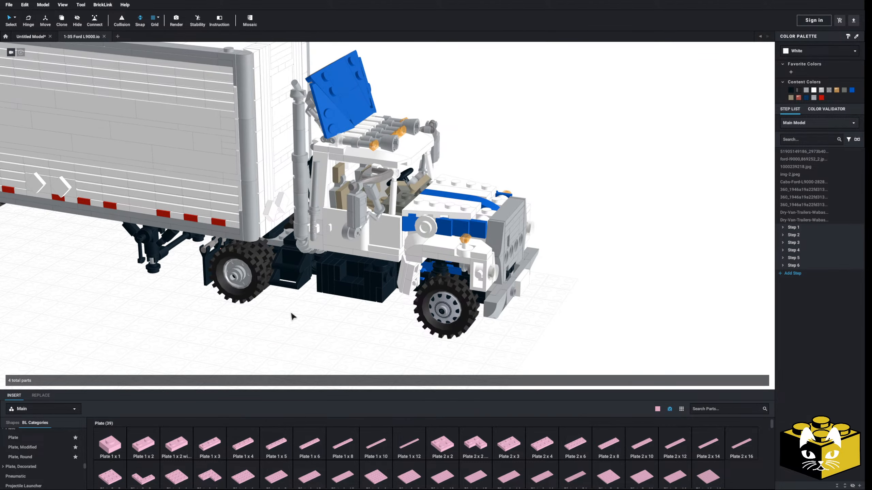
right_drag(291, 316, 224, 327)
scroll(375, 302, up, 3)
middle_drag(225, 323, 328, 311)
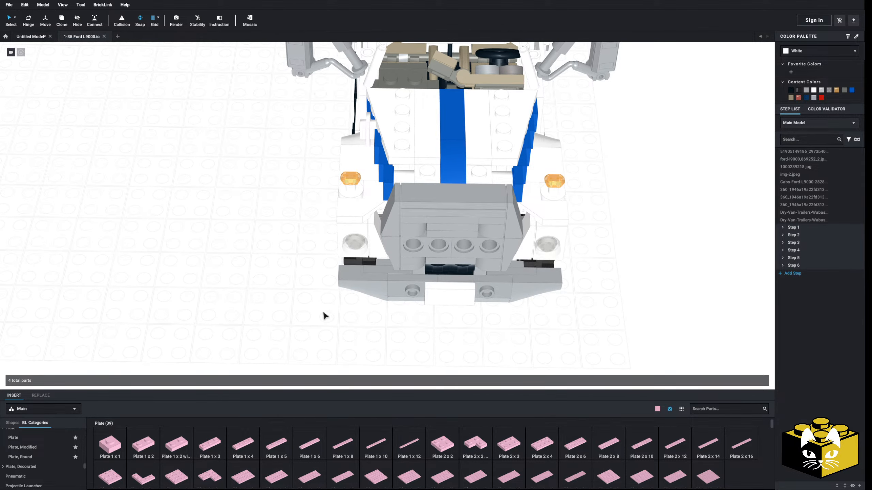
Step: Copy the Ford tractor submodel, paste it into Untitled Model and place it on the empty grid beside the blueprints
click(435, 302)
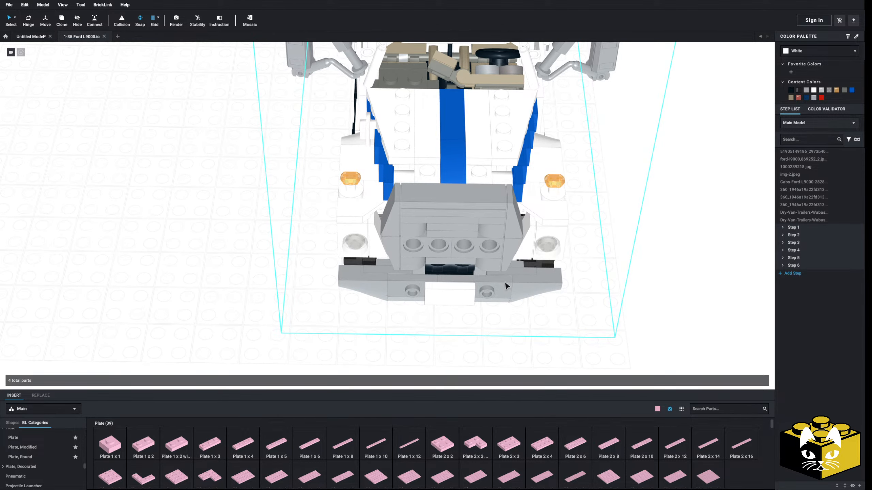
scroll(422, 232, down, 4)
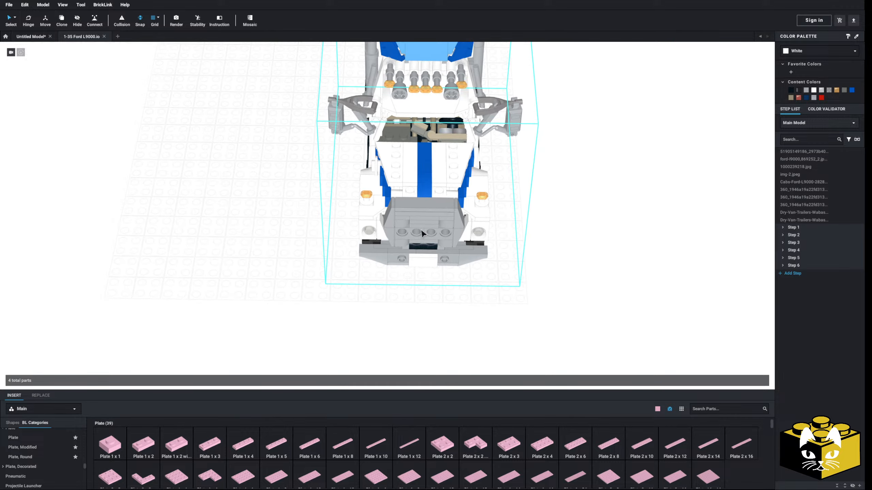
right_drag(422, 232, 377, 223)
right_click(377, 223)
click(174, 200)
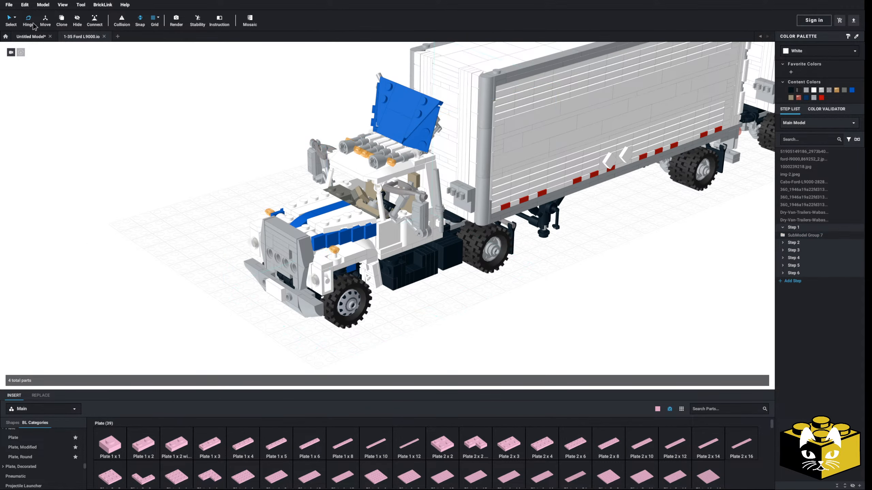
click(30, 36)
right_drag(225, 234, 191, 225)
right_click(191, 225)
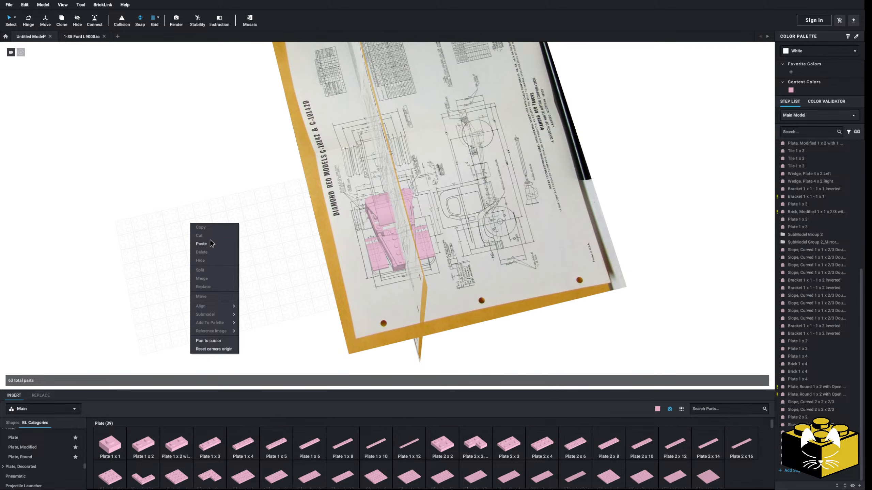
click(202, 243)
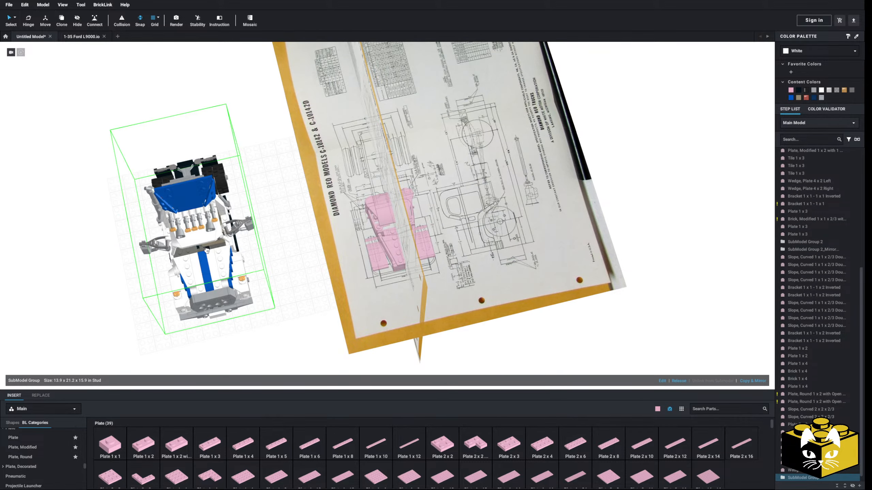
click(256, 259)
drag(254, 305, 159, 294)
click(267, 279)
Step: Hide both blueprint reference images so only the two truck models remain in view
right_click(348, 266)
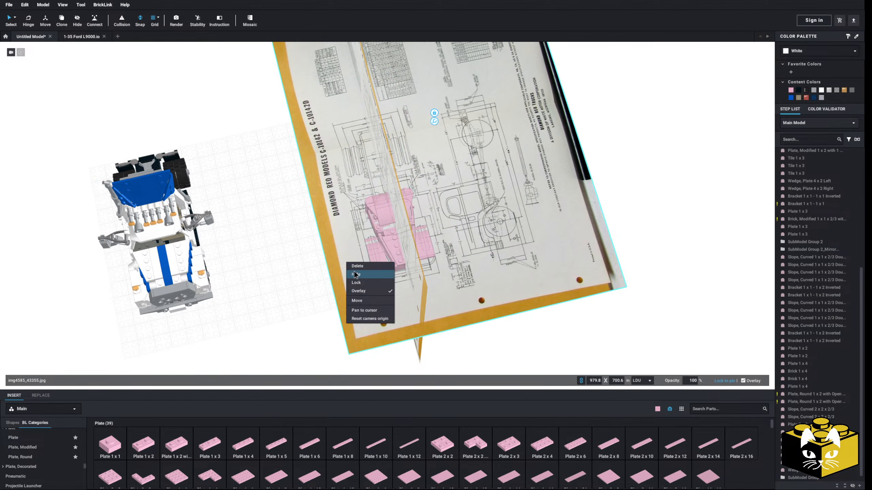
click(356, 274)
right_click(421, 272)
click(439, 282)
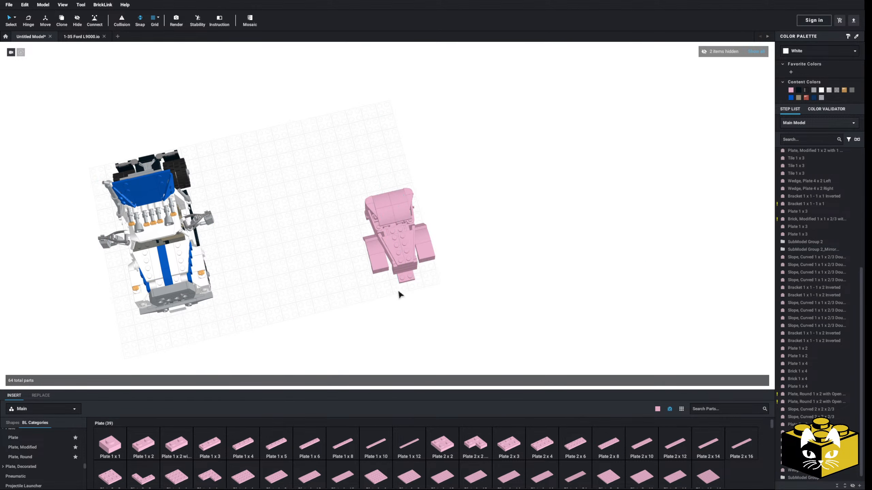
Step: Move the Ford tractor alongside the pink cab and lower it for a height comparison
right_drag(399, 291, 395, 275)
click(393, 153)
right_drag(393, 154, 380, 172)
drag(380, 171, 372, 290)
right_drag(371, 291, 381, 259)
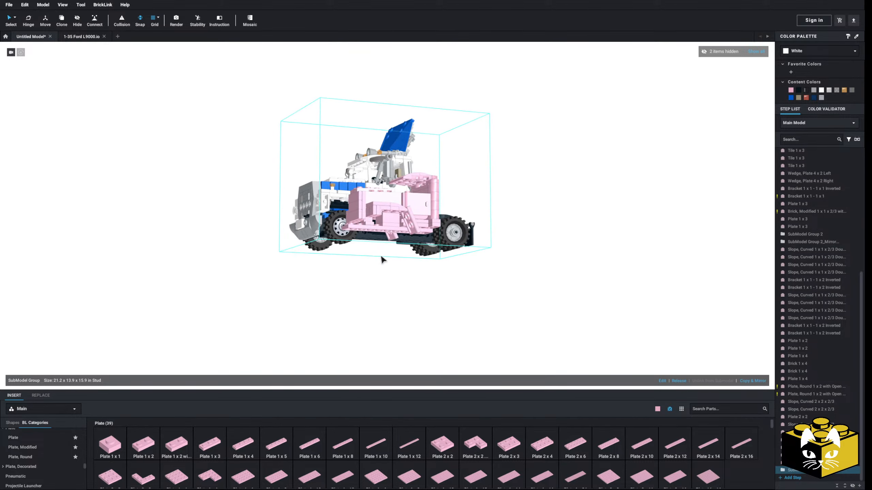
scroll(381, 259, up, 5)
right_drag(322, 240, 244, 201)
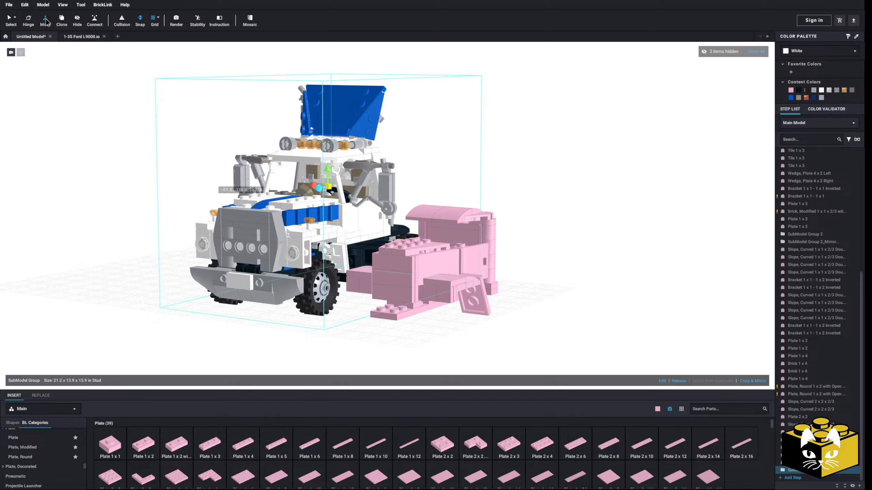
drag(328, 169, 338, 207)
click(608, 239)
mouse_move(608, 240)
right_down()
mouse_move(595, 222)
mouse_move(566, 223)
mouse_move(605, 227)
right_up()
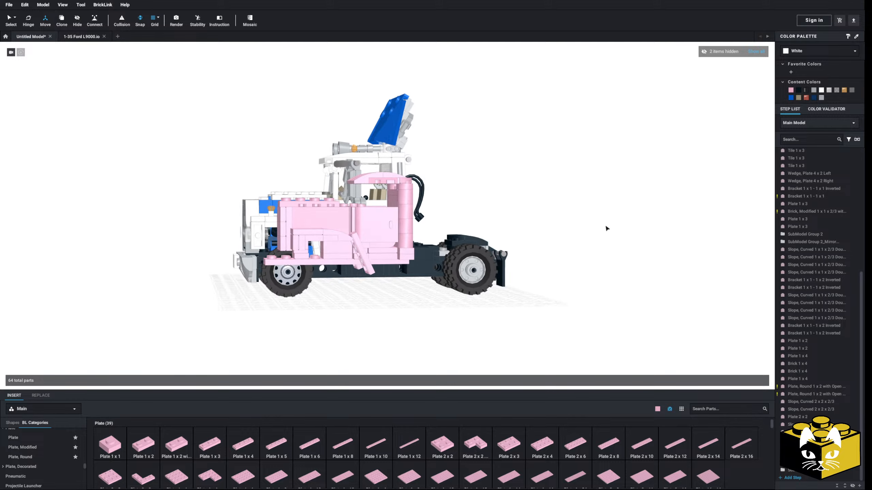
Step: Compare the pink cab's proportions with the Ford tractor from the side and from above
scroll(473, 348, up, 4)
right_drag(473, 348, 462, 341)
middle_drag(462, 342, 474, 326)
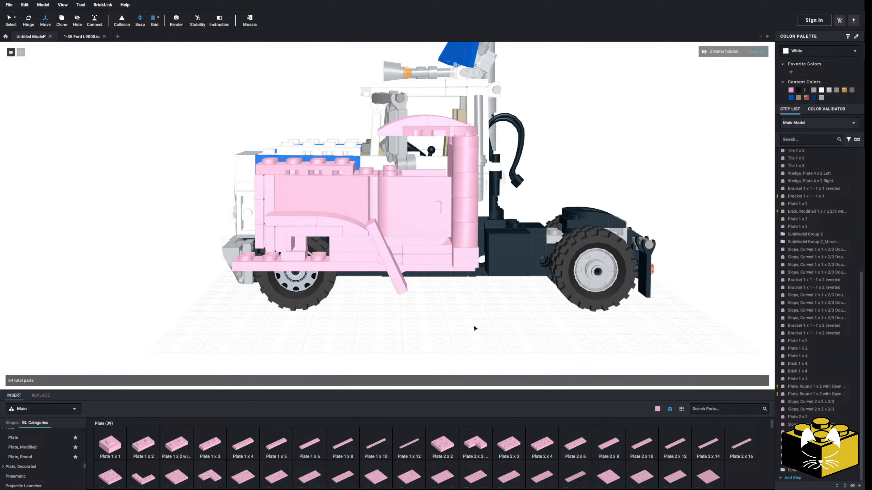
right_drag(474, 326, 512, 323)
middle_drag(511, 323, 401, 330)
right_drag(402, 332, 315, 309)
scroll(376, 341, up, 3)
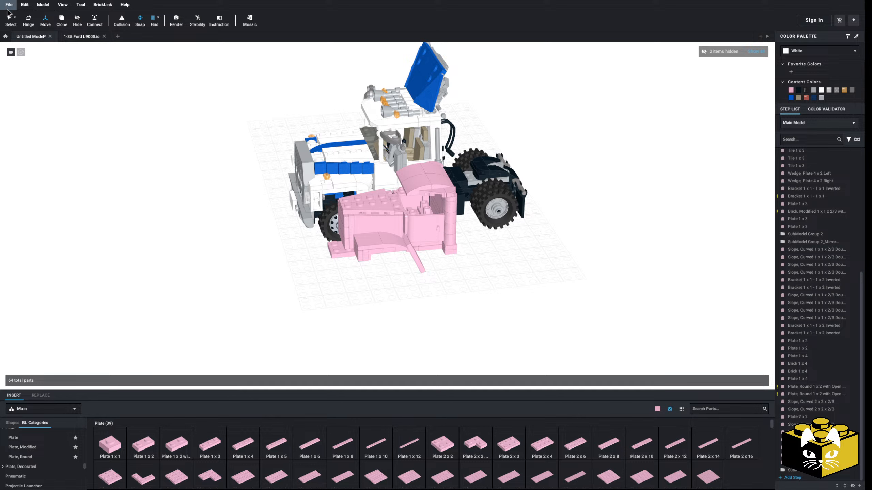
Step: Delete the pasted Ford tractor from the tow truck model
click(371, 131)
key(Delete)
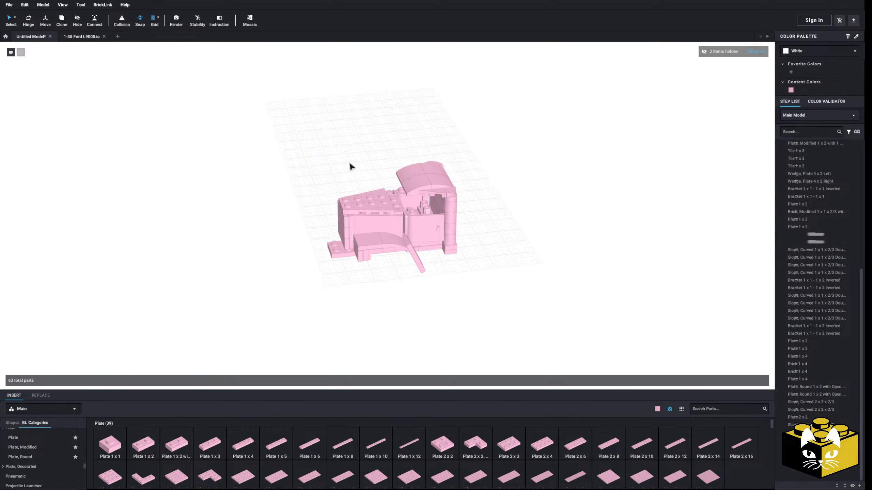
right_drag(350, 166, 238, 242)
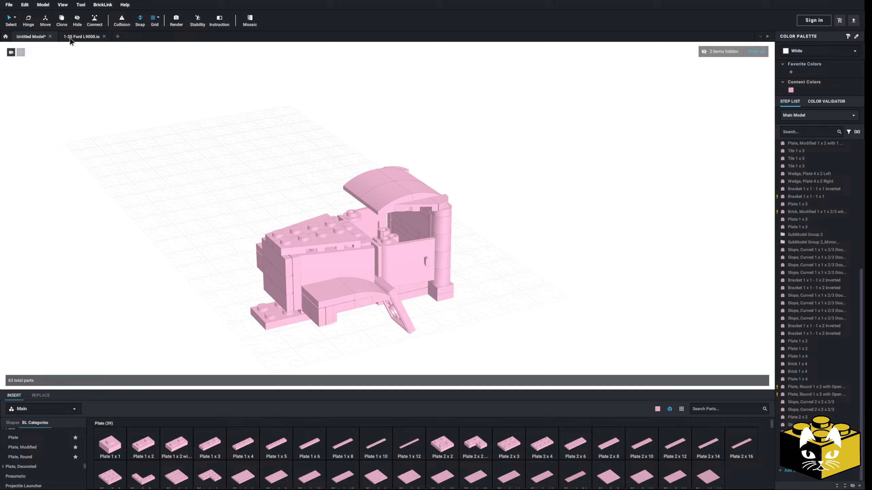
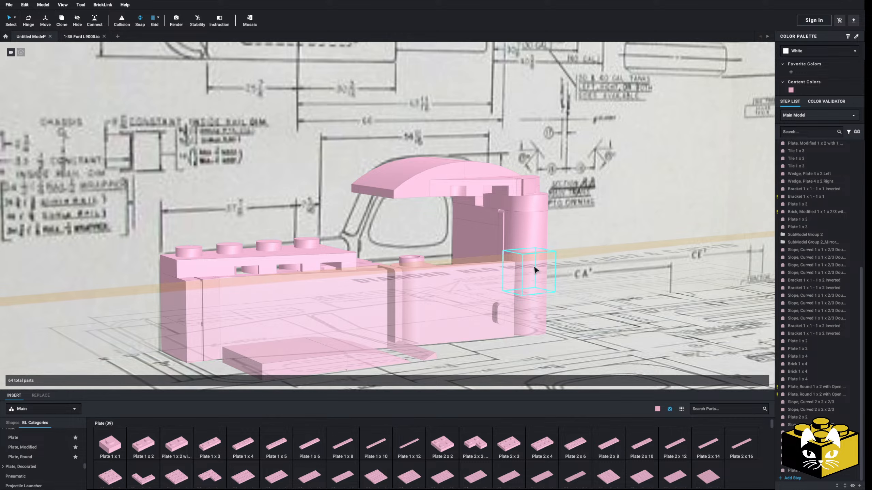
Step: Try a Plate, Modified 1 x 1 with Light Attachment - Thick Ring at the cab's front windshield corner
right_drag(536, 270, 466, 273)
click(23, 447)
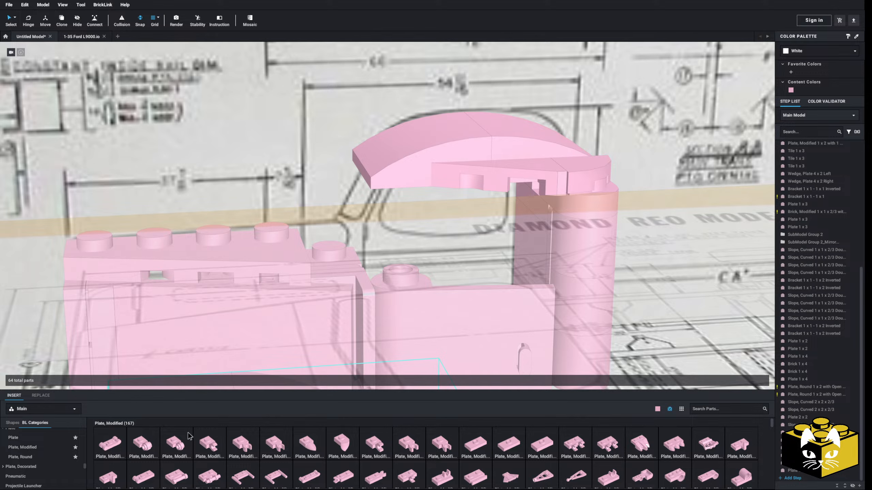
click(146, 444)
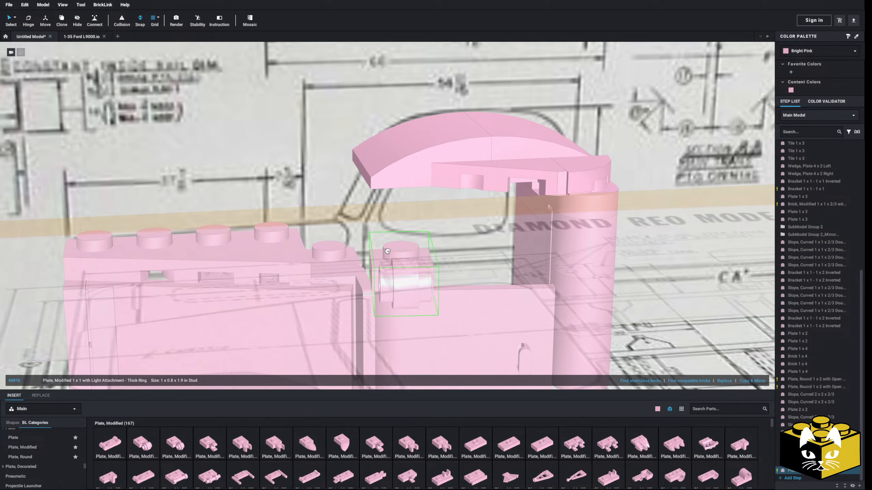
right_drag(354, 235, 328, 261)
click(326, 268)
drag(332, 236, 367, 248)
right_drag(367, 248, 349, 277)
drag(336, 262, 279, 266)
scroll(279, 266, down, 3)
middle_drag(279, 266, 556, 254)
drag(556, 255, 99, 265)
key(Delete)
Step: Hide the two blueprint images around the pink truck
middle_drag(286, 233, 182, 256)
right_drag(182, 256, 320, 251)
scroll(296, 264, down, 5)
right_click(296, 264)
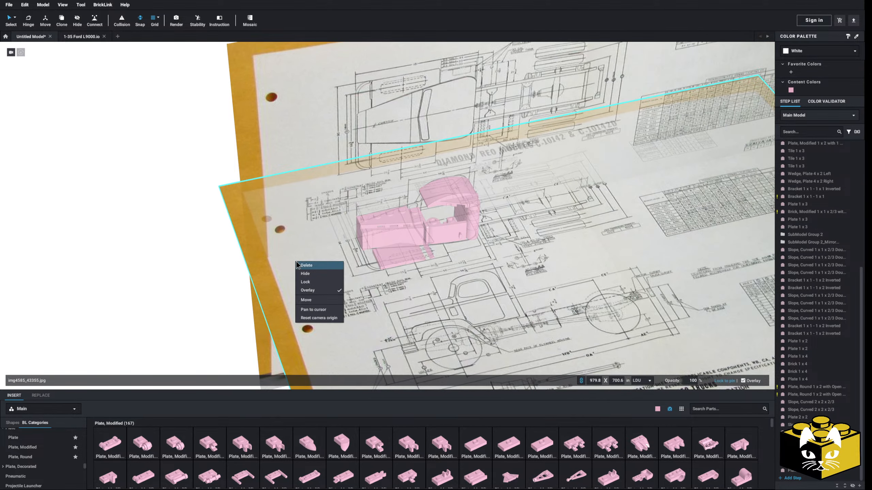
click(302, 274)
right_click(295, 222)
click(304, 236)
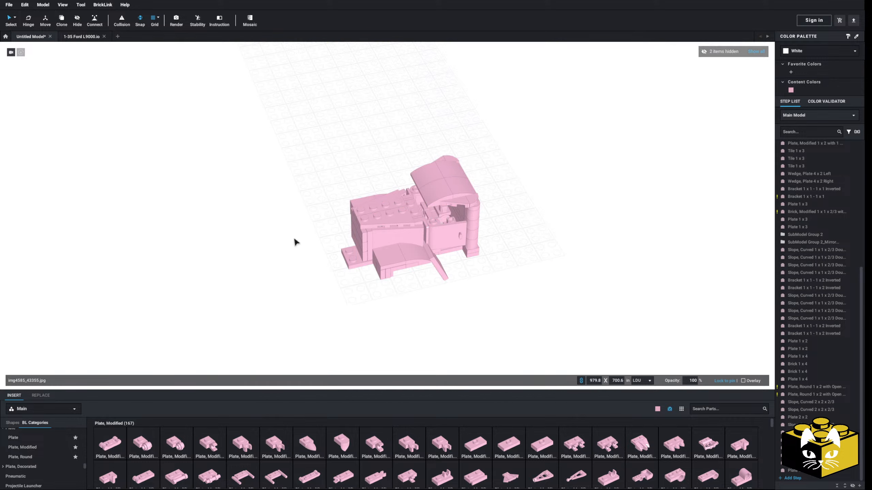
Step: Open the hood submodel in front of the windshield for editing
scroll(252, 269, up, 10)
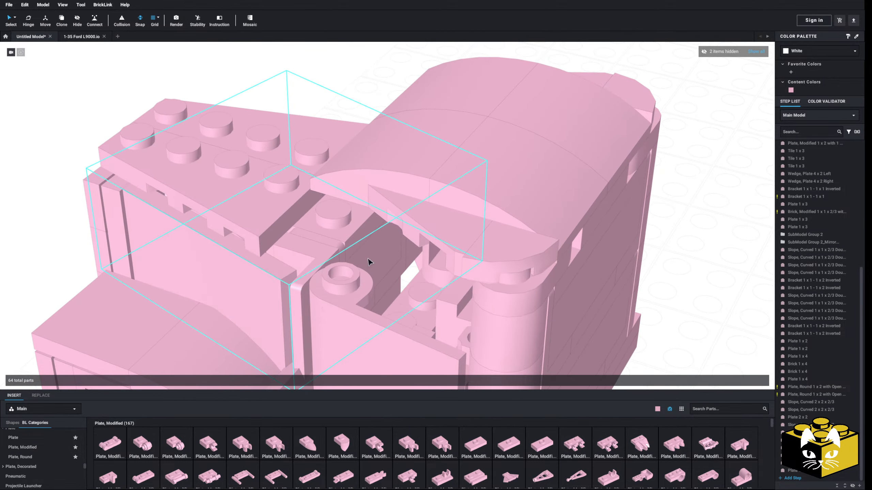
click(367, 258)
double_click(367, 257)
click(365, 267)
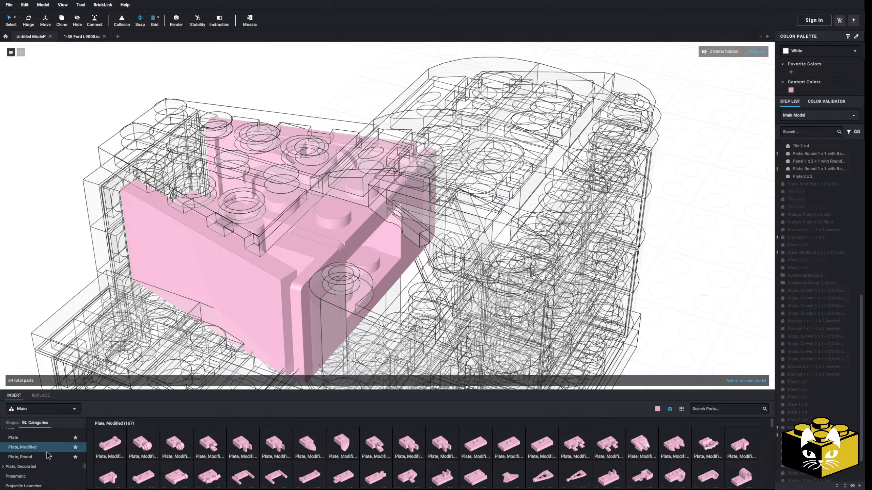
Step: Add a Technic, Brick 1 x 2 in the open gap at the rear of the hood submodel
scroll(51, 459, down, 5)
scroll(86, 477, up, 8)
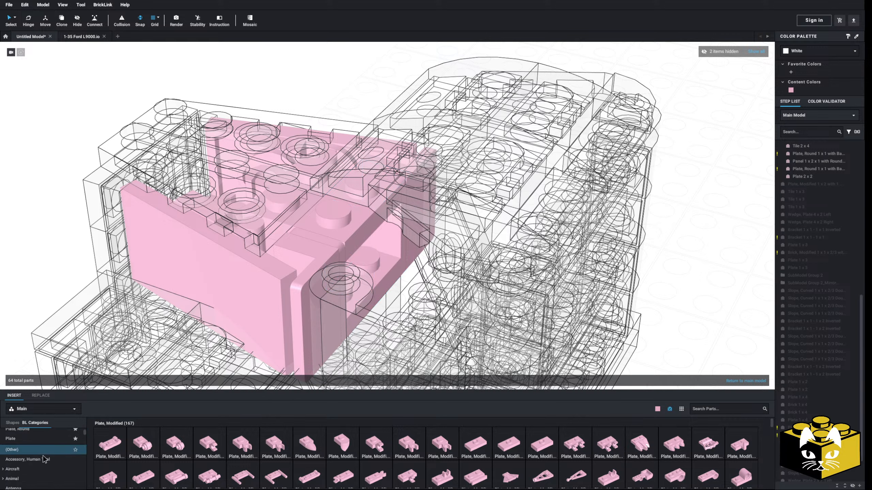
click(31, 457)
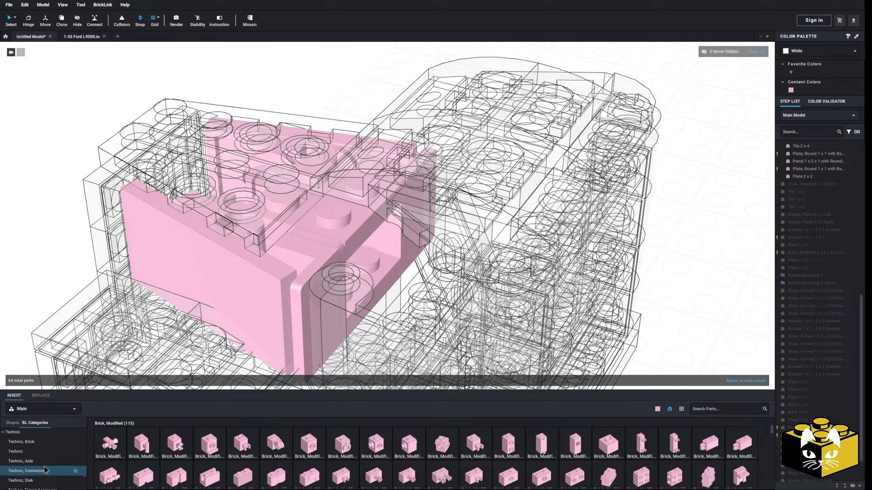
click(36, 464)
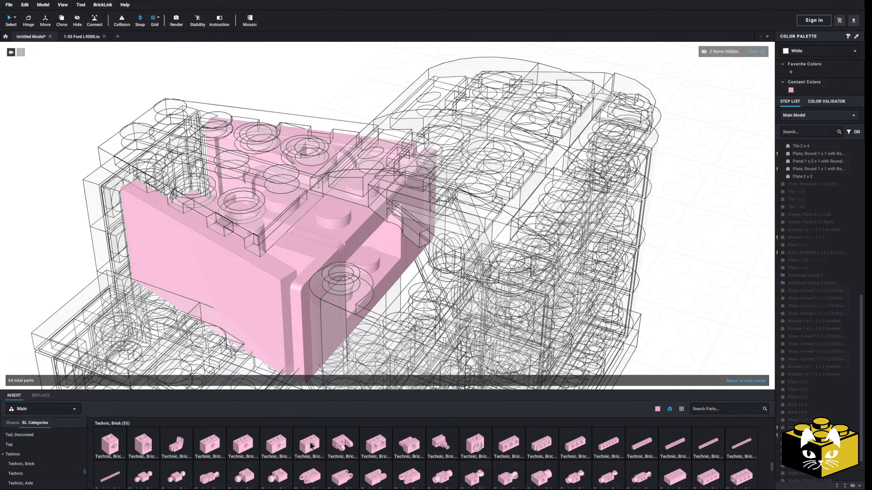
click(310, 441)
click(364, 228)
scroll(364, 229, down, 3)
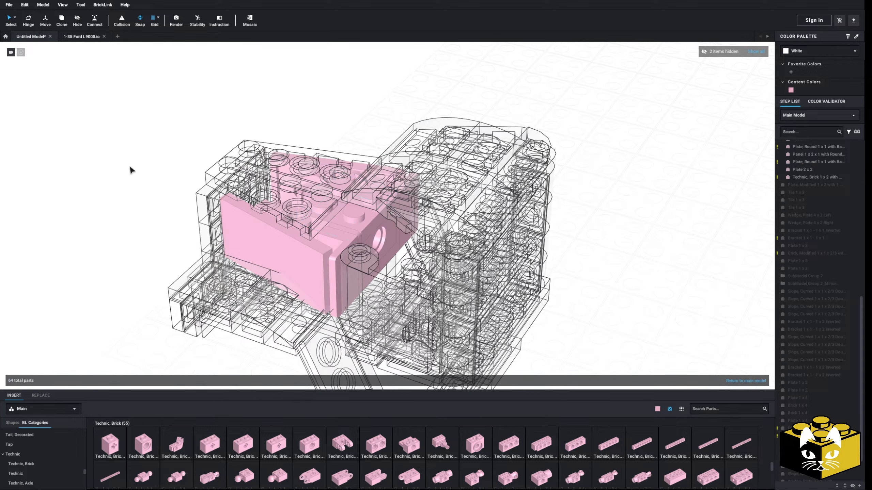
Step: Leave the hood submodel and return to editing the main model
double_click(129, 185)
middle_drag(118, 190, 136, 196)
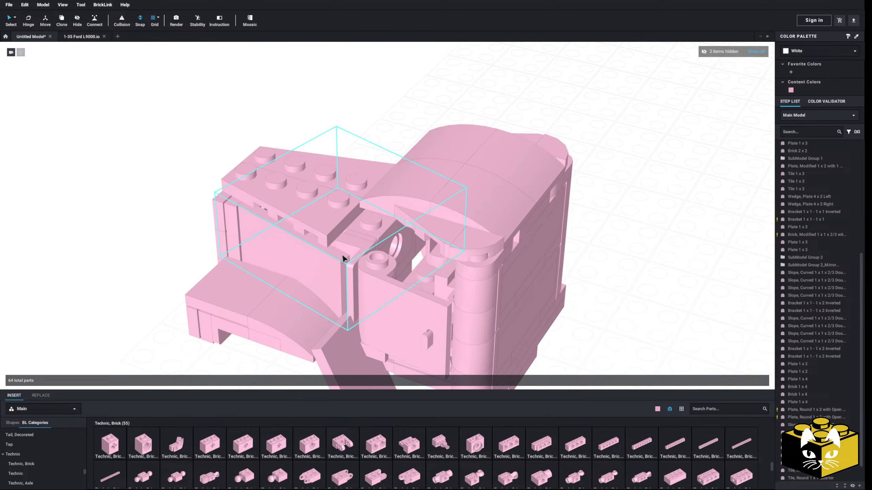
click(680, 379)
click(626, 333)
right_drag(626, 333, 633, 322)
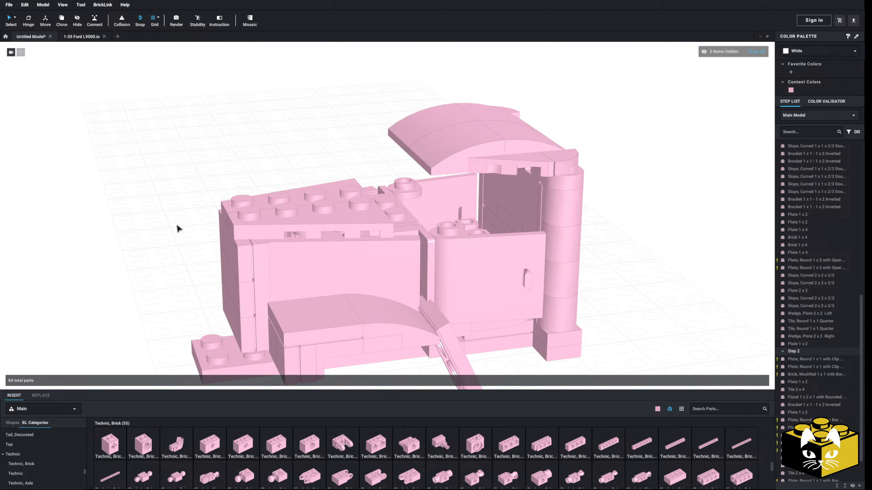
right_drag(175, 228, 173, 301)
scroll(62, 466, up, 5)
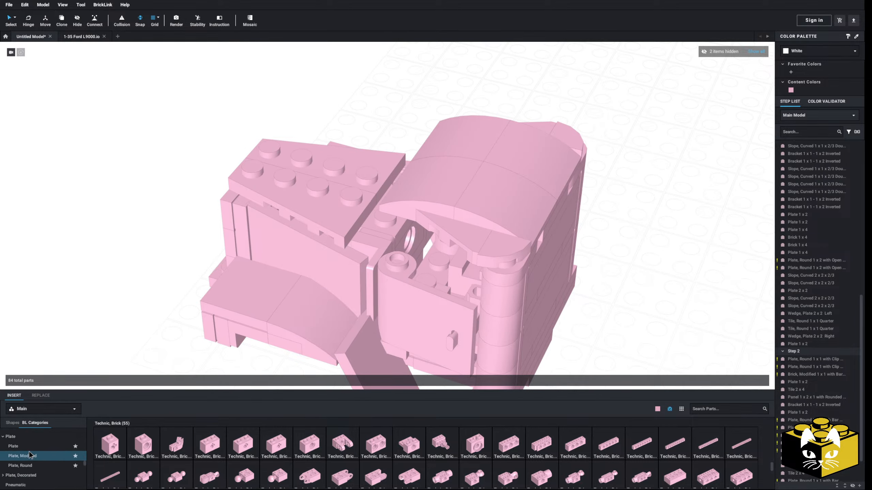
Step: Try a supporting part and a Plate, Modified 1 x 1 with Light Attachment - Thick Ring at the cab's front windshield corner
click(23, 475)
drag(488, 443, 443, 268)
click(649, 282)
right_drag(648, 283, 630, 346)
scroll(667, 275, up, 3)
drag(130, 450, 401, 254)
click(685, 217)
Step: Unhide the blueprint images and check the windshield corner against the side-view drawing
click(757, 54)
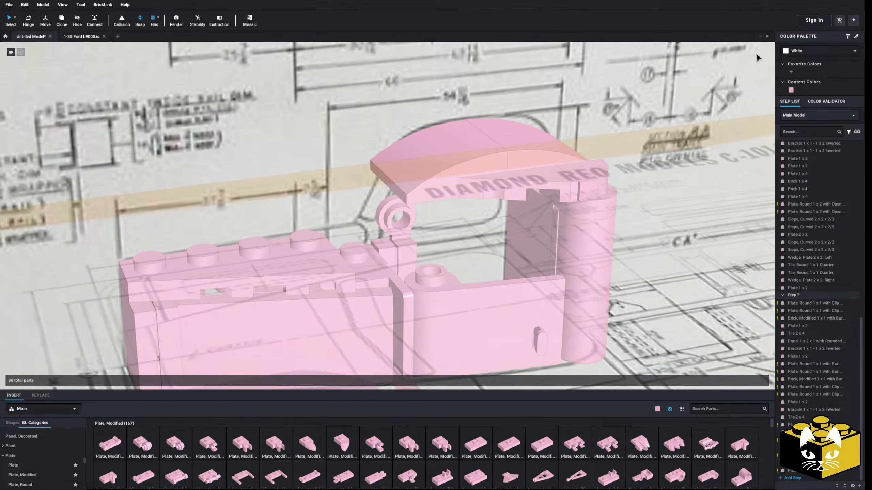
right_drag(729, 244, 695, 196)
middle_drag(455, 252, 460, 276)
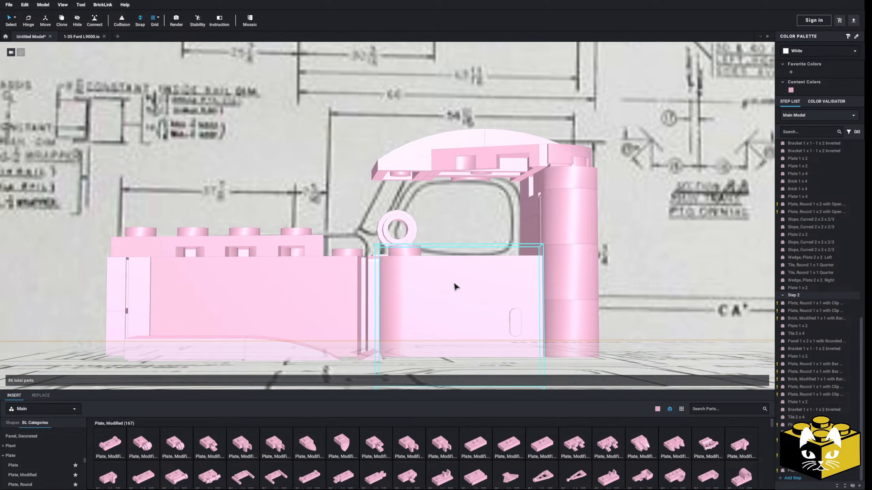
scroll(458, 286, up, 5)
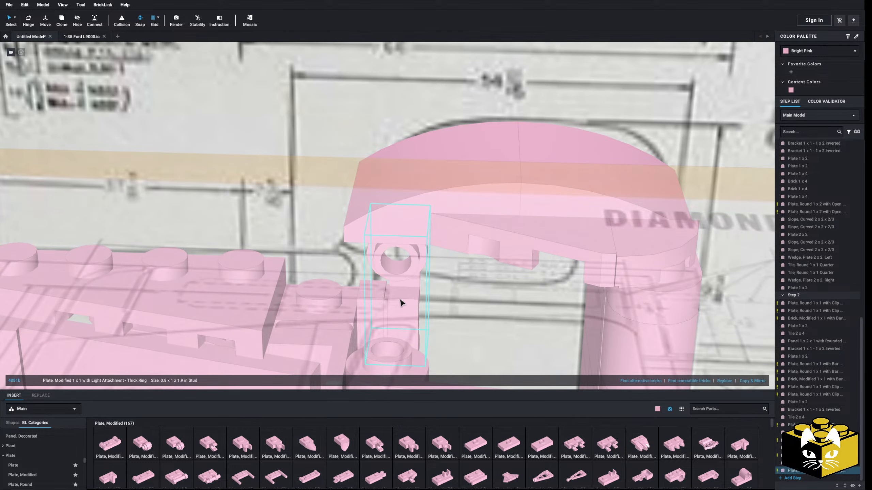
Step: Move the thick-ring plate off the cab onto the empty grid and rotate it to lie flat
scroll(478, 285, down, 5)
drag(401, 303, 100, 264)
key(Down)
key(Left)
click(56, 339)
Step: Try a Bracket 1 x 1 - 1 x 1 at the cab's front windshield corner
scroll(43, 444, down, 3)
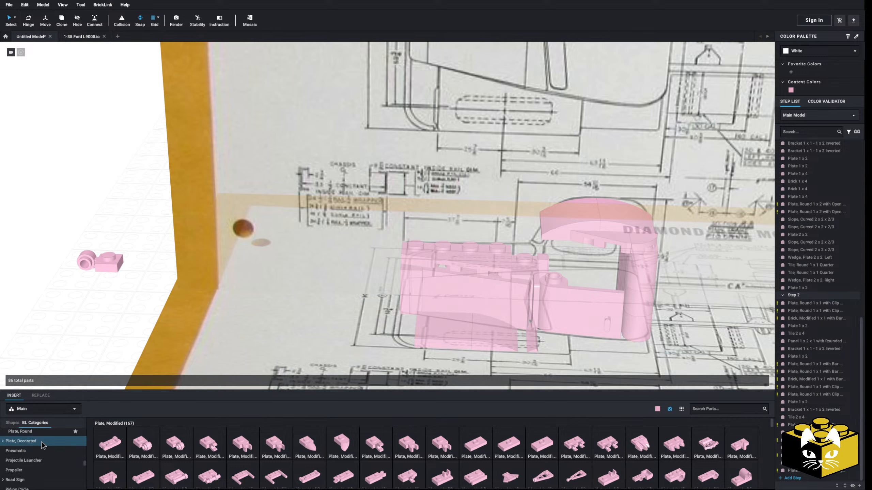
scroll(51, 309, up, 4)
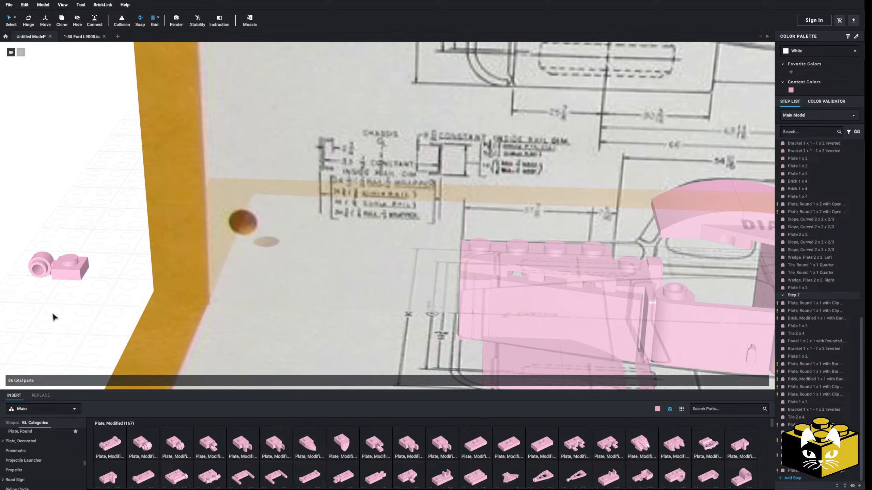
scroll(71, 456, down, 2)
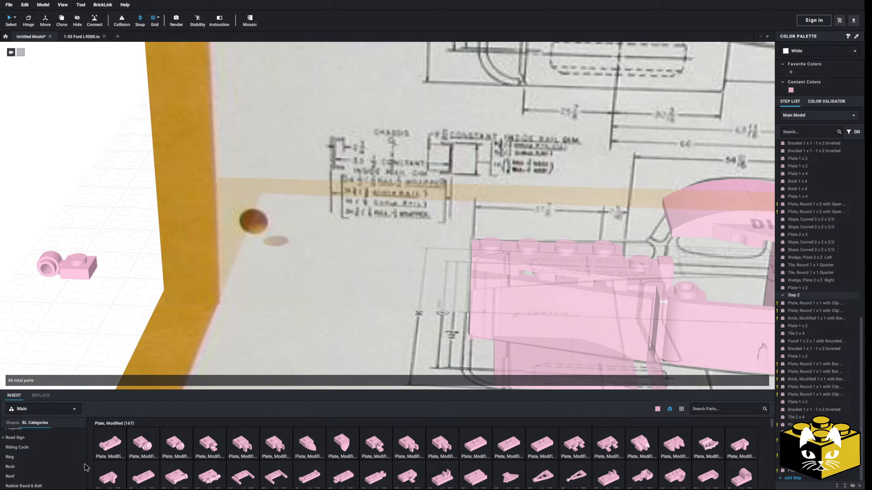
drag(85, 466, 85, 436)
scroll(52, 450, up, 5)
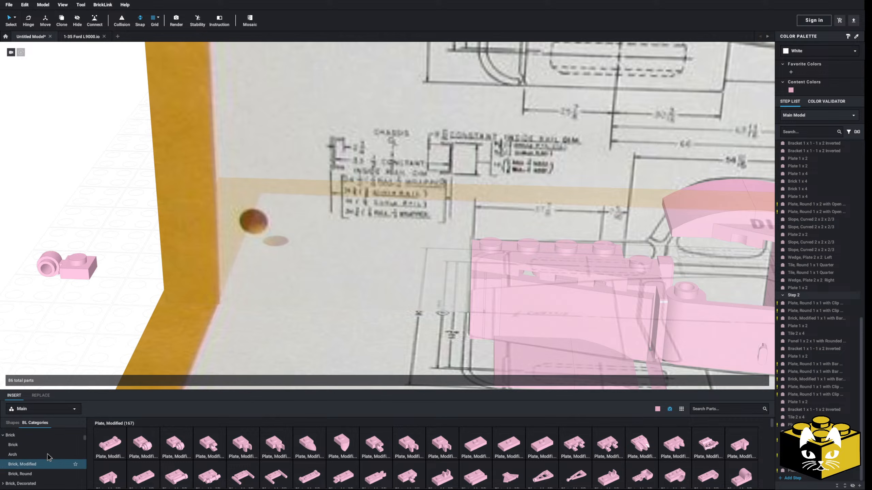
click(28, 468)
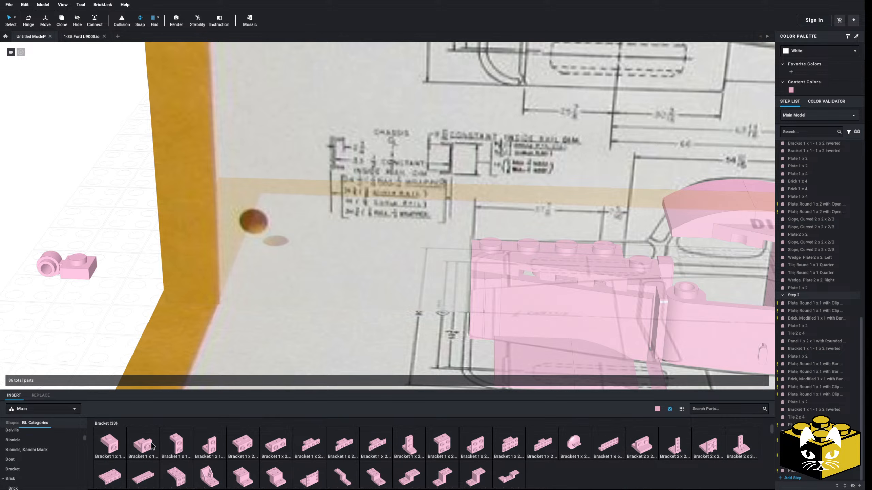
drag(119, 443, 673, 286)
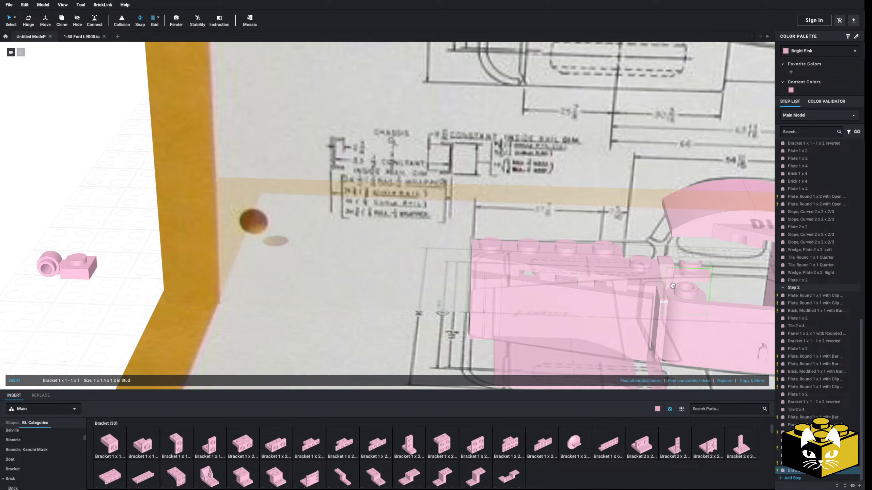
Step: Attach the thick-ring plate to the bracket at the windshield corner and compare its position with the blueprint
drag(71, 269, 686, 247)
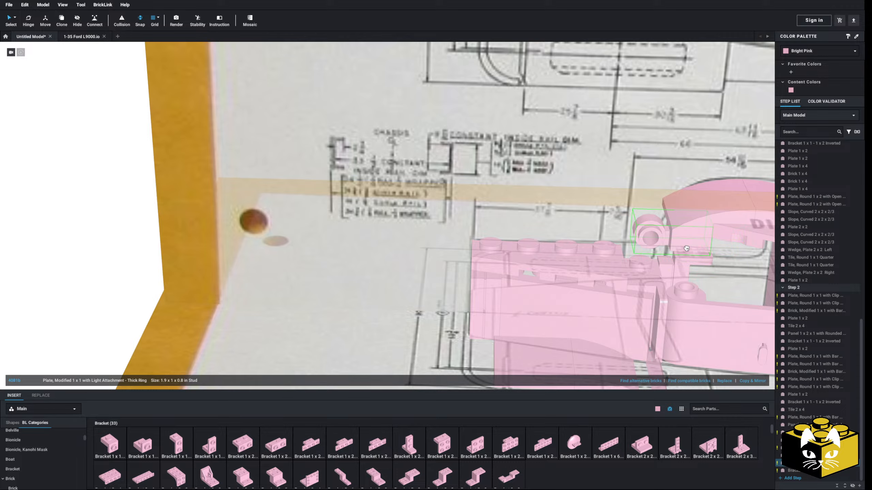
scroll(691, 259, down, 5)
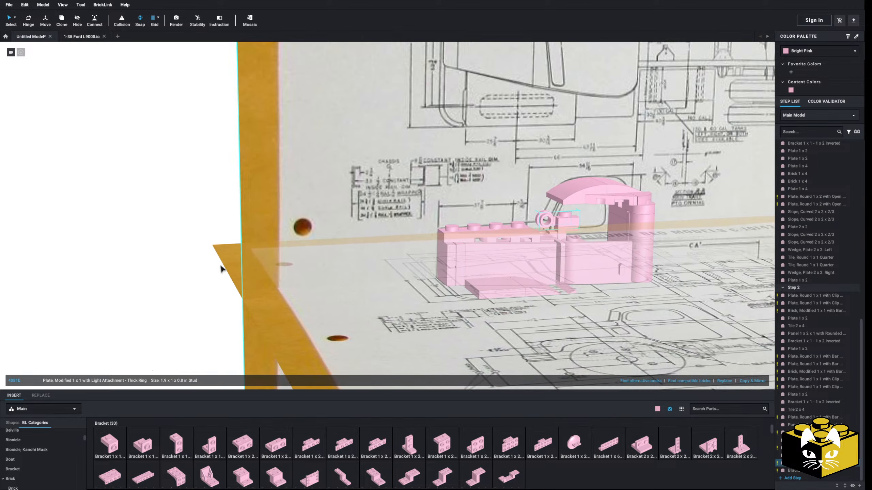
scroll(416, 272, up, 10)
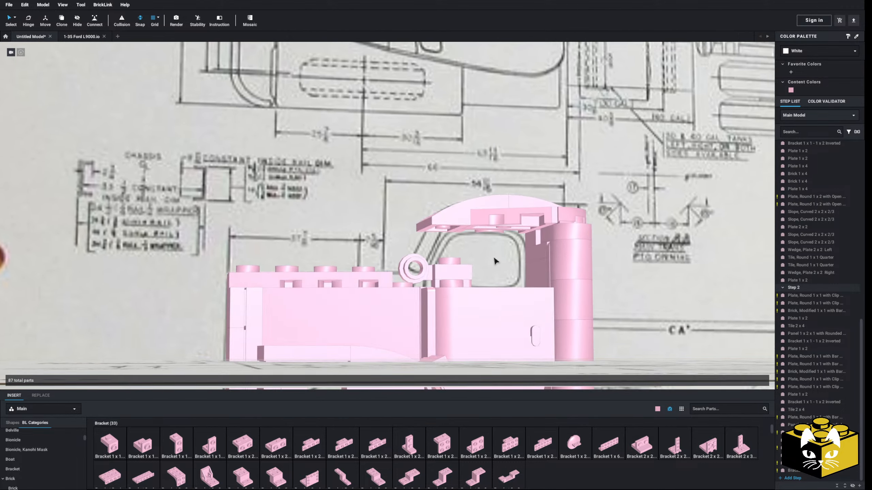
right_drag(416, 273, 327, 317)
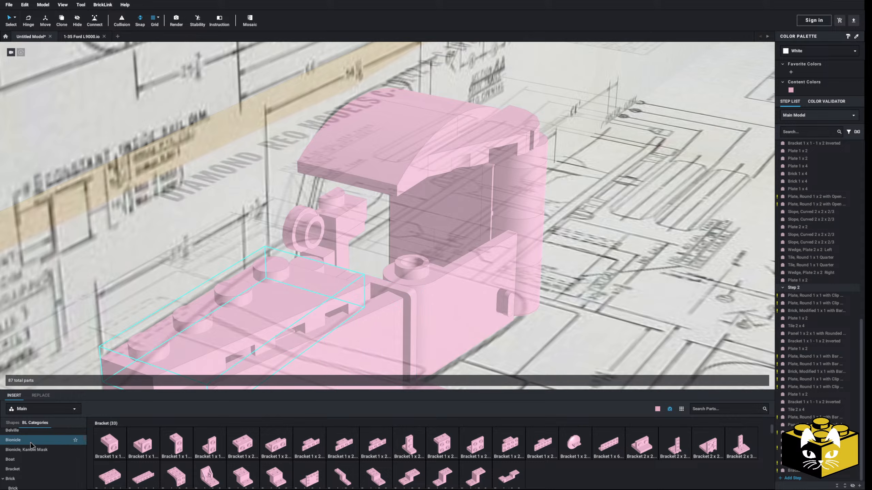
scroll(29, 442, down, 10)
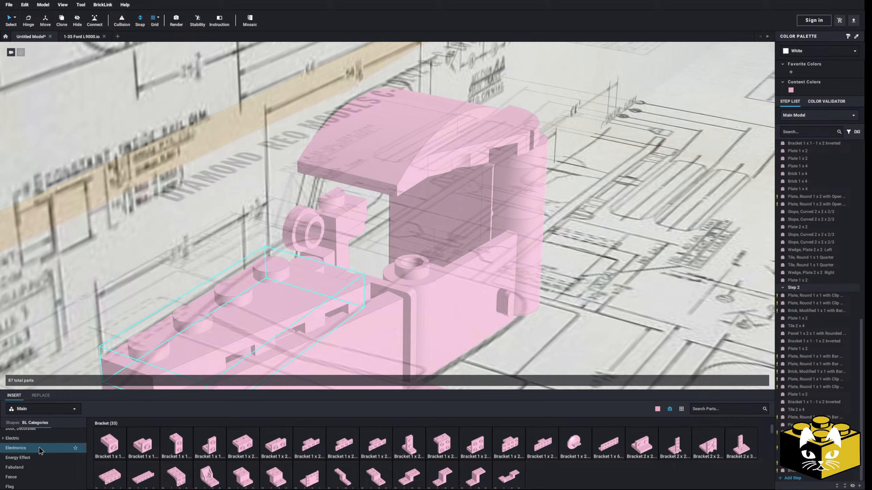
right_drag(312, 295, 296, 311)
scroll(34, 447, down, 10)
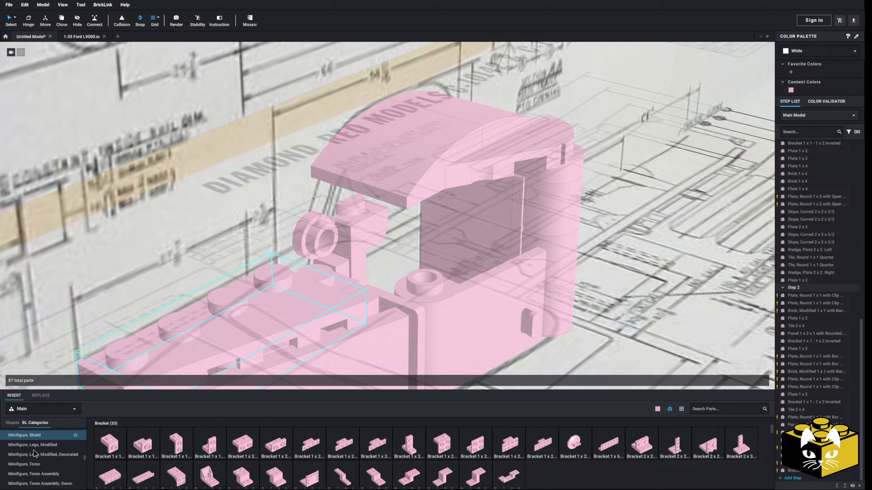
scroll(35, 455, down, 15)
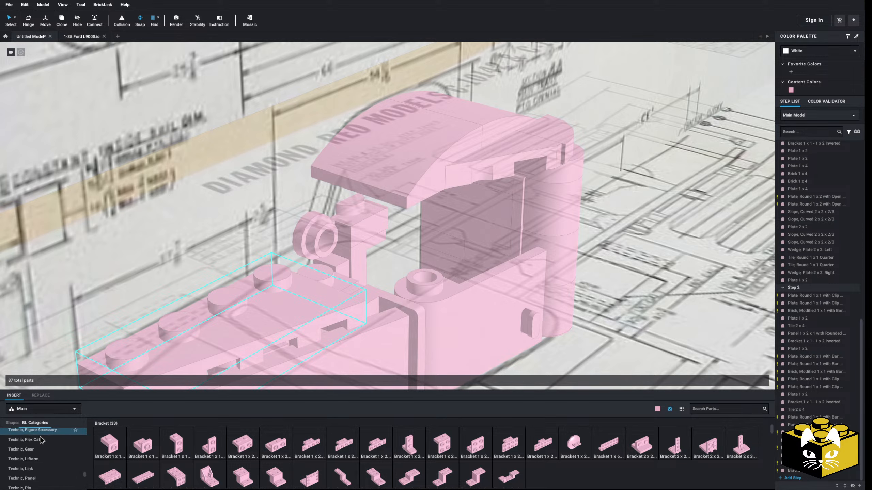
scroll(41, 440, down, 5)
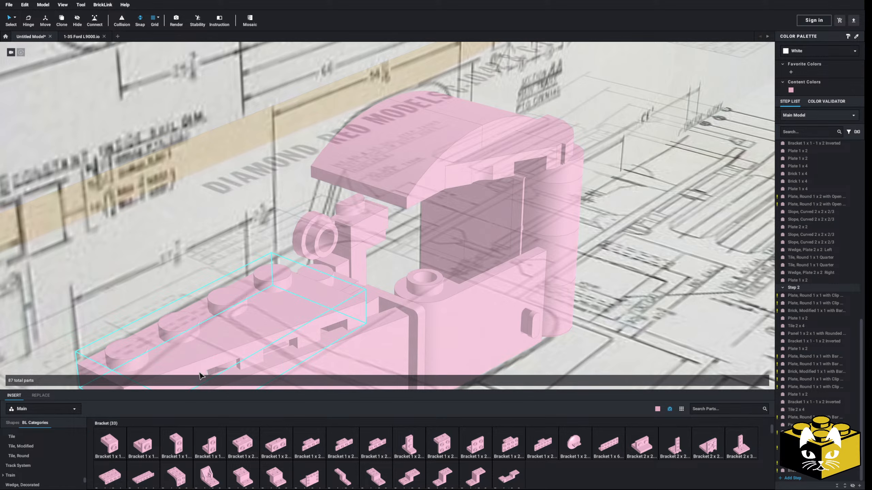
Step: Delete the thick-ring plate, the bracket and the supporting part from the windshield corner
right_drag(303, 320, 356, 224)
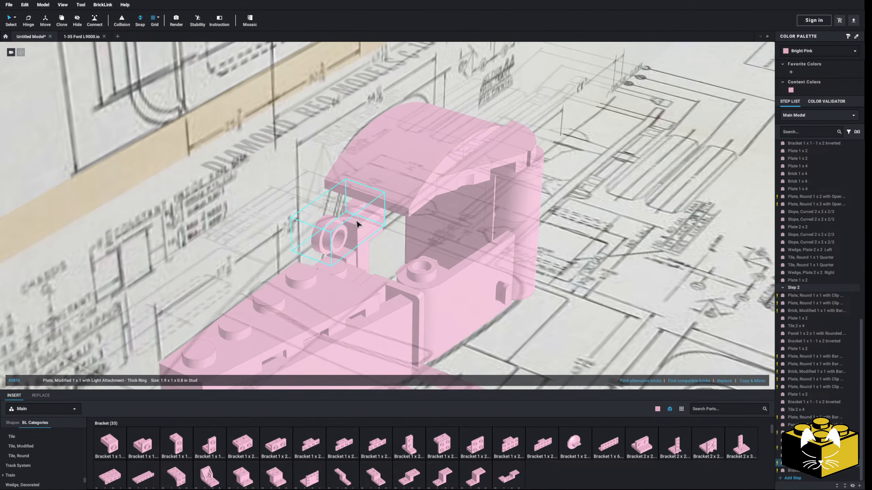
key(Delete)
click(358, 244)
key(Delete)
click(351, 254)
key(Delete)
scroll(351, 254, down, 10)
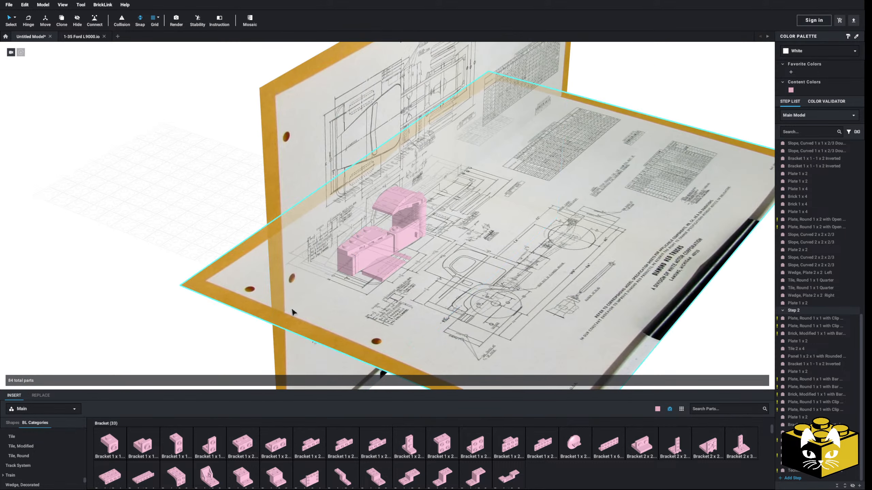
Step: Place a Slope, Curved 2 x 1 x 2/3 on the empty grid beside the blueprints
right_drag(292, 312, 316, 315)
scroll(37, 457, up, 5)
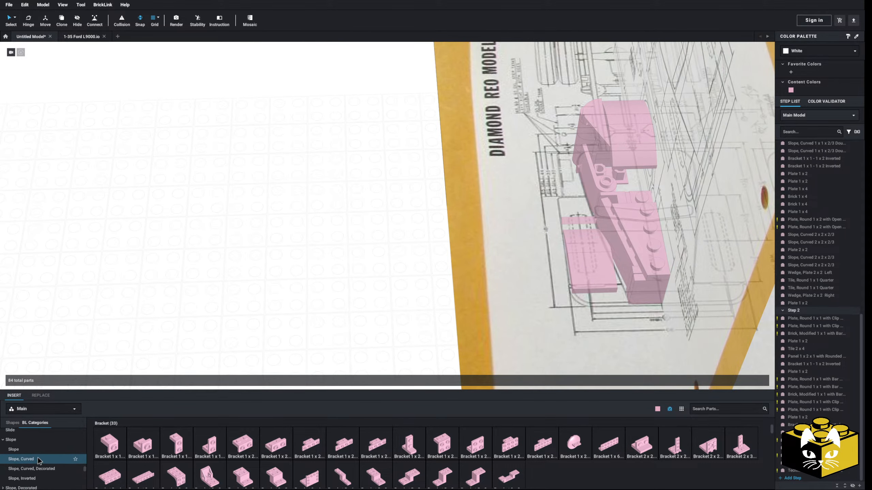
click(31, 455)
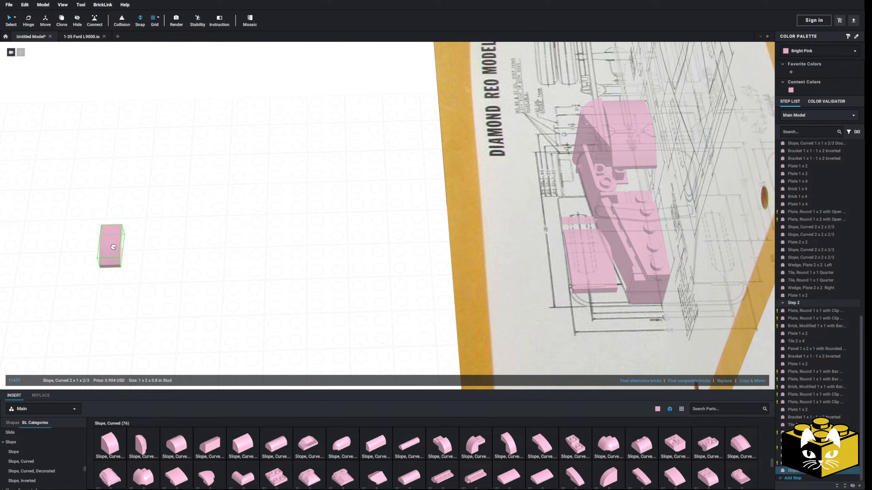
key(Left)
click(122, 258)
key(Escape)
click(123, 262)
key(f)
Step: Copy and mirror the curved slope to form a side-by-side pair
right_drag(207, 337, 174, 339)
click(759, 381)
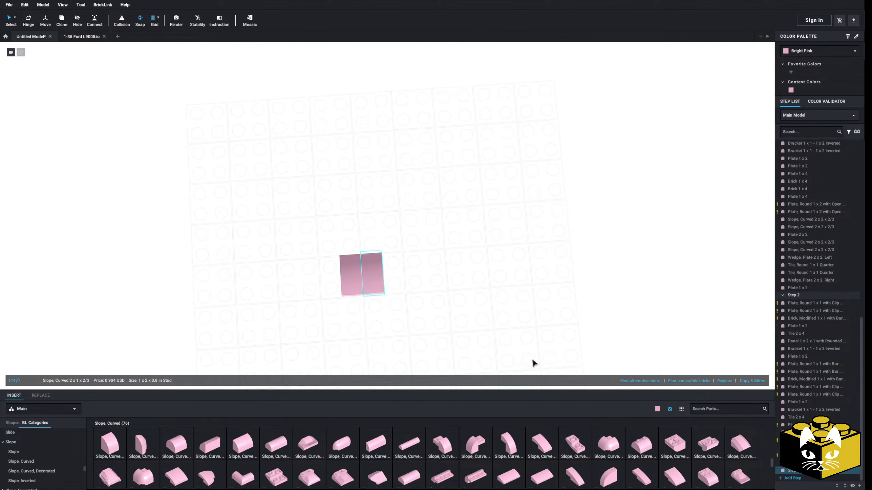
right_drag(531, 361, 509, 352)
middle_drag(504, 338, 422, 292)
scroll(461, 286, up, 3)
right_drag(422, 292, 431, 278)
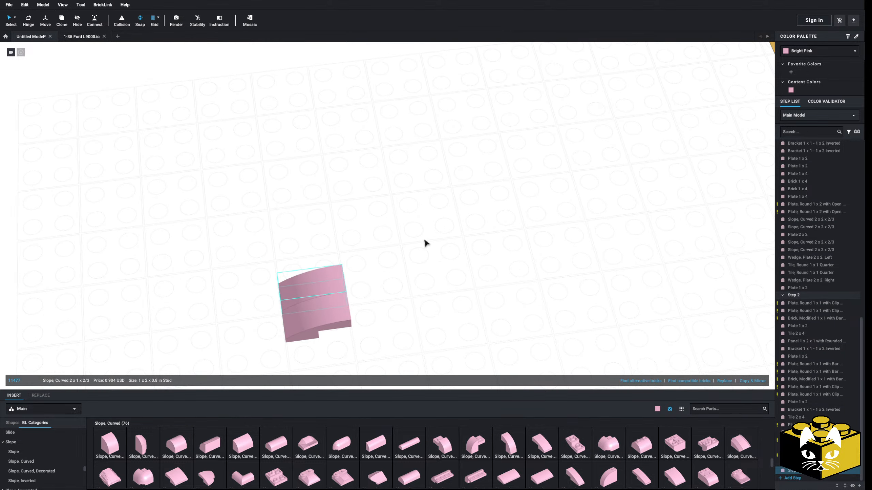
Step: Duplicate the pair of curved slopes, rotate the copy 180 degrees and place it opposite the original pair with a gap between
drag(399, 231, 316, 302)
right_click(315, 309)
click(327, 314)
click(445, 302)
right_drag(444, 302, 450, 310)
right_click(456, 320)
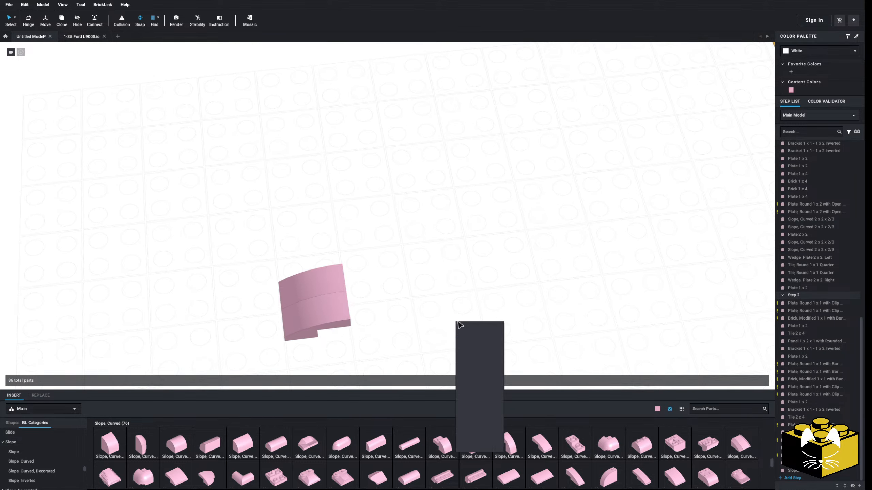
click(471, 342)
key(Right)
key(Right)
click(404, 294)
click(377, 336)
middle_drag(355, 370, 324, 335)
scroll(321, 345, up, 2)
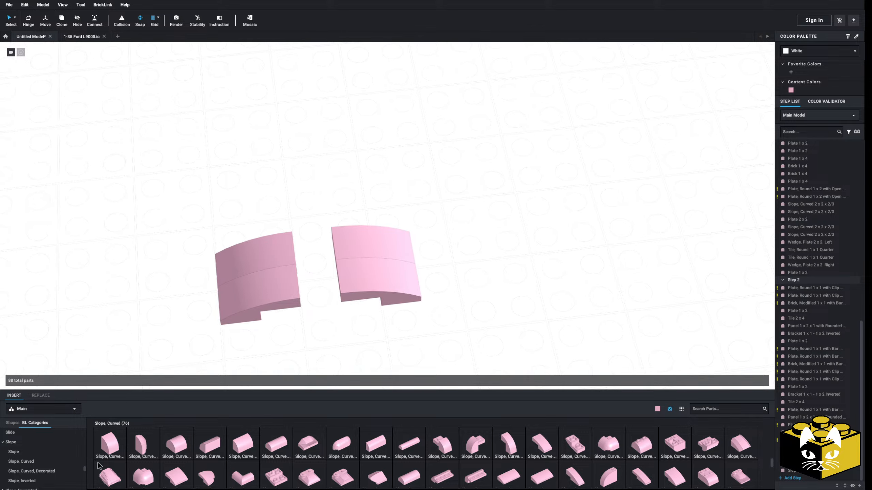
Step: Set the parts palette color to clear transparent
scroll(51, 454, up, 10)
scroll(75, 451, up, 15)
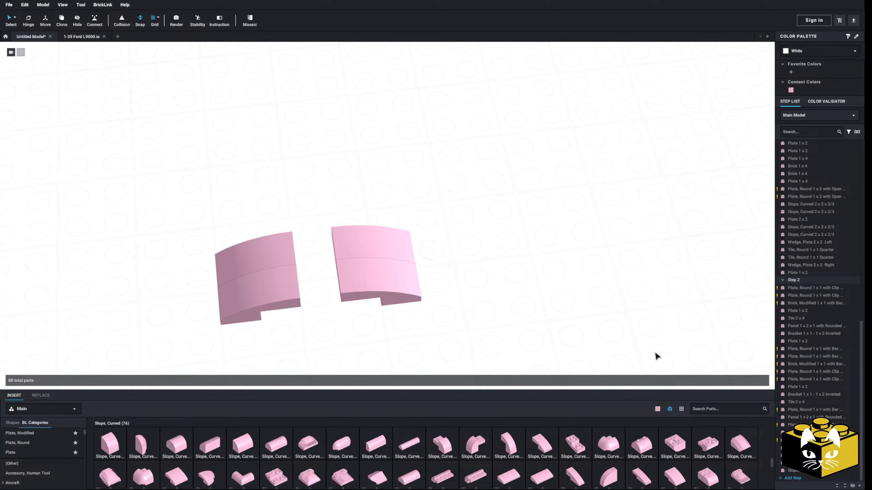
click(657, 410)
scroll(697, 420, up, 2)
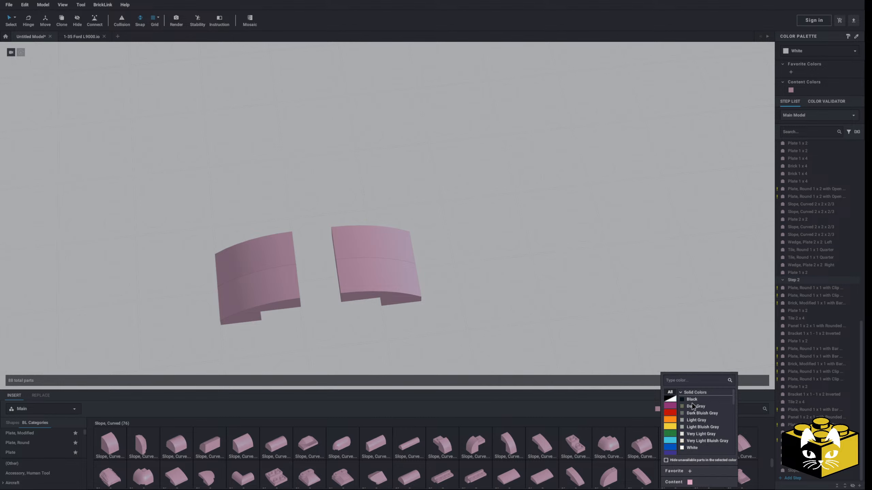
scroll(694, 406, down, 5)
click(696, 417)
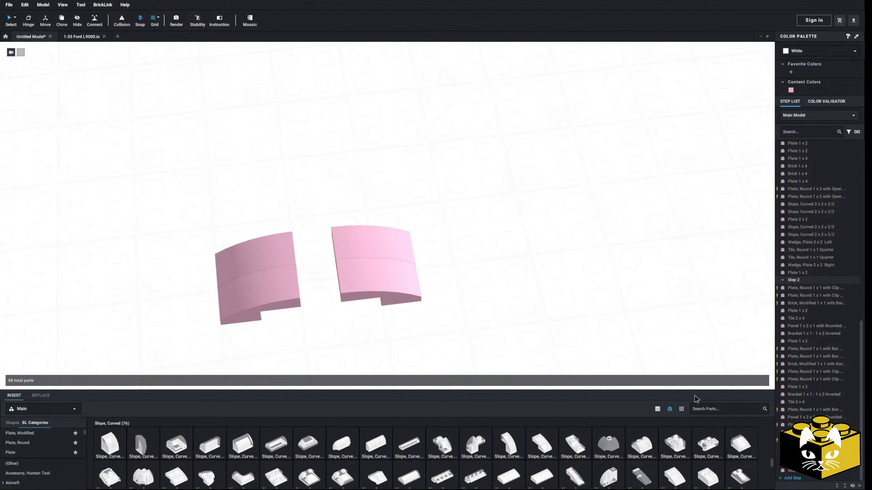
Step: Hide parts unavailable in the selected color and browse the remaining transparent parts
click(659, 409)
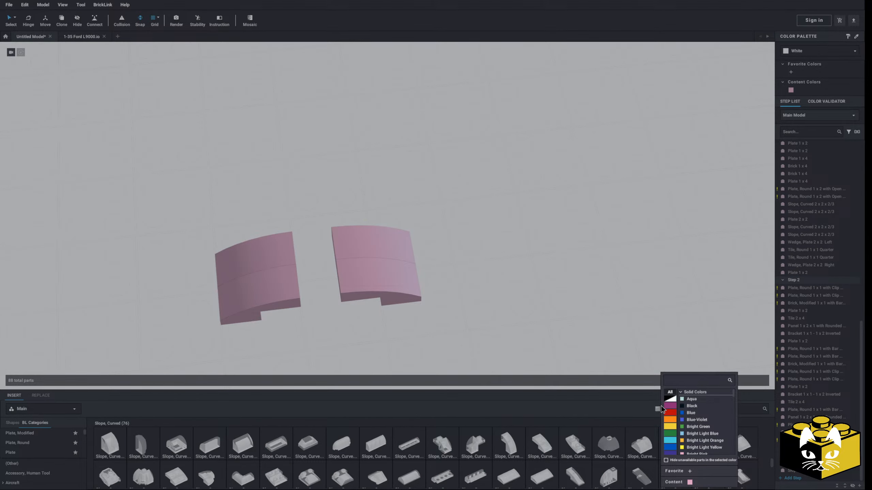
click(666, 460)
click(592, 344)
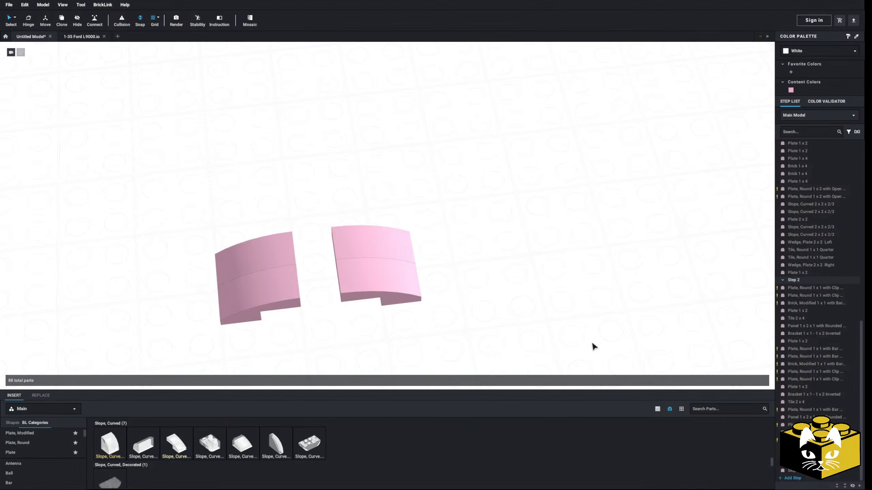
scroll(412, 441, down, 10)
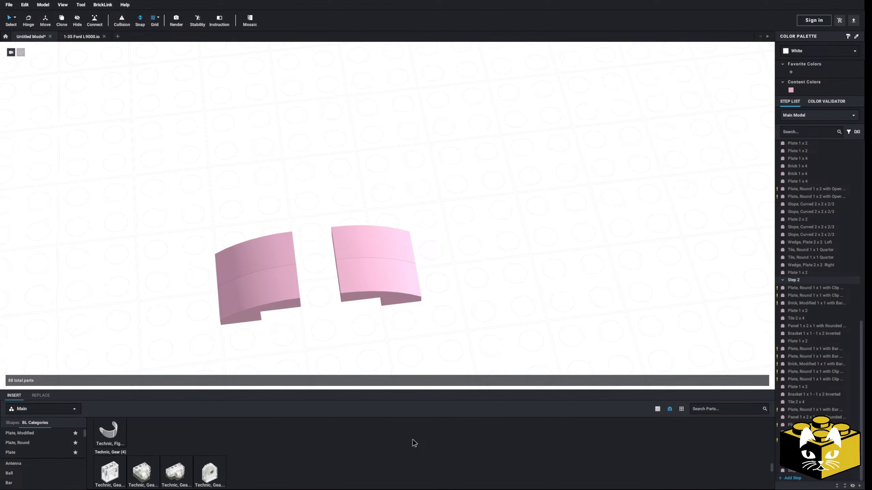
scroll(412, 443, down, 8)
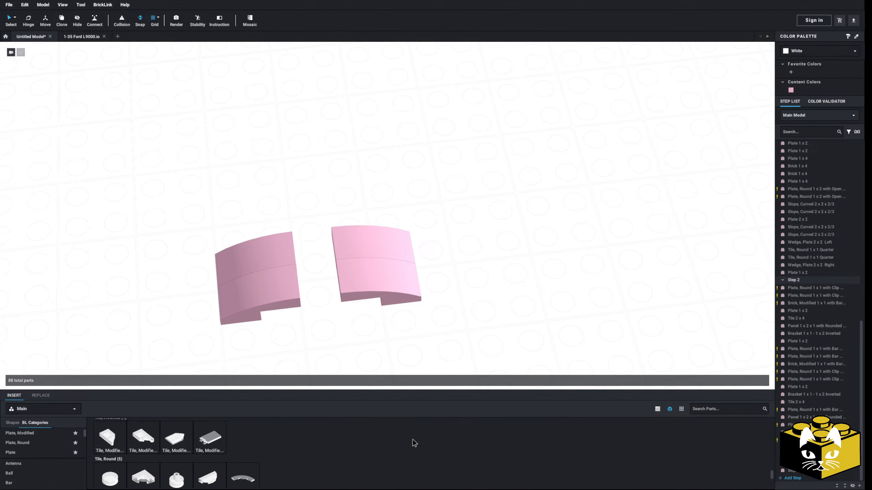
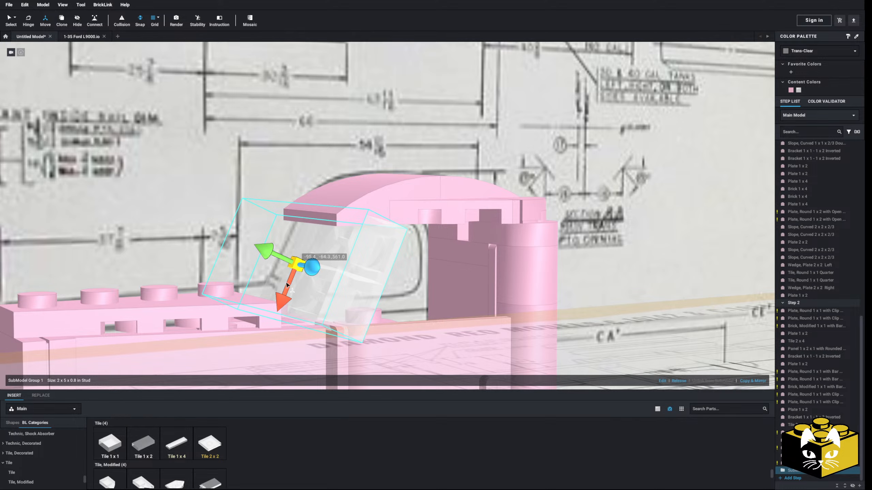
Step: Slide the clear windshield assembly slightly up along its slope toward the cab roof
click(292, 277)
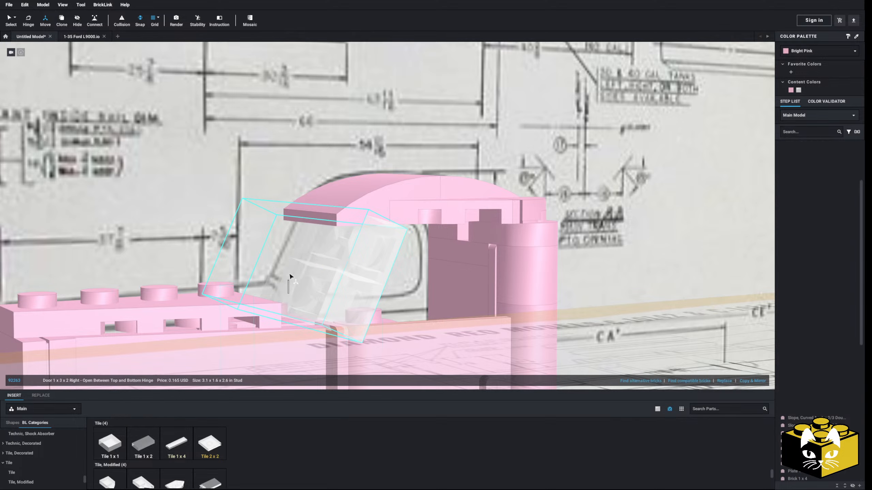
click(311, 273)
drag(286, 301, 292, 286)
right_drag(292, 285, 323, 278)
scroll(271, 282, down, 5)
scroll(309, 271, down, 5)
click(233, 219)
scroll(226, 217, up, 5)
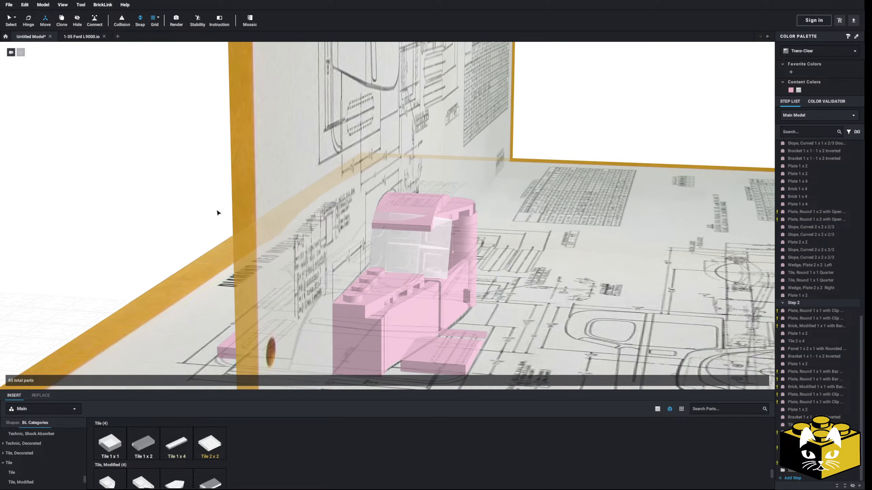
Step: Select the nine curved slope, wedge plate and quarter tile parts of the cab roof and move them aside
right_drag(156, 165, 117, 170)
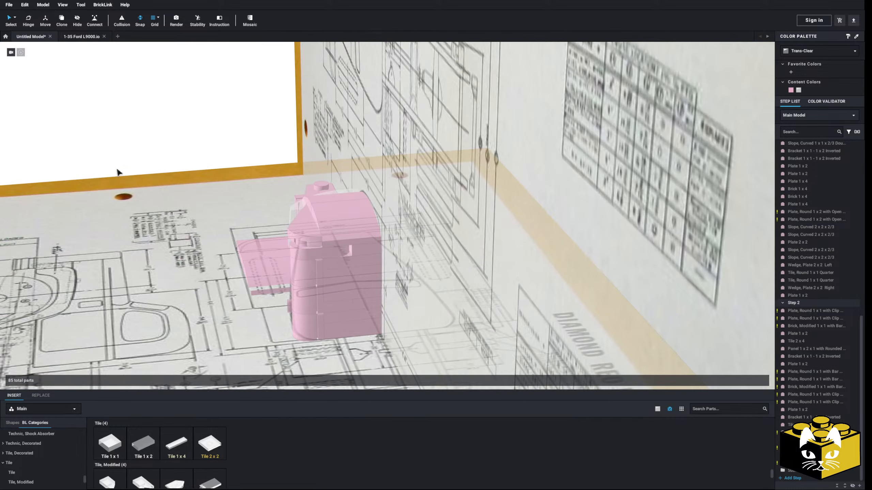
click(343, 230)
ctrl+click(336, 197)
right_drag(371, 198, 330, 200)
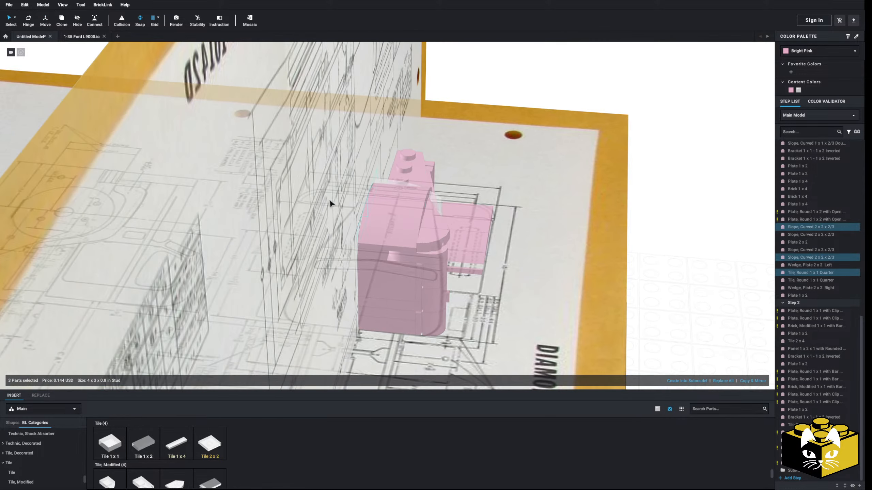
right_drag(429, 245, 364, 246)
scroll(387, 225, up, 5)
ctrl+click(397, 213)
scroll(363, 246, down, 5)
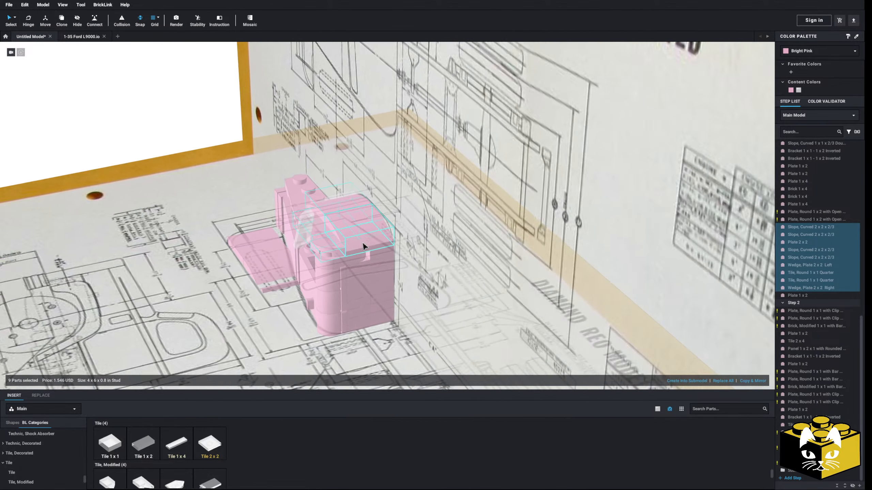
drag(364, 246, 251, 167)
scroll(251, 166, up, 3)
click(335, 197)
scroll(319, 193, down, 3)
Step: Duplicate the two round 1 x 2 plates and the 1 x 2 plate under the roof and stack the copies on the originals
right_drag(256, 171, 303, 237)
click(355, 295)
ctrl+click(345, 296)
right_drag(345, 296, 392, 292)
ctrl+click(393, 293)
right_click(393, 291)
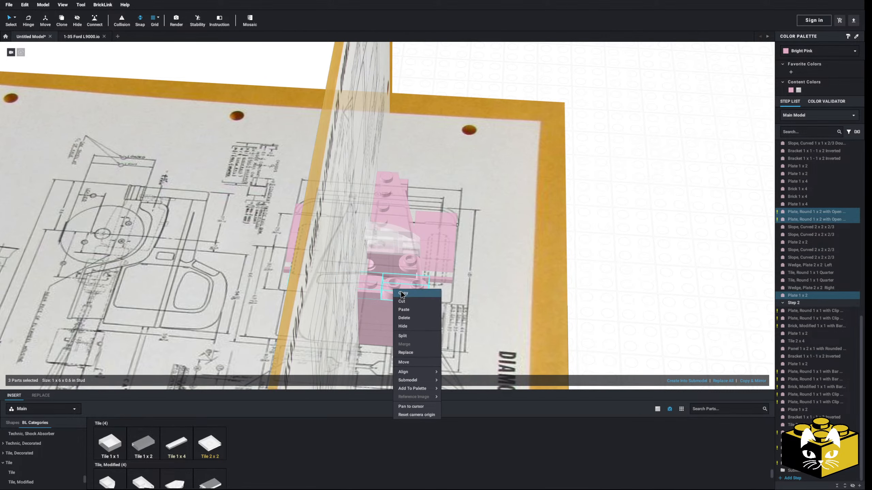
click(401, 302)
right_click(623, 249)
click(632, 269)
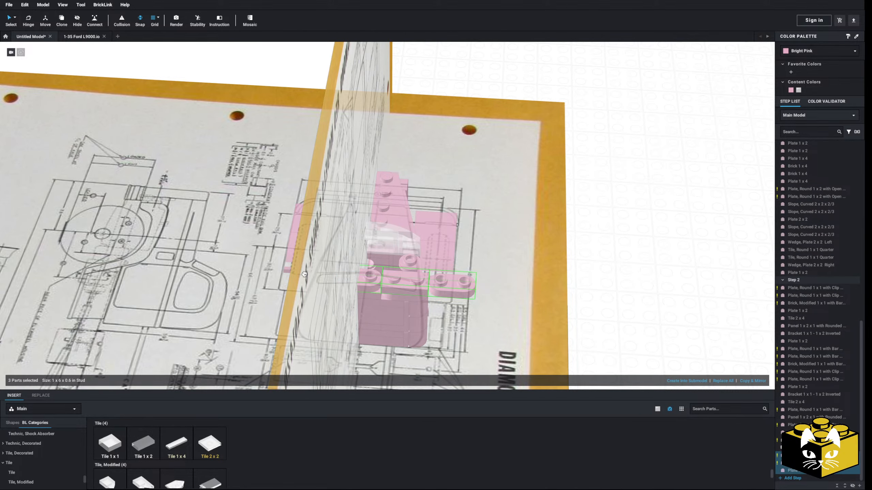
right_drag(271, 270, 345, 278)
click(332, 292)
Step: Place the roof parts back onto the cab, on top of the added plate layer
scroll(343, 278, down, 3)
drag(197, 171, 384, 245)
click(159, 199)
right_drag(159, 199, 201, 208)
scroll(163, 212, up, 4)
scroll(163, 211, down, 5)
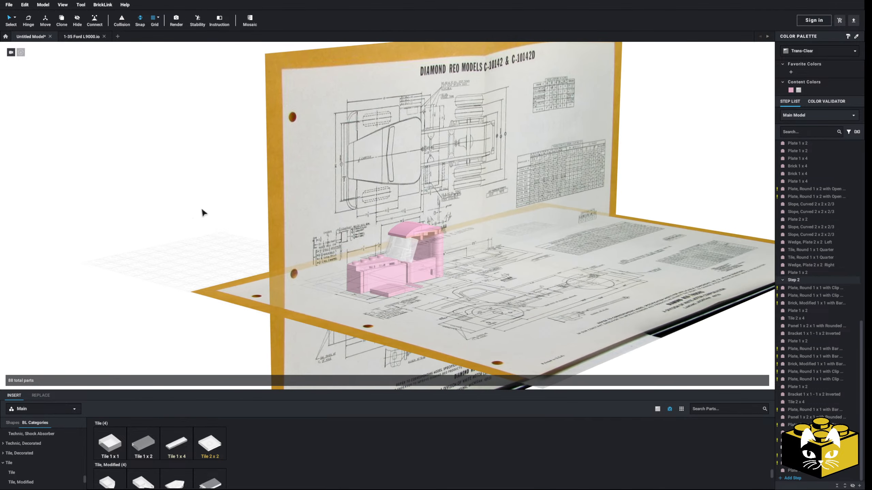
Step: Temporarily hide both blueprint images to inspect the cab on its own, and show them again
scroll(201, 207, down, 3)
right_click(344, 190)
click(355, 202)
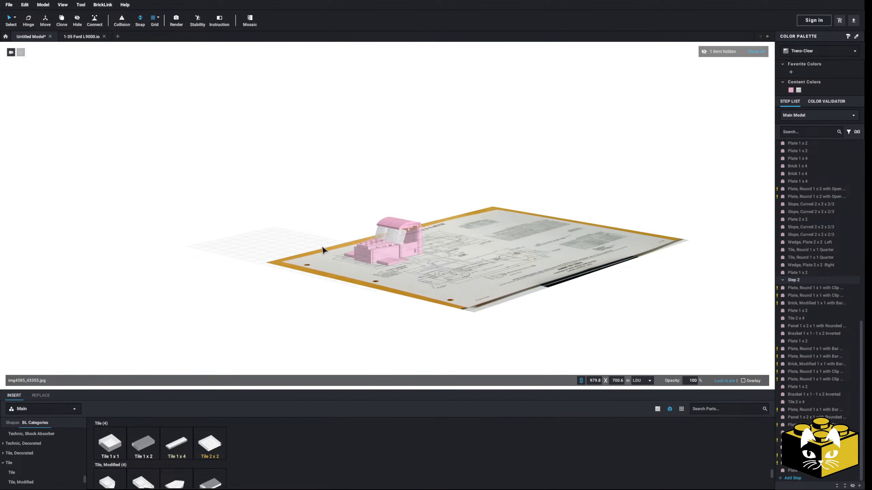
right_click(322, 250)
click(324, 262)
right_drag(324, 263, 333, 268)
scroll(333, 268, up, 8)
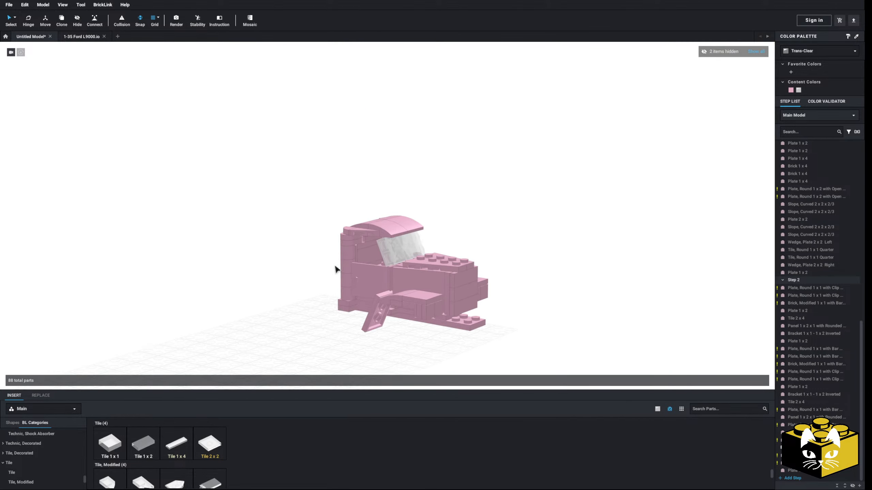
scroll(428, 231, up, 4)
right_drag(429, 231, 410, 228)
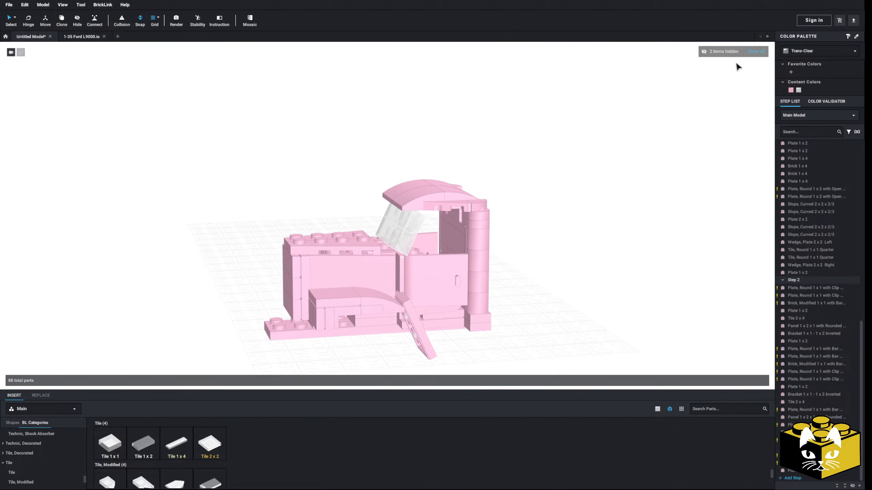
click(754, 51)
scroll(550, 252, up, 5)
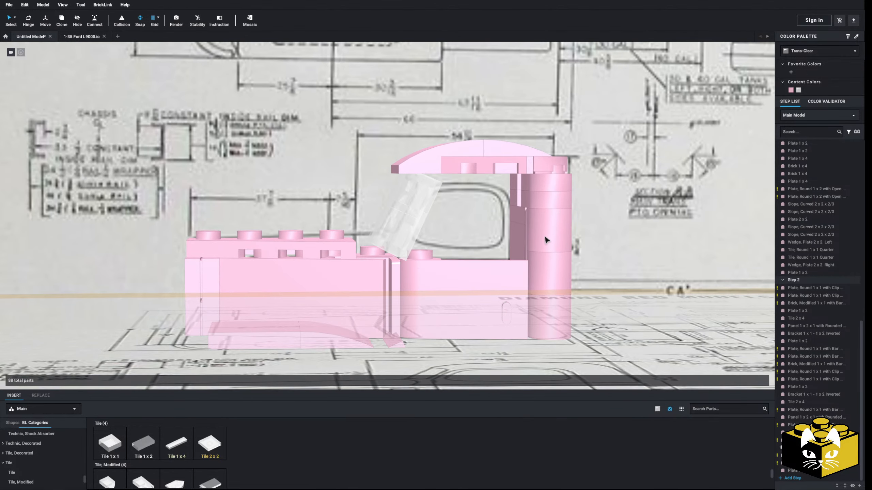
Step: Delete the two long wedge plates covering the top of the hood
mouse_move(530, 213)
right_down()
mouse_move(503, 215)
mouse_move(510, 228)
mouse_move(519, 208)
right_up()
click(428, 265)
key(Delete)
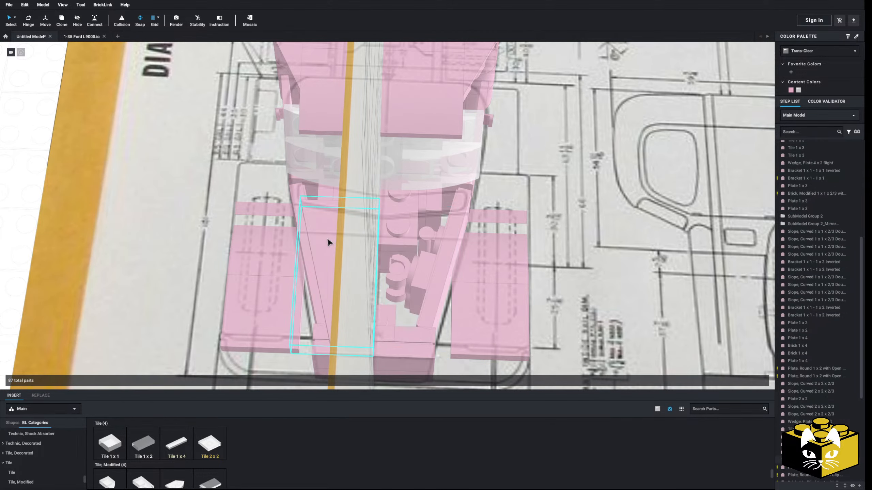
Step: Open the Wedge, Plate parts category and set the parts palette color to Bright Pink
scroll(63, 451, down, 5)
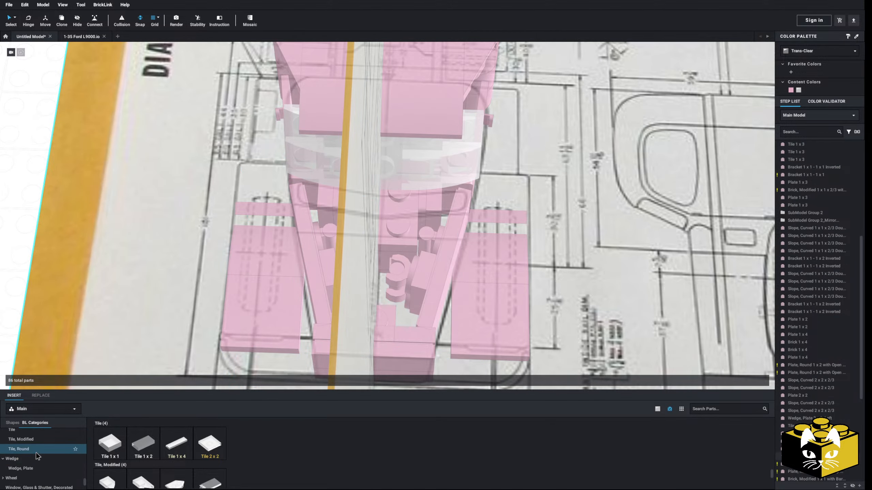
scroll(39, 449, down, 2)
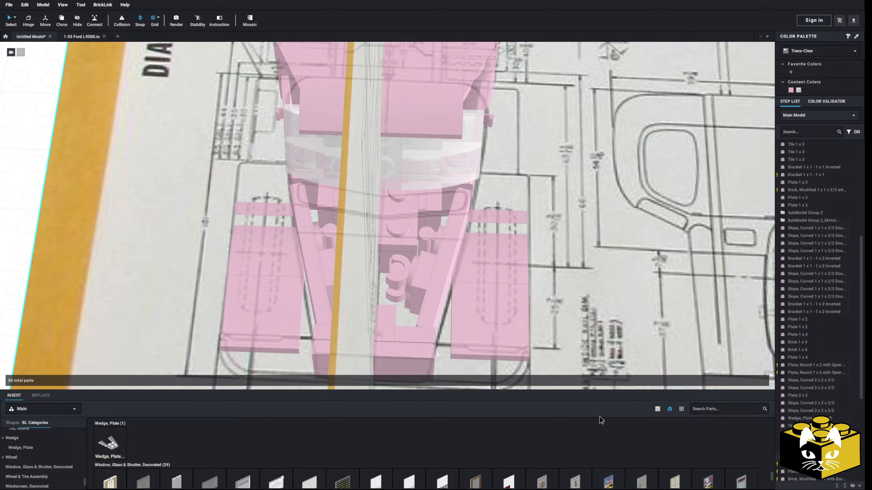
click(659, 409)
click(665, 460)
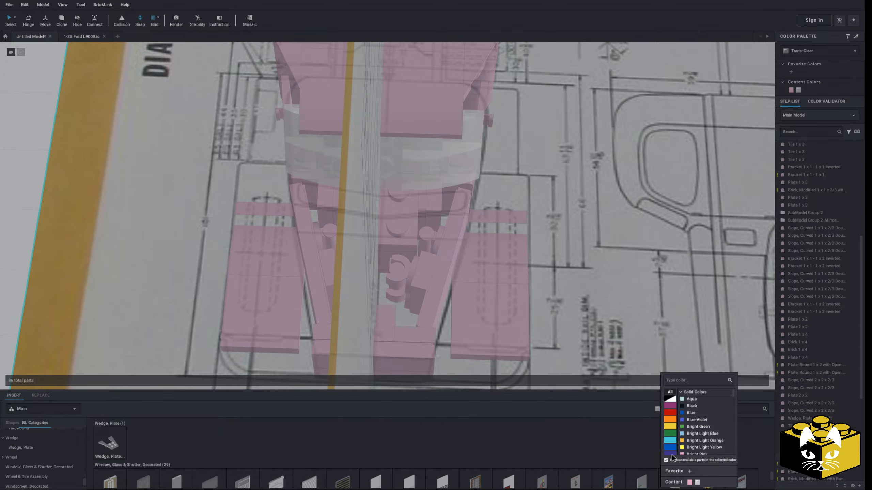
click(690, 447)
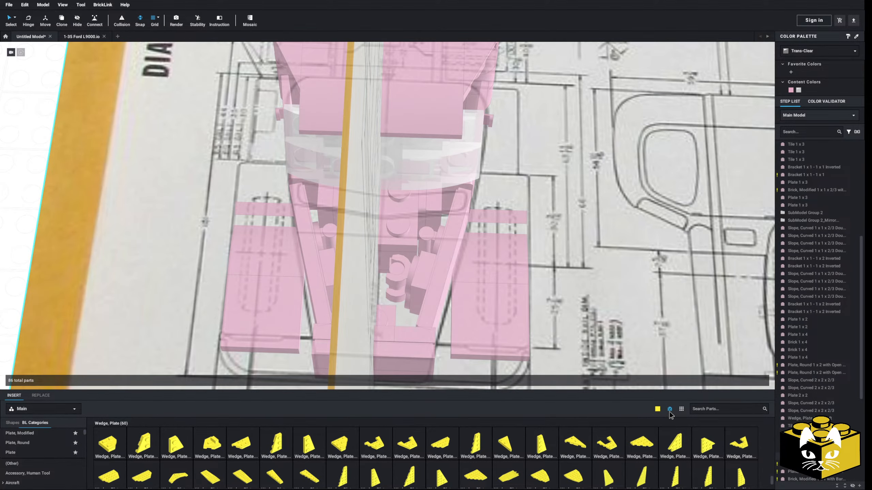
click(658, 409)
click(704, 454)
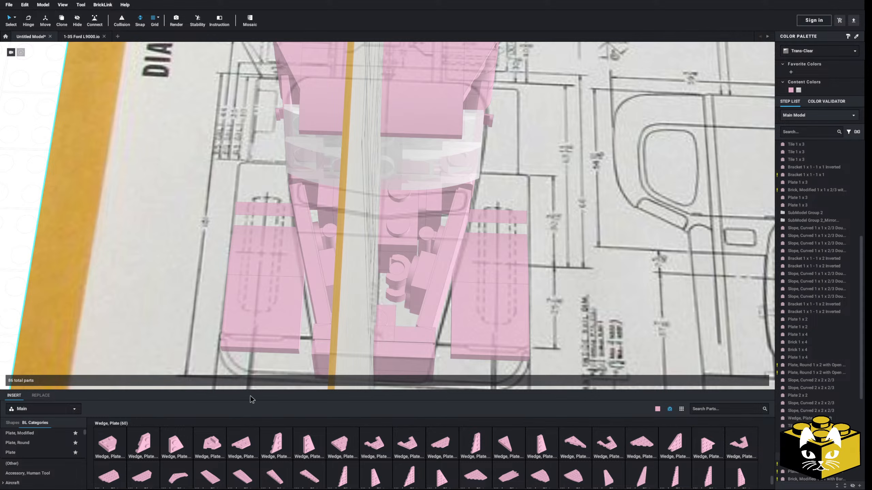
Step: Try a Wedge, Plate 2 x 2 Right on the hood just ahead of the windshield and delete it
scroll(222, 295, up, 3)
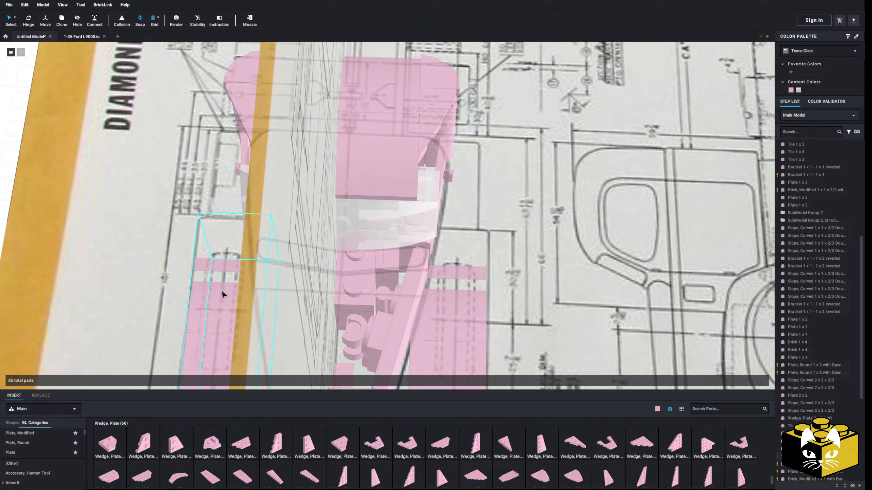
click(176, 440)
click(370, 273)
scroll(374, 277, up, 2)
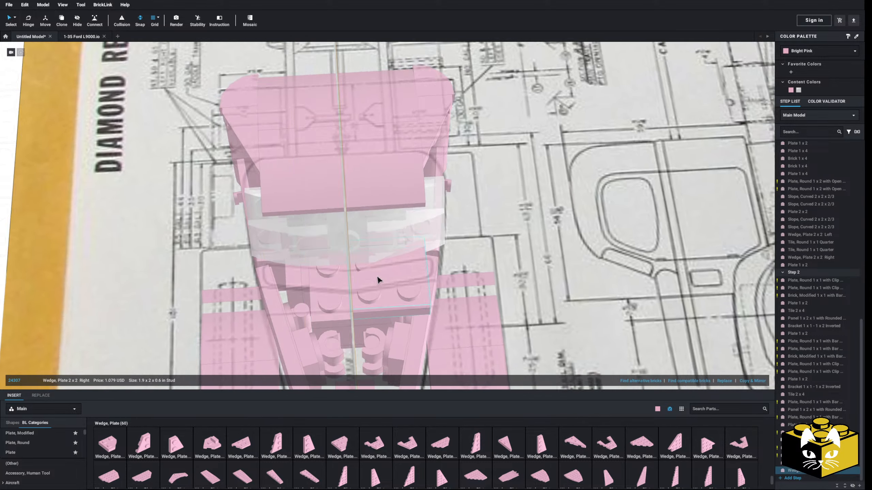
right_drag(377, 277, 376, 286)
key(Delete)
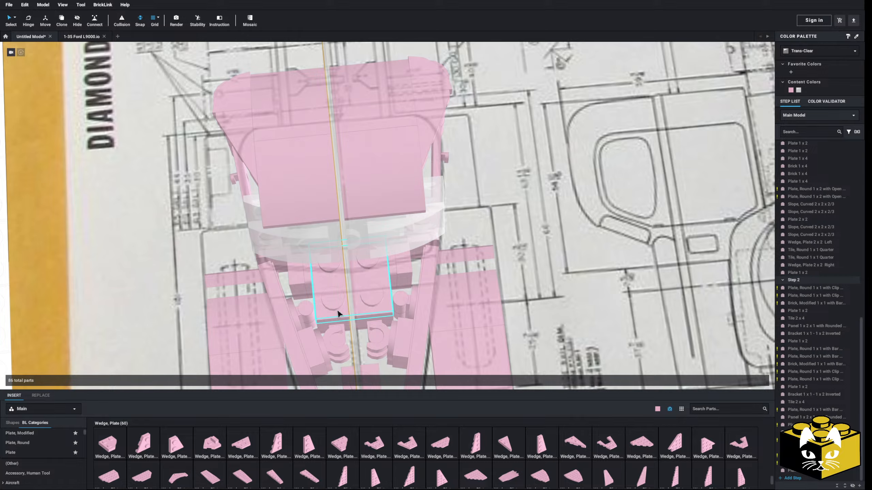
Step: Undo the wedge plate trial and the removal of the hood's wedge plates
key(ctrl+z)
key(ctrl+z)
key(ctrl+z)
key(ctrl+z)
scroll(337, 311, down, 3)
middle_drag(338, 311, 360, 308)
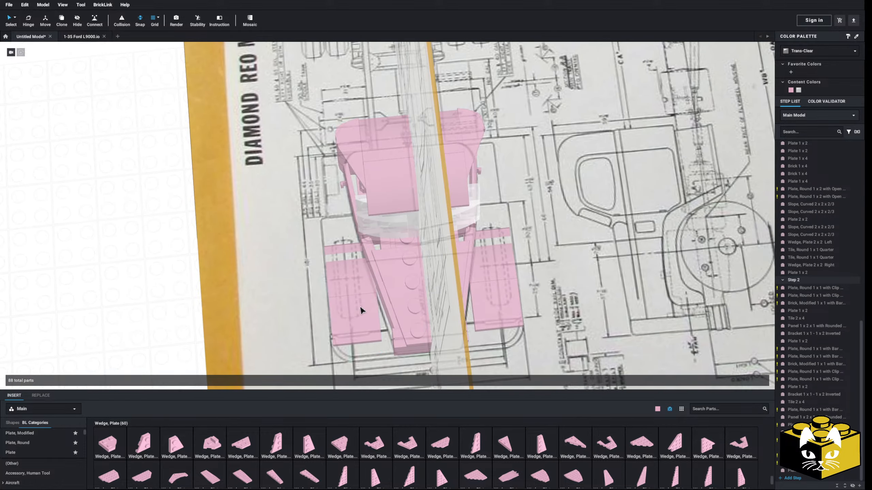
right_drag(162, 270, 185, 260)
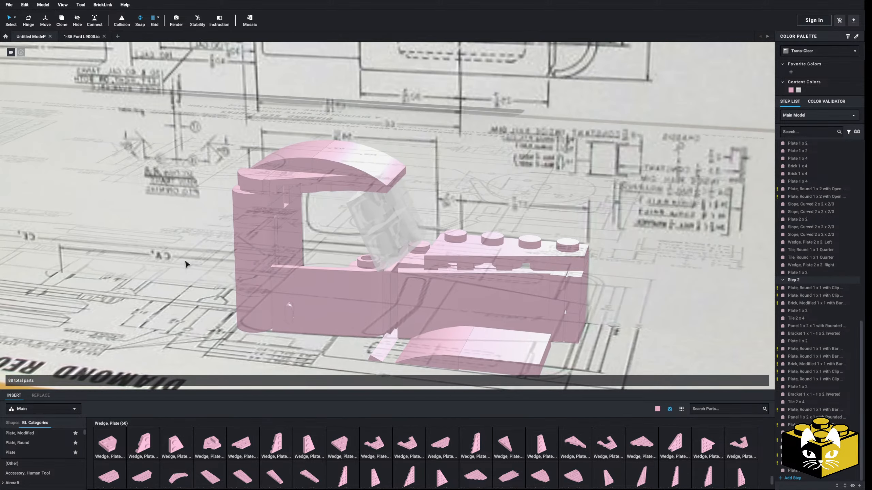
Step: Hinge the windshield assembly to a 75 degree angle and shift it slightly forward under the roof's front edge
scroll(425, 264, up, 3)
right_drag(425, 263, 341, 205)
click(369, 214)
key(h)
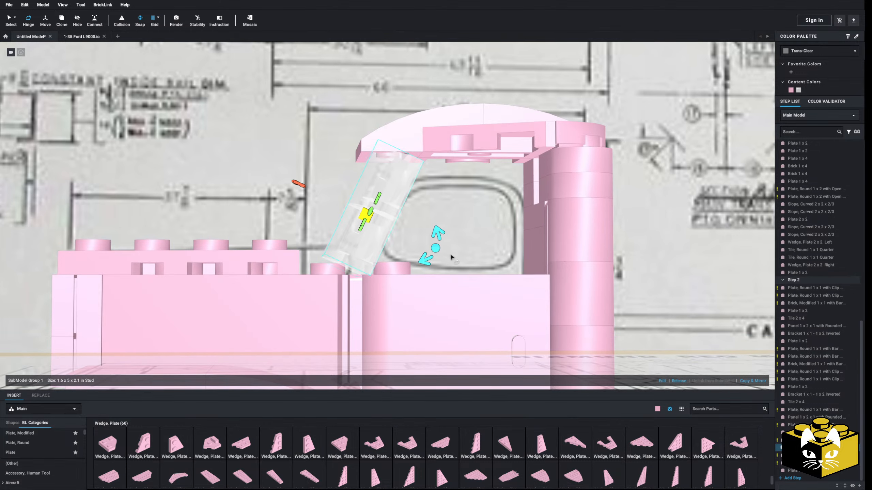
drag(436, 251, 424, 234)
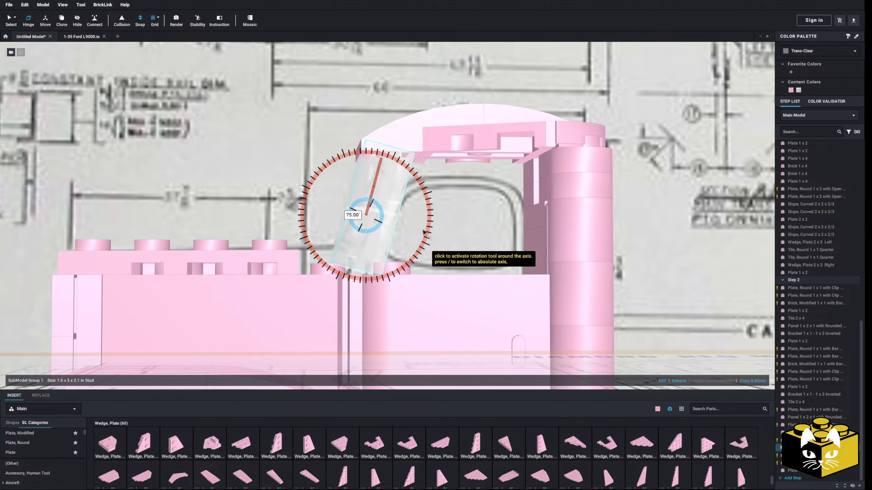
right_drag(409, 233, 412, 242)
click(46, 23)
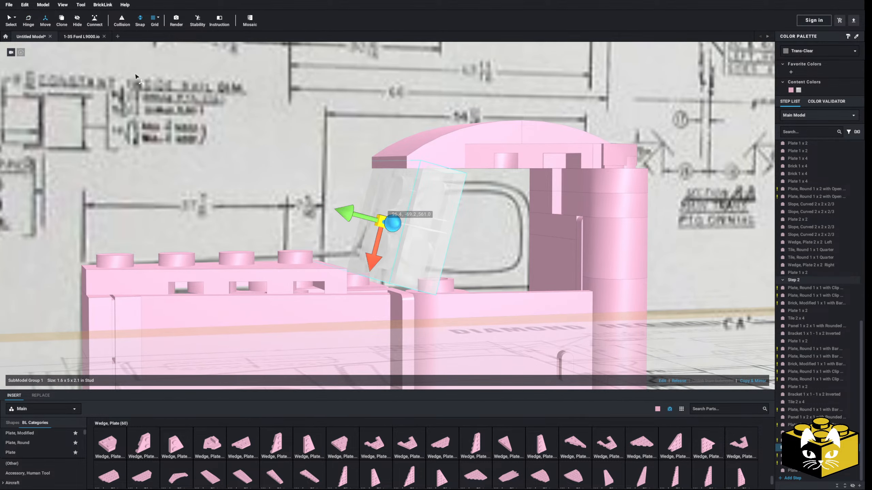
right_drag(336, 205, 320, 212)
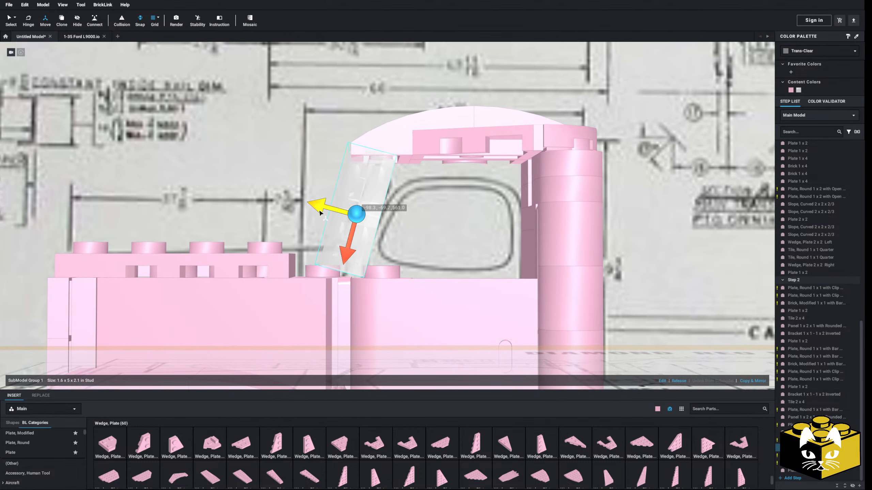
key(Escape)
Step: Examine the reference truck photos beside the blueprint and compare them with the cab
scroll(355, 208, down, 10)
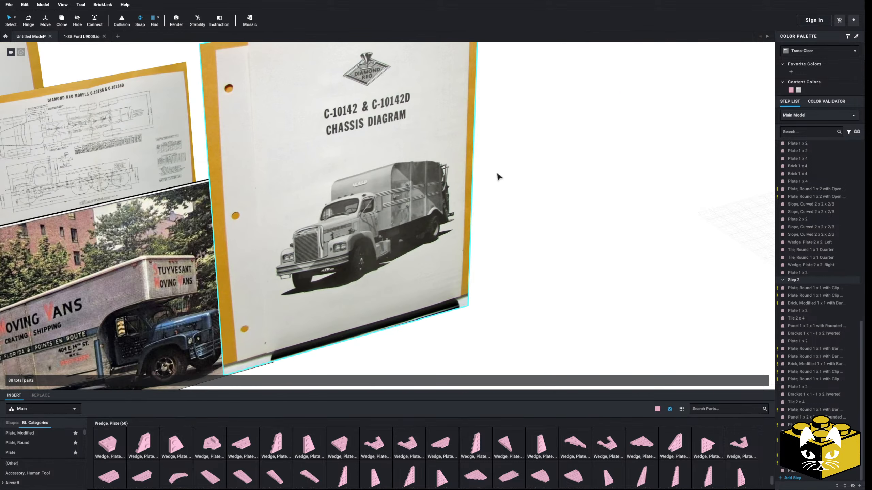
right_drag(497, 176, 307, 107)
scroll(346, 169, up, 3)
middle_drag(346, 169, 331, 218)
scroll(305, 196, up, 10)
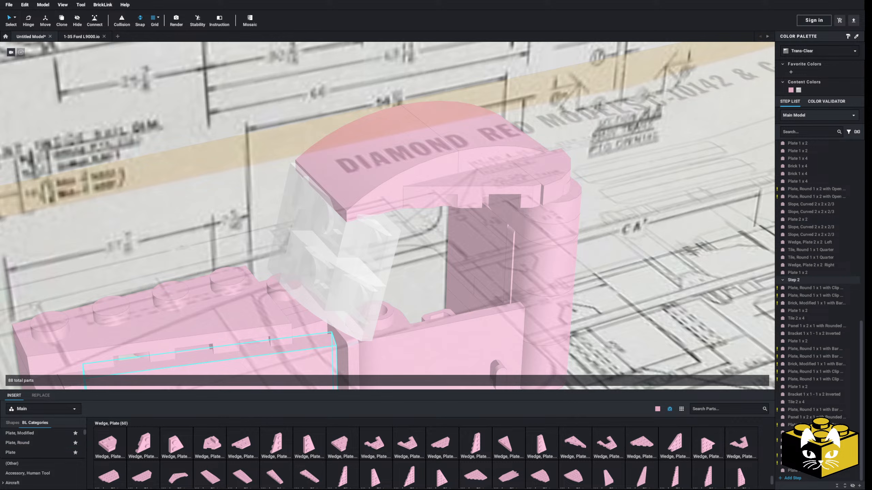
Step: Add two modified plates, one at each side of the windshield, and color them Trans-Clear
click(19, 433)
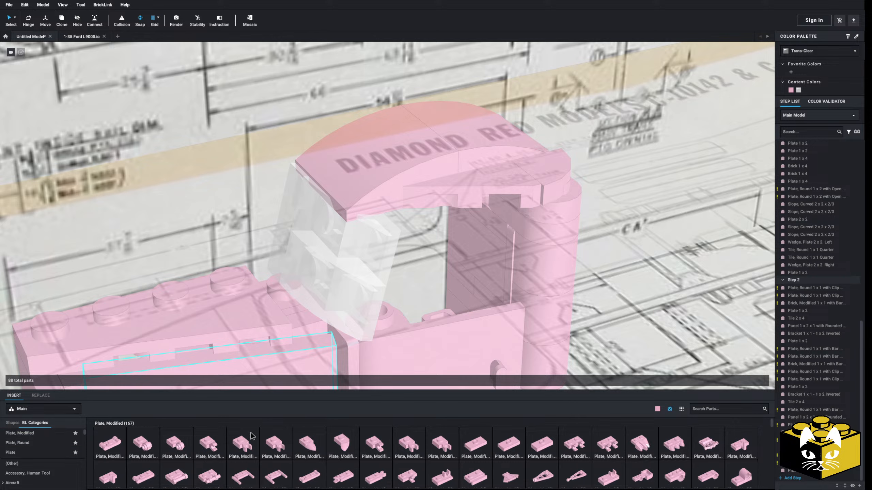
drag(252, 443, 364, 282)
click(364, 281)
scroll(364, 282, down, 5)
right_drag(364, 282, 494, 268)
ctrl+click(506, 210)
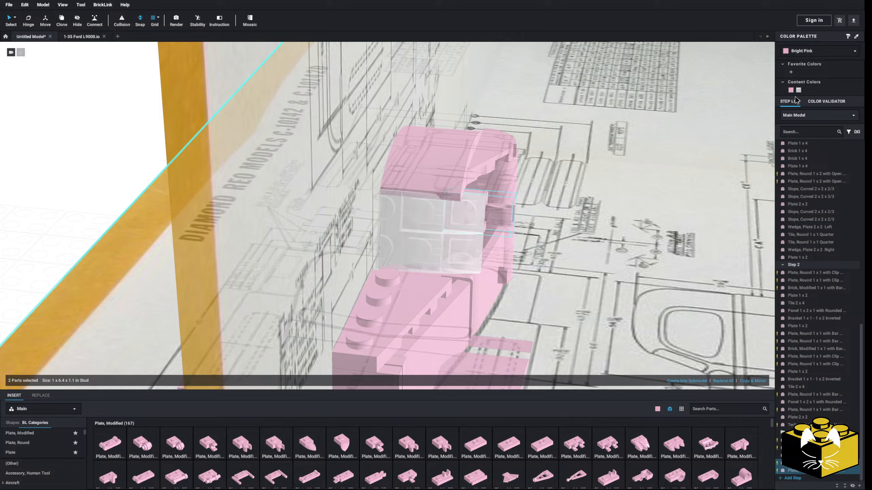
click(798, 89)
scroll(613, 218, down, 6)
click(193, 193)
right_drag(192, 192, 145, 265)
scroll(145, 265, up, 4)
Step: Browse the Bar and Wedge, Plate part categories for a part suitable as a side mirror arm
scroll(61, 456, down, 5)
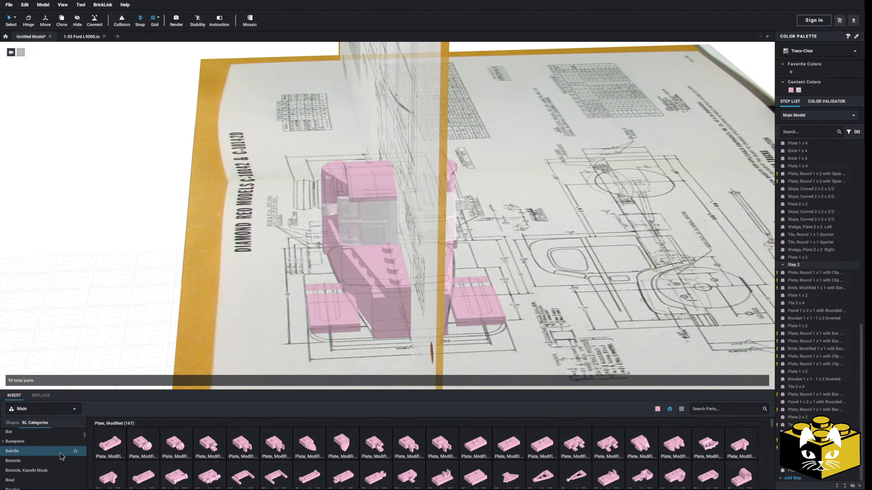
click(53, 454)
click(53, 445)
scroll(51, 450, down, 5)
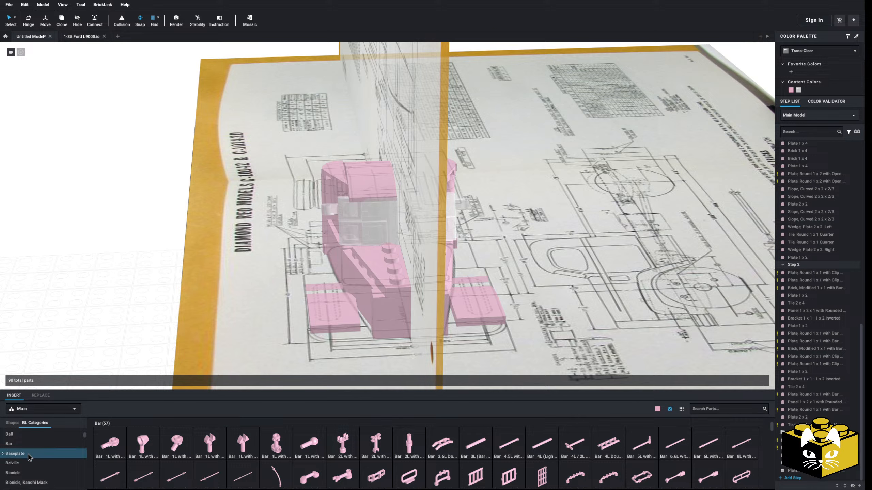
scroll(51, 450, down, 15)
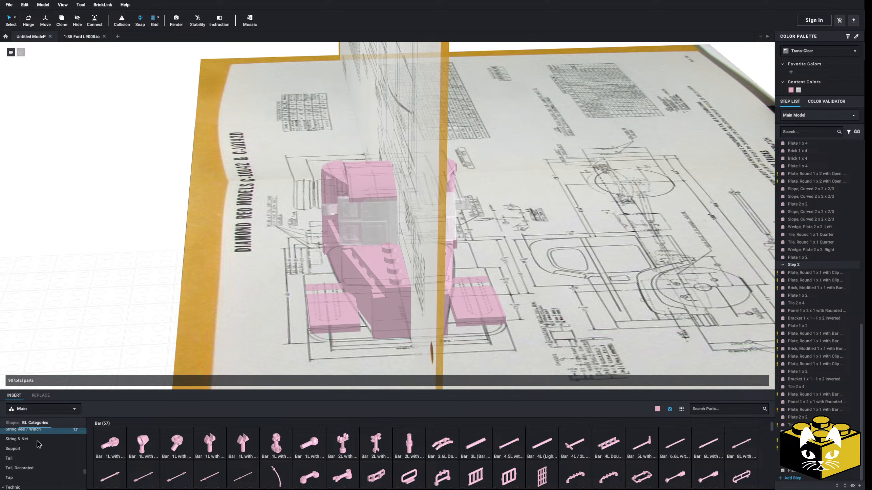
scroll(40, 446, down, 8)
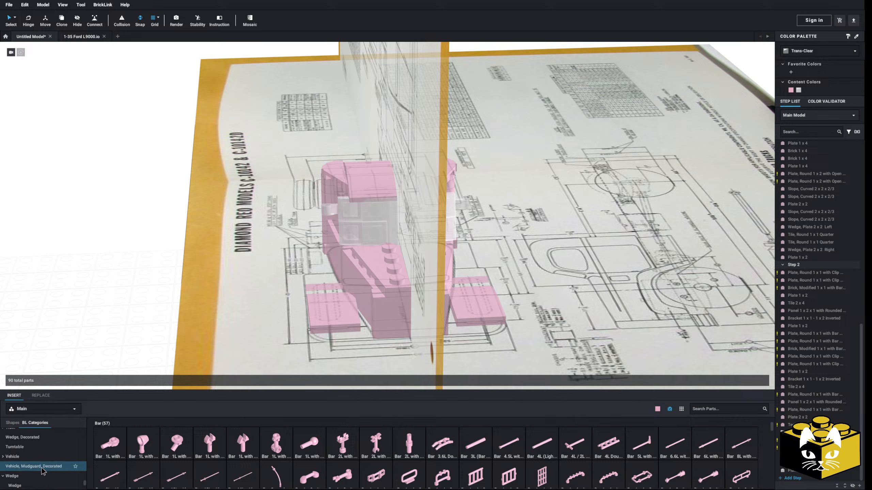
click(41, 480)
scroll(41, 473, up, 10)
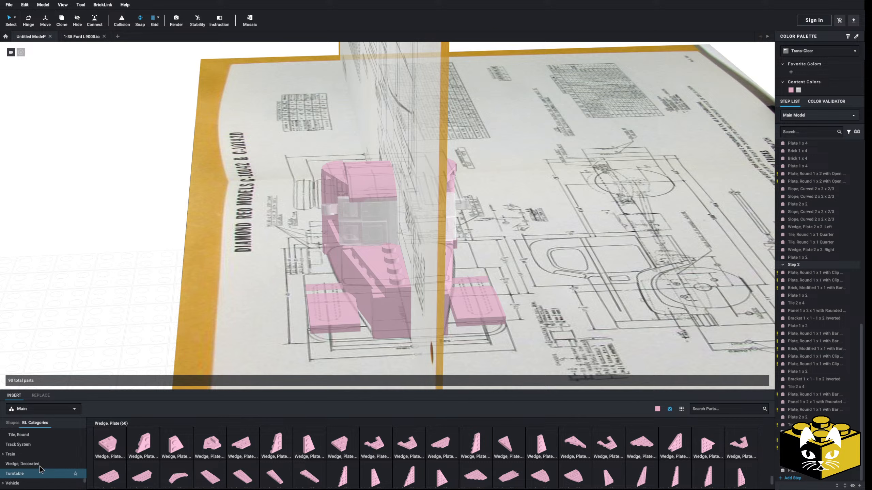
scroll(38, 473, up, 3)
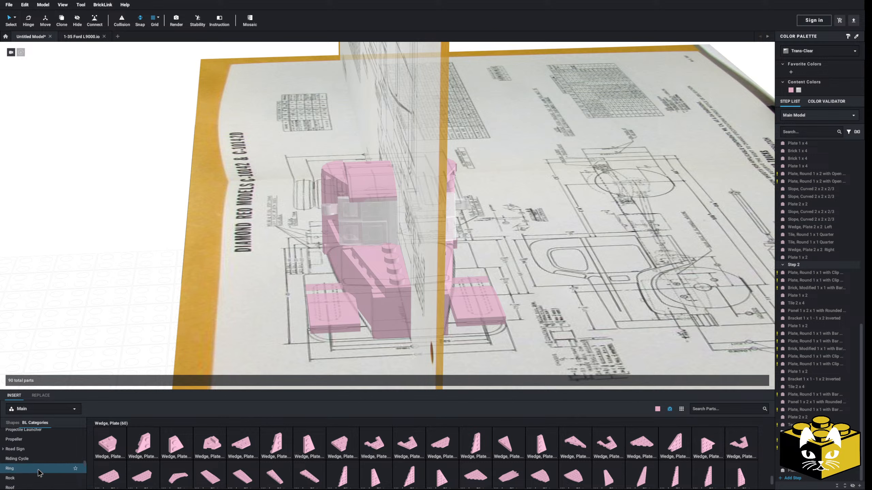
scroll(43, 475, up, 5)
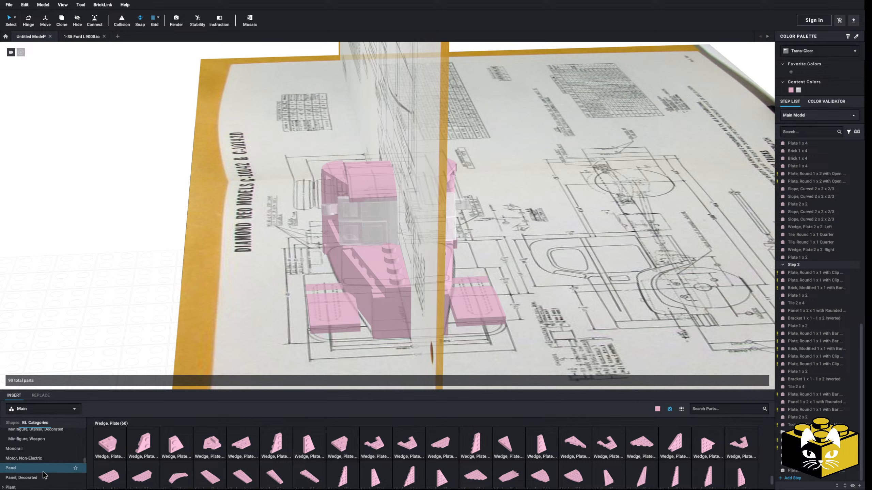
Step: Insert the Ratchet / Socket Wrench from Minifigure, Utensil and attach it beside the windshield as a mirror arm
click(28, 465)
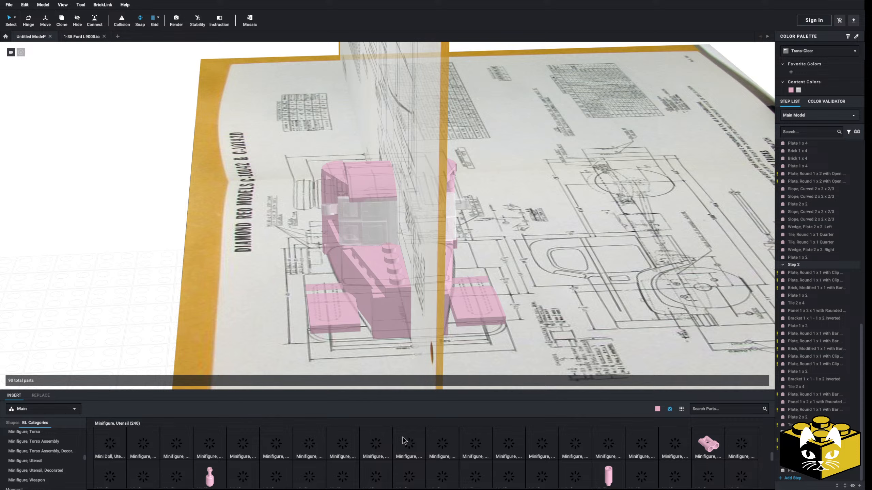
scroll(401, 438, down, 1)
scroll(400, 444, down, 5)
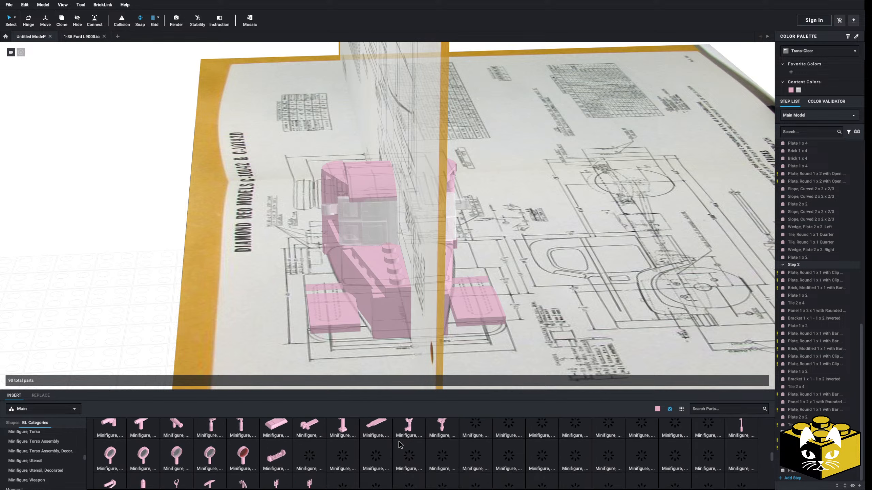
scroll(399, 445, down, 6)
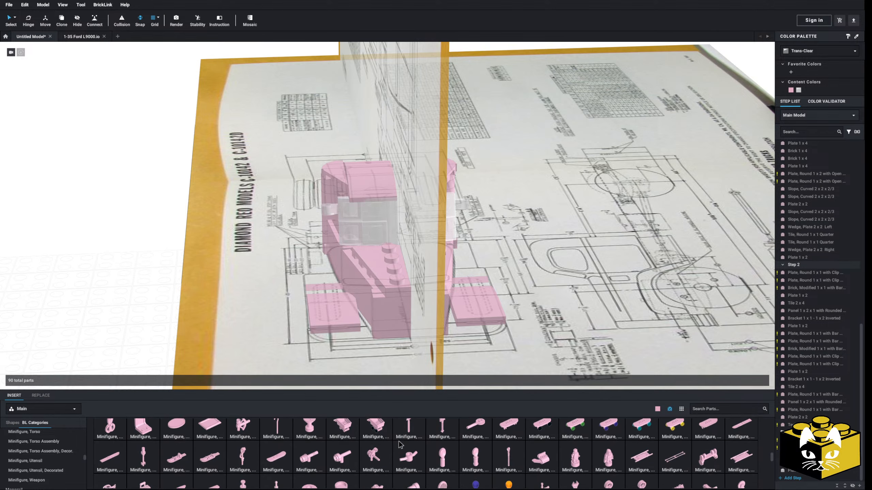
scroll(399, 445, down, 3)
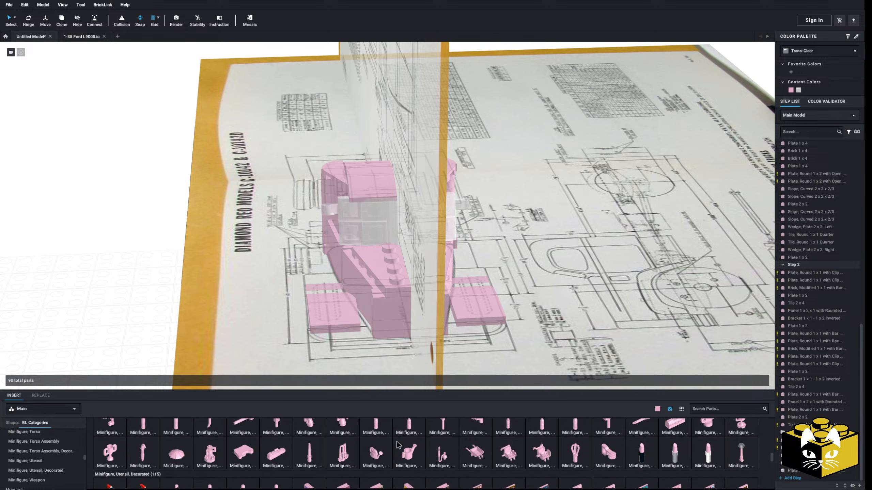
scroll(393, 446, up, 3)
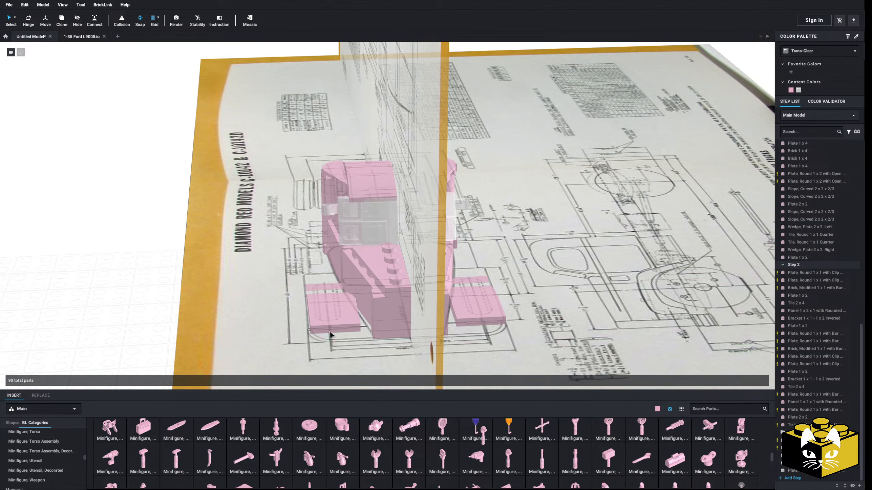
click(98, 247)
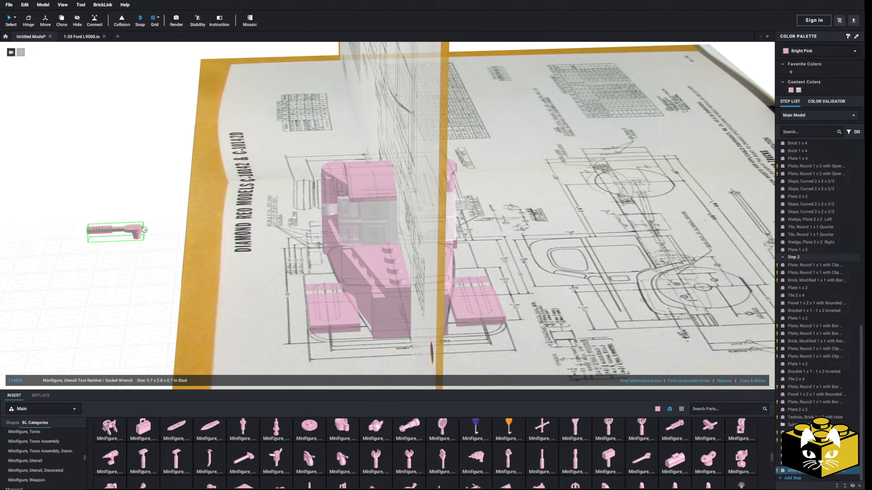
scroll(288, 192, up, 5)
drag(86, 260, 334, 212)
Step: Copy the socket wrench and place the duplicate at the opposite side of the windshield
right_click(332, 210)
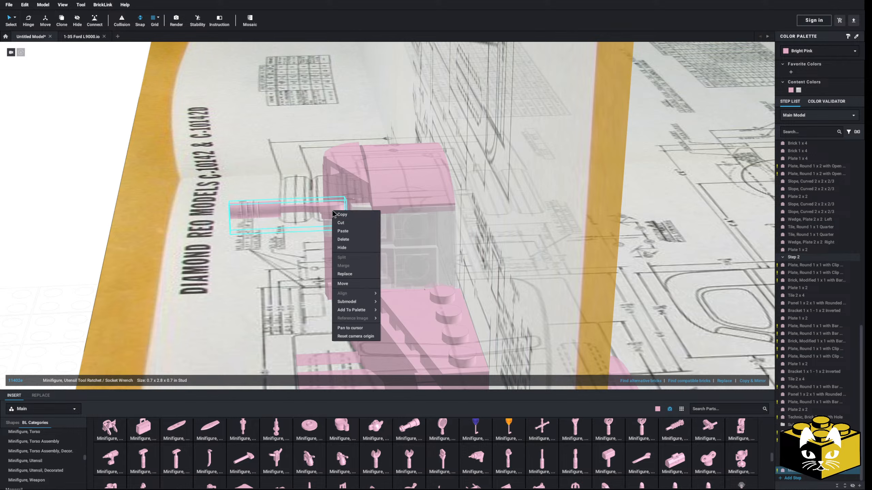
click(338, 216)
scroll(267, 180, down, 4)
click(134, 208)
right_click(134, 208)
click(145, 228)
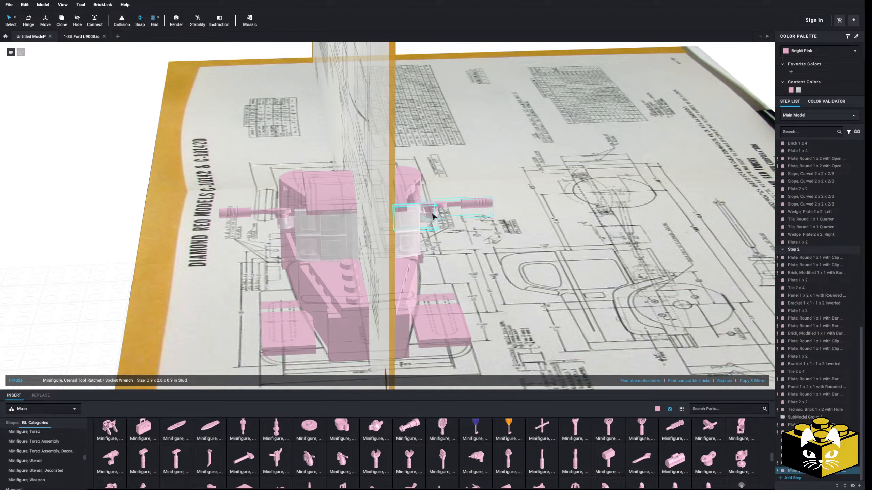
scroll(385, 220, down, 4)
click(131, 236)
Step: Examine the side mirrors in the reference truck photo and compare them with the cab
right_drag(130, 235, 383, 260)
scroll(331, 327, up, 3)
middle_drag(384, 261, 373, 288)
scroll(372, 287, up, 5)
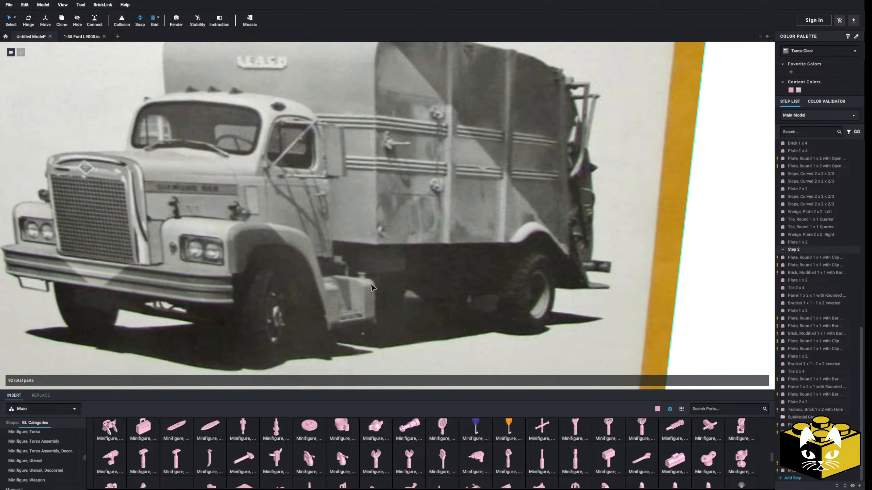
scroll(371, 287, down, 8)
right_drag(371, 295, 132, 384)
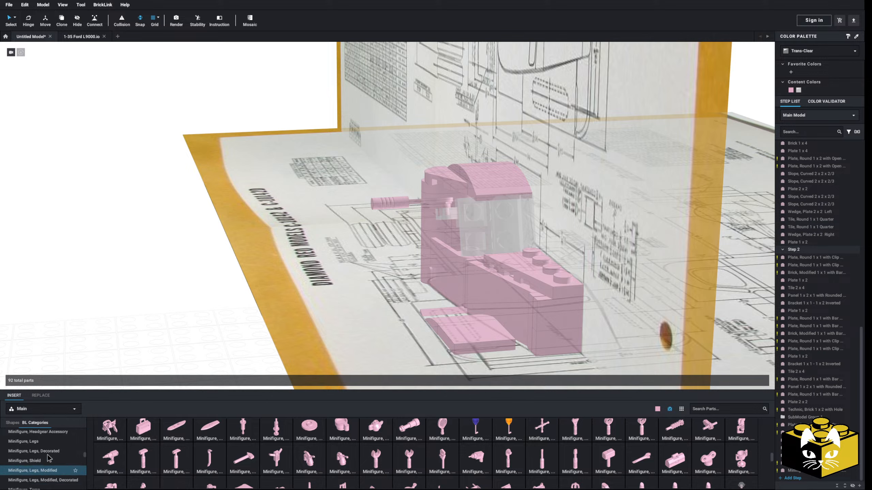
Step: Try a modified plate on the outer end of the socket wrench mirror arm
scroll(48, 457, up, 15)
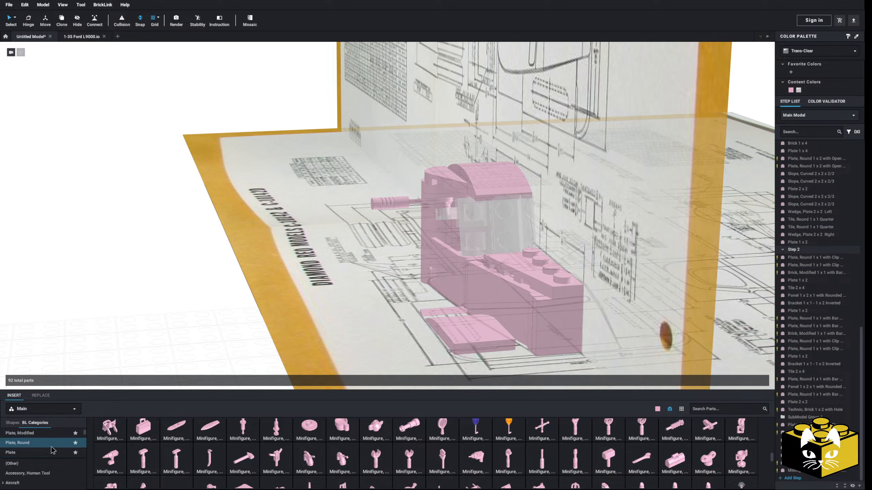
click(51, 436)
drag(214, 443, 382, 226)
click(162, 255)
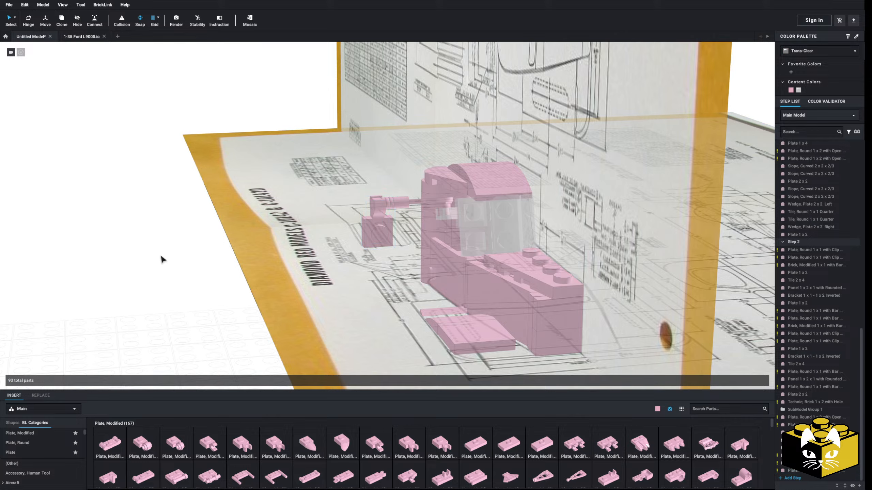
right_drag(162, 255, 134, 260)
key(Delete)
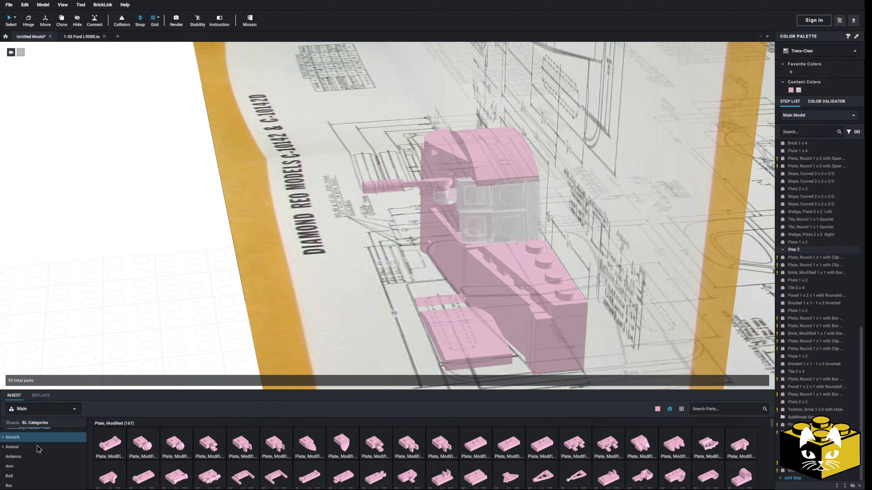
Step: Insert a Plate, Round 1 x 1 with Clip on Bottom and attach it to the outer end of one mirror arm
scroll(33, 443, down, 8)
scroll(28, 435, down, 5)
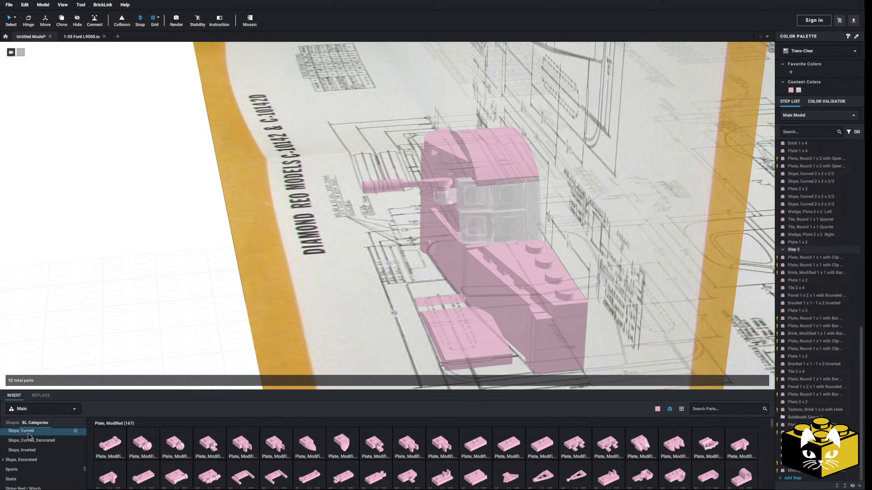
scroll(37, 437, down, 4)
click(19, 452)
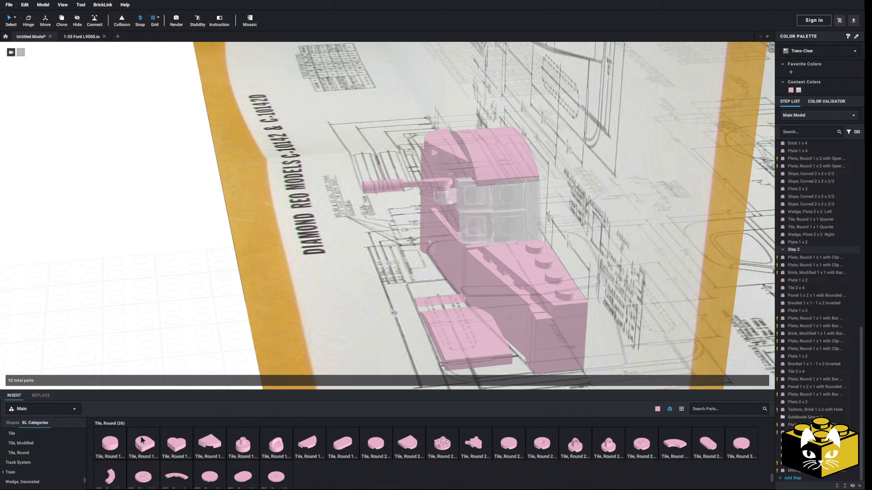
scroll(65, 467, up, 10)
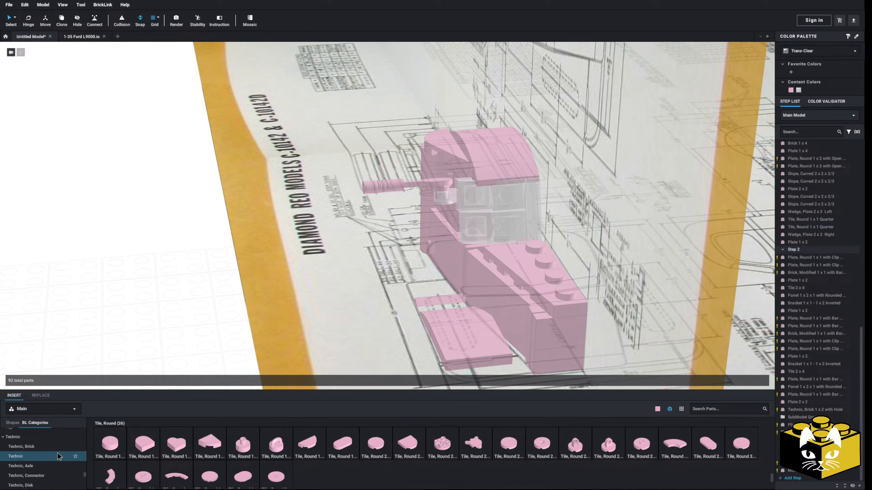
click(76, 478)
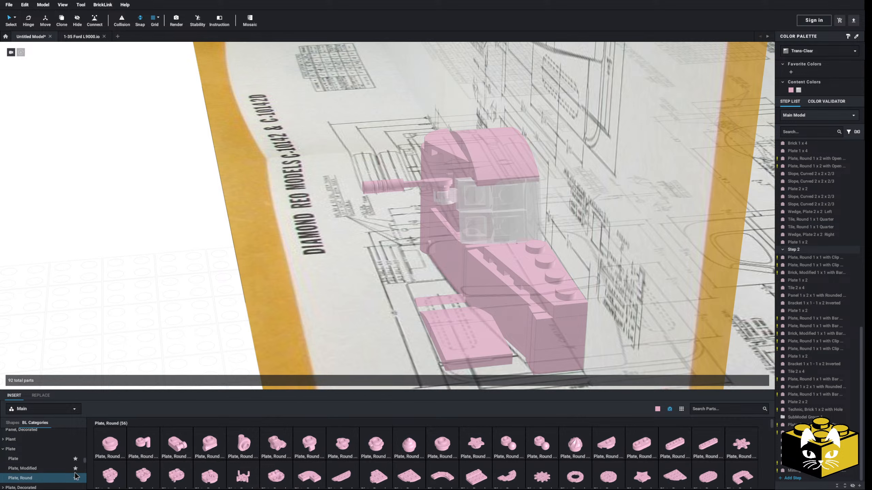
click(185, 450)
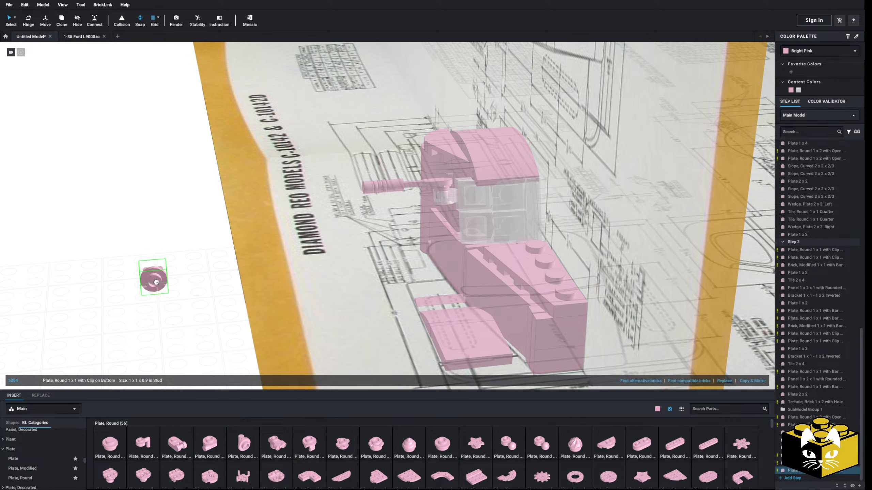
scroll(155, 283, up, 1)
right_drag(157, 282, 99, 267)
click(227, 201)
scroll(225, 203, down, 3)
key(Escape)
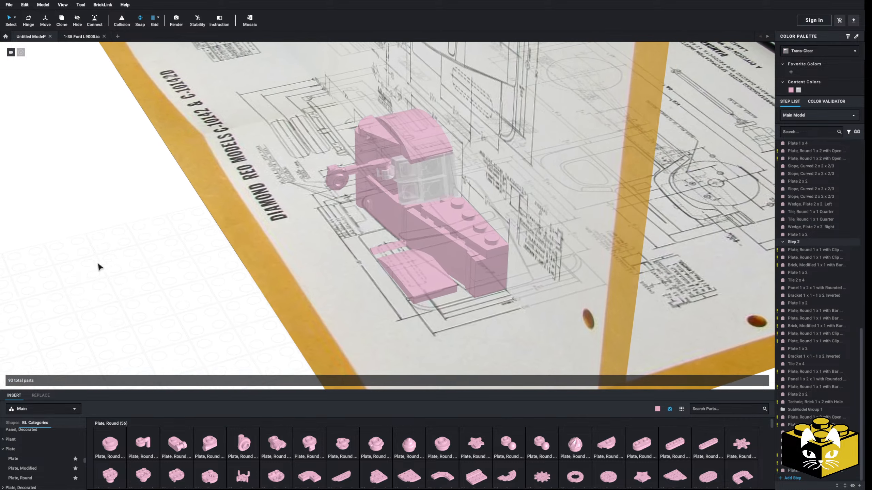
Step: Search the parts for "ingot" and attach an Ingot 1 x 2 upright to the round clip plate as the mirror
middle_drag(99, 266, 109, 288)
scroll(109, 288, up, 3)
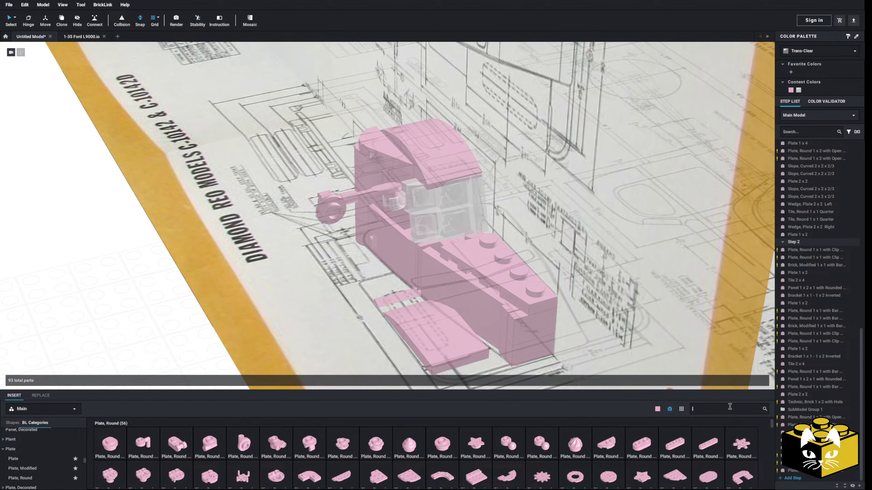
text(got)
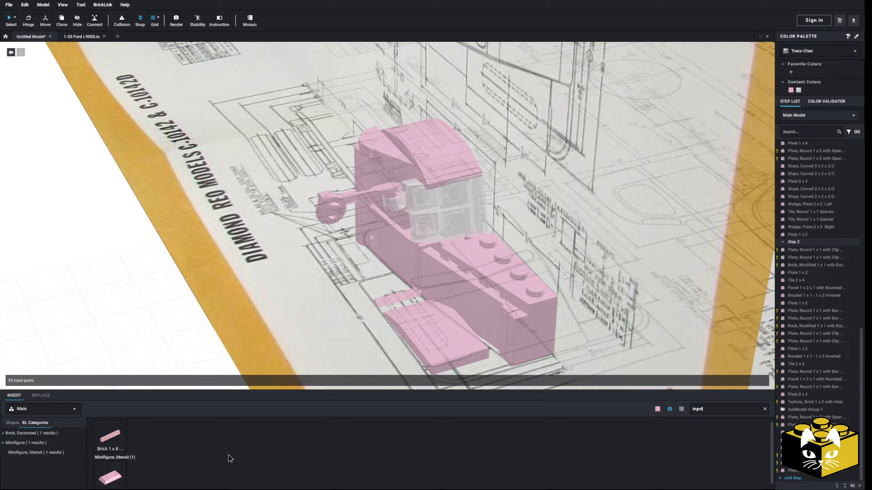
click(119, 472)
key(Up)
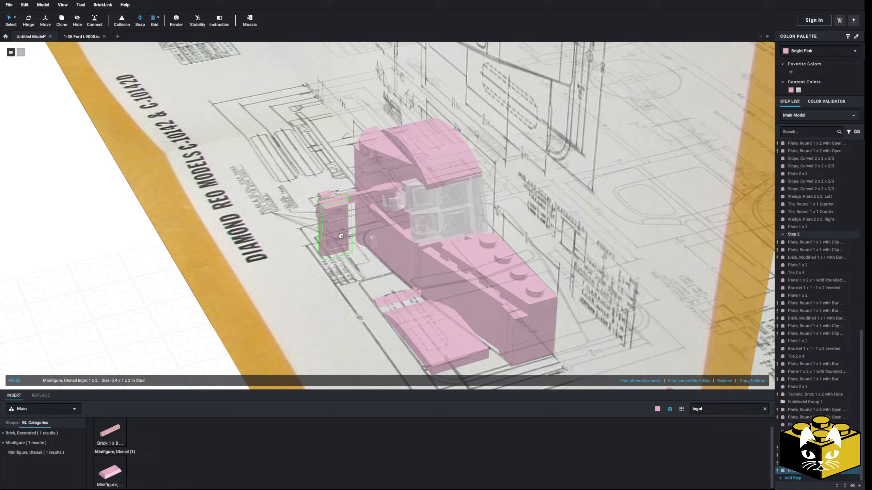
click(334, 233)
right_drag(336, 235, 287, 214)
scroll(210, 293, up, 3)
scroll(277, 287, up, 3)
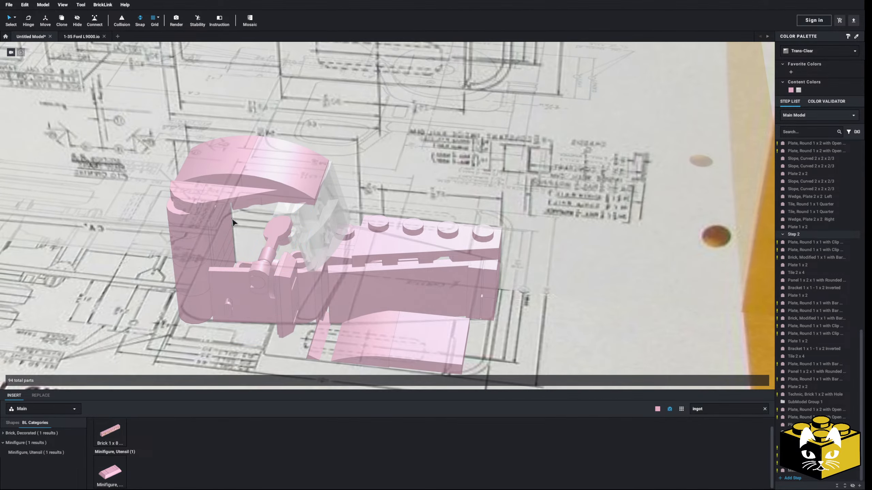
Step: Copy the ingot together with its round clip plate and attach the duplicate to the opposite mirror arm
right_drag(233, 222, 182, 263)
ctrl+click(168, 225)
right_click(168, 225)
click(180, 237)
scroll(114, 254, down, 4)
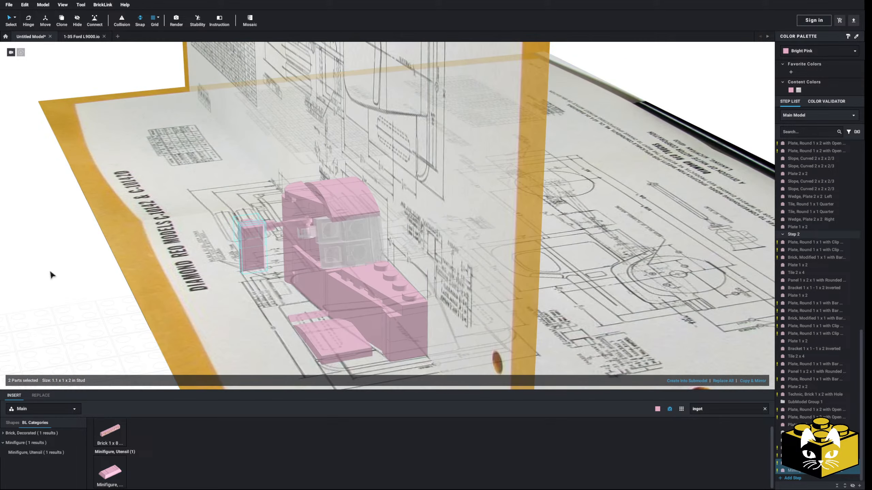
right_click(51, 270)
click(64, 291)
scroll(103, 275, up, 2)
right_drag(105, 275, 395, 261)
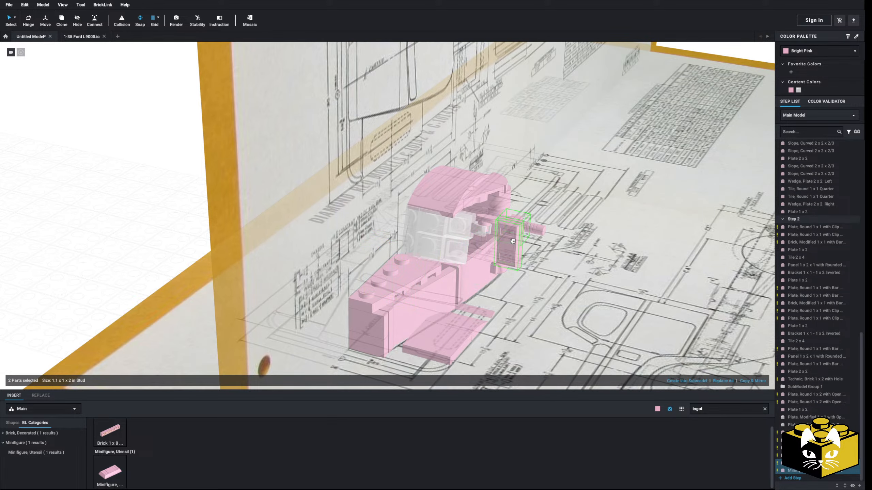
click(174, 208)
Step: Hide the upright and horizontal blueprint reference images so only the truck model is shown
scroll(199, 240, down, 4)
right_drag(200, 239, 214, 244)
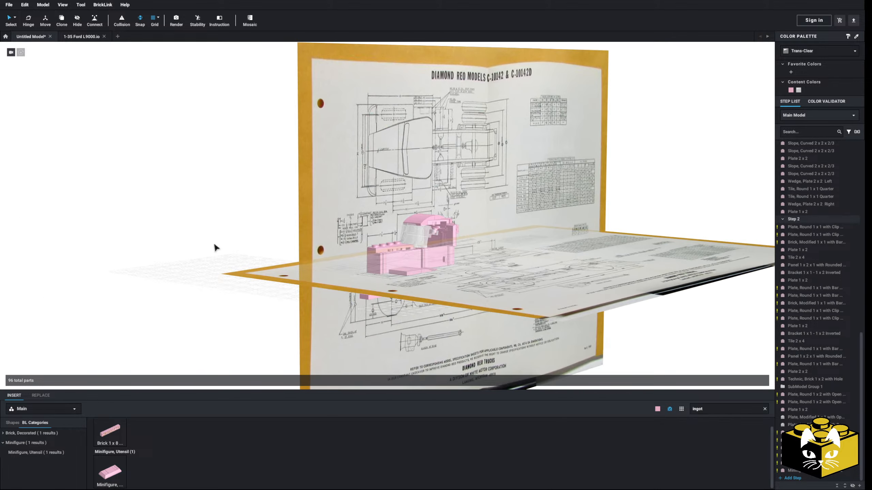
right_click(491, 244)
click(519, 260)
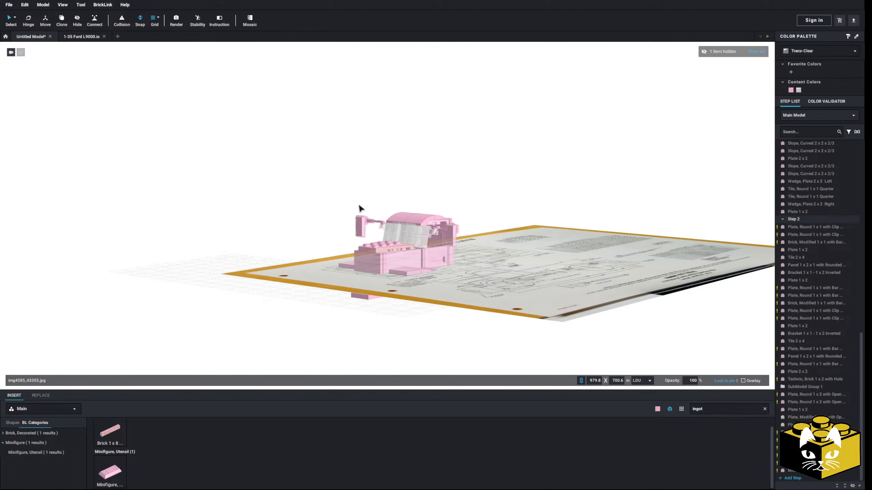
right_click(505, 265)
click(520, 276)
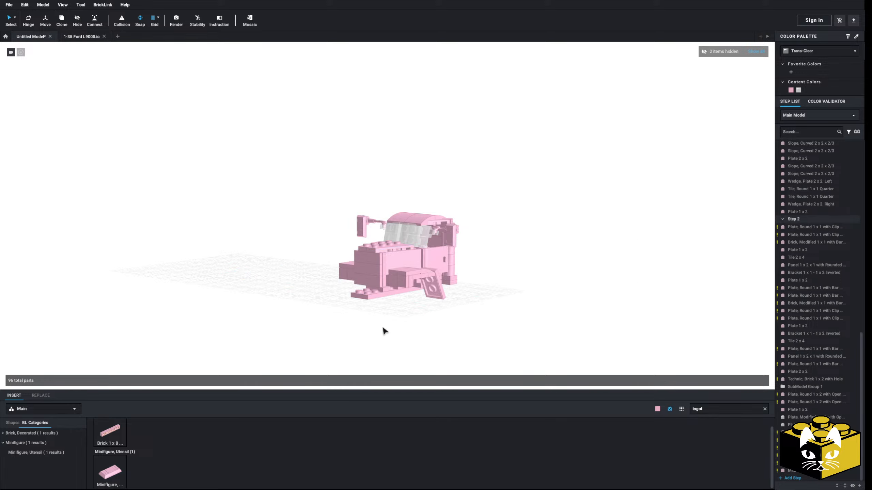
Step: Examine the reference truck photo and the cab's side mirror from several angles
mouse_move(368, 323)
right_down()
mouse_move(374, 314)
mouse_move(373, 327)
right_up()
scroll(433, 330, up, 4)
right_drag(448, 332, 448, 313)
scroll(391, 326, down, 4)
middle_drag(244, 328, 459, 333)
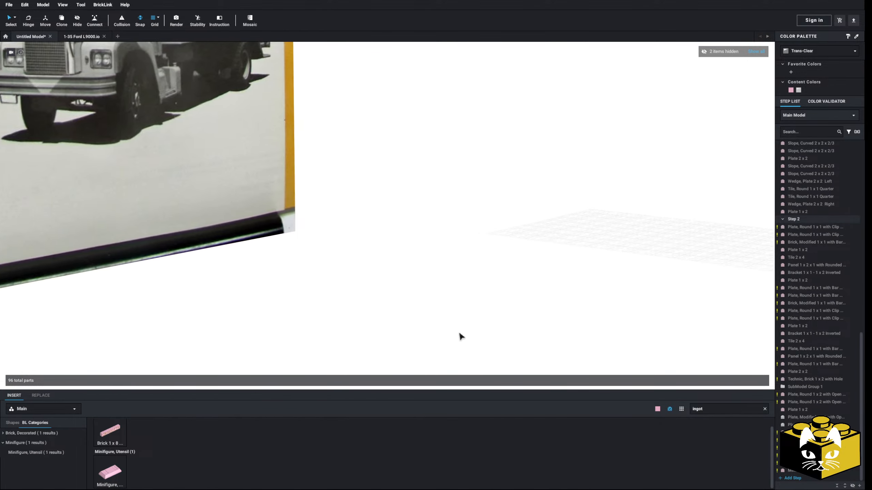
scroll(460, 333, down, 3)
scroll(524, 350, up, 6)
scroll(524, 350, down, 6)
scroll(259, 232, up, 4)
right_drag(259, 232, 444, 297)
scroll(343, 256, up, 3)
scroll(442, 271, down, 4)
right_drag(218, 250, 253, 257)
scroll(247, 275, up, 5)
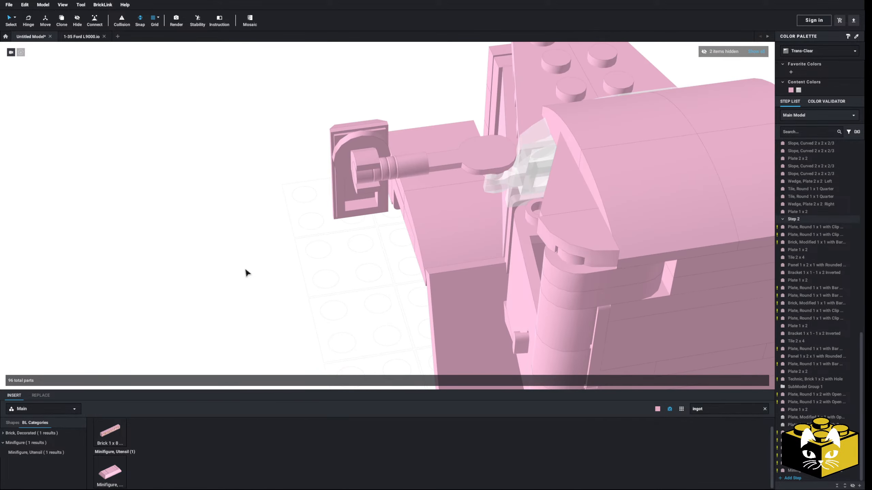
Step: Swing one mirror's ratchet wrench arm to a slight angle and reattach the ingot with its round clip plate to the arm's end
click(413, 196)
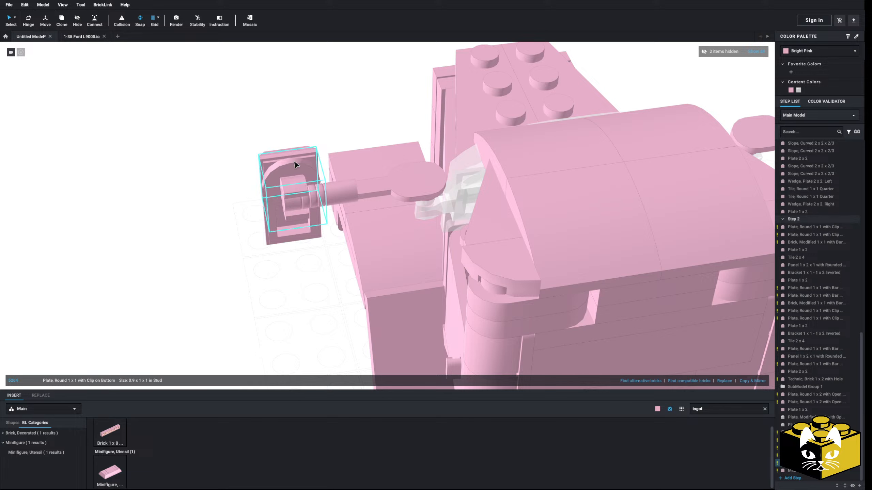
ctrl+click(276, 164)
drag(276, 164, 139, 193)
click(269, 140)
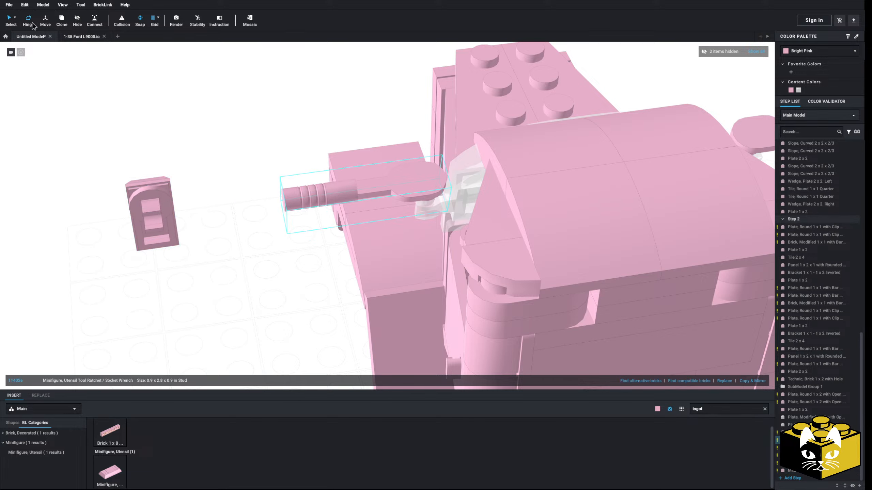
drag(346, 209, 357, 214)
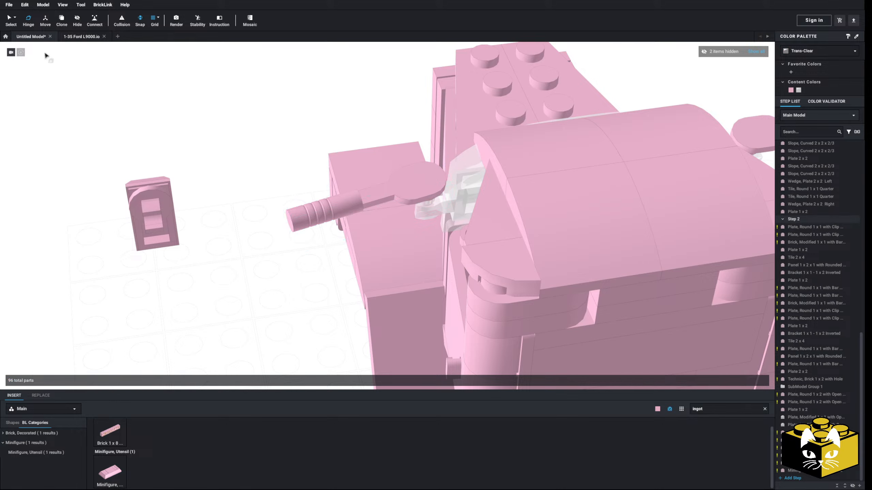
drag(159, 190, 310, 194)
Step: Delete the opposite mirror together with its round clip plate, ratchet arm and clear mounting piece
right_drag(203, 227, 565, 195)
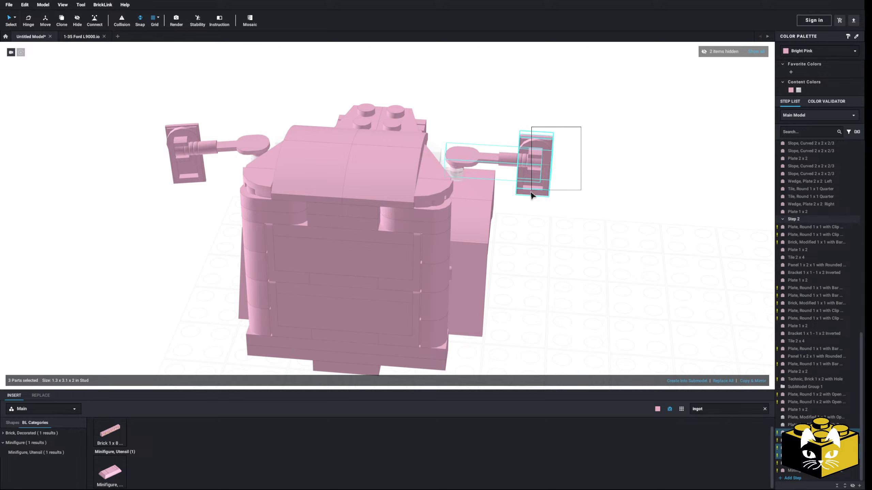
drag(531, 192, 530, 196)
key(Delete)
right_drag(549, 198, 521, 200)
click(460, 191)
key(Delete)
right_drag(411, 170, 477, 192)
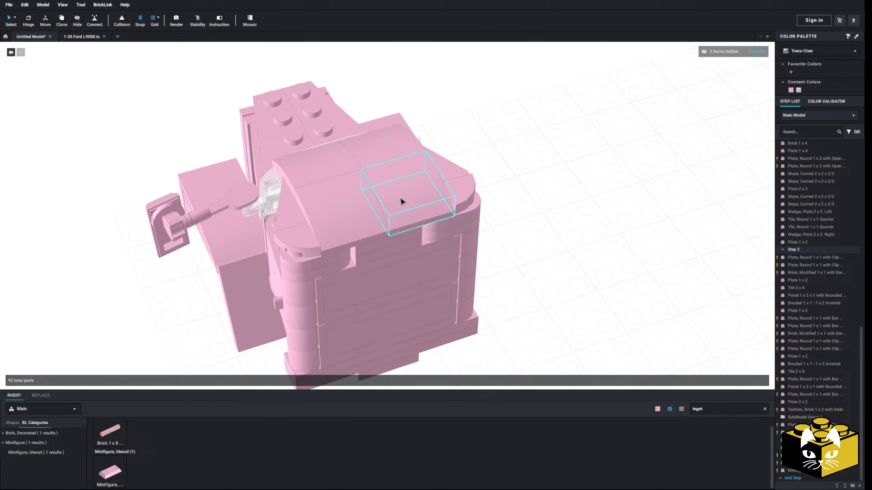
Step: Inspect the remaining mirror, its arm and the cab door area from the front and back
right_drag(402, 202, 452, 235)
scroll(452, 236, up, 4)
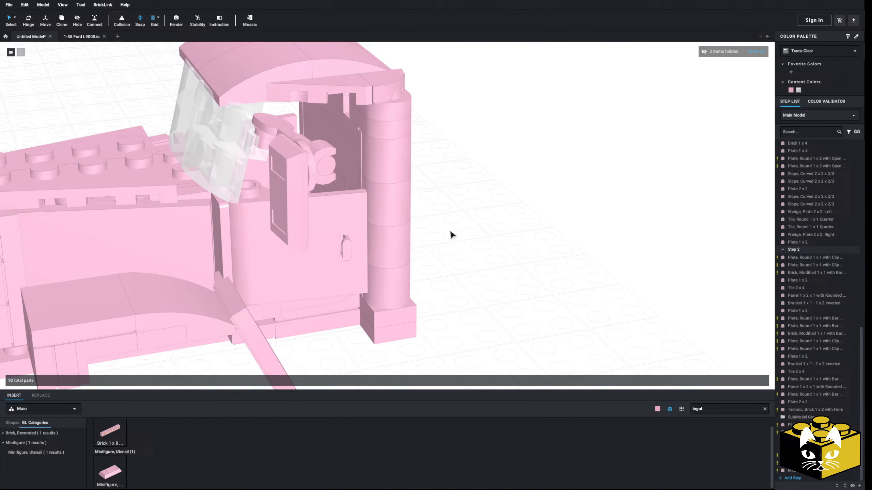
right_click(317, 163)
click(311, 156)
right_click(311, 153)
click(449, 181)
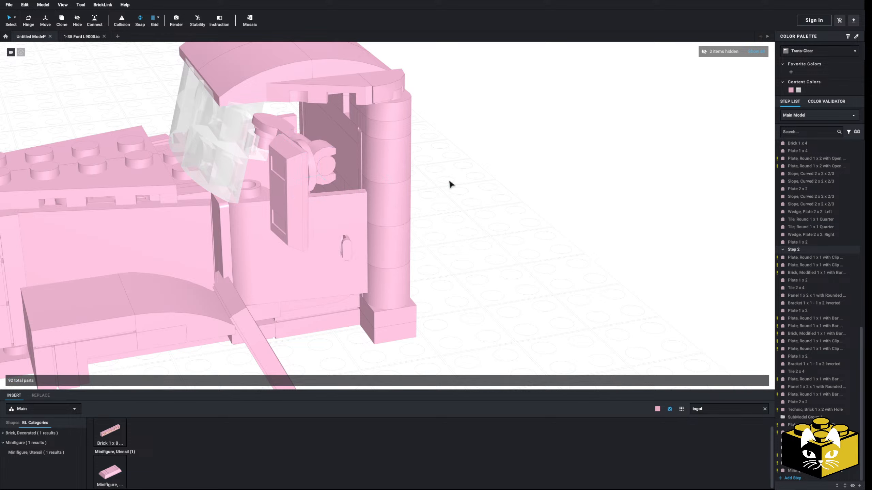
right_drag(449, 182, 489, 214)
right_click(497, 229)
click(510, 249)
right_drag(568, 250, 529, 248)
Step: Clear the parts search and attach a Plate, Modified 1 x 1 with Open O Clip (Horizontal Grip) to the lower back of the mirror ingot
key(Delete)
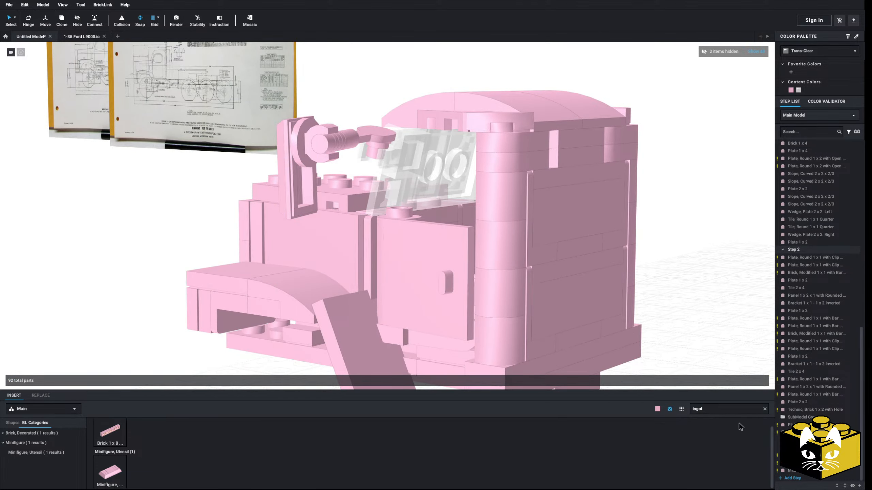
click(36, 437)
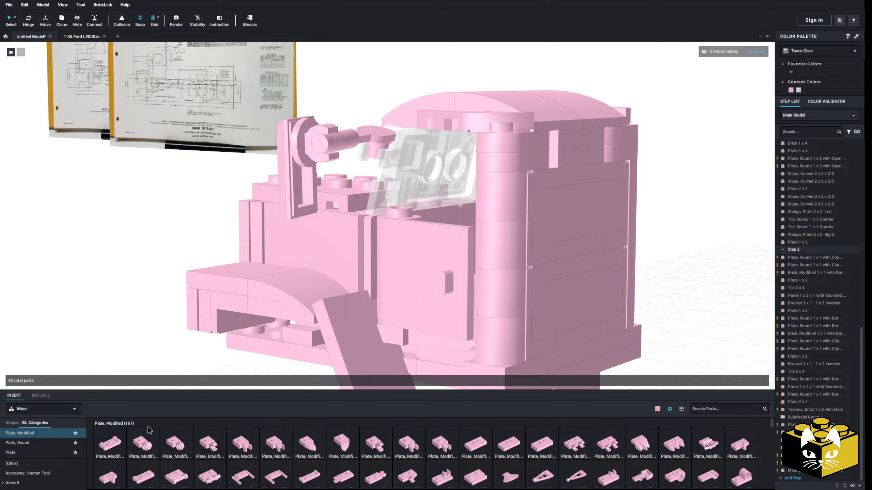
click(216, 447)
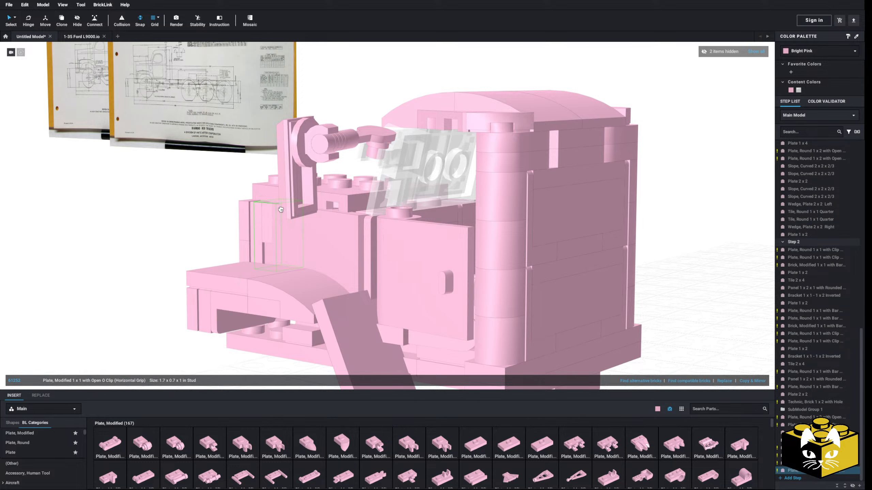
click(273, 204)
click(119, 295)
right_drag(113, 302, 160, 316)
middle_drag(401, 350, 404, 334)
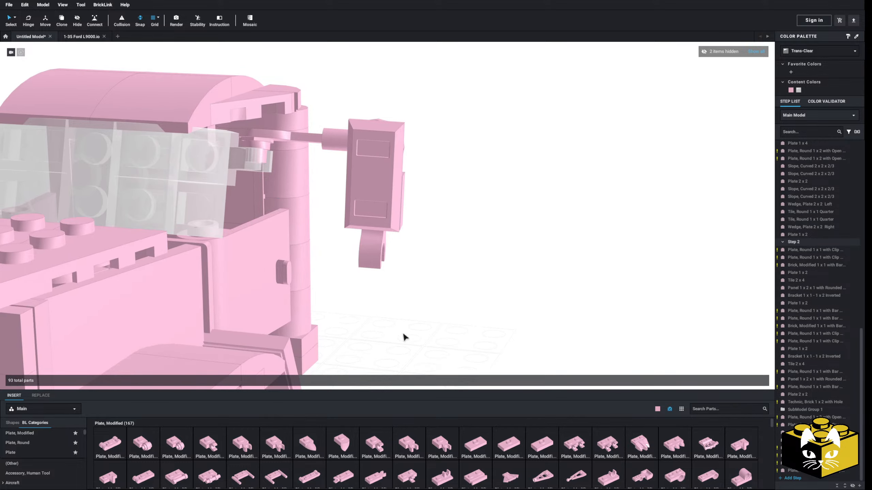
Step: Insert a Bar 3L and attach it to the mirror's lower clip so it runs back toward the cab
click(33, 448)
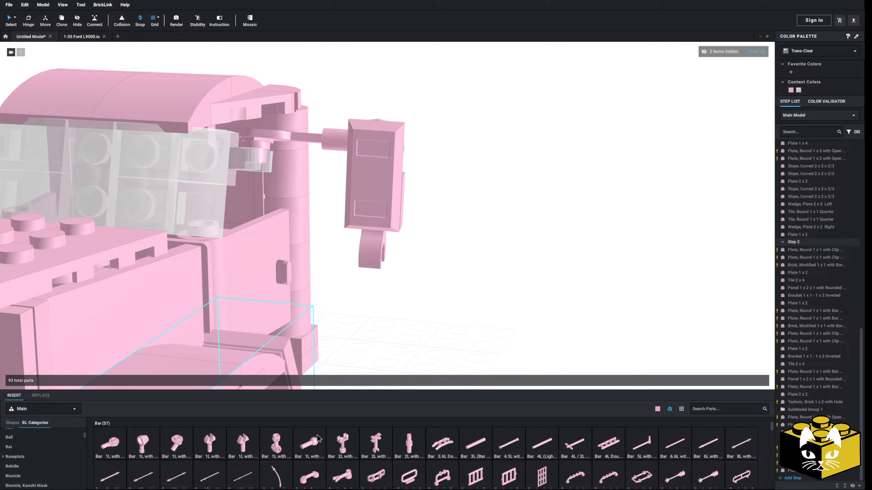
click(480, 446)
click(387, 258)
scroll(458, 317, down, 5)
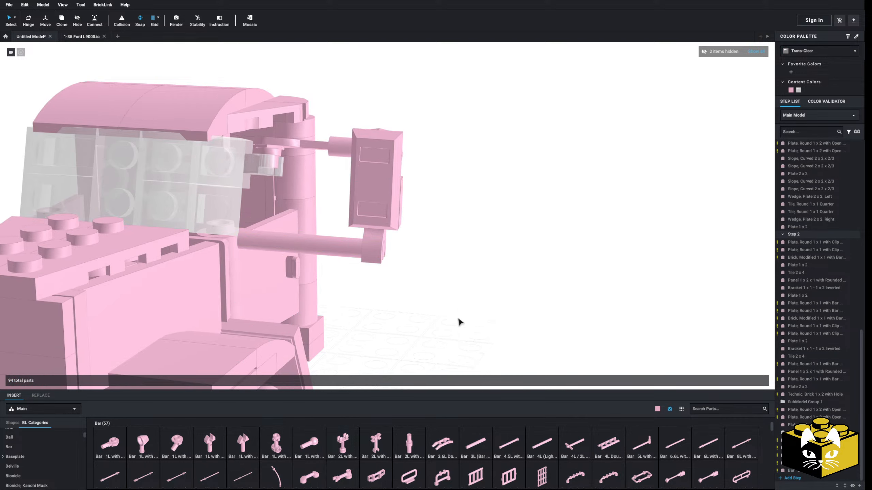
Step: Compare the mirror and its lower support bar with the mirror bracing in the reference truck photo
right_drag(458, 316, 450, 344)
scroll(466, 335, up, 3)
scroll(389, 428, down, 2)
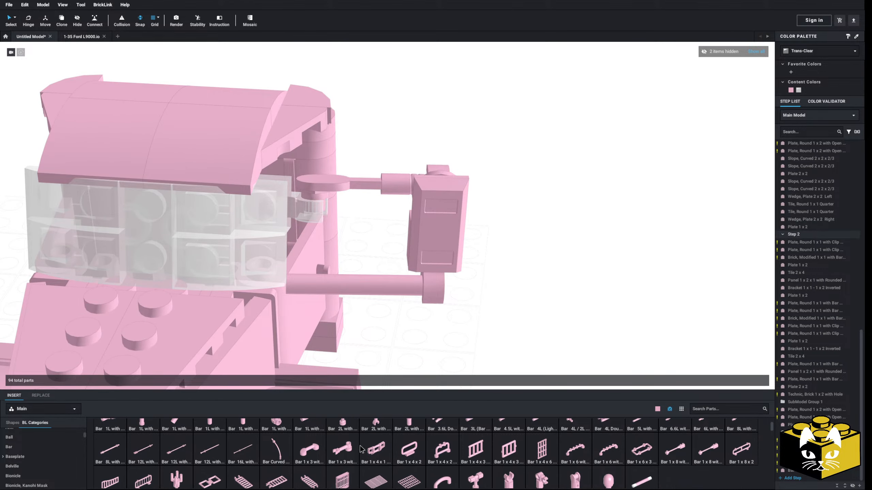
scroll(344, 446, up, 4)
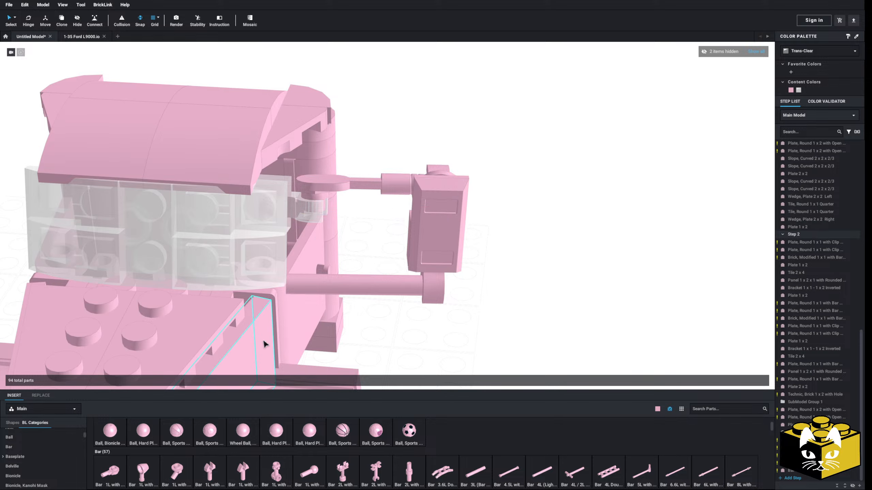
scroll(400, 345, down, 3)
middle_drag(400, 345, 520, 340)
right_drag(520, 340, 264, 323)
scroll(265, 323, down, 3)
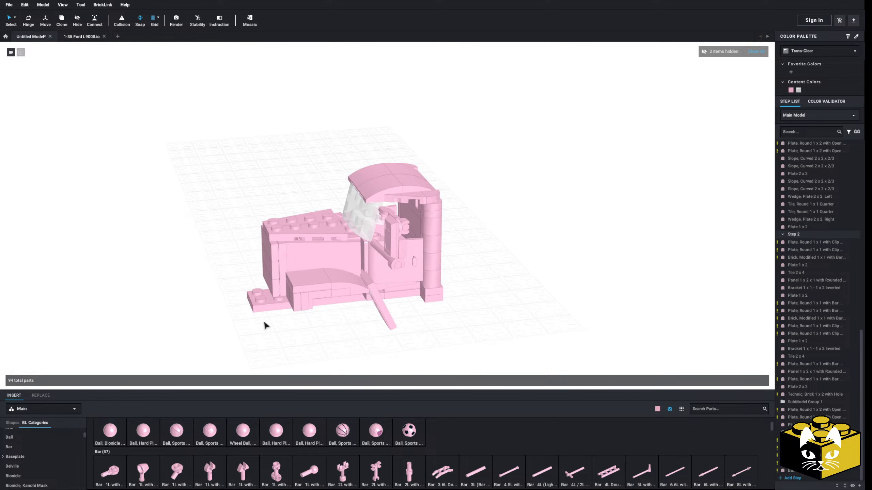
middle_drag(264, 323, 502, 345)
middle_drag(319, 297, 492, 377)
scroll(428, 358, up, 2)
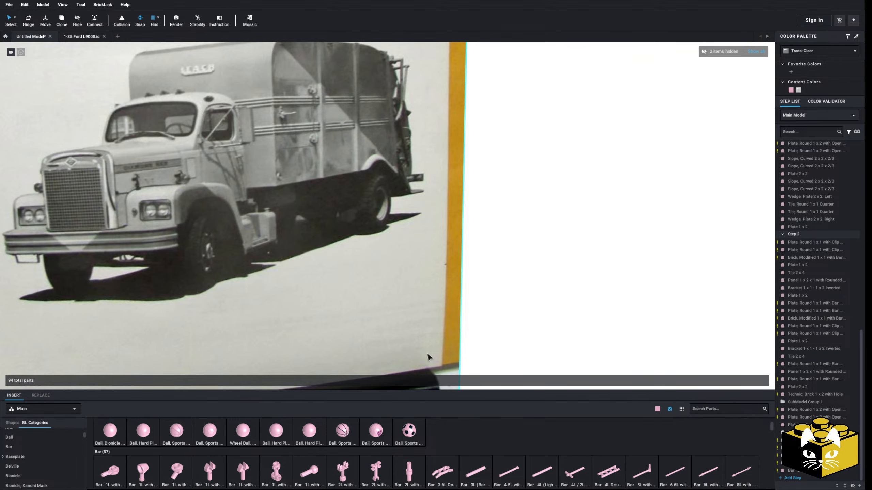
scroll(428, 354, down, 2)
middle_drag(428, 355, 343, 315)
right_drag(343, 315, 390, 310)
scroll(334, 325, up, 3)
middle_drag(389, 311, 258, 283)
scroll(270, 279, up, 1)
scroll(422, 286, up, 2)
right_drag(422, 285, 412, 287)
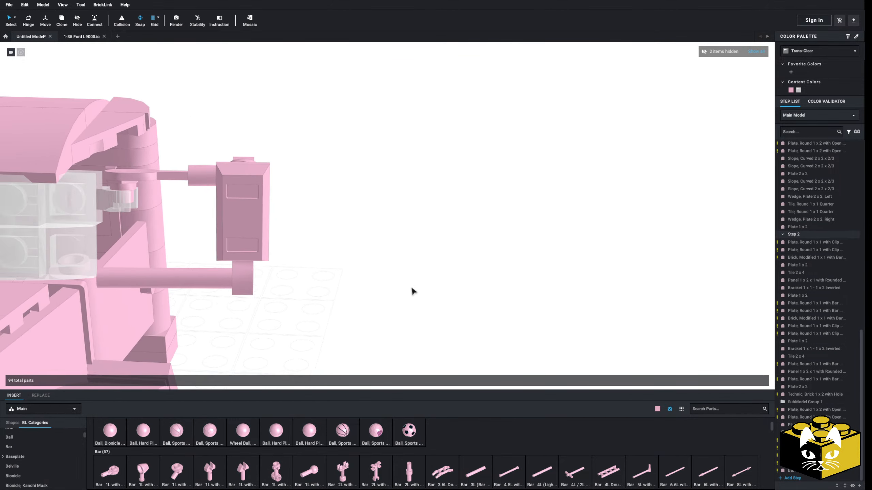
scroll(528, 294, up, 1)
middle_drag(412, 287, 513, 278)
scroll(59, 463, down, 1)
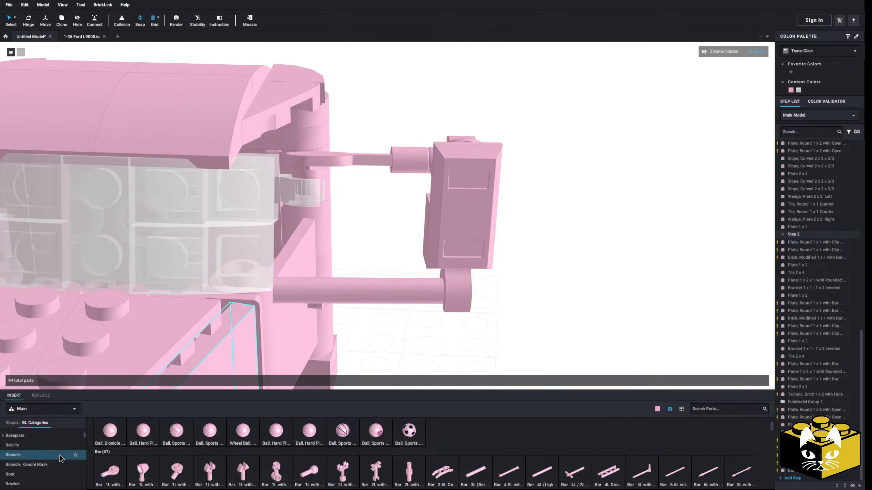
Step: Browse the part categories from bars and baseplates through minifigure utensils to plates for mirror bracket parts
scroll(514, 313, down, 2)
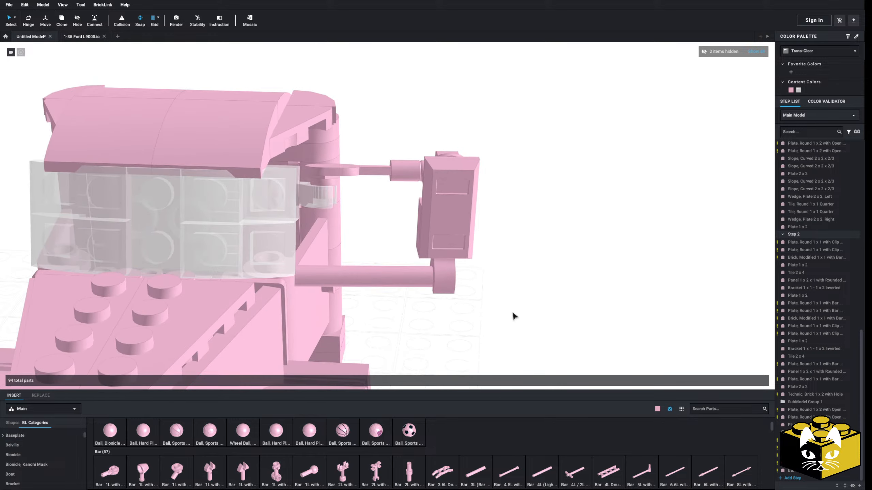
right_drag(514, 314, 443, 296)
scroll(414, 288, down, 5)
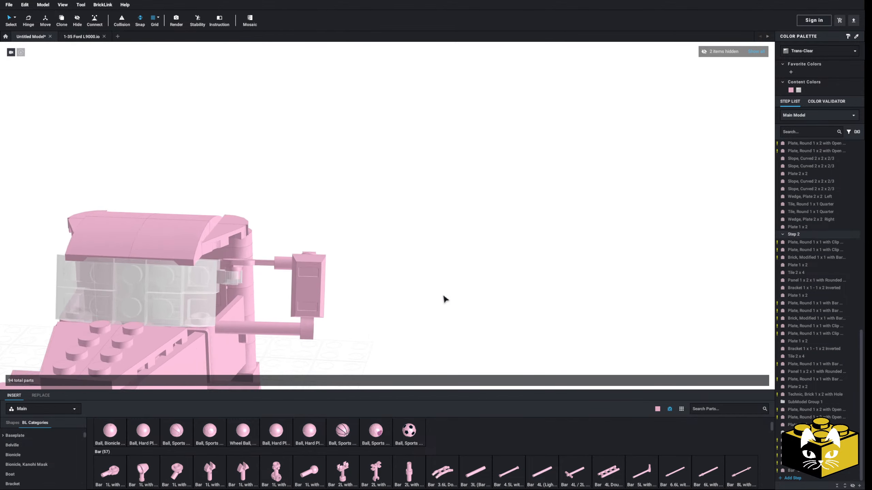
middle_drag(443, 297, 503, 244)
scroll(503, 246, up, 4)
scroll(339, 436, down, 5)
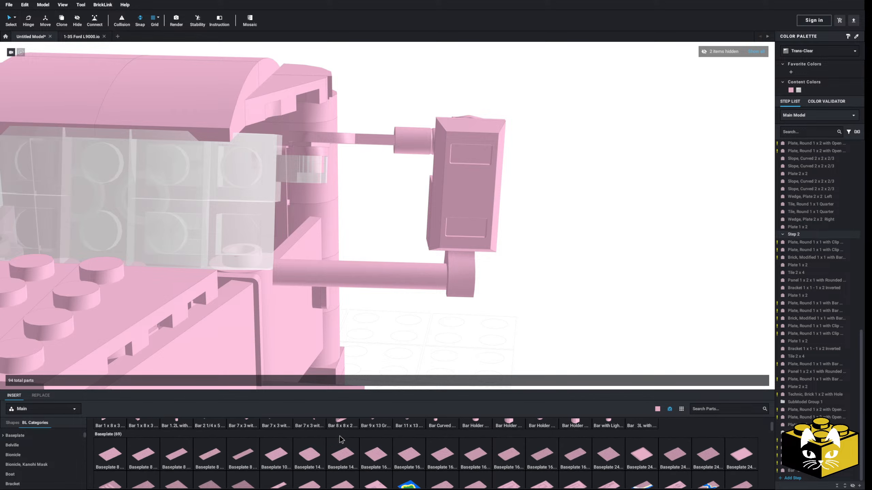
scroll(304, 448, down, 5)
scroll(63, 459, up, 8)
scroll(33, 452, down, 3)
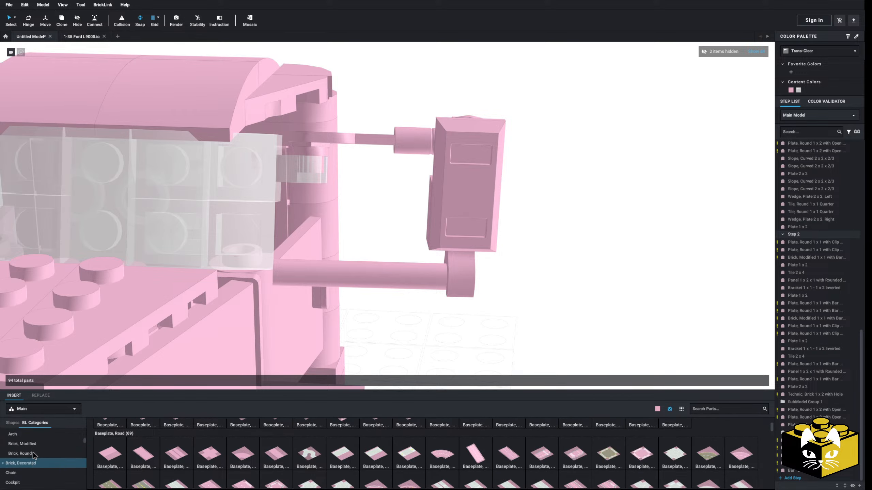
scroll(58, 449, down, 3)
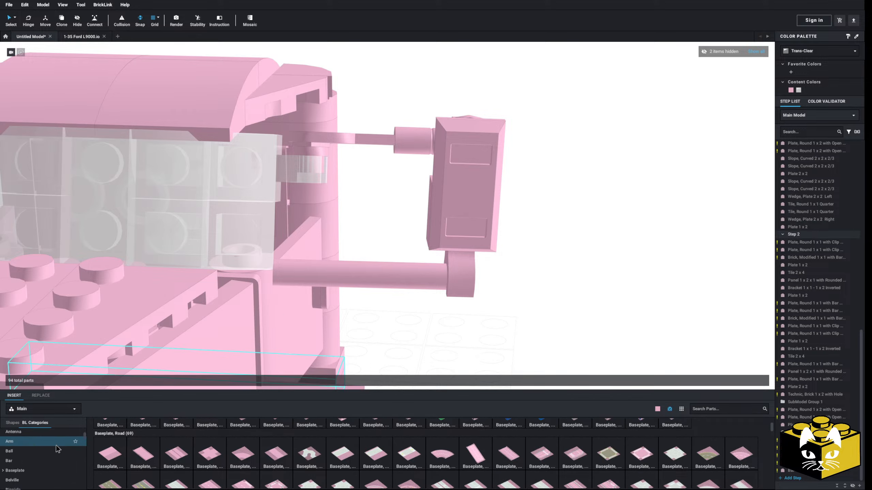
scroll(54, 448, down, 10)
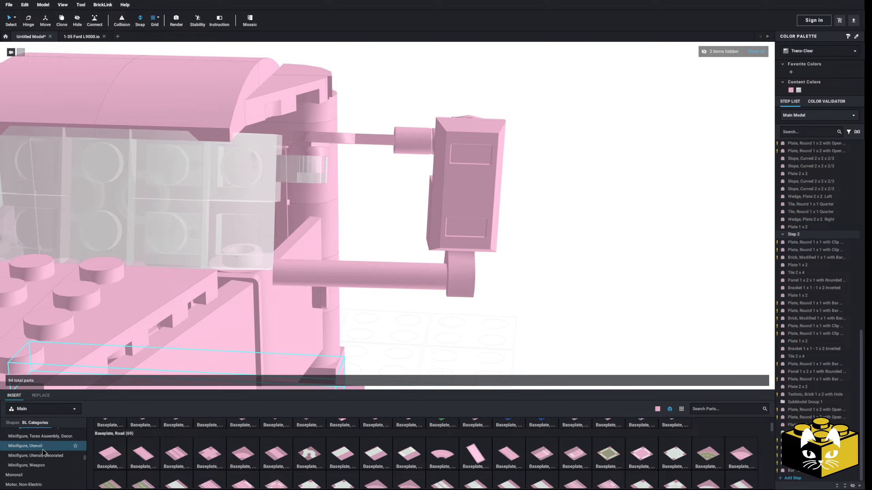
scroll(43, 452, down, 3)
scroll(527, 273, down, 10)
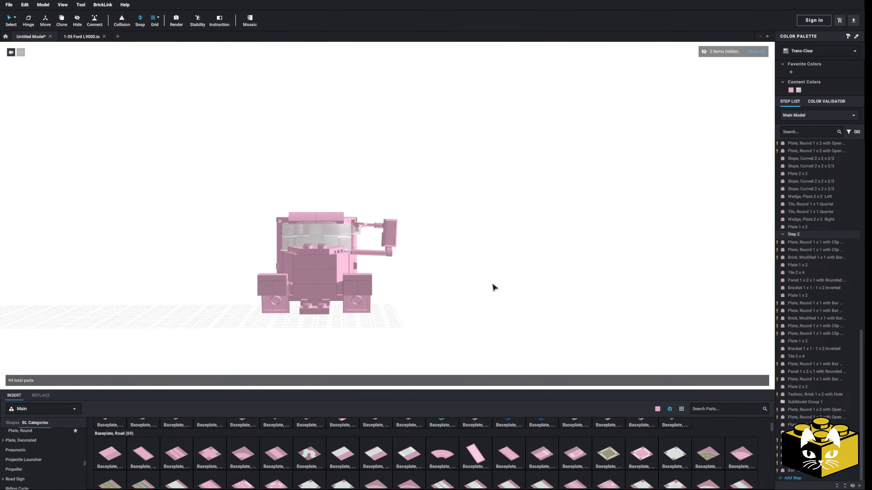
Step: Copy and mirror the complete mirror assembly with its clear mounting piece and attach the duplicate to the opposite side of the windshield
scroll(493, 287, up, 5)
drag(468, 211, 371, 296)
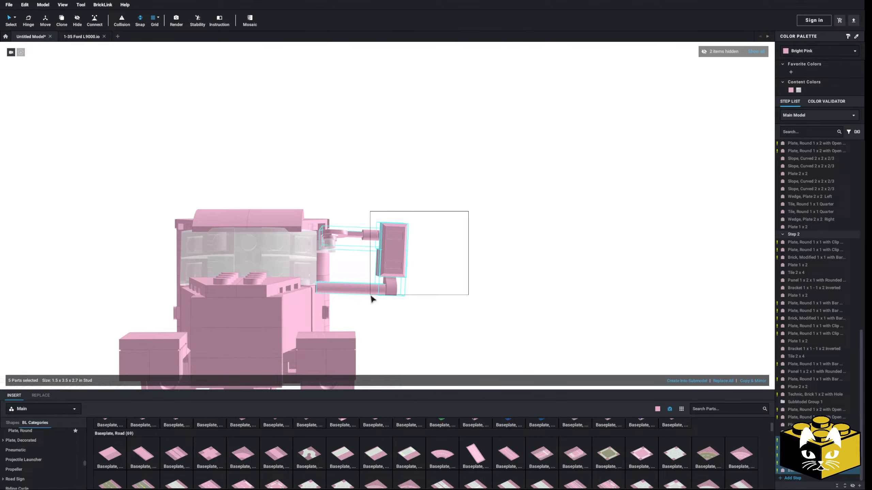
ctrl+click(326, 243)
right_drag(326, 244, 360, 278)
right_drag(459, 271, 477, 277)
click(752, 381)
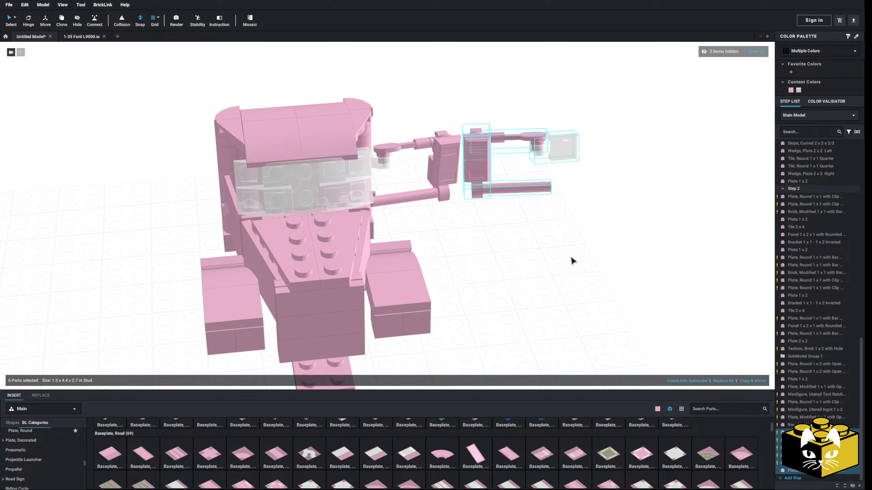
drag(566, 148, 243, 175)
click(82, 219)
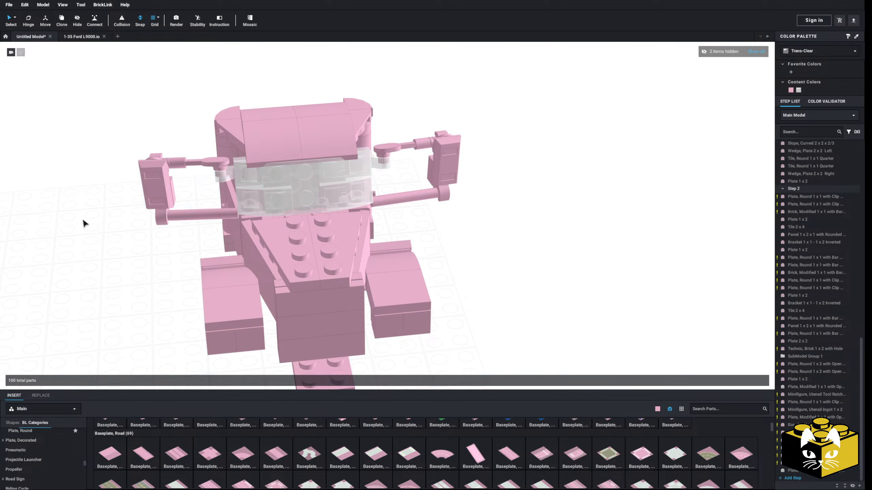
right_drag(83, 219, 140, 212)
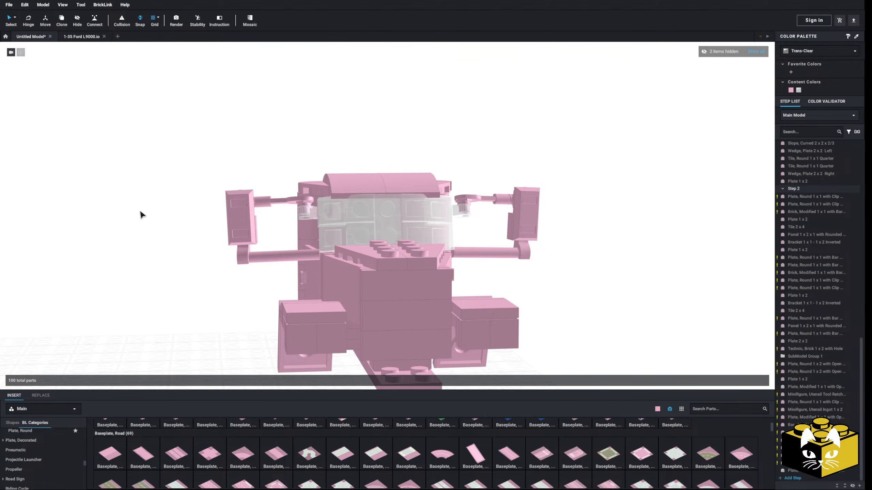
Step: Hinge the side mirror about its upper arm to adjust the angle of the lower support bar running to the cab
click(239, 219)
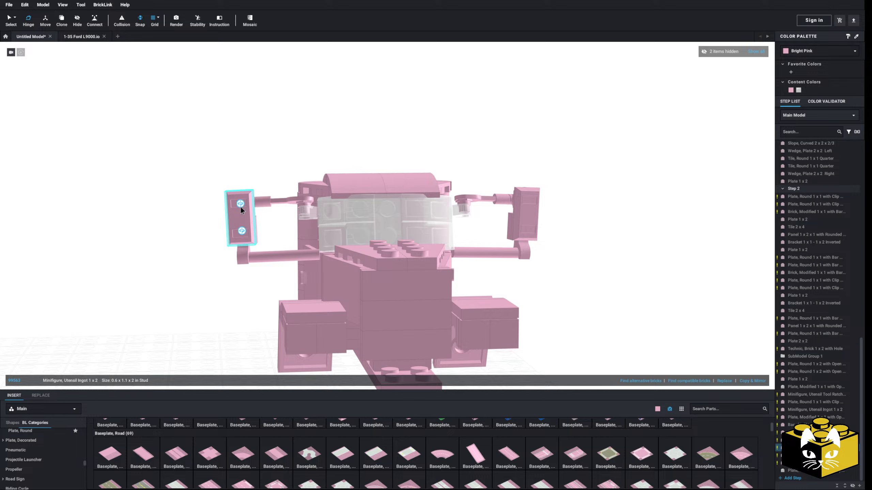
drag(291, 204, 283, 203)
click(279, 158)
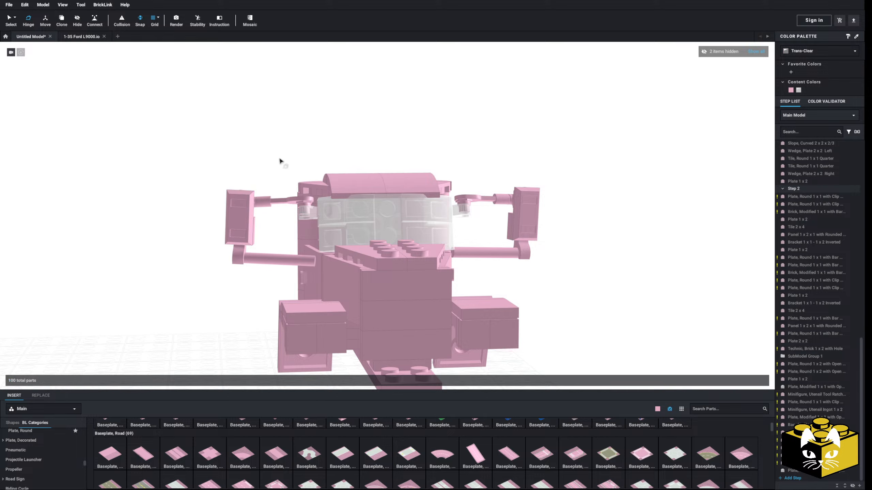
right_drag(279, 158, 174, 203)
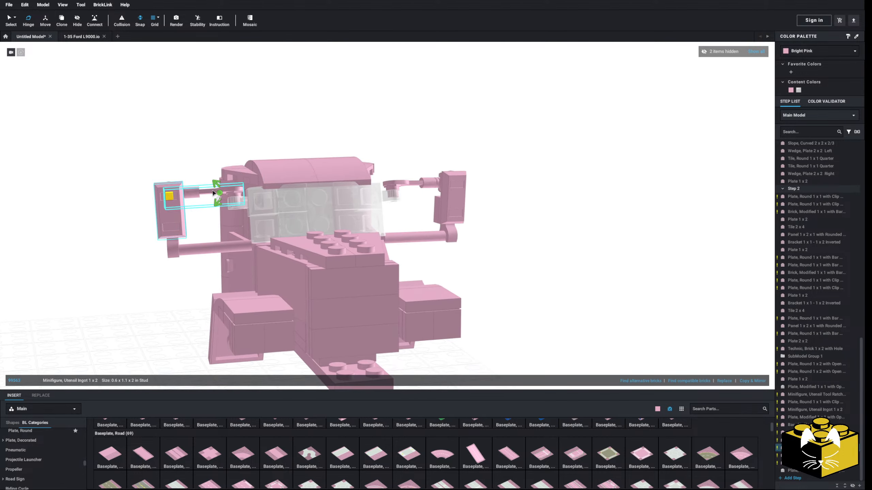
click(220, 194)
drag(215, 196, 217, 197)
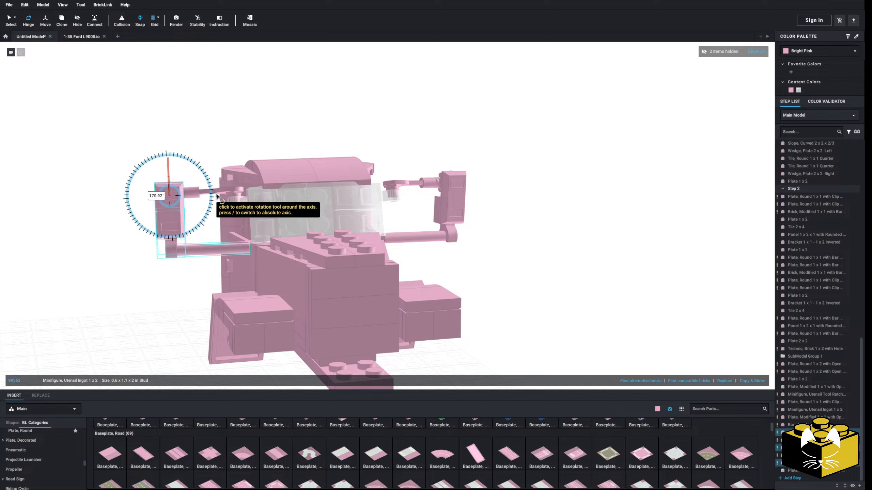
click(201, 210)
right_drag(201, 210, 119, 299)
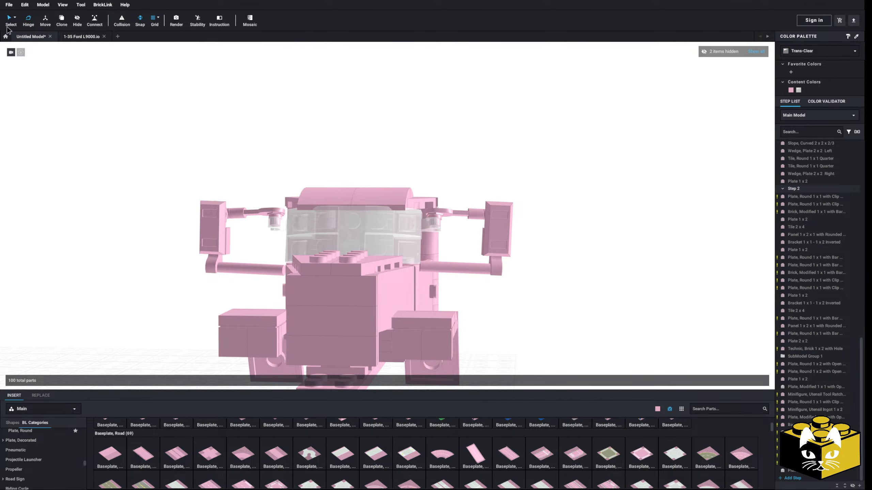
Step: Delete the opposite mirror assembly and replace it with a mirrored copy of the adjusted mirror and its clear mounting piece
drag(530, 210, 441, 282)
key(Delete)
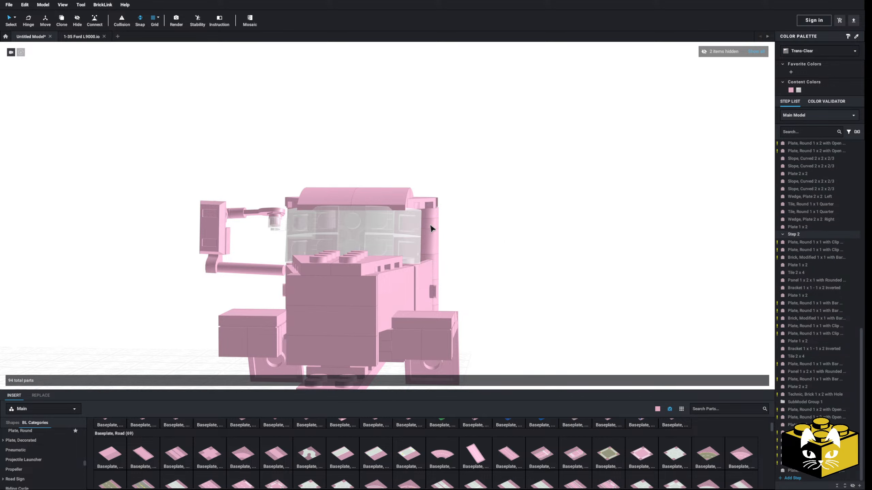
right_drag(395, 210, 416, 230)
ctrl+click(353, 171)
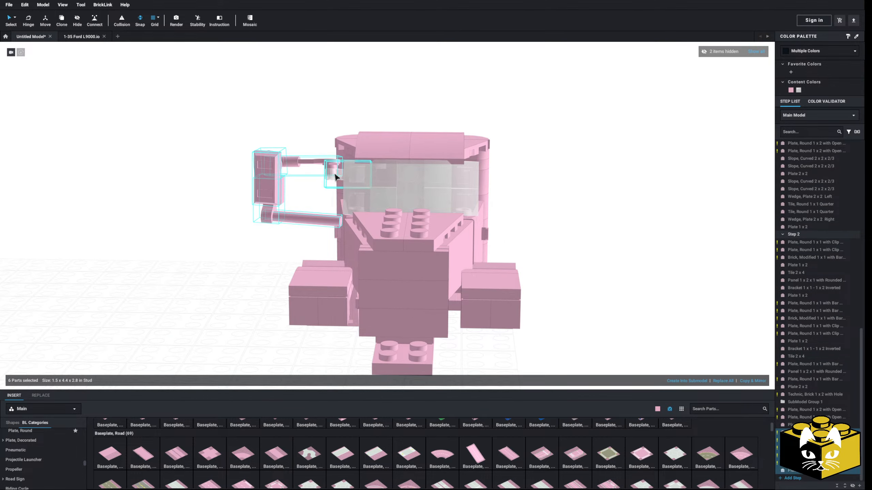
click(751, 380)
right_drag(634, 292, 492, 116)
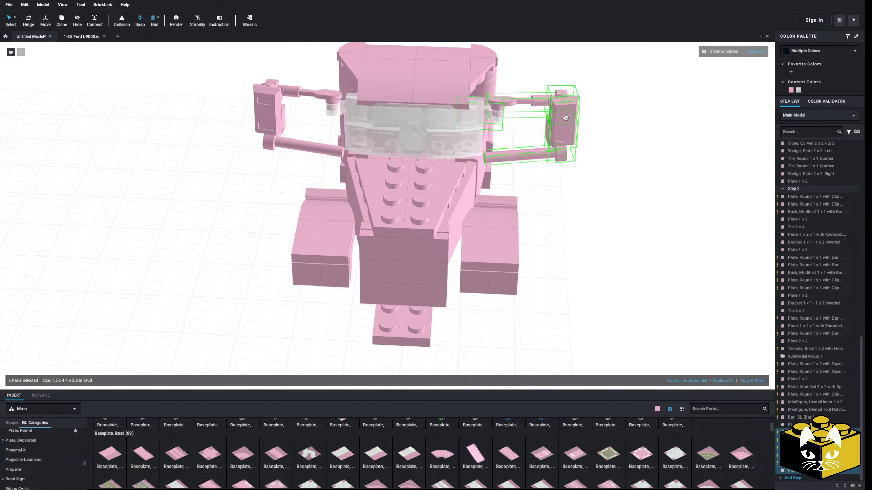
click(565, 108)
right_drag(589, 255, 543, 273)
Step: Delete the lower support bar from both side mirrors
click(321, 246)
key(Delete)
click(539, 243)
key(Delete)
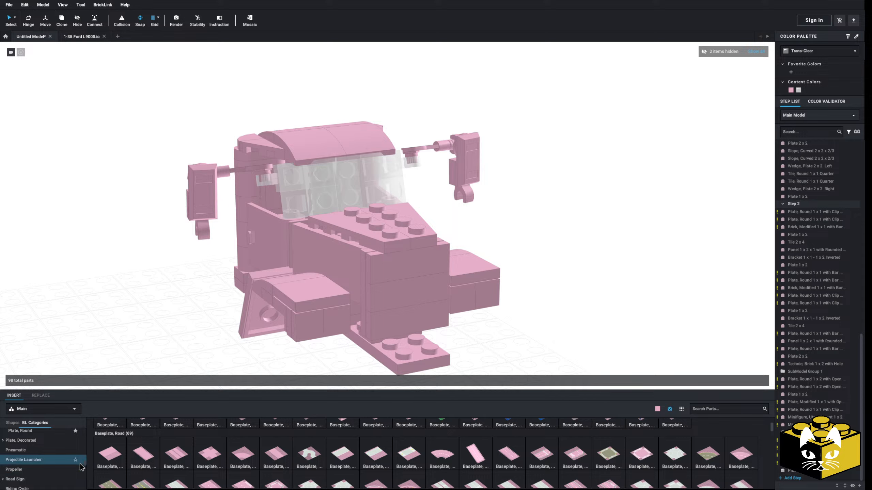
Step: Insert a Minifigure, Utensil Wand and attach it to one mirror's lower clip, running back toward the cab
scroll(80, 460, up, 5)
scroll(57, 456, down, 5)
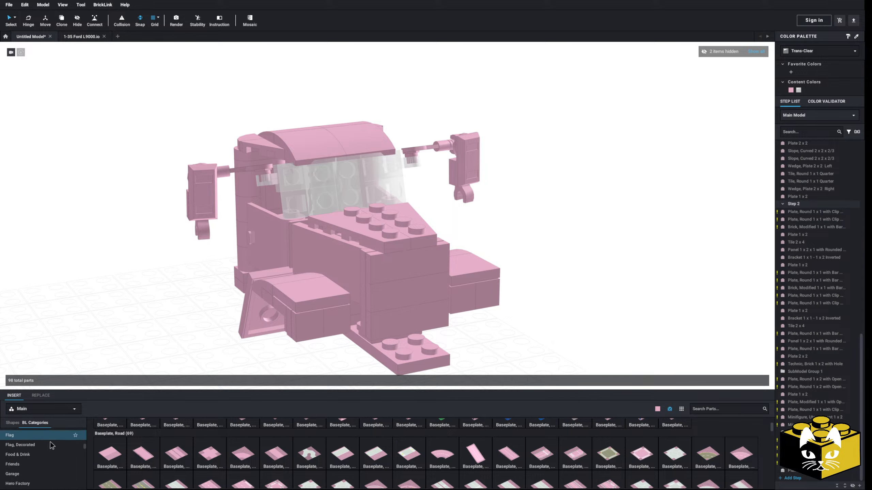
scroll(50, 443, down, 5)
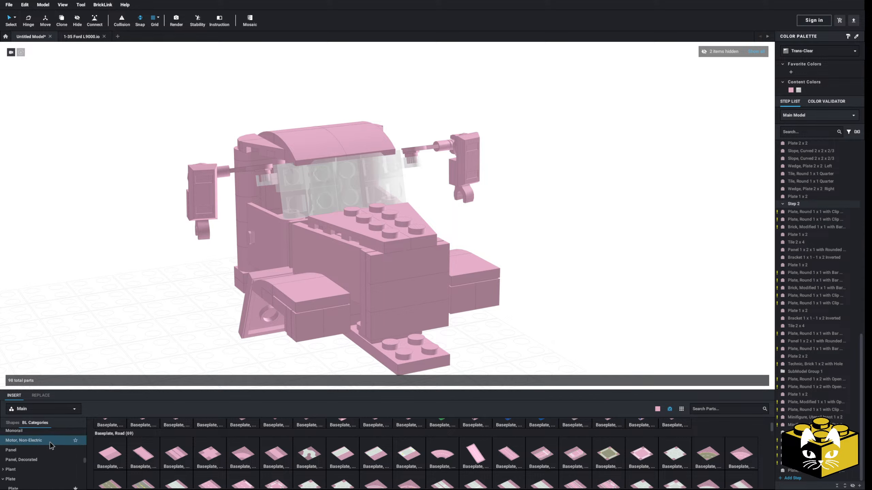
scroll(54, 457, up, 2)
click(55, 469)
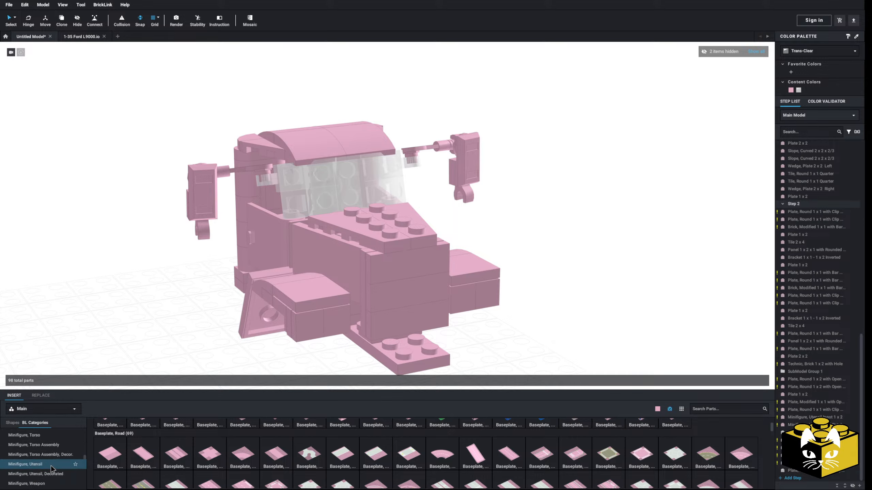
scroll(319, 445, down, 8)
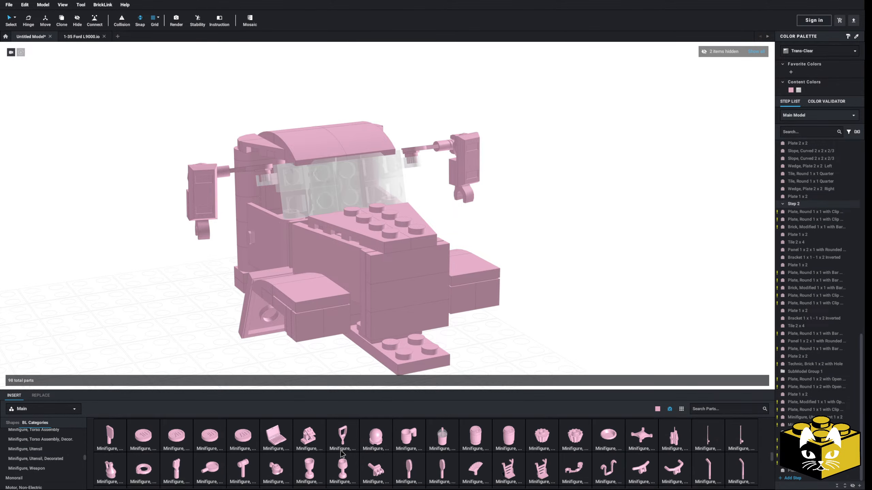
scroll(349, 453, down, 6)
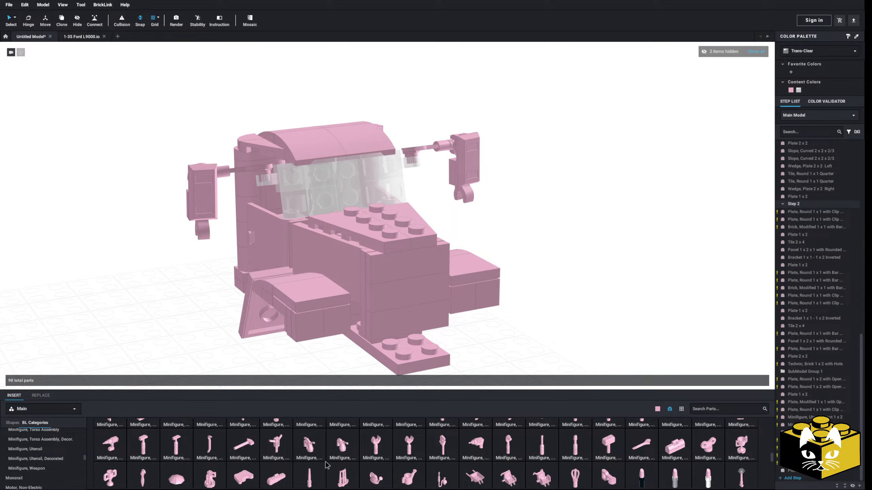
scroll(327, 465, down, 1)
drag(310, 443, 179, 294)
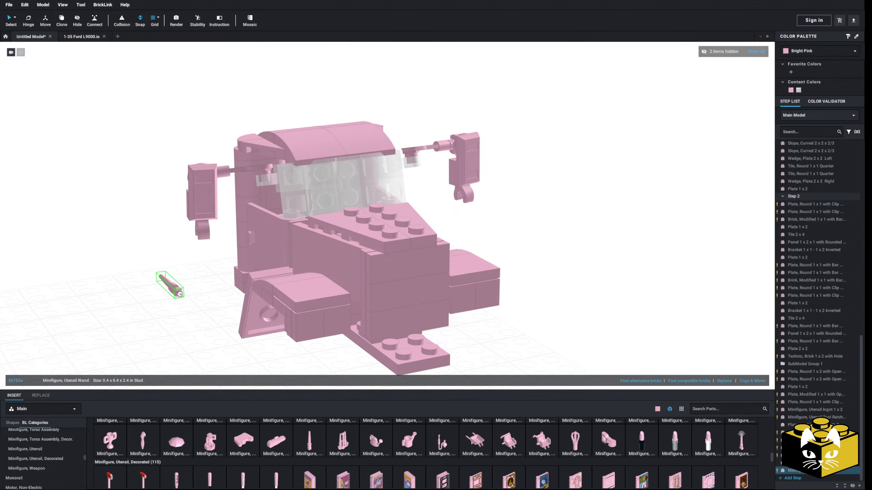
click(205, 239)
click(193, 299)
right_drag(193, 299, 142, 316)
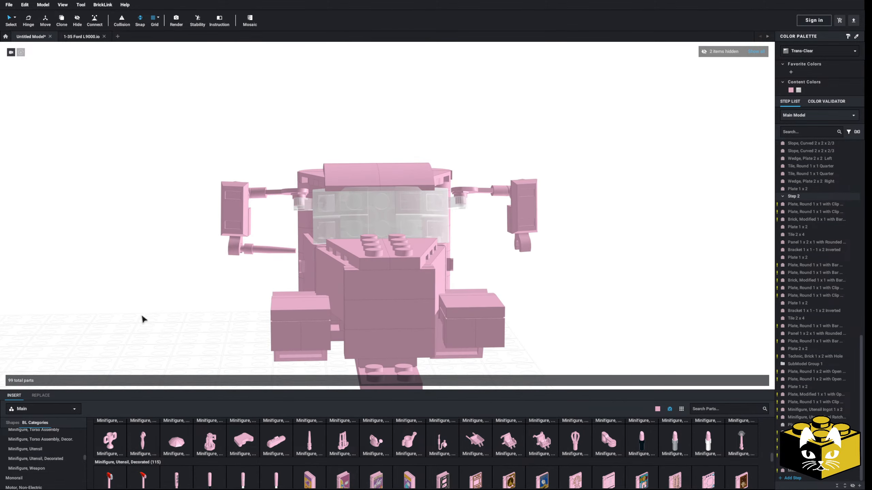
Step: Select the mirror housing with its clip pieces and wand, and reposition them together on the upper mirror arm
scroll(143, 319, up, 3)
drag(227, 360, 327, 278)
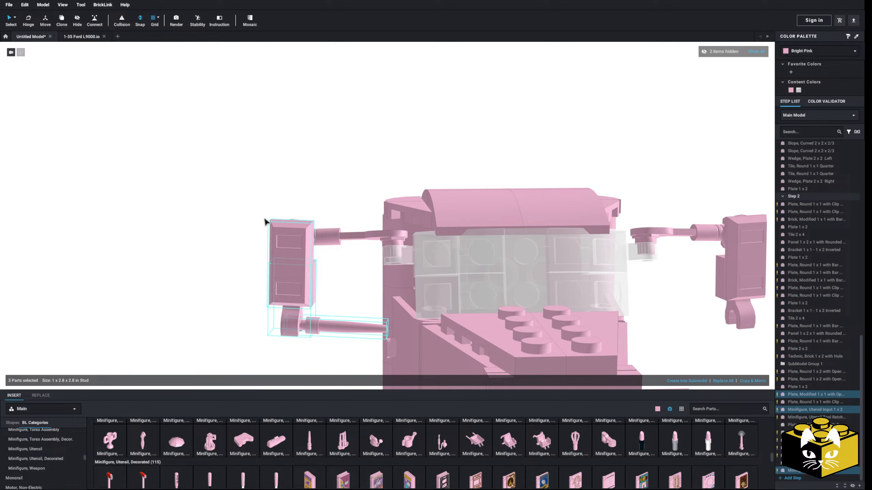
right_drag(264, 221, 283, 190)
drag(285, 184, 299, 186)
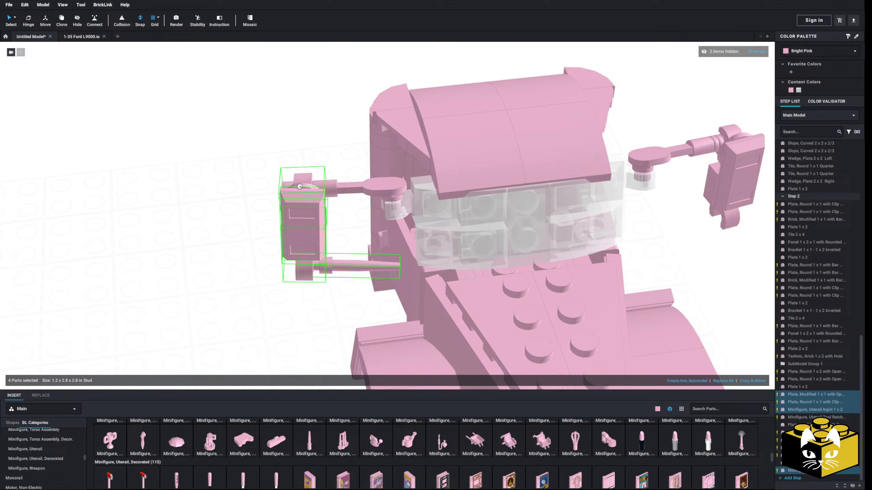
click(241, 286)
Step: Delete the complete mirror assembly and its clear mounting piece on the side without the wand
right_drag(242, 286, 458, 178)
scroll(222, 272, down, 5)
drag(438, 148, 358, 237)
key(Delete)
click(330, 200)
key(Delete)
middle_drag(331, 201, 440, 229)
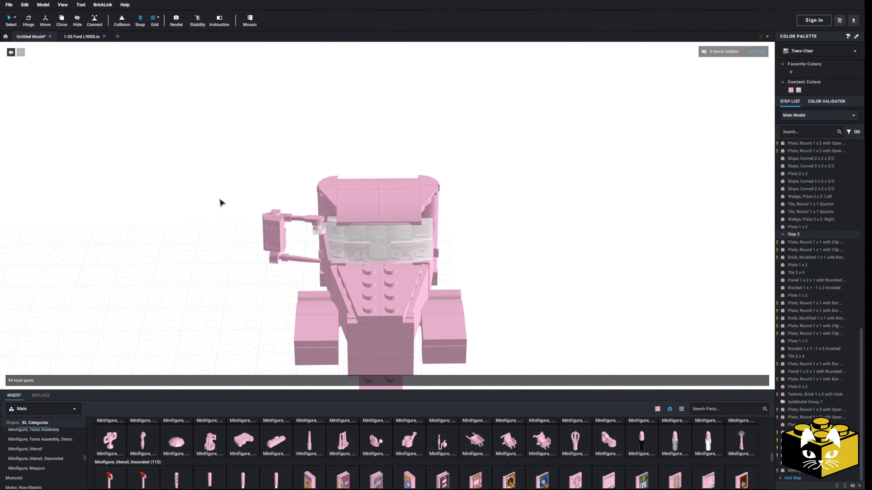
Step: Copy and mirror the wand-braced mirror assembly with its clear mounting piece and attach the copy to the opposite windshield side
drag(231, 188, 288, 261)
right_drag(321, 233, 540, 268)
right_drag(751, 349, 675, 278)
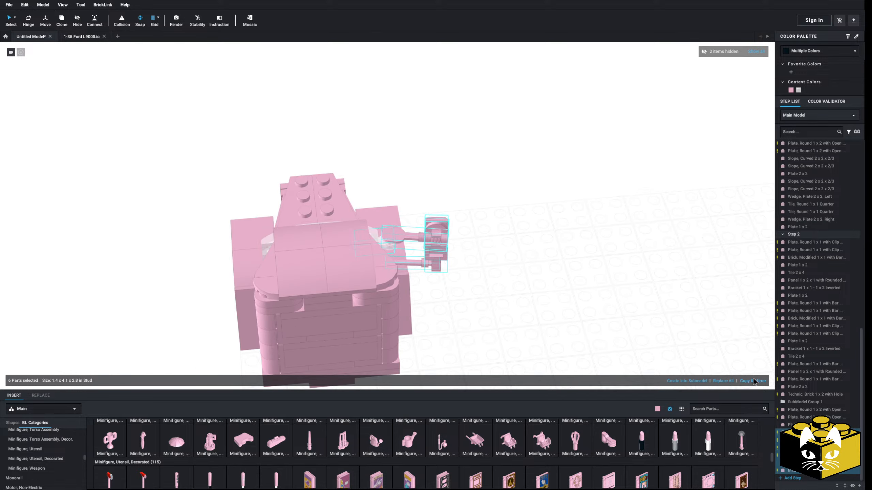
click(755, 381)
drag(496, 223, 268, 250)
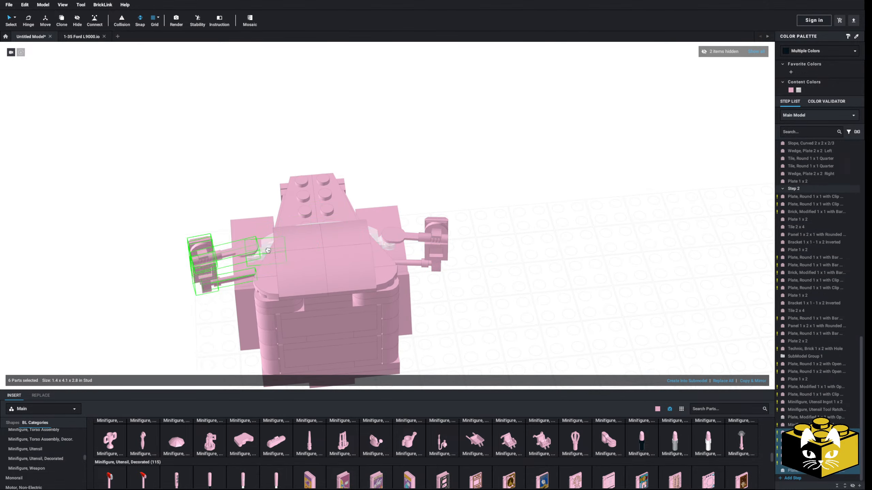
click(119, 257)
right_drag(119, 257, 164, 273)
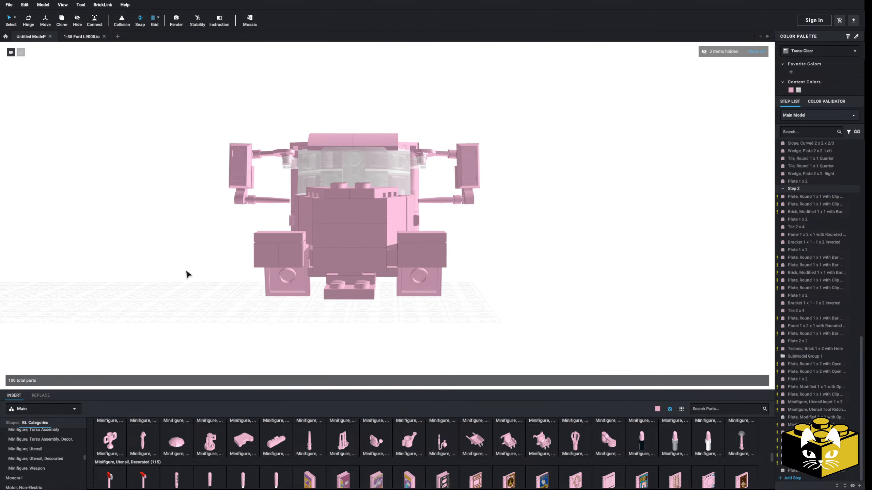
Step: Recolor the Tile 1 x 1 pieces on the front of both fenders to Trans-Clear
shift+click(803, 149)
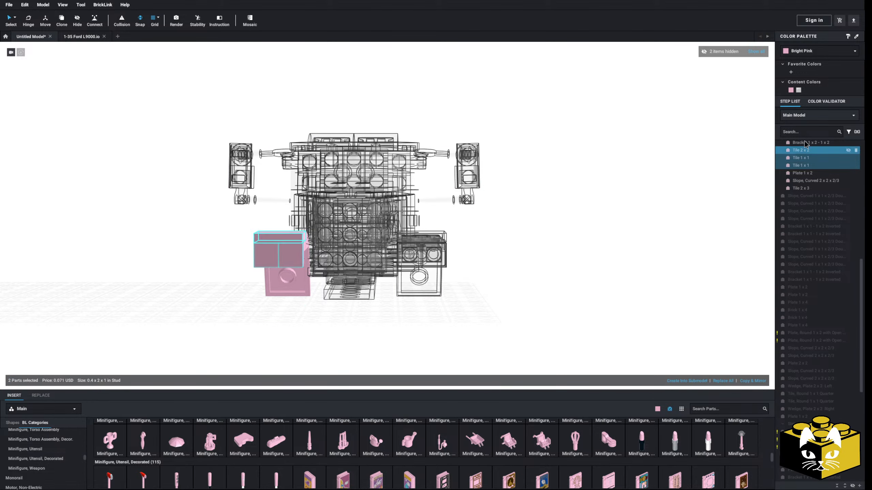
click(487, 225)
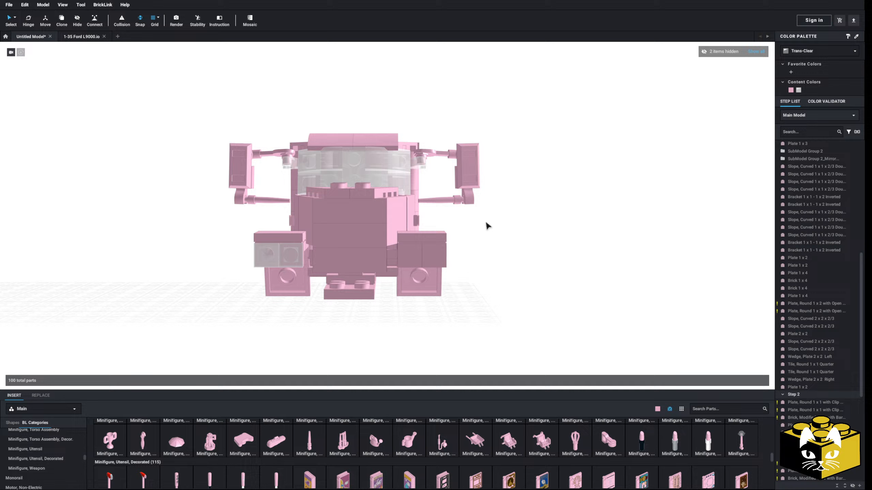
click(418, 263)
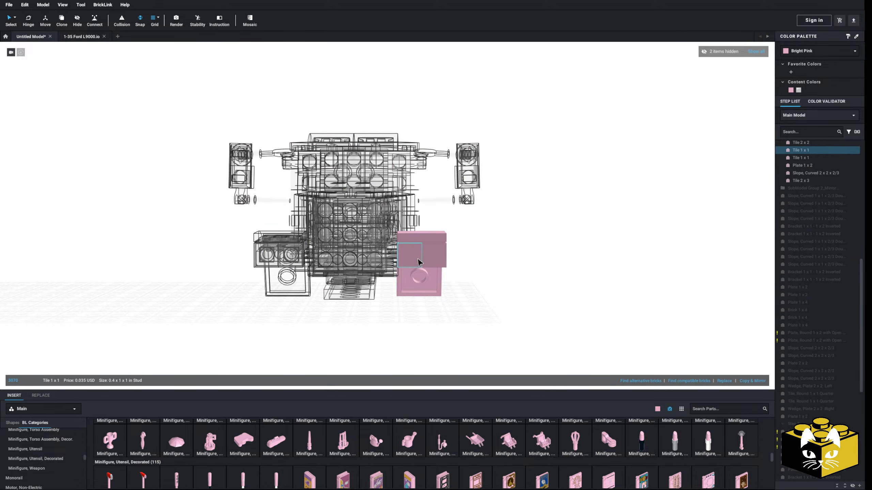
click(633, 210)
click(626, 217)
Step: Insert a small round plate and place it at the top of the side door, beside the existing stud below the window
scroll(623, 219, down, 5)
right_drag(617, 221, 606, 220)
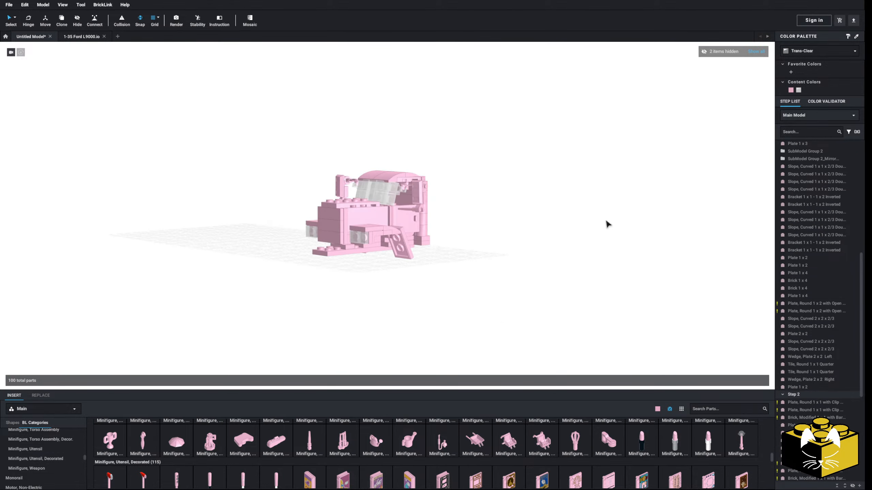
scroll(608, 224, up, 5)
right_drag(604, 267, 635, 289)
scroll(588, 271, down, 6)
scroll(590, 284, up, 3)
scroll(646, 253, up, 5)
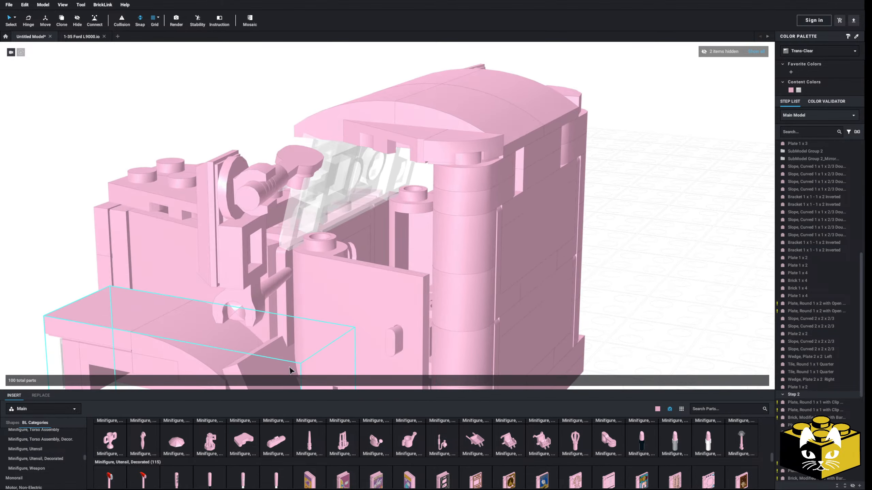
scroll(28, 453, down, 2)
click(30, 443)
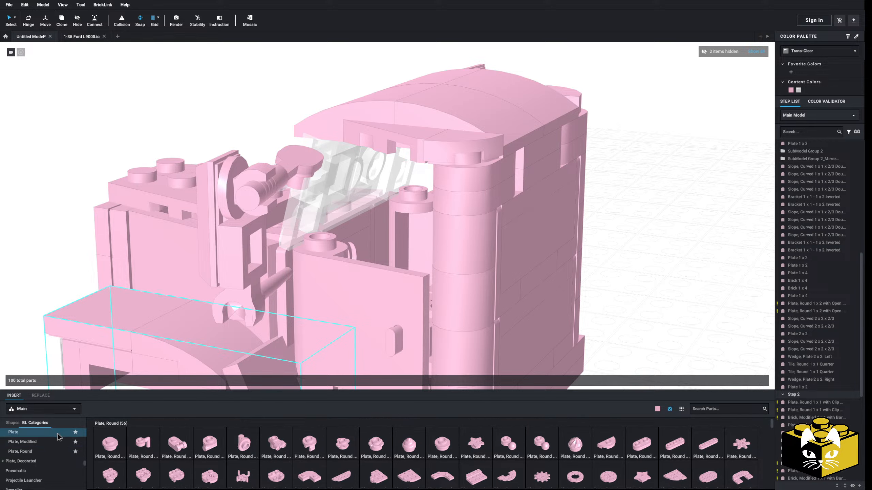
drag(320, 443, 373, 253)
right_drag(611, 252, 629, 296)
click(614, 286)
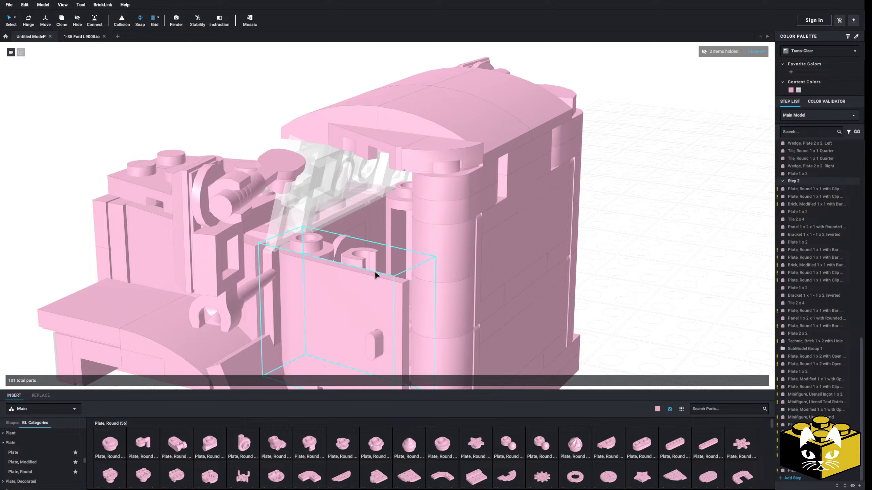
Step: Insert a Plate 1 x 2 and attach it at the windshield's angle beside the front cab pillar
scroll(35, 455, down, 3)
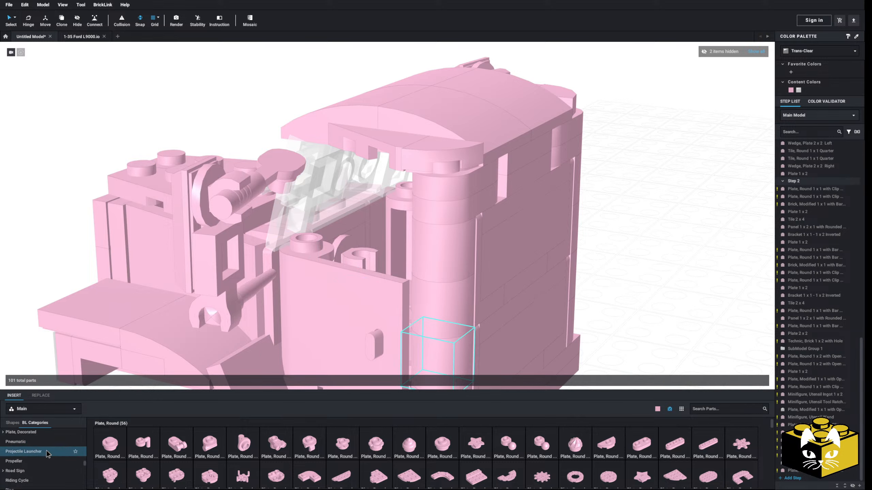
scroll(47, 454, down, 3)
scroll(47, 453, up, 6)
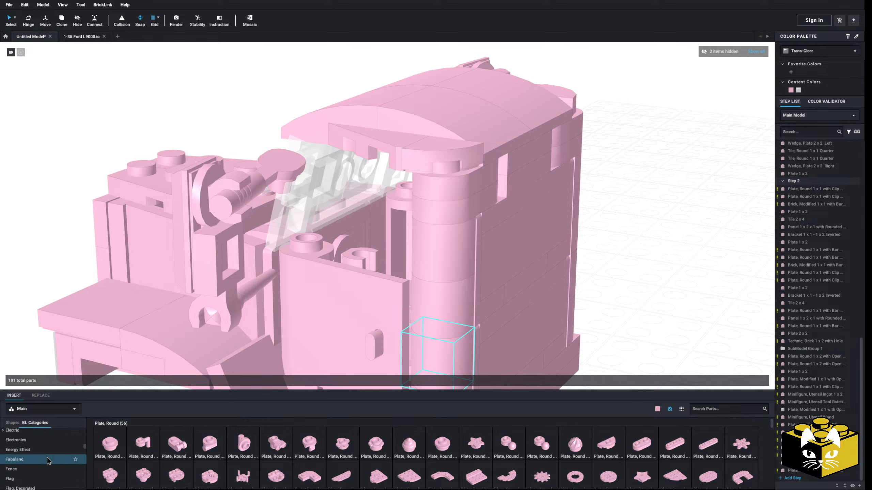
scroll(47, 456, up, 8)
click(37, 452)
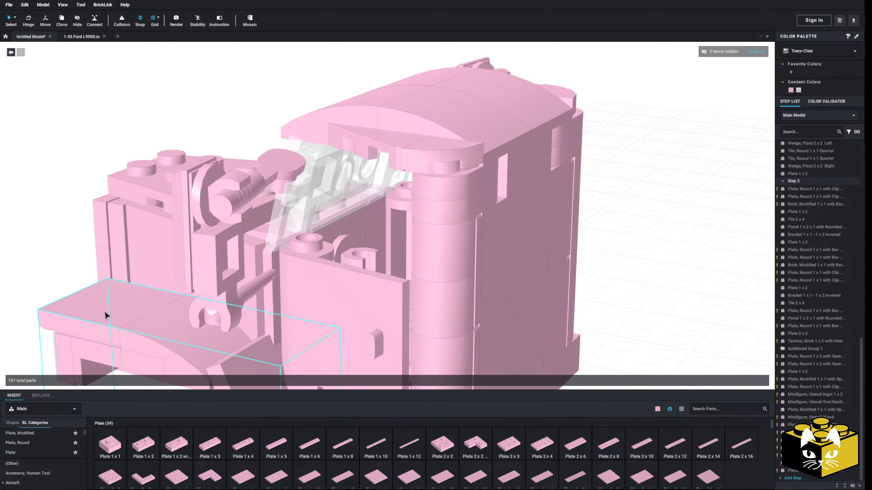
click(139, 449)
right_drag(43, 250, 42, 223)
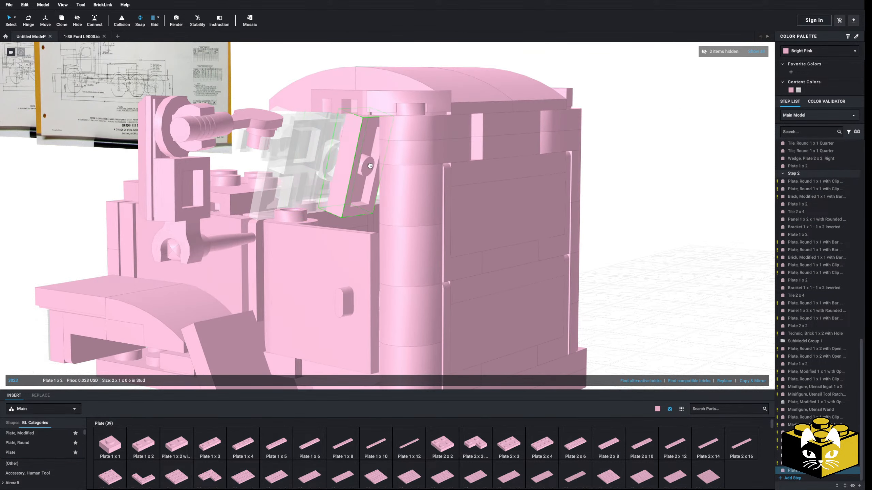
click(356, 170)
click(580, 194)
Step: Insert a Plate, Modified 1 x 2 with Bar Handle on End and attach it at the windshield's angle beside the front cab pillar
right_drag(271, 292, 319, 338)
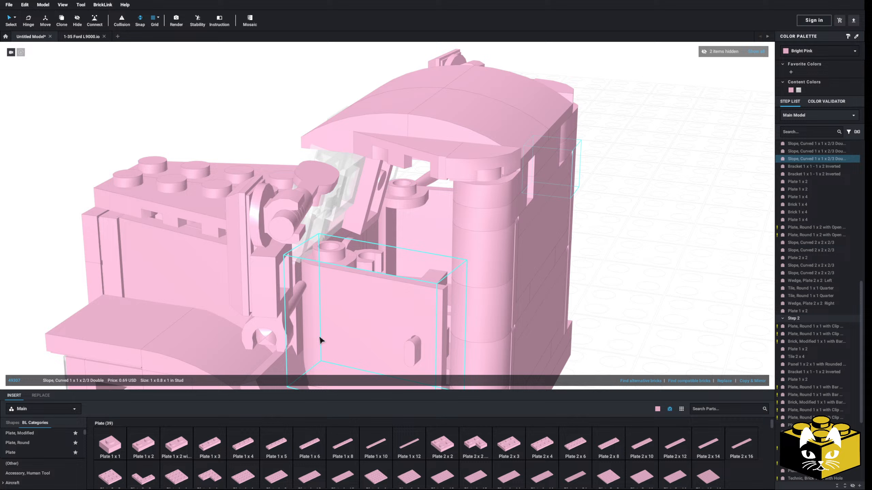
click(51, 436)
scroll(343, 443, down, 1)
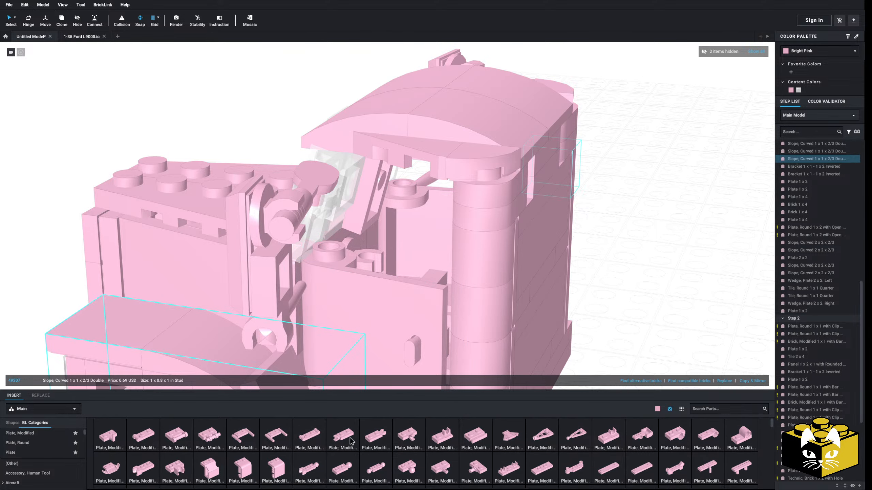
click(163, 431)
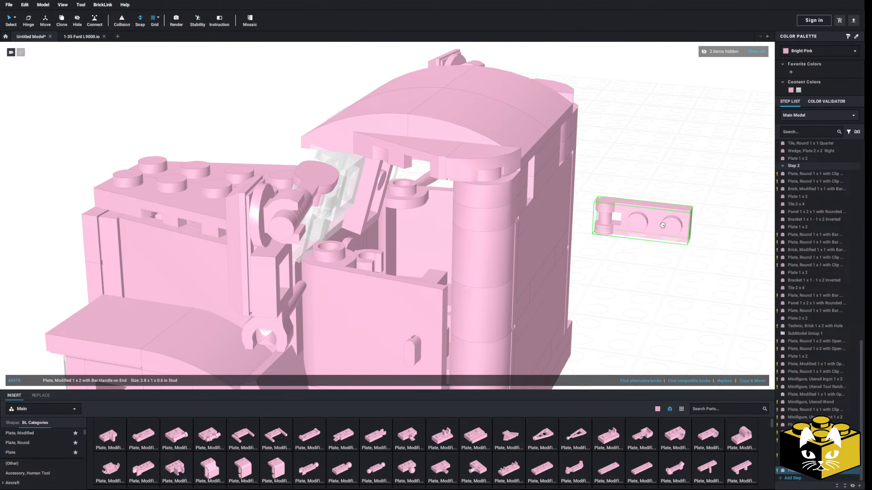
scroll(371, 182, up, 2)
click(370, 180)
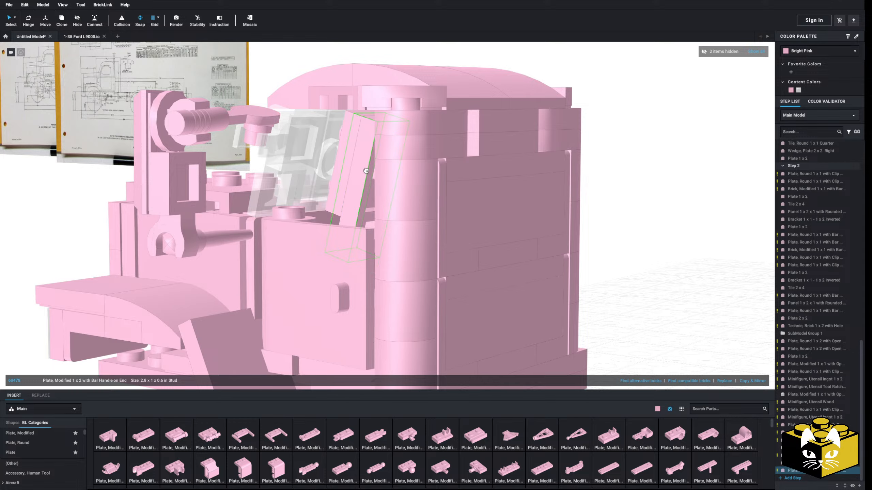
scroll(369, 178, down, 2)
right_drag(369, 178, 598, 249)
Step: Take the round clip plate, the Technic brick with hole and the Plate 2 x 2 from behind the side door out beside the cab
scroll(404, 315, up, 5)
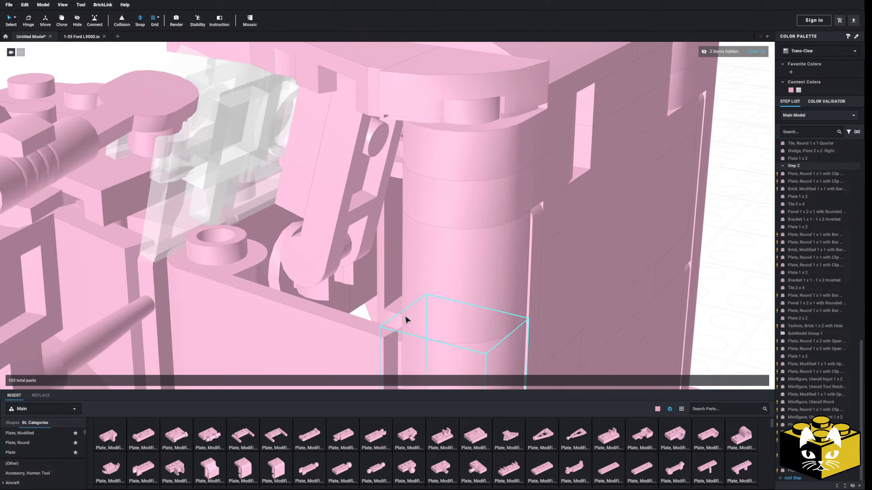
scroll(407, 305, down, 1)
click(312, 250)
scroll(378, 261, down, 5)
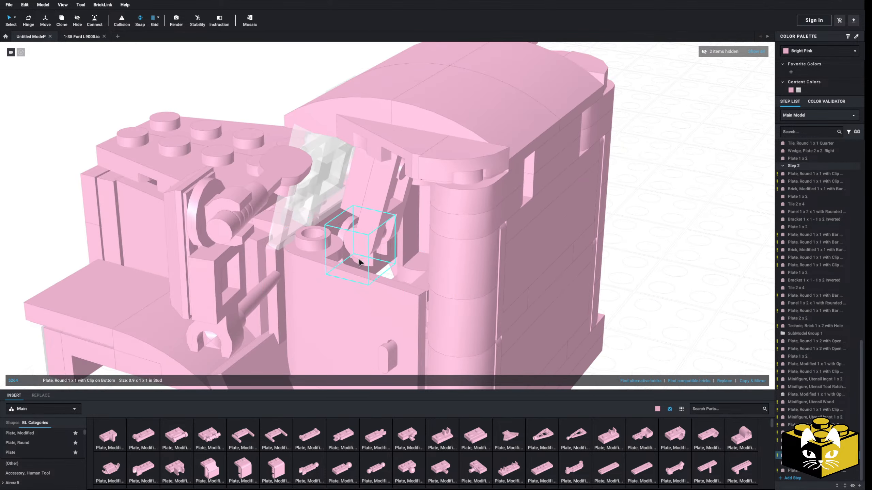
scroll(400, 275, down, 2)
drag(399, 275, 615, 268)
click(541, 292)
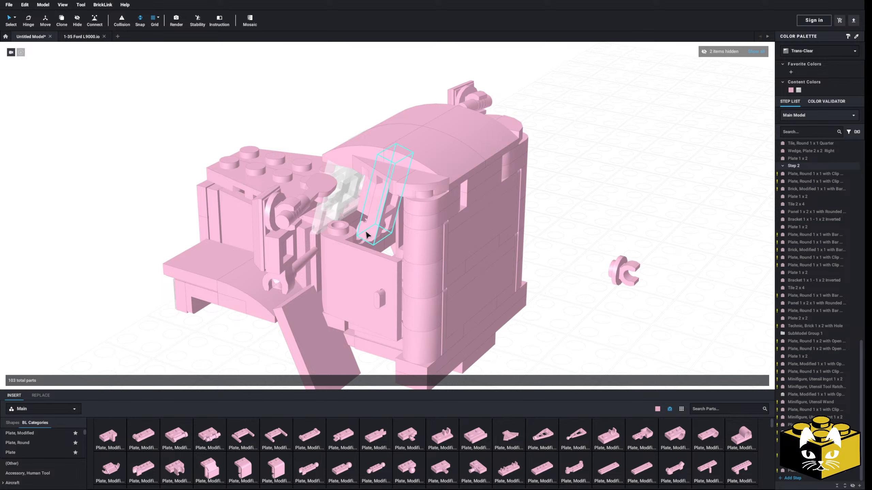
drag(355, 233, 603, 183)
click(587, 238)
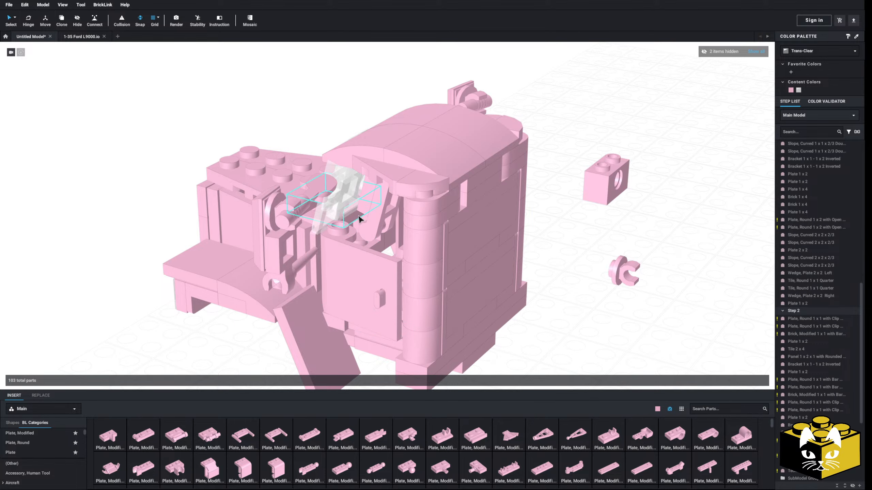
drag(358, 219, 646, 213)
click(607, 233)
Step: Try the Technic, Brick 1 x 2 with Hole back inside the cab behind the side door
drag(604, 185, 359, 227)
right_drag(359, 227, 351, 230)
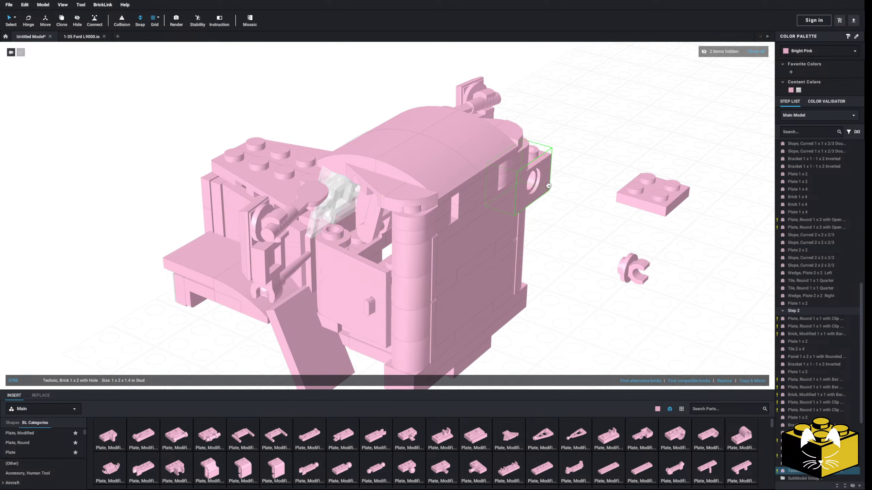
drag(548, 186, 571, 161)
click(573, 220)
Step: Insert a Plate 1 x 2 inside the cab behind the side door and set the Technic brick with hole back in place
click(34, 453)
click(138, 445)
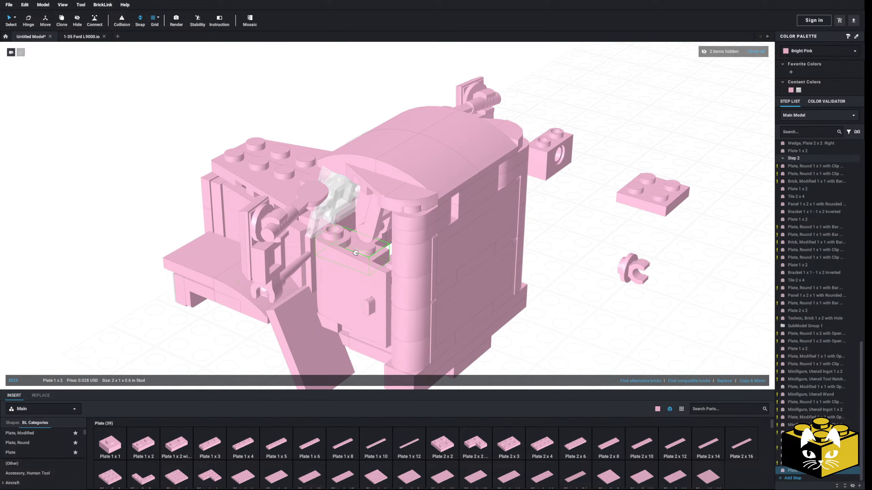
drag(564, 163, 356, 217)
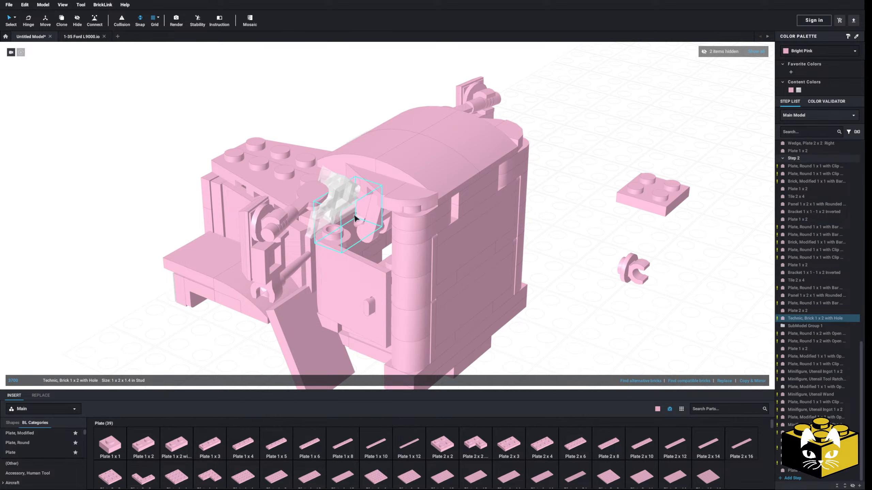
click(522, 221)
mouse_move(522, 221)
right_down()
mouse_move(529, 219)
mouse_move(523, 223)
right_up()
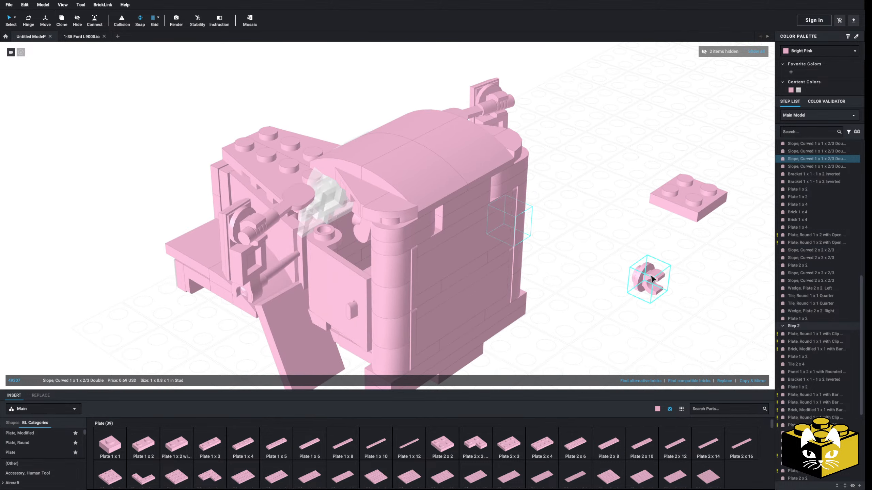
Step: Refit the round clip plate below the angled bar-handle plate and delete the leftover Plate 2 x 2 beside the cab
drag(651, 279, 599, 277)
right_drag(598, 277, 594, 275)
scroll(378, 275, up, 10)
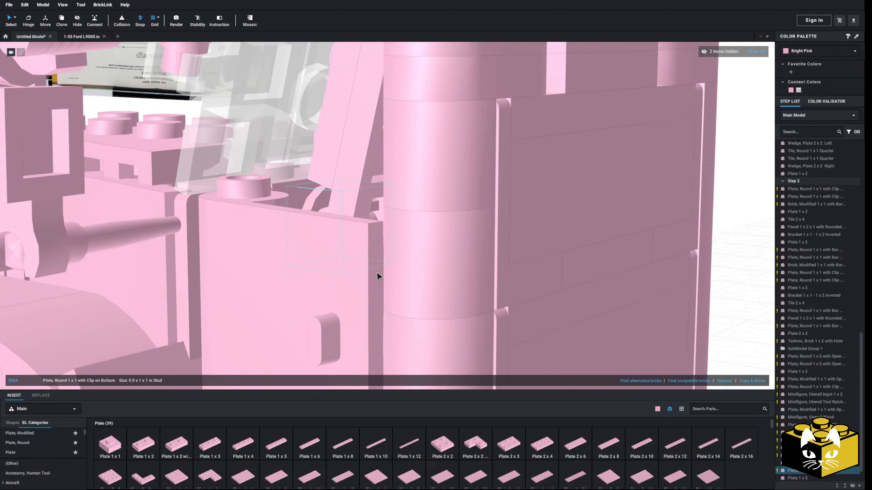
right_drag(378, 275, 368, 260)
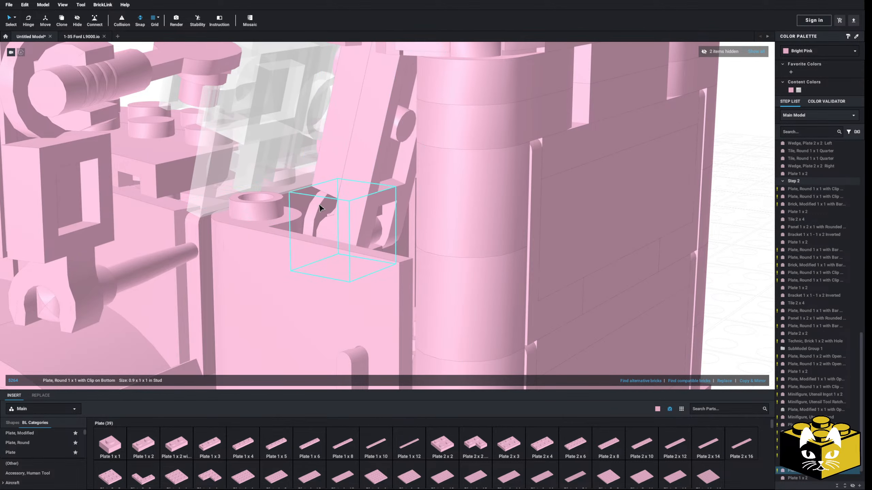
scroll(314, 192, down, 8)
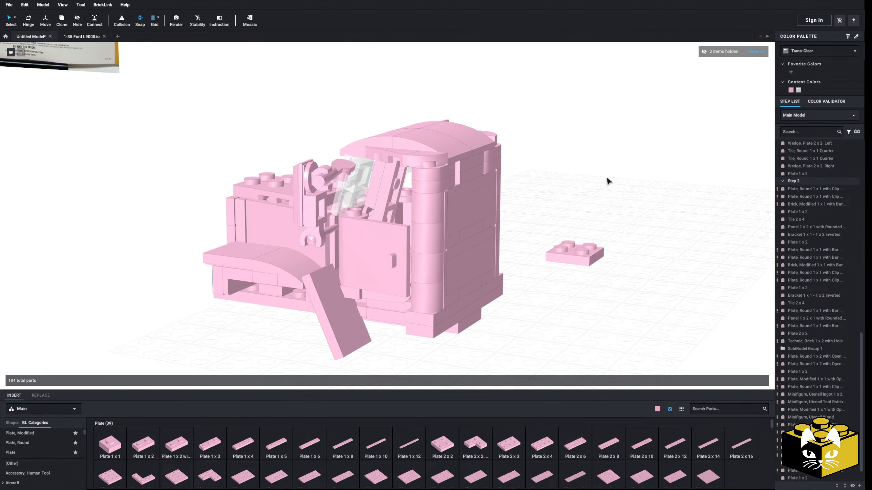
drag(678, 233, 652, 271)
key(Delete)
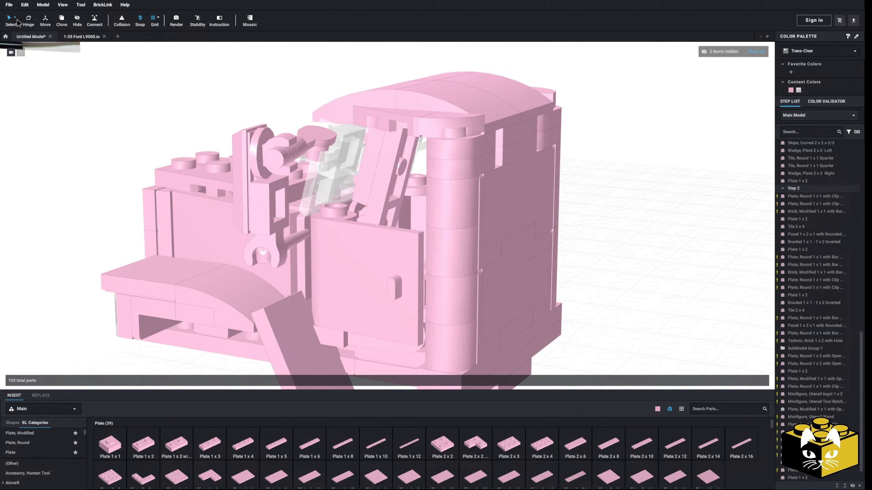
Step: Check which parts connect to the angled plate by the windshield and examine the cab's side window and mirror placement
click(17, 21)
click(35, 51)
click(379, 214)
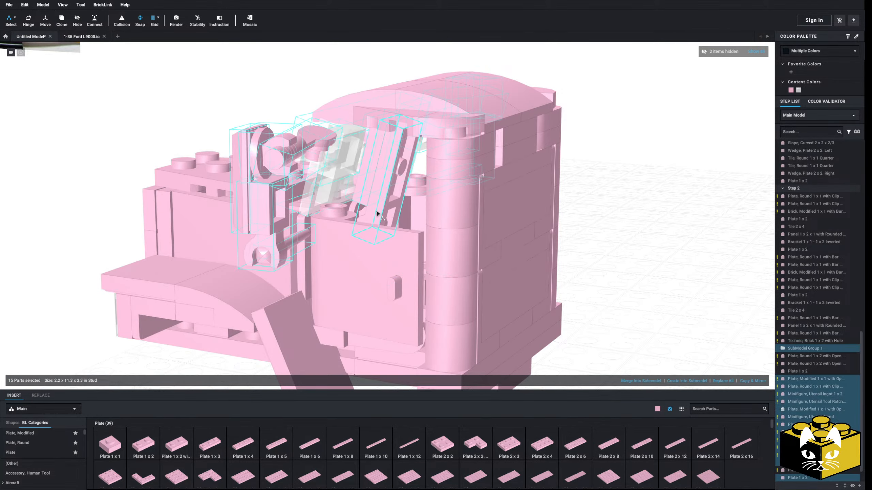
click(594, 208)
scroll(617, 207, down, 5)
mouse_move(618, 207)
right_down()
mouse_move(652, 207)
mouse_move(625, 209)
right_up()
scroll(625, 212, up, 8)
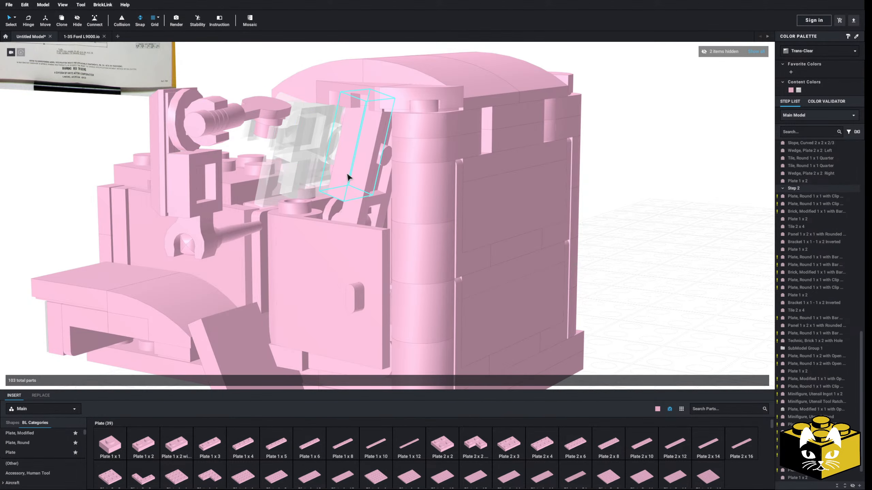
click(348, 177)
click(667, 176)
scroll(665, 176, down, 7)
right_drag(649, 175, 668, 175)
scroll(667, 175, up, 6)
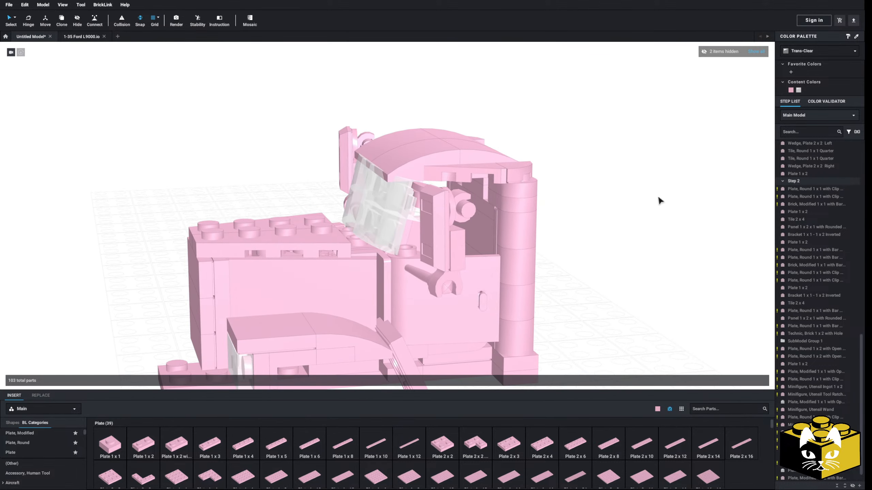
scroll(522, 177, down, 4)
mouse_move(522, 176)
right_down()
mouse_move(514, 177)
mouse_move(545, 177)
mouse_move(520, 179)
mouse_move(529, 178)
right_up()
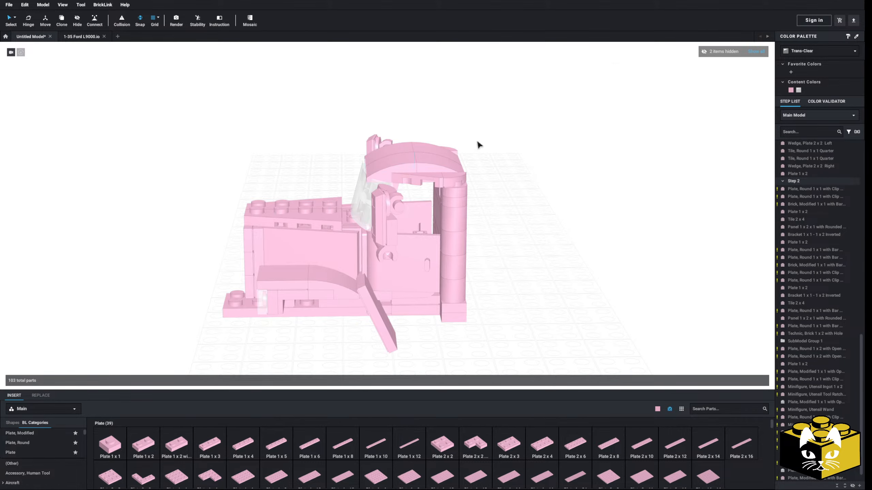
right_drag(479, 145, 531, 246)
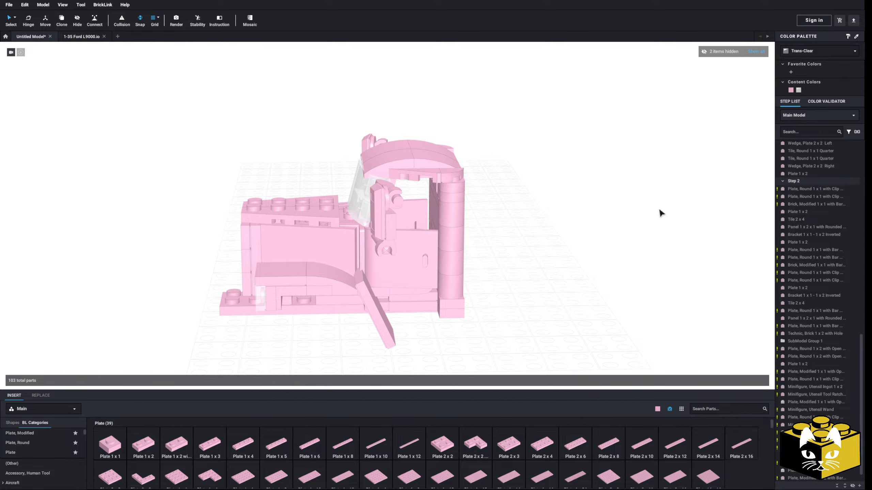
Step: Delete the Plate, Round 1 x 2 pieces and the Tile, Round 1 x 1 Quarter pieces at the top of the rear cab pillars
right_drag(660, 213, 535, 206)
scroll(618, 216, up, 5)
scroll(584, 210, down, 3)
click(364, 250)
key(Delete)
scroll(52, 453, down, 4)
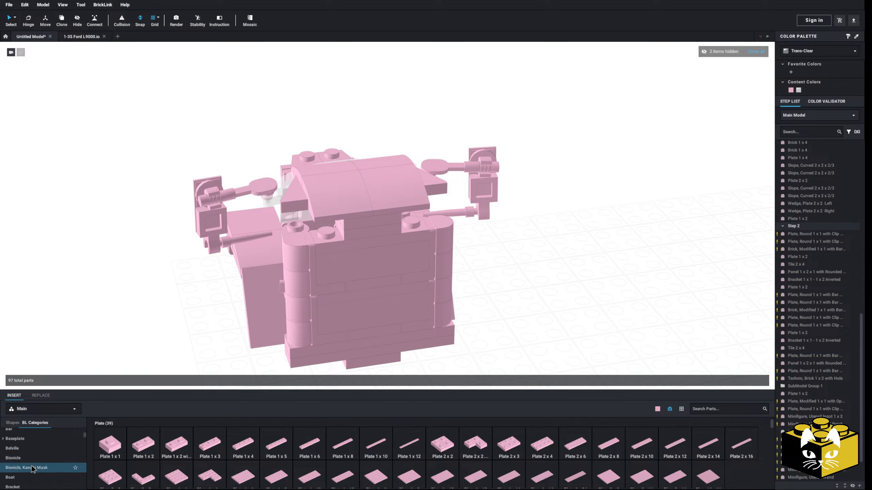
Step: Insert a Bracket 1 x 1 - 1 x 1 Inverted at each top corner of the rear wall and cap both corner pillars with curved slopes
click(24, 468)
click(138, 450)
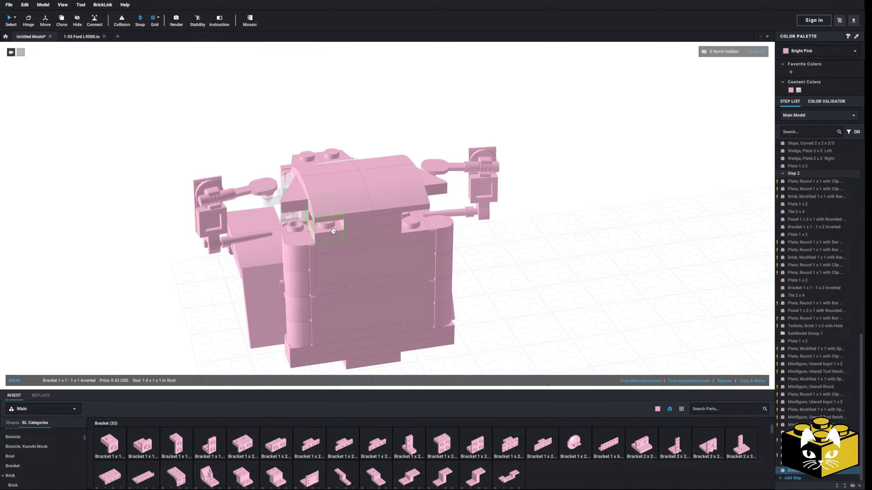
click(412, 219)
click(340, 262)
right_drag(515, 275, 549, 289)
scroll(364, 258, up, 3)
scroll(58, 445, up, 5)
Step: Replace the Plate 1 x 2 at the top of the rear wall with a full-width Plate 1 x 4 under the roof
click(365, 237)
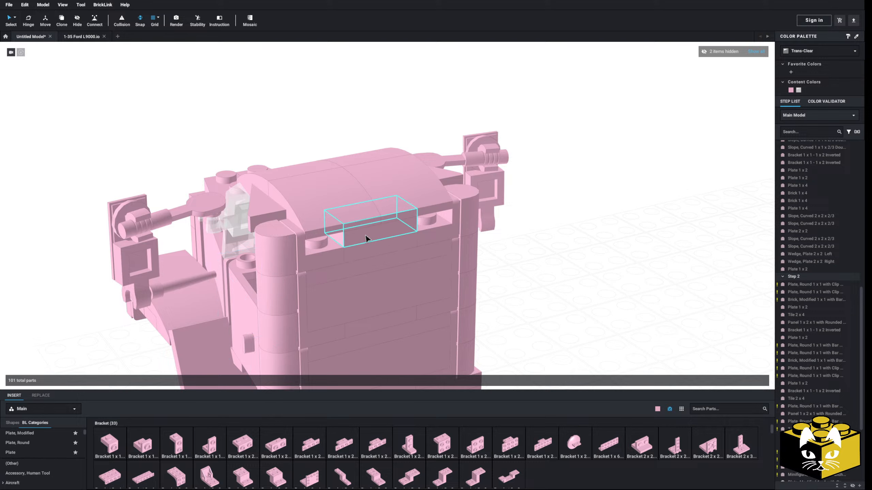
key(Delete)
click(364, 277)
click(364, 263)
right_click(364, 263)
click(375, 267)
right_click(566, 257)
click(588, 274)
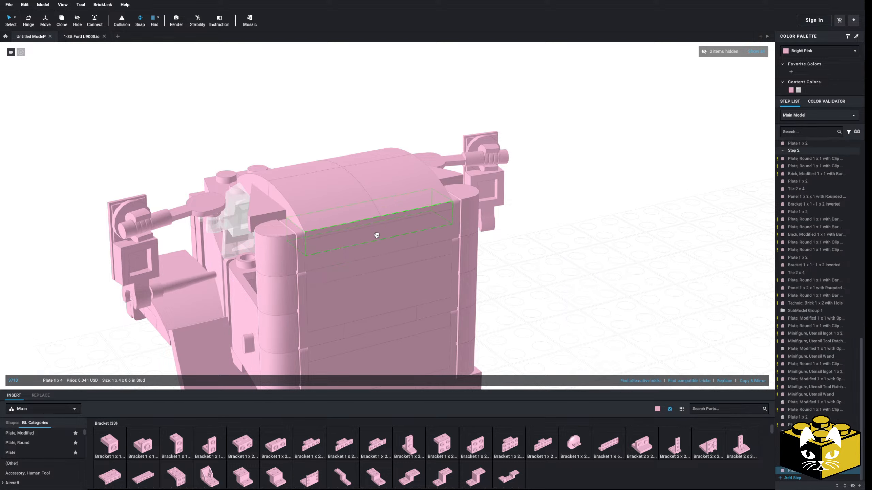
click(377, 235)
click(651, 265)
Step: Select the seven roof parts, the curved slopes, both wedges and the Plate 2 x 2, and raise them above the cab
scroll(526, 279, down, 5)
right_drag(526, 279, 501, 278)
scroll(550, 274, up, 4)
click(399, 221)
ctrl+click(411, 195)
ctrl+click(369, 188)
ctrl+click(375, 244)
right_drag(375, 245, 361, 239)
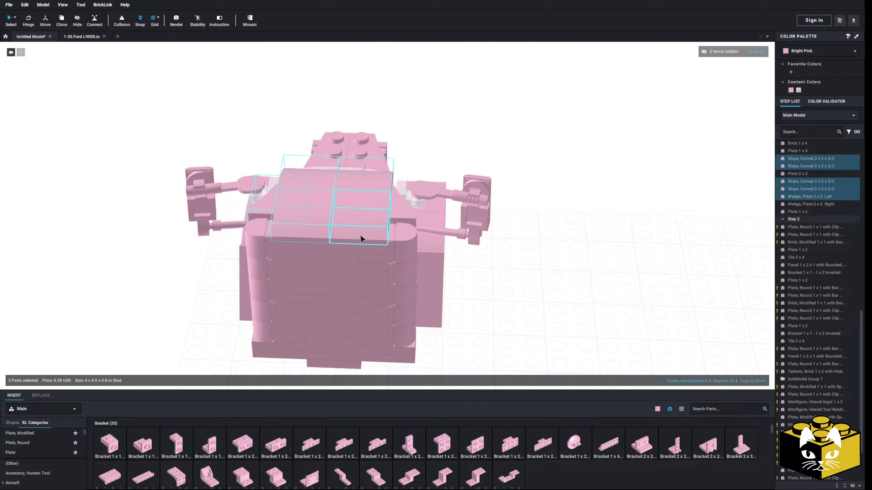
right_drag(407, 210, 374, 223)
ctrl+click(408, 195)
scroll(408, 194, up, 3)
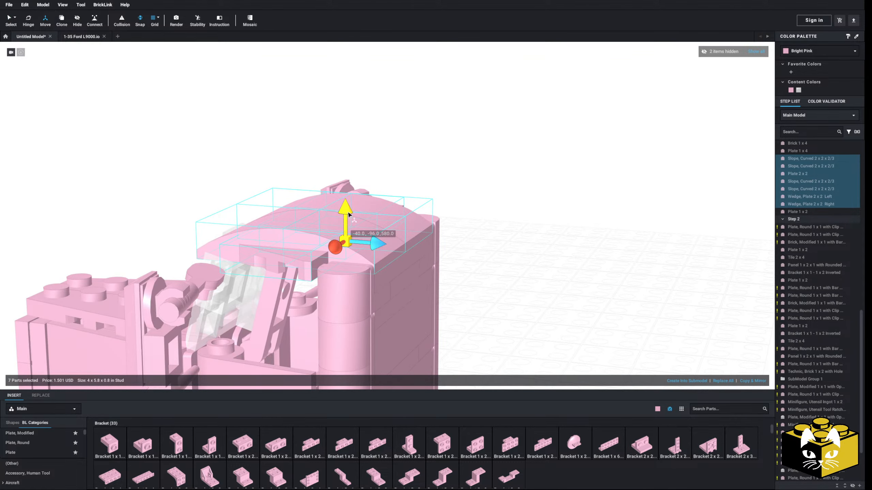
drag(348, 215, 242, 116)
Step: Create a submodel from the selected roof parts and tilt it with the Hinge tool to 355°
click(701, 382)
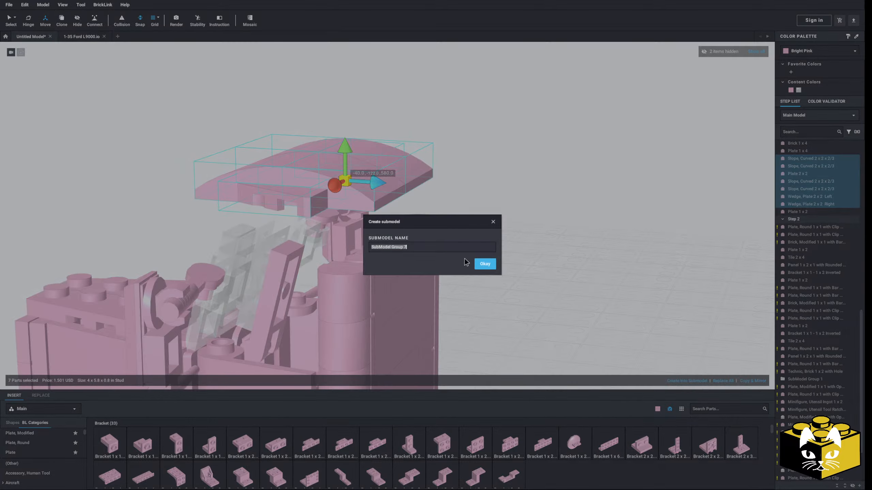
click(485, 264)
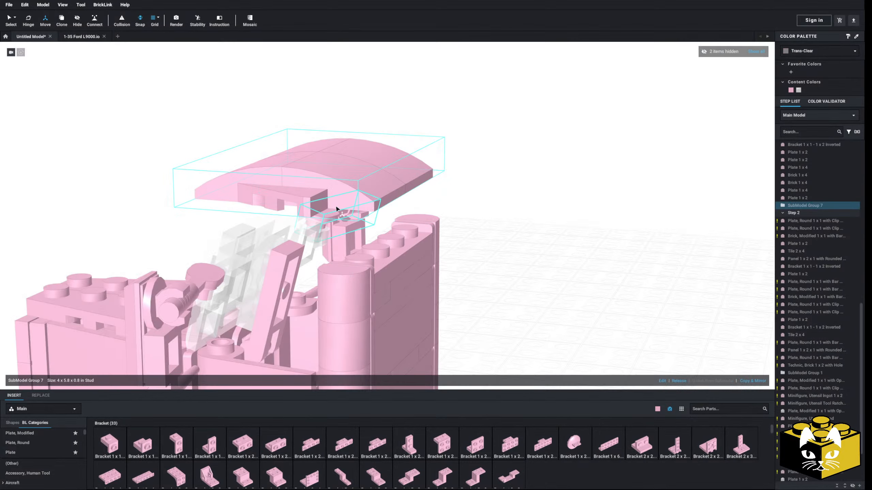
click(28, 19)
click(416, 158)
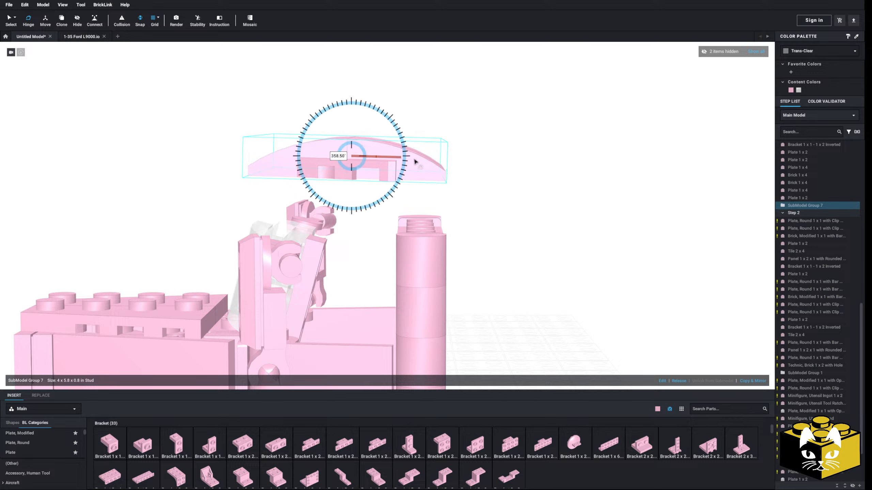
drag(404, 160, 405, 160)
Step: Lower the tilted roof submodel onto the cab and shift it lengthwise to sit above the rear wall and windshield
click(45, 21)
drag(340, 120, 336, 171)
right_drag(335, 171, 326, 175)
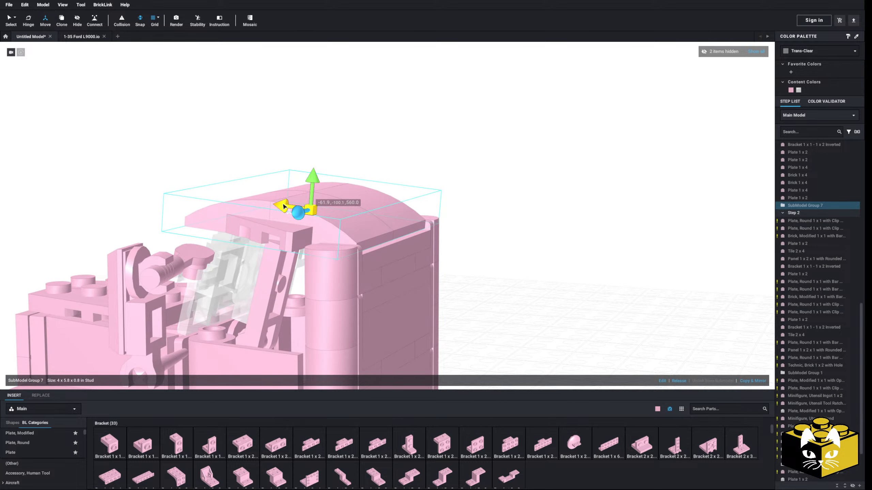
drag(284, 206, 290, 207)
right_drag(488, 202, 506, 230)
scroll(508, 207, down, 2)
scroll(514, 221, down, 2)
Step: Adjust the roof submodel's tilt to 357° with the Hinge tool
click(514, 220)
scroll(513, 223, down, 2)
scroll(516, 216, up, 5)
click(415, 180)
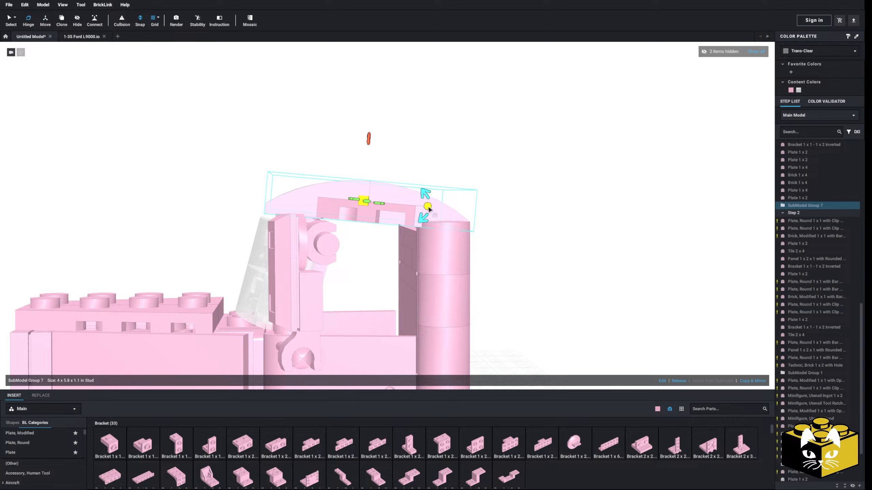
click(427, 207)
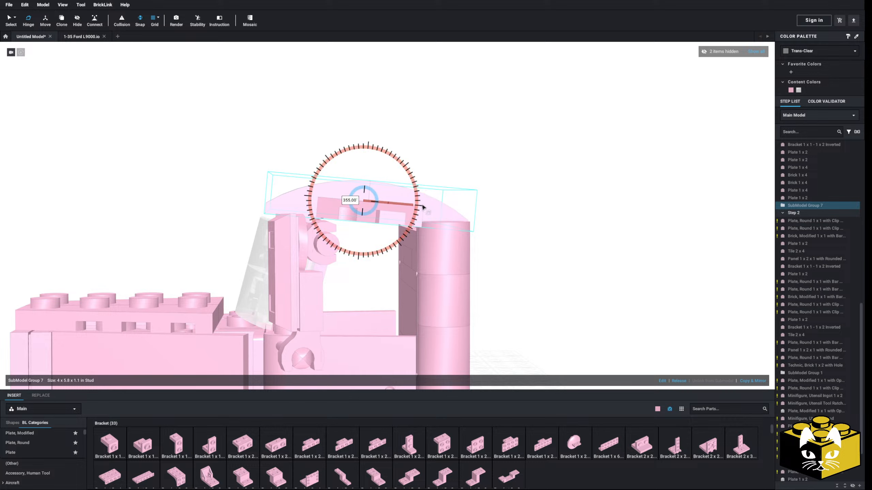
drag(423, 207, 426, 207)
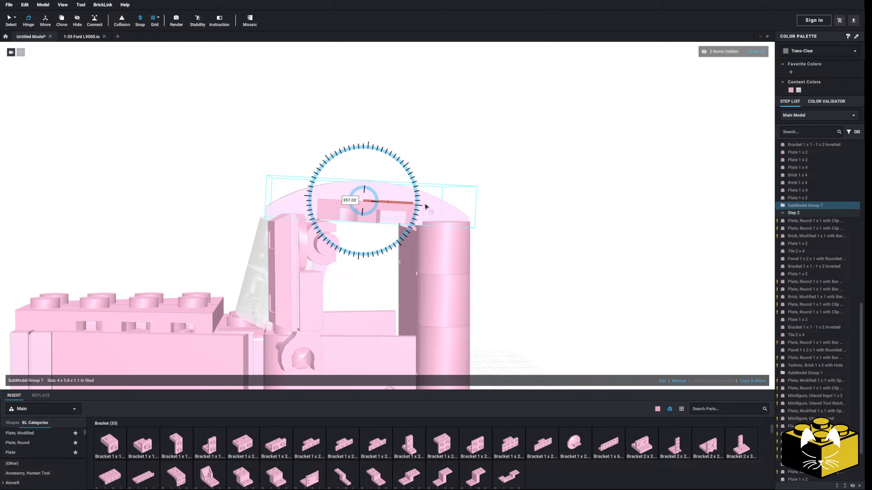
right_drag(426, 208, 388, 203)
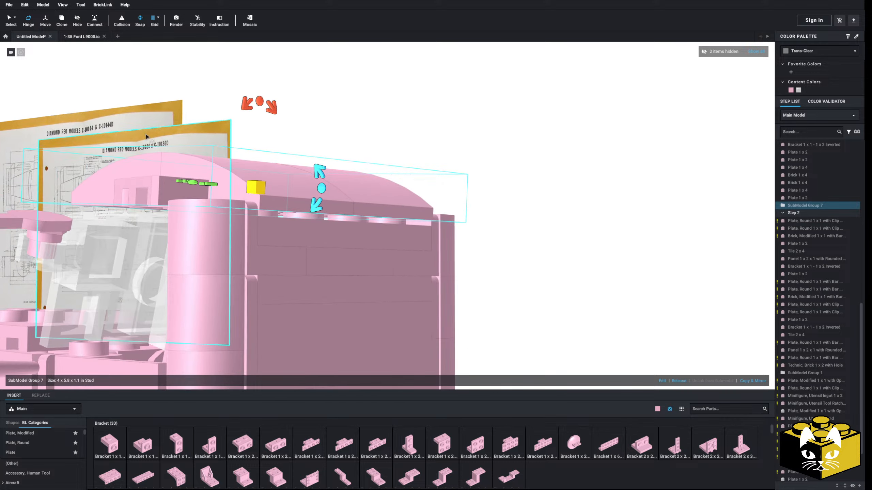
Step: Lower the tilted roof submodel slightly with the Move tool so it sits closer to the cab walls
click(47, 24)
drag(260, 149, 260, 155)
click(530, 197)
scroll(534, 214, down, 7)
right_drag(536, 218, 381, 253)
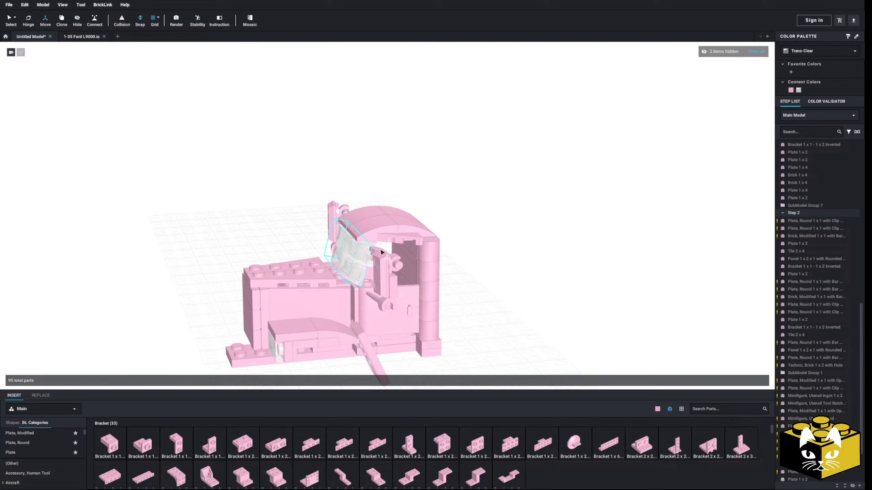
key(Down)
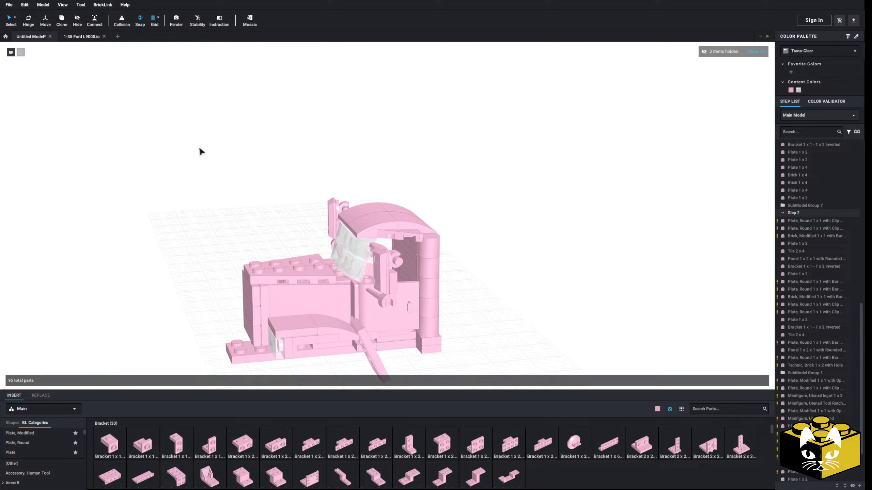
Step: Delete the three parts at the lower rear of the cab, beneath the door and the rear wall
middle_drag(214, 204, 191, 209)
scroll(191, 209, up, 5)
right_drag(186, 209, 249, 238)
scroll(162, 208, down, 5)
scroll(197, 218, up, 3)
scroll(250, 238, up, 3)
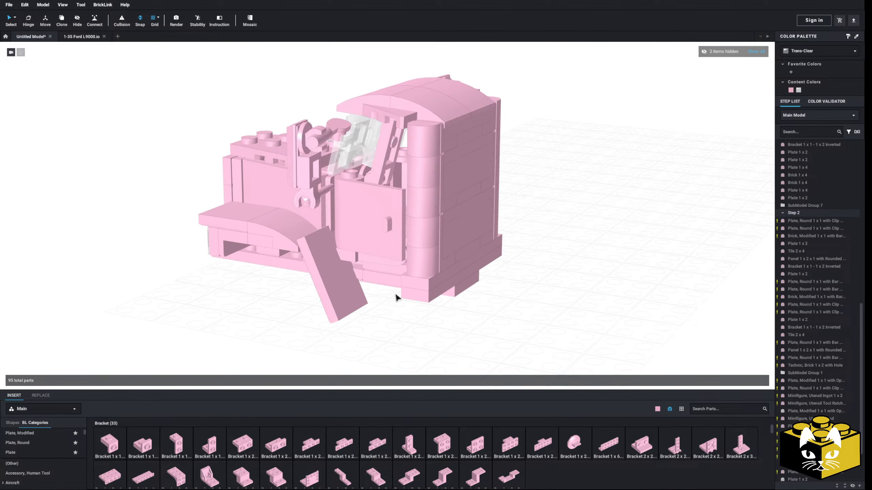
click(411, 287)
key(Delete)
click(415, 294)
key(Delete)
right_drag(417, 309, 394, 240)
click(460, 272)
key(Delete)
Step: Examine the cab, front fender and running board area on the moving van reference photo
scroll(466, 288, down, 5)
middle_drag(290, 272, 342, 266)
scroll(343, 267, down, 4)
scroll(343, 275, up, 10)
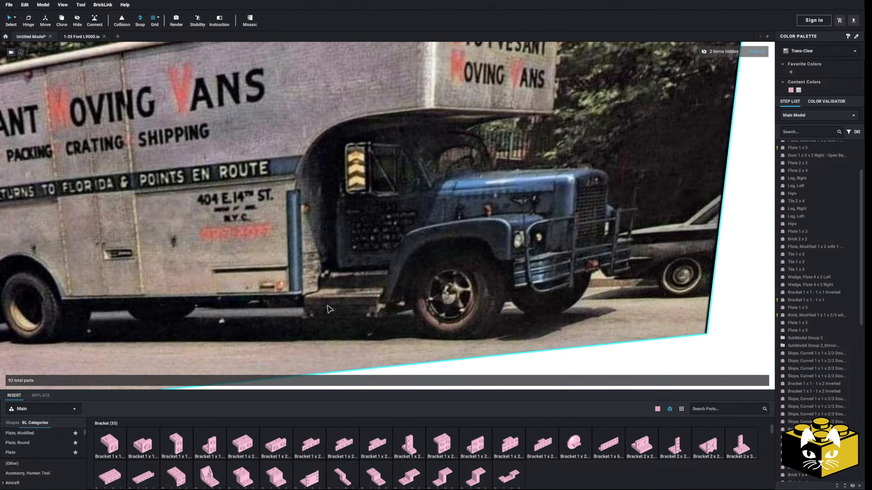
scroll(363, 304, down, 2)
middle_drag(364, 307, 364, 276)
scroll(363, 276, up, 3)
scroll(374, 214, down, 4)
middle_drag(374, 172, 378, 226)
scroll(379, 227, down, 3)
drag(380, 307, 450, 280)
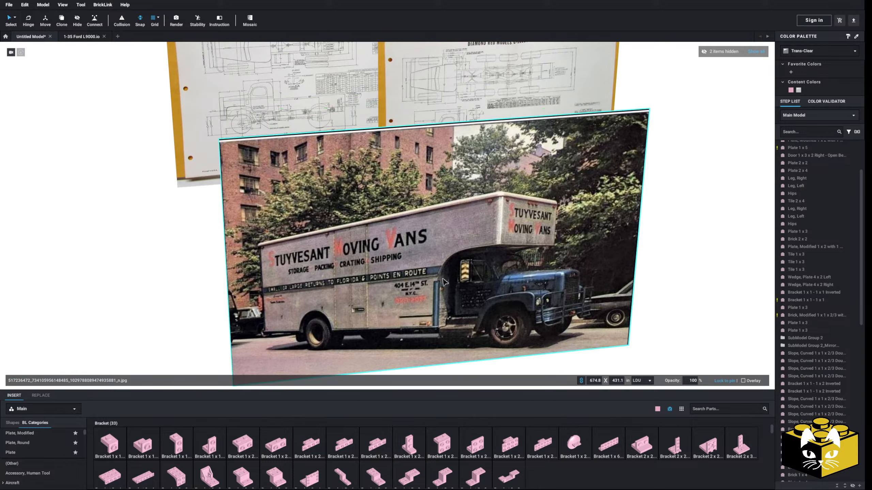
scroll(237, 279, down, 7)
middle_drag(237, 278, 158, 296)
Step: Unhide all hidden blueprint images and insert the chassis diagram cover image img4584_43354.jpg beside the moving van photo
click(158, 297)
right_drag(158, 297, 597, 144)
click(756, 51)
scroll(389, 224, up, 5)
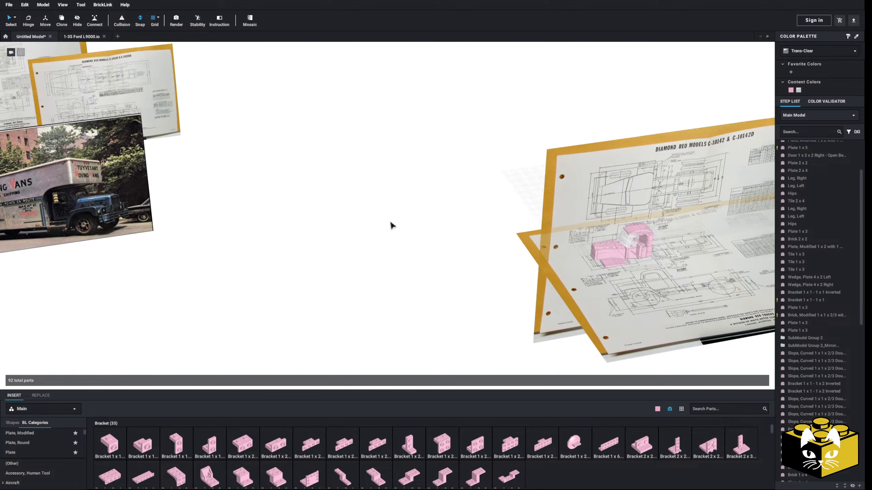
click(43, 4)
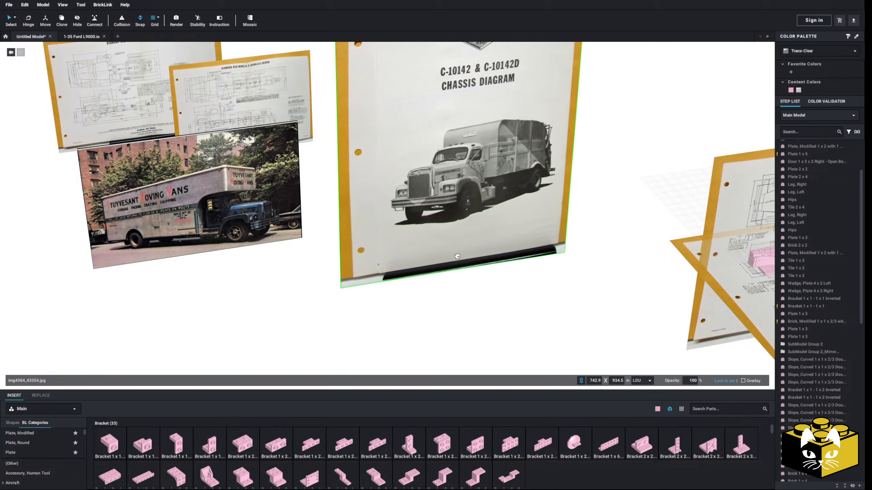
Step: Compare the front end, fenders and cab steps on the moving van photo with those on the chassis diagram cover photo
scroll(522, 323, up, 5)
scroll(496, 333, up, 10)
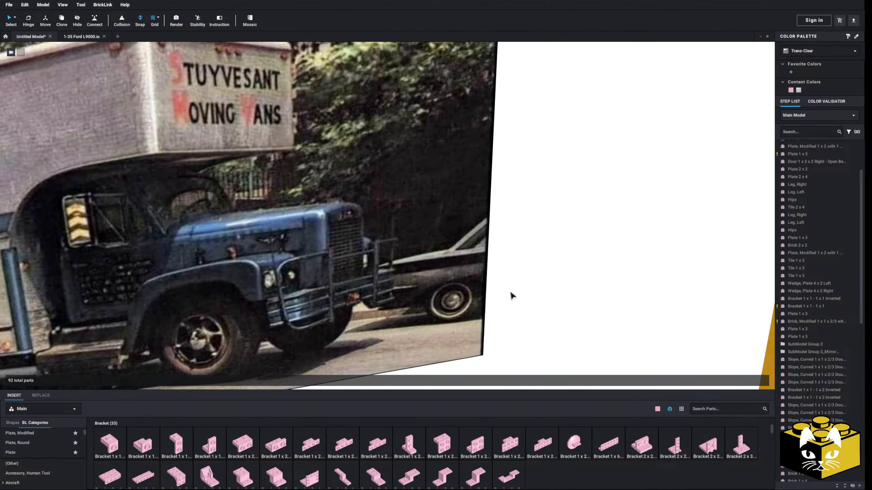
scroll(515, 281, up, 5)
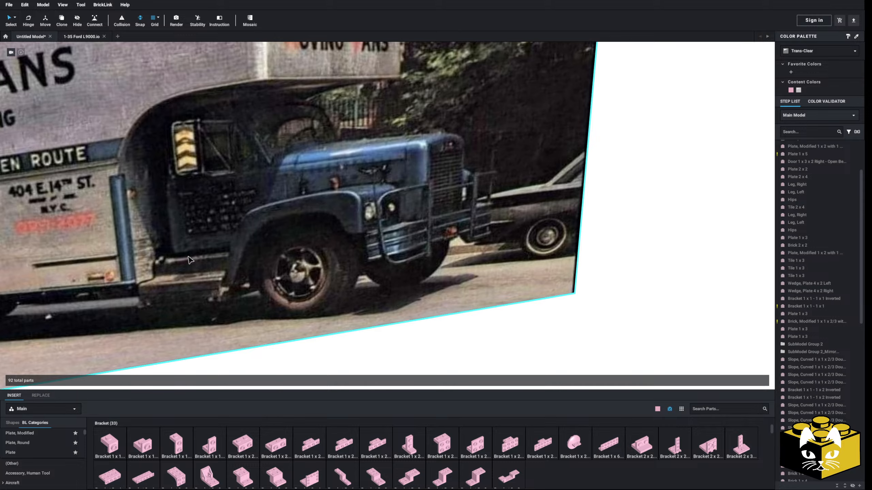
scroll(291, 296, down, 4)
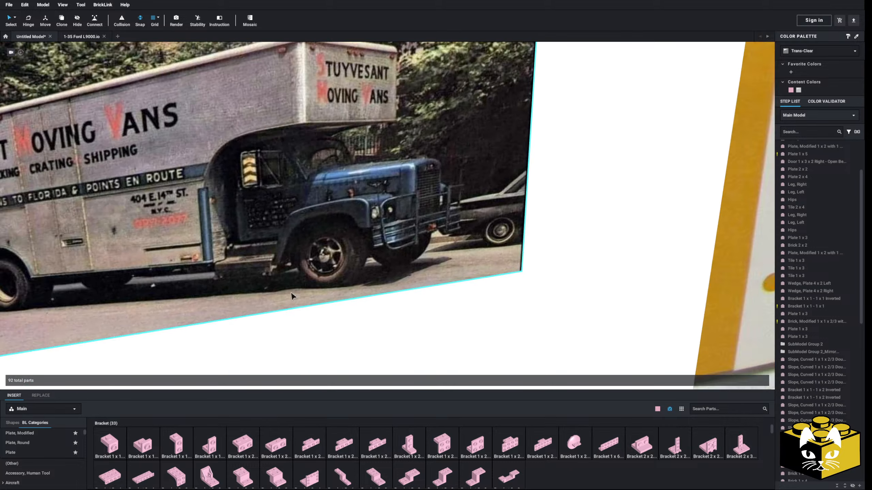
middle_drag(515, 285, 303, 277)
scroll(303, 276, up, 5)
middle_drag(405, 265, 323, 292)
scroll(323, 292, down, 6)
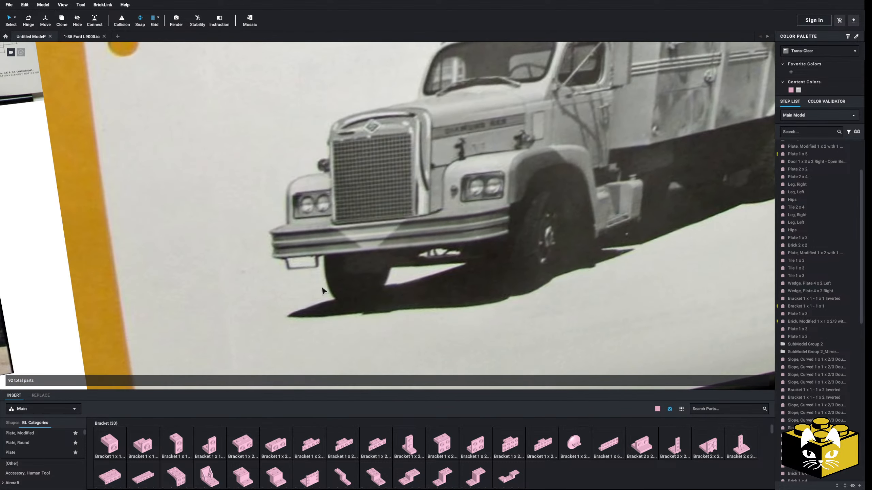
drag(288, 340, 356, 257)
click(274, 275)
middle_drag(160, 277, 380, 289)
scroll(380, 289, up, 4)
scroll(382, 289, up, 3)
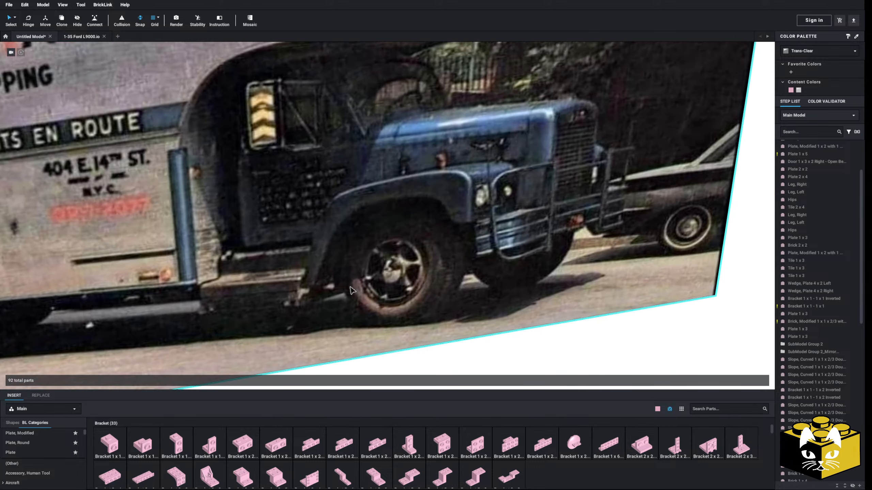
scroll(267, 299, down, 6)
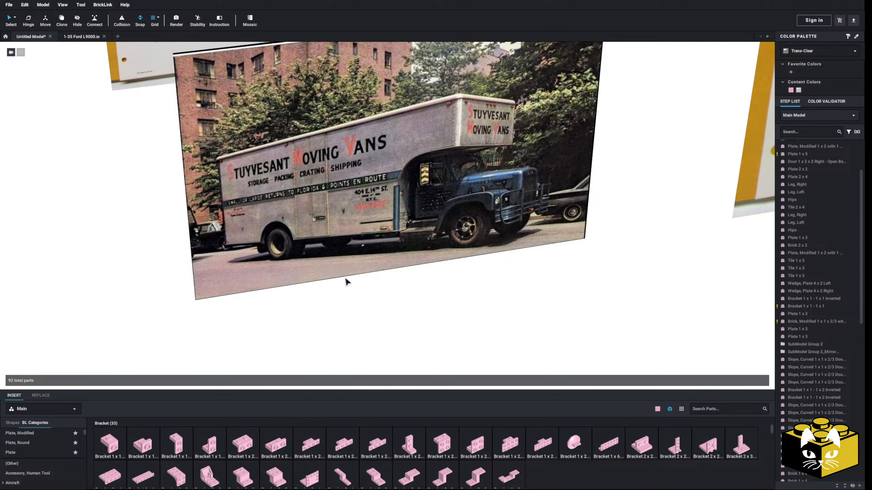
middle_drag(510, 276, 441, 281)
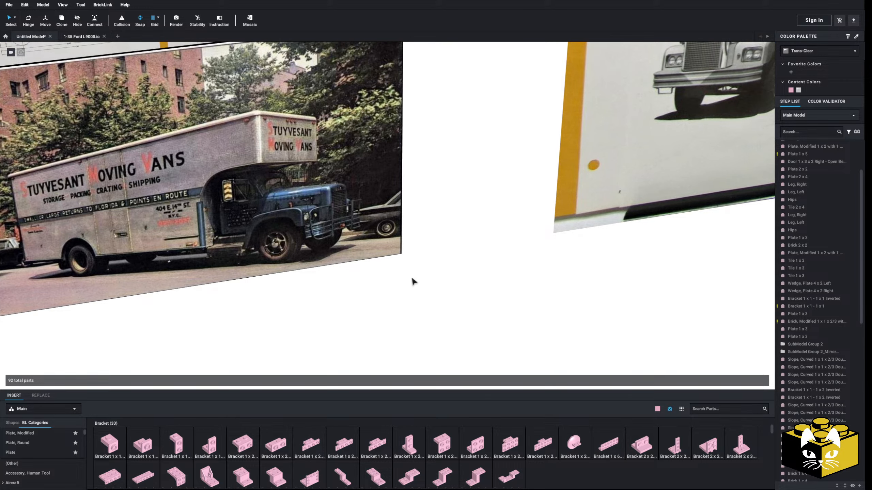
middle_drag(491, 285, 483, 283)
Step: Look through the modified and round tiles in the parts library
right_drag(484, 285, 212, 356)
scroll(407, 262, up, 5)
scroll(361, 188, down, 8)
scroll(29, 458, down, 10)
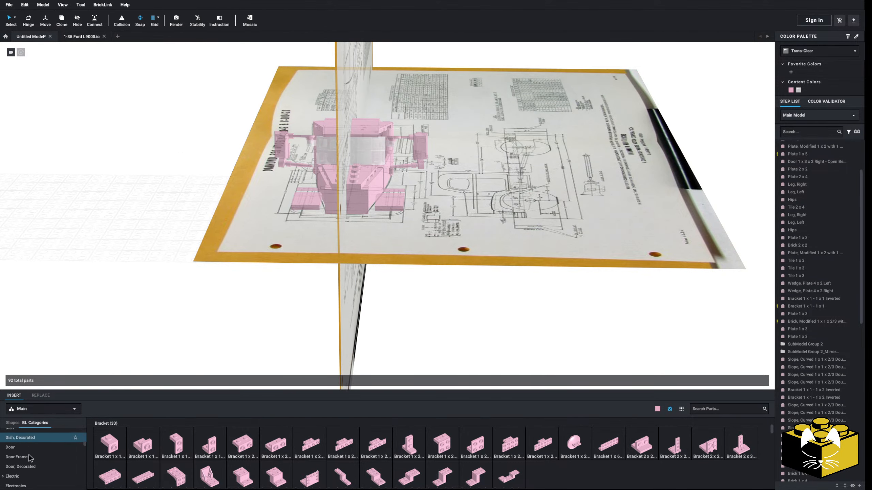
scroll(31, 453, down, 15)
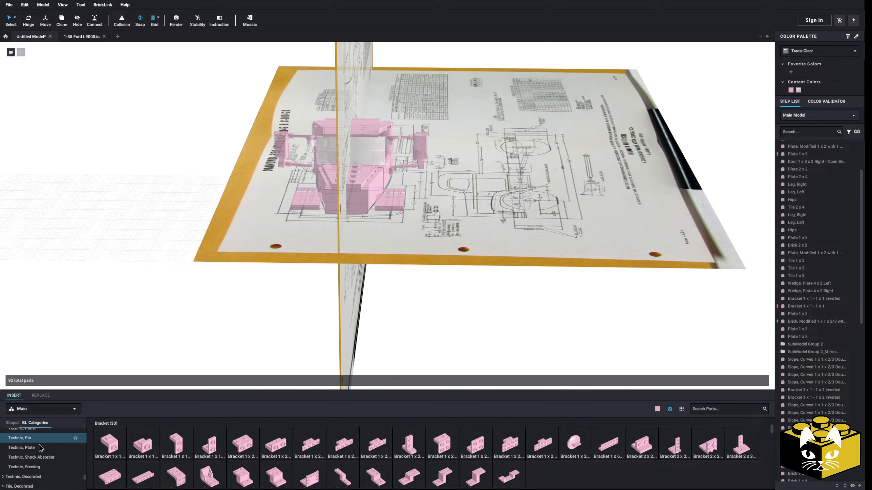
scroll(39, 445, down, 4)
scroll(39, 445, up, 1)
click(40, 455)
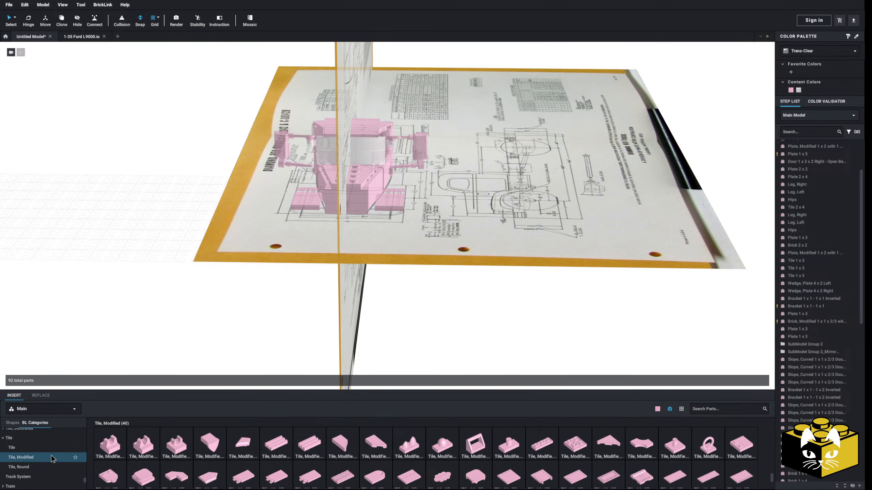
click(35, 467)
scroll(35, 460, up, 1)
scroll(317, 442, down, 2)
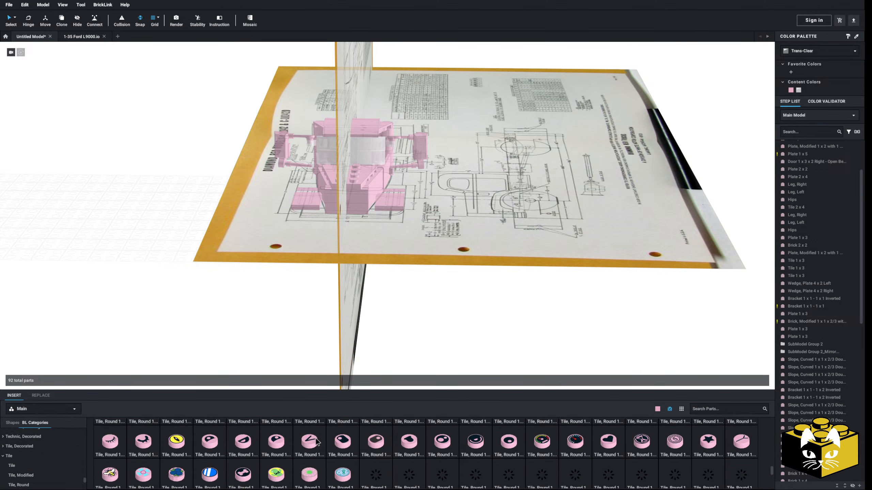
scroll(318, 443, down, 3)
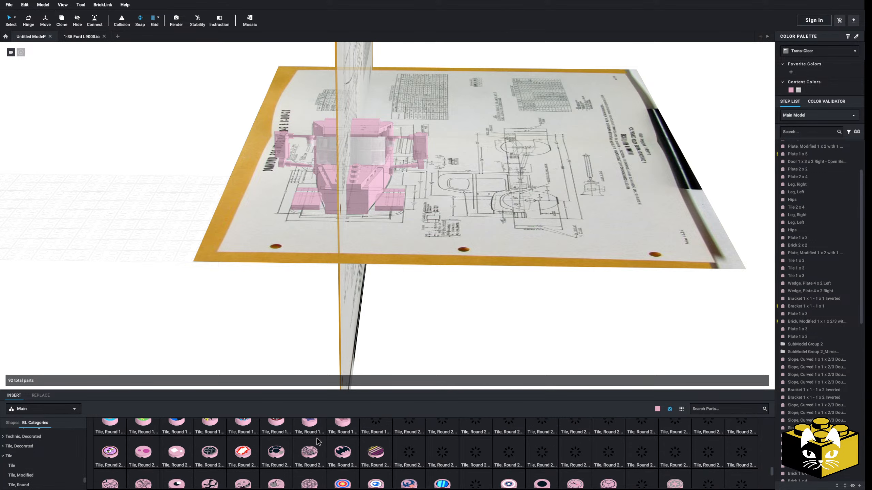
scroll(318, 443, down, 6)
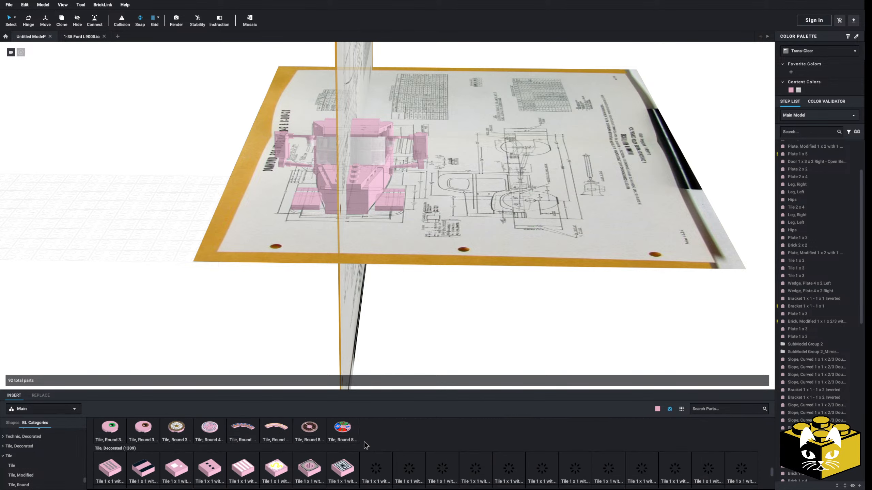
scroll(364, 442, down, 4)
Step: Browse the plain and decorated tiles in the parts library for a 1 x 2 tile with diagonal stripes
click(32, 464)
scroll(378, 449, down, 1)
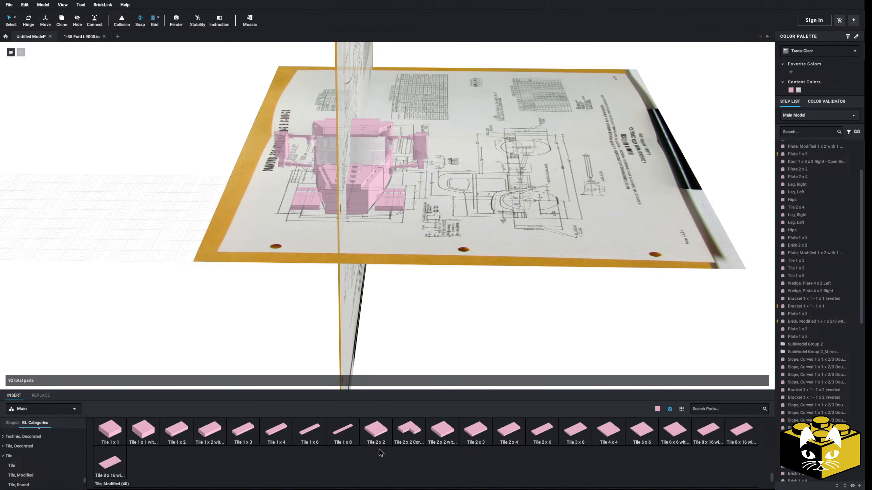
scroll(23, 456, up, 1)
click(3, 468)
scroll(33, 463, down, 1)
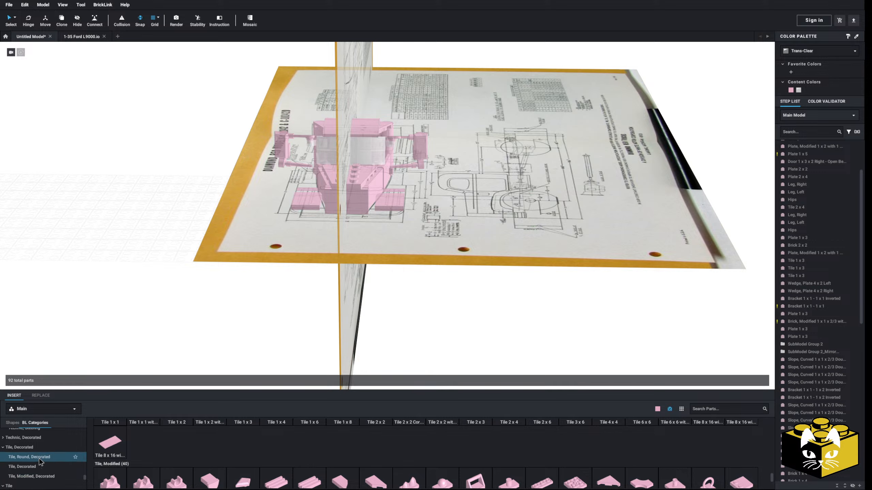
click(34, 466)
scroll(336, 456, down, 1)
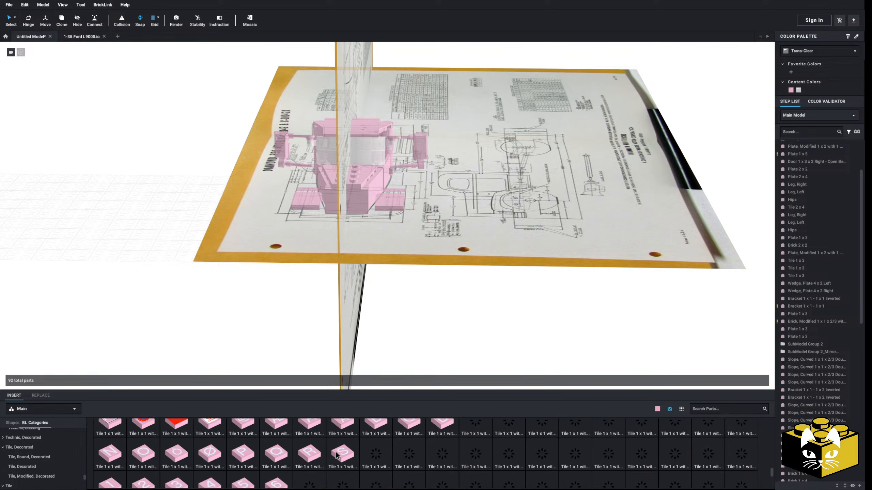
scroll(339, 456, down, 5)
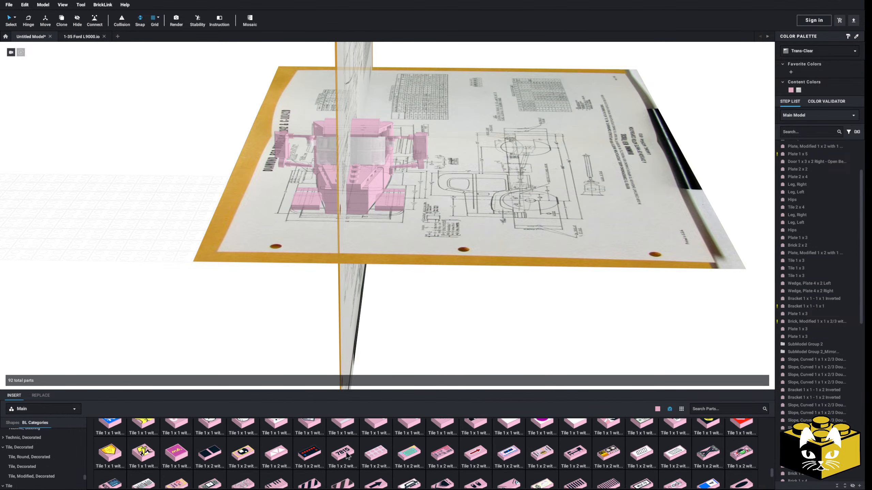
scroll(347, 455, down, 3)
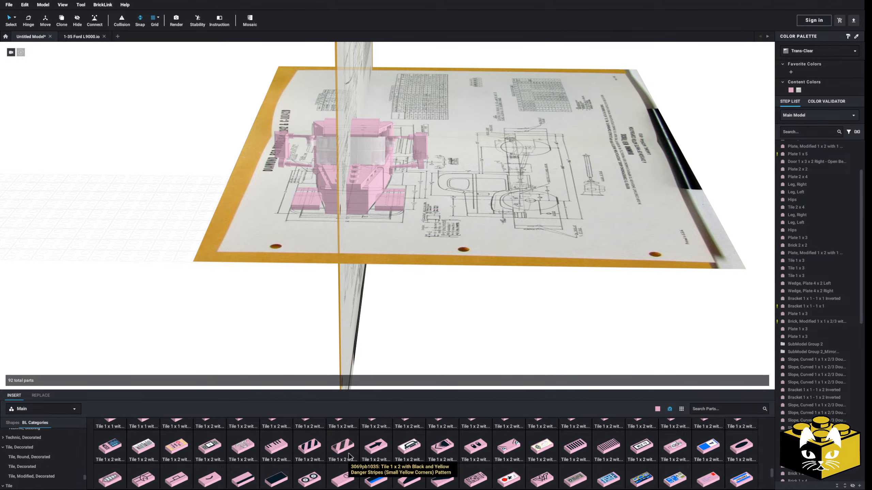
scroll(349, 456, down, 5)
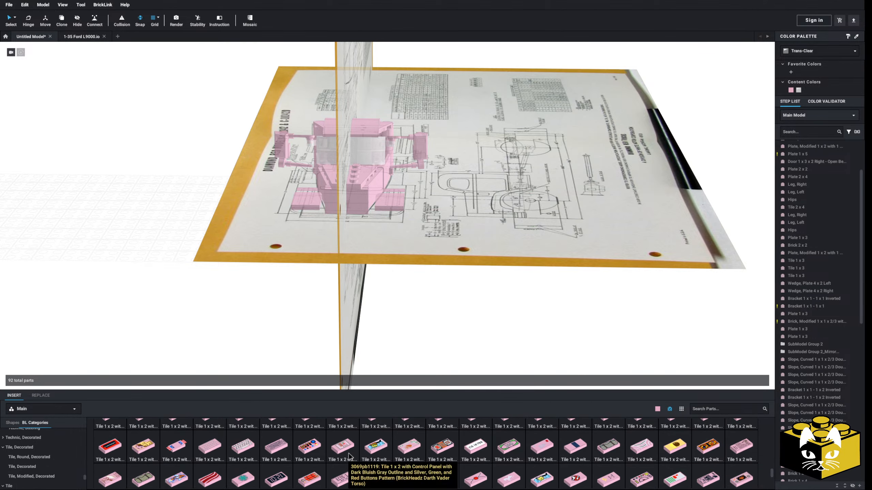
scroll(349, 456, down, 5)
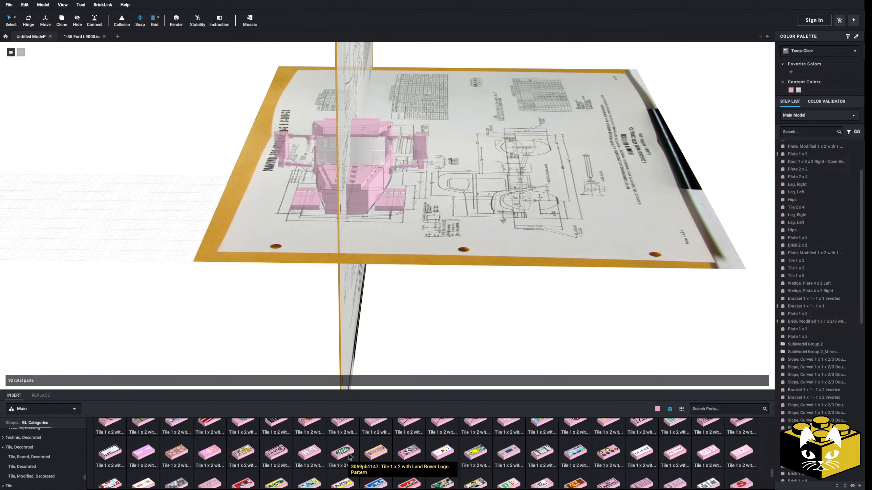
scroll(349, 456, down, 5)
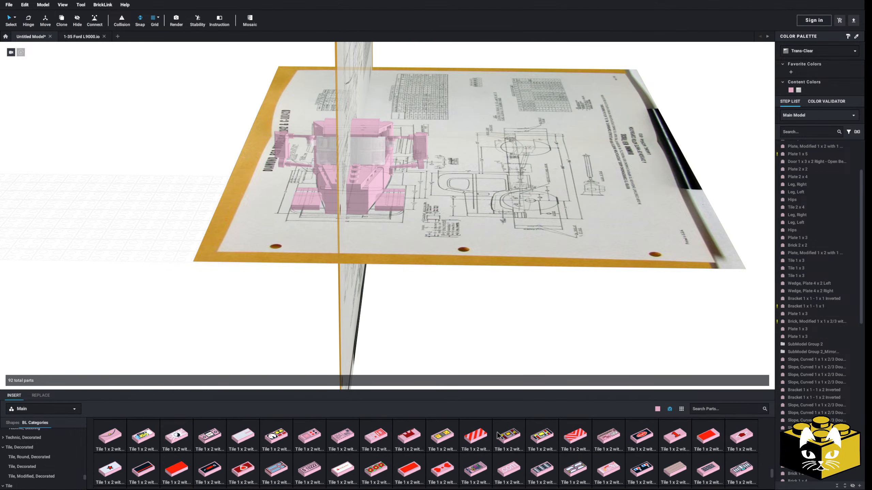
Step: Try a Tile 1 x 2 with red diagonal stripes beside the model and delete it again
drag(476, 437, 133, 295)
click(253, 340)
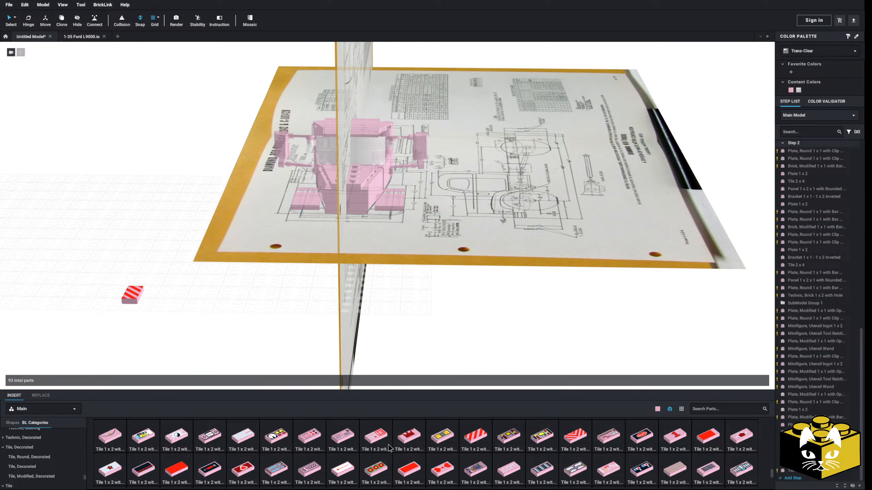
scroll(390, 448, down, 8)
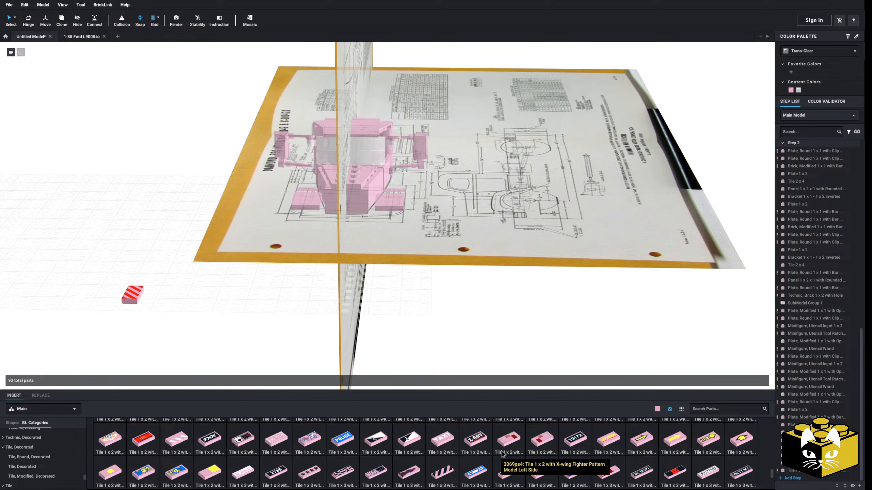
scroll(502, 450, up, 5)
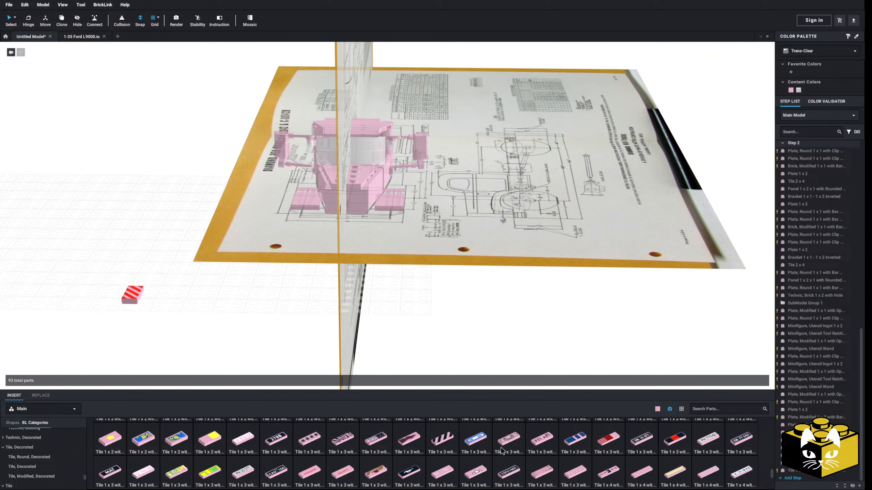
scroll(501, 444, up, 2)
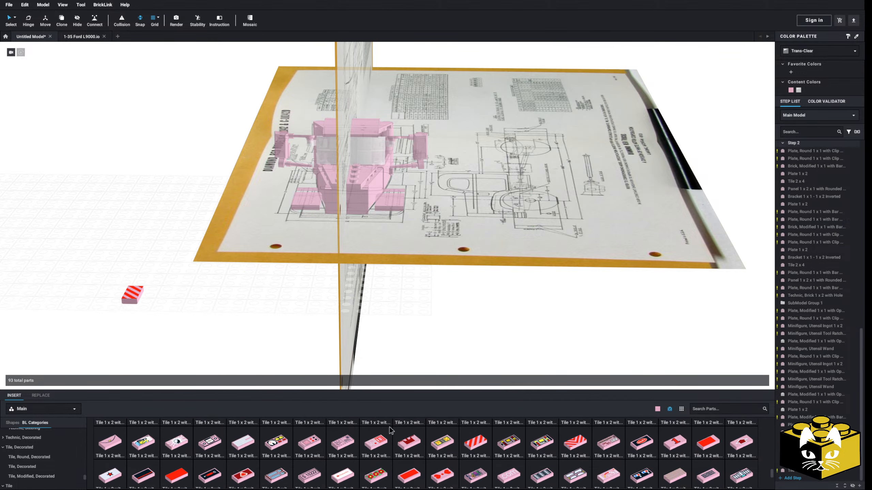
click(132, 301)
key(Delete)
Step: Examine the cab against the side and top blueprints from several angles
mouse_move(112, 276)
right_down()
mouse_move(143, 314)
mouse_move(123, 310)
mouse_move(156, 242)
mouse_move(175, 259)
mouse_move(172, 271)
mouse_move(143, 246)
mouse_move(140, 269)
mouse_move(111, 242)
mouse_move(124, 267)
right_up()
scroll(322, 295, up, 5)
right_drag(322, 298, 308, 290)
right_drag(134, 267, 169, 277)
scroll(155, 269, down, 4)
mouse_move(170, 277)
middle_down()
mouse_move(202, 280)
mouse_move(156, 285)
middle_up()
mouse_move(157, 287)
right_down()
mouse_move(187, 282)
mouse_move(162, 282)
right_up()
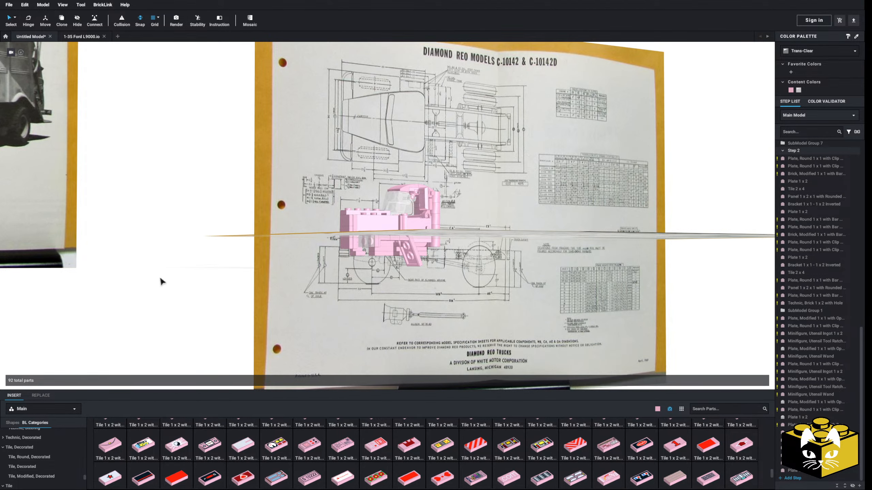
right_drag(161, 280, 174, 278)
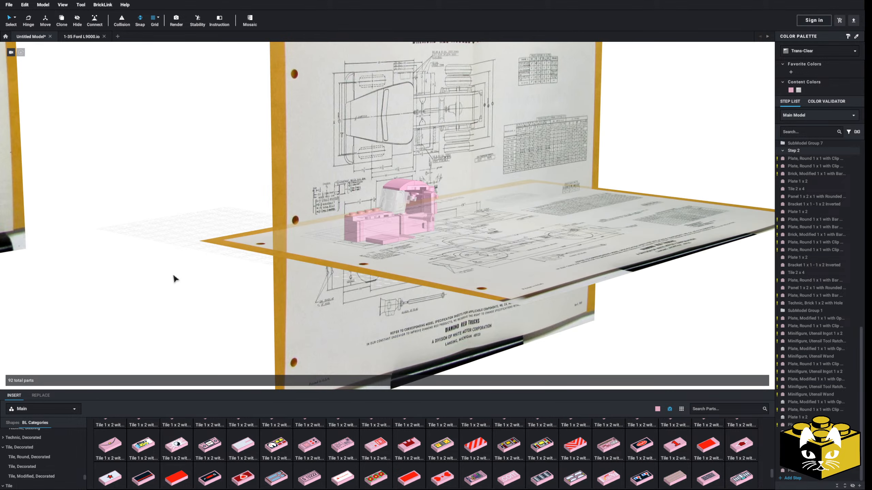
Step: Close the 1-35 Ford L9000.io model and save the truck model as 1-35 Diamond Reo.io
click(104, 36)
click(9, 4)
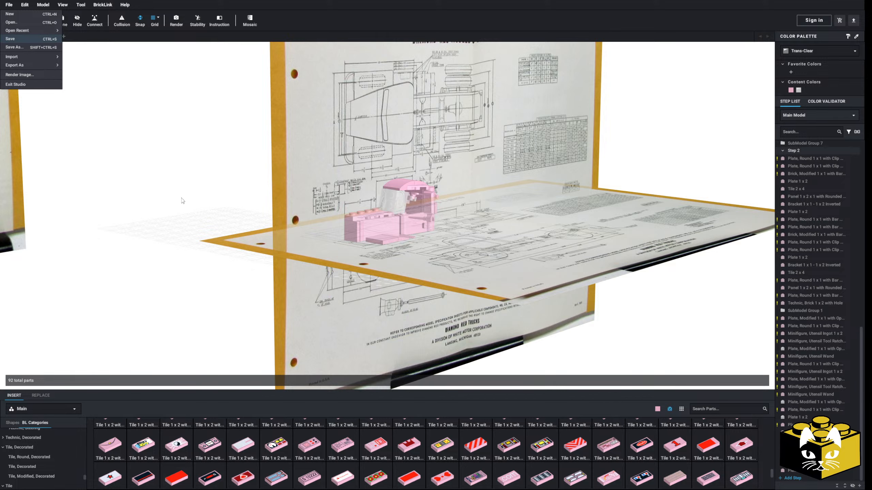
click(190, 171)
scroll(199, 164, up, 5)
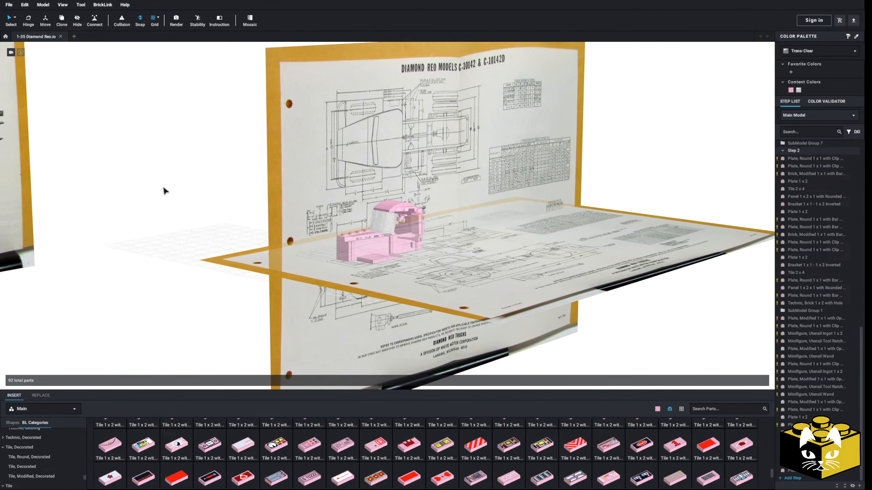
middle_drag(163, 187, 180, 180)
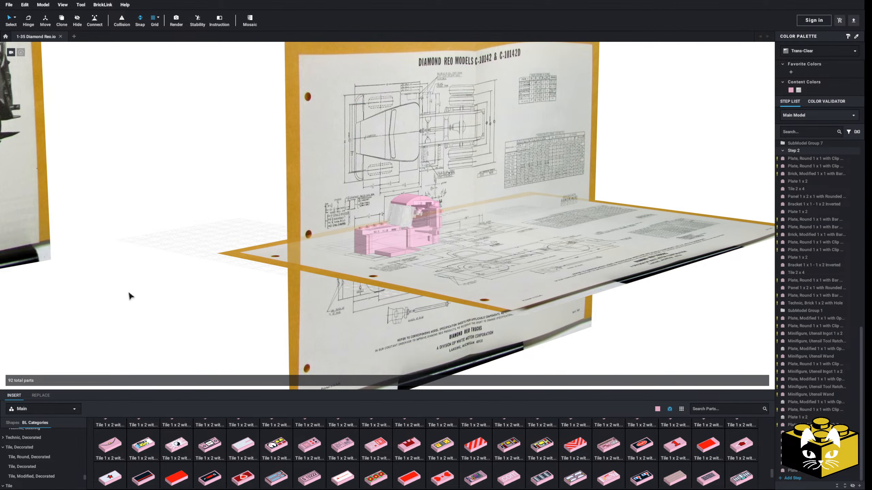
middle_drag(128, 292, 109, 300)
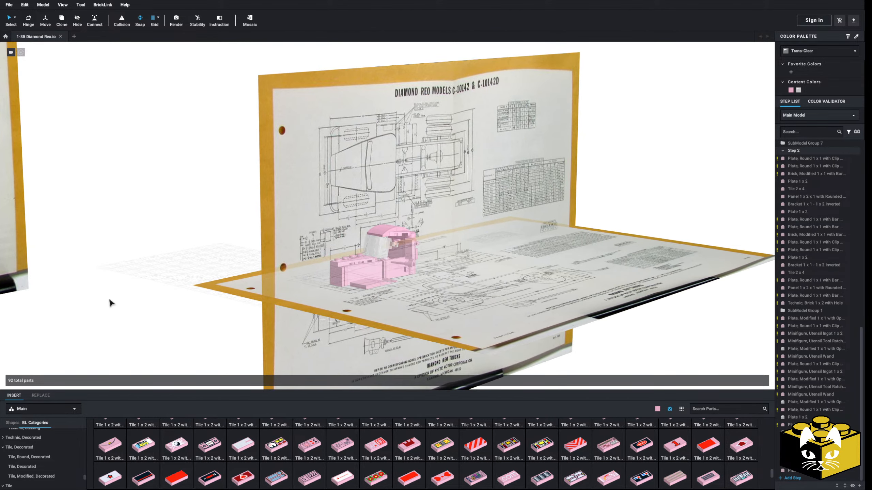